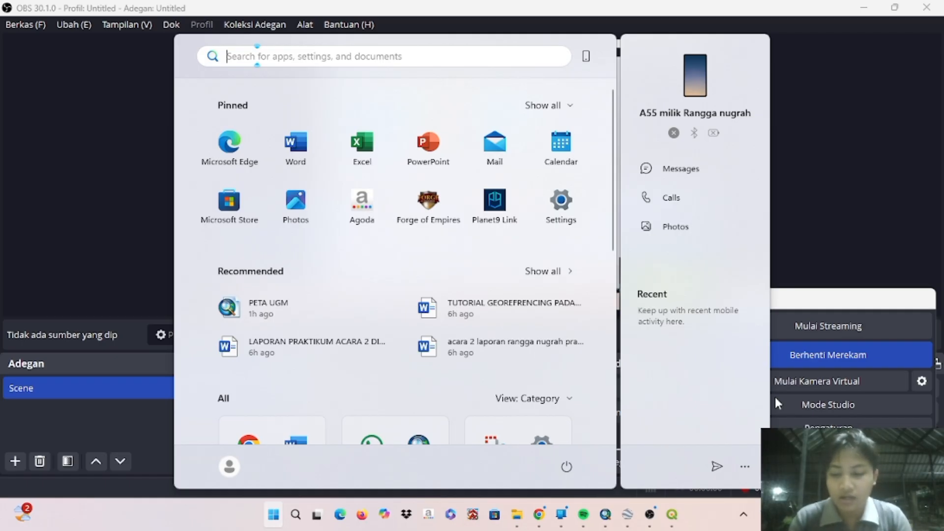
- Launch QGIS Desktop 3.44.7 and create a new empty project in EPSG:4326 - WGS 84
{"action": "type", "text": "qgis"}
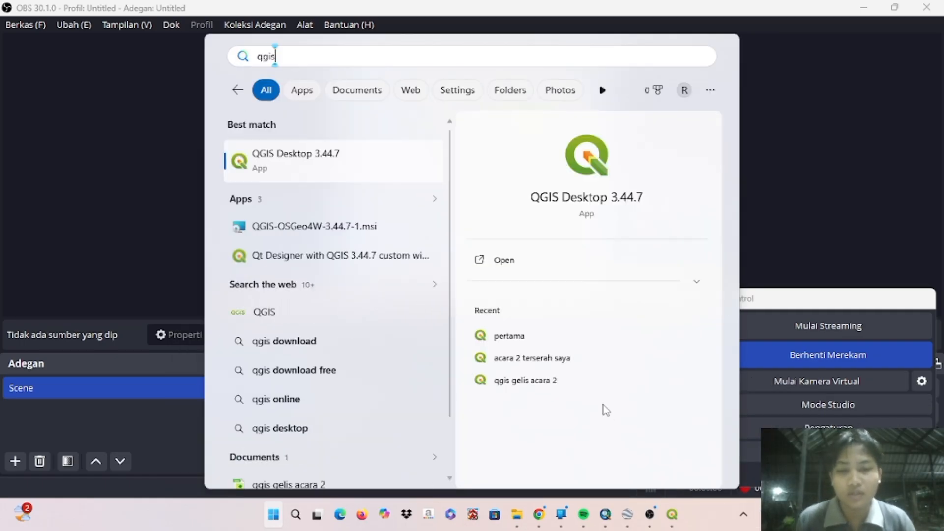
{"action": "left_click", "coordinate": [487, 259]}
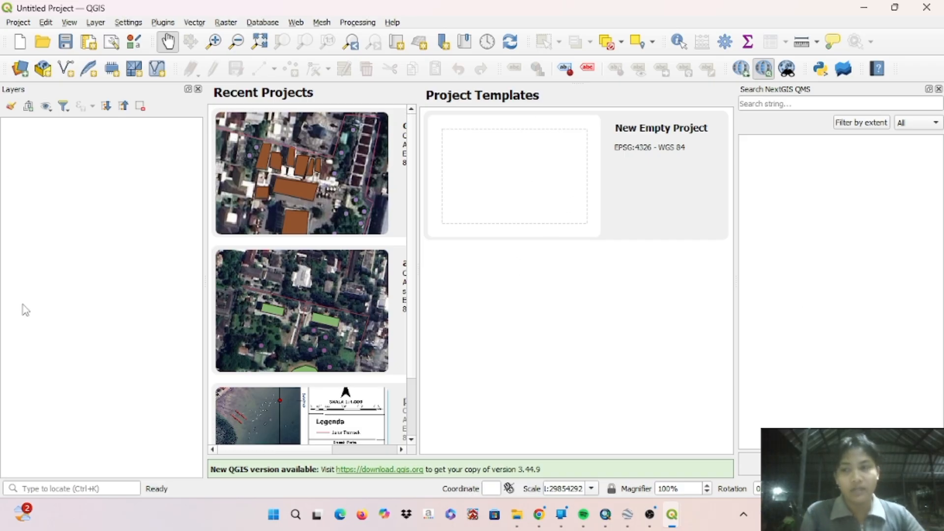
{"action": "double_click", "coordinate": [624, 172]}
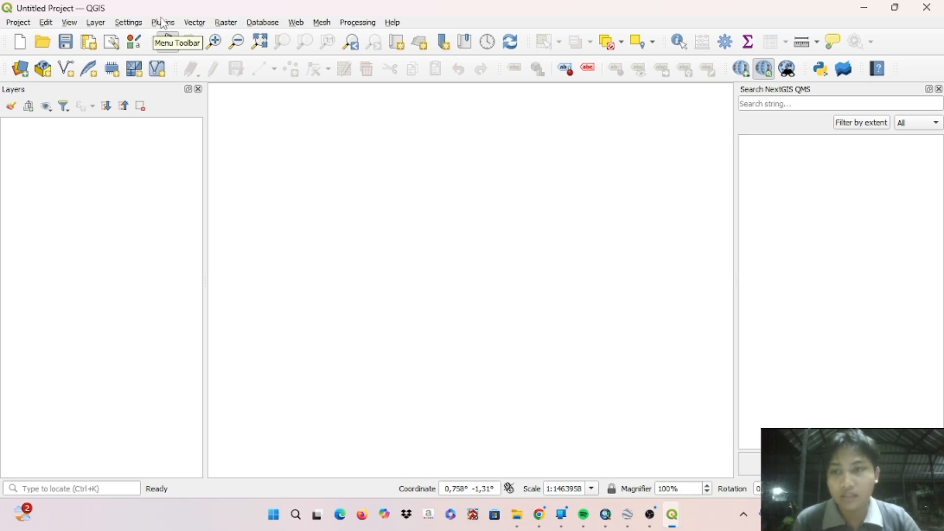
- Search the plugin manager for "basemap" and review the details of the Basemaps plugin
{"action": "left_click", "coordinate": [162, 22]}
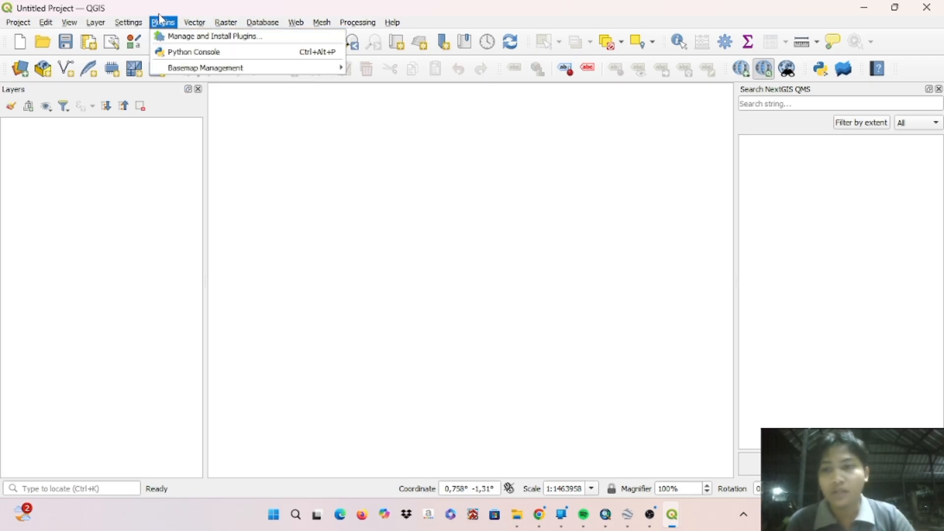
{"action": "left_click", "coordinate": [275, 38]}
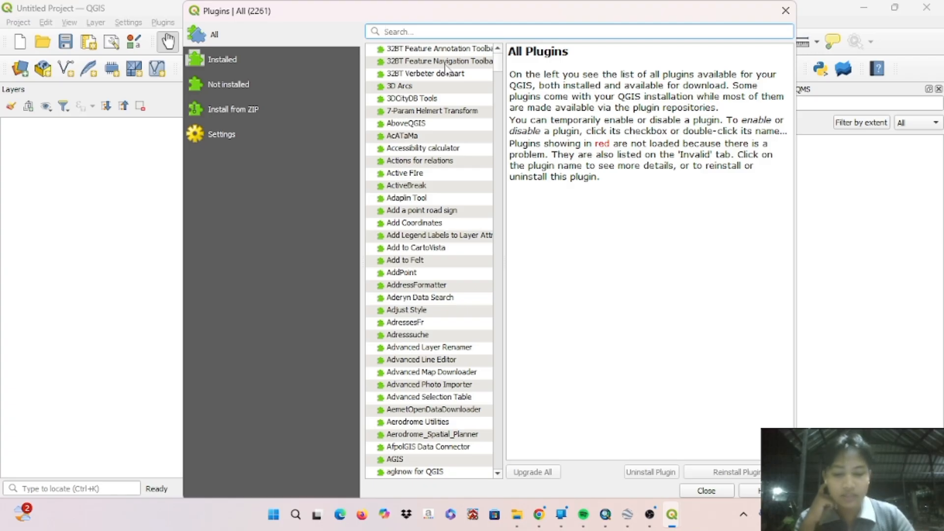
{"action": "type", "text": "basemap"}
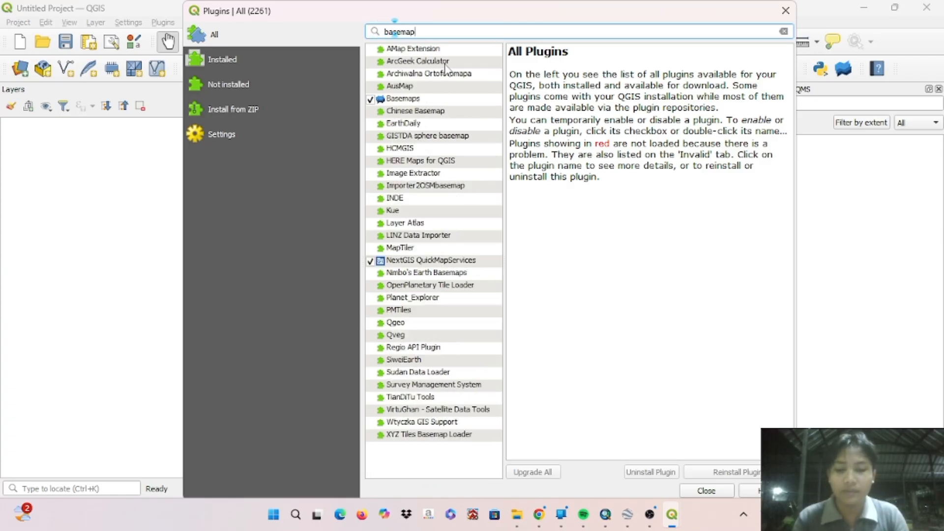
{"action": "left_click", "coordinate": [402, 100]}
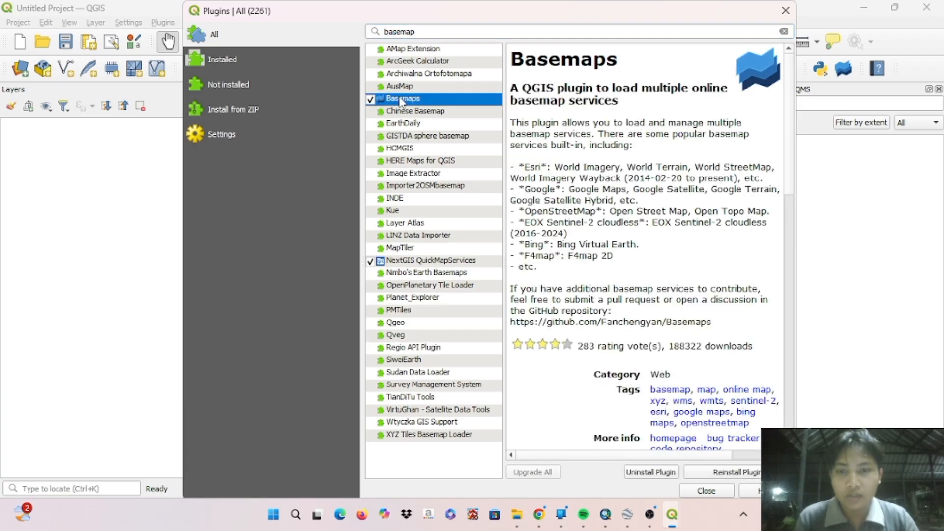
{"action": "scroll", "coordinate": [662, 216], "scroll_direction": "down", "scroll_amount": 15}
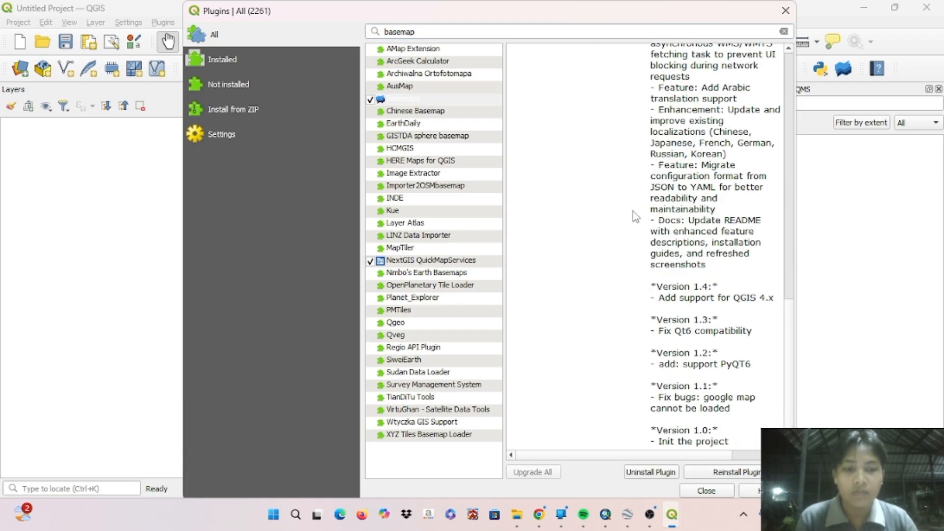
{"action": "left_click", "coordinate": [714, 492]}
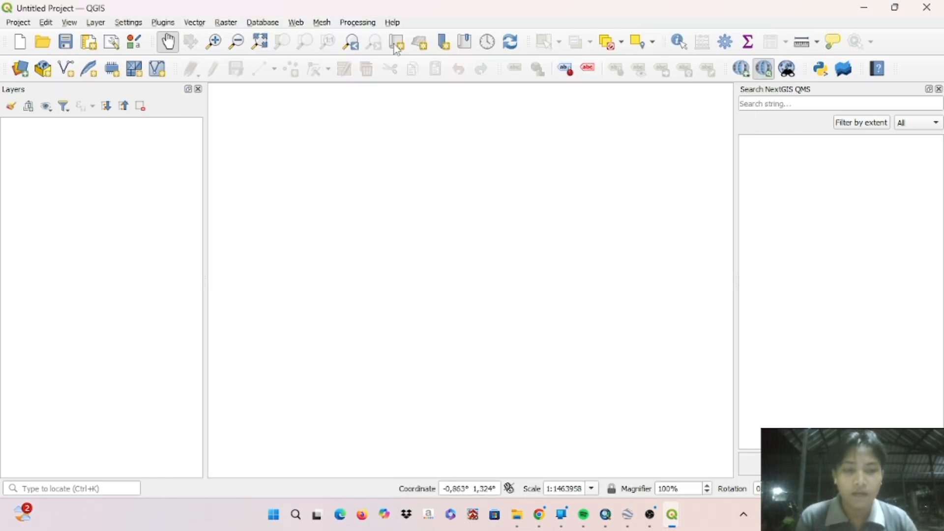
- Load the Google Satellite XYZ basemap from the Google provider using the Basemaps plugin
{"action": "left_click", "coordinate": [844, 70]}
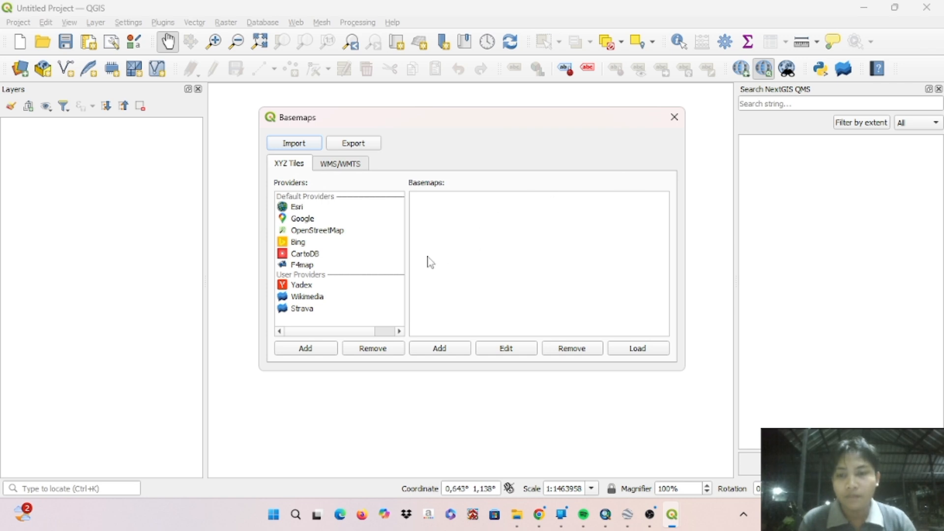
{"action": "left_click", "coordinate": [306, 223]}
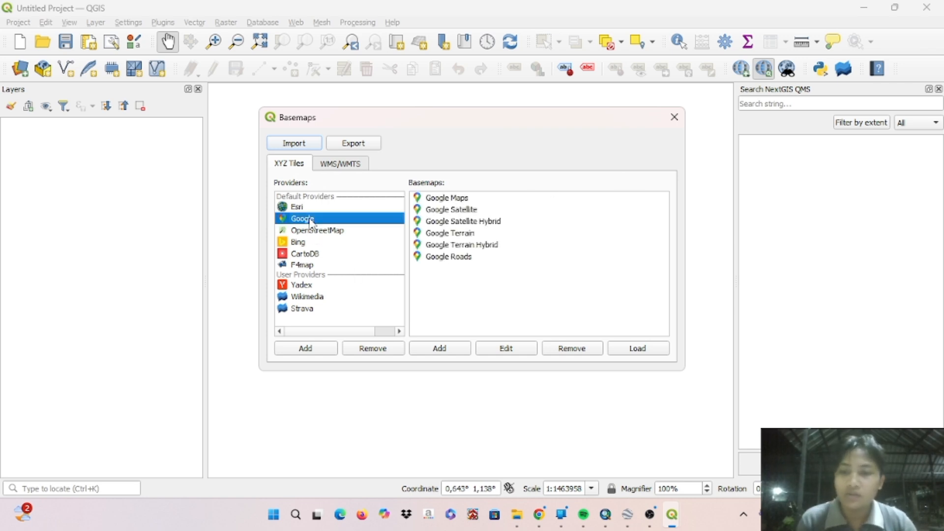
{"action": "left_click", "coordinate": [475, 211]}
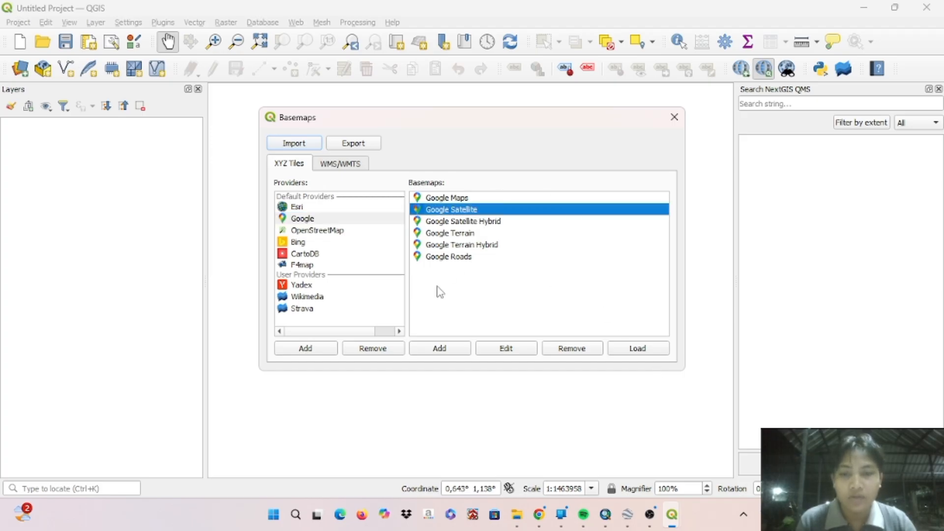
{"action": "left_click", "coordinate": [634, 350]}
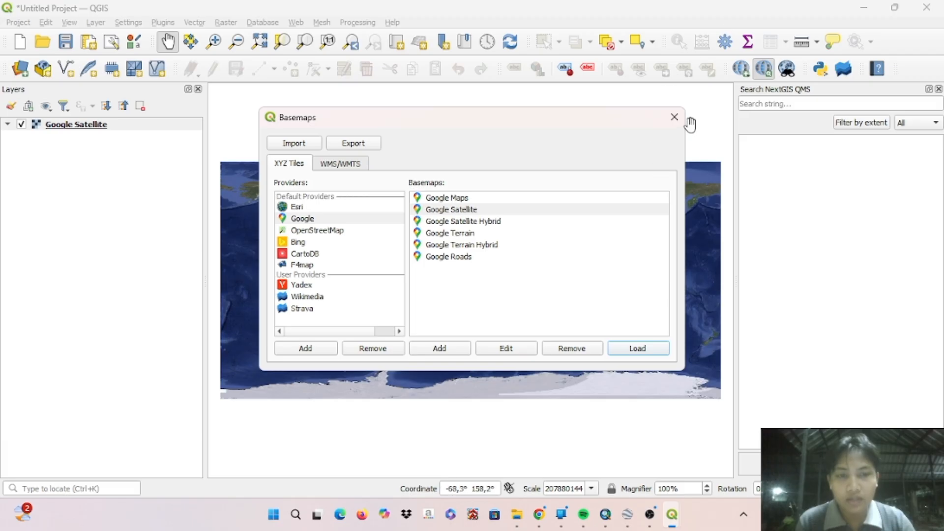
{"action": "left_click", "coordinate": [675, 117]}
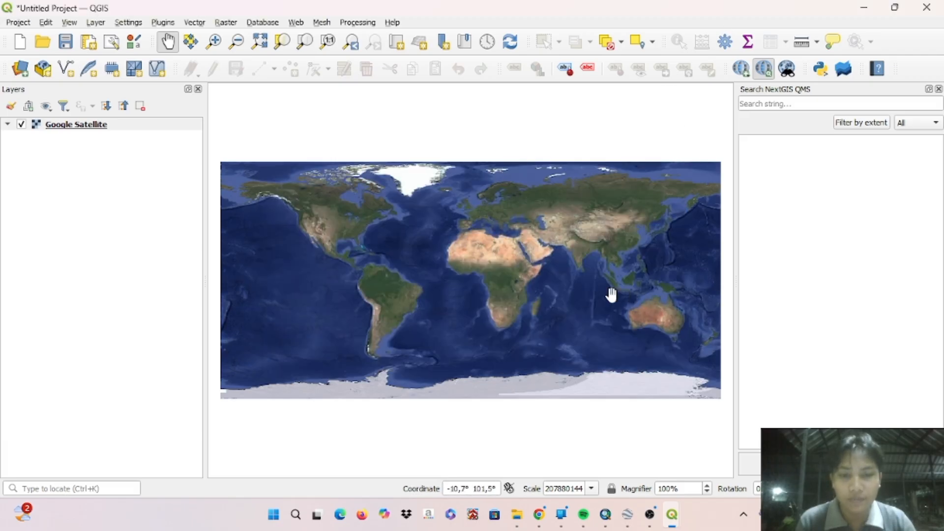
- Locate Lombok island, east of Bali, on the satellite map and view it whole at about 1:733866
{"action": "scroll", "coordinate": [652, 289], "scroll_direction": "down", "scroll_amount": 1}
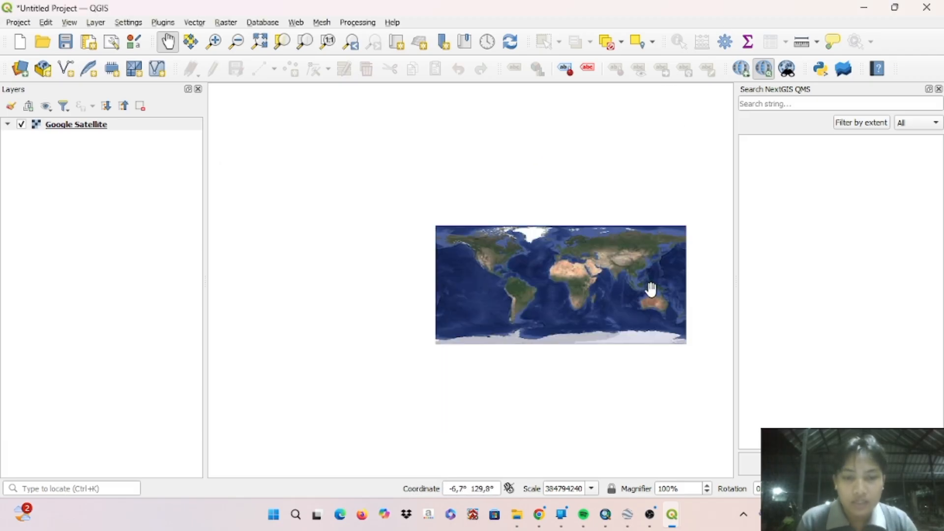
{"action": "scroll", "coordinate": [652, 289], "scroll_direction": "up", "scroll_amount": 2}
{"action": "scroll", "coordinate": [652, 289], "scroll_direction": "up", "scroll_amount": 3}
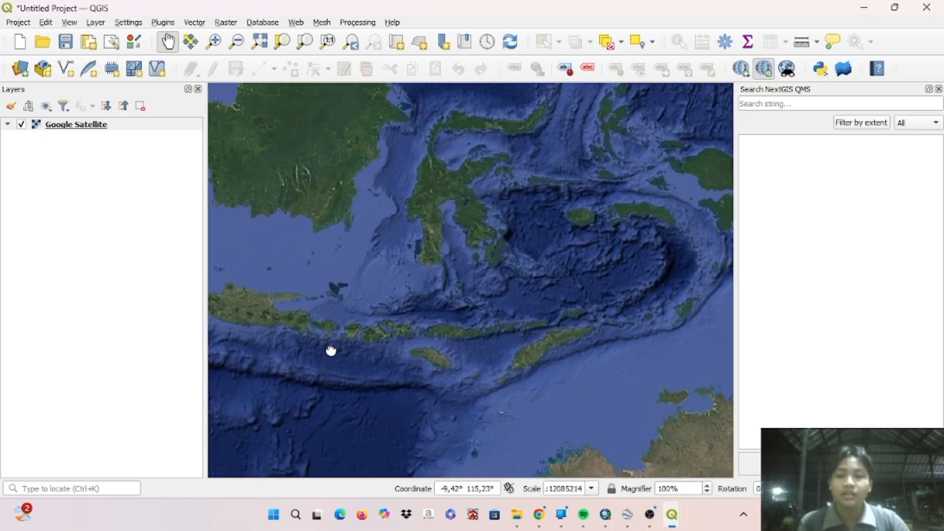
{"action": "left_click_drag", "start_coordinate": [331, 349], "coordinate": [358, 337]}
{"action": "scroll", "coordinate": [358, 338], "scroll_direction": "up", "scroll_amount": 2}
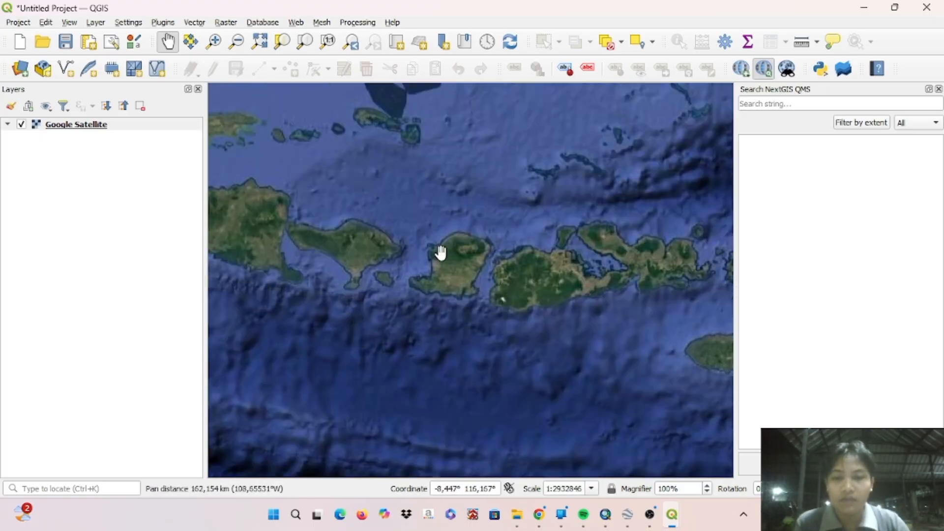
{"action": "scroll", "coordinate": [438, 253], "scroll_direction": "up", "scroll_amount": 2}
{"action": "left_click_drag", "start_coordinate": [497, 392], "coordinate": [467, 333]}
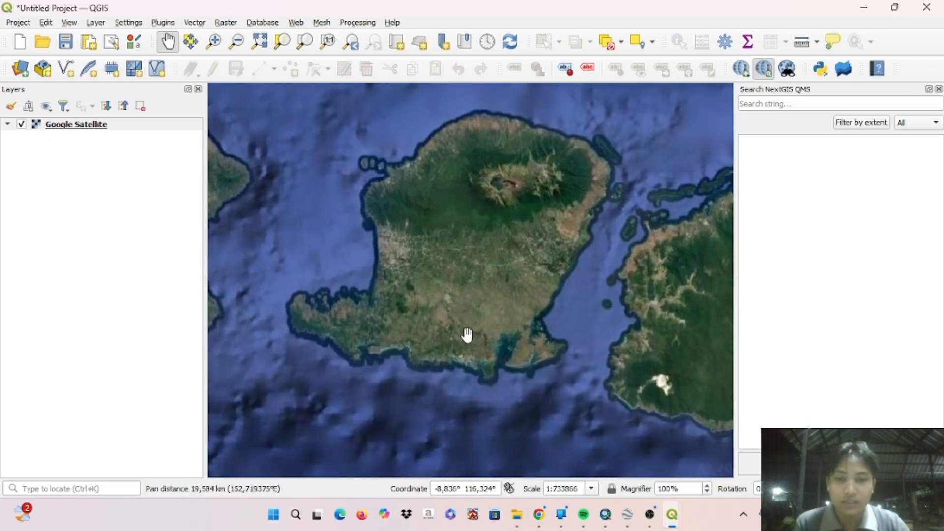
- Examine the built-up area in western Lombok down to the road junction near -8.597°, 116.128° at scale 1:1435
{"action": "scroll", "coordinate": [294, 331], "scroll_direction": "up", "scroll_amount": 1}
{"action": "left_click_drag", "start_coordinate": [439, 202], "coordinate": [407, 272]}
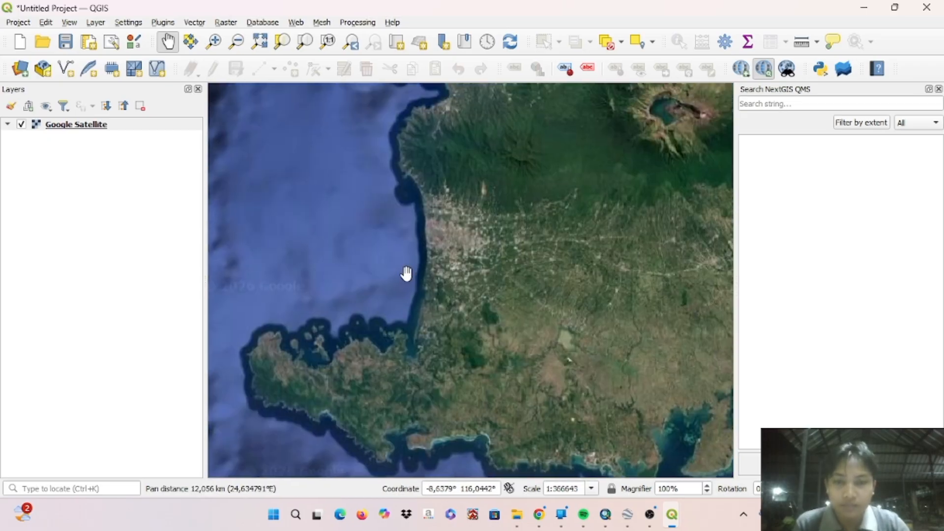
{"action": "scroll", "coordinate": [447, 258], "scroll_direction": "up", "scroll_amount": 2}
{"action": "scroll", "coordinate": [512, 253], "scroll_direction": "up", "scroll_amount": 4}
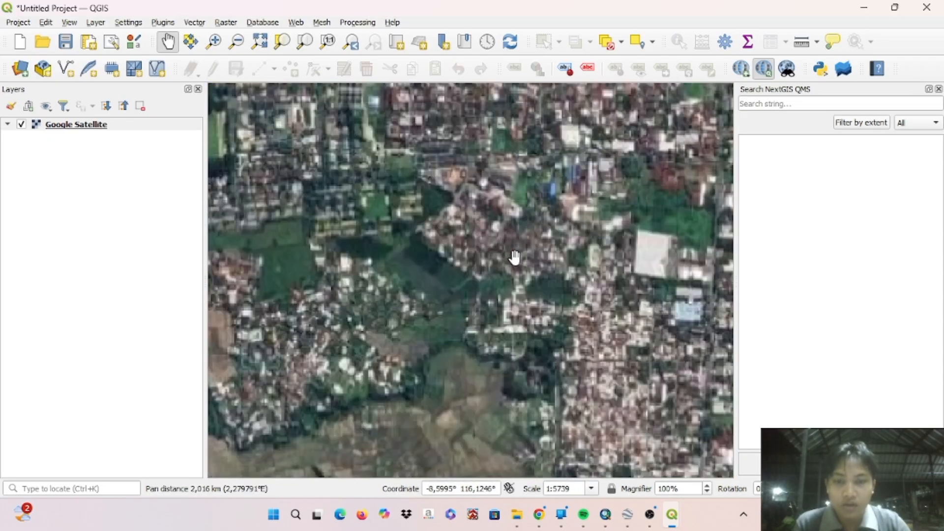
{"action": "left_click_drag", "start_coordinate": [512, 253], "coordinate": [392, 364]}
{"action": "scroll", "coordinate": [533, 271], "scroll_direction": "up", "scroll_amount": 2}
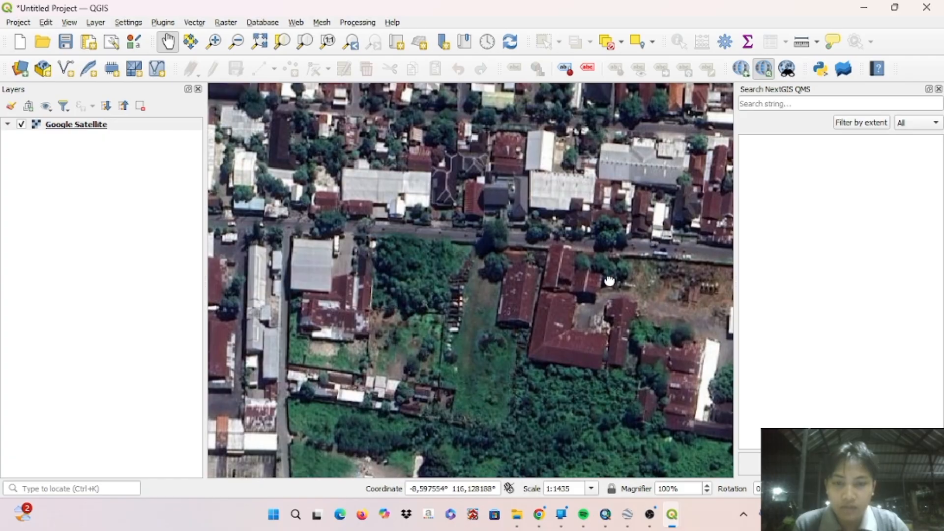
{"action": "left_click_drag", "start_coordinate": [534, 271], "coordinate": [379, 302]}
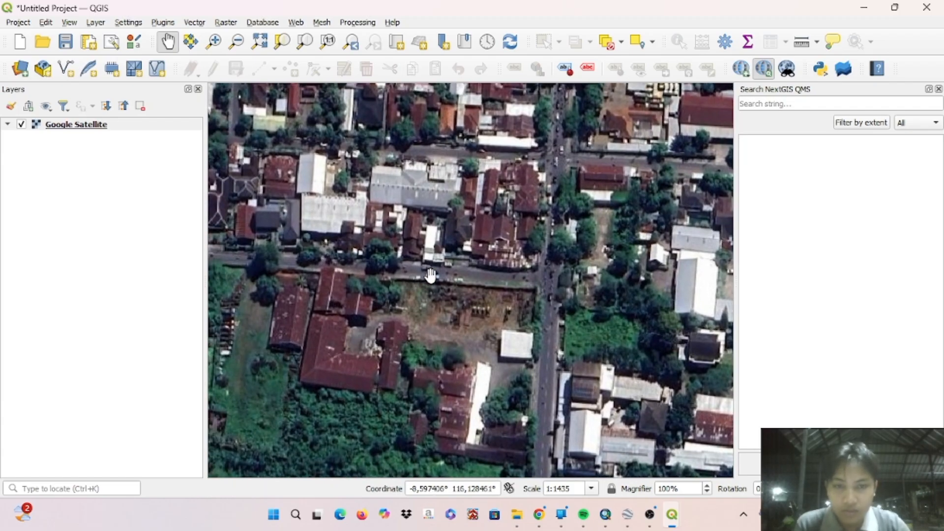
{"action": "left_click_drag", "start_coordinate": [431, 275], "coordinate": [431, 294]}
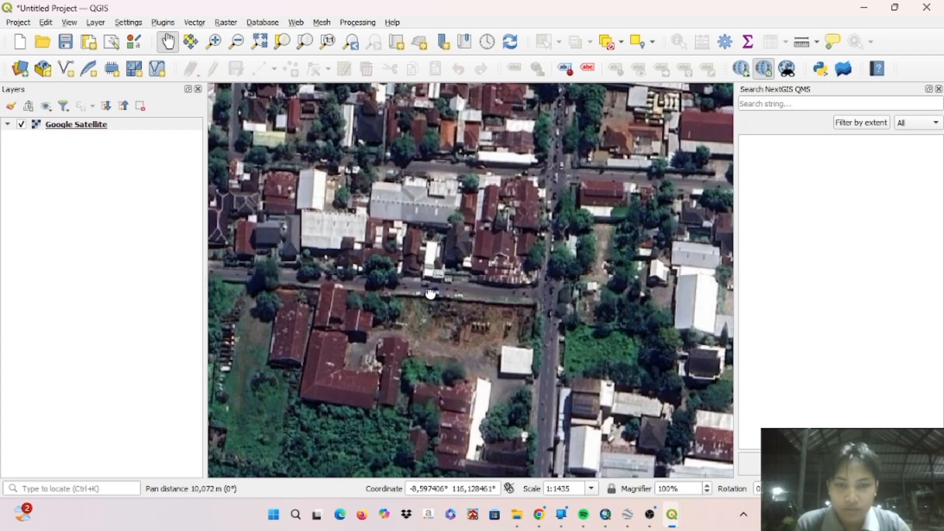
{"action": "scroll", "coordinate": [431, 294], "scroll_direction": "down", "scroll_amount": 2}
{"action": "scroll", "coordinate": [431, 294], "scroll_direction": "up", "scroll_amount": 2}
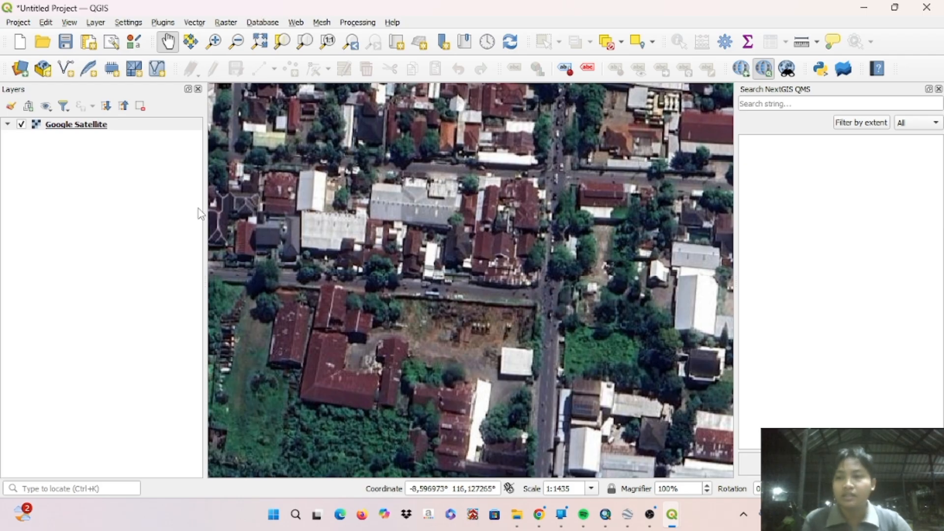
- Start a new shapefile layer with the file name Polygon and the geometry type Polygon
{"action": "left_click", "coordinate": [96, 23]}
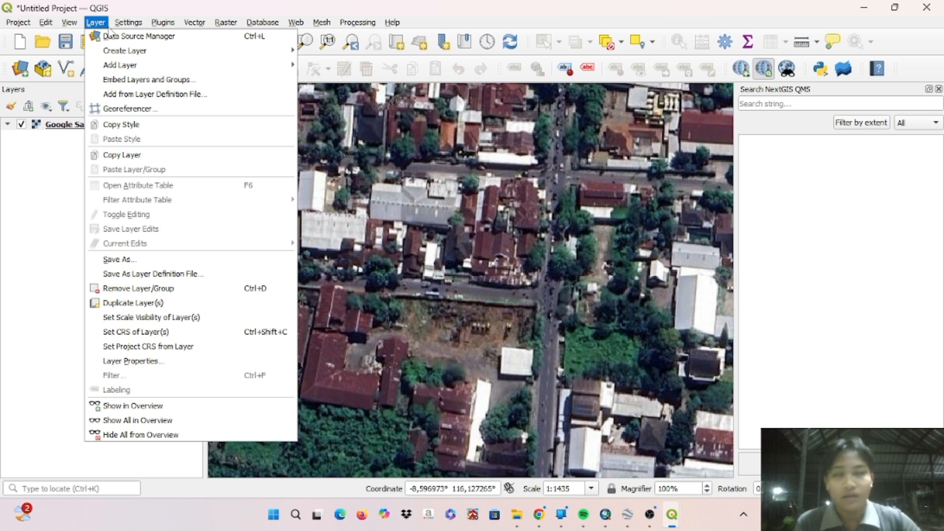
{"action": "mouse_move", "coordinate": [130, 55]}
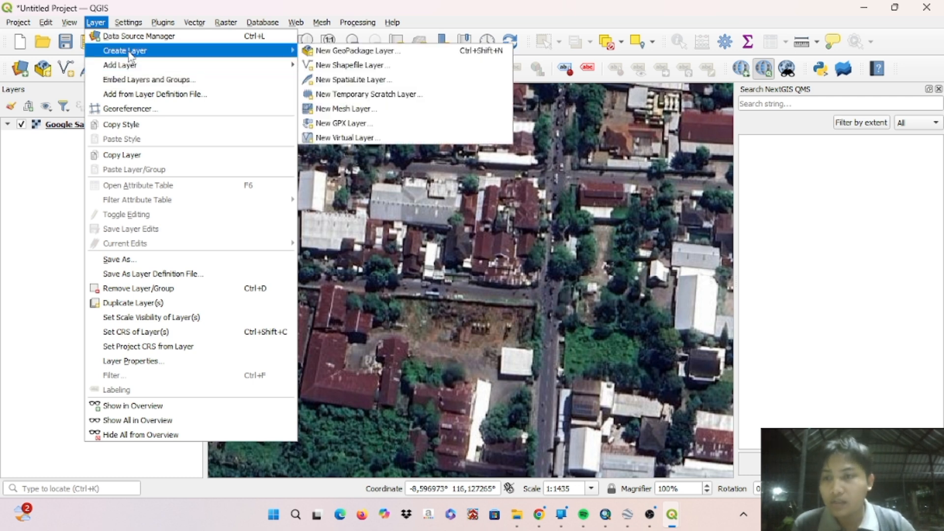
{"action": "left_click", "coordinate": [399, 66]}
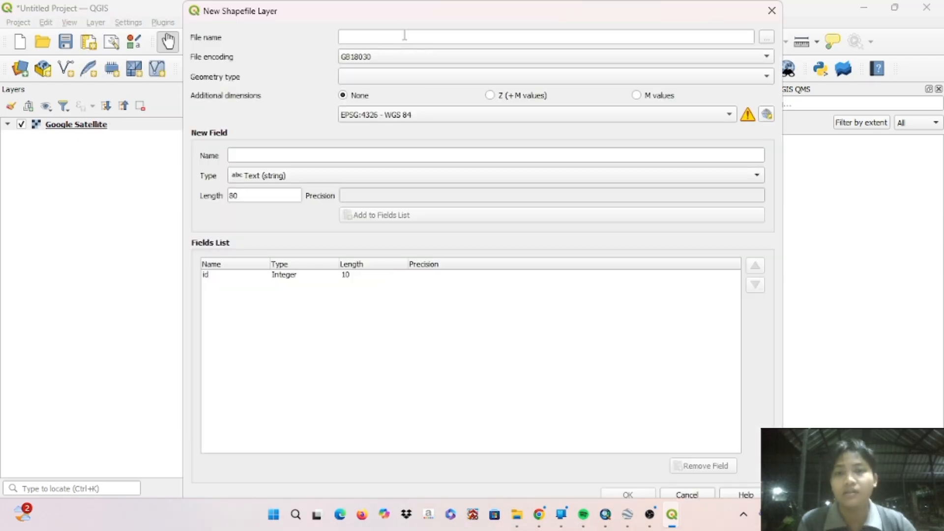
{"action": "left_click", "coordinate": [382, 36]}
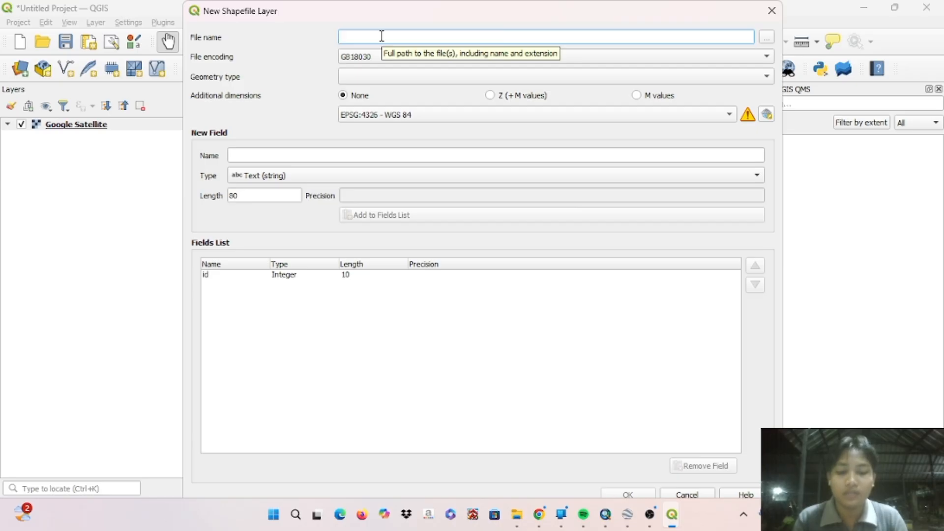
{"action": "type", "text": "Pol"}
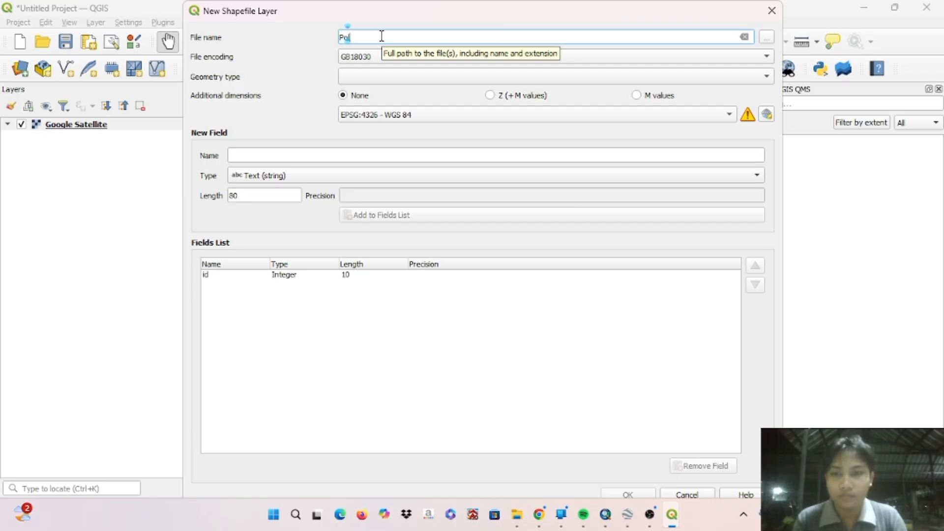
{"action": "type", "text": "y"}
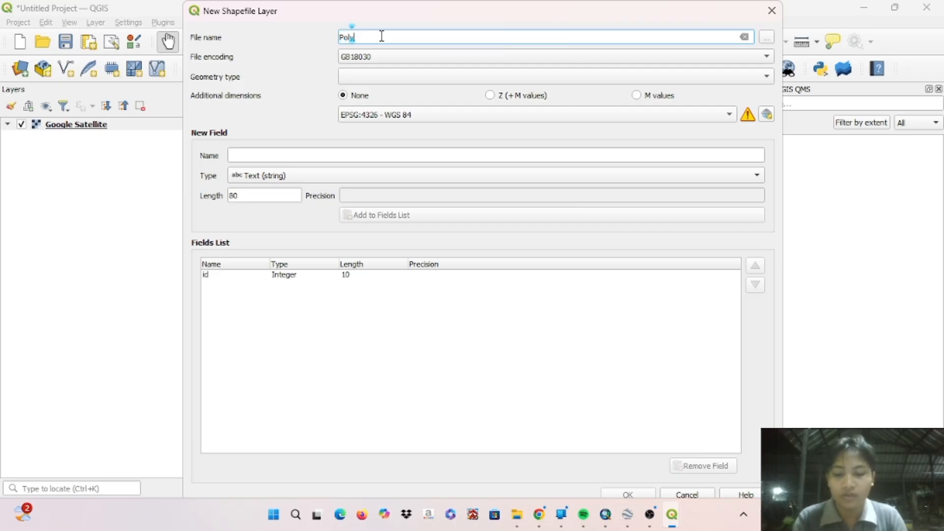
{"action": "type", "text": "gon"}
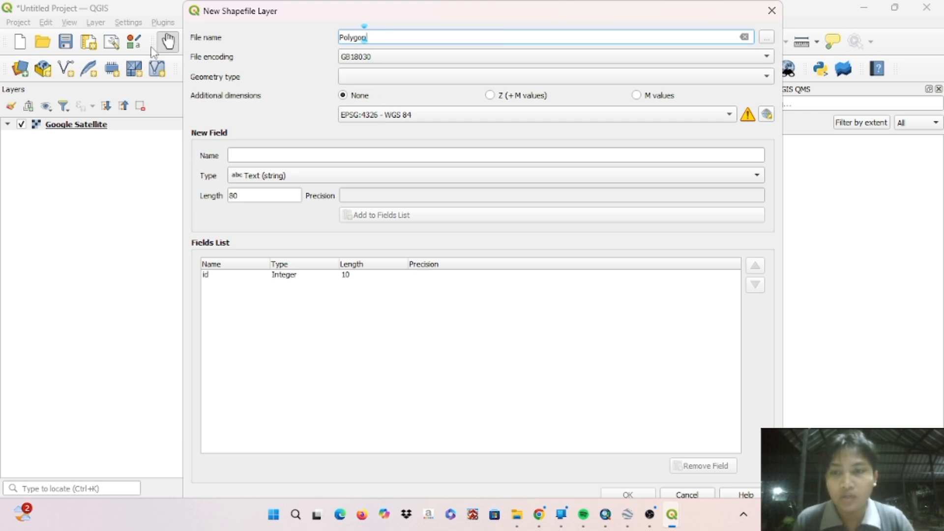
{"action": "left_click", "coordinate": [382, 81]}
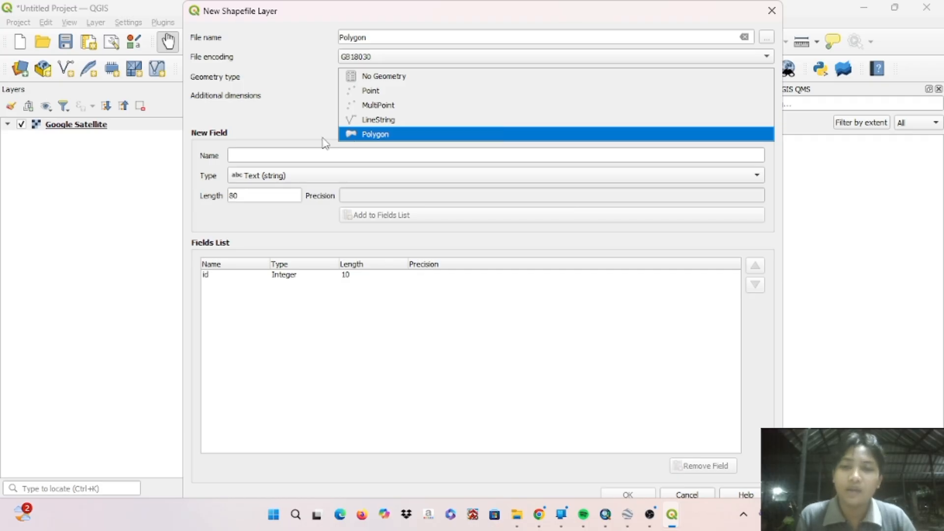
{"action": "left_click", "coordinate": [354, 134]}
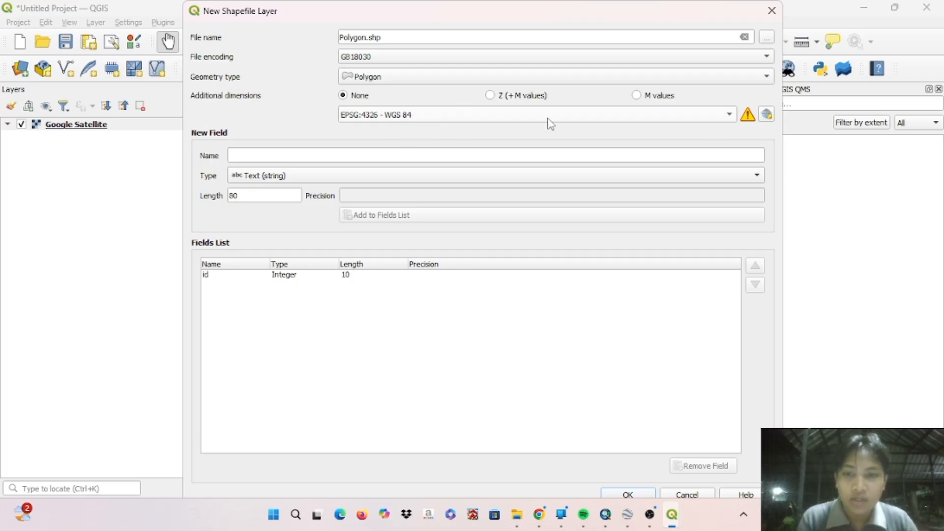
- Set the new shapefile layer's coordinate reference system to EPSG:32750 - WGS 84 / UTM zone 50S
{"action": "left_click", "coordinate": [767, 116]}
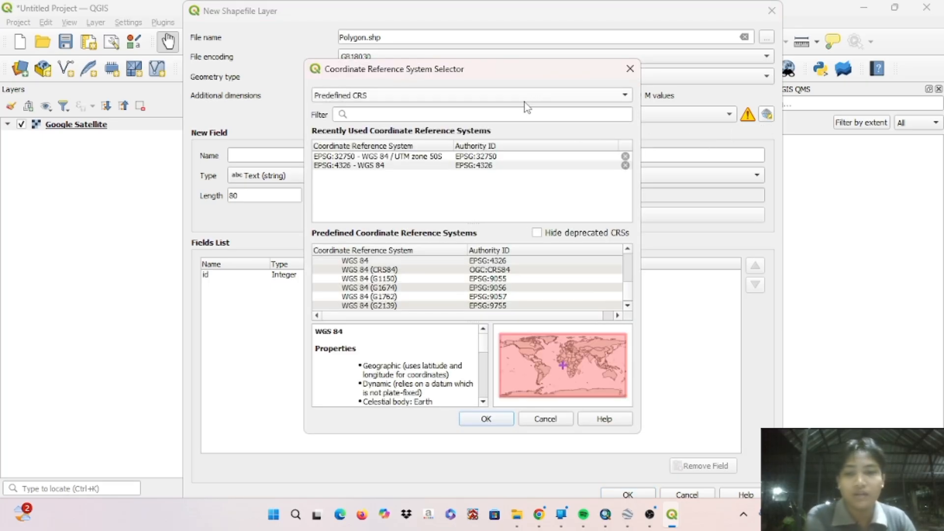
{"action": "left_click", "coordinate": [515, 115]}
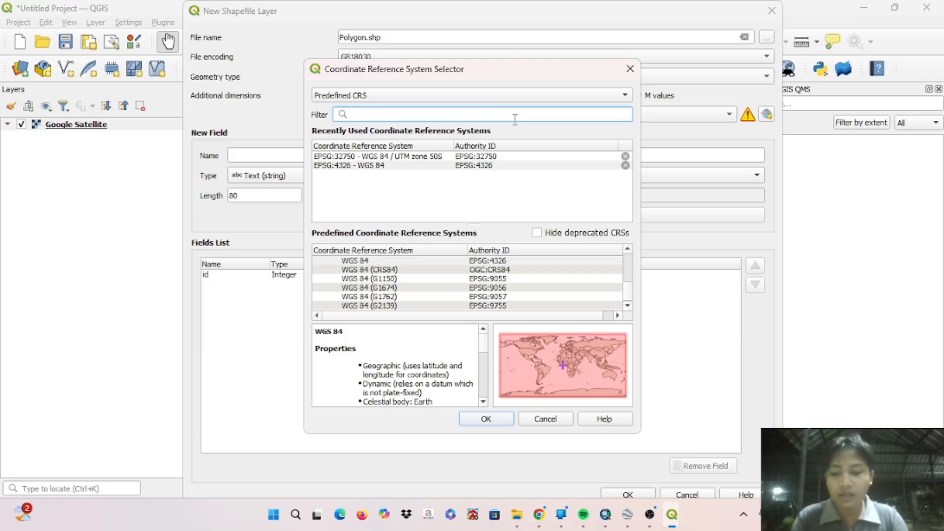
{"action": "type", "text": "wgs "}
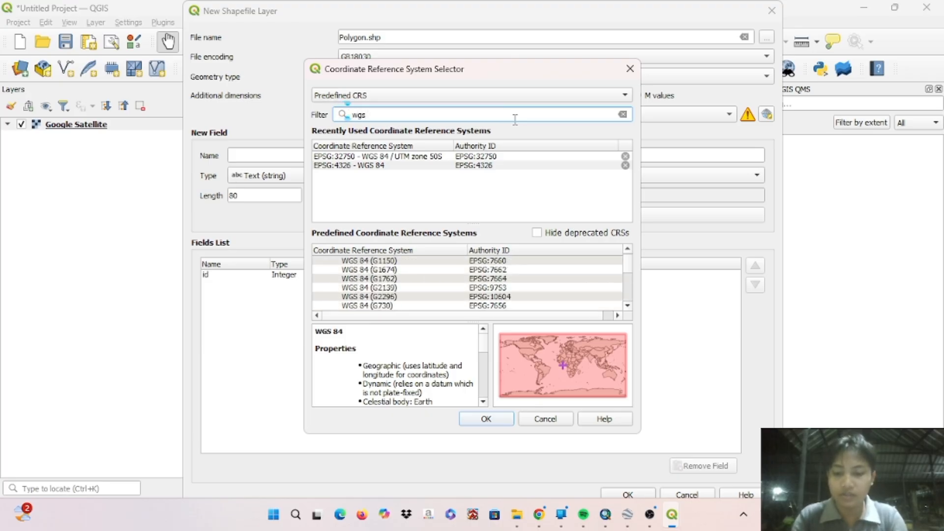
{"action": "type", "text": "84"}
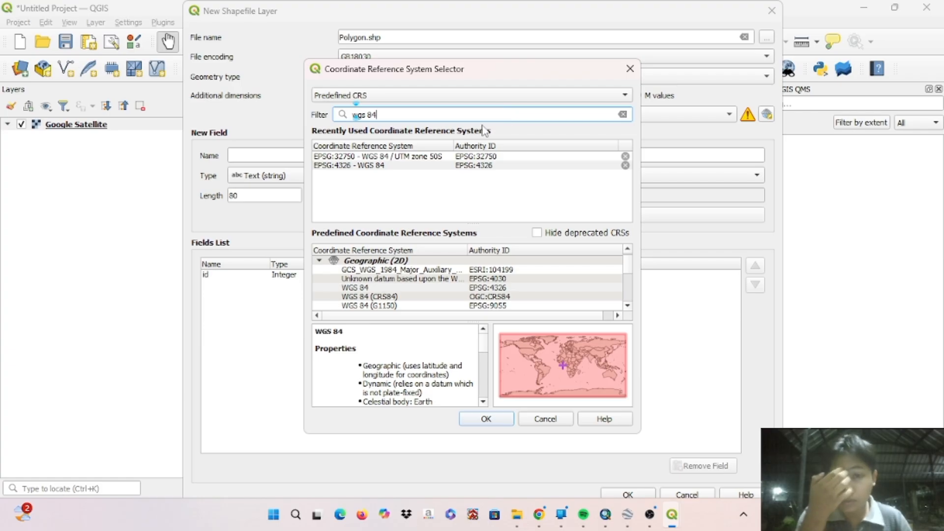
{"action": "left_click", "coordinate": [443, 158]}
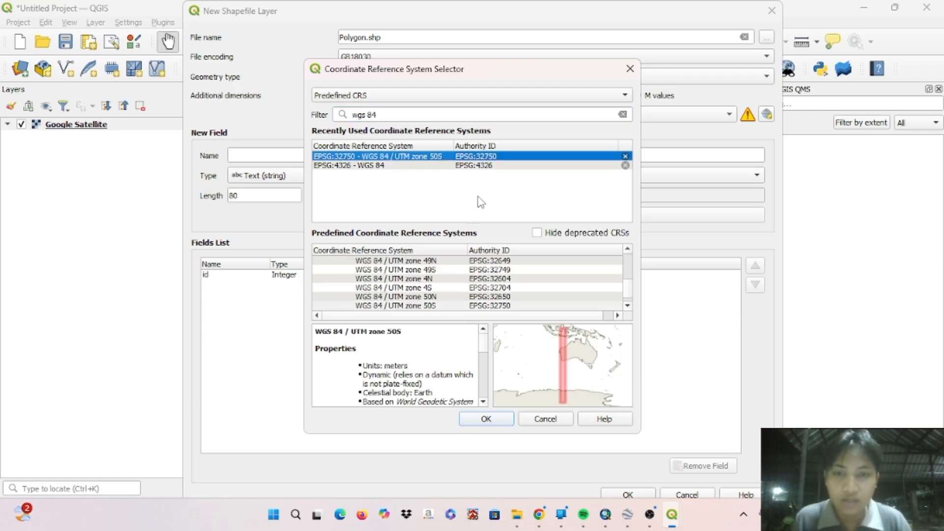
{"action": "left_click", "coordinate": [485, 420]}
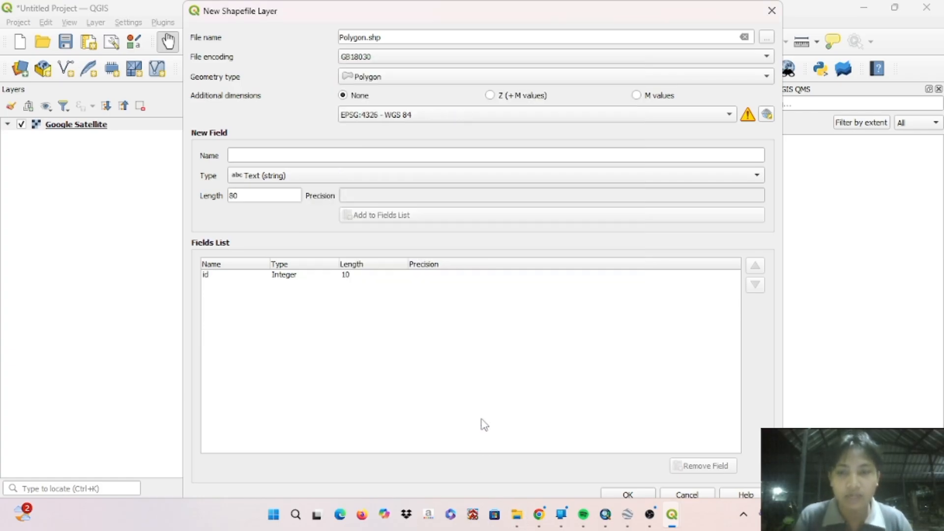
- Add a Text (string) field named Keterangan with length 80 to the new layer's fields
{"action": "left_click", "coordinate": [359, 155]}
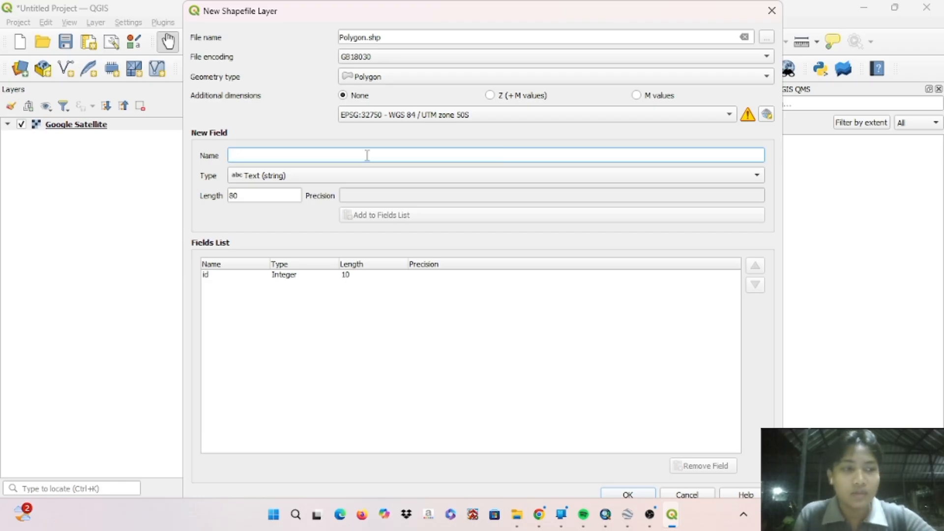
{"action": "type", "text": "K"}
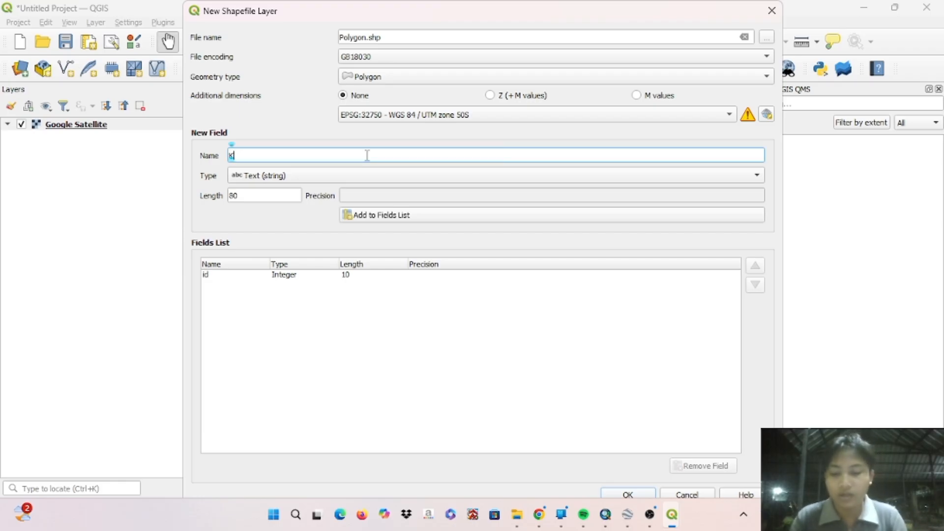
{"action": "type", "text": "eterangan"}
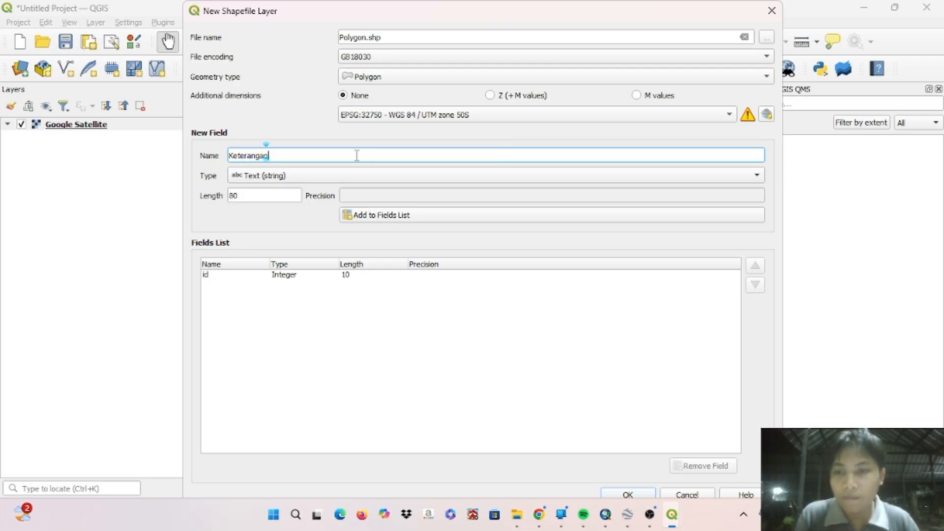
{"action": "left_click", "coordinate": [359, 176]}
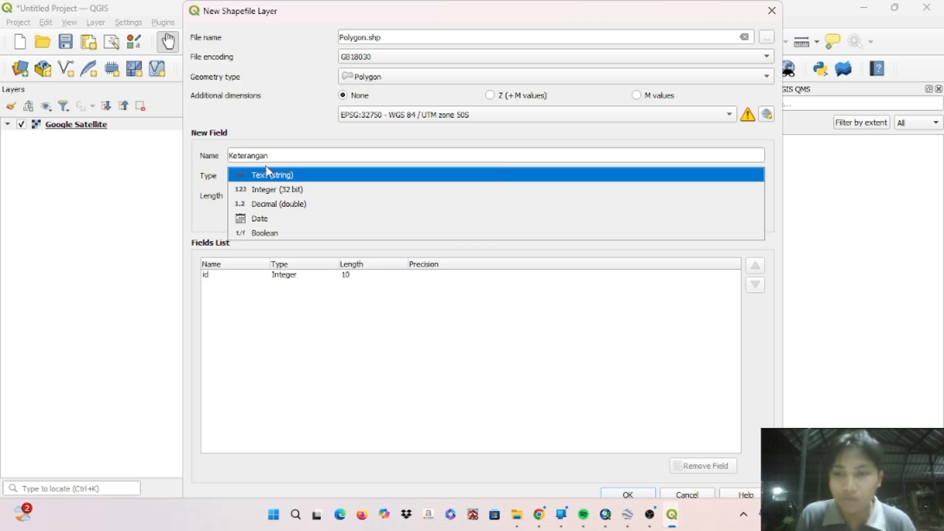
{"action": "left_click", "coordinate": [295, 177]}
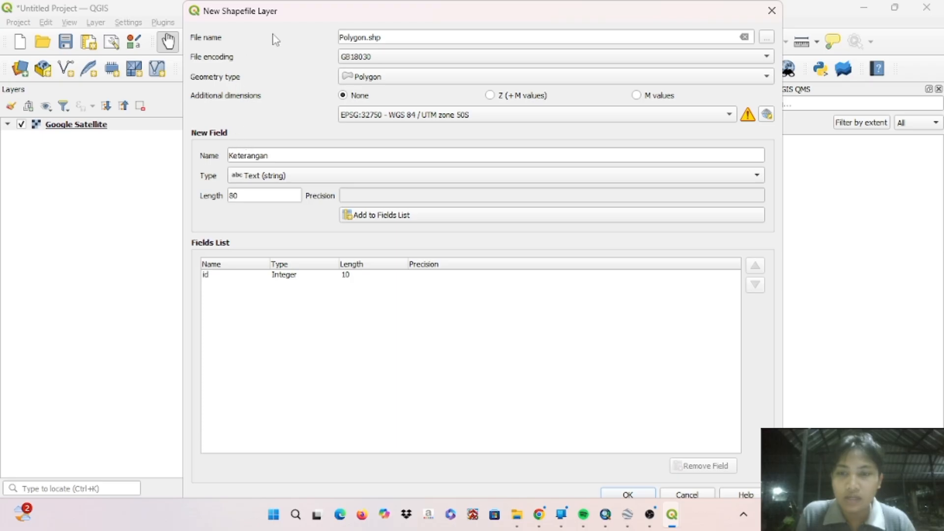
{"action": "left_click", "coordinate": [407, 219]}
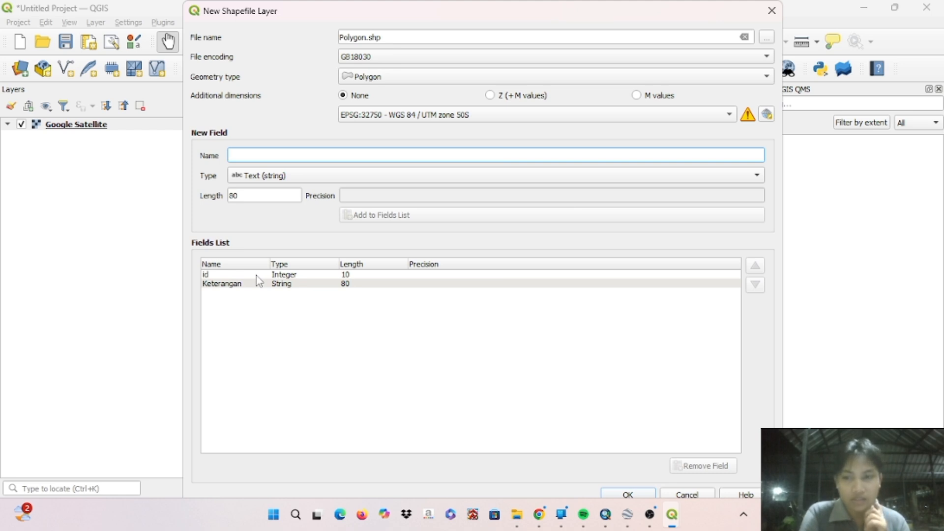
- Add a Decimal (double) field named Luas with length 20 and precision 6, and create the layer, overwriting the existing Polygon file
{"action": "type", "text": "Luas"}
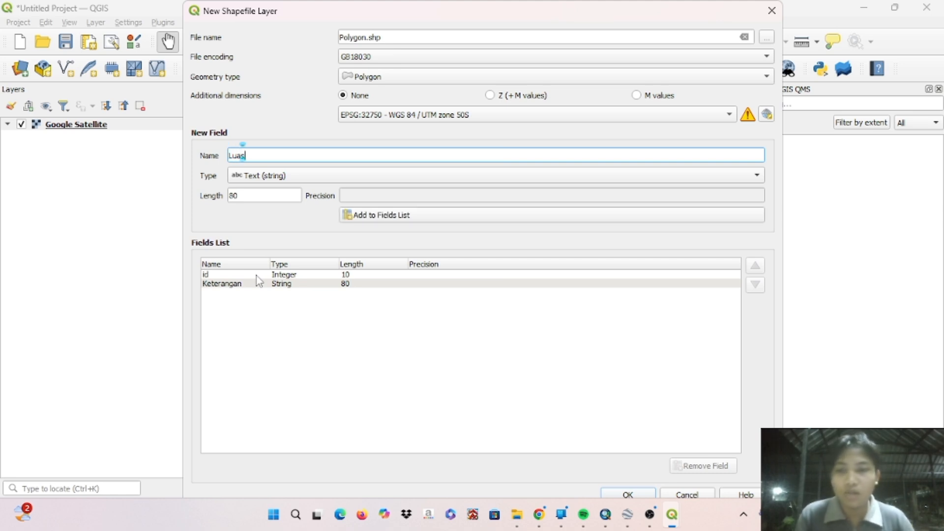
{"action": "left_click", "coordinate": [321, 178]}
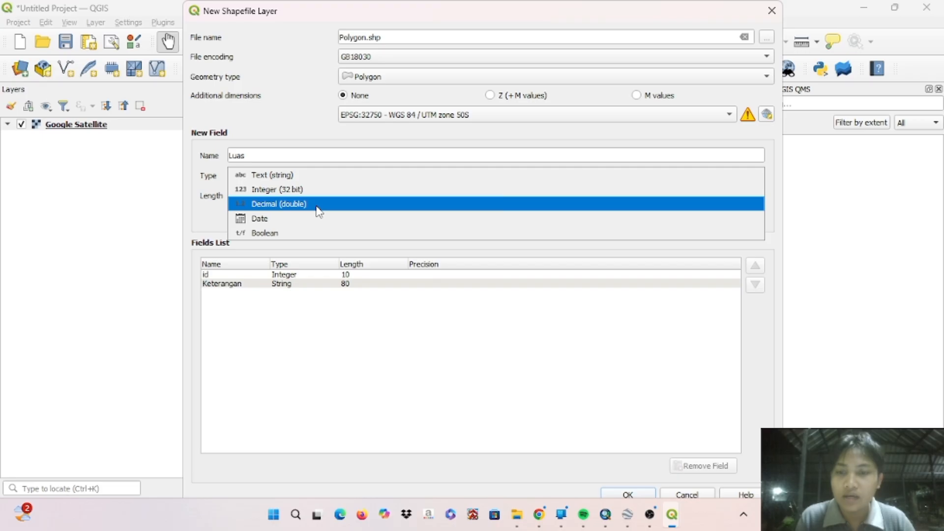
{"action": "left_click", "coordinate": [318, 205]}
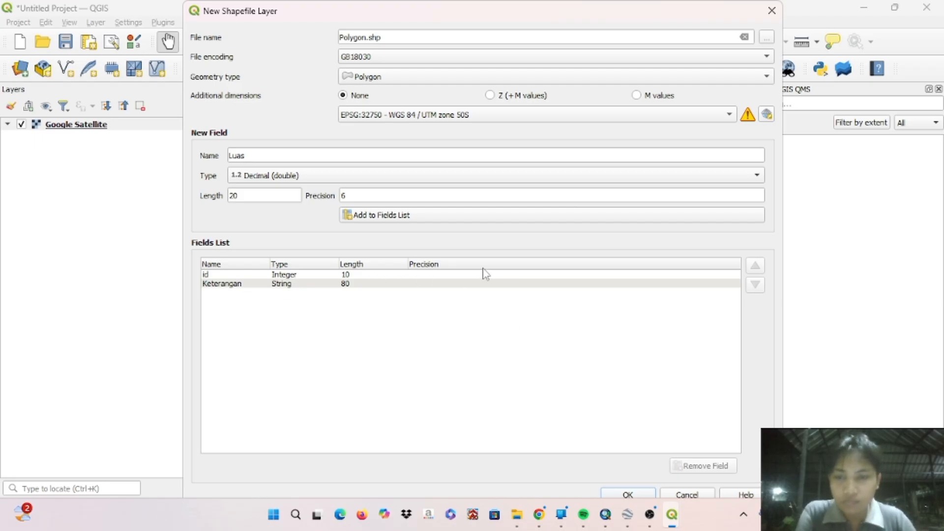
{"action": "left_click", "coordinate": [407, 220]}
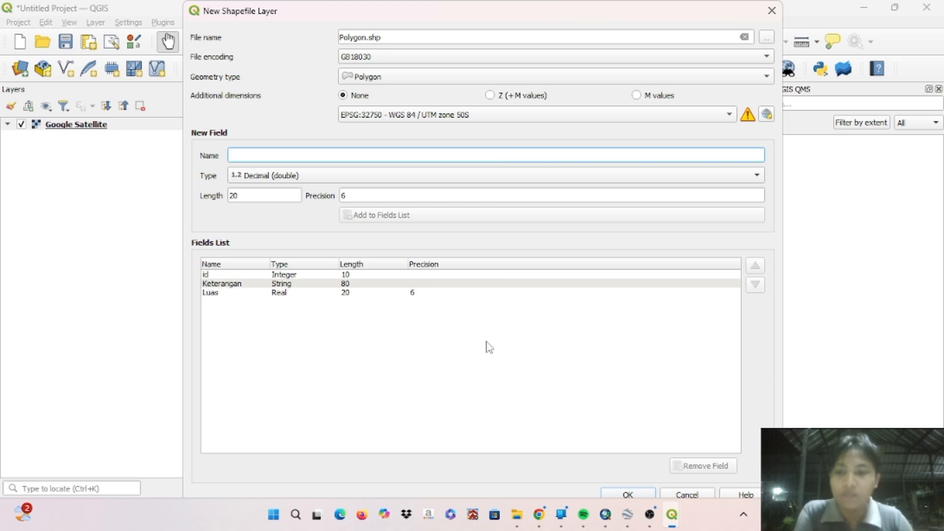
{"action": "left_click", "coordinate": [642, 493]}
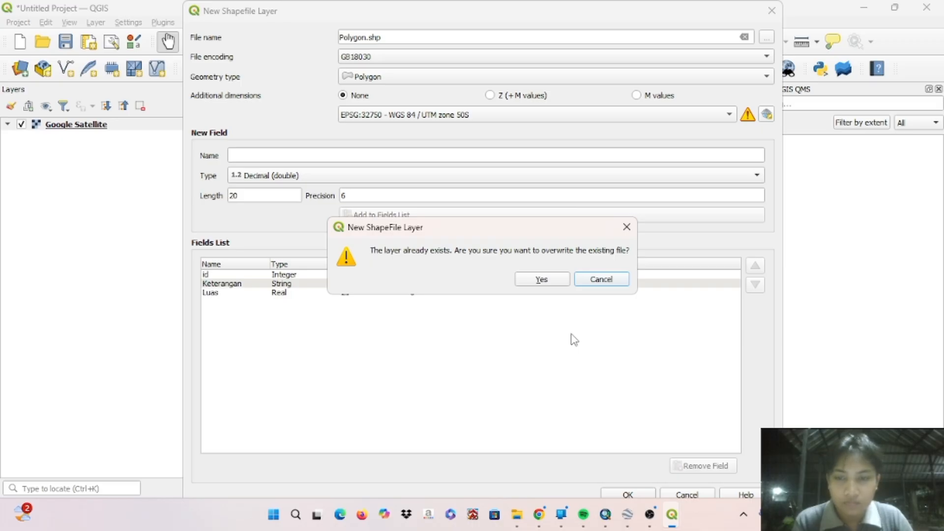
{"action": "left_click", "coordinate": [546, 280]}
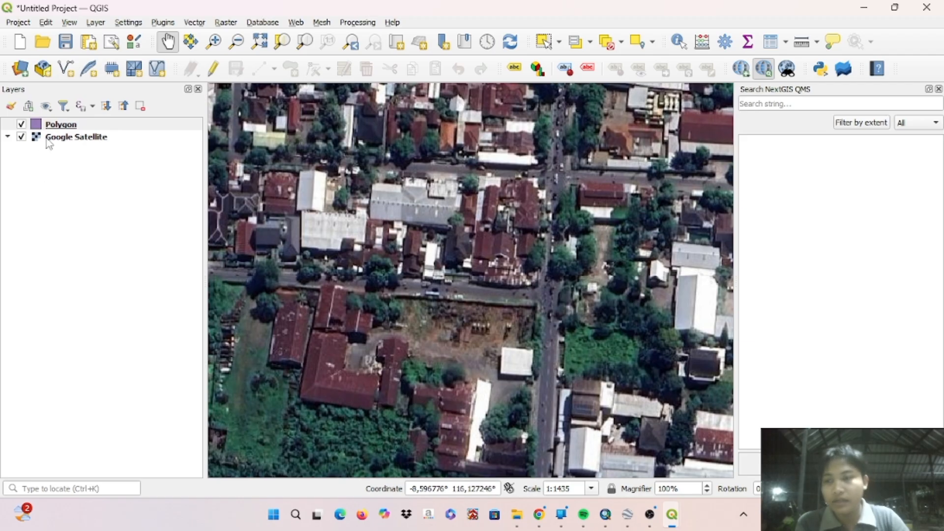
- Turn on editing for the Polygon layer
{"action": "left_click", "coordinate": [57, 129]}
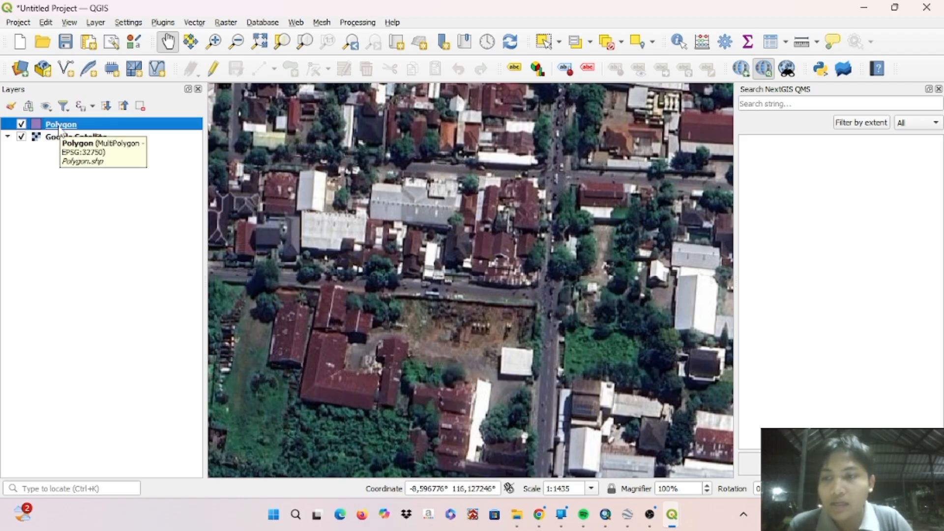
{"action": "right_click", "coordinate": [59, 130]}
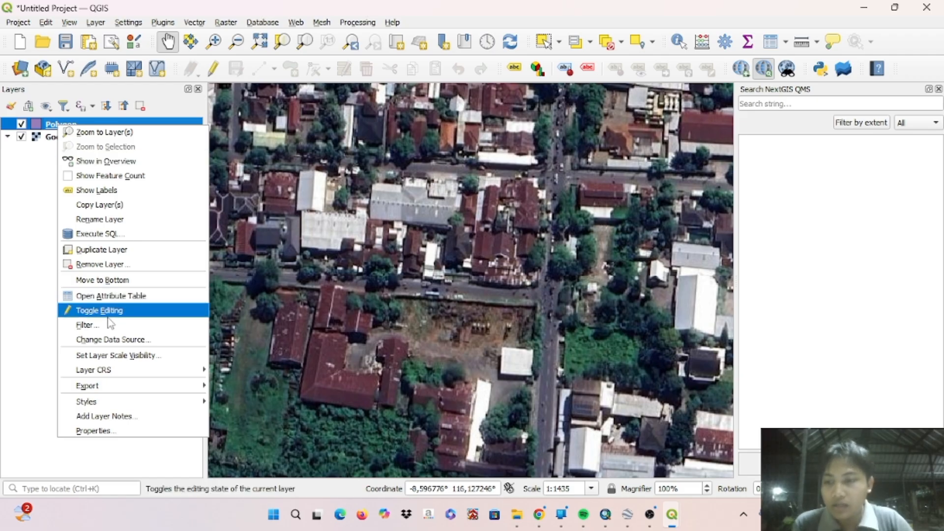
{"action": "left_click", "coordinate": [150, 316]}
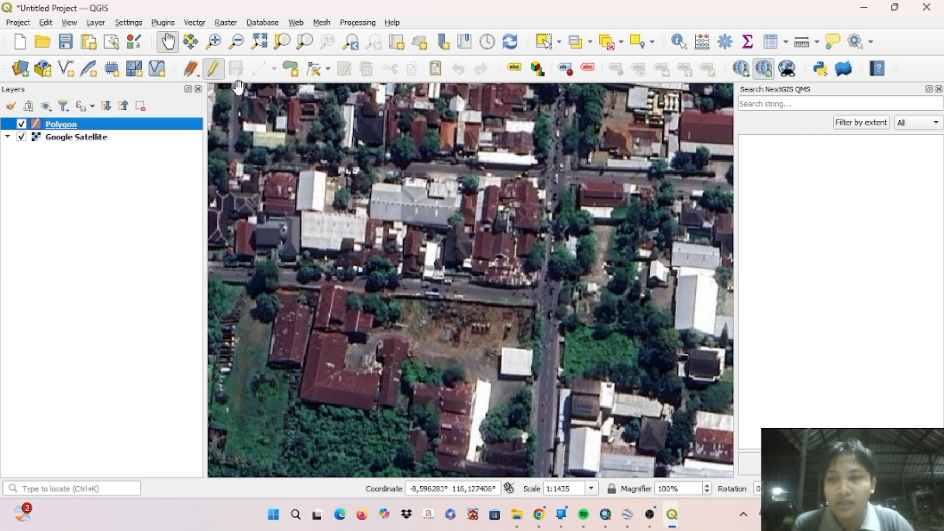
- Digitize a six-corner polygon feature along the roof outline of the L-shaped red-roofed building south of the road
{"action": "left_click", "coordinate": [293, 71]}
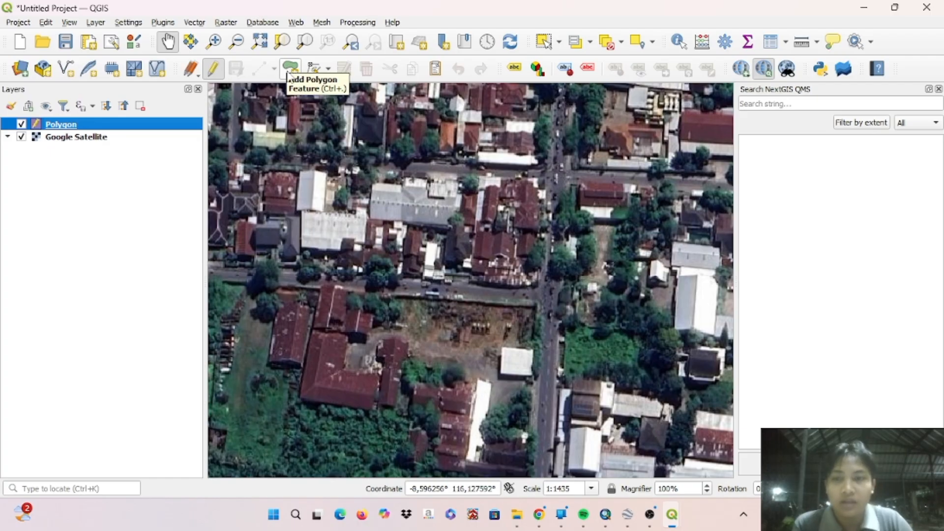
{"action": "left_click", "coordinate": [290, 73]}
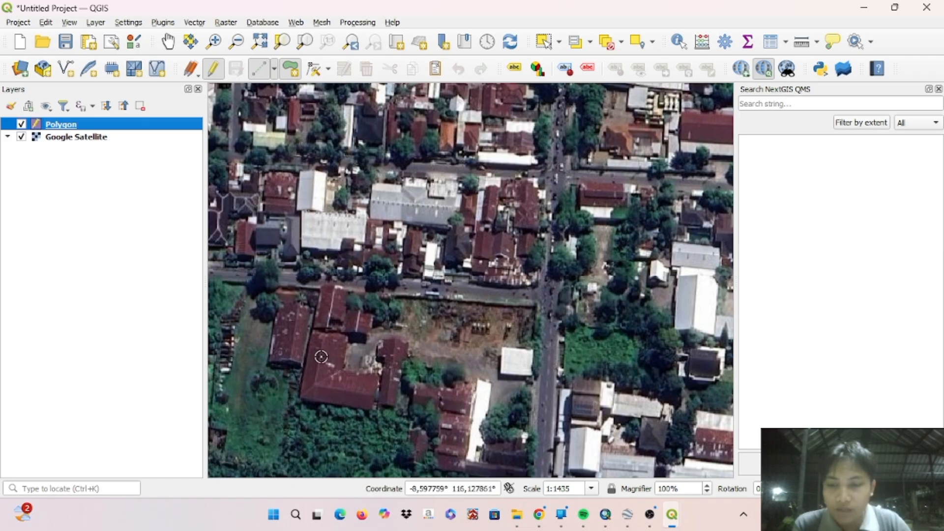
{"action": "scroll", "coordinate": [303, 364], "scroll_direction": "down", "scroll_amount": 1}
{"action": "scroll", "coordinate": [304, 364], "scroll_direction": "up", "scroll_amount": 2}
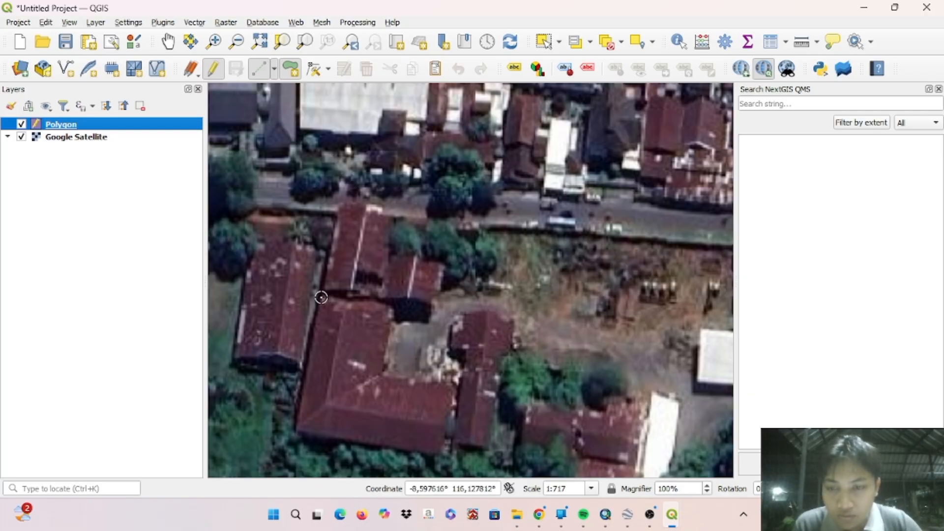
{"action": "left_click", "coordinate": [321, 298]}
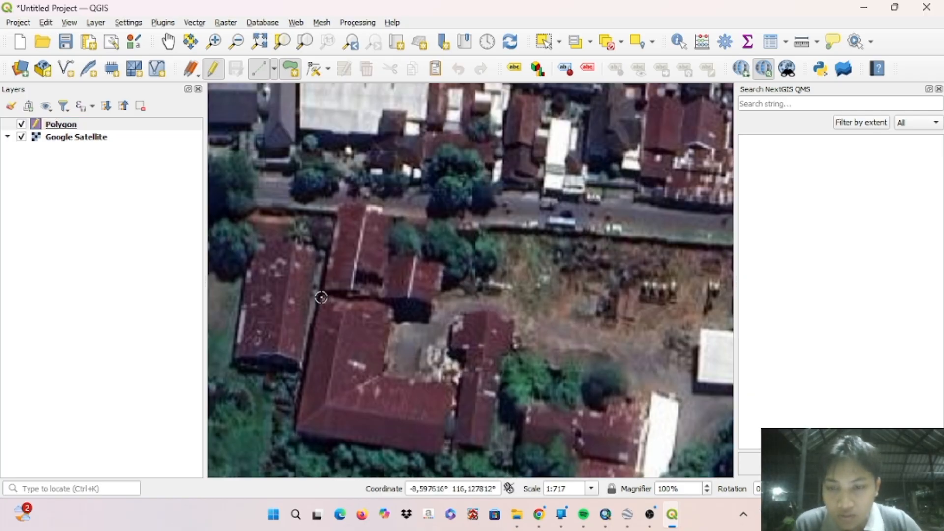
{"action": "left_click", "coordinate": [390, 307]}
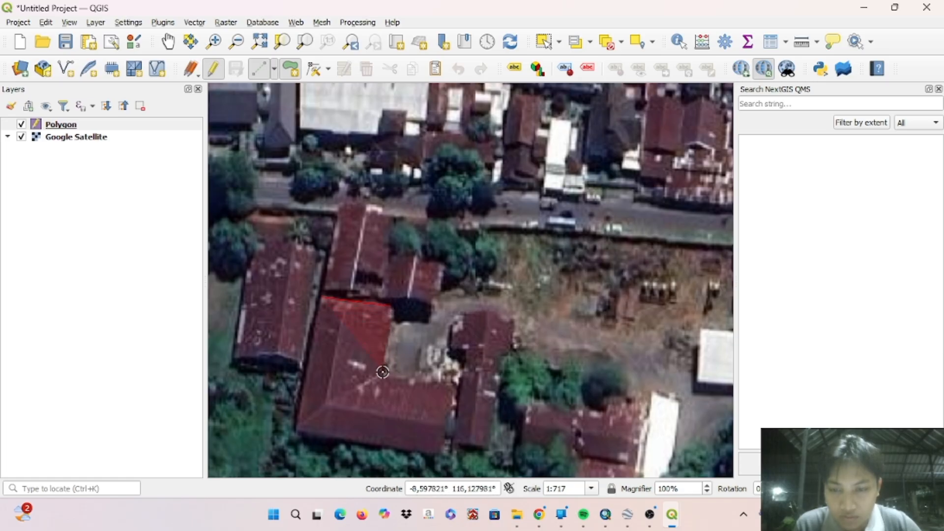
{"action": "left_click", "coordinate": [382, 372]}
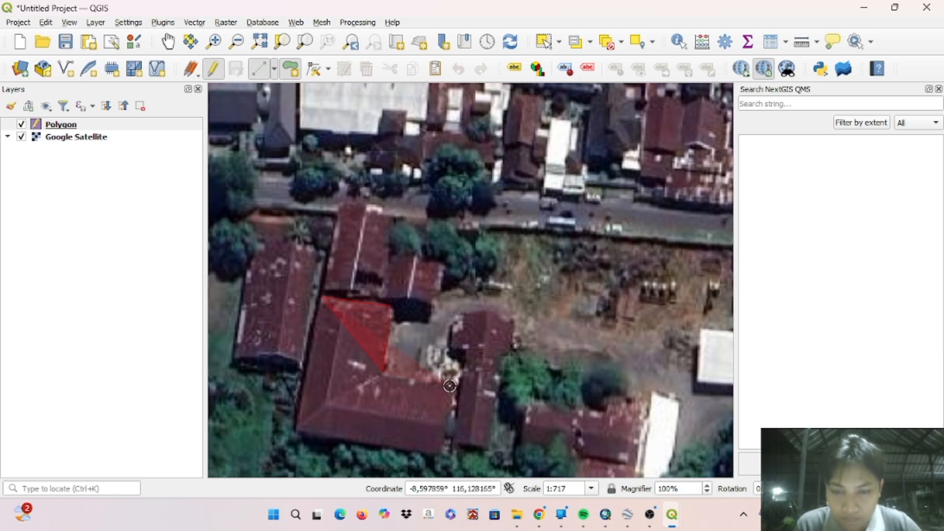
{"action": "left_click", "coordinate": [450, 386]}
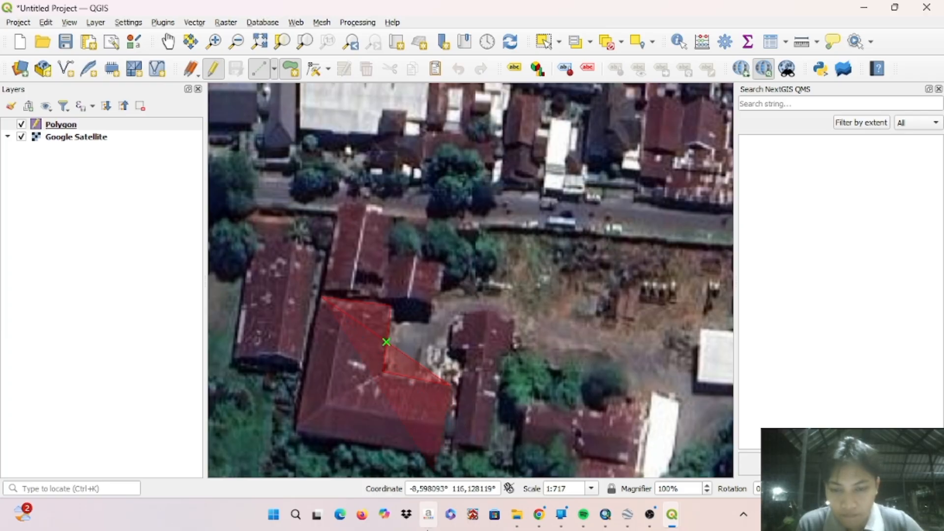
{"action": "left_click", "coordinate": [431, 452]}
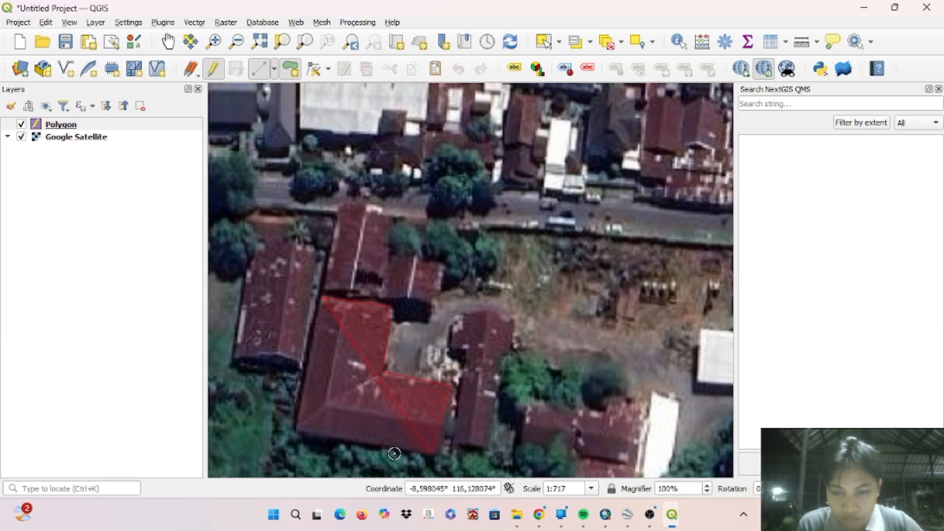
{"action": "right_click", "coordinate": [296, 430]}
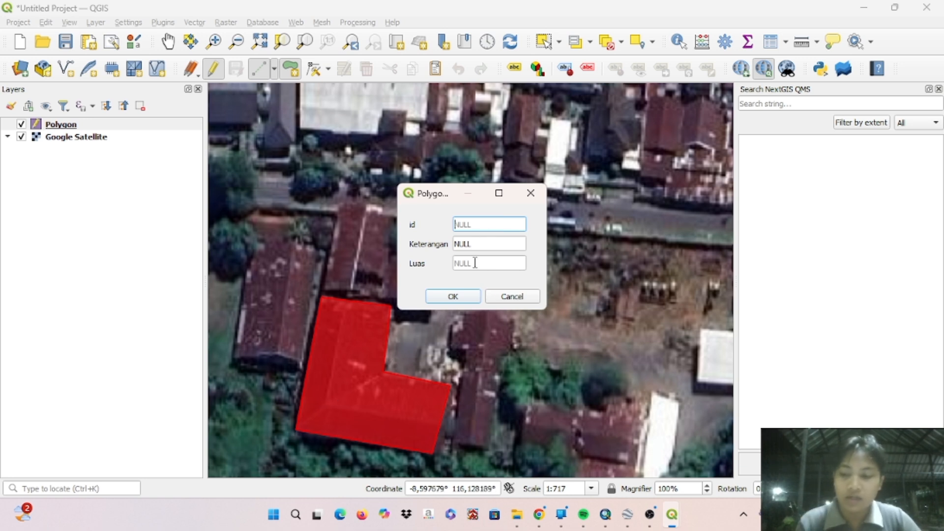
- Save the L-shaped building's feature with id 1 and Keterangan Gedung A, leaving Luas empty
{"action": "type", "text": "1"}
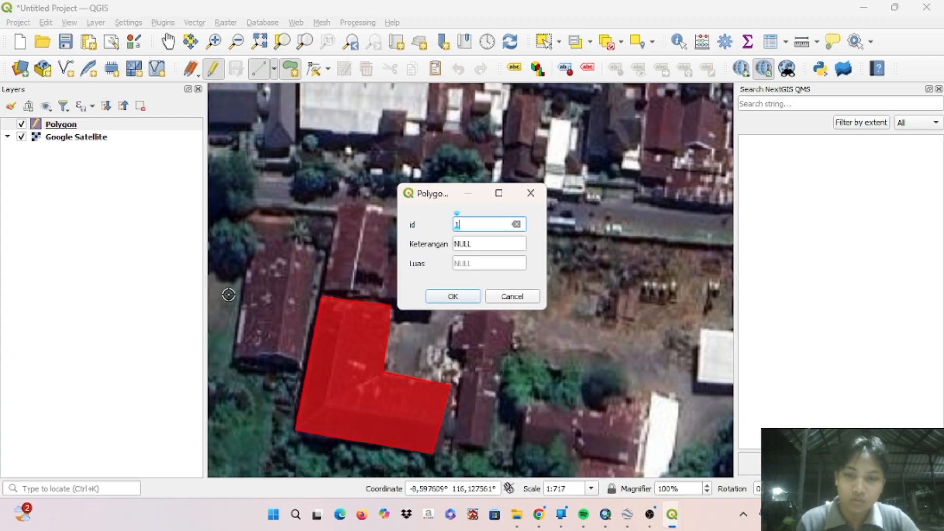
{"action": "left_click_drag", "start_coordinate": [479, 249], "coordinate": [454, 249]}
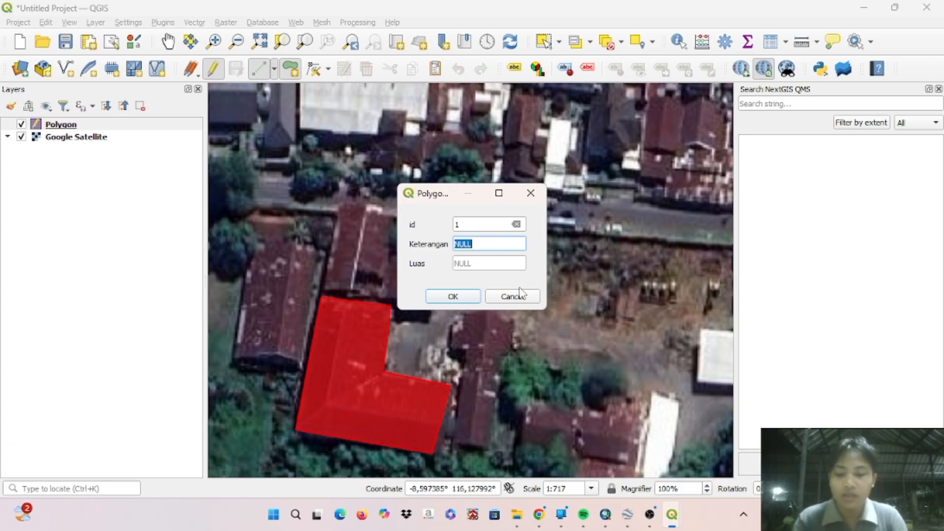
{"action": "type", "text": "Gedung"}
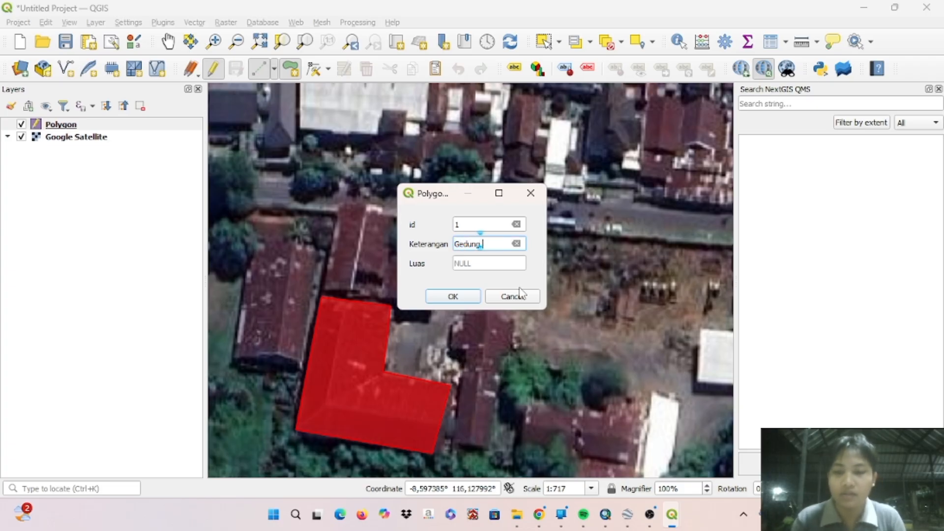
{"action": "type", "text": " A"}
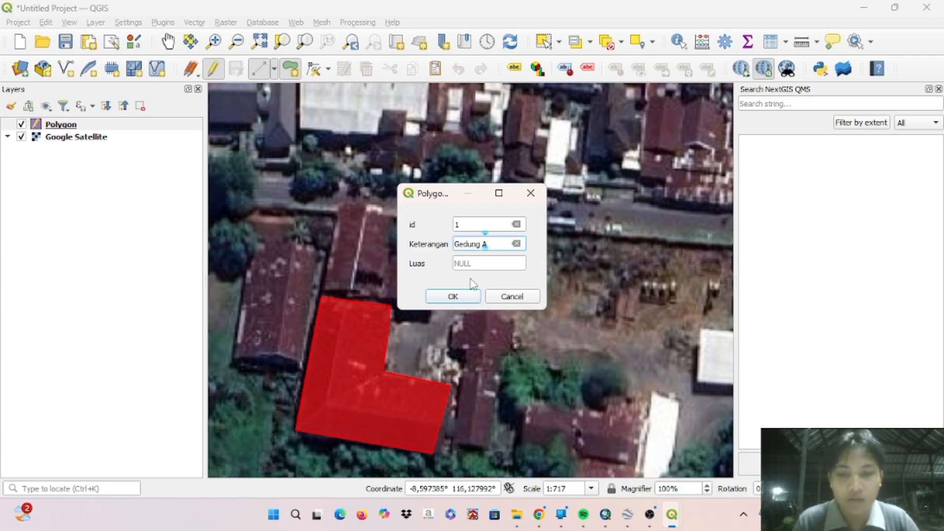
{"action": "left_click", "coordinate": [453, 297]}
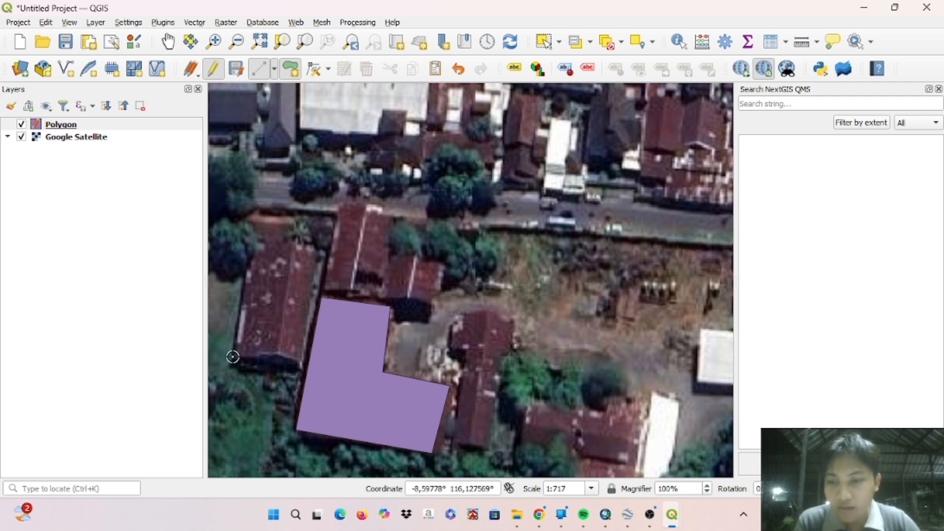
{"action": "left_click", "coordinate": [279, 352]}
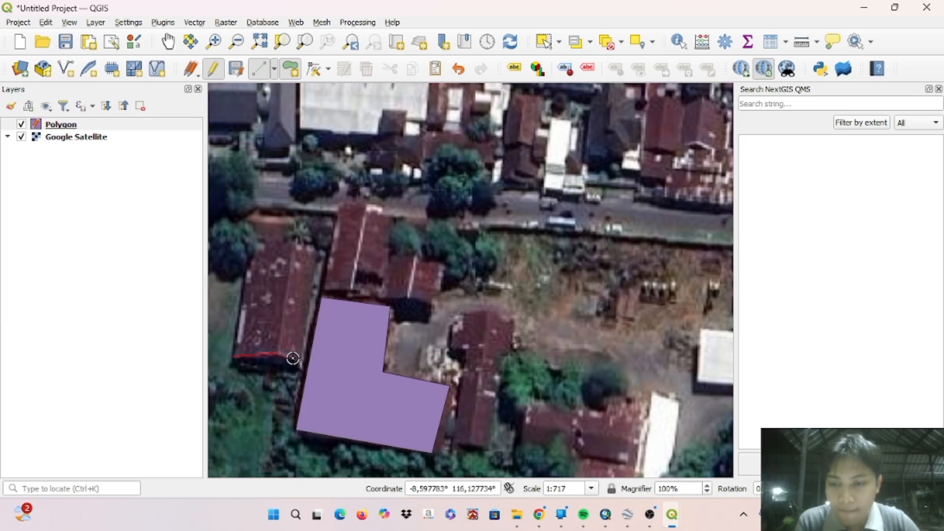
{"action": "left_click", "coordinate": [298, 358]}
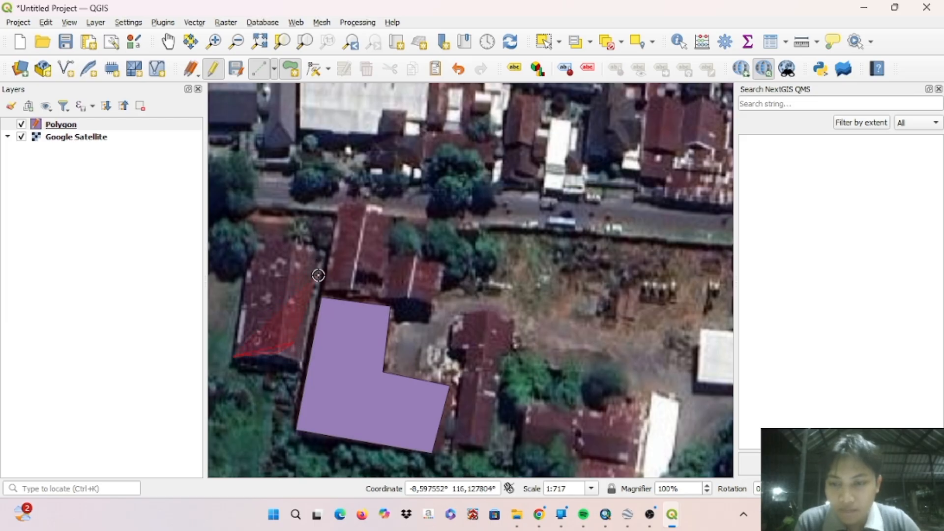
{"action": "right_click", "coordinate": [276, 329]}
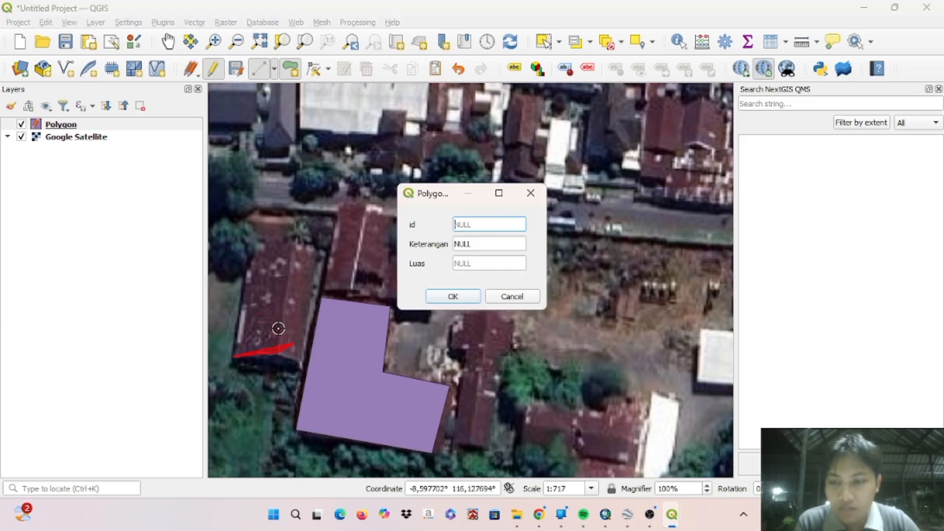
{"action": "left_click", "coordinate": [492, 298]}
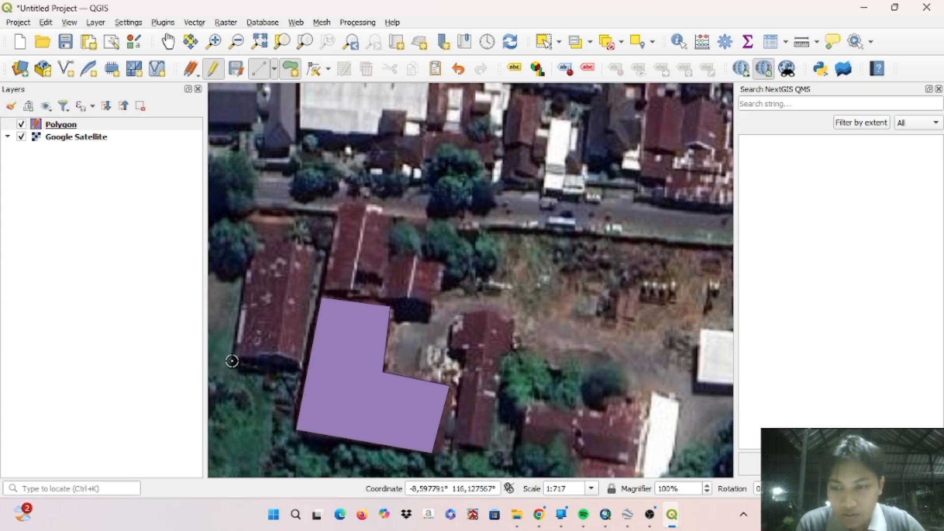
- Digitize a six-corner polygon feature along the roof of the long red building just west of the L-shaped polygon
{"action": "left_click", "coordinate": [276, 355]}
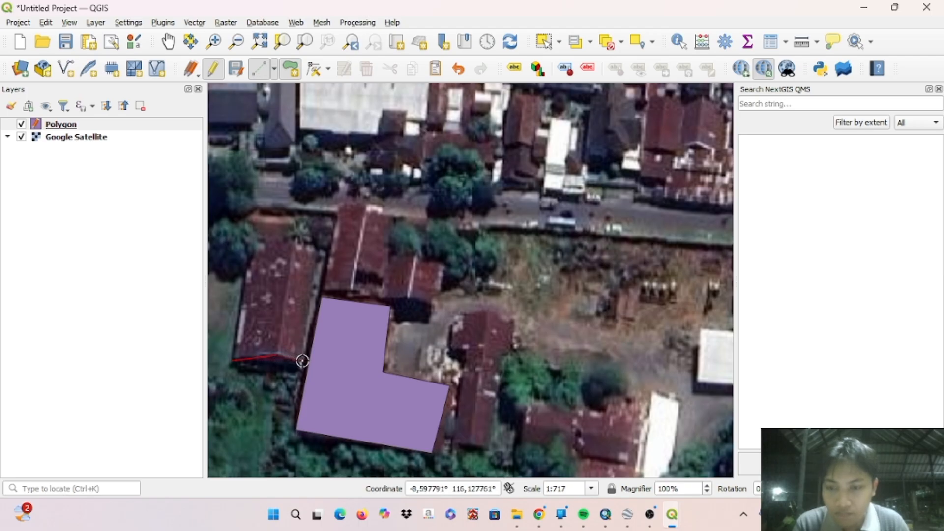
{"action": "left_click", "coordinate": [303, 361]}
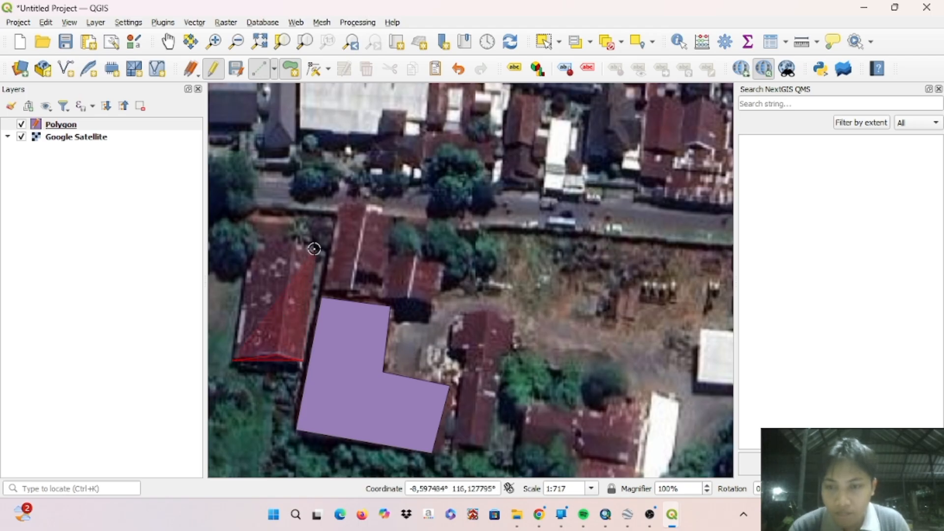
{"action": "left_click", "coordinate": [314, 250]}
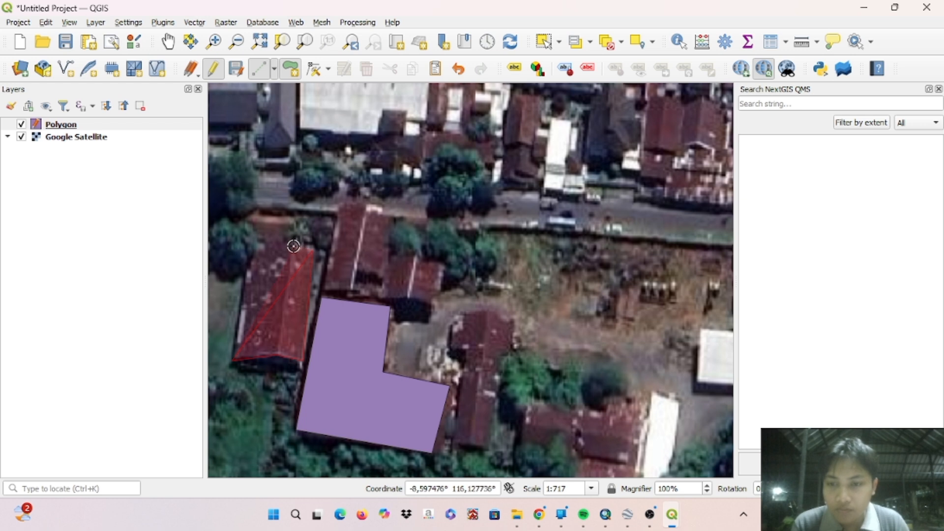
{"action": "left_click", "coordinate": [294, 245]}
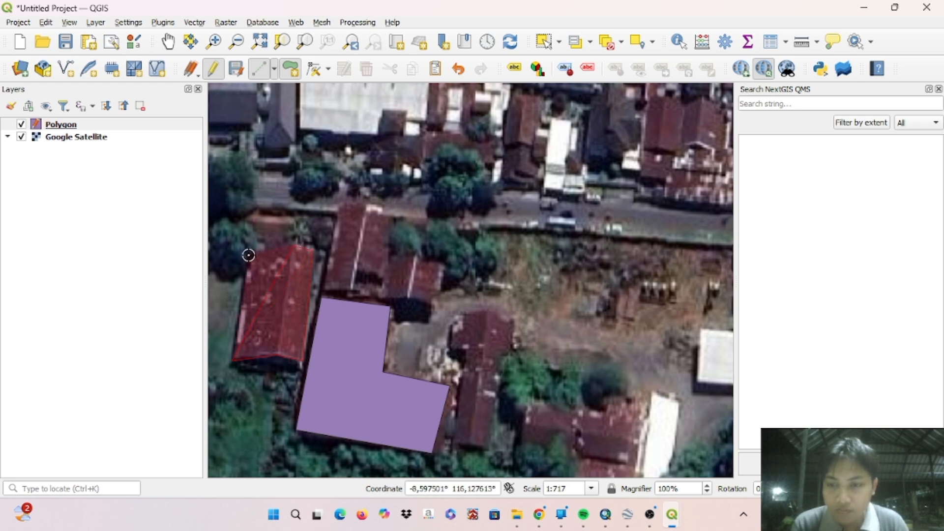
{"action": "right_click", "coordinate": [249, 256]}
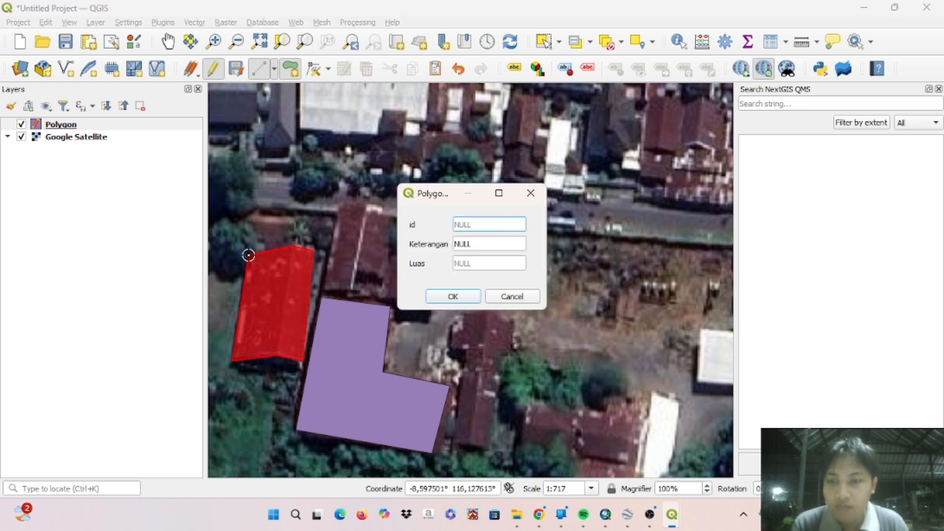
- Save the western building's feature with id 2 and Keterangan Gedung B, leaving Luas empty
{"action": "left_click", "coordinate": [469, 224]}
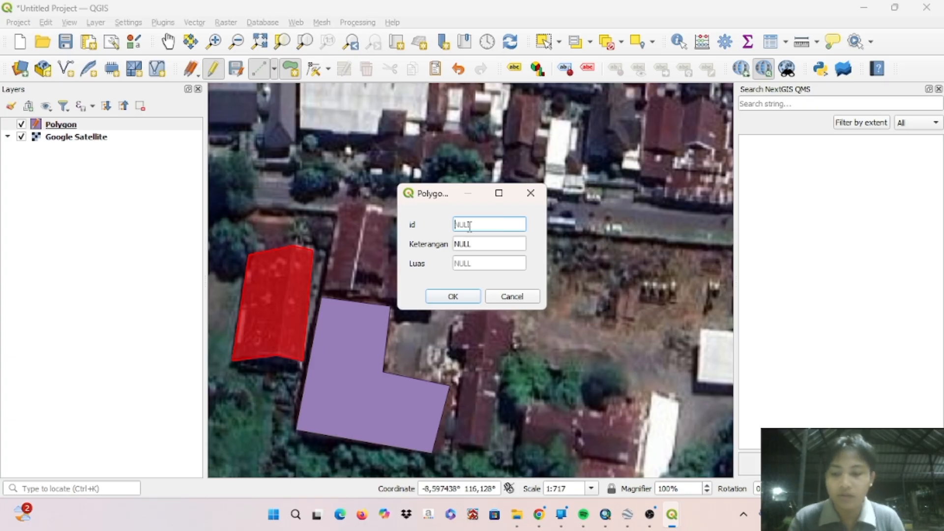
{"action": "type", "text": "2"}
{"action": "left_click", "coordinate": [475, 245]}
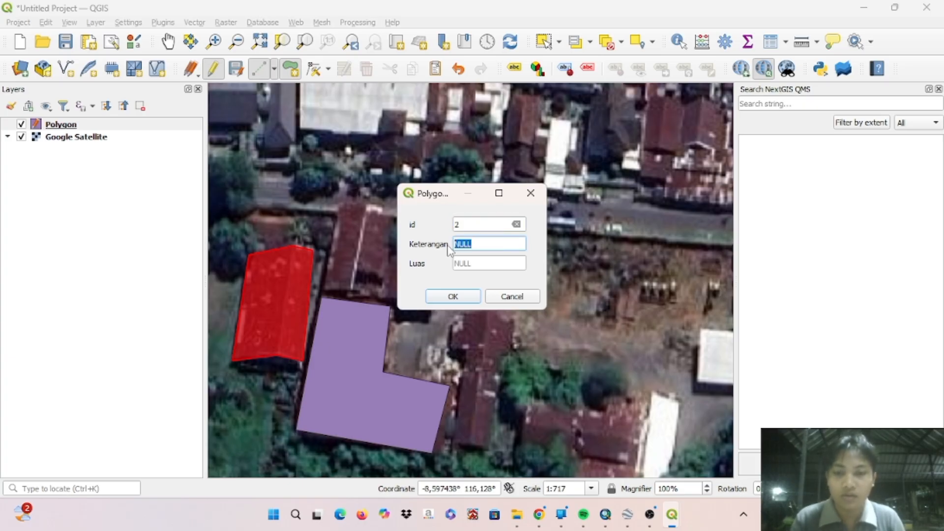
{"action": "type", "text": "Gedung B"}
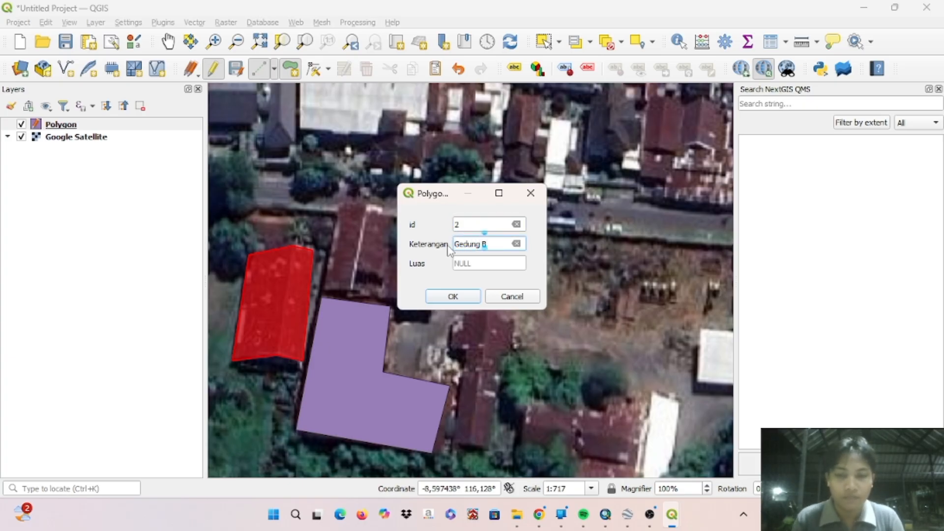
{"action": "key", "text": "Return"}
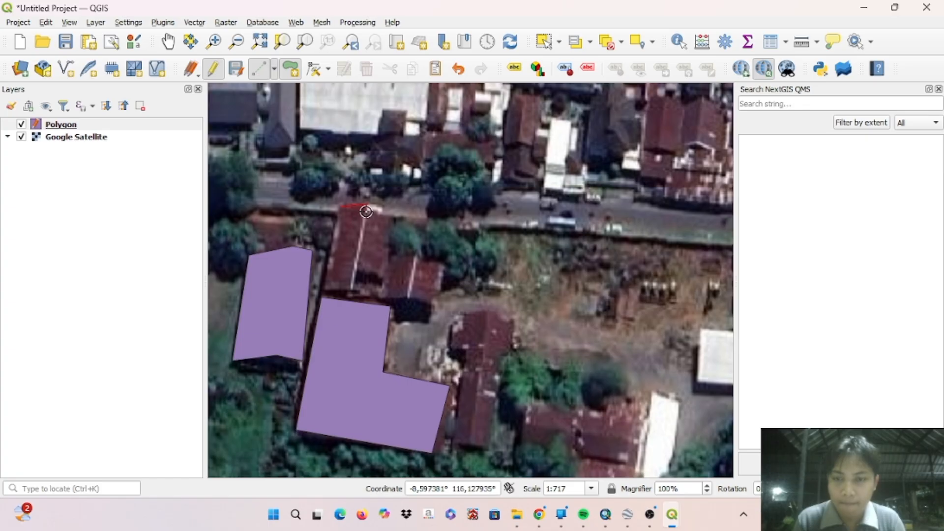
- Digitize a polygon along the notched roof of the red building between the road and the L-shaped polygon
{"action": "left_click", "coordinate": [389, 217]}
{"action": "left_click", "coordinate": [359, 270]}
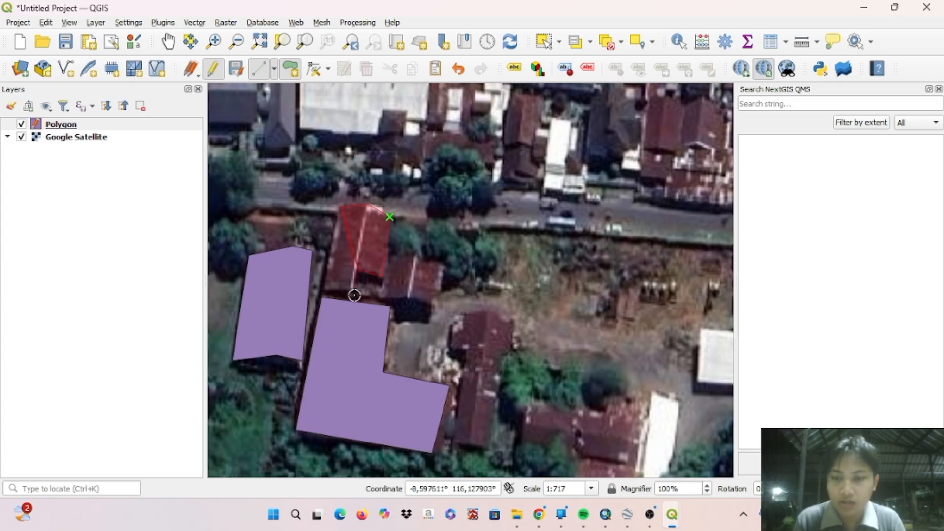
{"action": "left_click", "coordinate": [353, 290]}
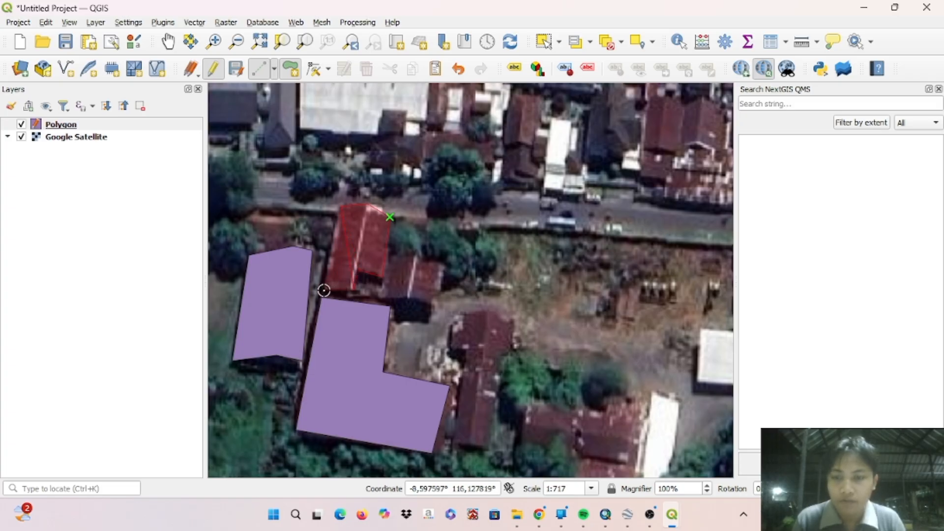
{"action": "right_click", "coordinate": [324, 290]}
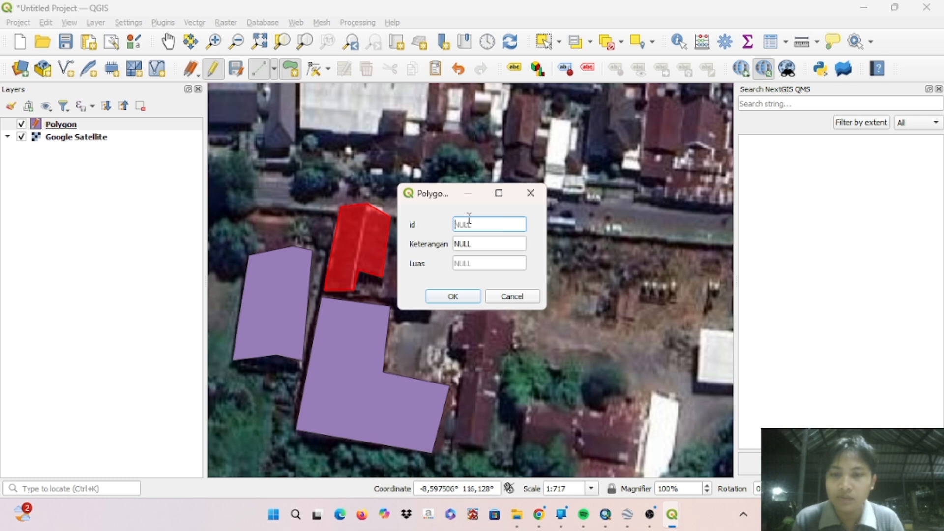
- Save the notched building's feature with id 3 and Keterangan Gedung C, leaving Luas empty
{"action": "type", "text": "3"}
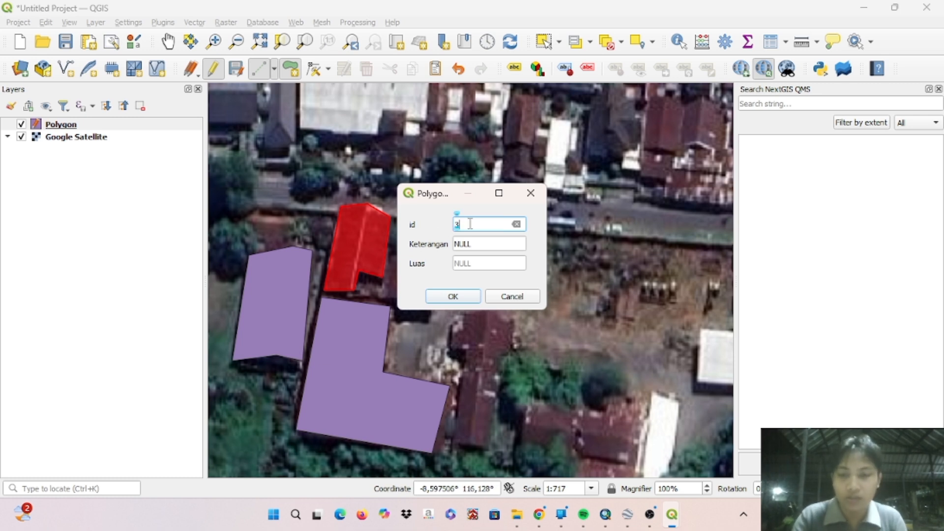
{"action": "left_click", "coordinate": [473, 243]}
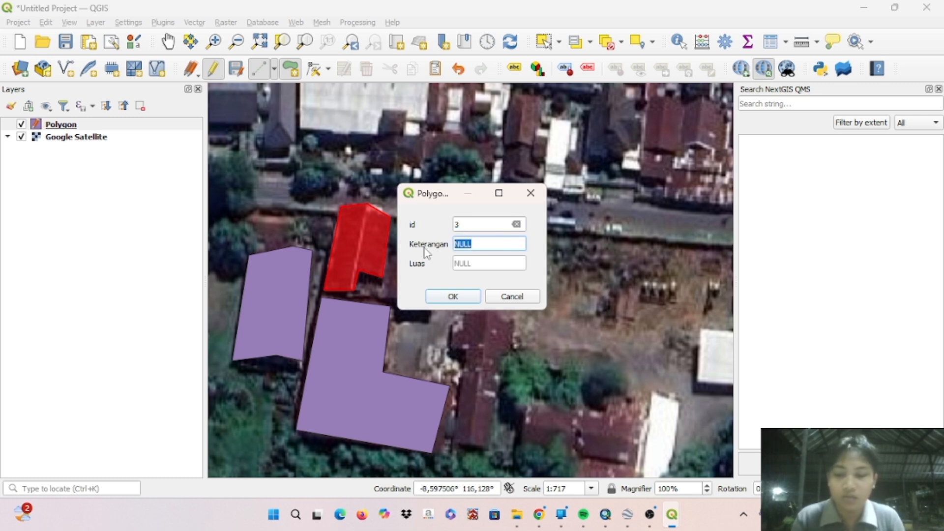
{"action": "type", "text": "Gedung"}
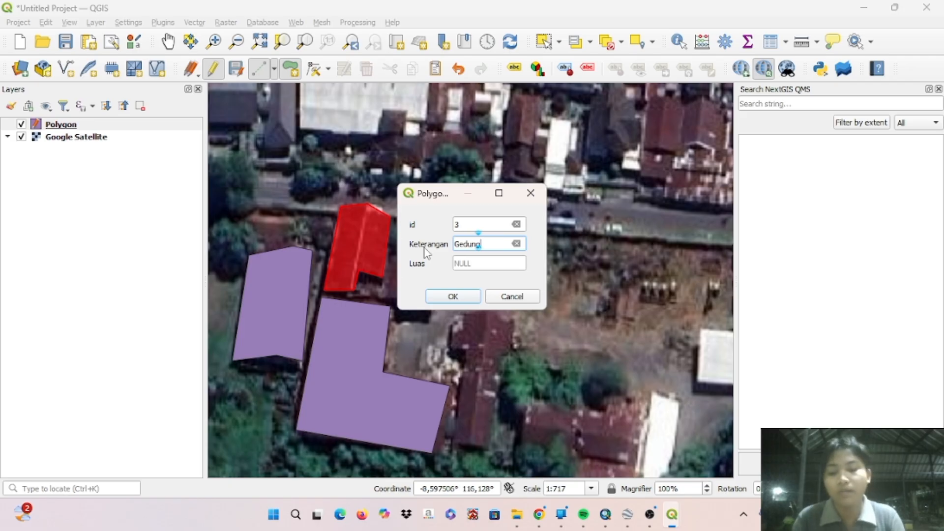
{"action": "type", "text": " C"}
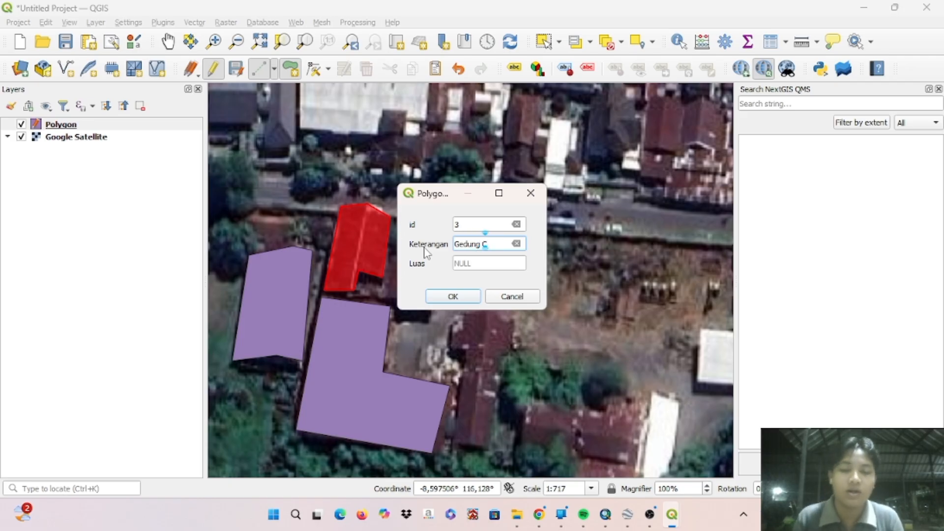
{"action": "key", "text": "Return"}
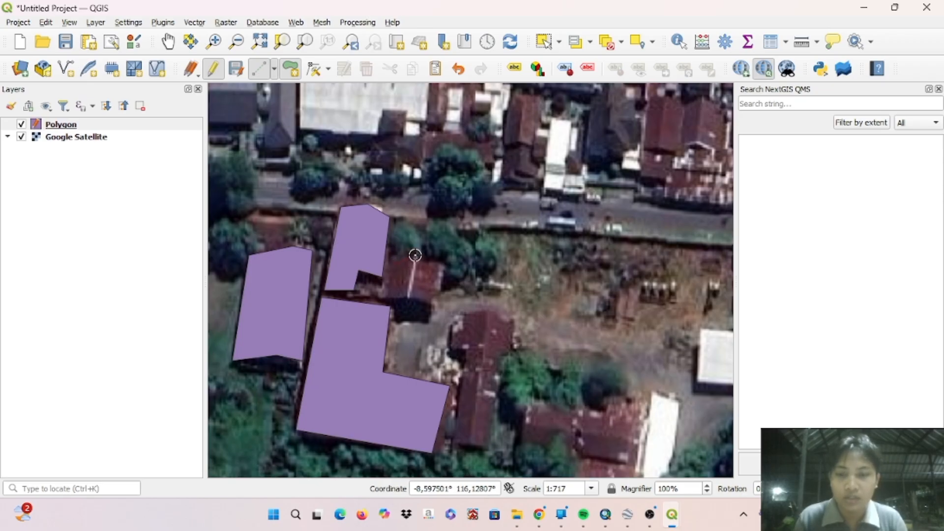
- Digitize a seven-corner polygon feature around the small red-roofed building just east of the Gedung C polygon
{"action": "left_click", "coordinate": [415, 256]}
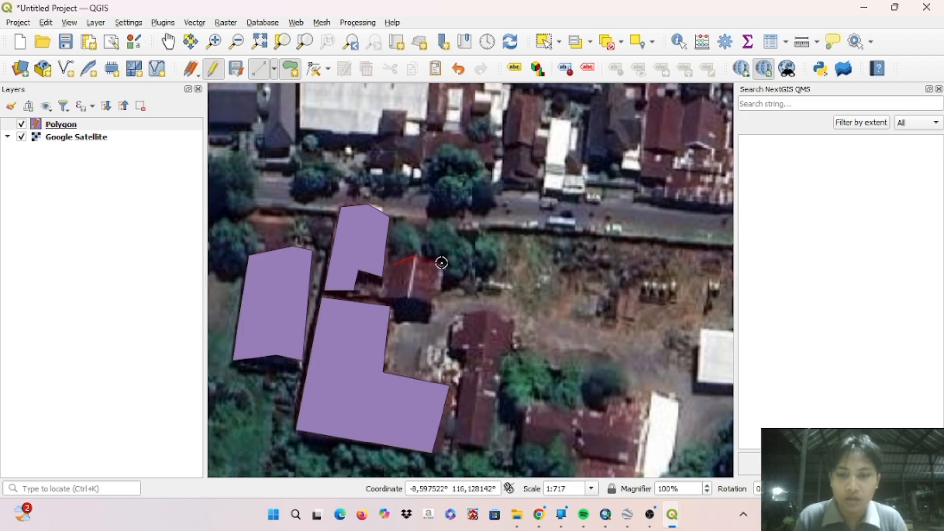
{"action": "left_click", "coordinate": [441, 263]}
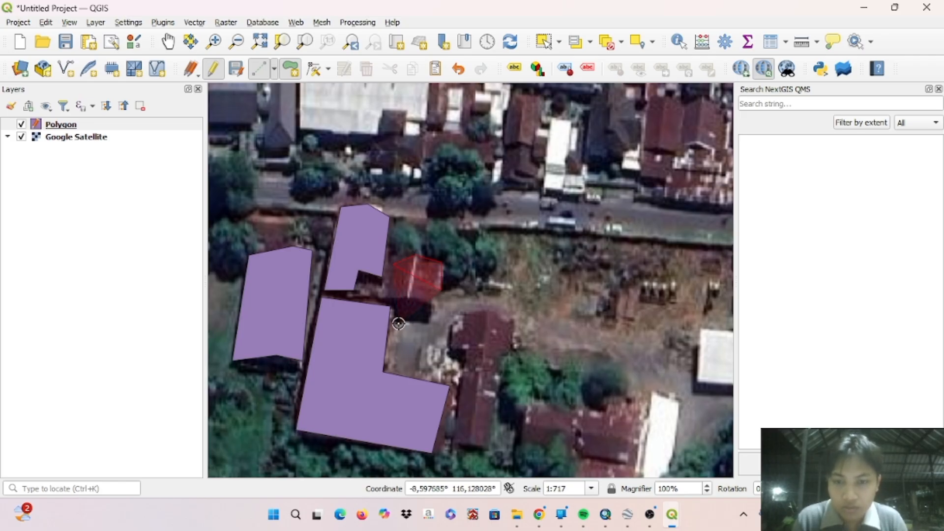
{"action": "left_click", "coordinate": [441, 290]}
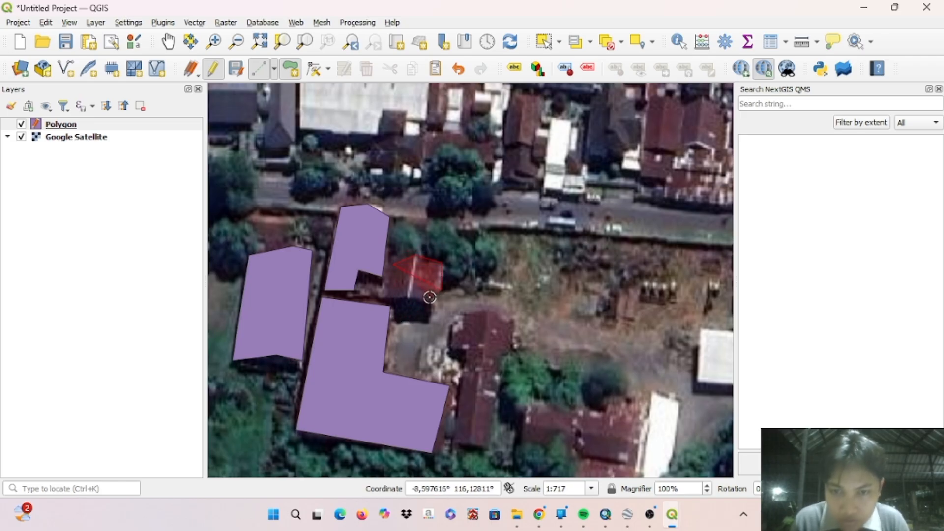
{"action": "left_click", "coordinate": [429, 301]}
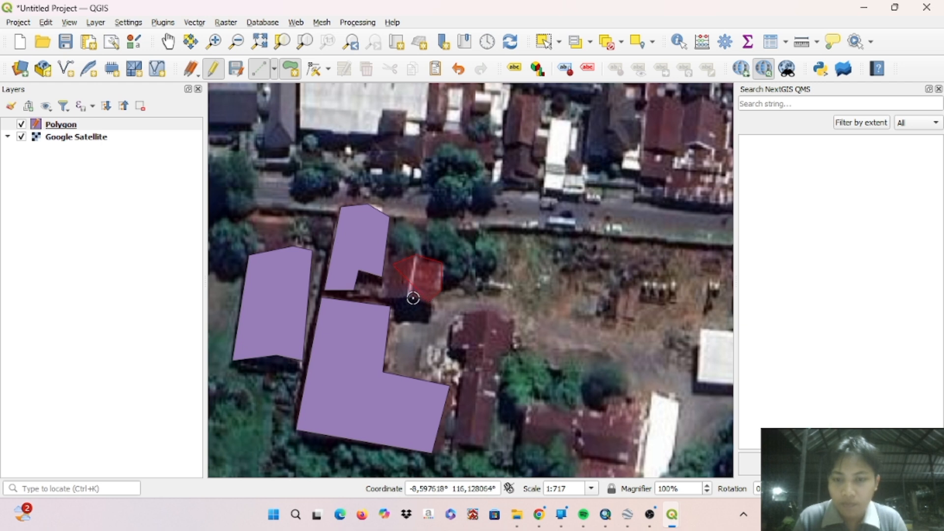
{"action": "left_click", "coordinate": [408, 297]}
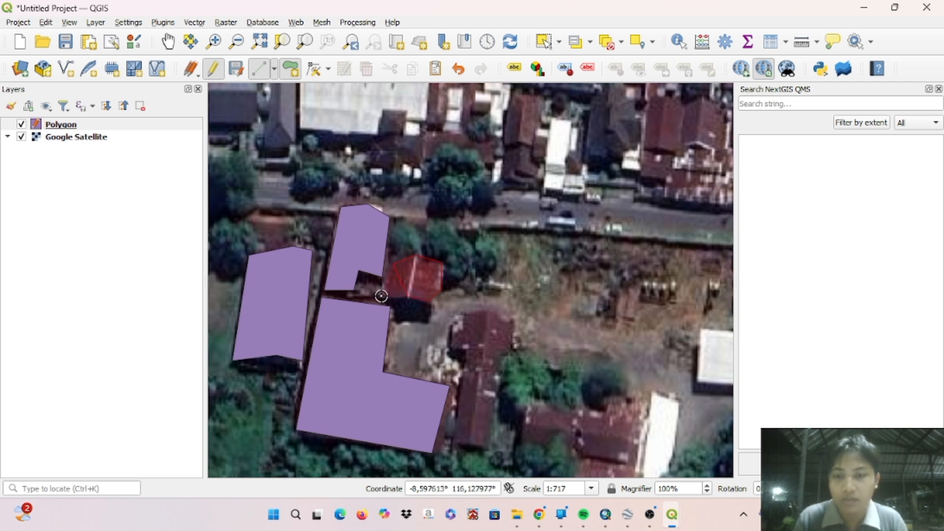
{"action": "right_click", "coordinate": [381, 295]}
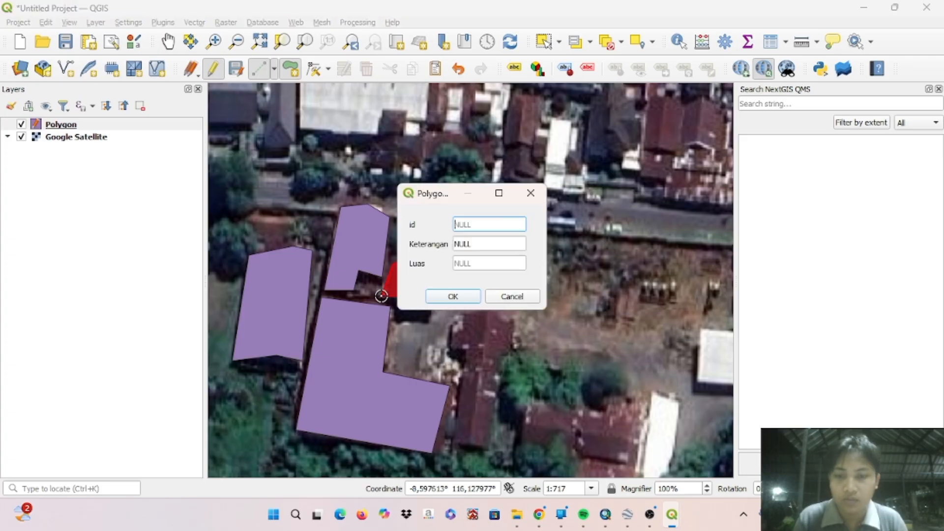
- Save the small building's feature with id 4 and Keterangan Gedung D, leaving Luas empty
{"action": "type", "text": "4"}
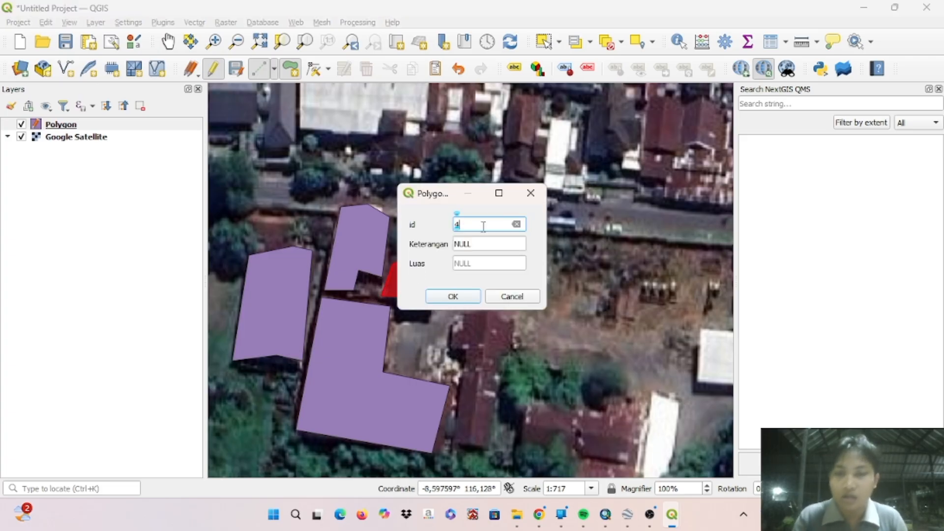
{"action": "left_click", "coordinate": [481, 242]}
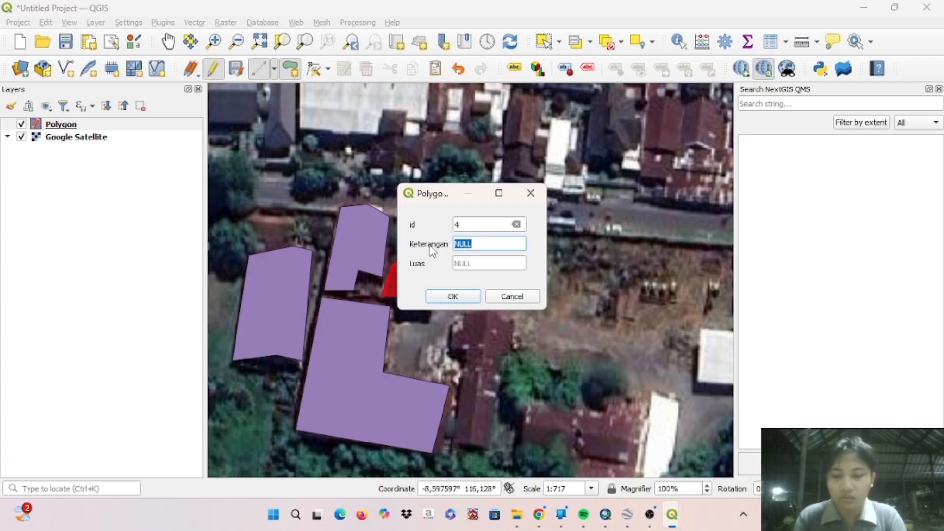
{"action": "type", "text": "Gedung D"}
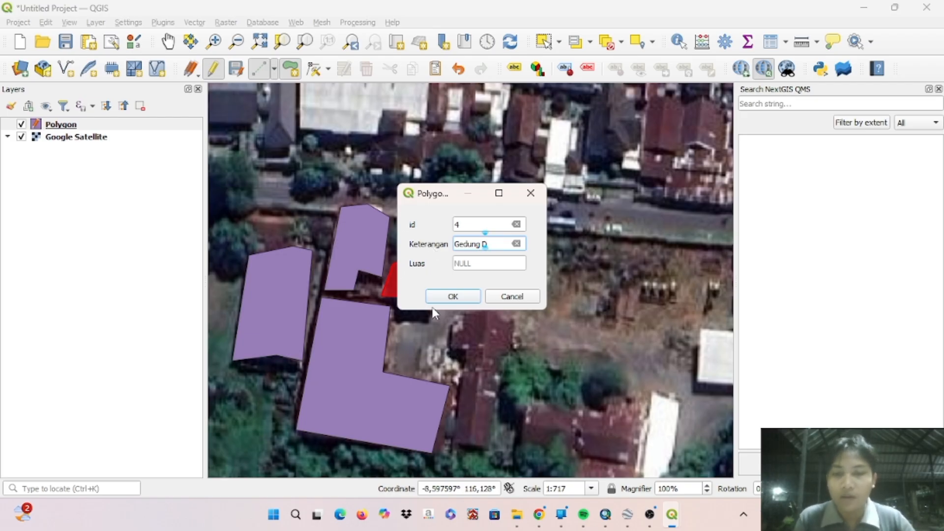
{"action": "left_click", "coordinate": [445, 301]}
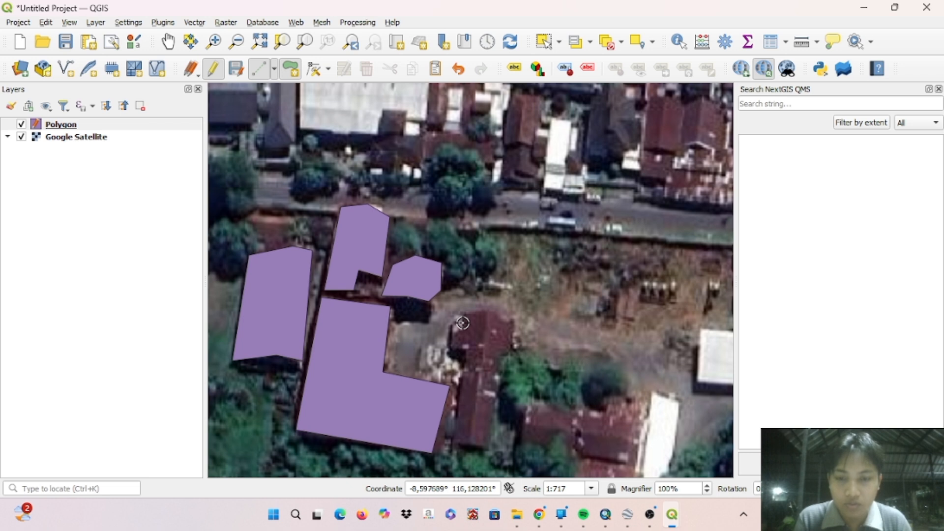
- Digitize a T-shaped polygon feature along the red roof east of the L-shaped polygon, leaving out the narrow building south of it
{"action": "left_click", "coordinate": [464, 315]}
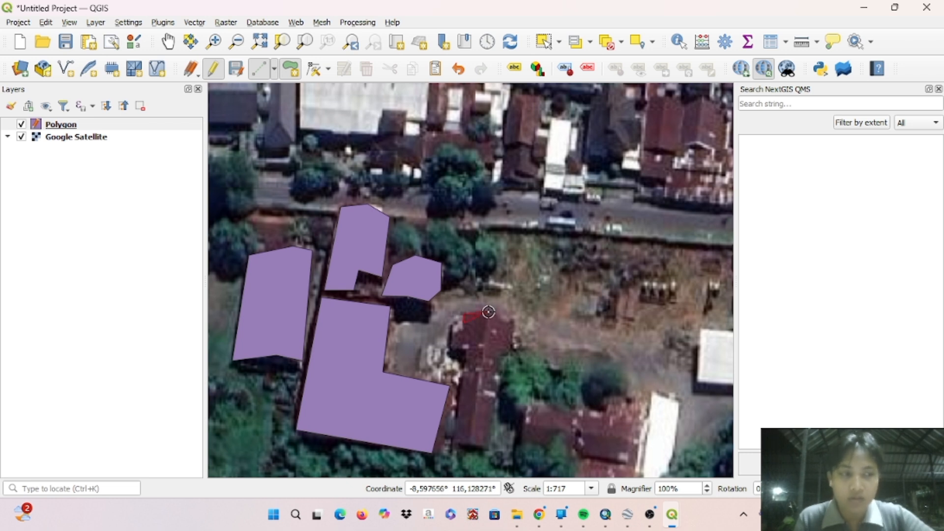
{"action": "left_click", "coordinate": [487, 312]}
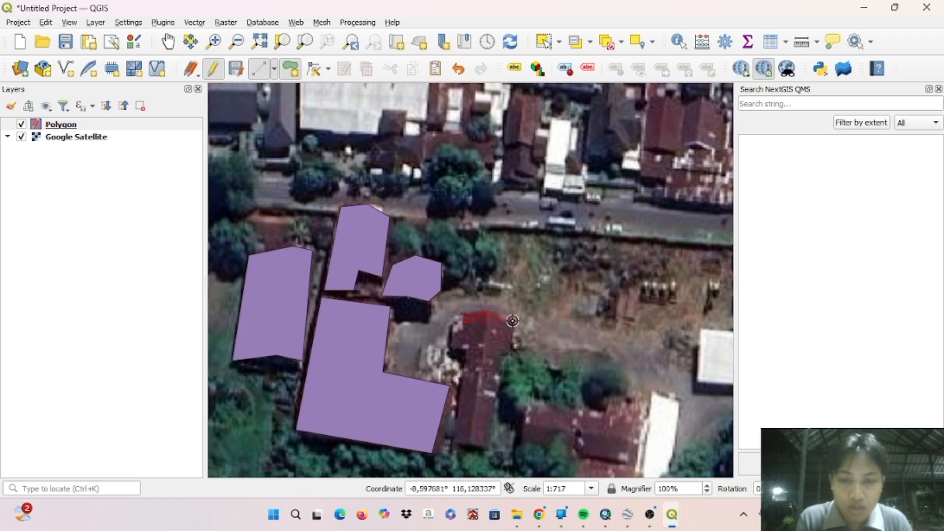
{"action": "left_click", "coordinate": [513, 321]}
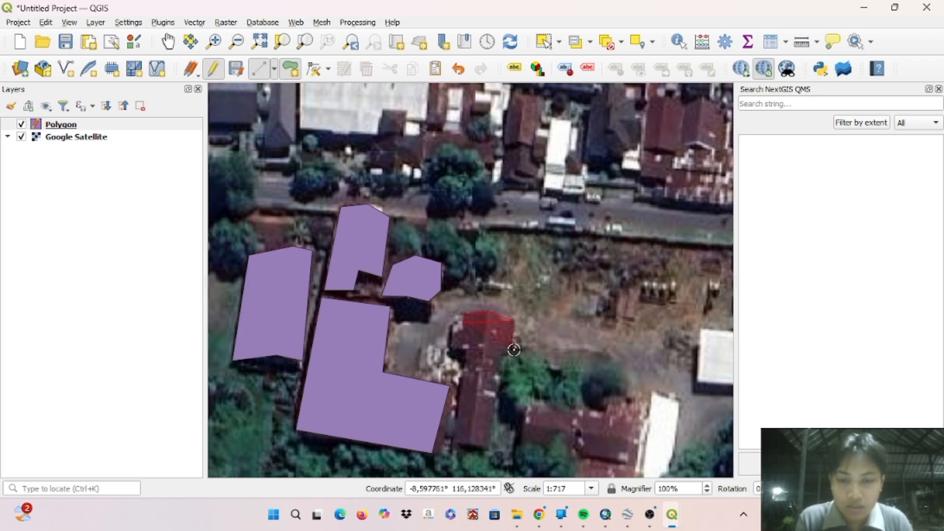
{"action": "left_click", "coordinate": [514, 349]}
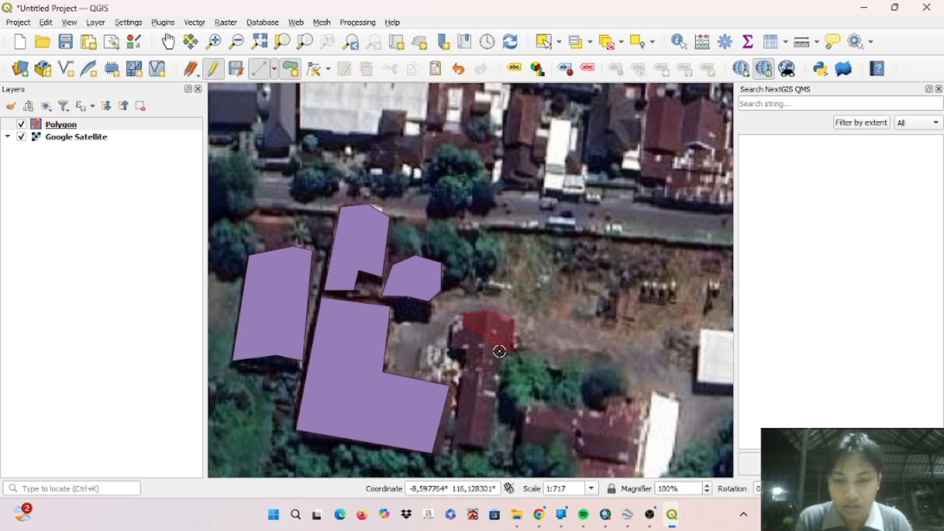
{"action": "left_click", "coordinate": [500, 351]}
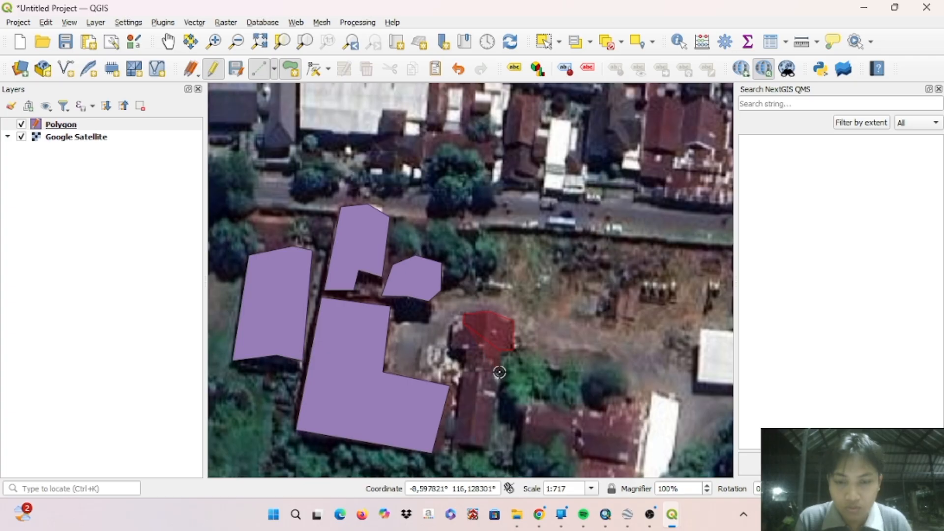
{"action": "left_click", "coordinate": [500, 372]}
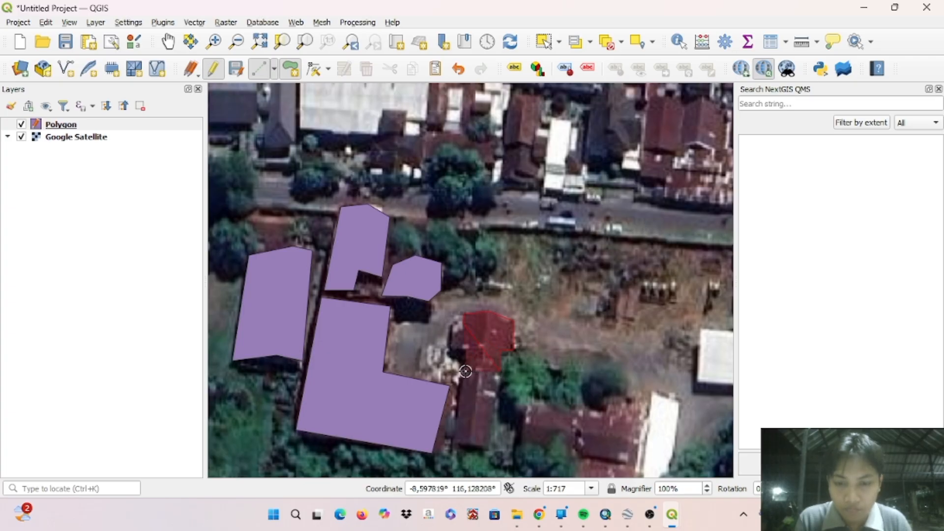
{"action": "left_click", "coordinate": [466, 371]}
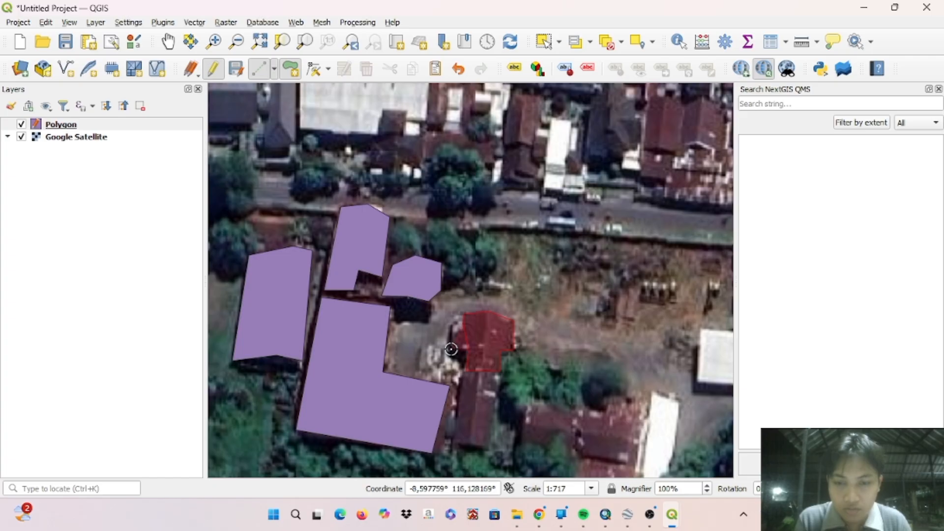
{"action": "left_click", "coordinate": [451, 350]}
{"action": "left_click", "coordinate": [451, 323]}
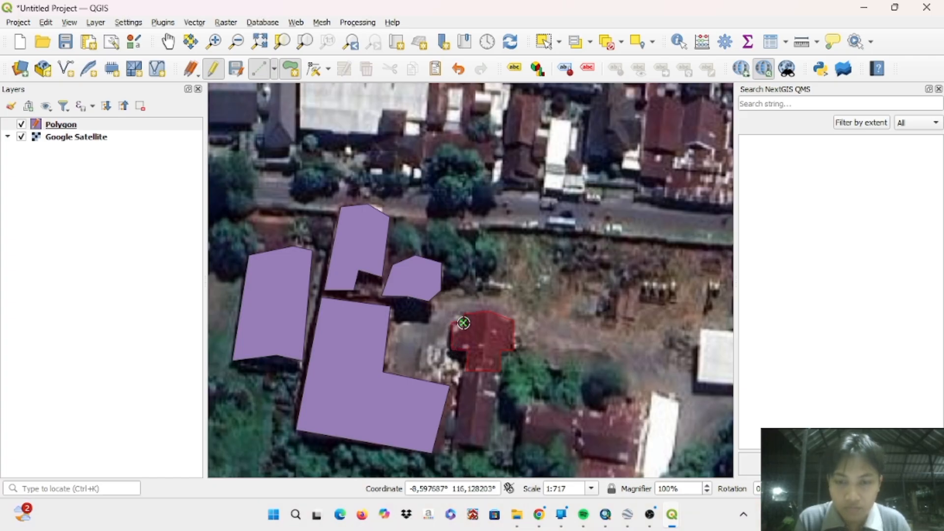
{"action": "right_click", "coordinate": [464, 323]}
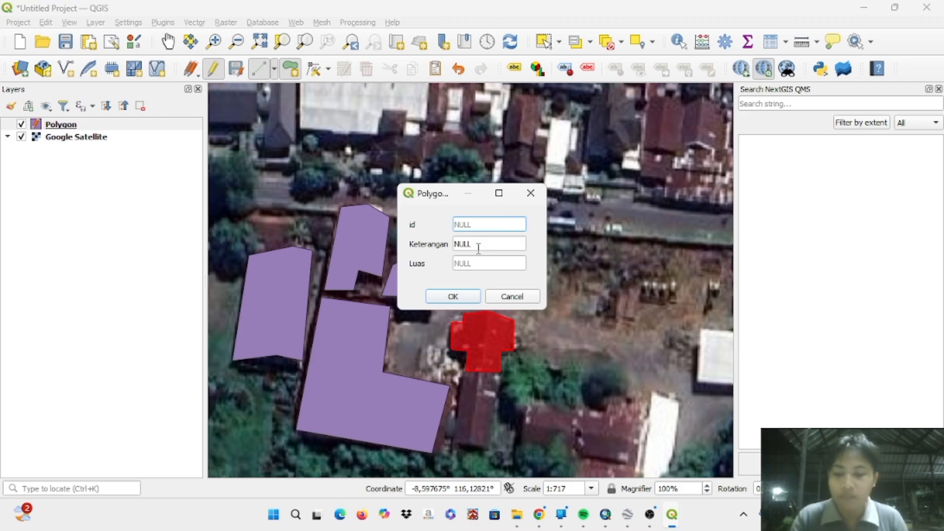
- Save the T-shaped building's feature with id 5 and Keterangan Gedung E, leaving Luas empty
{"action": "type", "text": "5"}
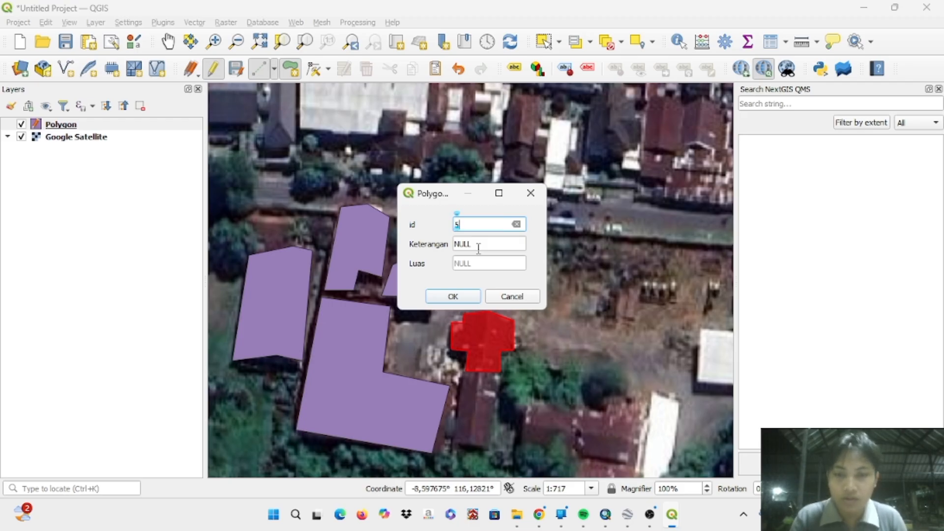
{"action": "key", "text": "Tab"}
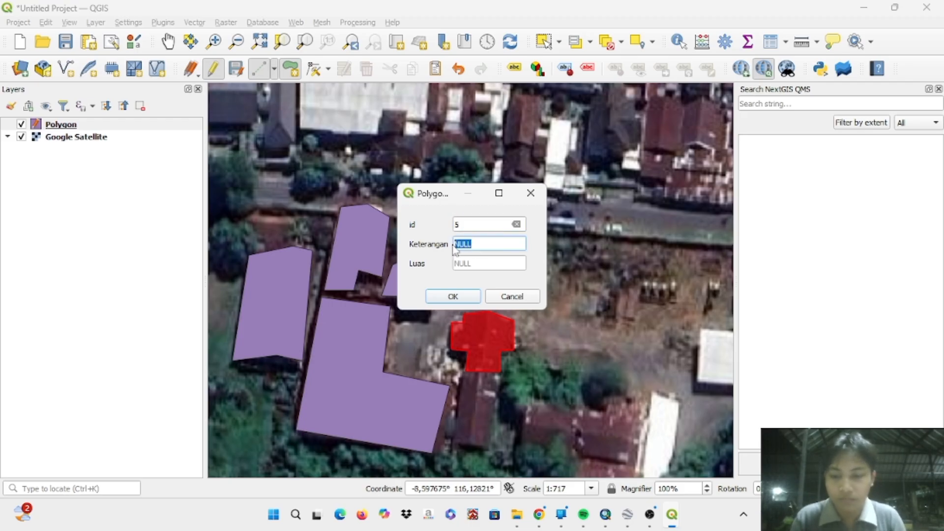
{"action": "type", "text": "Gedung E"}
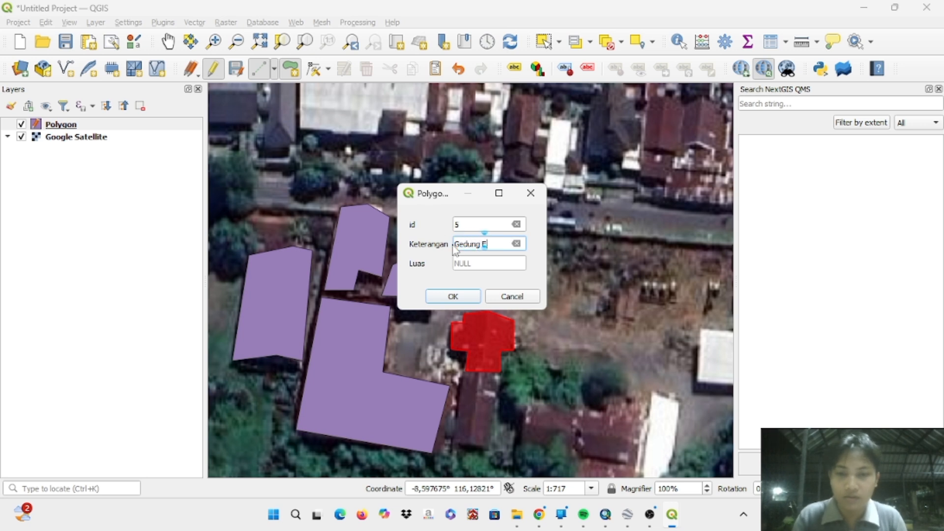
{"action": "key", "text": "Return"}
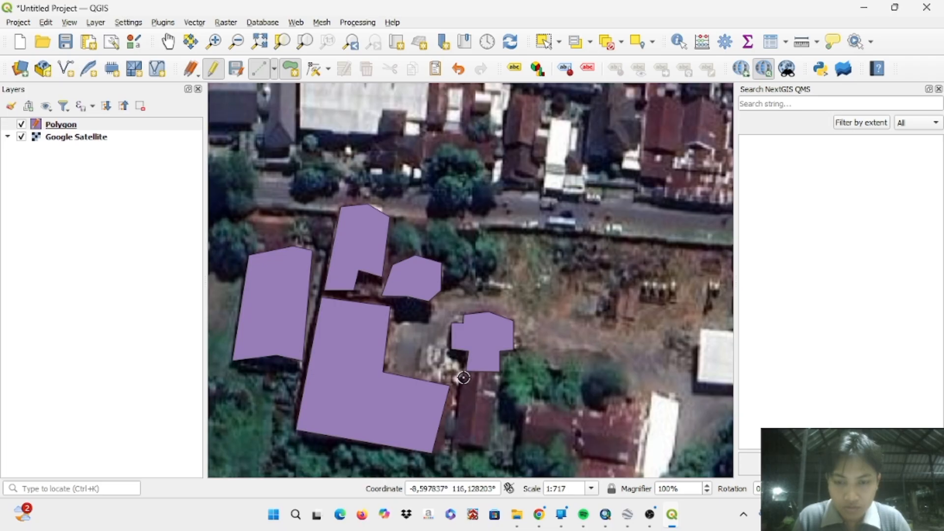
- Digitize a four-corner polygon feature around the narrow red-roofed building directly south of the Gedung E polygon
{"action": "left_click", "coordinate": [455, 444]}
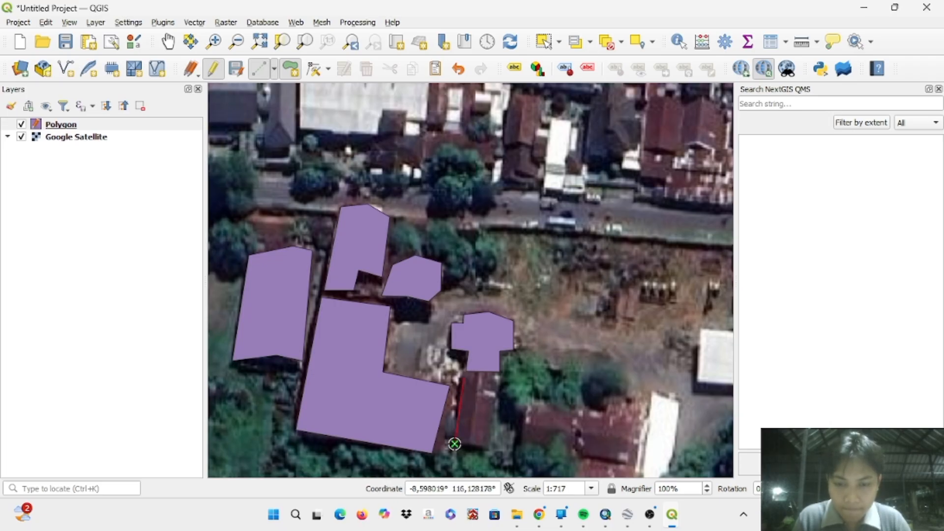
{"action": "left_click", "coordinate": [486, 445]}
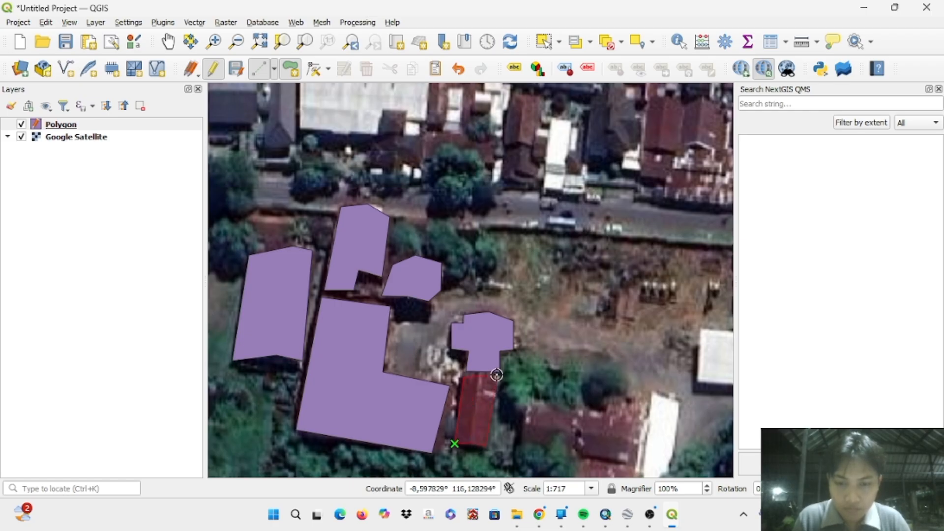
{"action": "left_click", "coordinate": [496, 375]}
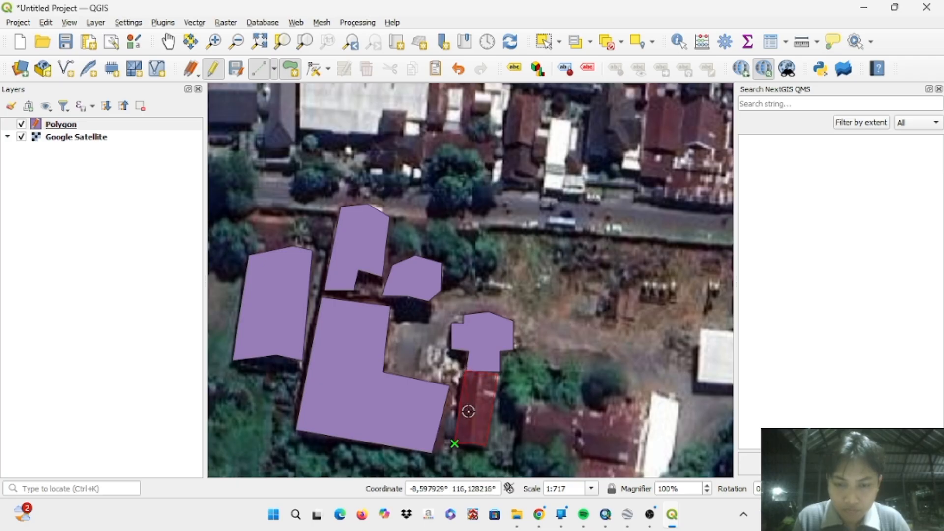
{"action": "right_click", "coordinate": [467, 376]}
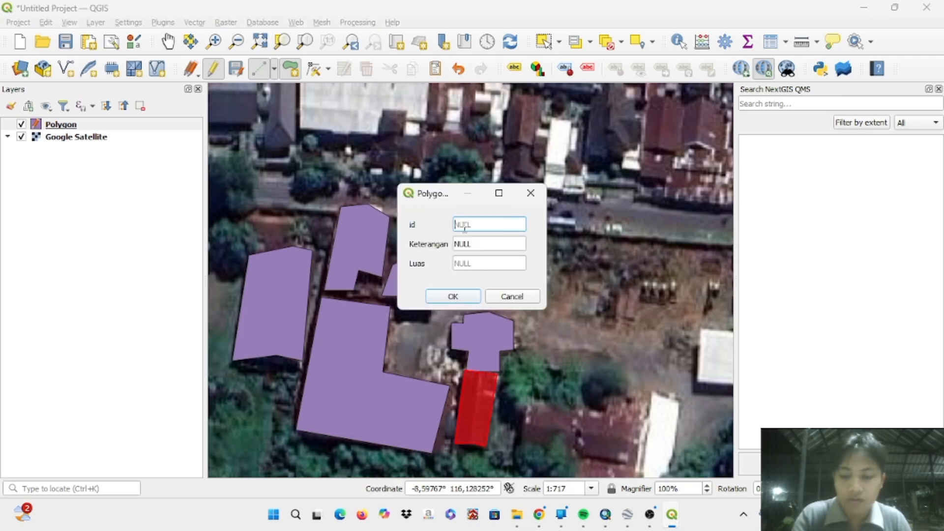
- Save the narrow building's feature with id 6 and Keterangan Gedung F, leaving Luas empty
{"action": "type", "text": "6"}
{"action": "left_click", "coordinate": [478, 244]}
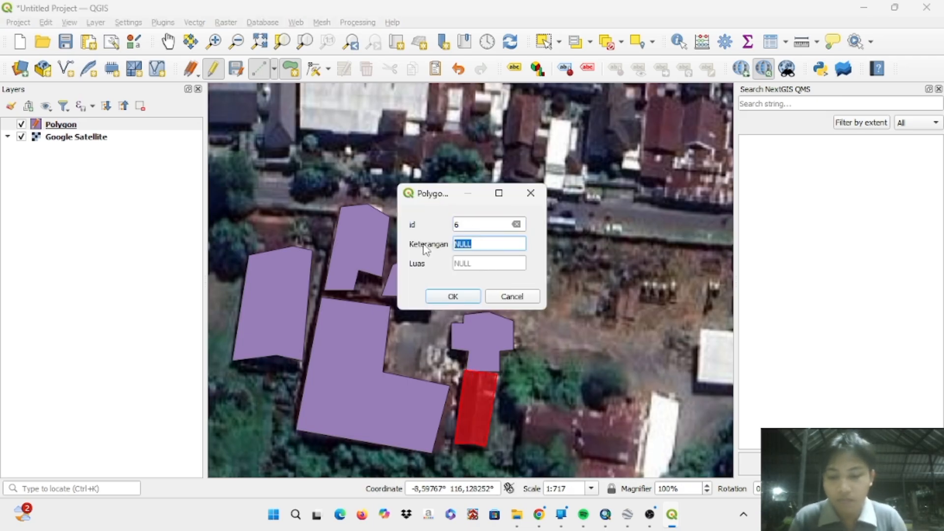
{"action": "type", "text": "Gedung E"}
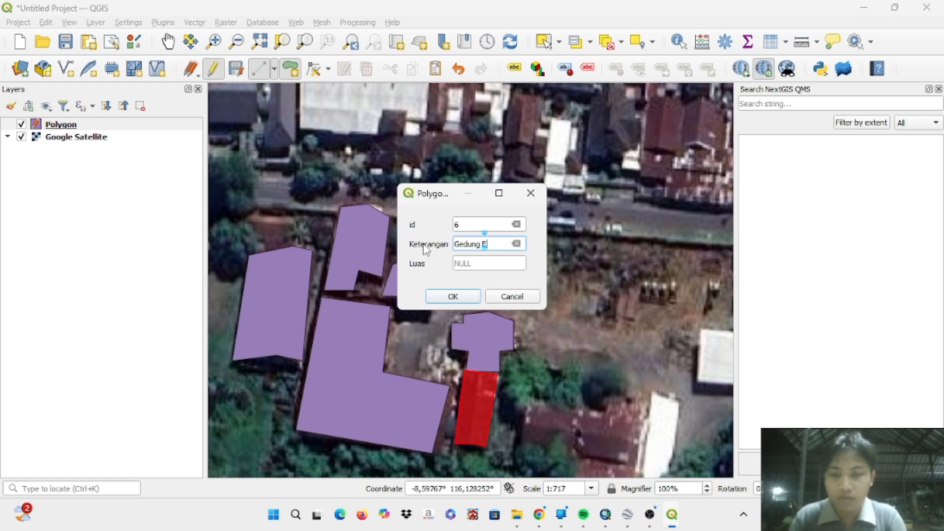
{"action": "key", "text": "Return"}
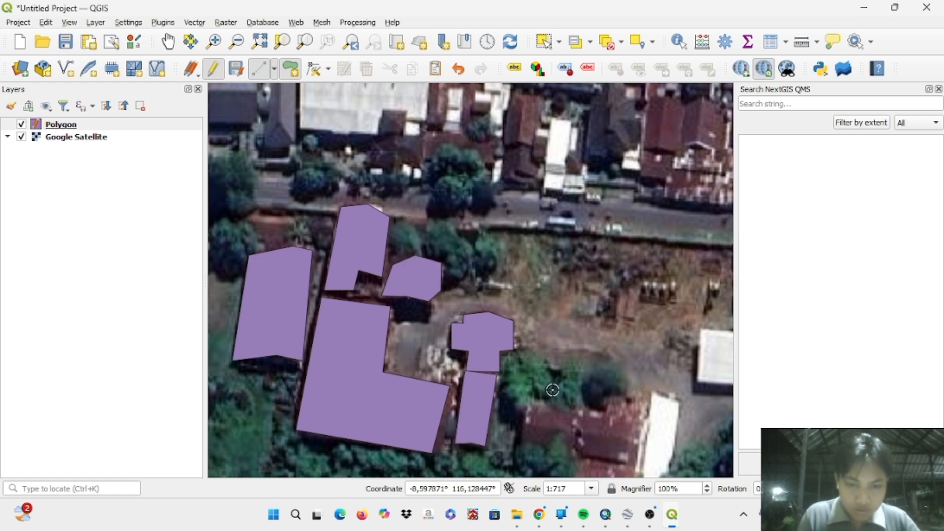
- Digitize a four-corner polygon feature around the nearly square white-roofed building beside the north-south road
{"action": "scroll", "coordinate": [551, 392], "scroll_direction": "down", "scroll_amount": 1}
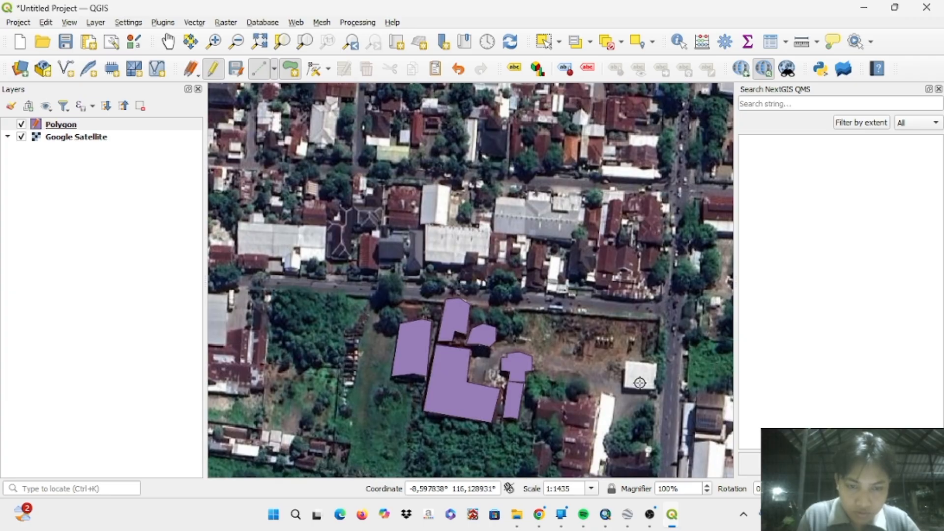
{"action": "scroll", "coordinate": [665, 404], "scroll_direction": "up", "scroll_amount": 1}
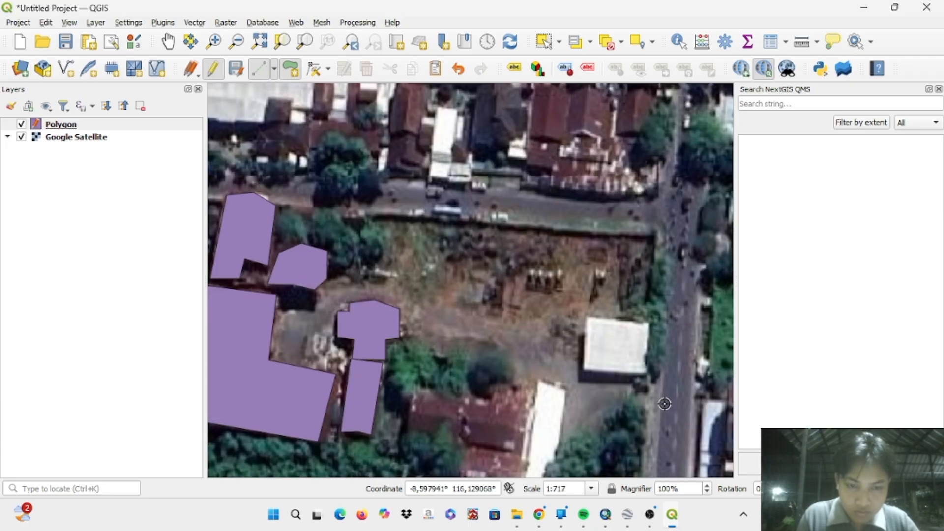
{"action": "scroll", "coordinate": [665, 404], "scroll_direction": "up", "scroll_amount": 1}
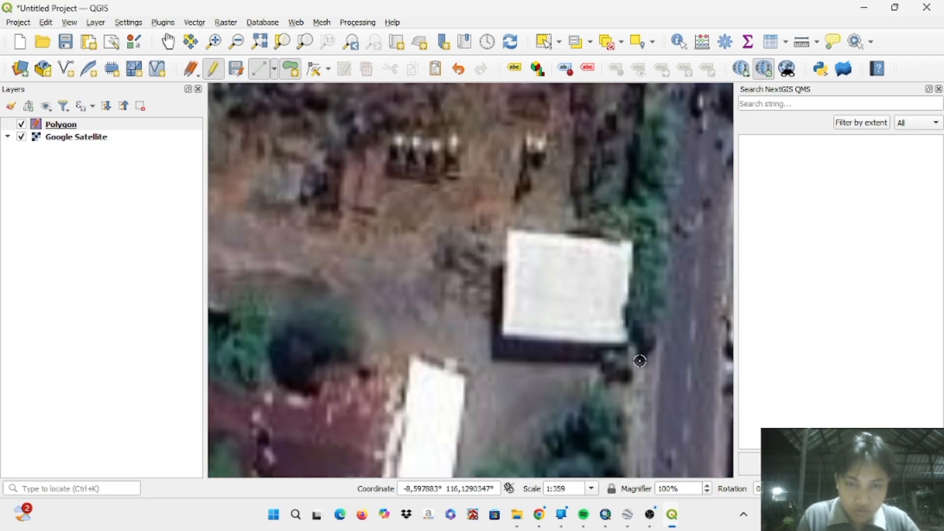
{"action": "left_click", "coordinate": [508, 227]}
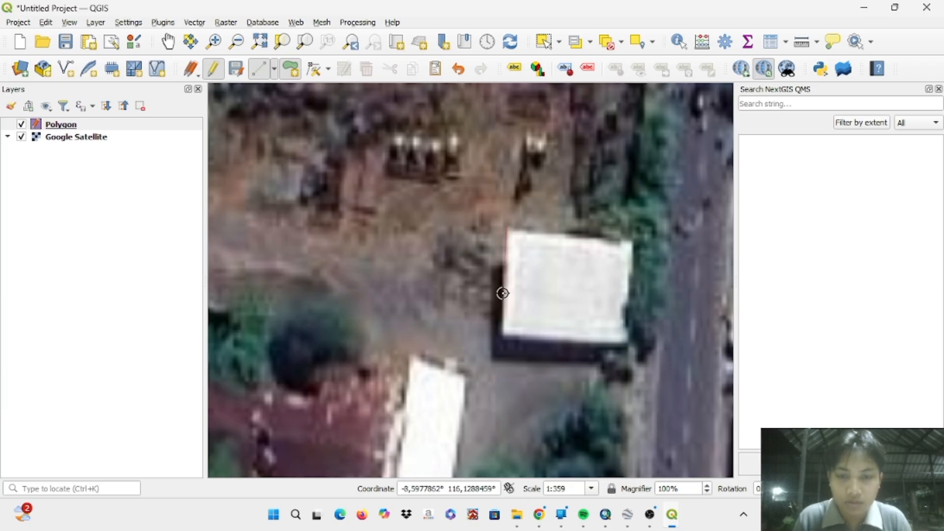
{"action": "left_click", "coordinate": [504, 336]}
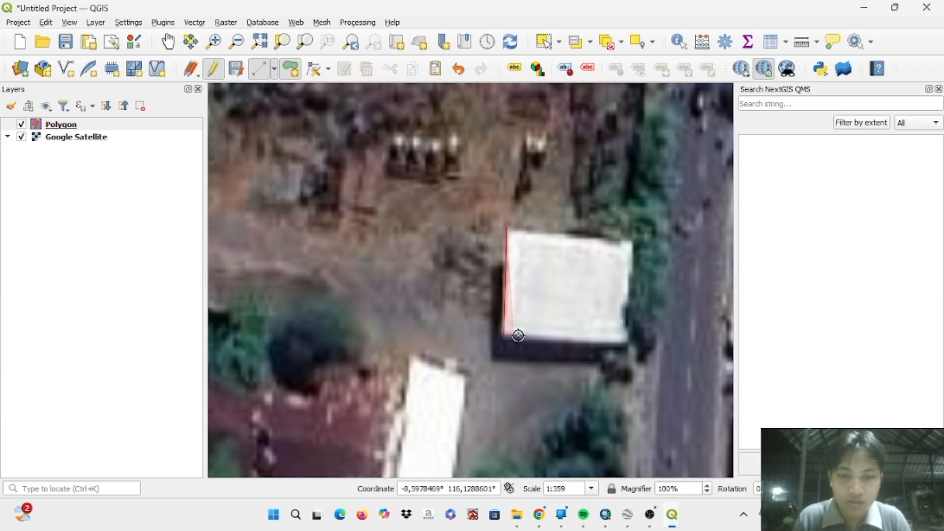
{"action": "left_click", "coordinate": [627, 341]}
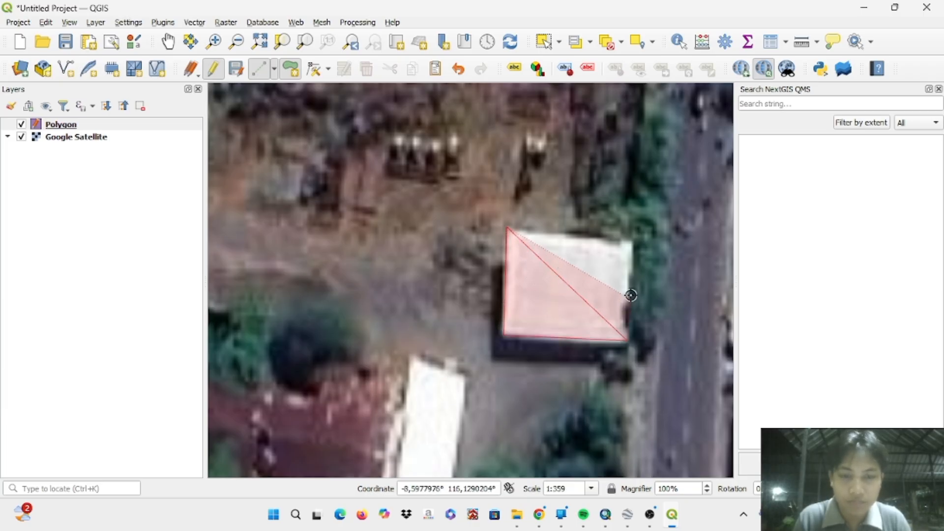
{"action": "left_click", "coordinate": [631, 240]}
{"action": "right_click", "coordinate": [631, 240]}
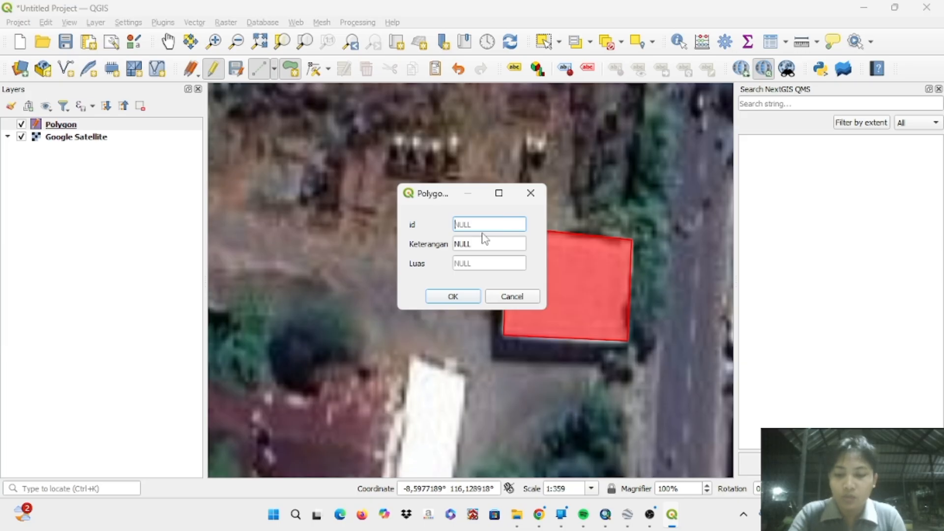
- Save the white-roofed building's feature with id 7 and Keterangan Gedung G, leaving Luas empty
{"action": "type", "text": "1"}
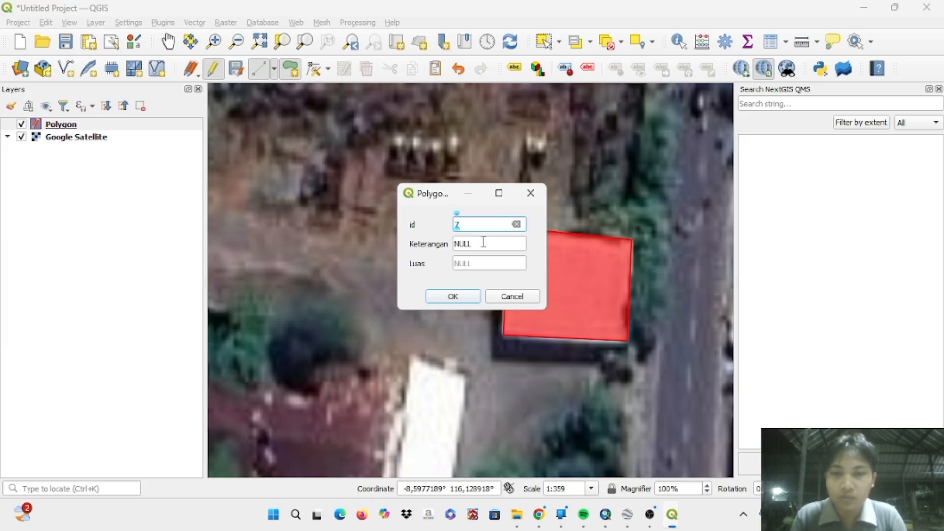
{"action": "left_click", "coordinate": [483, 242]}
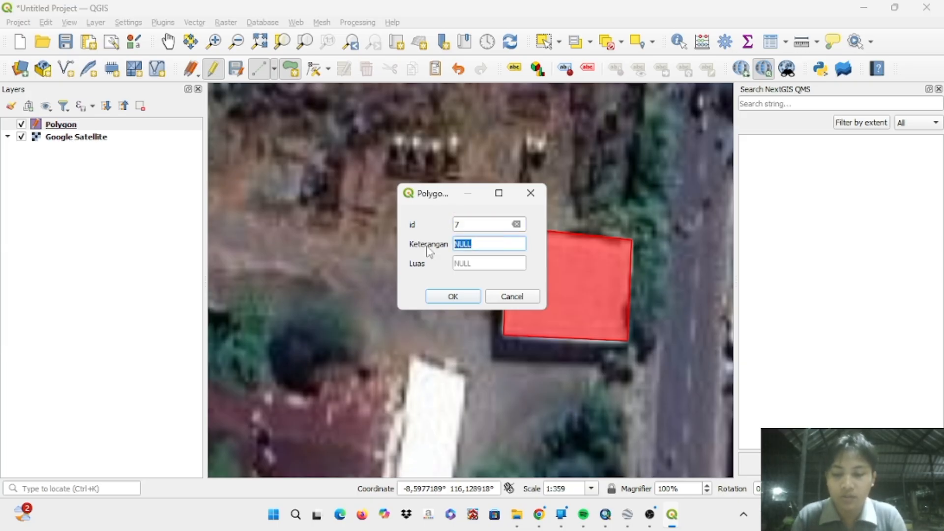
{"action": "type", "text": "Gedung"}
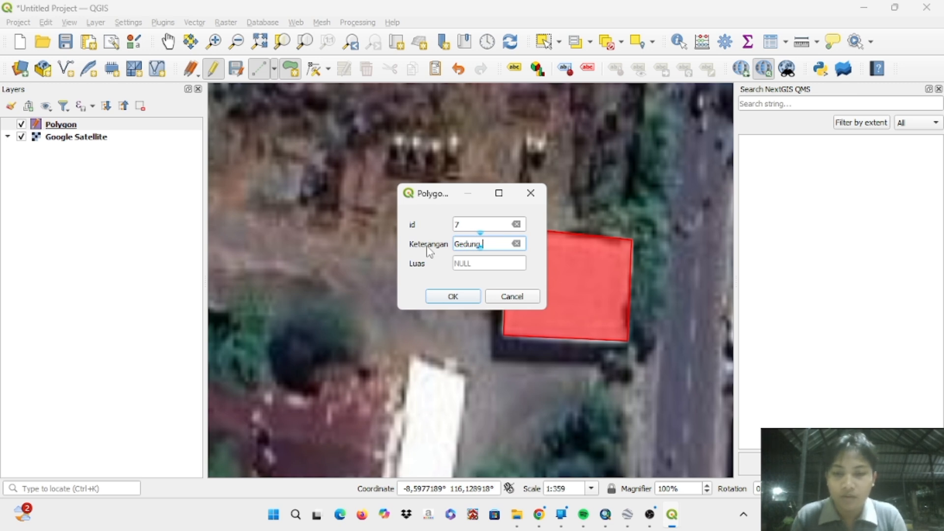
{"action": "type", "text": " G"}
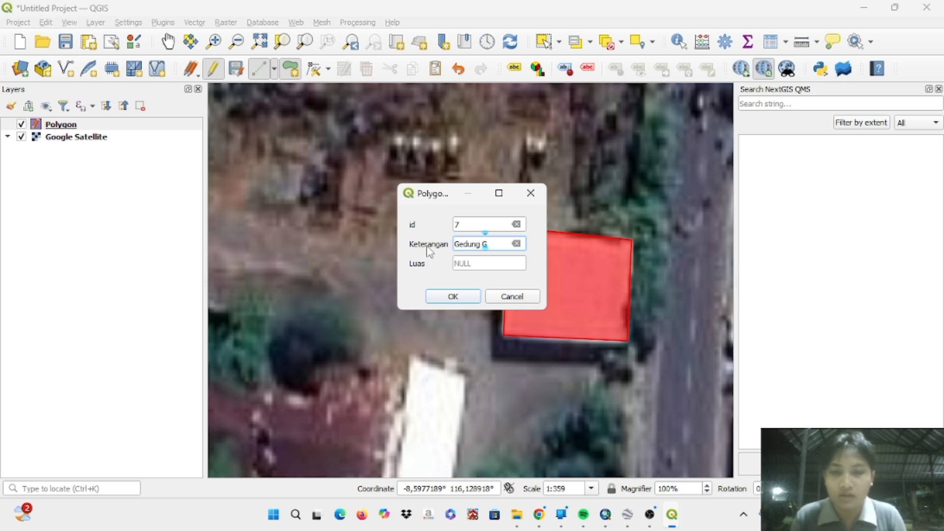
{"action": "key", "text": "Return"}
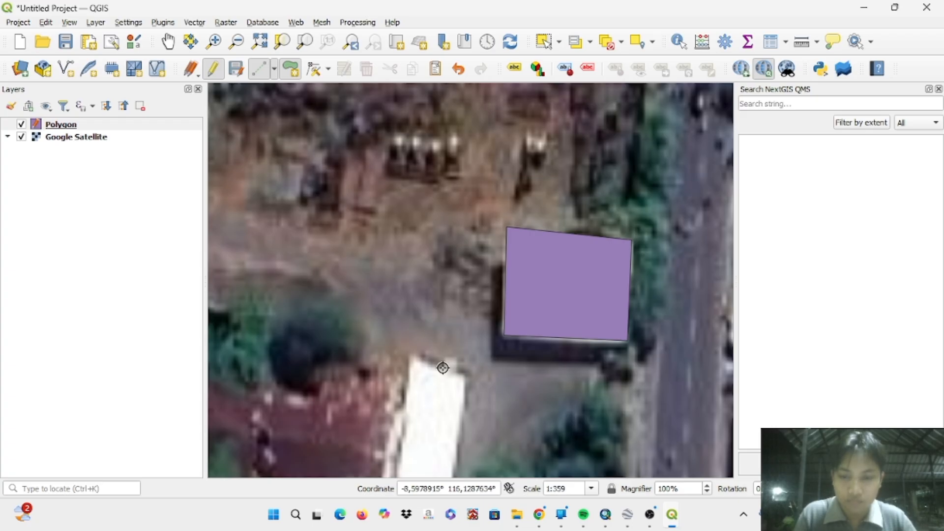
- Digitize a four-corner polygon feature around the small red-roofed west wing of the building complex southeast of the Gedung F polygon
{"action": "scroll", "coordinate": [441, 365], "scroll_direction": "down", "scroll_amount": 2}
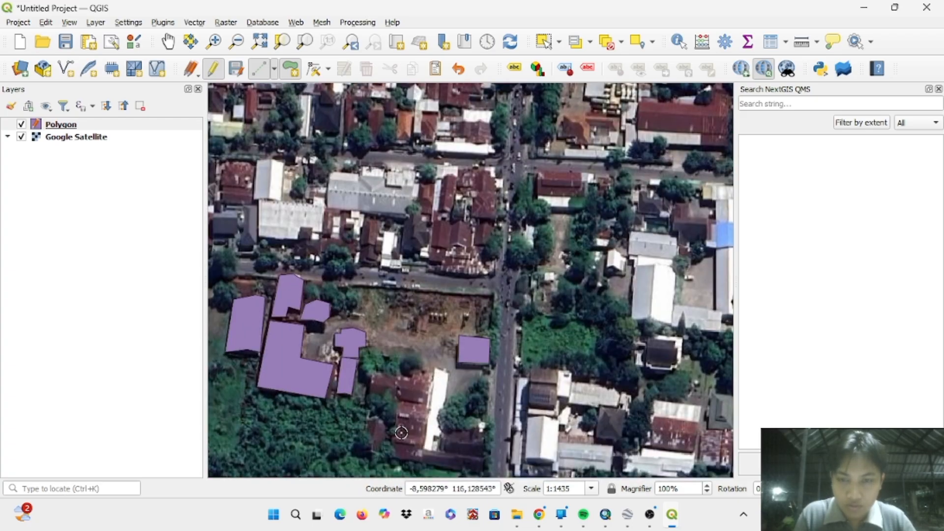
{"action": "scroll", "coordinate": [394, 435], "scroll_direction": "up", "scroll_amount": 1}
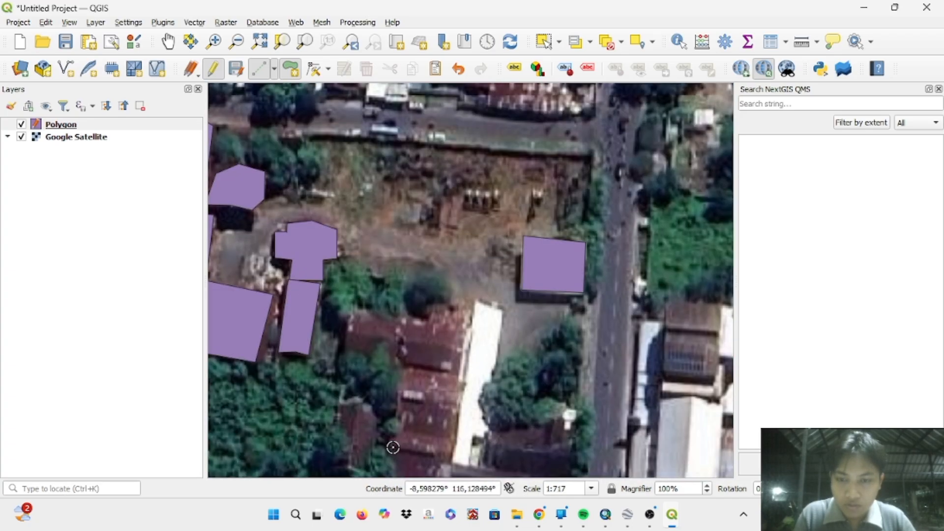
{"action": "scroll", "coordinate": [392, 437], "scroll_direction": "down", "scroll_amount": 2}
{"action": "scroll", "coordinate": [394, 459], "scroll_direction": "up", "scroll_amount": 2}
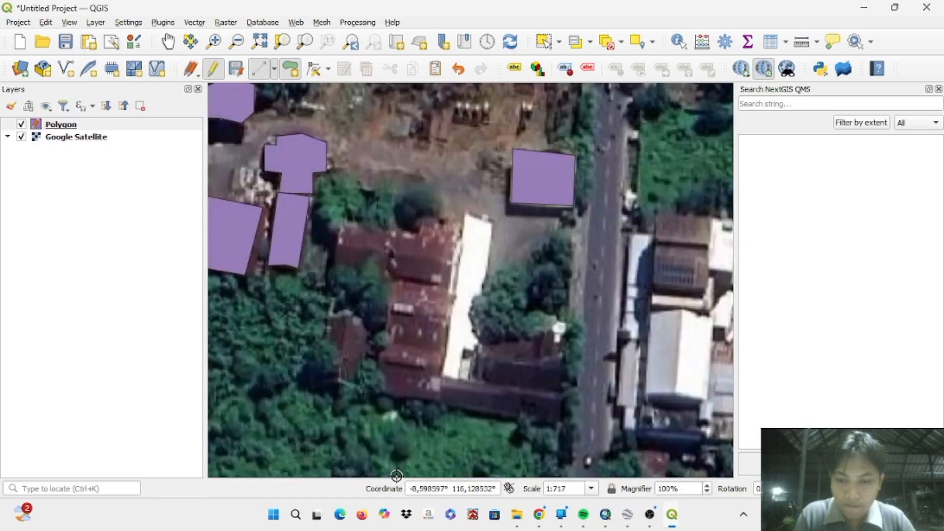
{"action": "scroll", "coordinate": [367, 300], "scroll_direction": "up", "scroll_amount": 1}
{"action": "scroll", "coordinate": [368, 300], "scroll_direction": "down", "scroll_amount": 1}
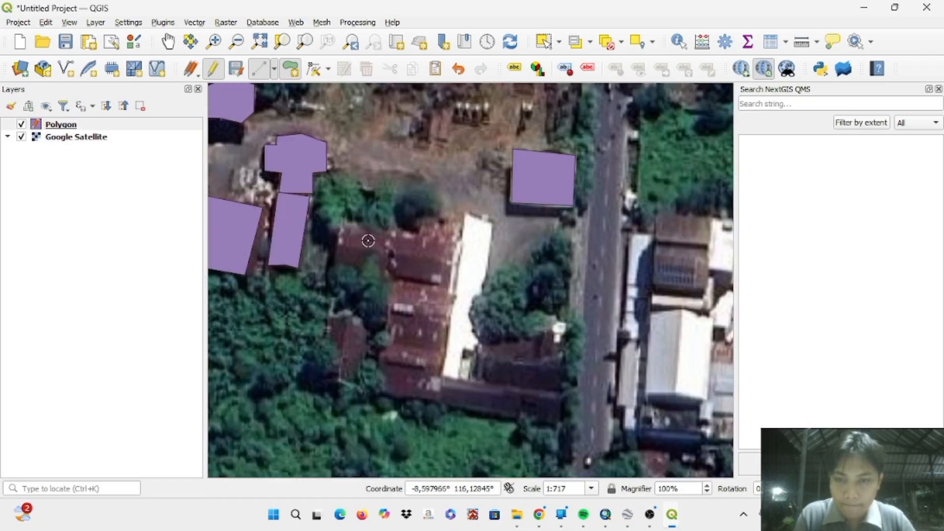
{"action": "left_click", "coordinate": [343, 229]}
{"action": "left_click", "coordinate": [333, 264]}
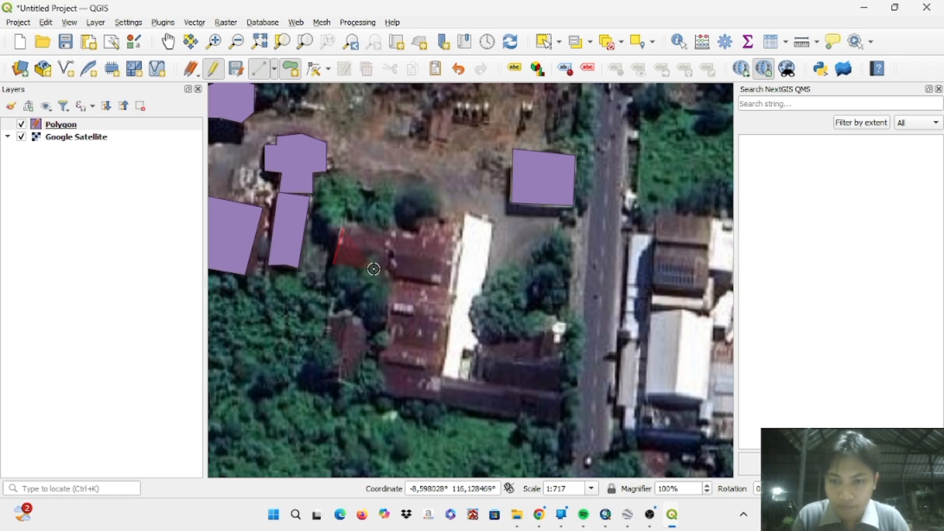
{"action": "left_click", "coordinate": [388, 271]}
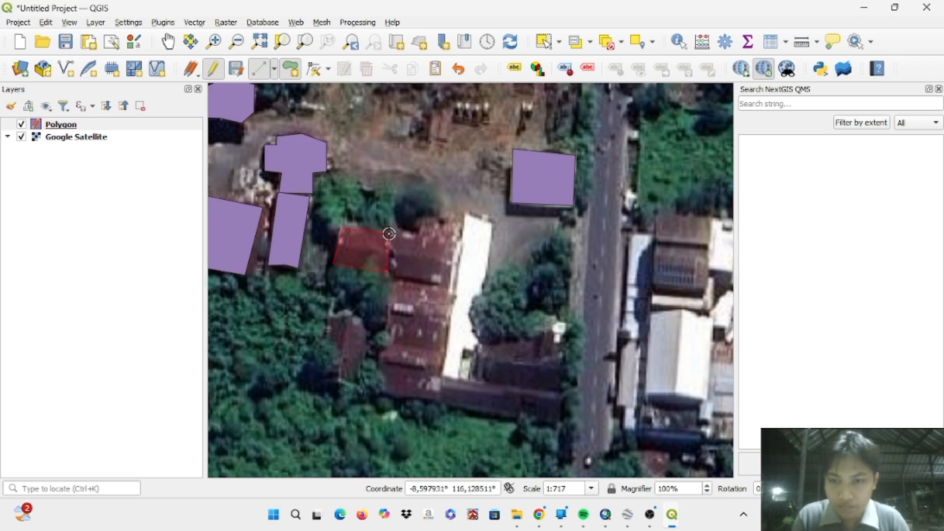
{"action": "left_click", "coordinate": [389, 234]}
{"action": "right_click", "coordinate": [389, 234]}
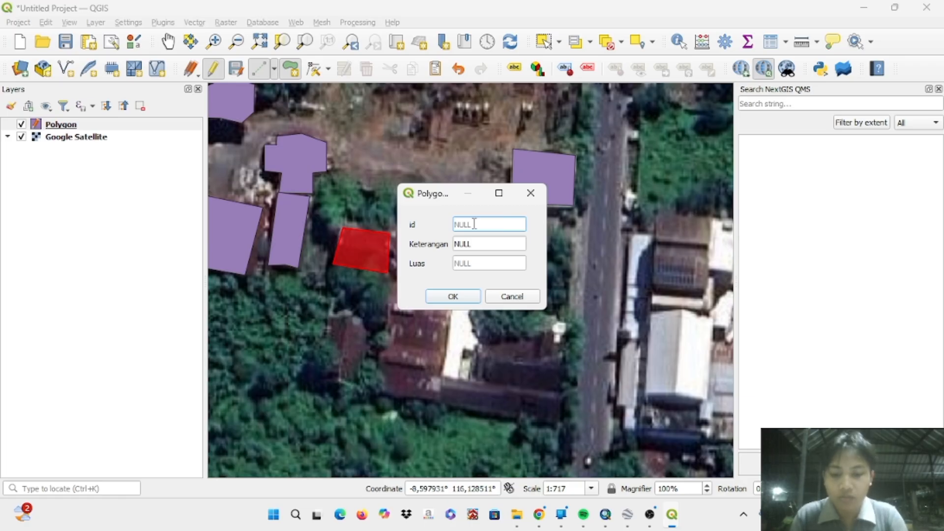
- Save the west wing's feature with id 8 and Keterangan Gedung G, leaving Luas empty
{"action": "type", "text": "8"}
{"action": "left_click", "coordinate": [473, 245]}
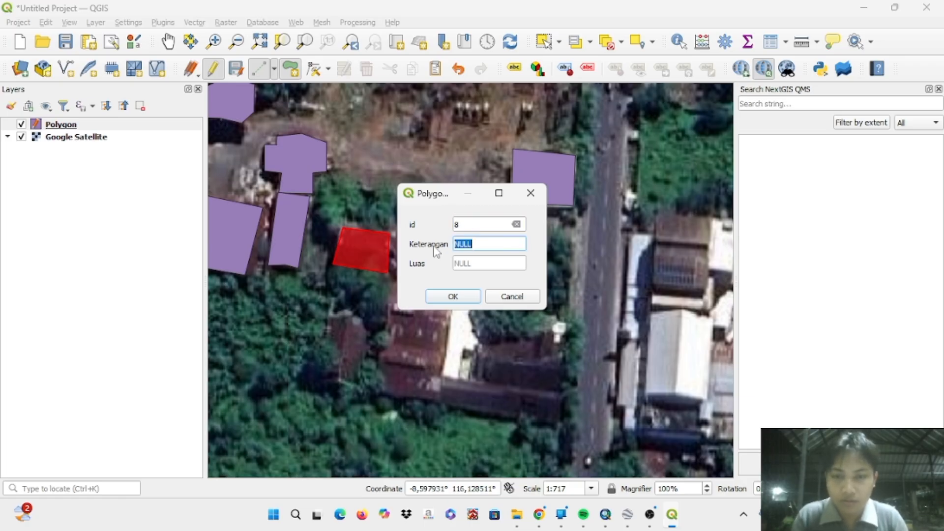
{"action": "type", "text": "Gedung"}
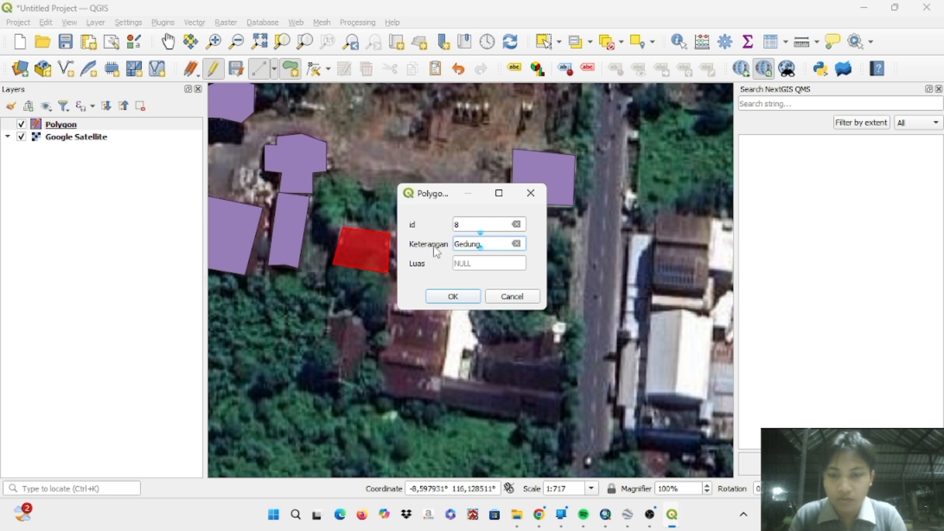
{"action": "type", "text": " G"}
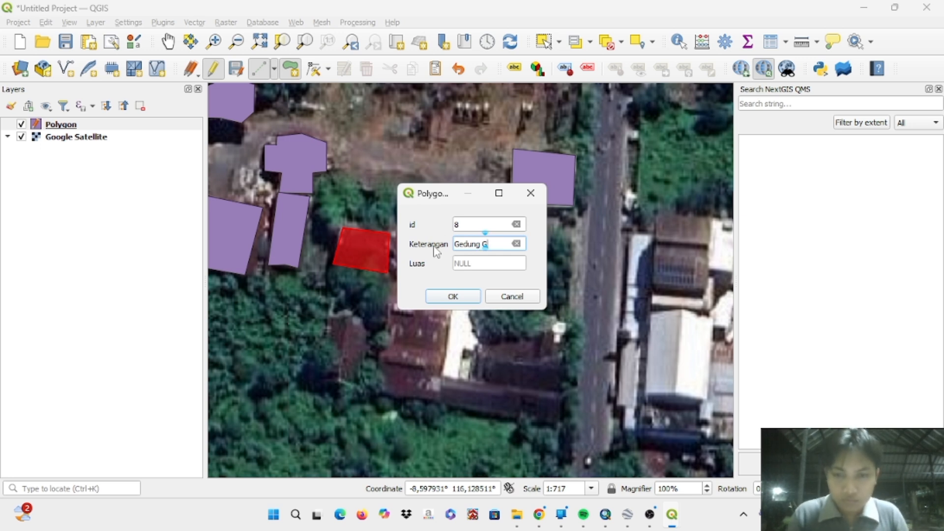
{"action": "key", "text": "Return"}
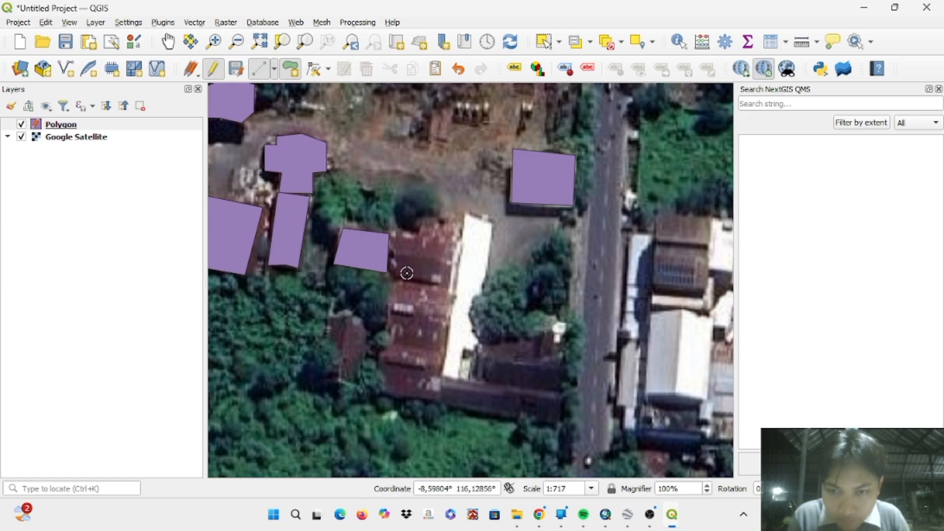
- Digitize a four-corner polygon feature around the red-roofed section directly east of the id 8 polygon
{"action": "left_click", "coordinate": [398, 238]}
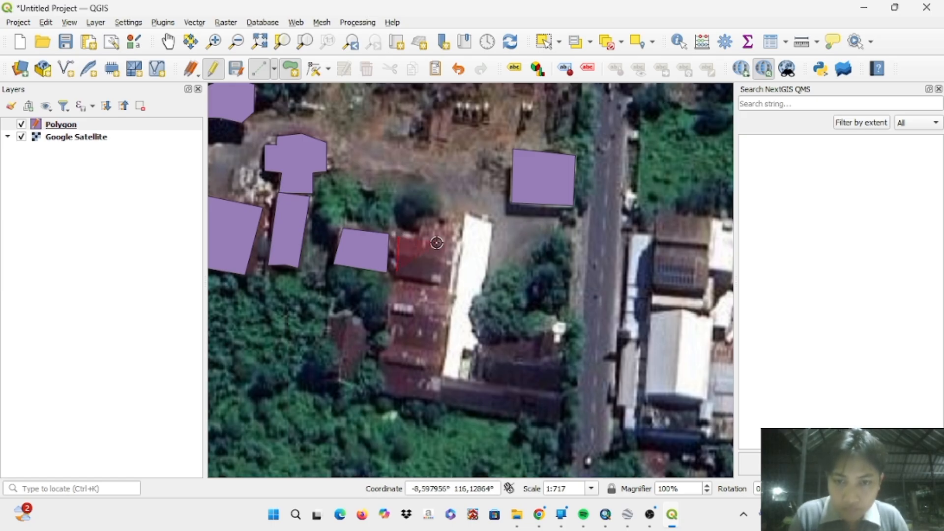
{"action": "left_click", "coordinate": [444, 241]}
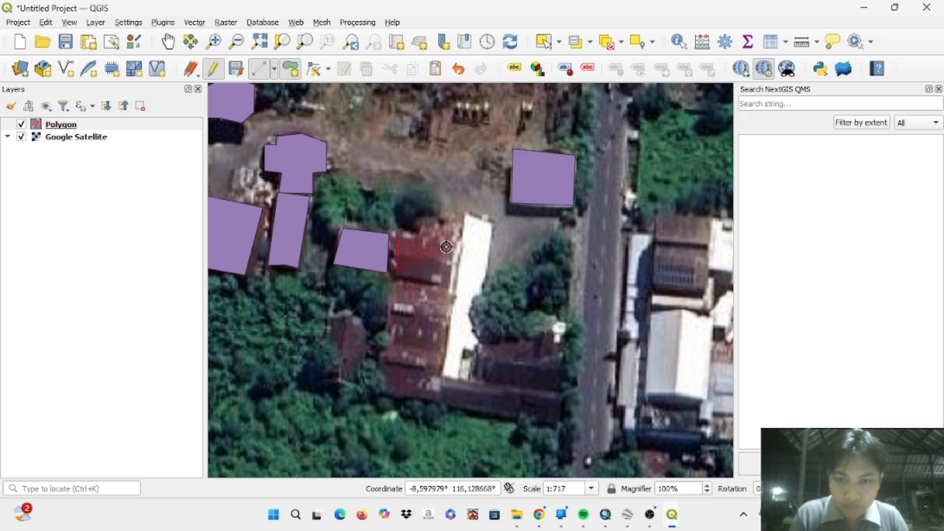
{"action": "left_click", "coordinate": [446, 243]}
{"action": "right_click", "coordinate": [444, 282]}
- Save the eastern red-roofed section's feature with id 9 and Keterangan Gedung, leaving Luas empty
{"action": "type", "text": "9"}
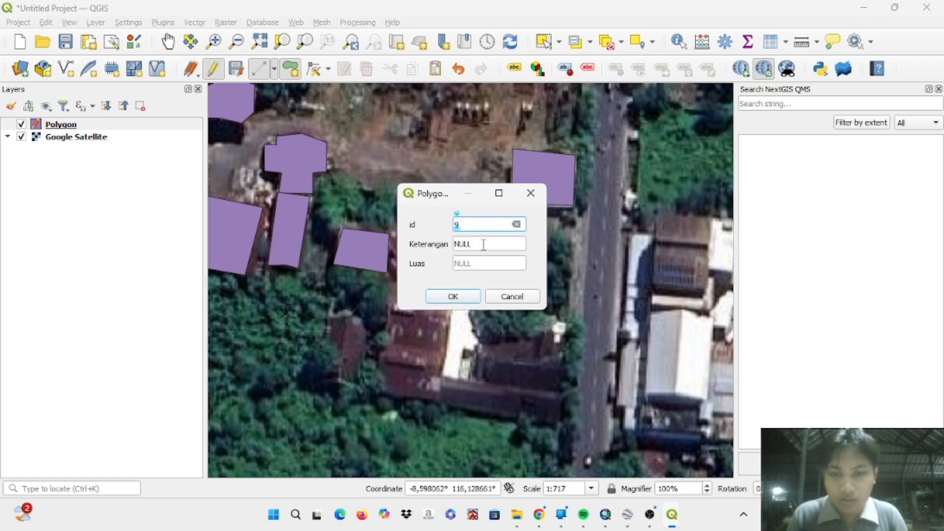
{"action": "double_click", "coordinate": [484, 244]}
{"action": "type", "text": "Ged"}
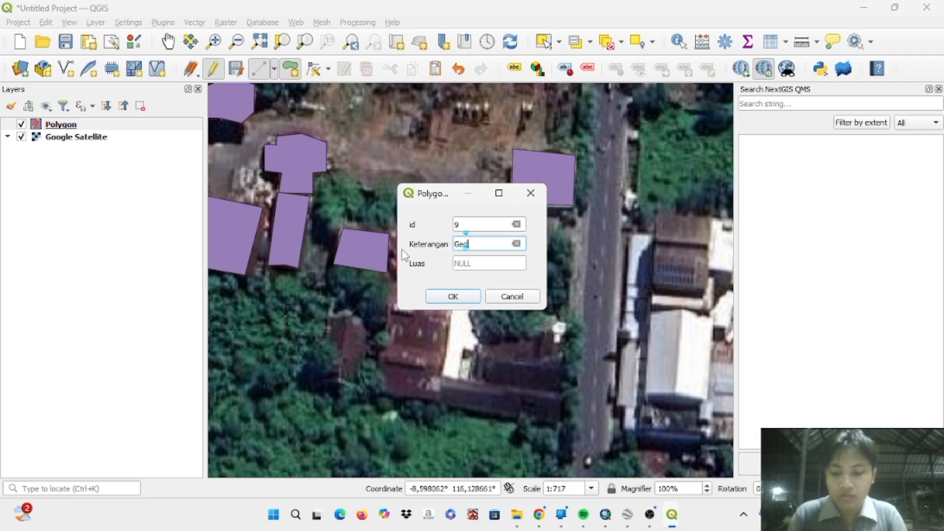
{"action": "type", "text": "ung H"}
{"action": "key", "text": "Return"}
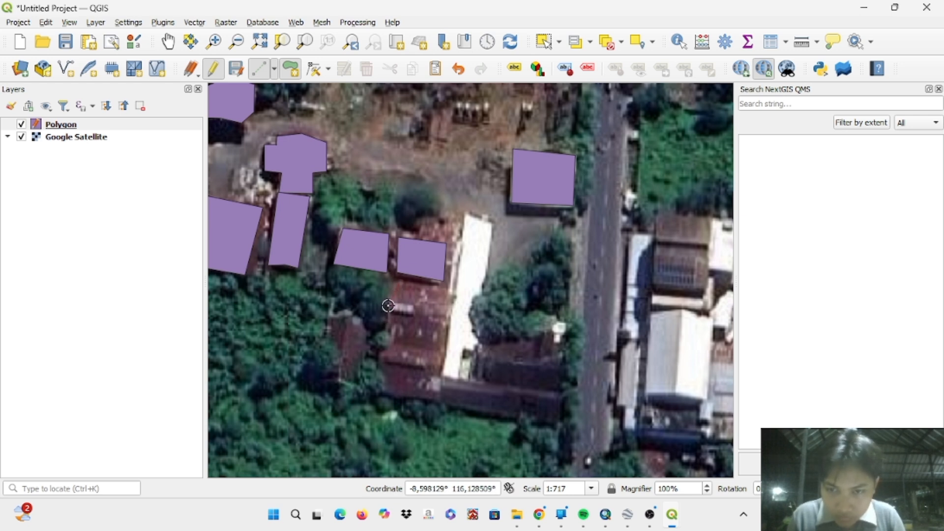
- Digitize a six-corner polygon feature around the larger red-roofed section directly south of the id 9 polygon, beside the long white roof
{"action": "left_click", "coordinate": [389, 344]}
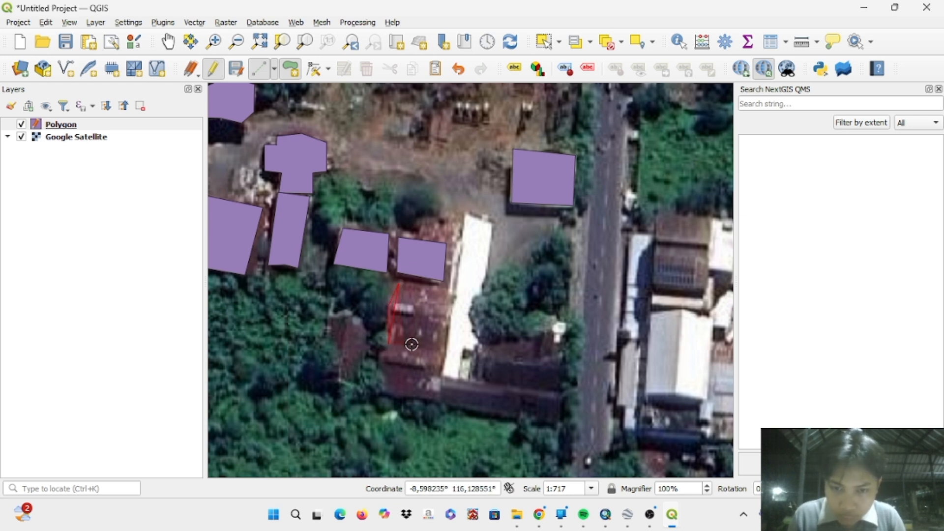
{"action": "left_click", "coordinate": [446, 352]}
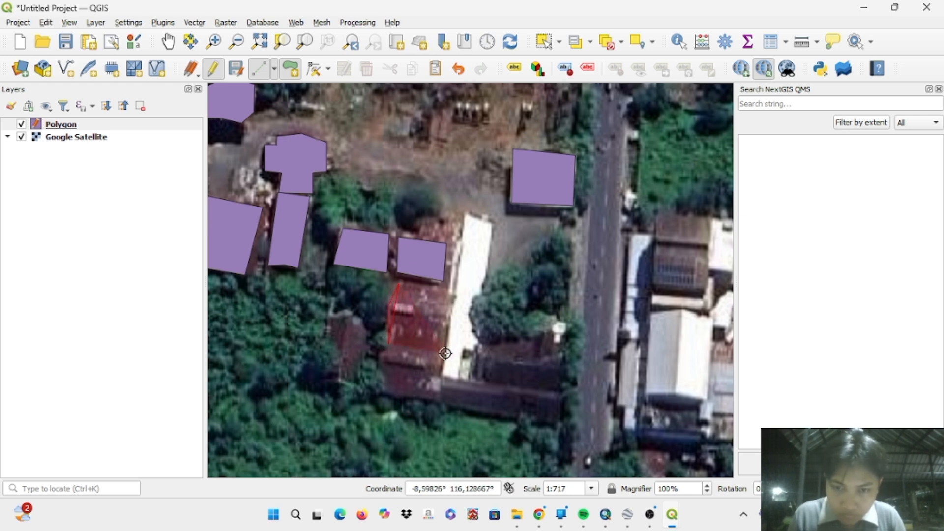
{"action": "left_click", "coordinate": [451, 314]}
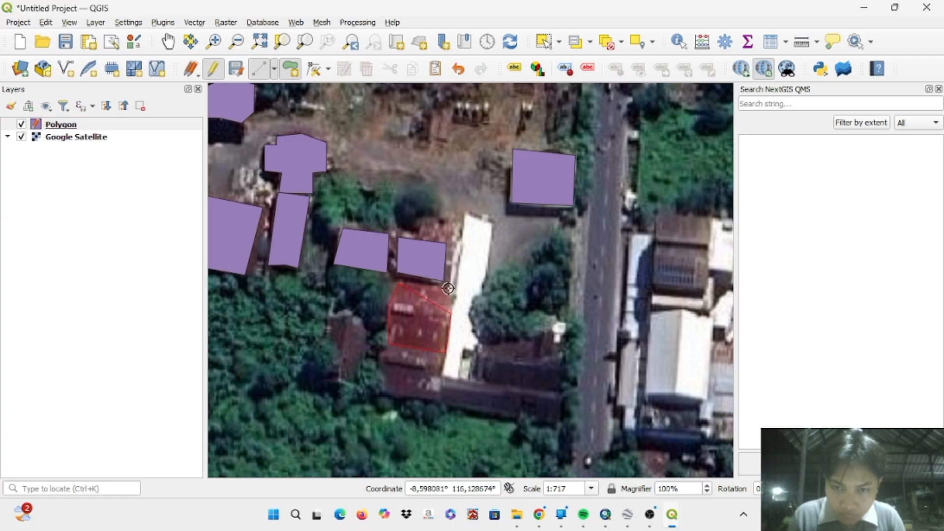
{"action": "left_click", "coordinate": [448, 288]}
{"action": "right_click", "coordinate": [448, 288]}
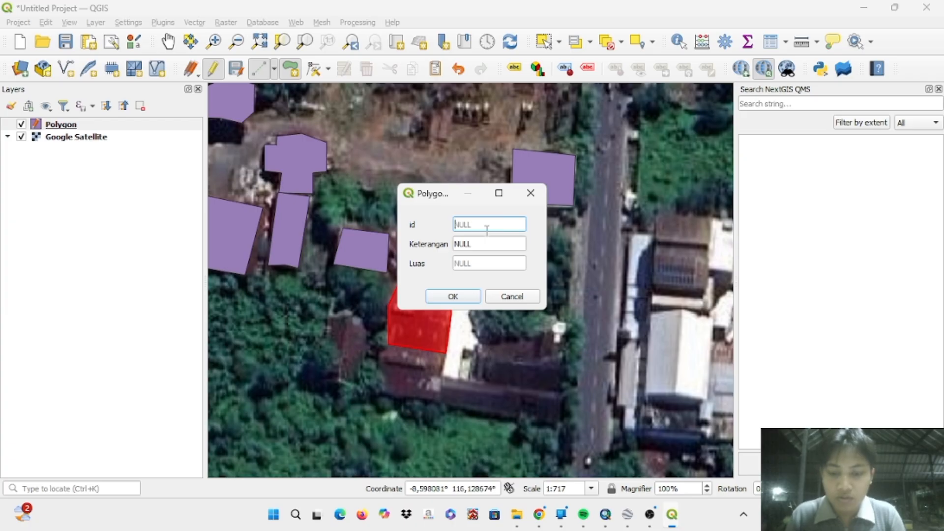
- Save the larger red-roofed section's feature with id 10 and Keterangan Gedung, leaving Luas empty
{"action": "type", "text": "10"}
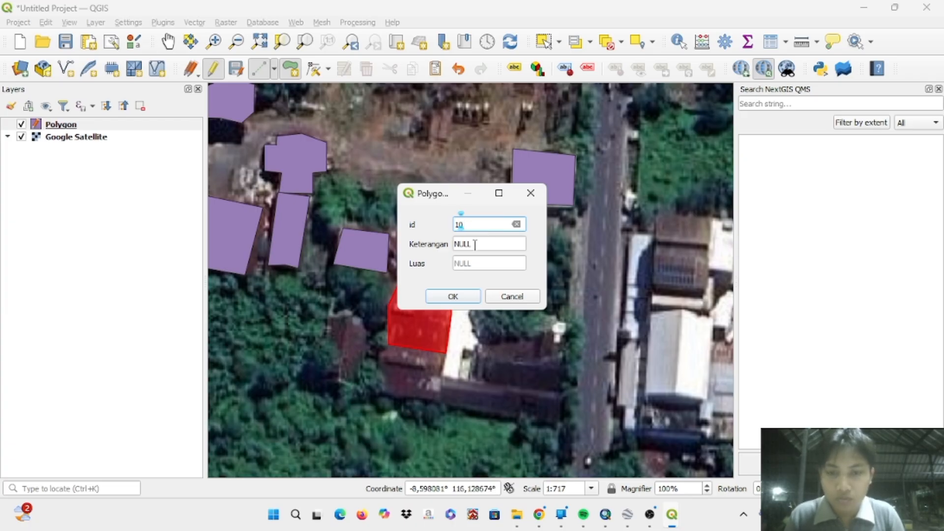
{"action": "left_click", "coordinate": [482, 243]}
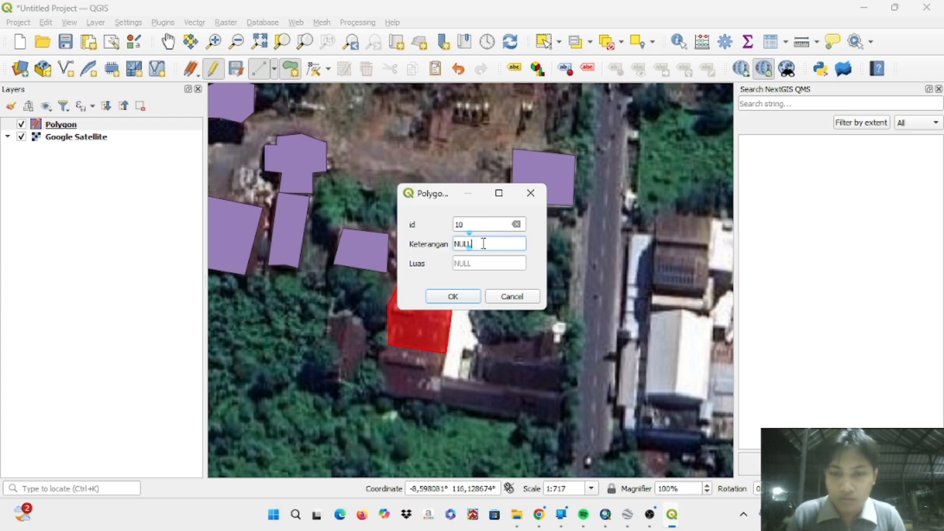
{"action": "type", "text": "Gedung I"}
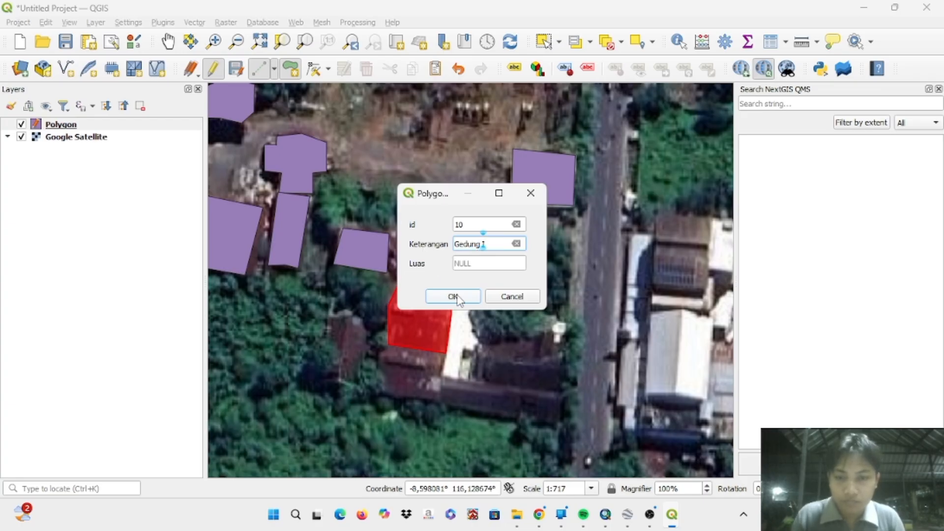
{"action": "left_click", "coordinate": [453, 297]}
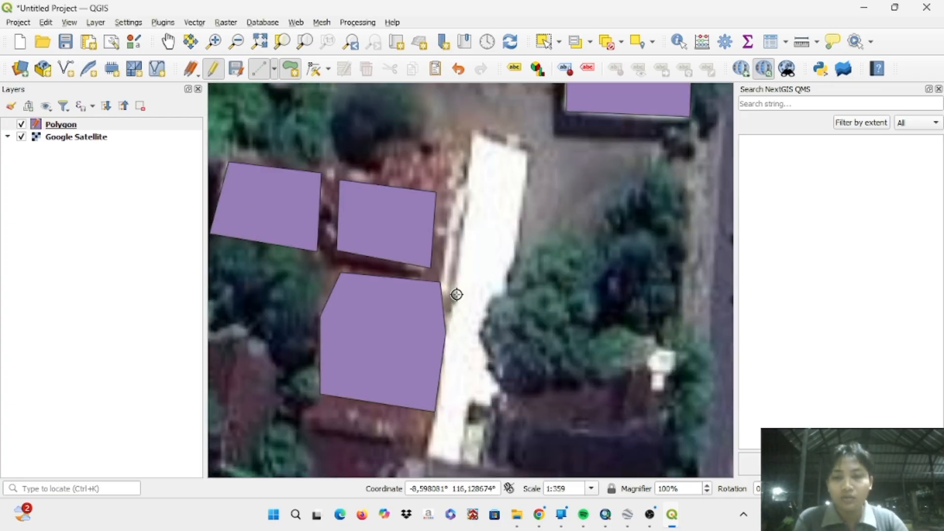
- Stop editing the Polygon layer and save its digitized features
{"action": "scroll", "coordinate": [456, 294], "scroll_direction": "down", "scroll_amount": 2}
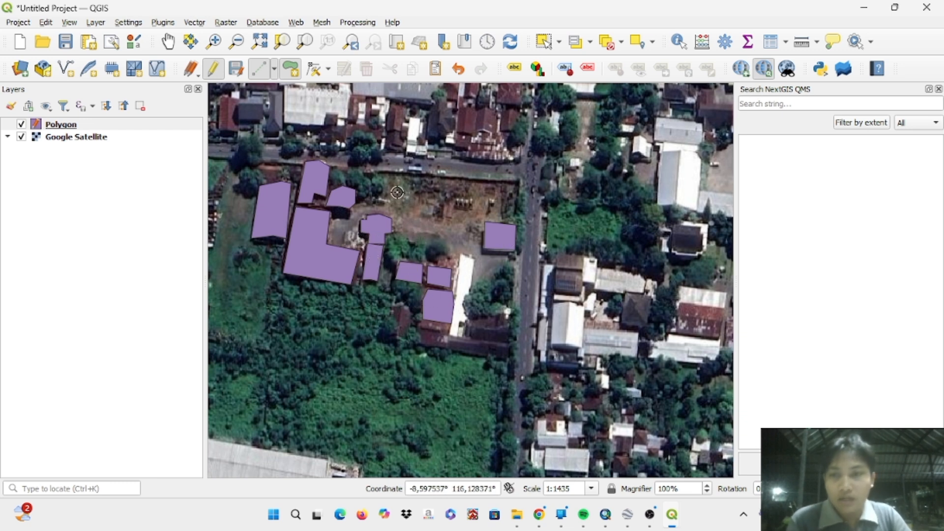
{"action": "left_click", "coordinate": [218, 77]}
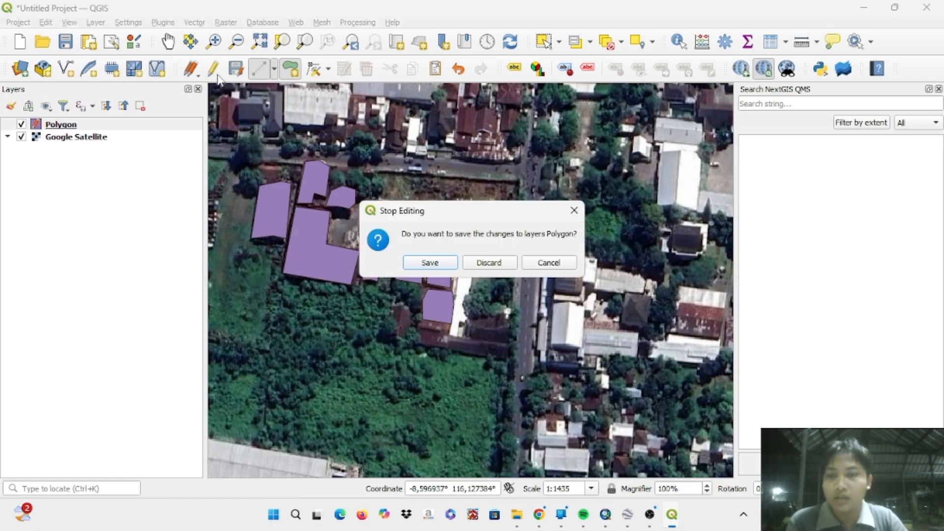
{"action": "left_click", "coordinate": [445, 264]}
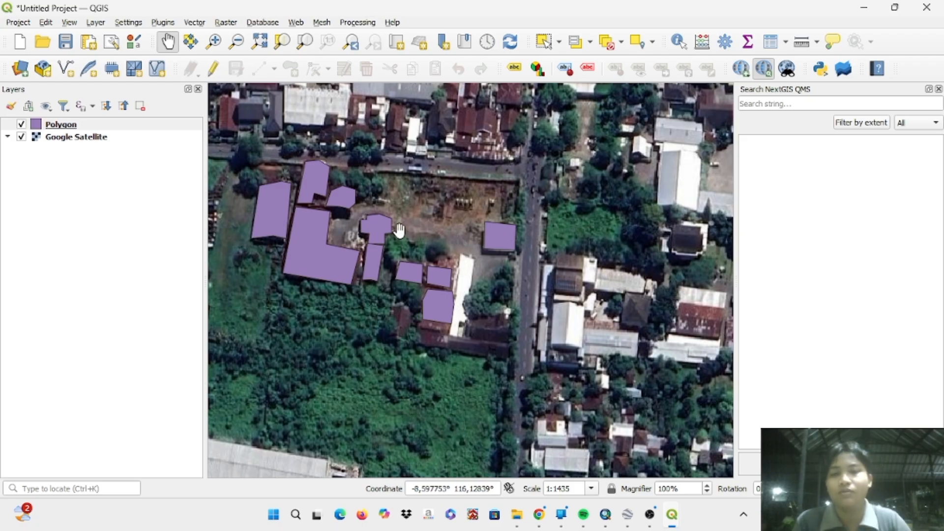
{"action": "scroll", "coordinate": [397, 229], "scroll_direction": "up", "scroll_amount": 1}
{"action": "scroll", "coordinate": [397, 229], "scroll_direction": "down", "scroll_amount": 1}
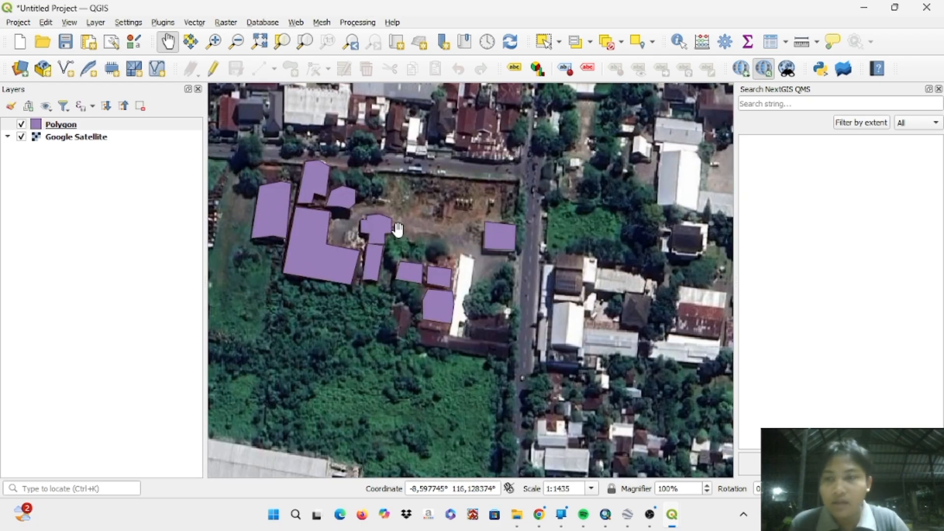
{"action": "scroll", "coordinate": [397, 229], "scroll_direction": "down", "scroll_amount": 1}
{"action": "scroll", "coordinate": [397, 229], "scroll_direction": "up", "scroll_amount": 1}
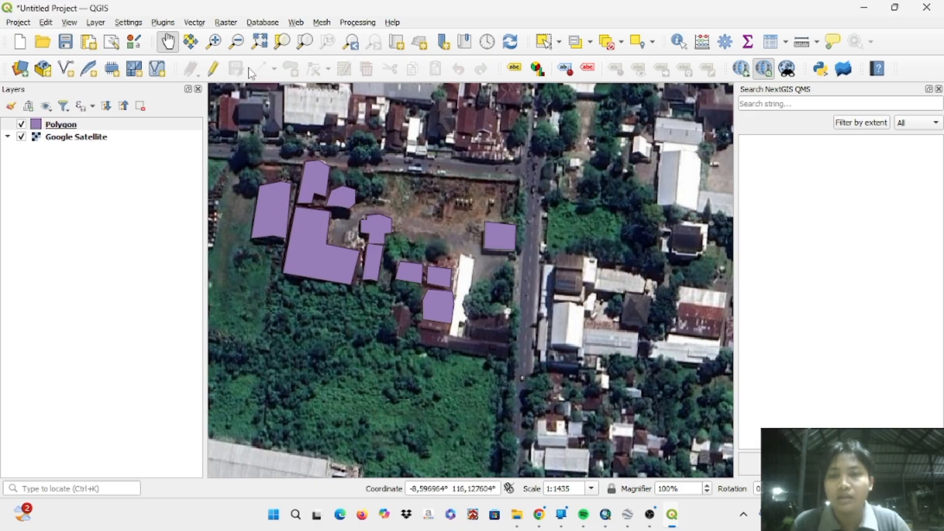
- Start creating a new shapefile layer and enter Line as its file name
{"action": "left_click", "coordinate": [101, 23]}
{"action": "mouse_move", "coordinate": [281, 67]}
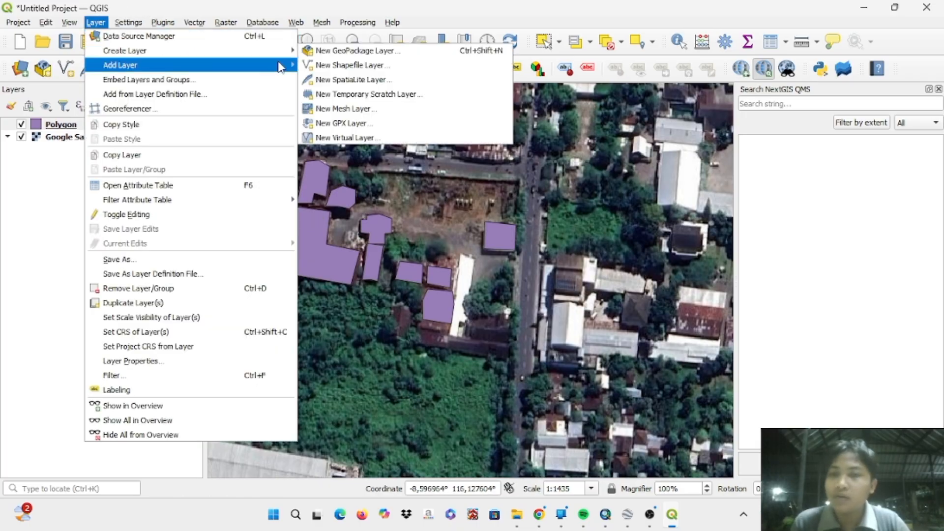
{"action": "left_click", "coordinate": [319, 65]}
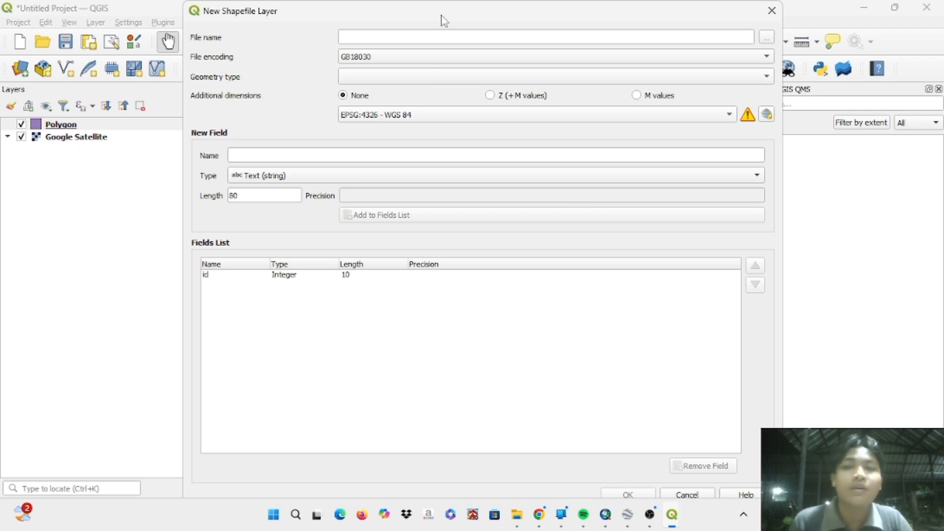
{"action": "left_click", "coordinate": [437, 39]}
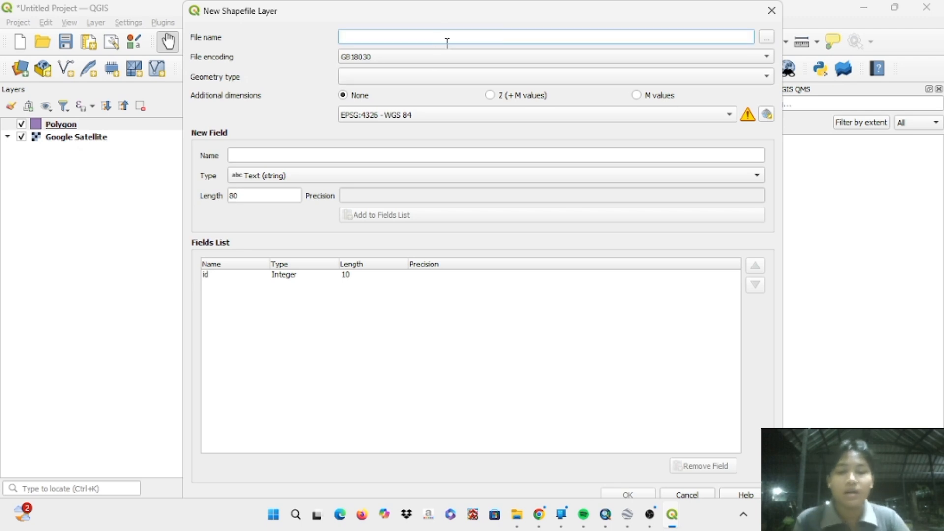
{"action": "type", "text": "U"}
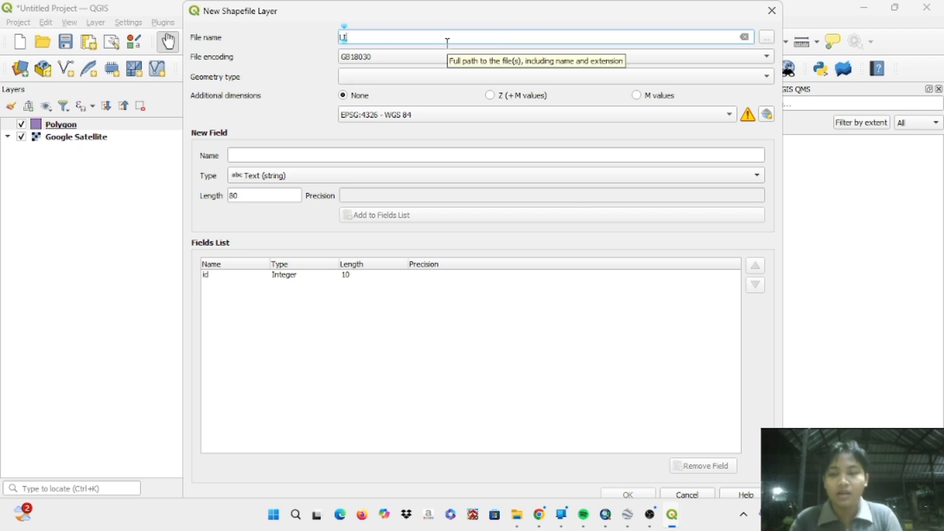
{"action": "type", "text": "ine"}
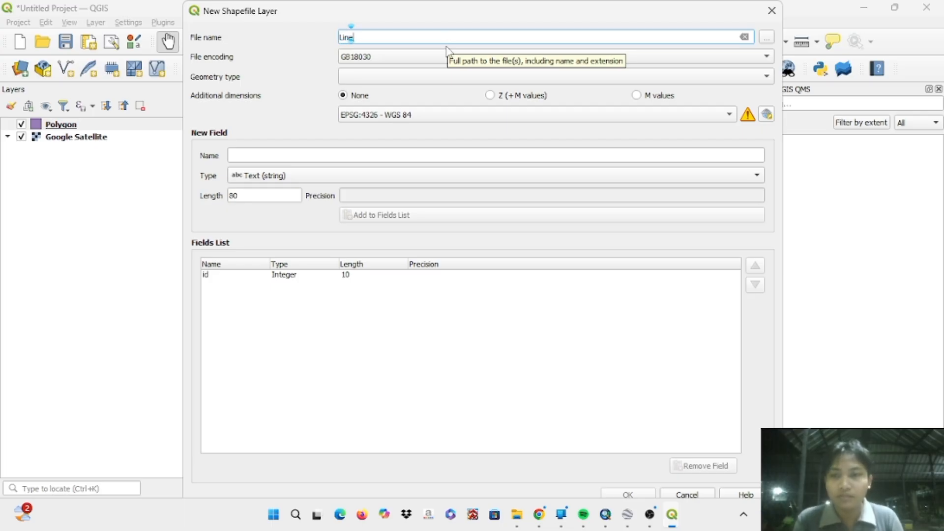
- Set the new layer's geometry type to LineString and its CRS to EPSG:32750 - WGS 84 / UTM zone 50S
{"action": "left_click", "coordinate": [433, 77]}
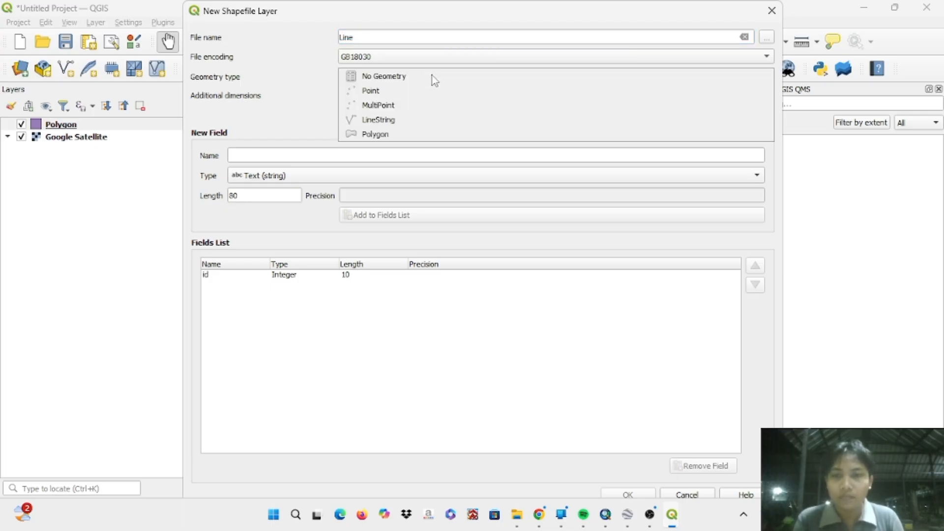
{"action": "left_click", "coordinate": [435, 122]}
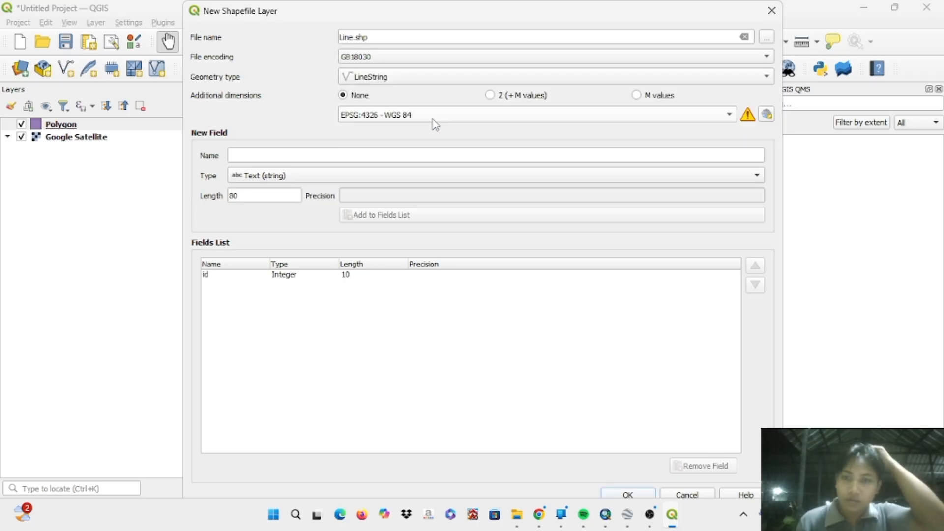
{"action": "left_click", "coordinate": [433, 119]}
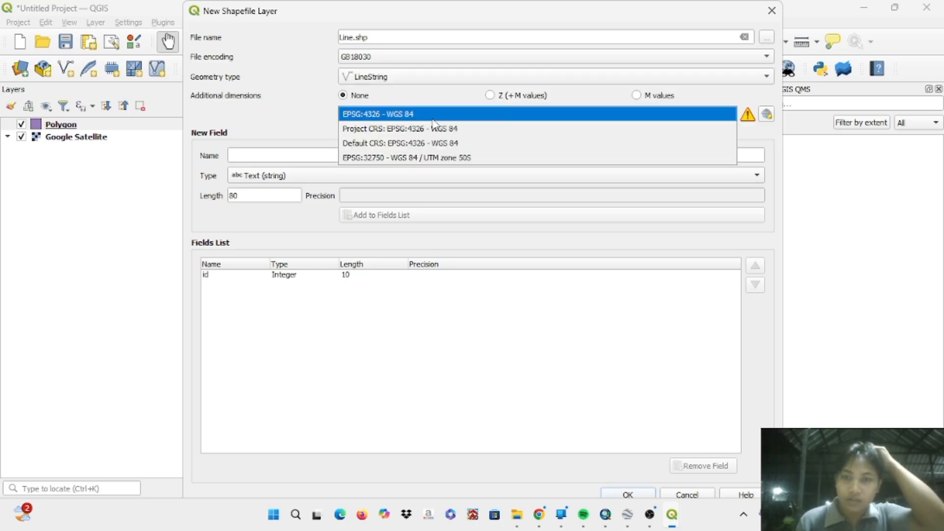
{"action": "left_click", "coordinate": [435, 159]}
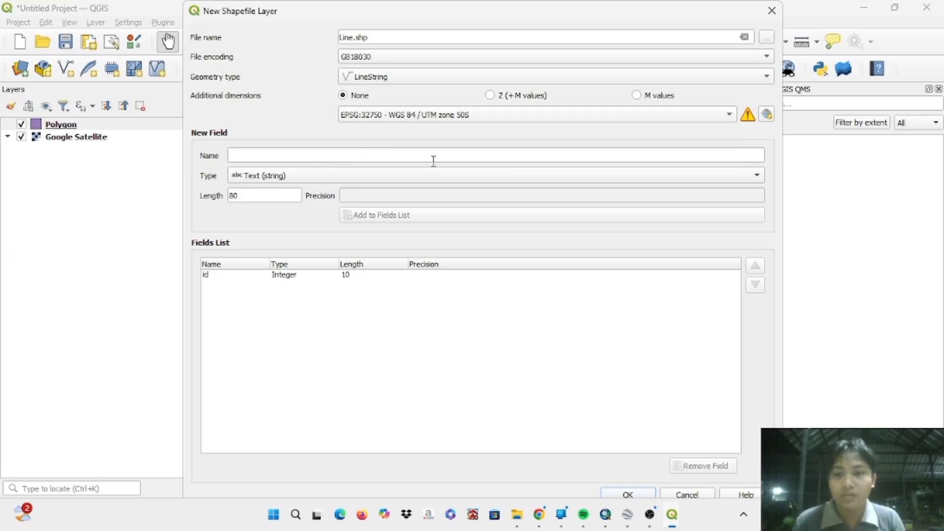
- Add a text field named Keterangan with length 80 to the new layer's fields list
{"action": "left_click", "coordinate": [358, 155]}
{"action": "type", "text": "Keterangan"}
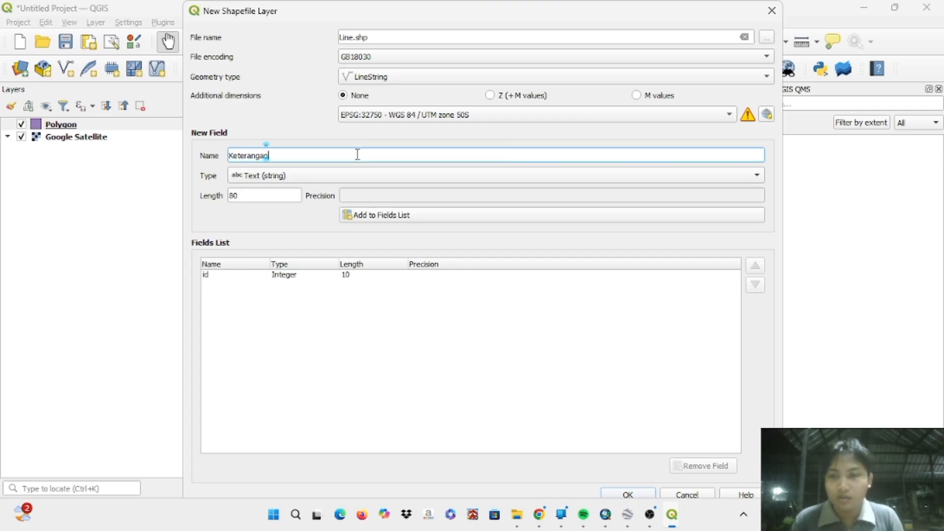
{"action": "left_click", "coordinate": [392, 217]}
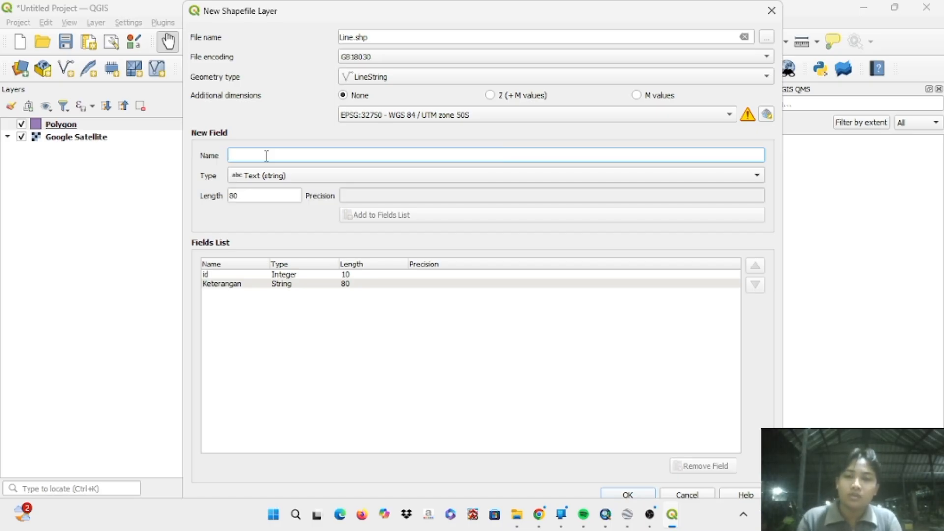
- Add a decimal field named Panjang with length 20 and precision 6, and create the Line layer
{"action": "type", "text": "Panja"}
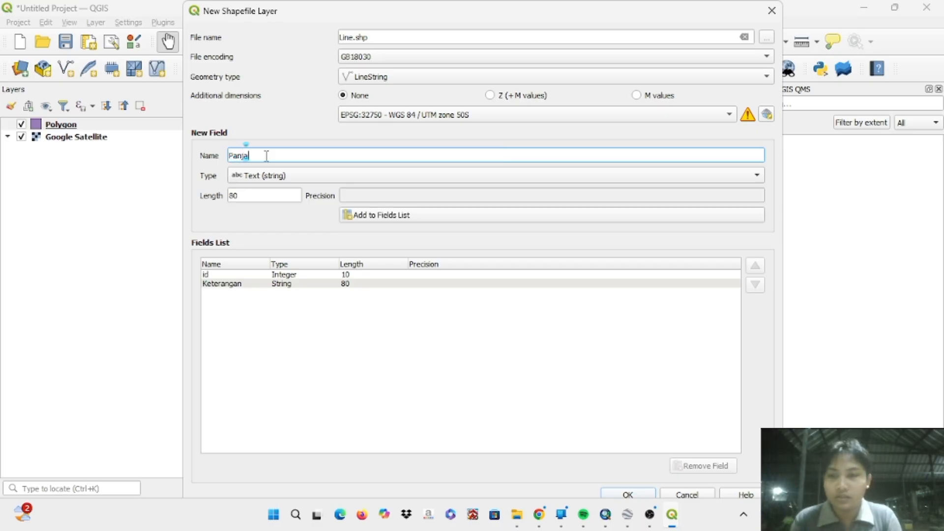
{"action": "type", "text": "ng"}
{"action": "left_click", "coordinate": [289, 177]}
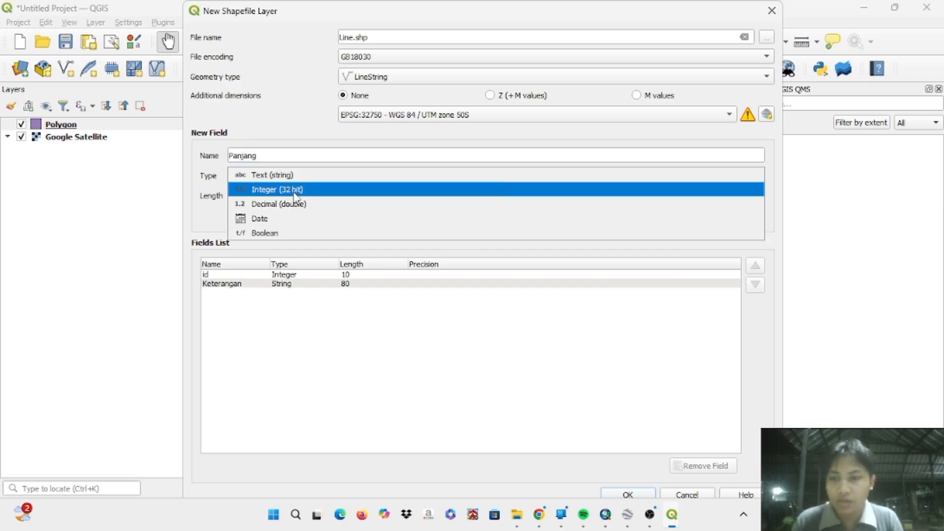
{"action": "left_click", "coordinate": [301, 206]}
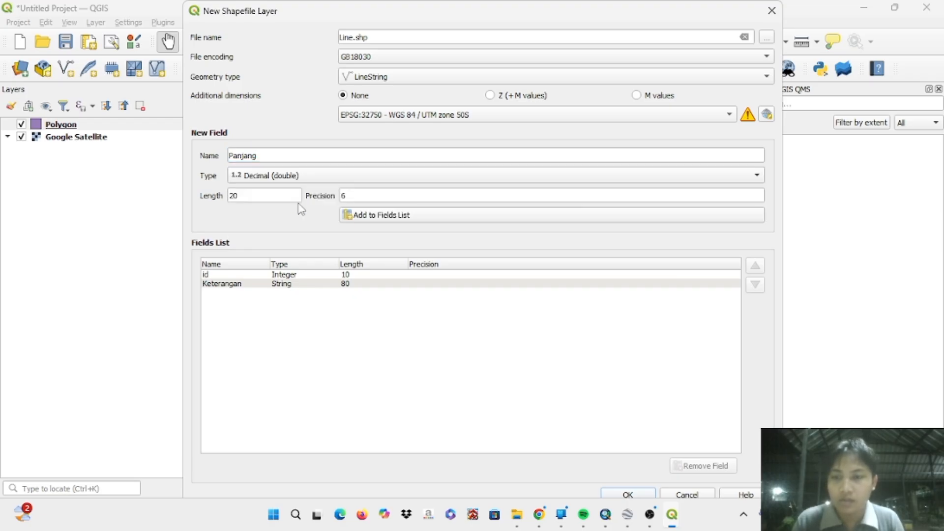
{"action": "left_click", "coordinate": [421, 216]}
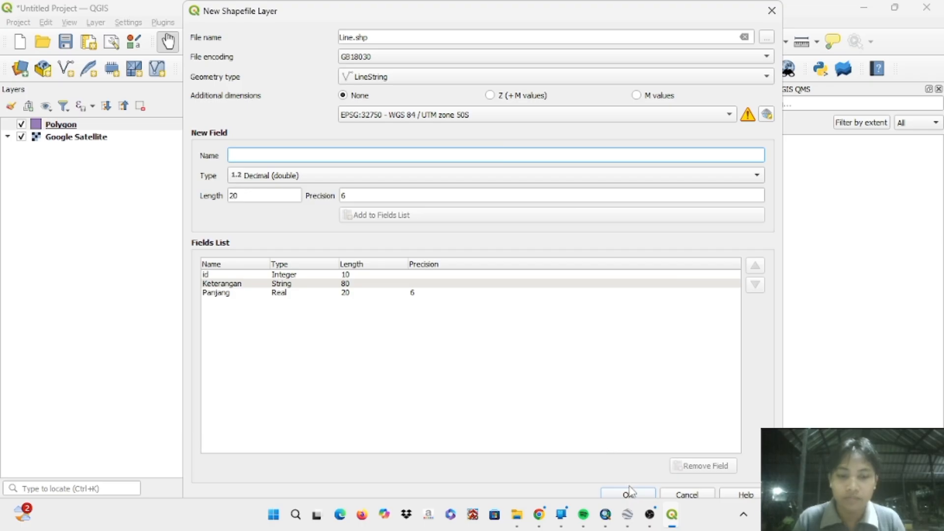
{"action": "left_click", "coordinate": [628, 495]}
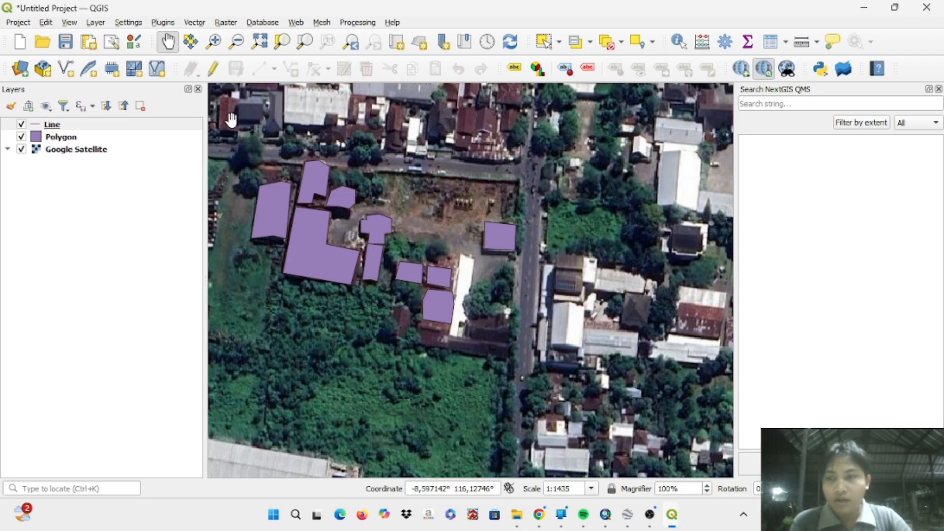
- Enable editing on the Line layer
{"action": "left_click", "coordinate": [57, 126]}
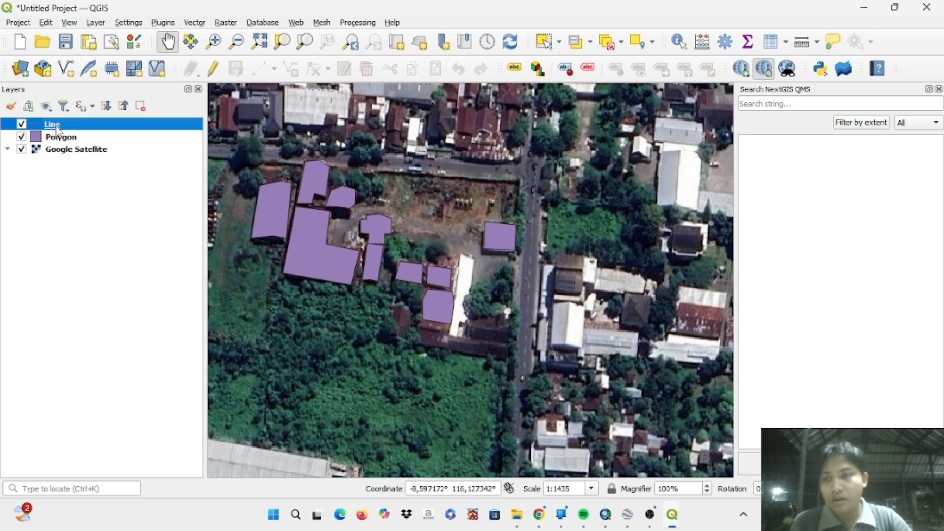
{"action": "right_click", "coordinate": [57, 127]}
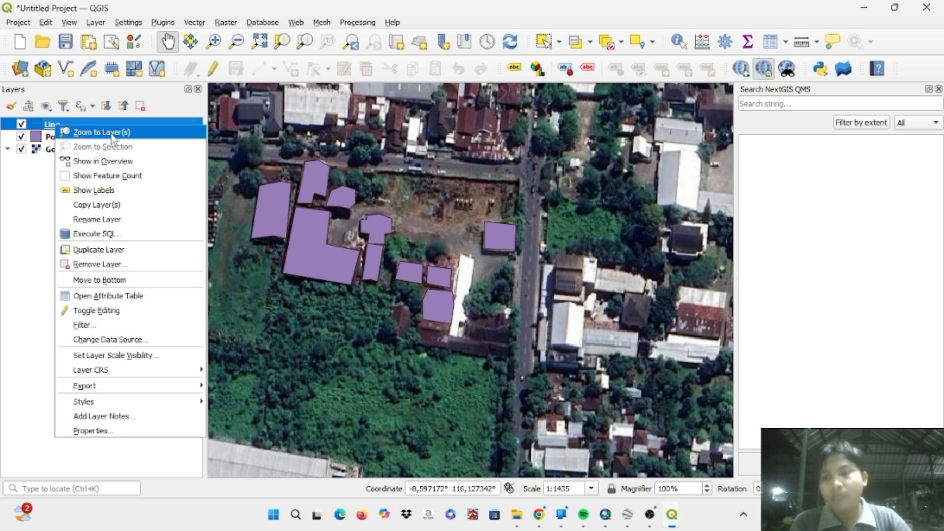
{"action": "left_click", "coordinate": [137, 311]}
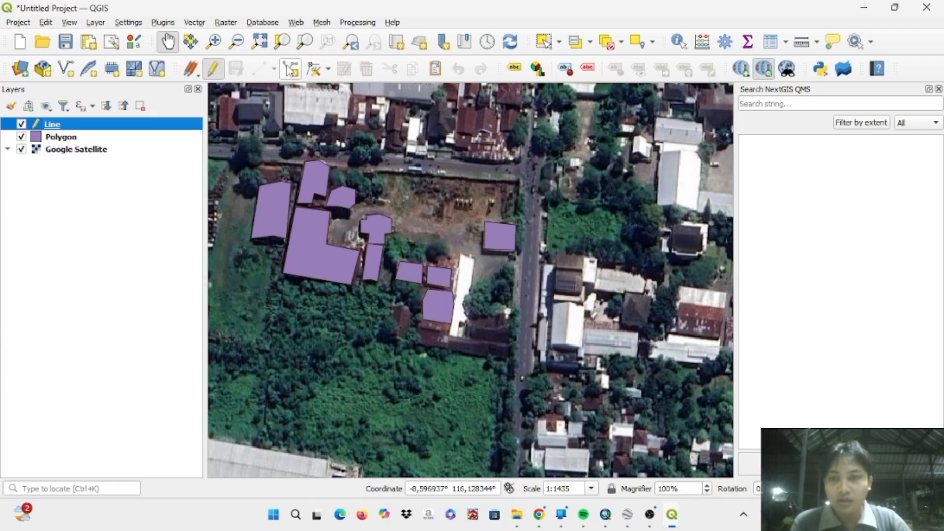
- Digitize a straight two-point line along the road just north of the building polygons, ending at the main north-south road
{"action": "left_click", "coordinate": [259, 68]}
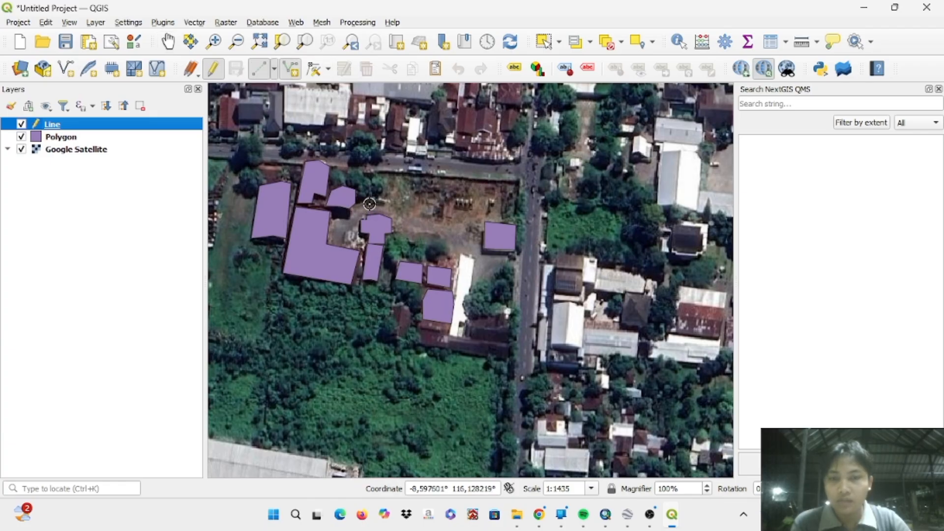
{"action": "scroll", "coordinate": [369, 204], "scroll_direction": "up", "scroll_amount": 1}
{"action": "scroll", "coordinate": [370, 204], "scroll_direction": "down", "scroll_amount": 2}
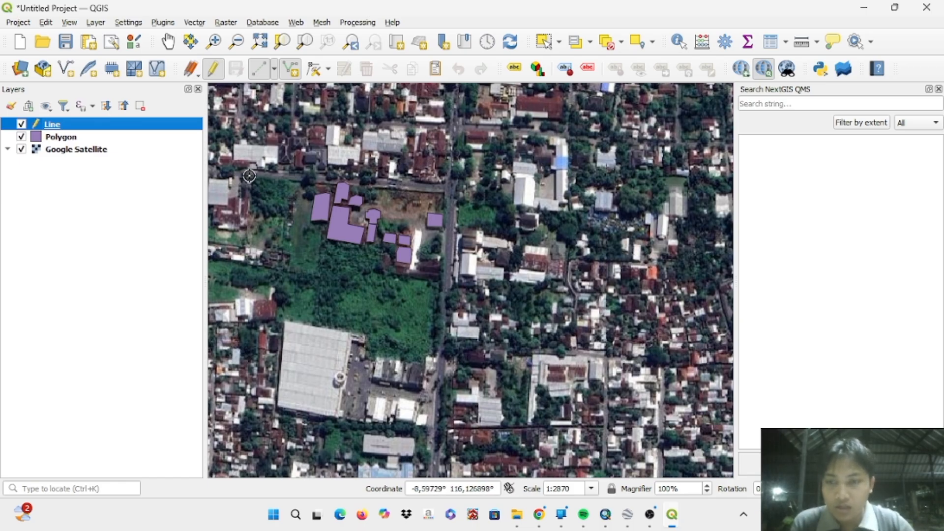
{"action": "scroll", "coordinate": [249, 176], "scroll_direction": "up", "scroll_amount": 1}
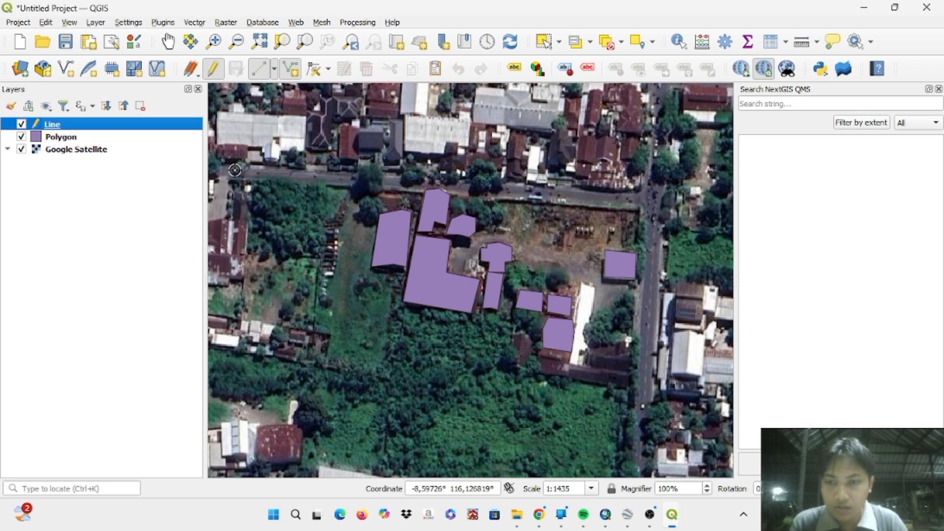
{"action": "left_click", "coordinate": [235, 170]}
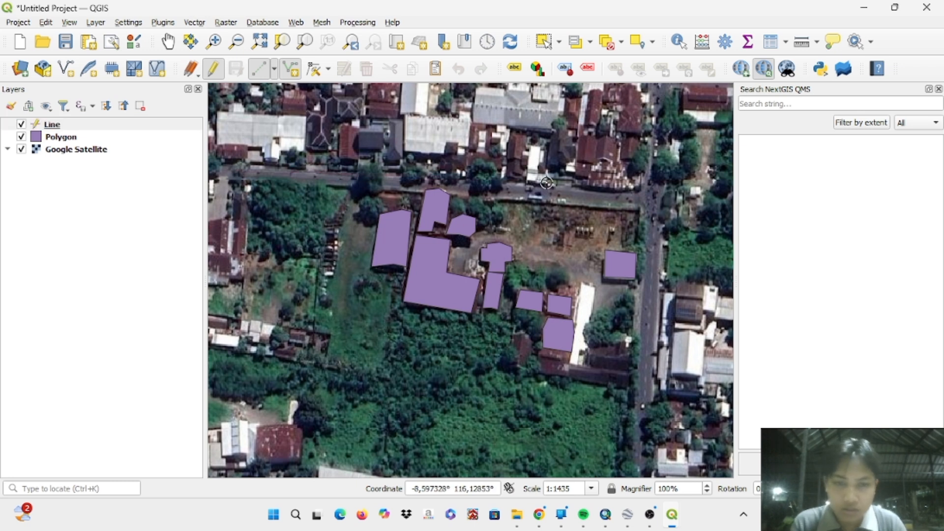
{"action": "left_click", "coordinate": [643, 199]}
{"action": "right_click", "coordinate": [643, 199]}
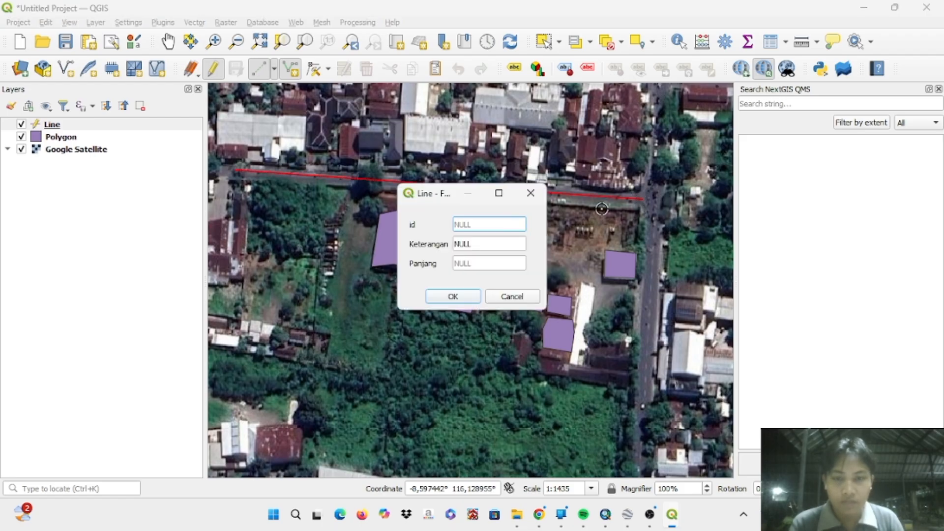
- Save the road line's feature with id 1 and Keterangan Jalan 1, leaving Panjang empty
{"action": "type", "text": "1"}
{"action": "left_click", "coordinate": [481, 242]}
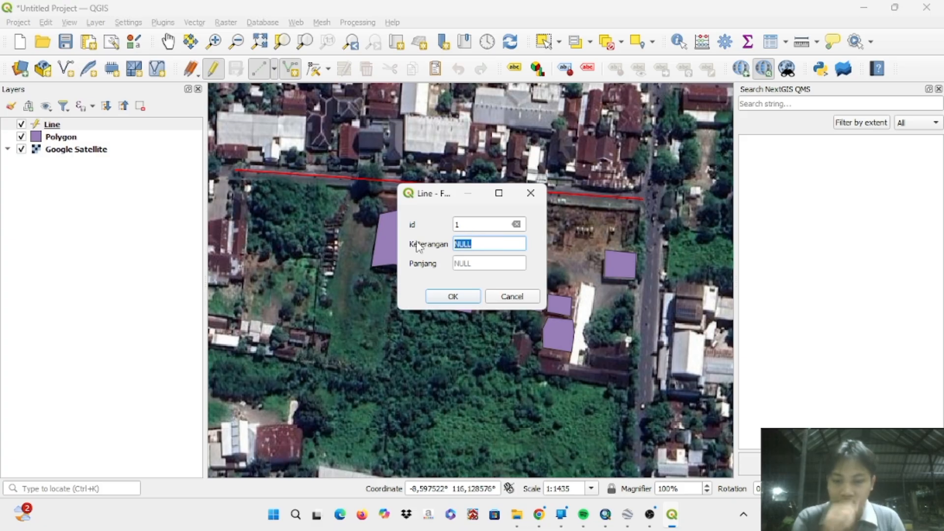
{"action": "type", "text": "Jalan 1"}
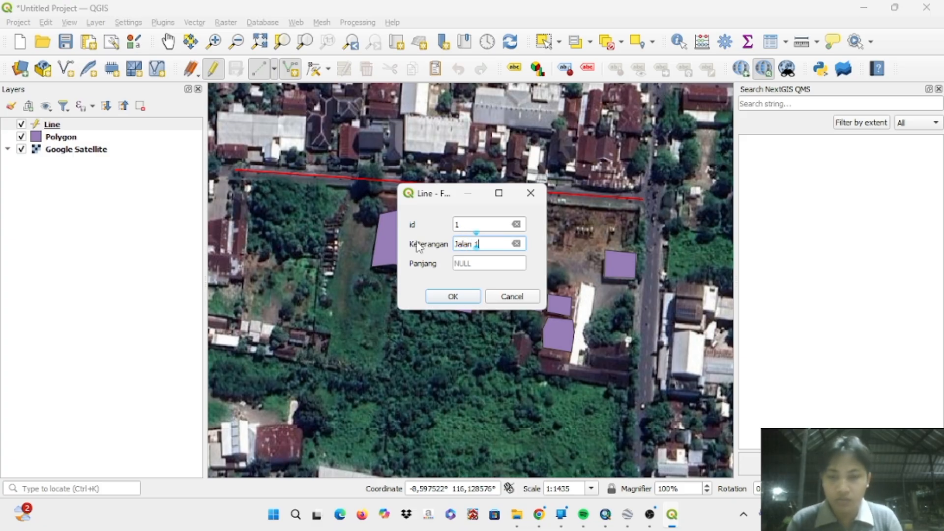
{"action": "left_click", "coordinate": [452, 296]}
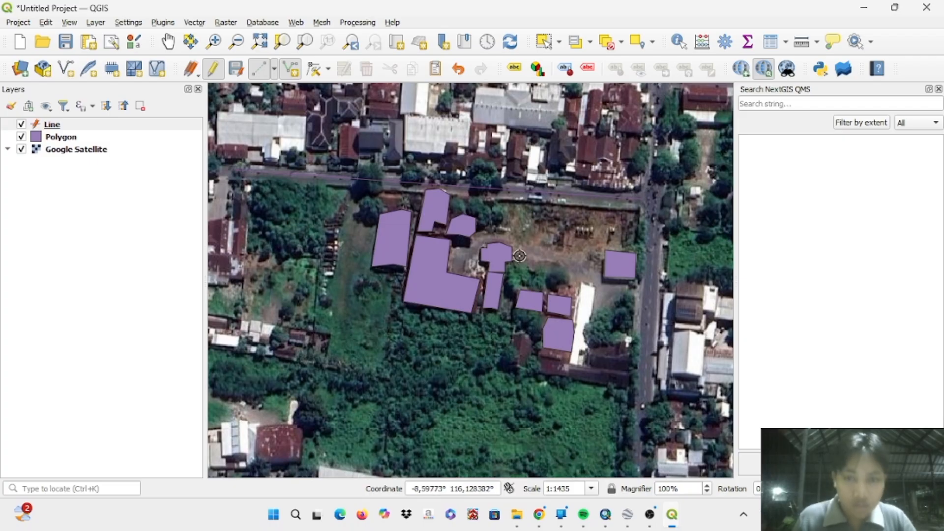
- Digitize a two-point line along the next parallel road north of Jalan 1, ending at the western side of the main intersection
{"action": "scroll", "coordinate": [560, 194], "scroll_direction": "up", "scroll_amount": 2}
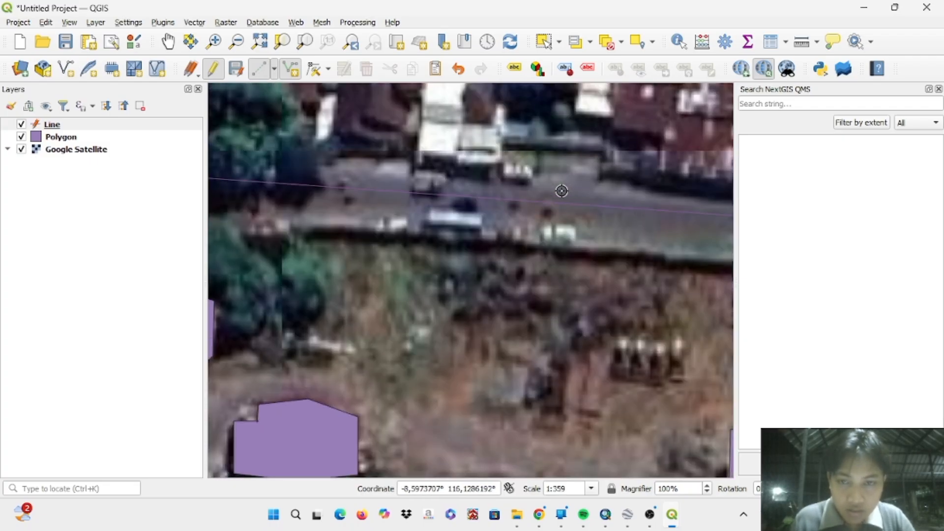
{"action": "scroll", "coordinate": [530, 208], "scroll_direction": "down", "scroll_amount": 3}
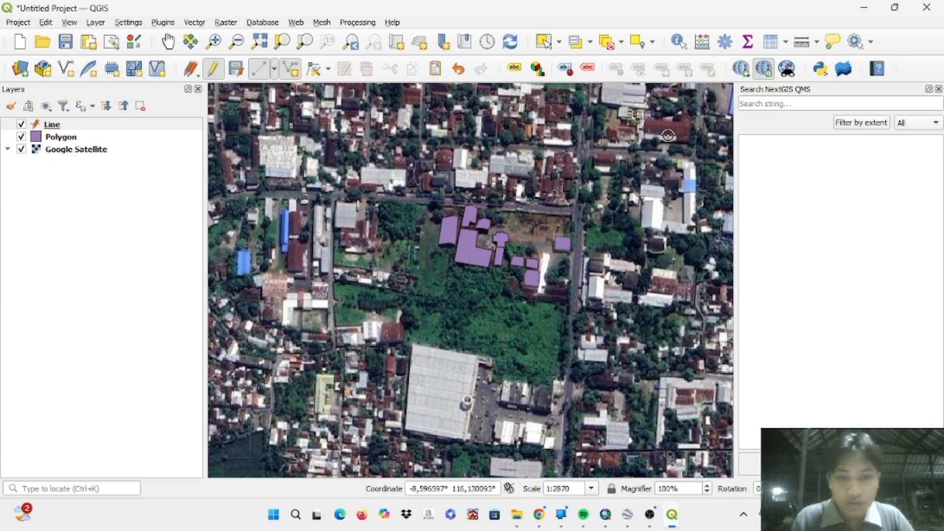
{"action": "scroll", "coordinate": [668, 135], "scroll_direction": "up", "scroll_amount": 1}
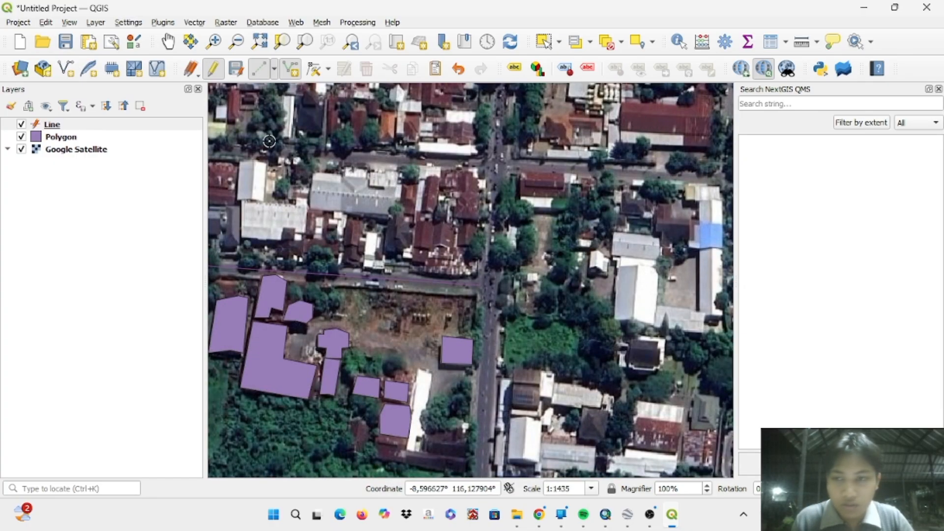
{"action": "scroll", "coordinate": [269, 147], "scroll_direction": "down", "scroll_amount": 1}
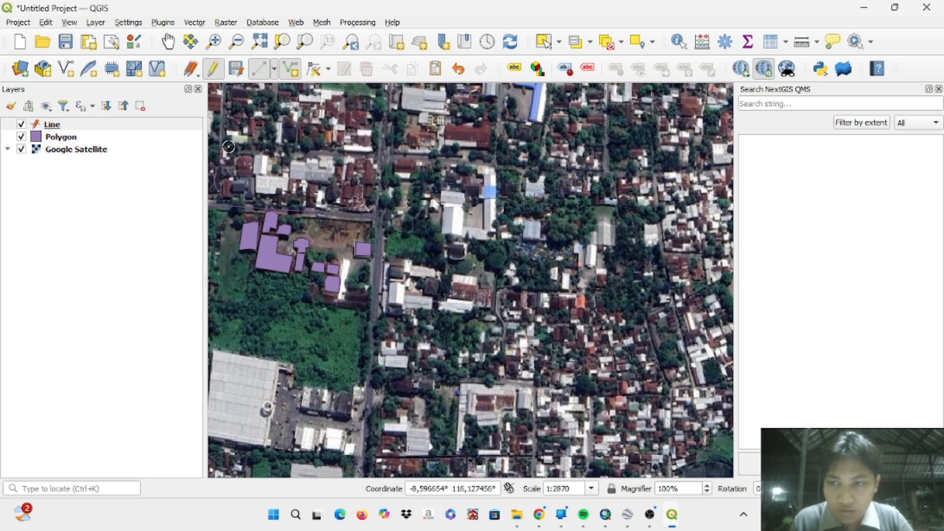
{"action": "scroll", "coordinate": [228, 147], "scroll_direction": "up", "scroll_amount": 1}
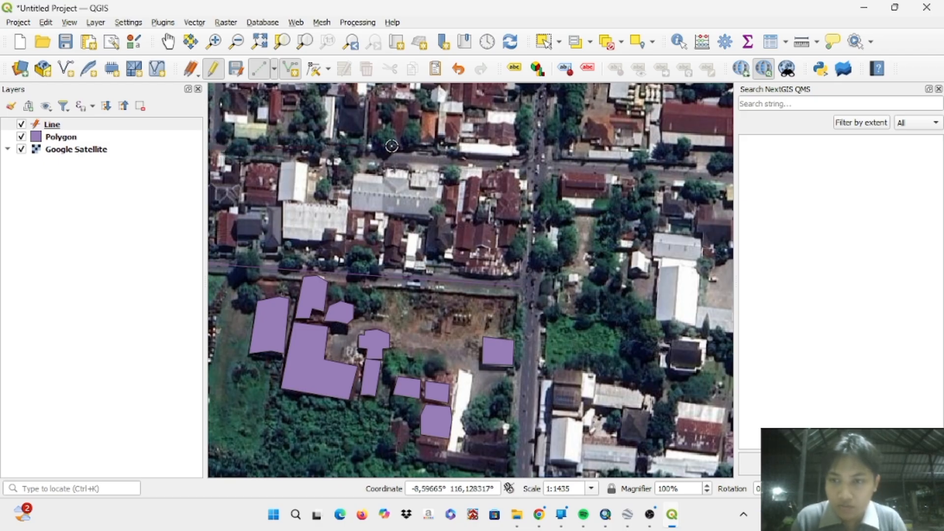
{"action": "left_click", "coordinate": [531, 167]}
{"action": "right_click", "coordinate": [531, 167]}
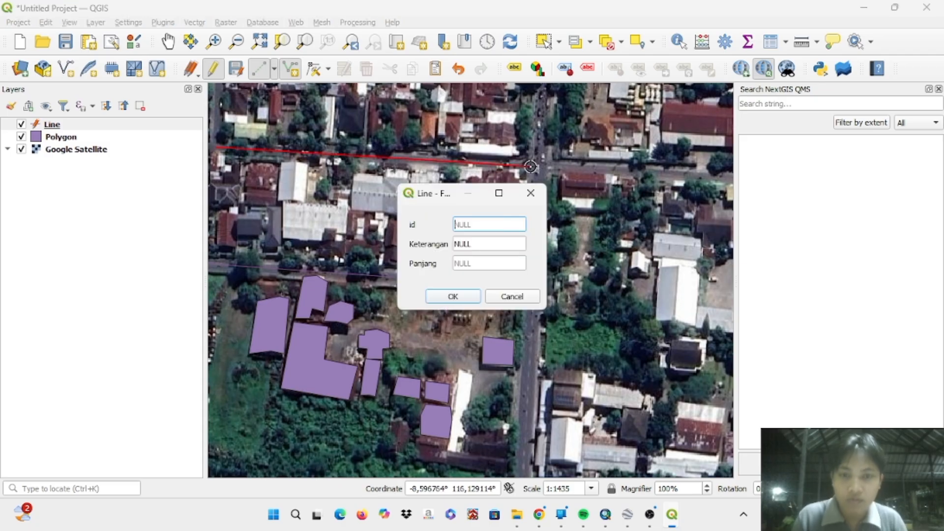
- Save the second road line's feature with id 2 and Keterangan Jalan 2, leaving Panjang empty
{"action": "left_click", "coordinate": [508, 225]}
{"action": "type", "text": "2"}
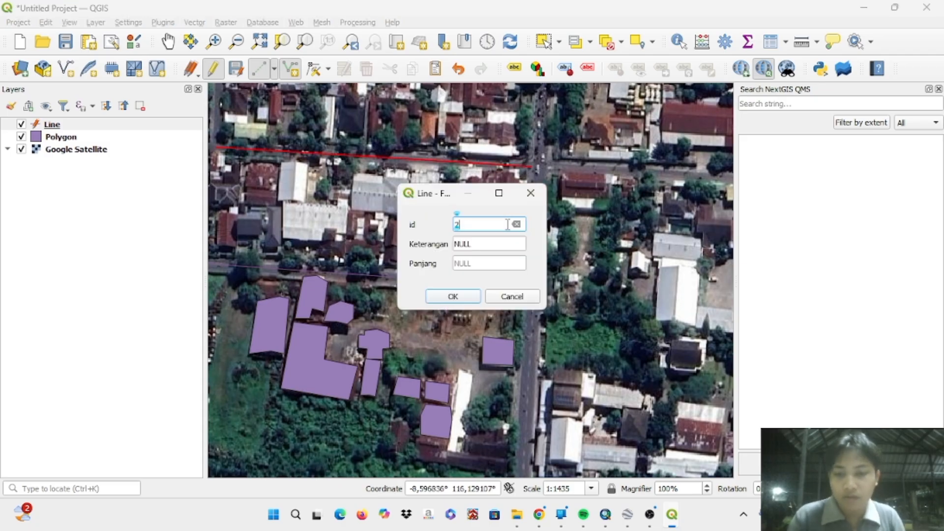
{"action": "left_click", "coordinate": [485, 244]}
{"action": "type", "text": "Jalan"}
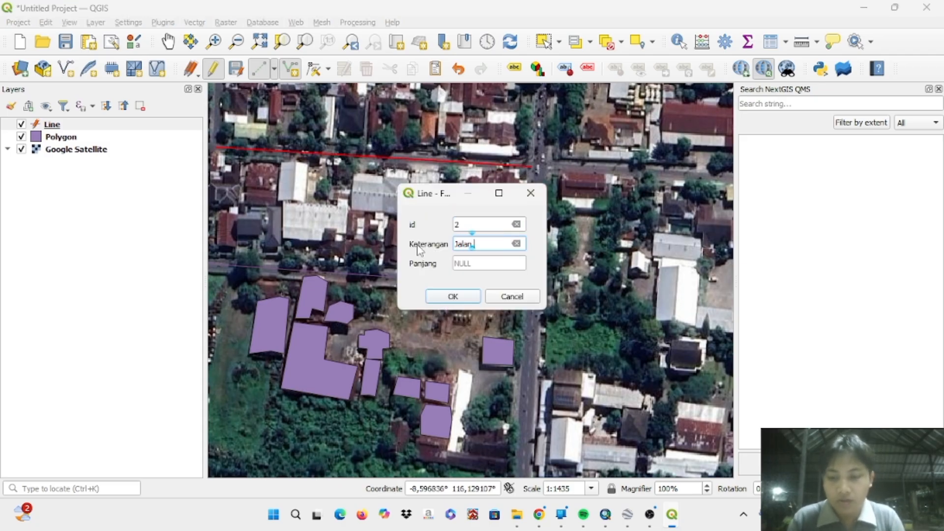
{"action": "type", "text": " 2"}
{"action": "key", "text": "Return"}
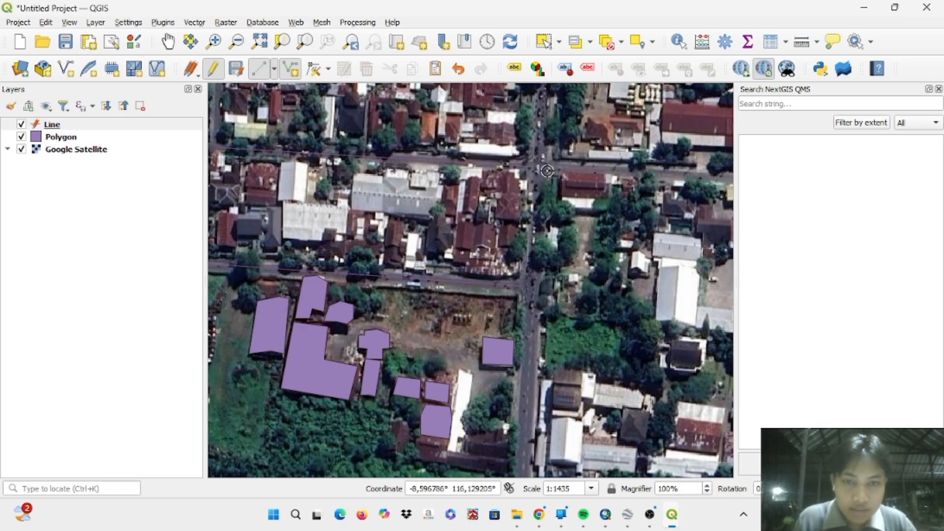
- Digitize a line along the road running east from the main intersection and save it with id 3 and Keterangan Jalan 3
{"action": "scroll", "coordinate": [550, 168], "scroll_direction": "down", "scroll_amount": 1}
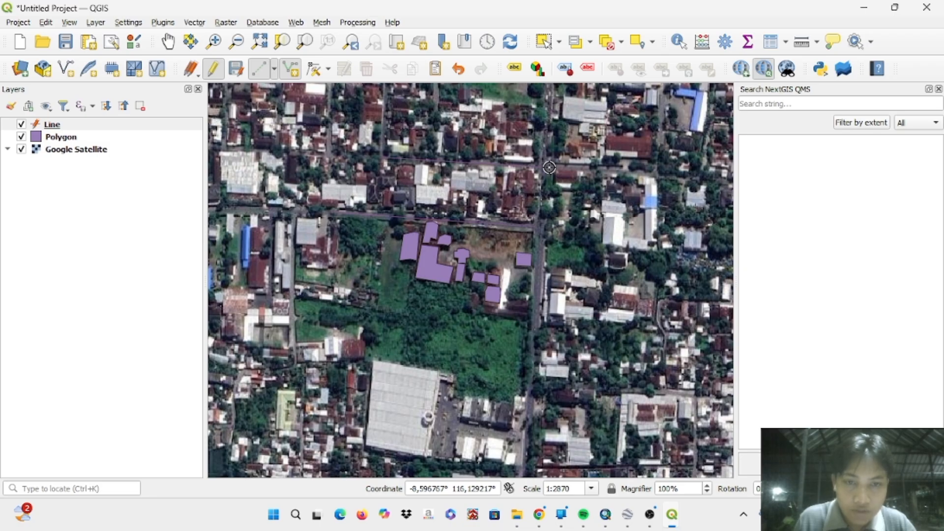
{"action": "right_click", "coordinate": [654, 169]}
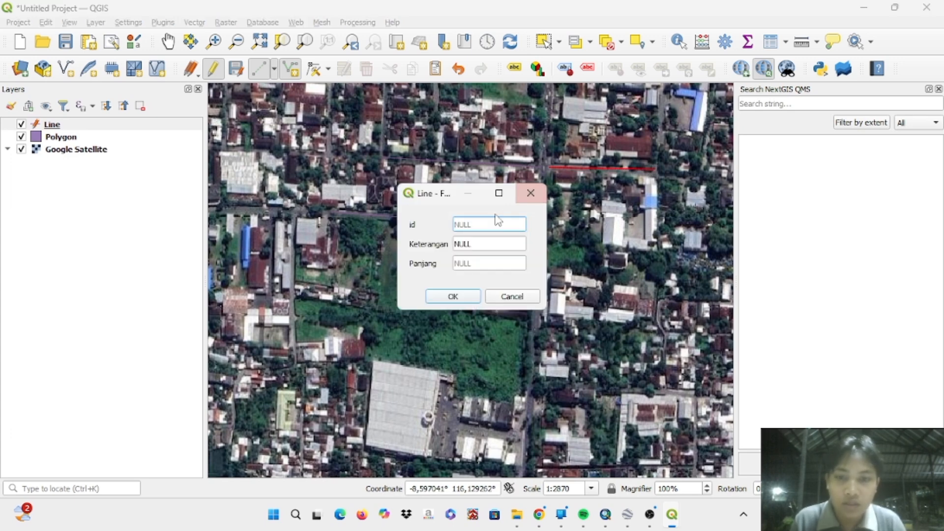
{"action": "type", "text": "3"}
{"action": "left_click", "coordinate": [474, 244]}
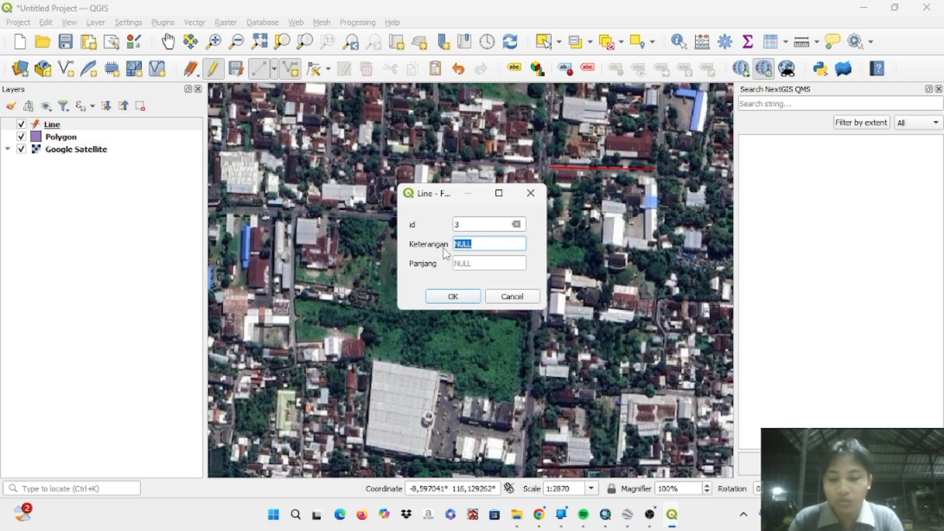
{"action": "type", "text": "Jalan 3"}
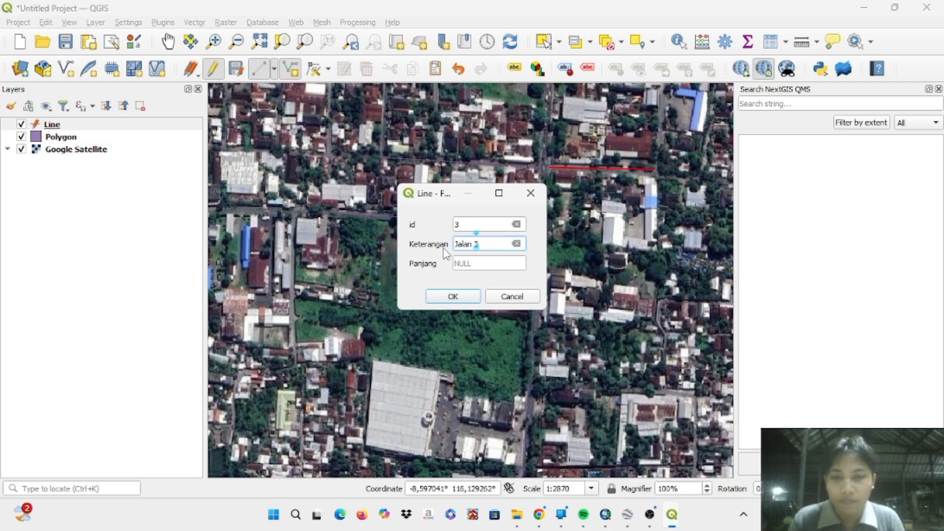
{"action": "key", "text": "Return"}
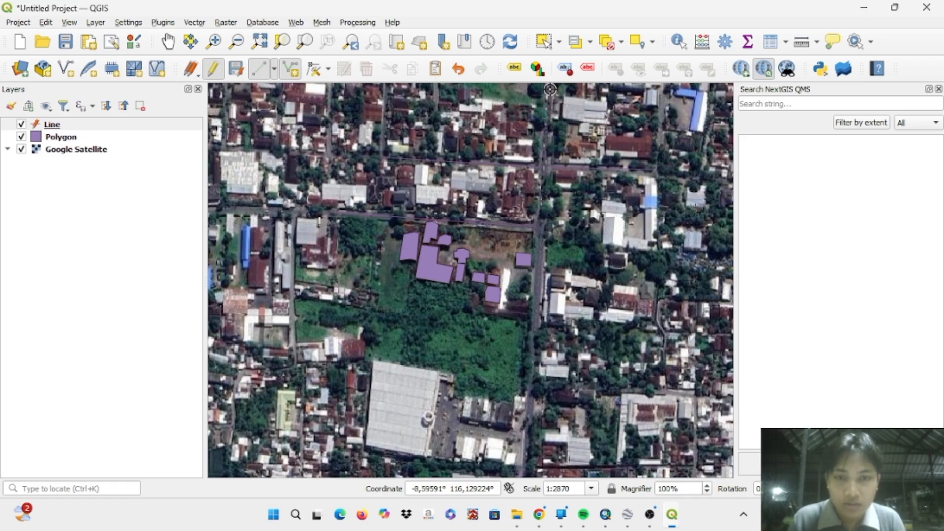
- Digitize the main road north of the intersection as a line and save it with id 4 and Keterangan Jalan 4
{"action": "right_click", "coordinate": [544, 167]}
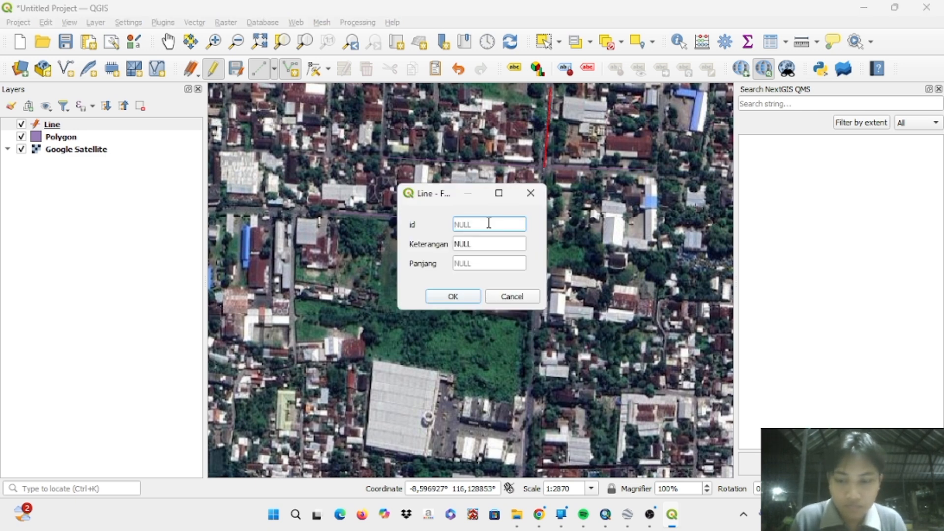
{"action": "type", "text": "4"}
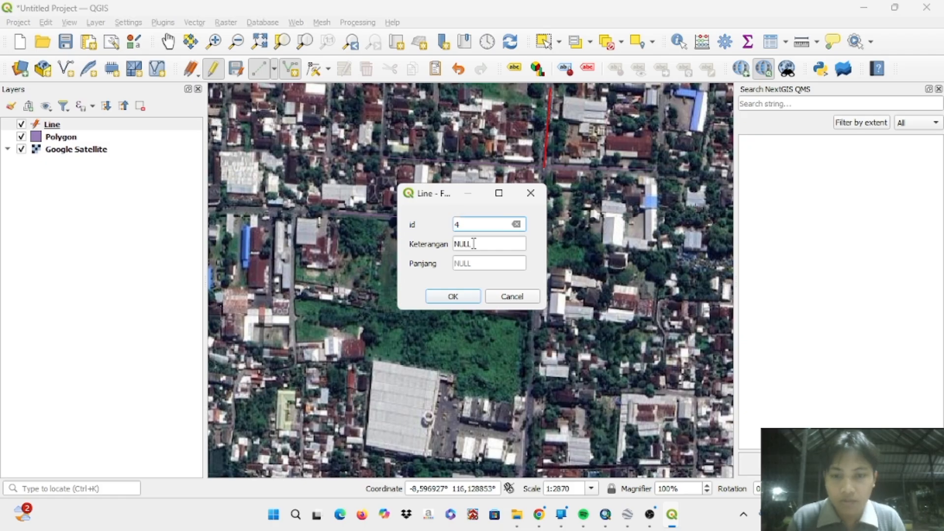
{"action": "left_click", "coordinate": [473, 244]}
{"action": "type", "text": "jalan 4"}
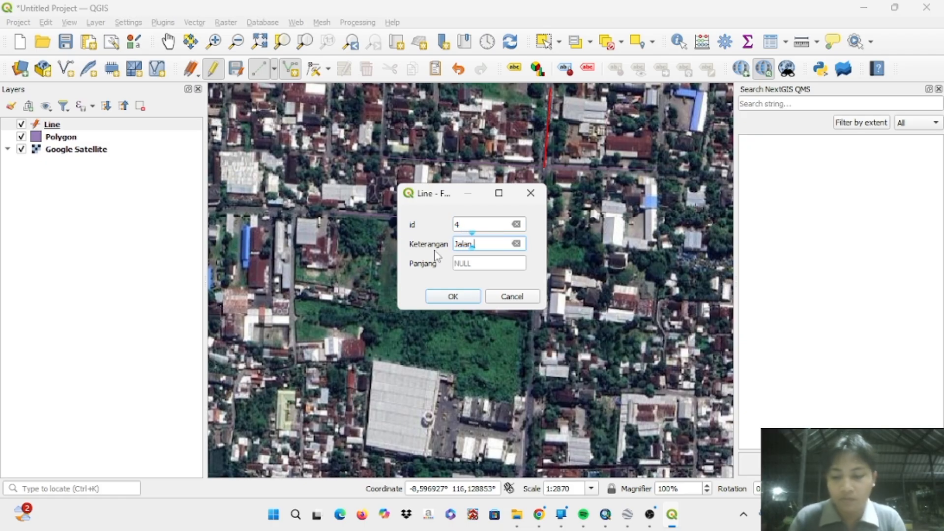
{"action": "key", "text": "Return"}
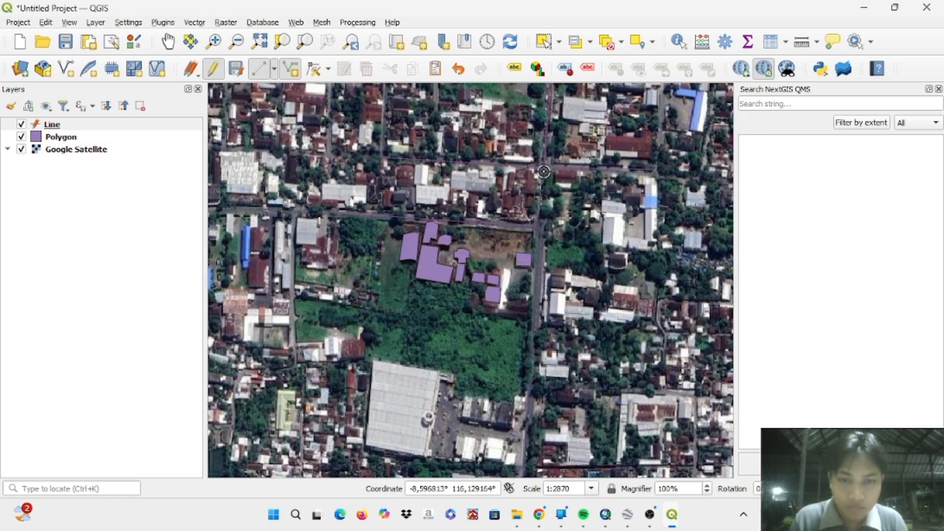
- Digitize the main road south of the intersection, past the building polygons, and save it with id 5 and a Jalan label in Keterangan
{"action": "right_click", "coordinate": [536, 320]}
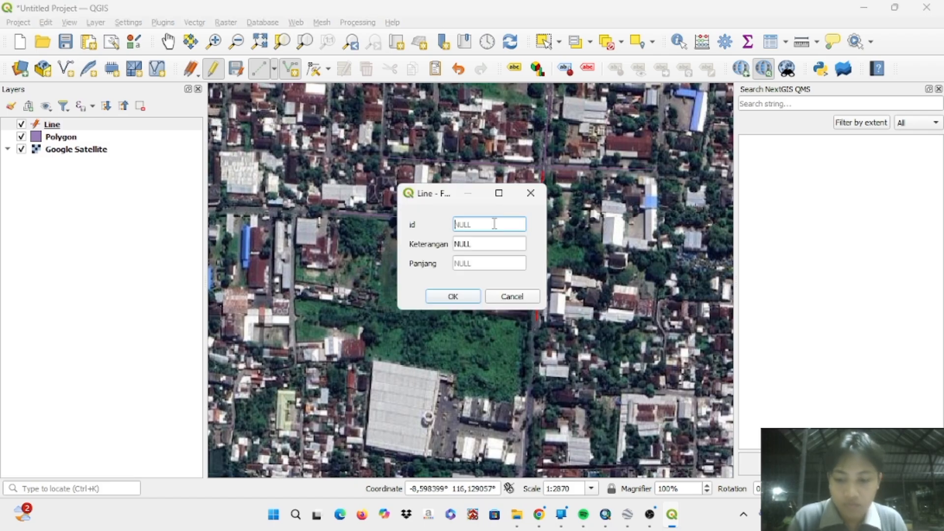
{"action": "type", "text": "5"}
{"action": "left_click", "coordinate": [480, 244]}
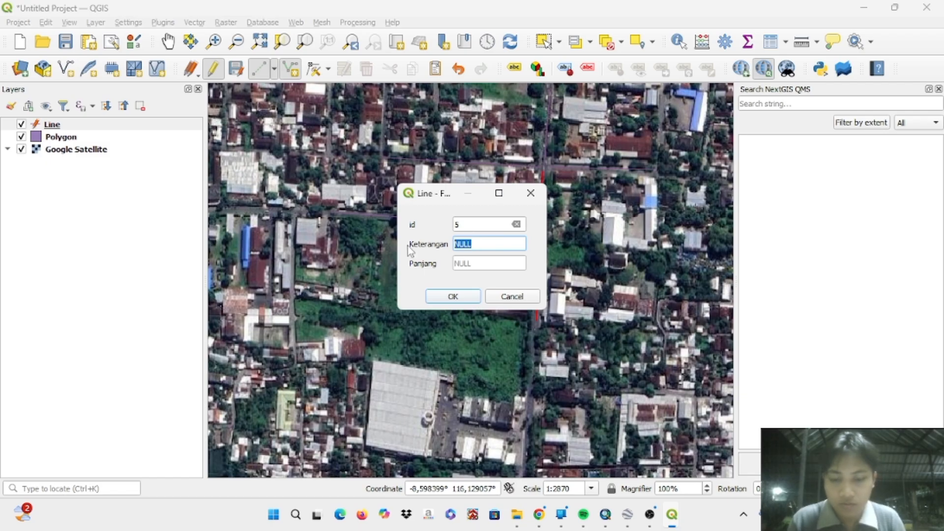
{"action": "type", "text": "Jalan 5"}
{"action": "key", "text": "Return"}
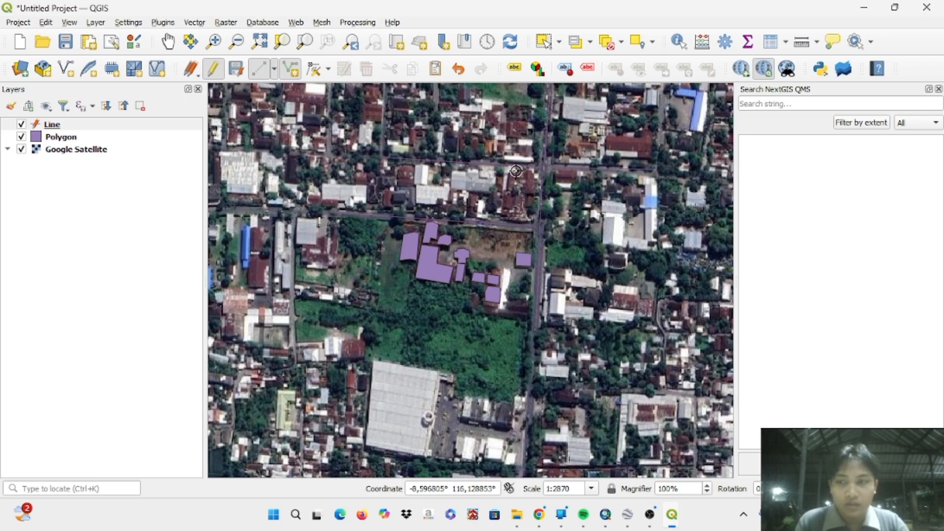
- Stop editing the Line layer and save its digitized roads
{"action": "left_click", "coordinate": [217, 72]}
{"action": "left_click", "coordinate": [400, 257]}
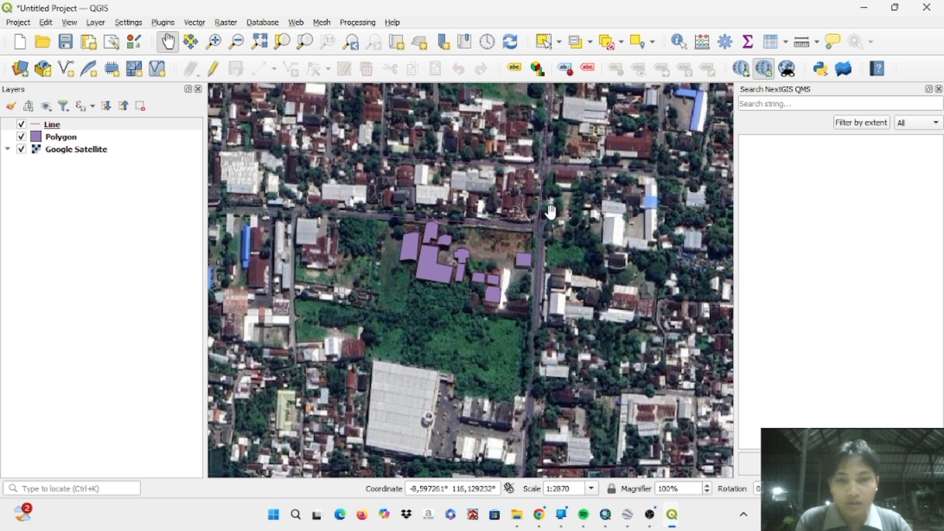
{"action": "scroll", "coordinate": [550, 212], "scroll_direction": "up", "scroll_amount": 1}
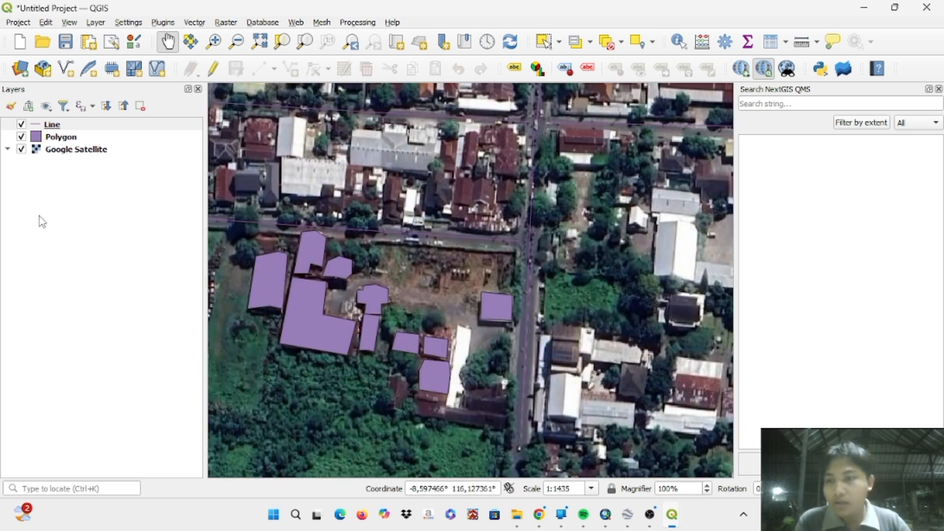
- Start a new shapefile layer named Points with Point geometry and the CRS EPSG:32750 - WGS 84 / UTM zone 50S
{"action": "left_click", "coordinate": [99, 23]}
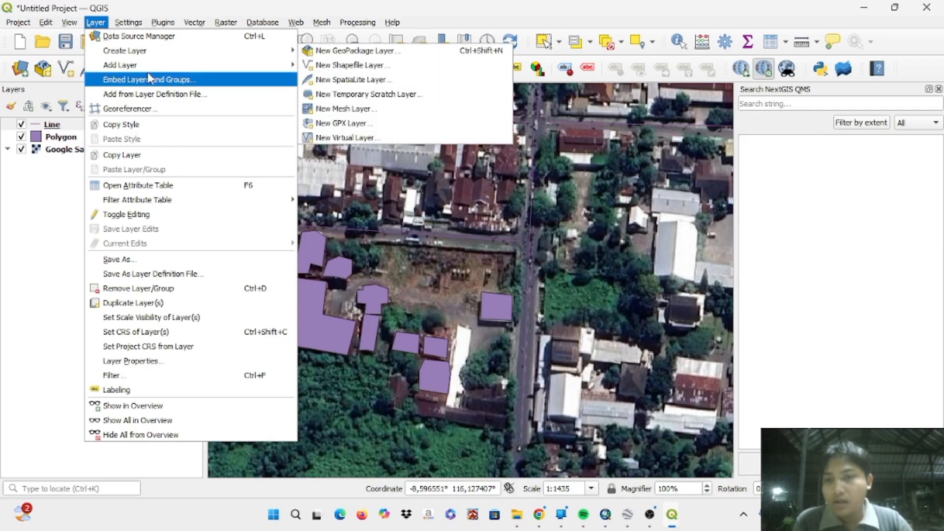
{"action": "left_click", "coordinate": [349, 65]}
{"action": "left_click", "coordinate": [366, 36]}
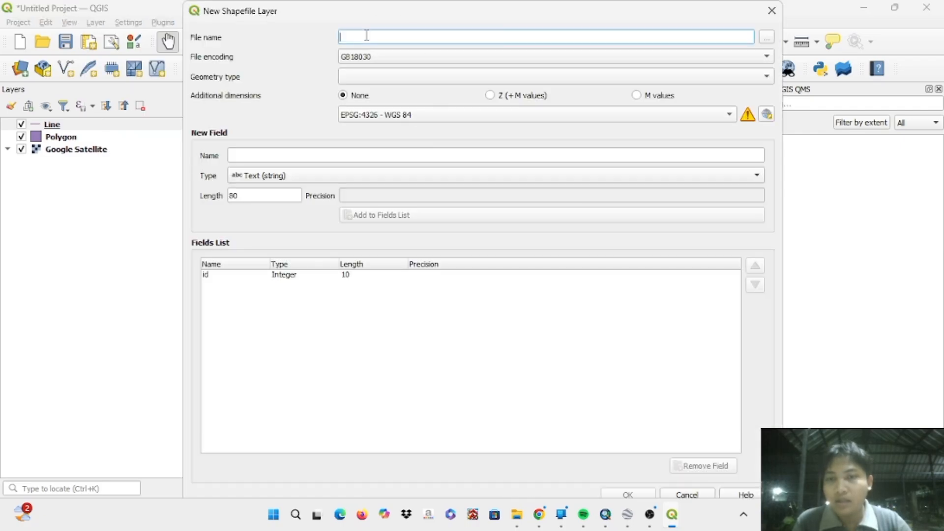
{"action": "type", "text": "Points"}
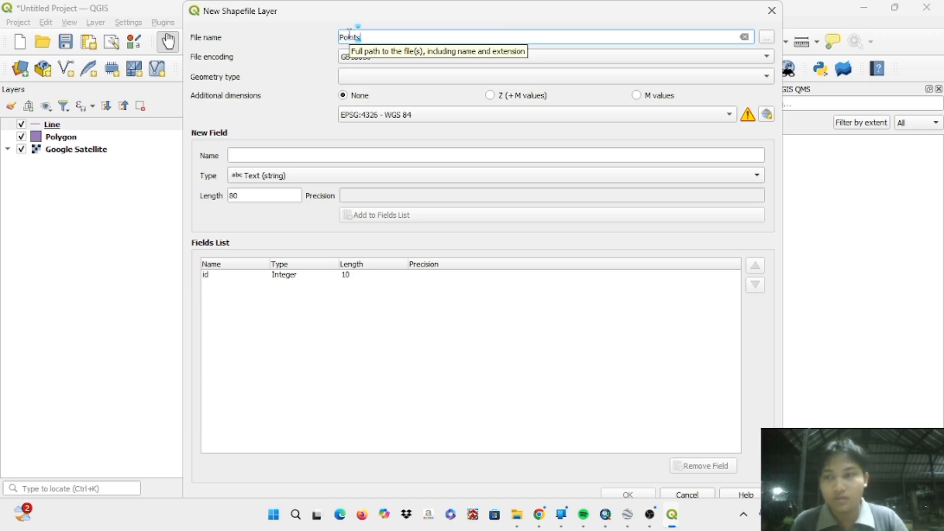
{"action": "left_click", "coordinate": [360, 78]}
{"action": "left_click", "coordinate": [370, 90]}
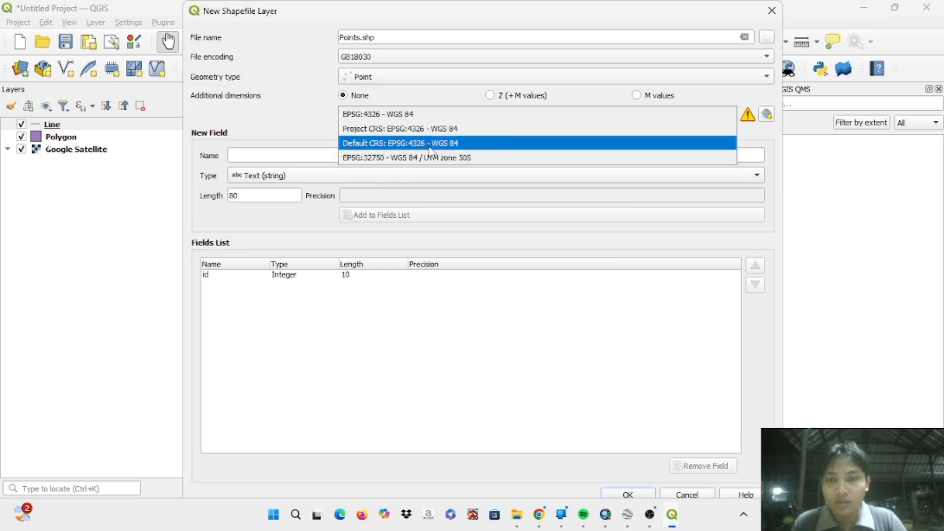
{"action": "left_click", "coordinate": [432, 157]}
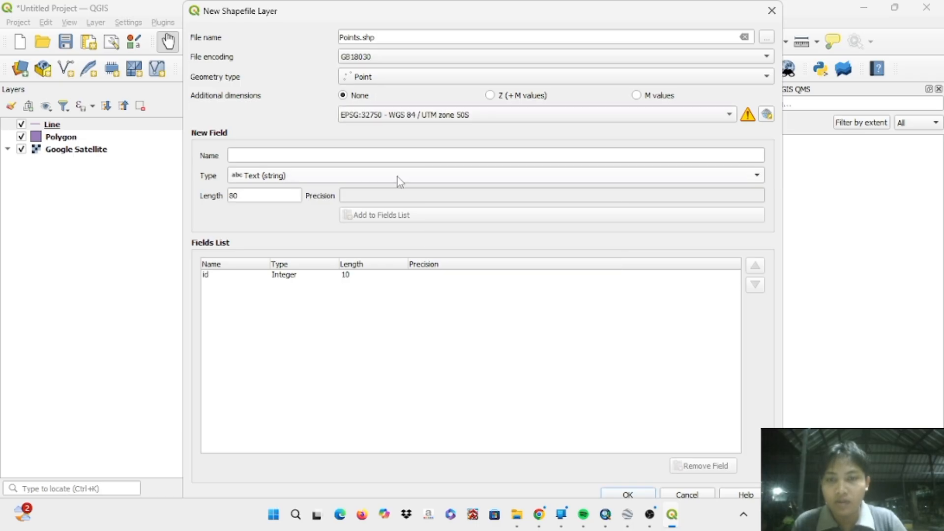
- Add a text field named Keterangan with length 80 to the new shapefile's fields
{"action": "left_click", "coordinate": [346, 156]}
{"action": "type", "text": "Keterangan"}
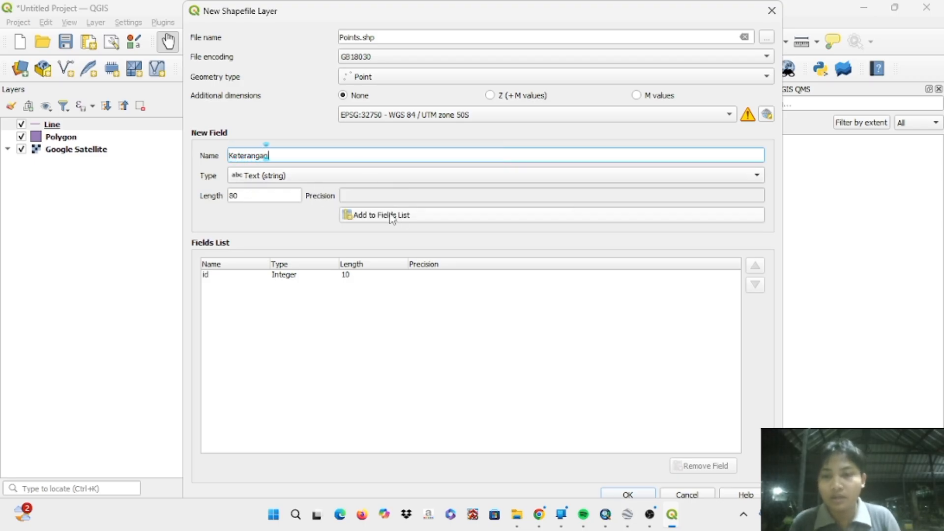
{"action": "left_click", "coordinate": [413, 219]}
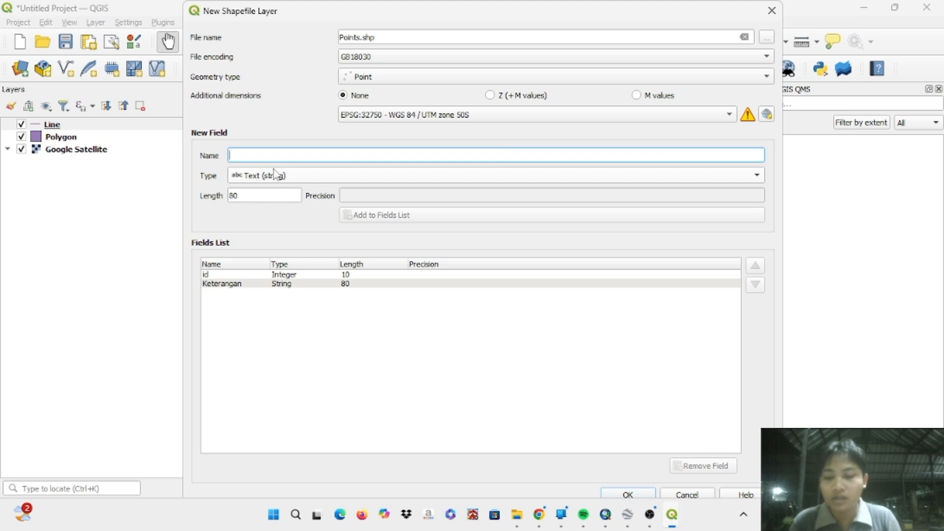
- Add decimal fields X and Y, each with length 20 and precision 6, and create the Points layer
{"action": "type", "text": "X"}
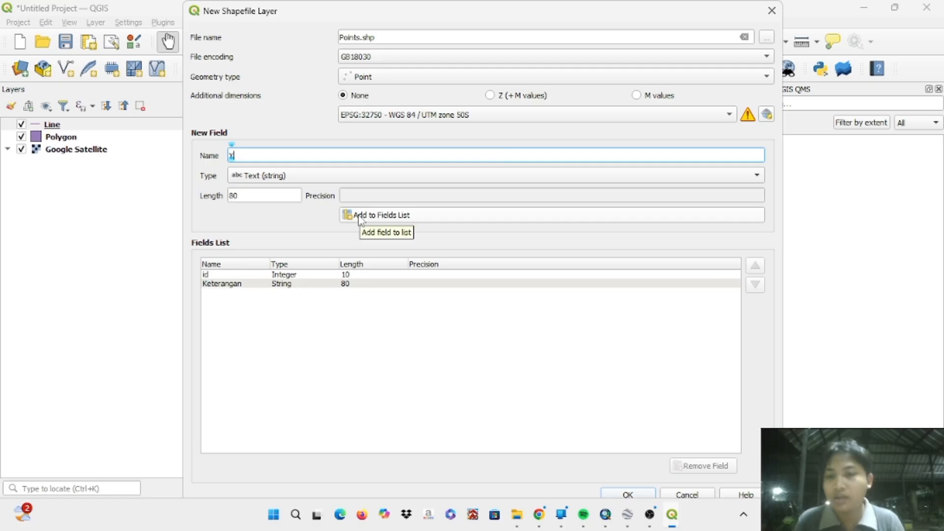
{"action": "left_click", "coordinate": [288, 178]}
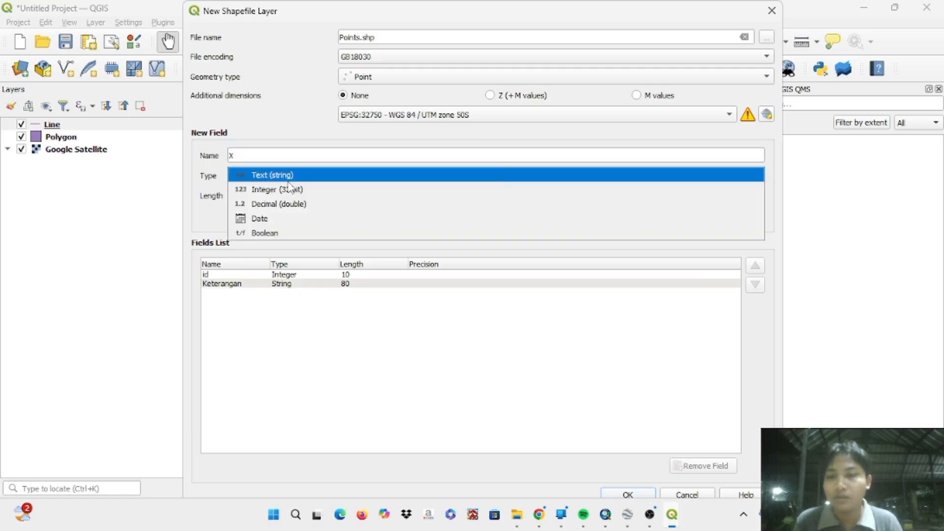
{"action": "left_click", "coordinate": [303, 209]}
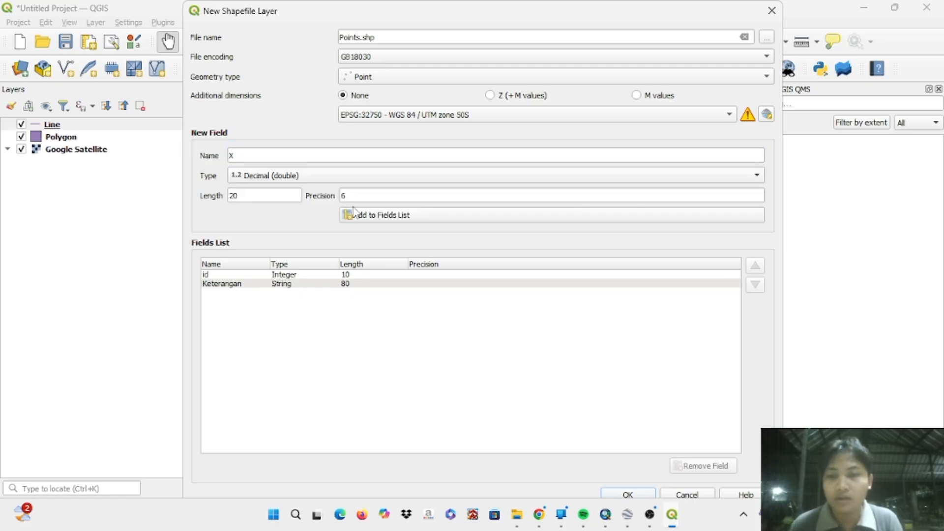
{"action": "left_click", "coordinate": [363, 214]}
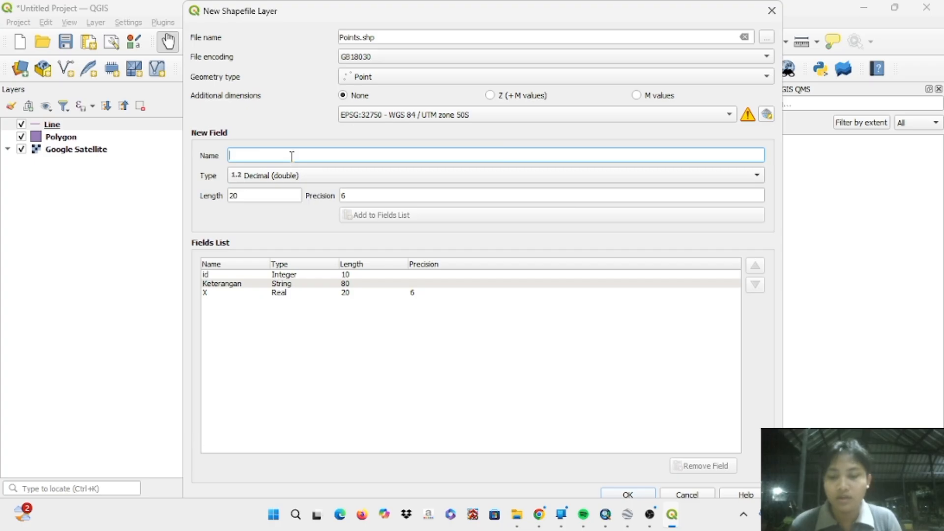
{"action": "type", "text": "Y"}
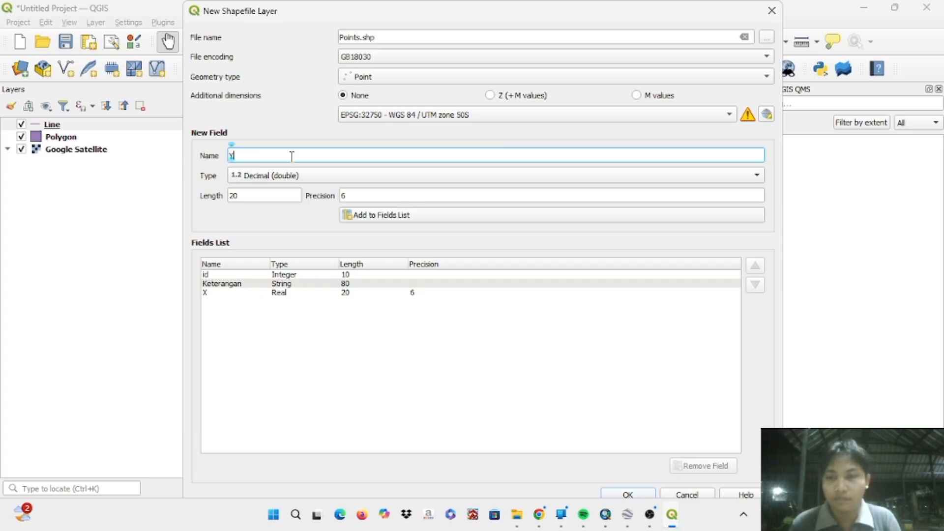
{"action": "left_click", "coordinate": [364, 221]}
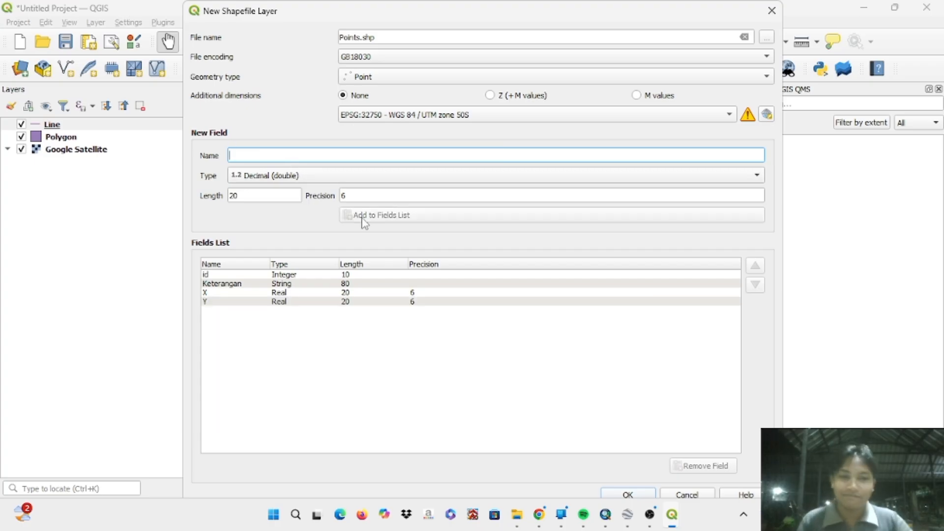
{"action": "key", "text": "Return"}
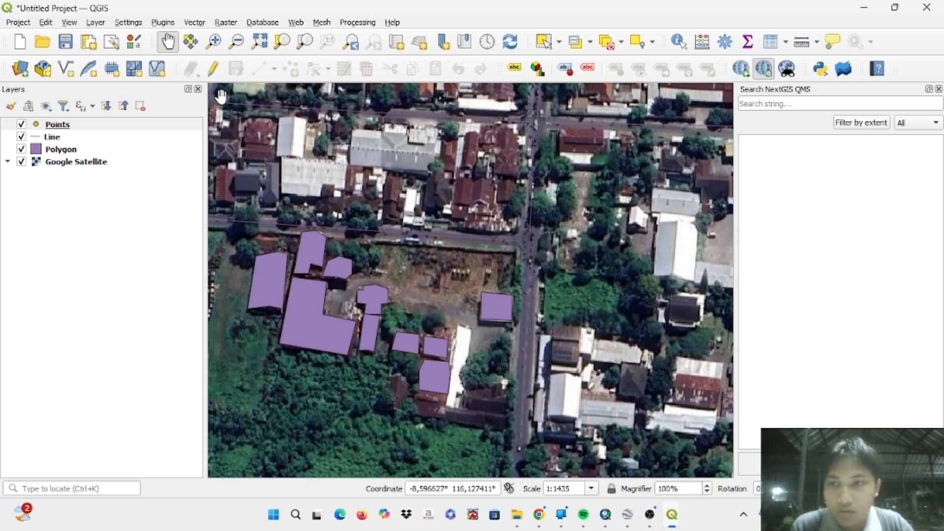
- Enable editing on the Points layer and place a point on the tree just east of the main road, south of the intersection
{"action": "right_click", "coordinate": [52, 125]}
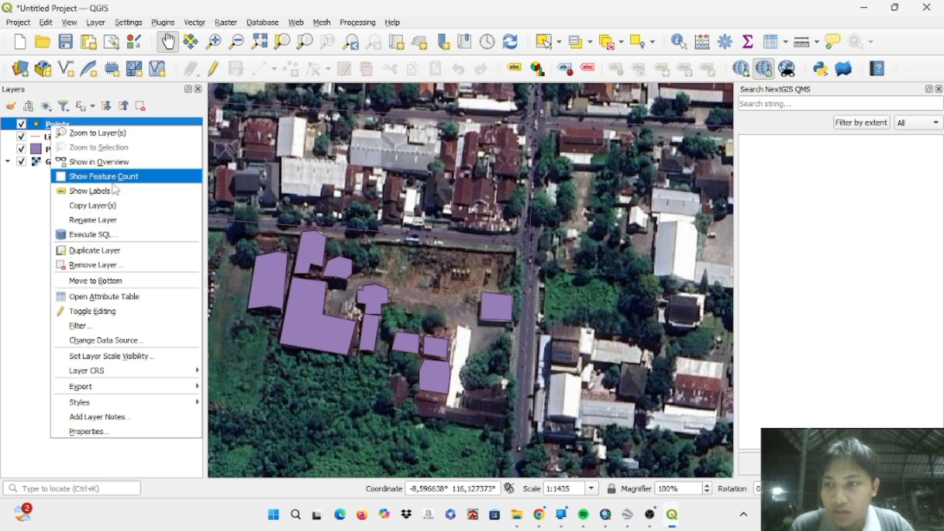
{"action": "left_click", "coordinate": [106, 308]}
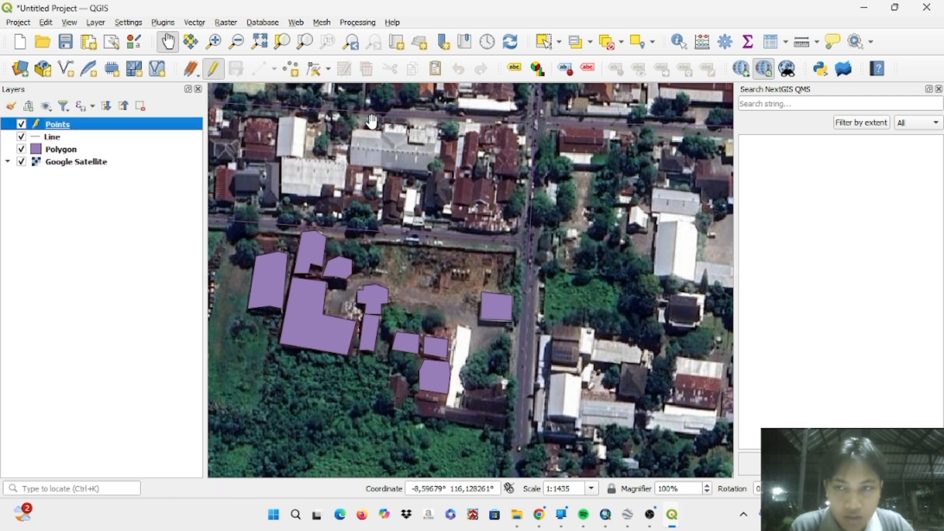
{"action": "left_click", "coordinate": [291, 69]}
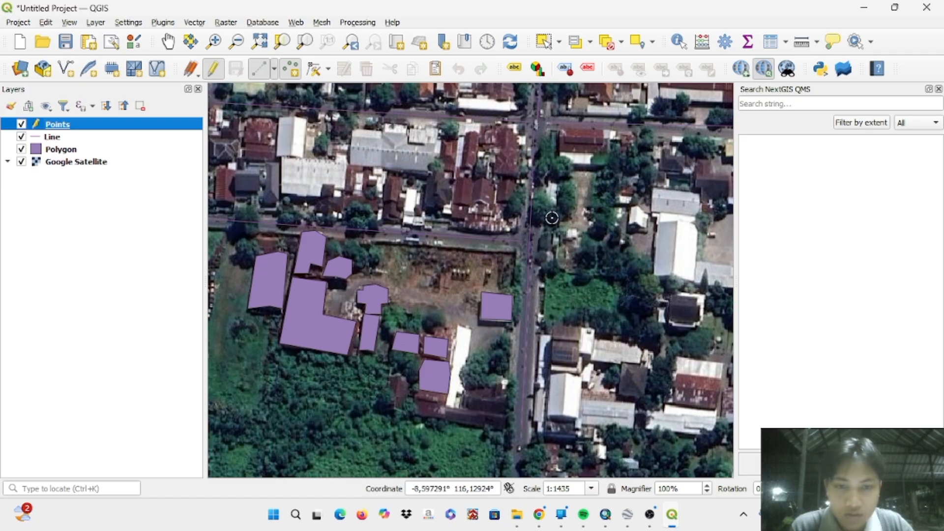
{"action": "left_click", "coordinate": [541, 208]}
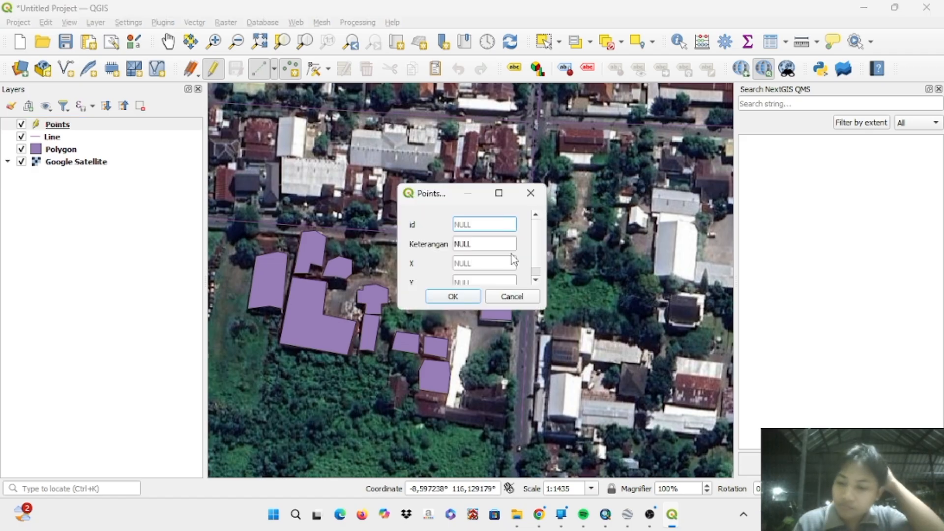
- Give the newly placed tree point the id 1 and the Keterangan Pohon Ketapang
{"action": "type", "text": "1"}
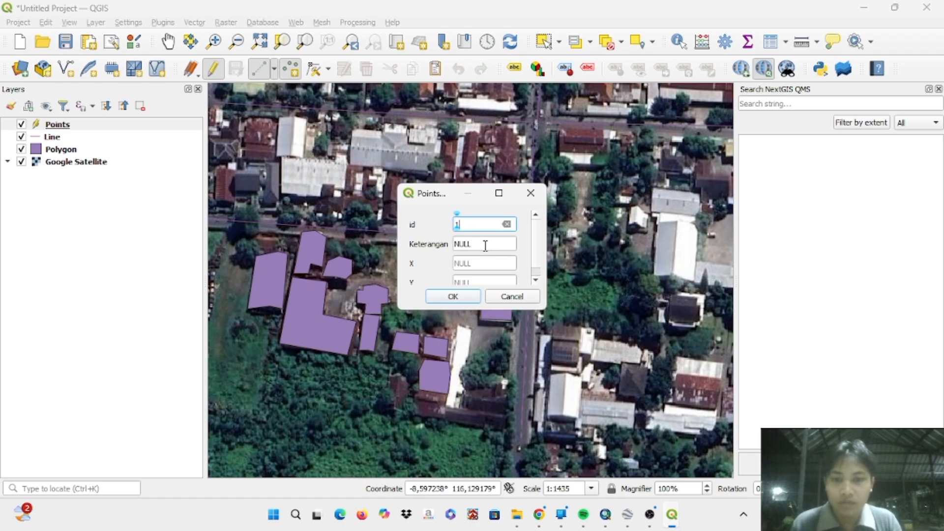
{"action": "left_click", "coordinate": [467, 243]}
{"action": "type", "text": "Poho"}
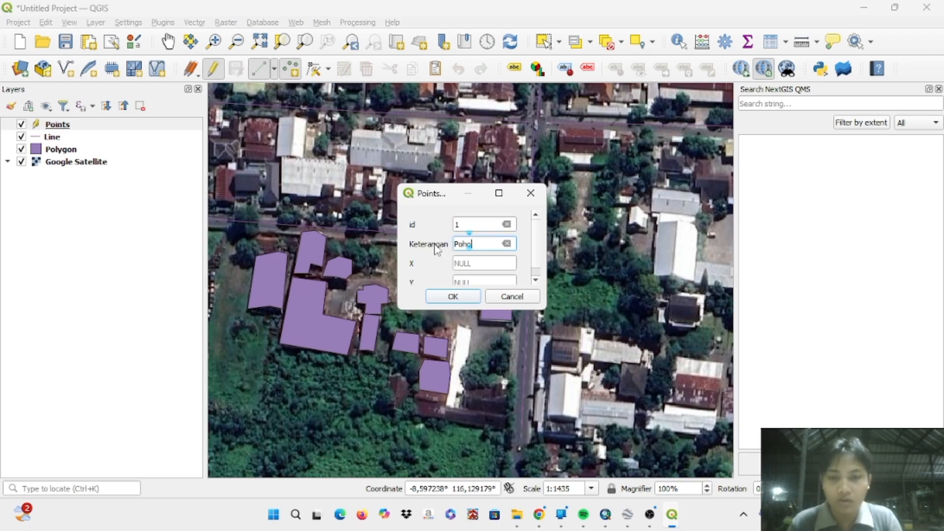
{"action": "type", "text": "n Ketapang"}
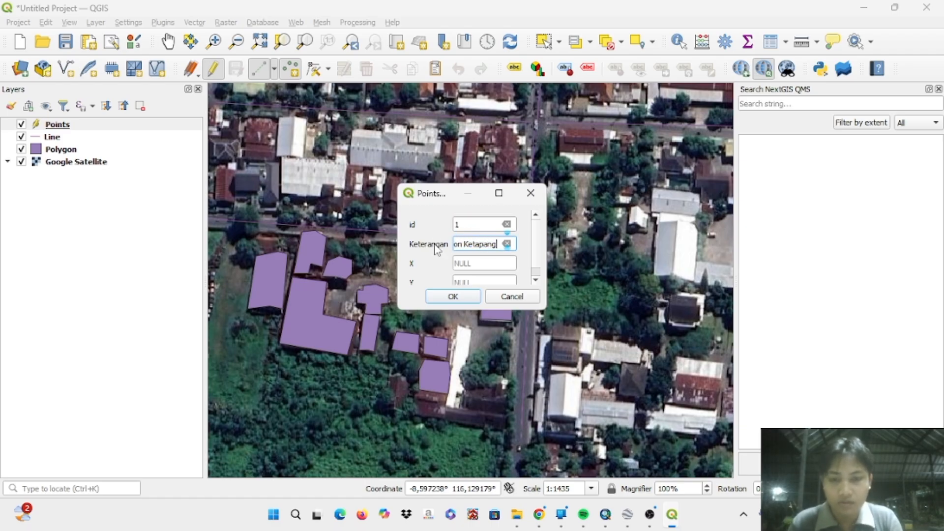
{"action": "key", "text": "Return"}
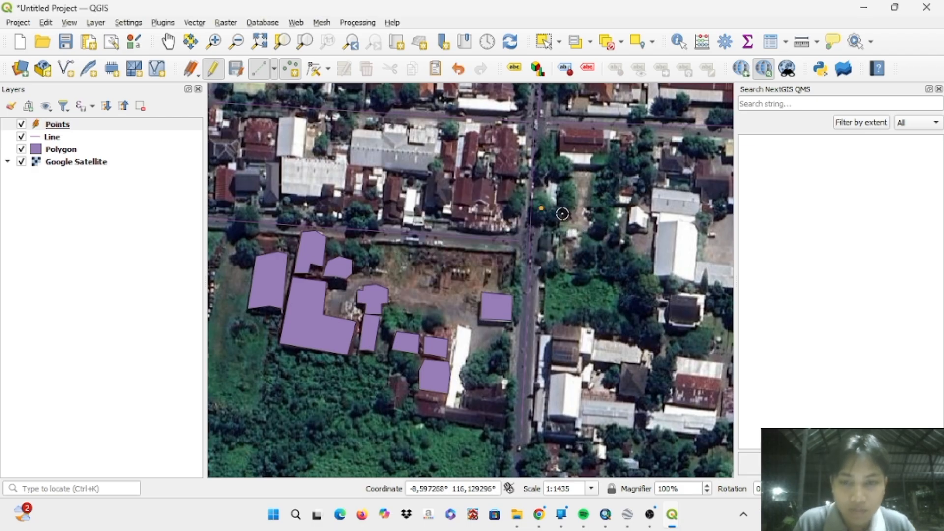
- Place a point on the tree just east of point 1 with id 2 and Keterangan Pohon Damar
{"action": "scroll", "coordinate": [562, 214], "scroll_direction": "up", "scroll_amount": 1}
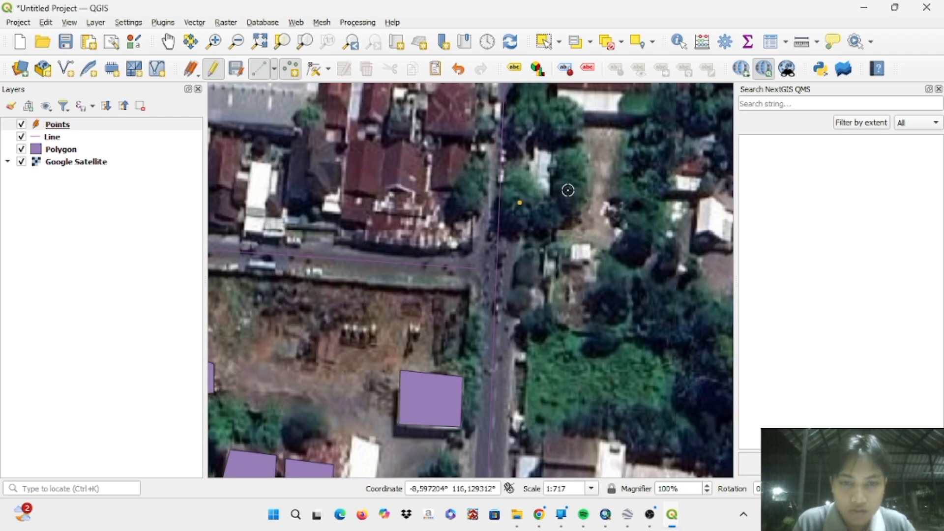
{"action": "left_click", "coordinate": [569, 191]}
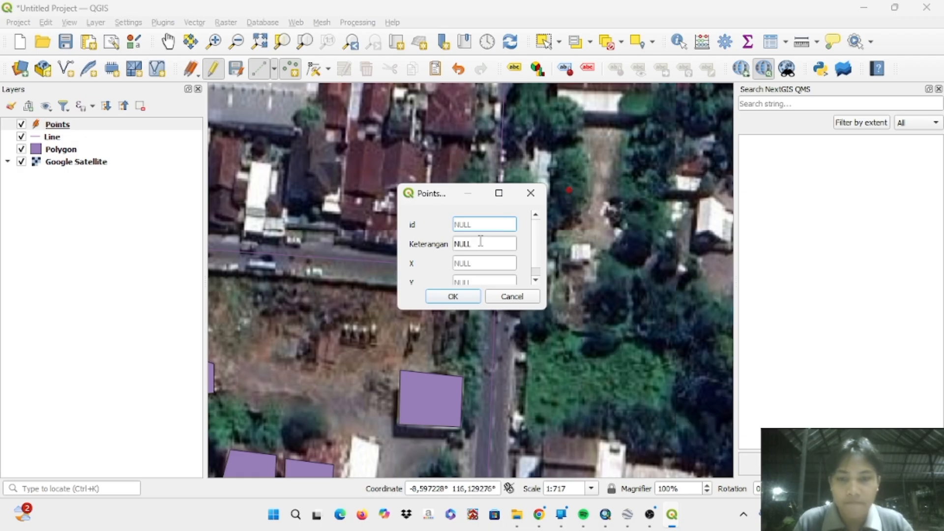
{"action": "type", "text": "2"}
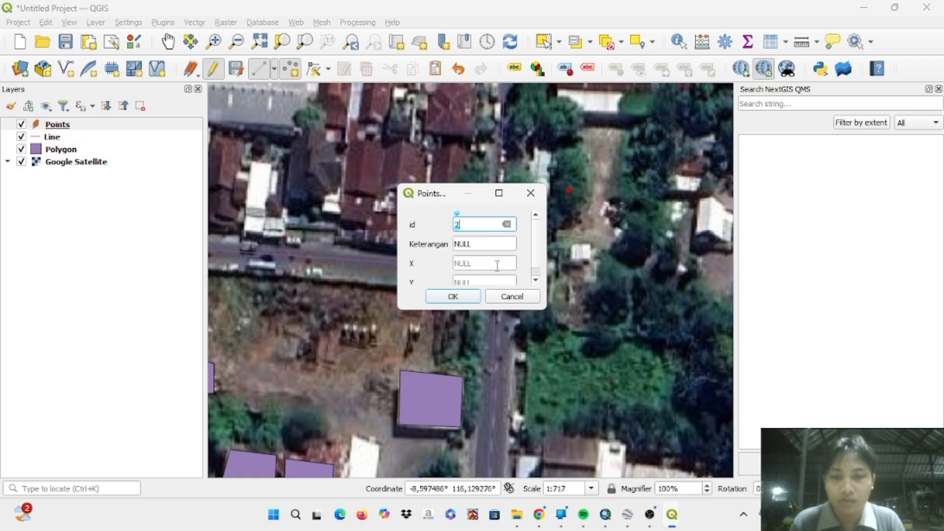
{"action": "left_click", "coordinate": [461, 245]}
{"action": "type", "text": "P"}
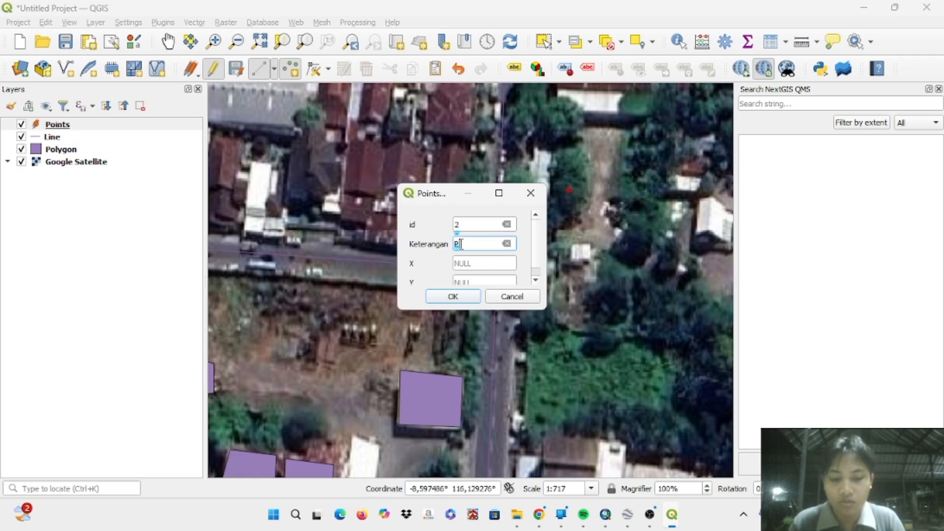
{"action": "type", "text": "ohon Damar"}
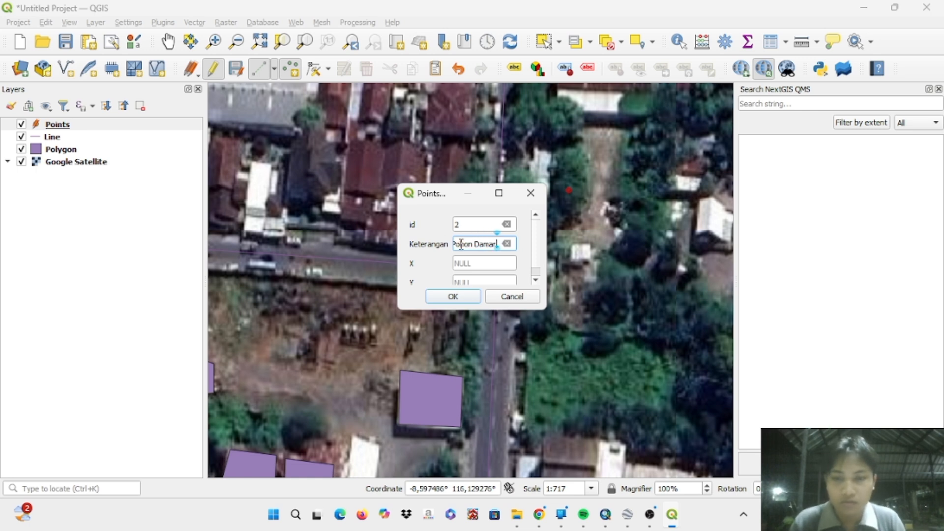
{"action": "key", "text": "Return"}
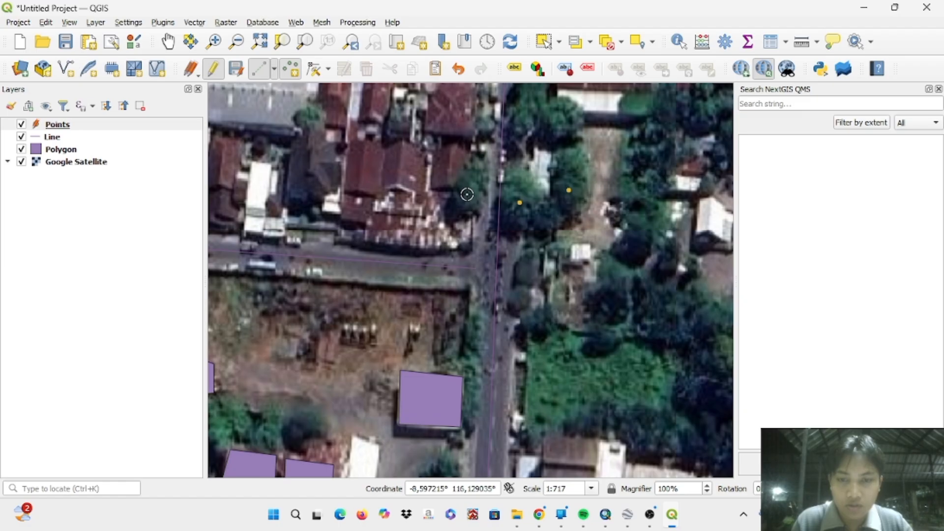
- Place a point on the tree just west of the main road, opposite point 1, with id 3 and Keterangan Pohon Mangga
{"action": "left_click", "coordinate": [466, 194]}
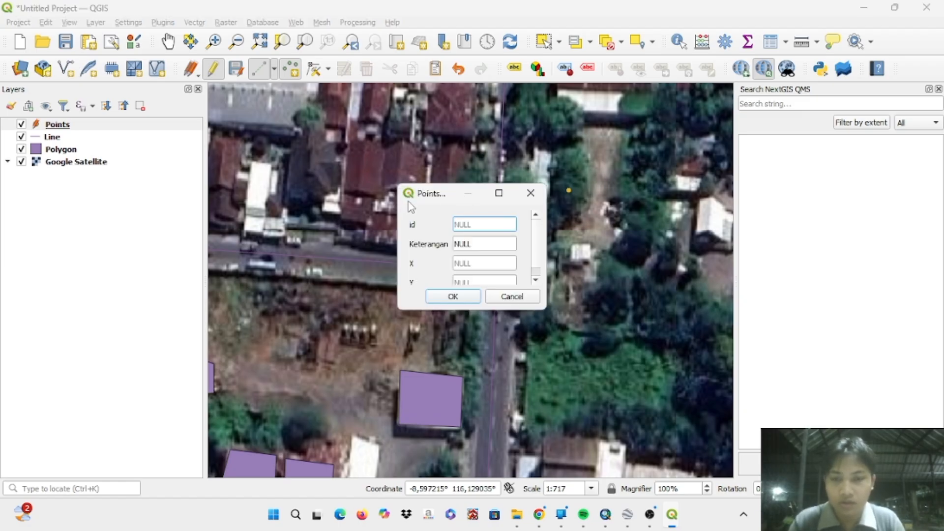
{"action": "type", "text": "3"}
{"action": "left_click", "coordinate": [467, 241]}
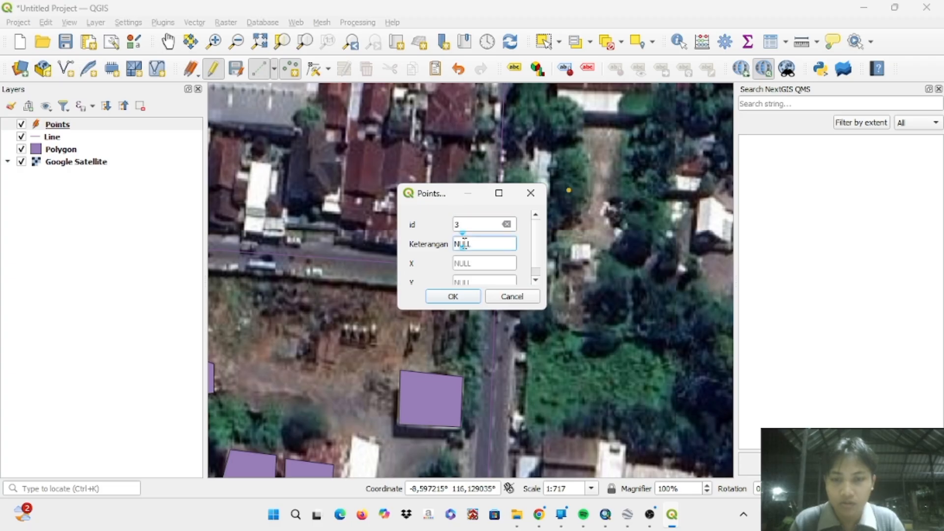
{"action": "type", "text": "Pohon Mangga"}
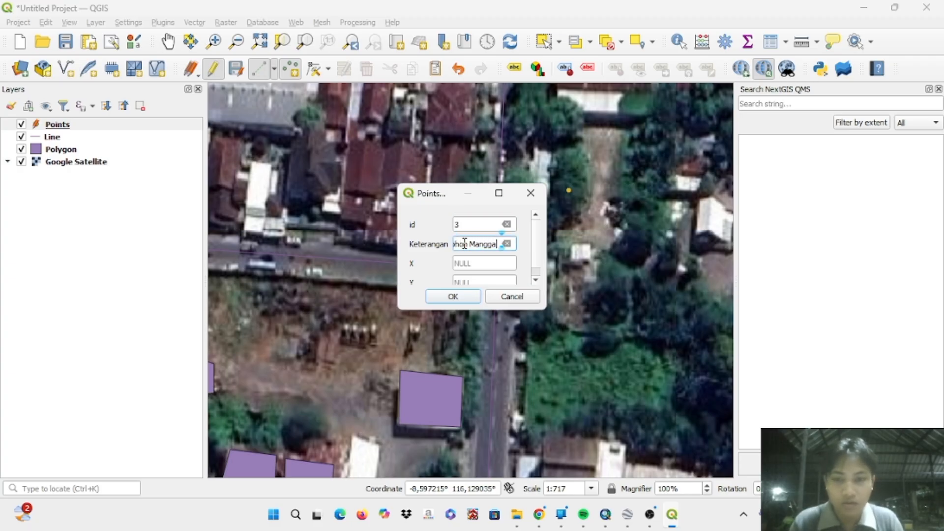
{"action": "key", "text": "Return"}
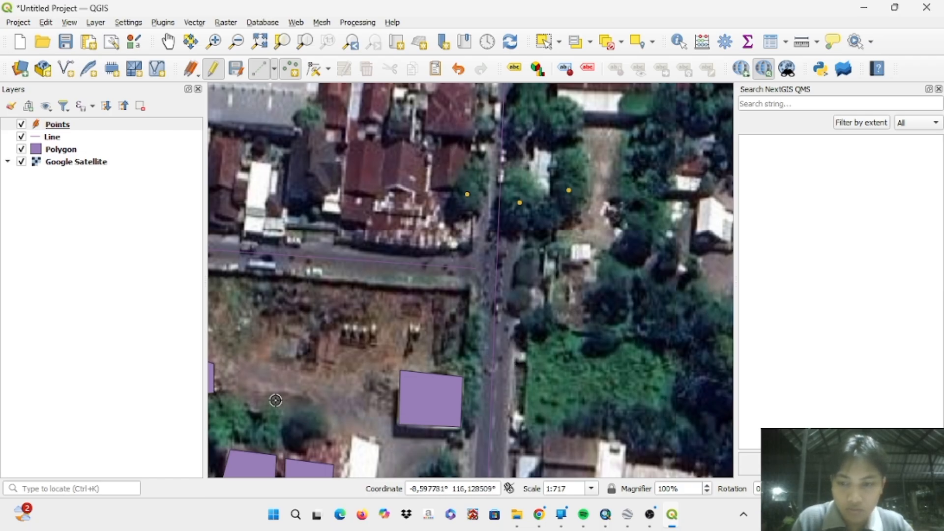
- Place a point on the westernmost tree north of the two small building polygons, with id 4 and Keterangan Pohon Jambu
{"action": "scroll", "coordinate": [266, 410], "scroll_direction": "down", "scroll_amount": 1}
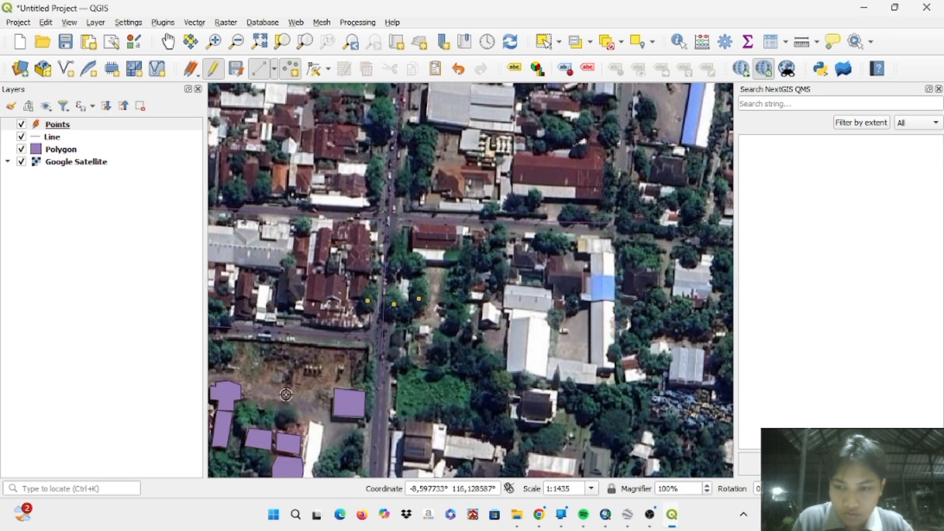
{"action": "scroll", "coordinate": [236, 419], "scroll_direction": "down", "scroll_amount": 1}
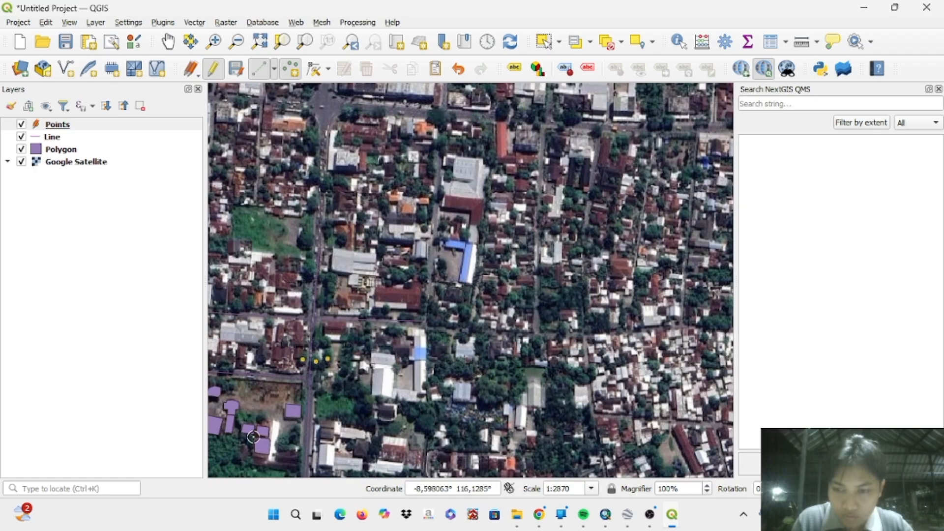
{"action": "scroll", "coordinate": [225, 450], "scroll_direction": "up", "scroll_amount": 3}
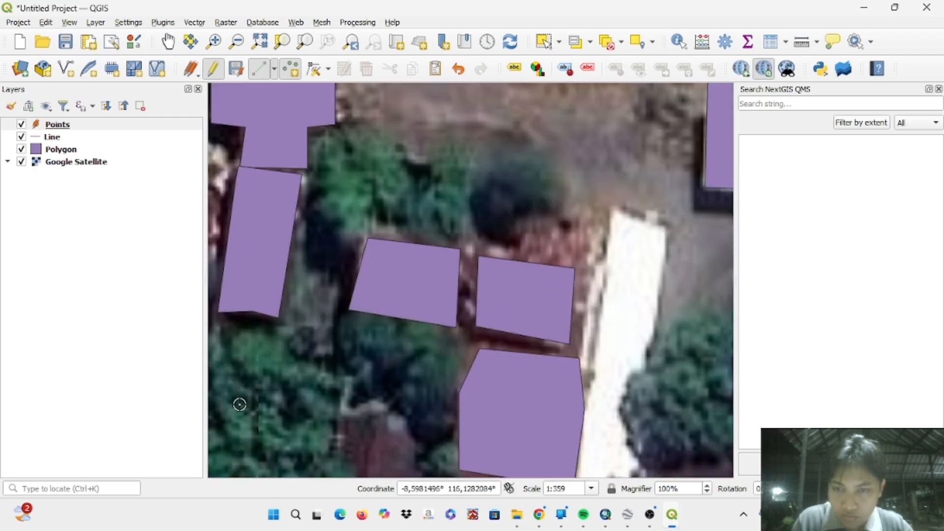
{"action": "scroll", "coordinate": [228, 417], "scroll_direction": "down", "scroll_amount": 1}
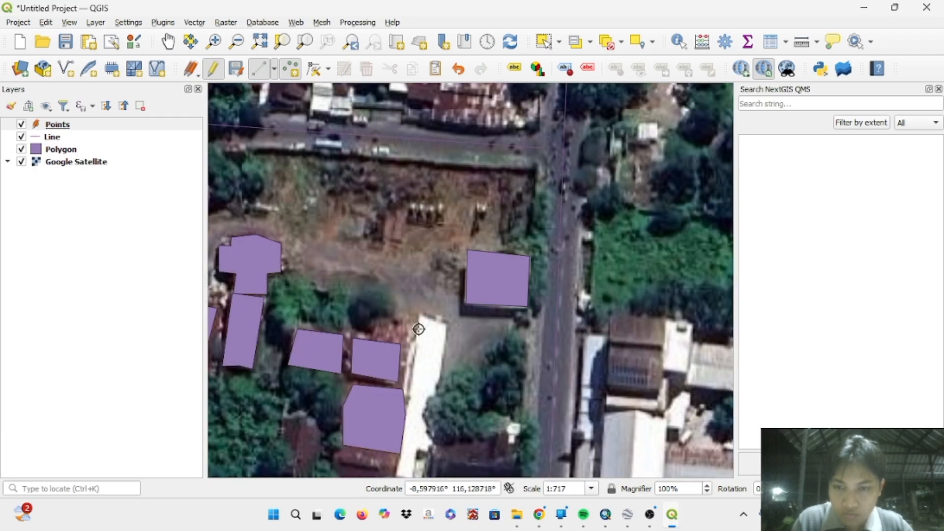
{"action": "scroll", "coordinate": [414, 330], "scroll_direction": "down", "scroll_amount": 1}
{"action": "scroll", "coordinate": [251, 405], "scroll_direction": "up", "scroll_amount": 1}
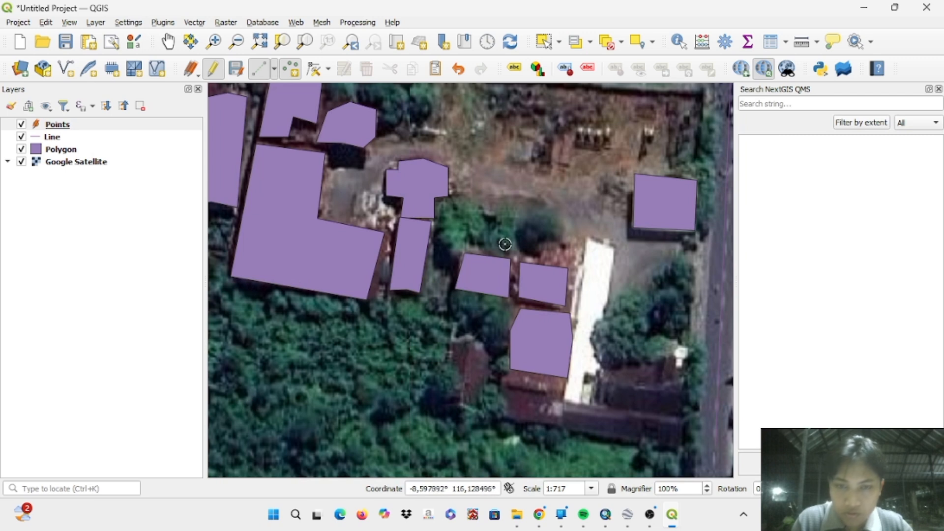
{"action": "left_click", "coordinate": [461, 223]}
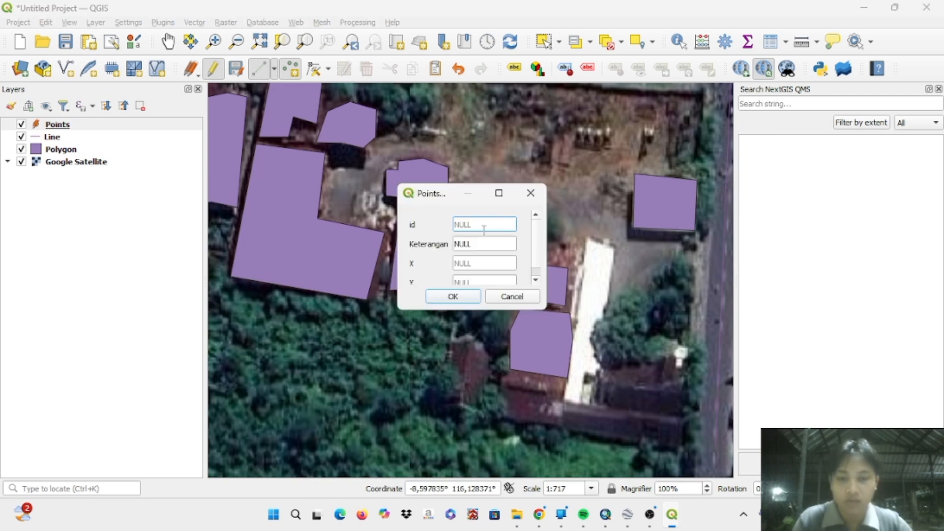
{"action": "type", "text": "4"}
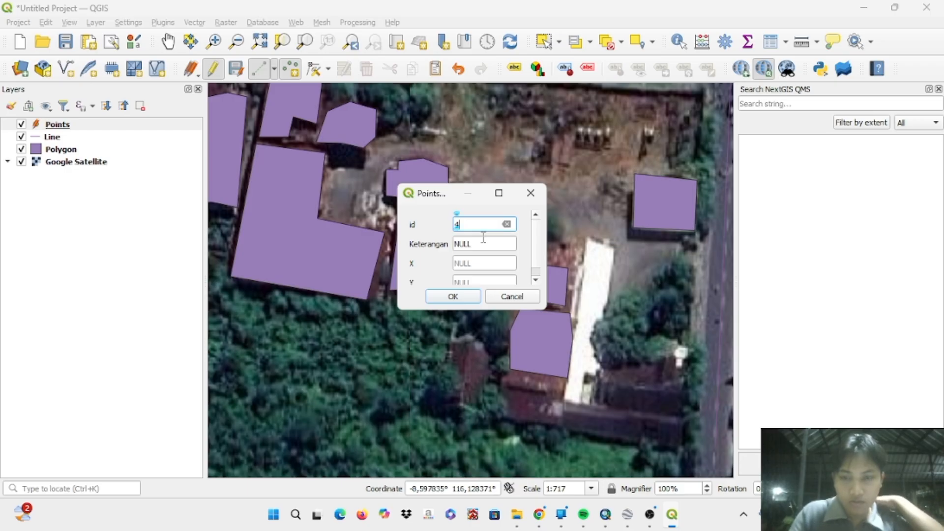
{"action": "left_click", "coordinate": [474, 244]}
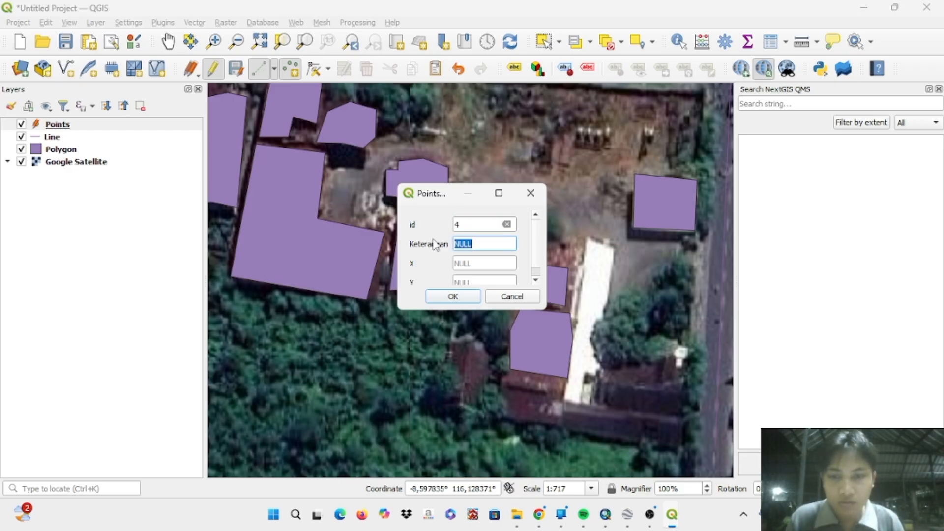
{"action": "type", "text": "Pohon J"}
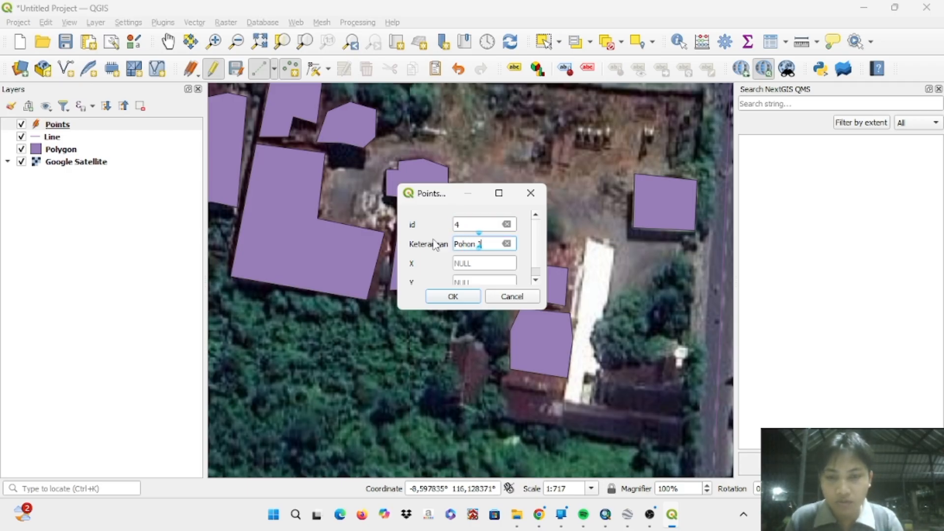
{"action": "type", "text": "ambu"}
{"action": "key", "text": "Return"}
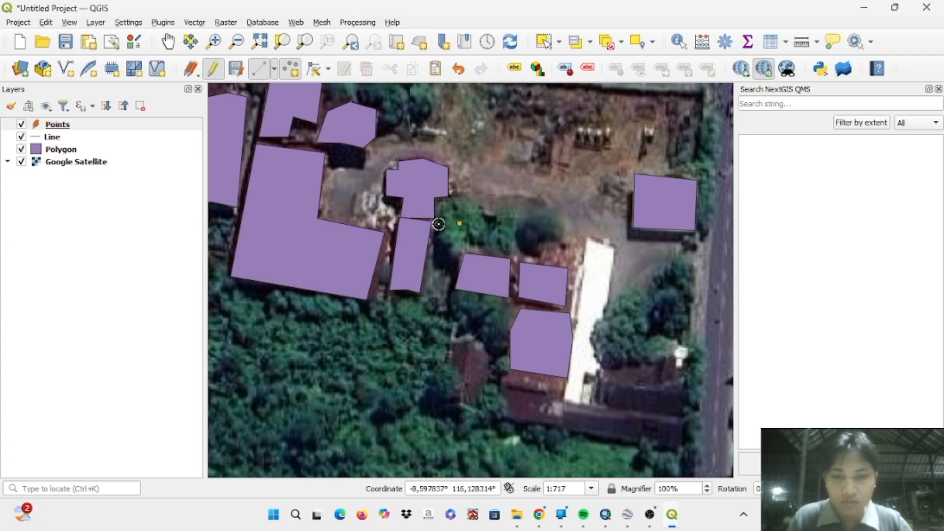
- Place a point on the middle tree, just east of point 4, with id 5 and Keterangan Pohon Manggis
{"action": "left_click", "coordinate": [501, 232]}
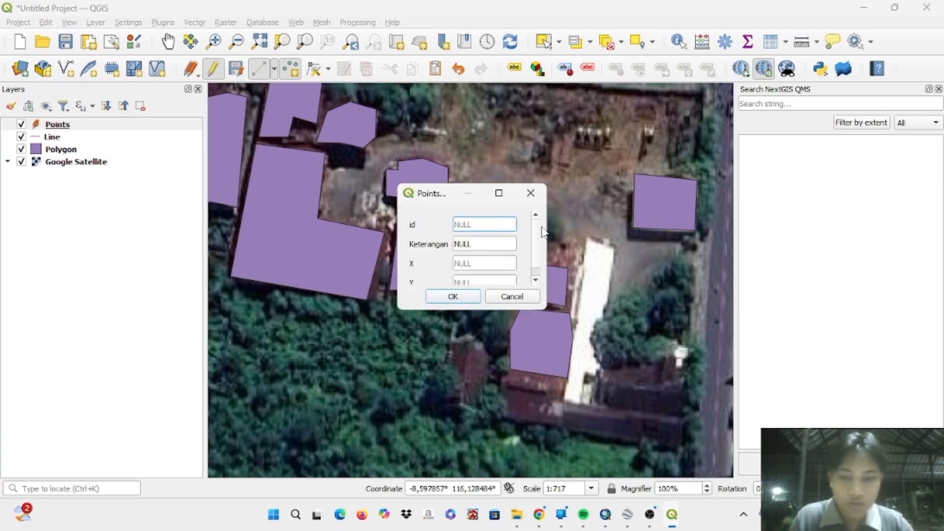
{"action": "type", "text": "5"}
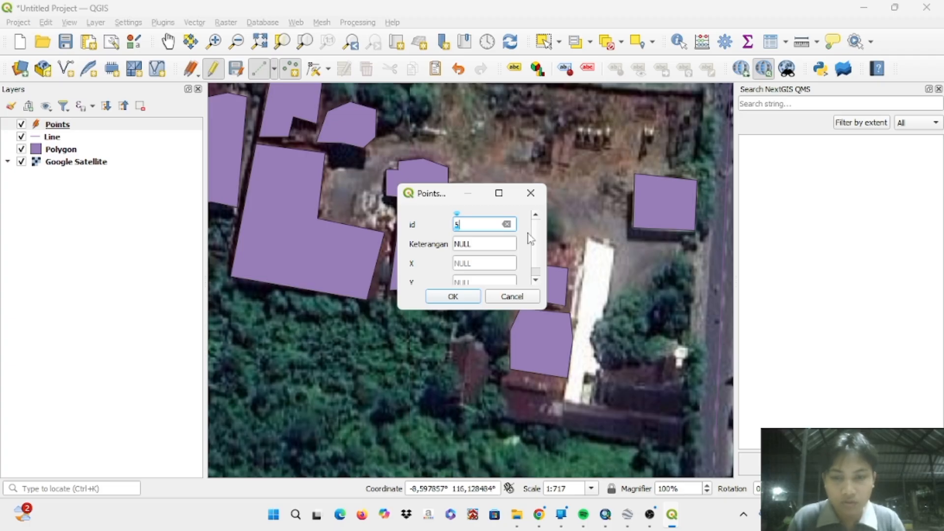
{"action": "left_click", "coordinate": [481, 245]}
{"action": "type", "text": "Pohon"}
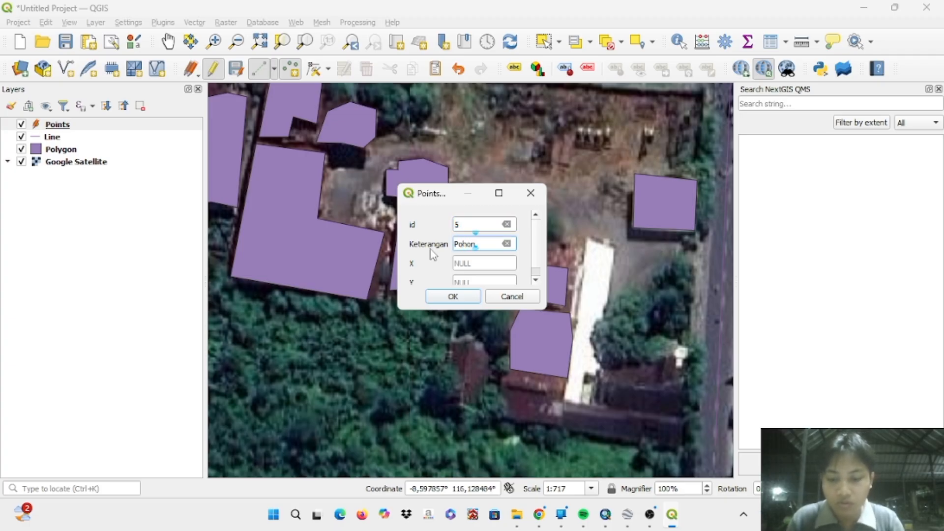
{"action": "type", "text": " Manggis"}
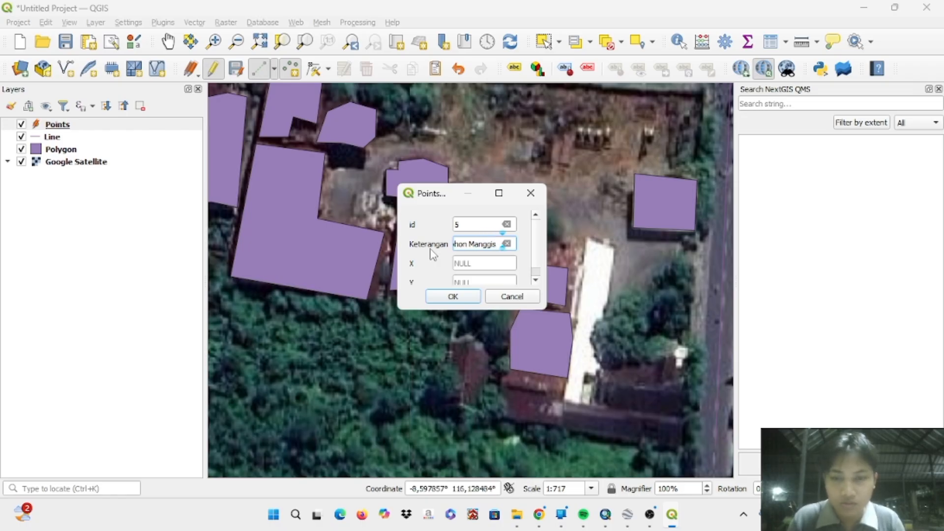
{"action": "key", "text": "Return"}
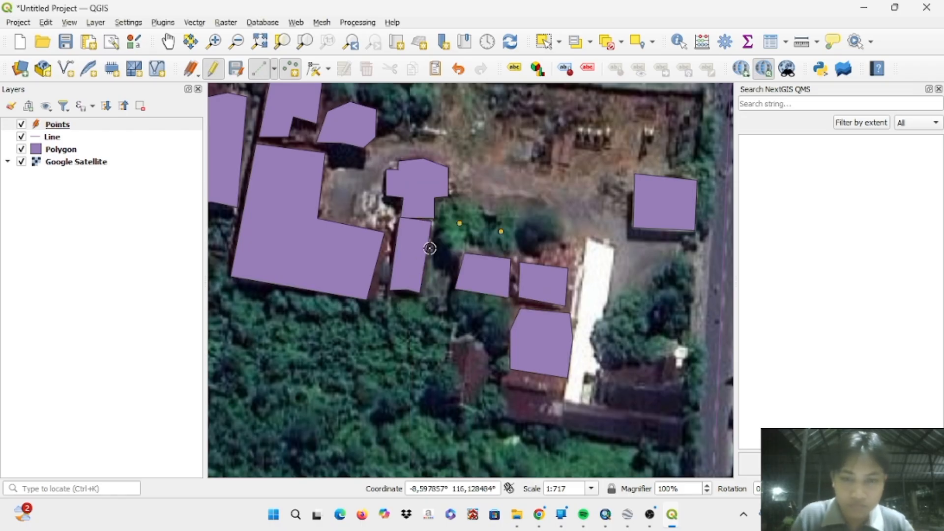
- Place a point on the dark tree just east of point 5 with id 6 and Keterangan Pohon Cemara
{"action": "left_click", "coordinate": [540, 229]}
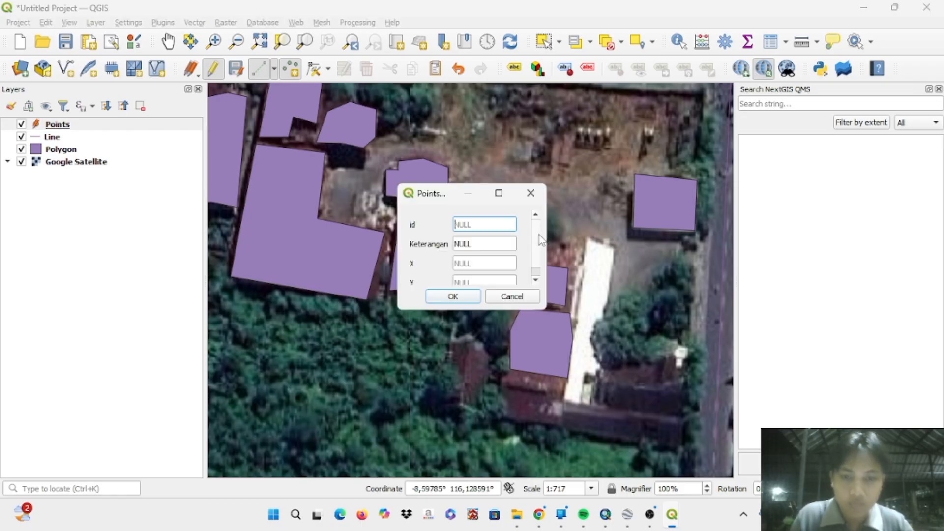
{"action": "type", "text": "6"}
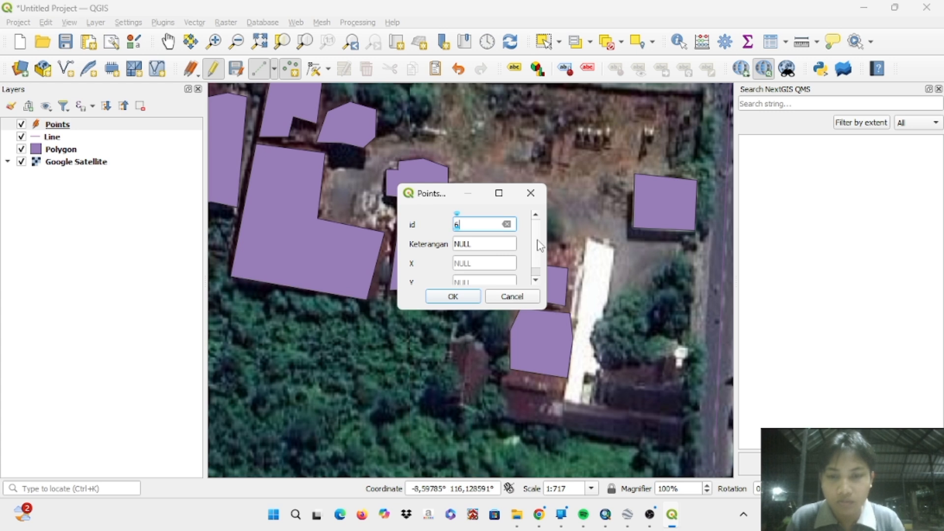
{"action": "left_click", "coordinate": [474, 244]}
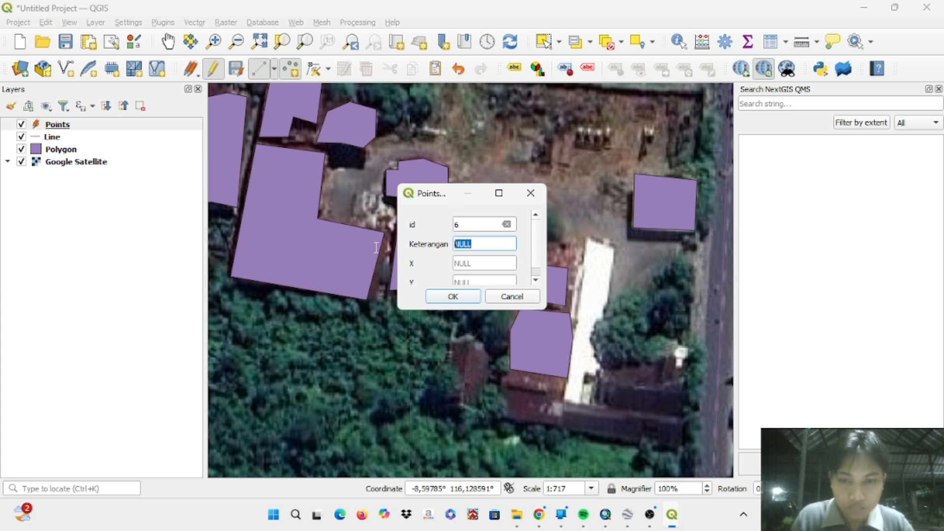
{"action": "type", "text": "Po"}
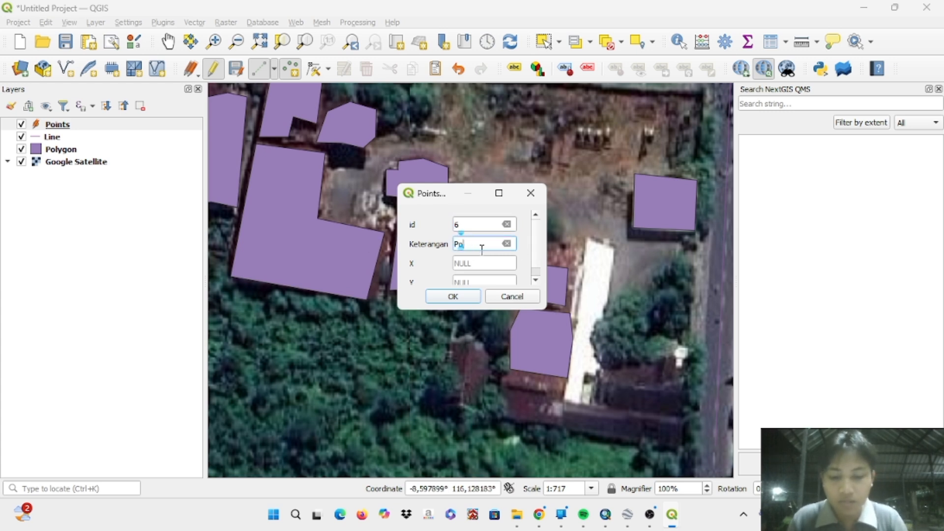
{"action": "type", "text": "hon Gemara"}
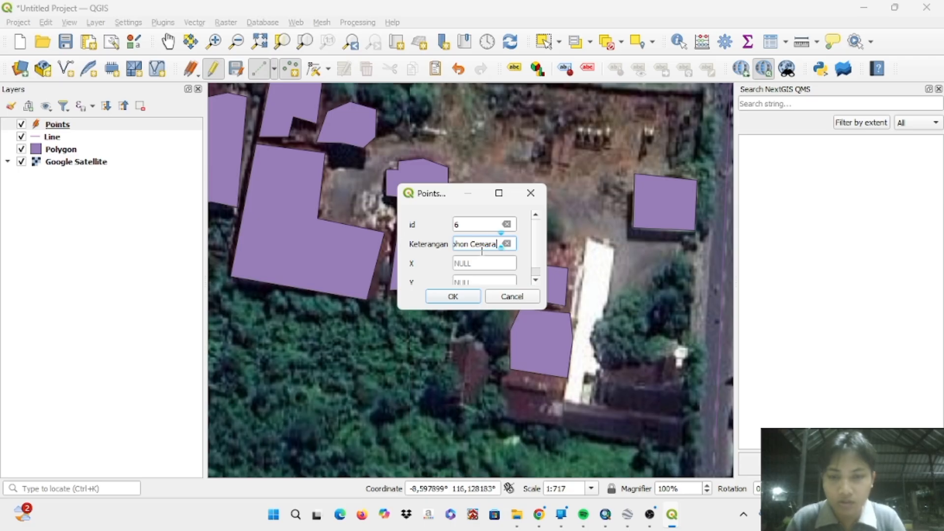
{"action": "left_click", "coordinate": [471, 295]}
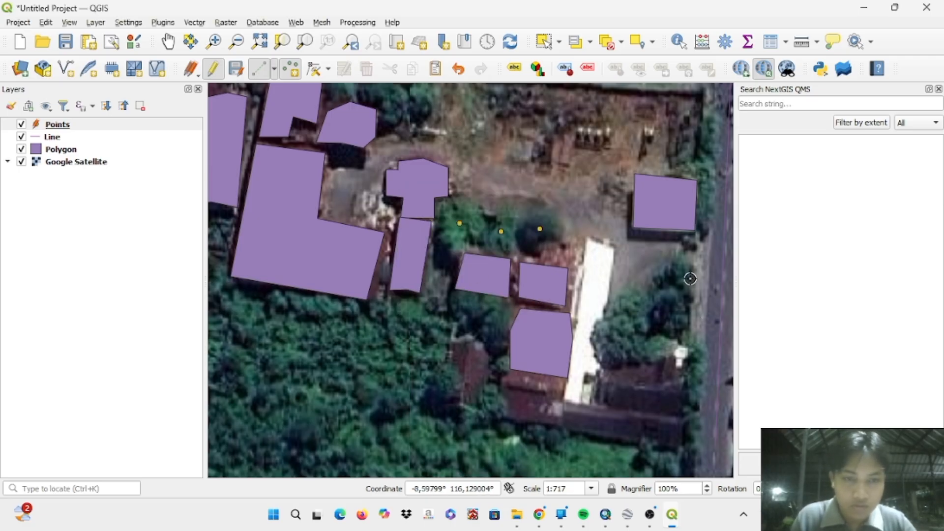
- Place a point on the large tree along the road north of the building polygons, with id 8 and Keterangan Pohon Trembesi
{"action": "scroll", "coordinate": [536, 198], "scroll_direction": "up", "scroll_amount": 1}
{"action": "scroll", "coordinate": [530, 206], "scroll_direction": "down", "scroll_amount": 1}
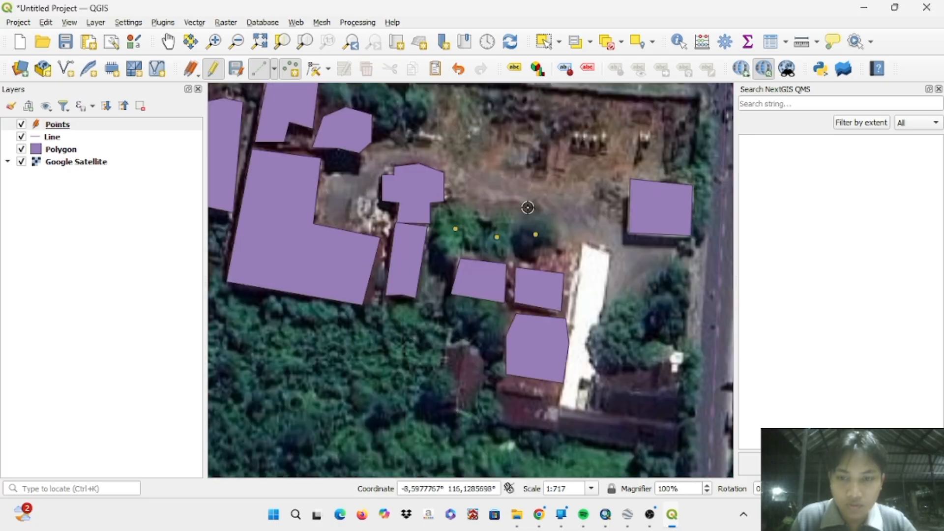
{"action": "scroll", "coordinate": [528, 208], "scroll_direction": "down", "scroll_amount": 1}
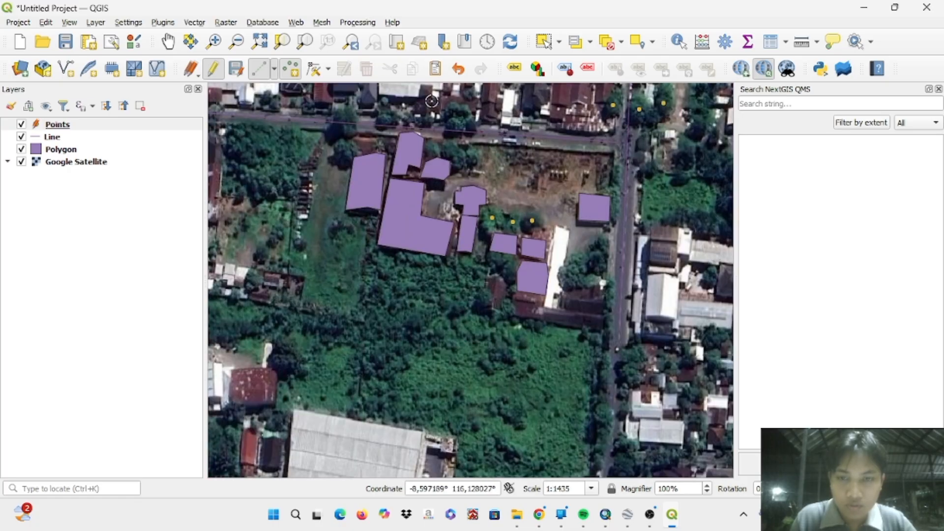
{"action": "scroll", "coordinate": [448, 105], "scroll_direction": "up", "scroll_amount": 1}
{"action": "scroll", "coordinate": [448, 104], "scroll_direction": "up", "scroll_amount": 1}
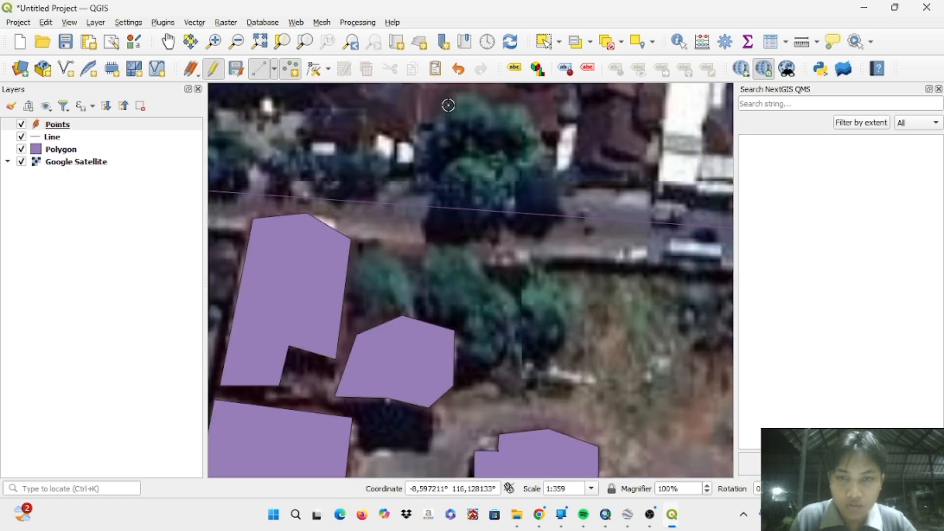
{"action": "left_click", "coordinate": [471, 197]}
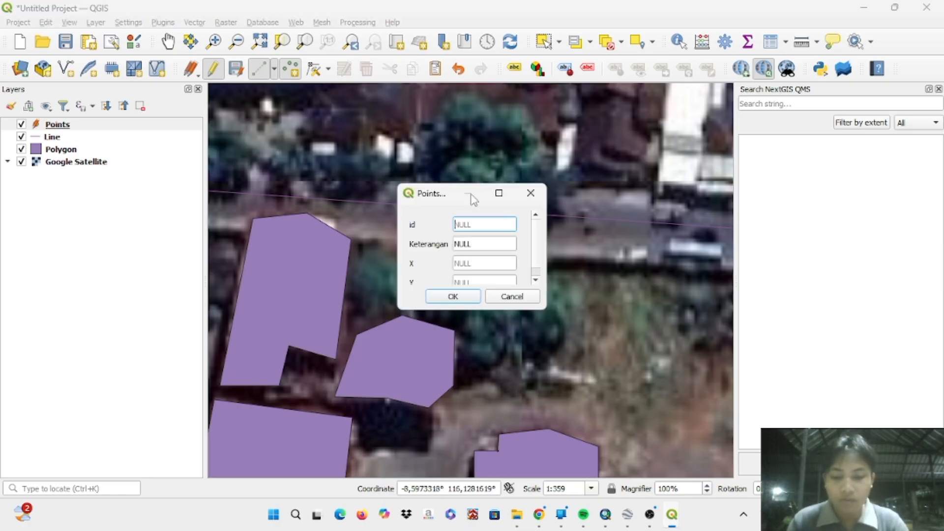
{"action": "type", "text": "8"}
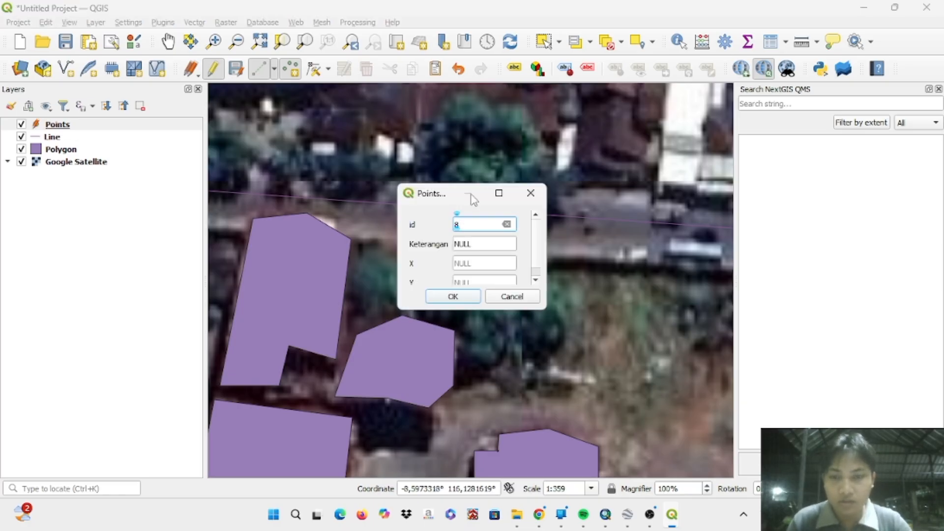
{"action": "left_click", "coordinate": [460, 244]}
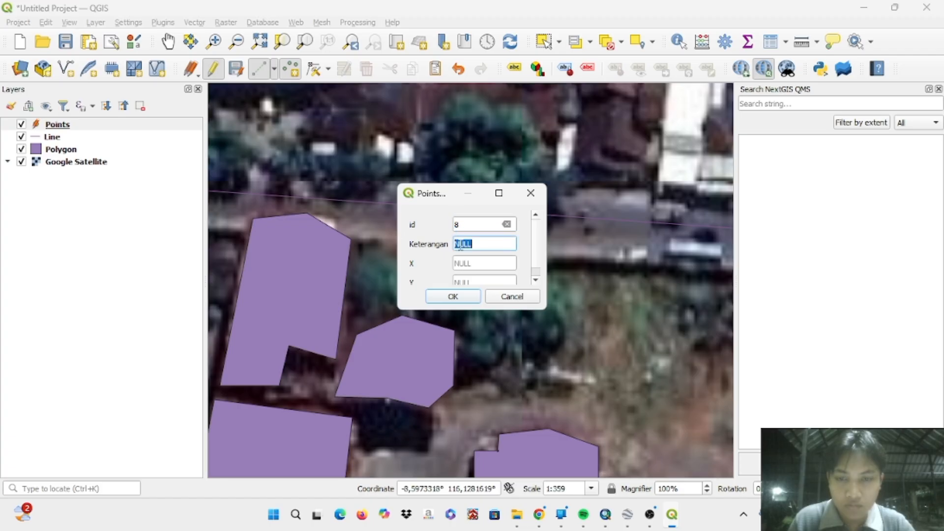
{"action": "type", "text": "Pohon"}
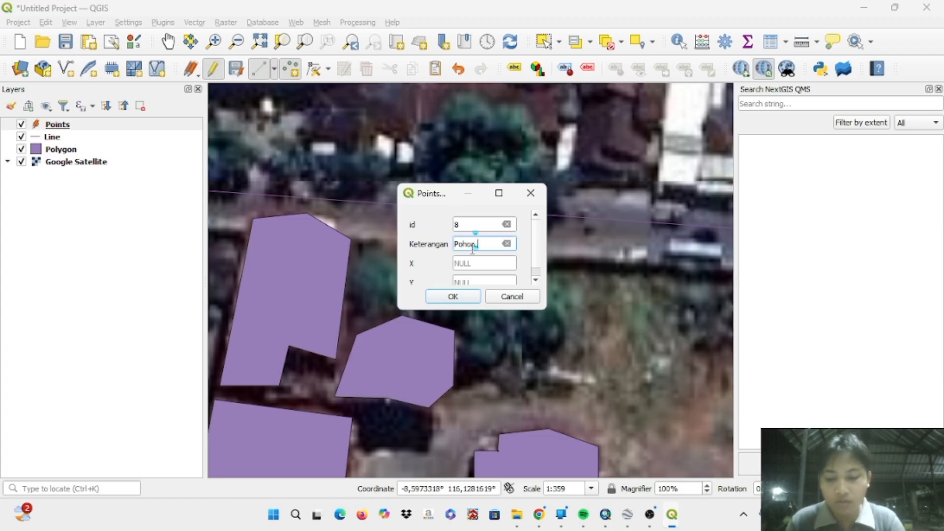
{"action": "type", "text": " Trembesi"}
{"action": "key", "text": "Return"}
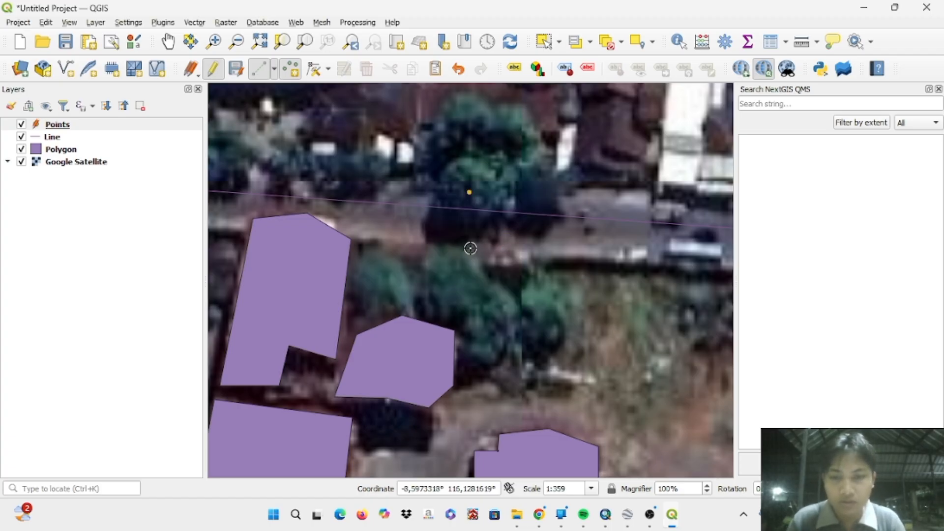
- Place a point on the tree just south of the road, below point 8, with id 9 and Keterangan Pohon Nyamplung
{"action": "scroll", "coordinate": [471, 248], "scroll_direction": "down", "scroll_amount": 2}
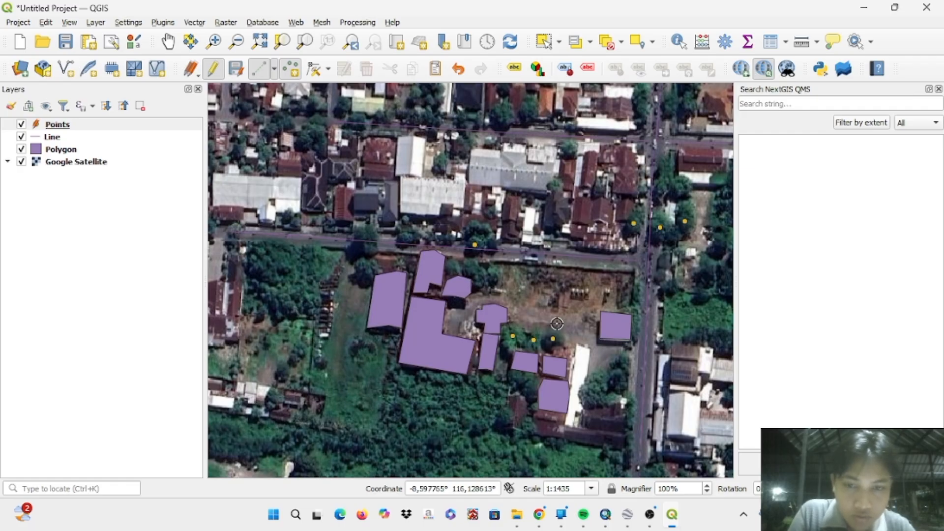
{"action": "scroll", "coordinate": [557, 323], "scroll_direction": "down", "scroll_amount": 1}
{"action": "scroll", "coordinate": [557, 324], "scroll_direction": "up", "scroll_amount": 1}
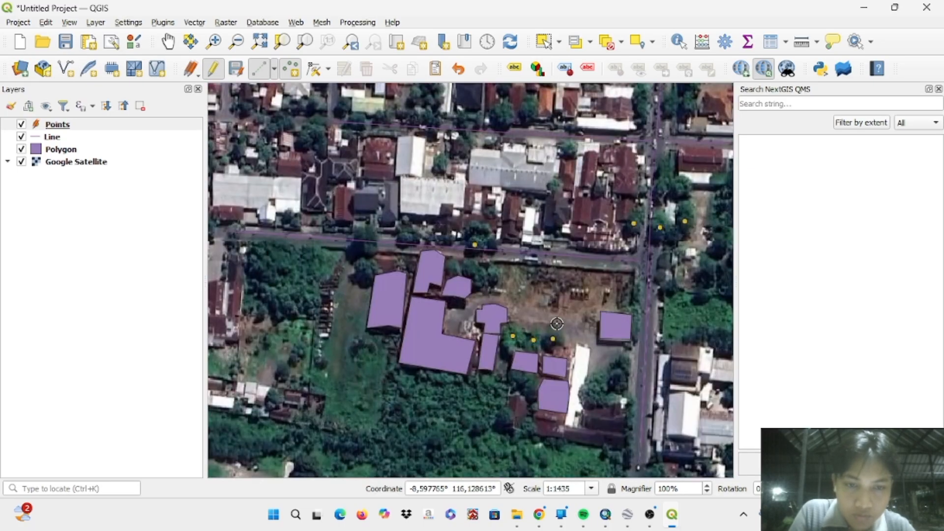
{"action": "scroll", "coordinate": [556, 323], "scroll_direction": "up", "scroll_amount": 1}
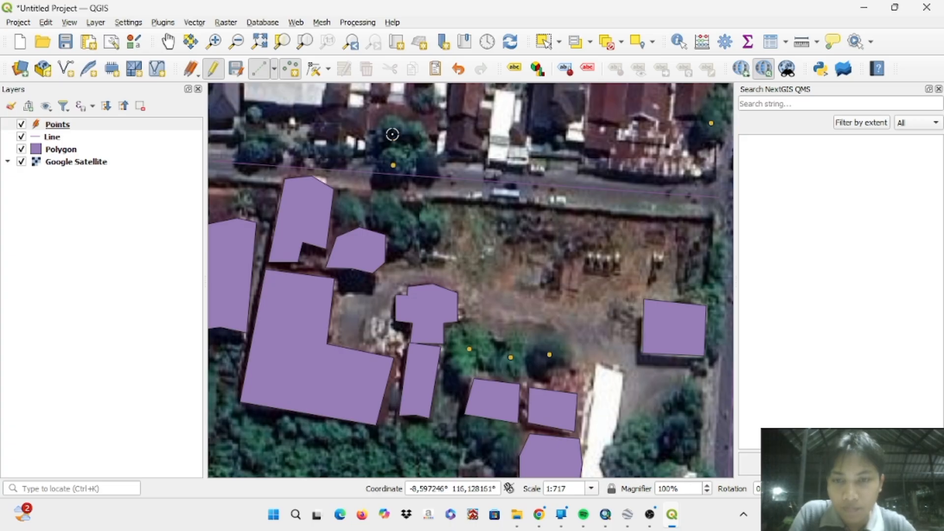
{"action": "left_click", "coordinate": [387, 213]}
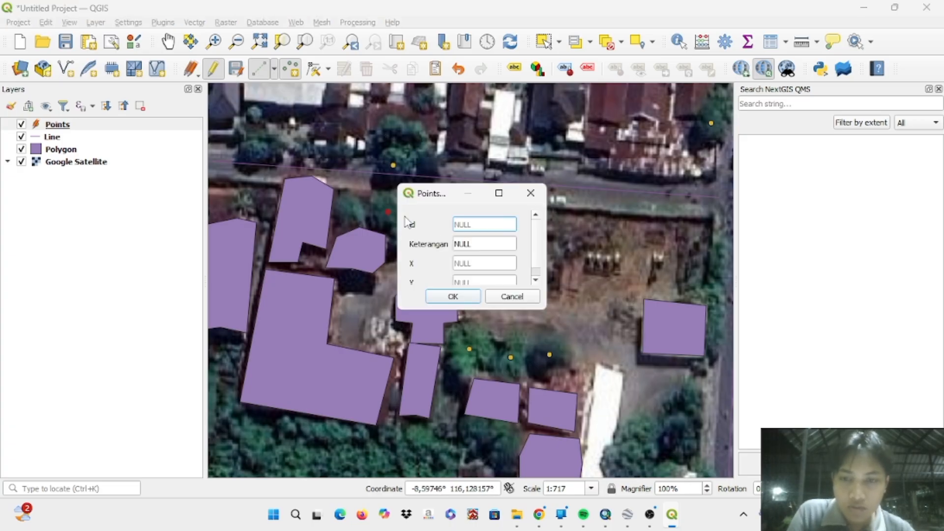
{"action": "type", "text": "9"}
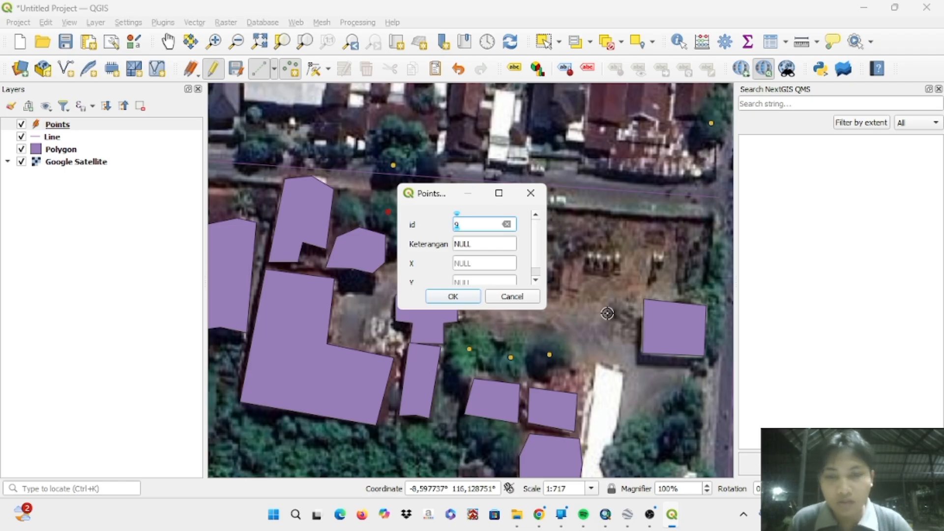
{"action": "left_click", "coordinate": [468, 242]}
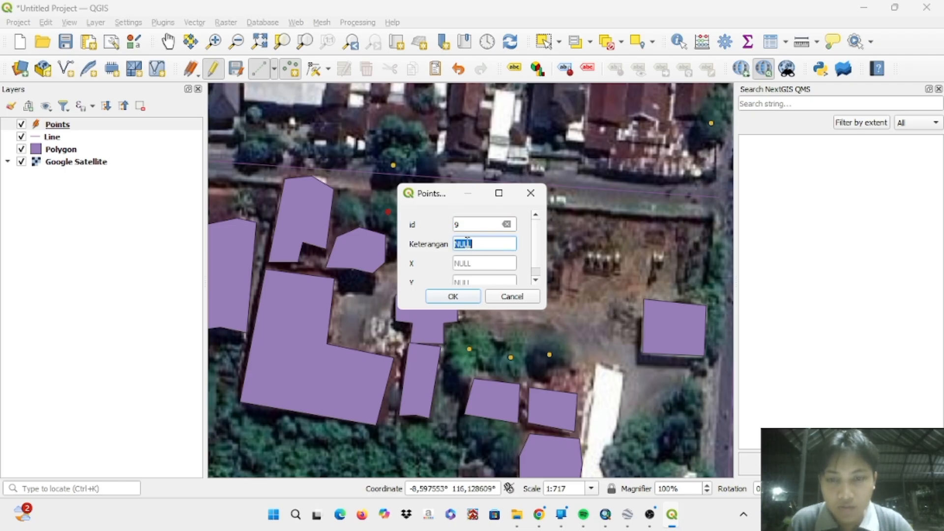
{"action": "type", "text": "Pohon"}
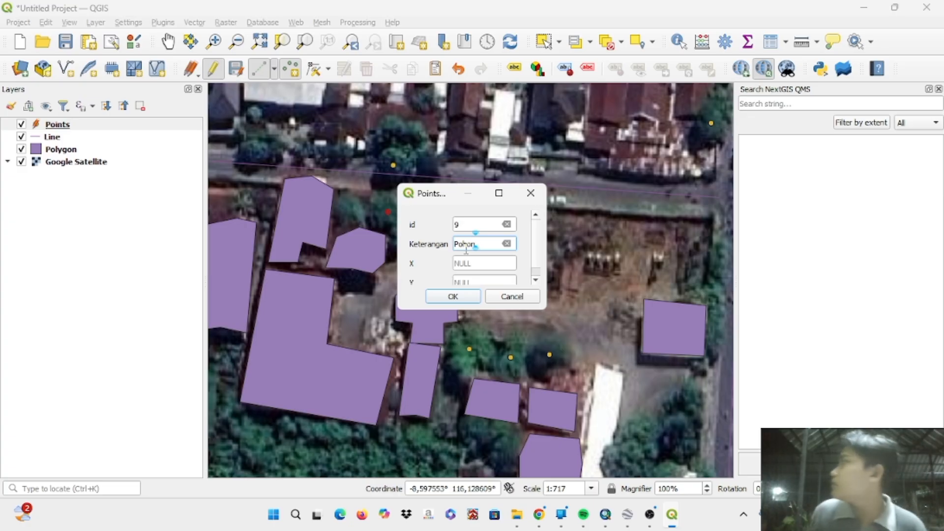
{"action": "type", "text": "Nyamplung"}
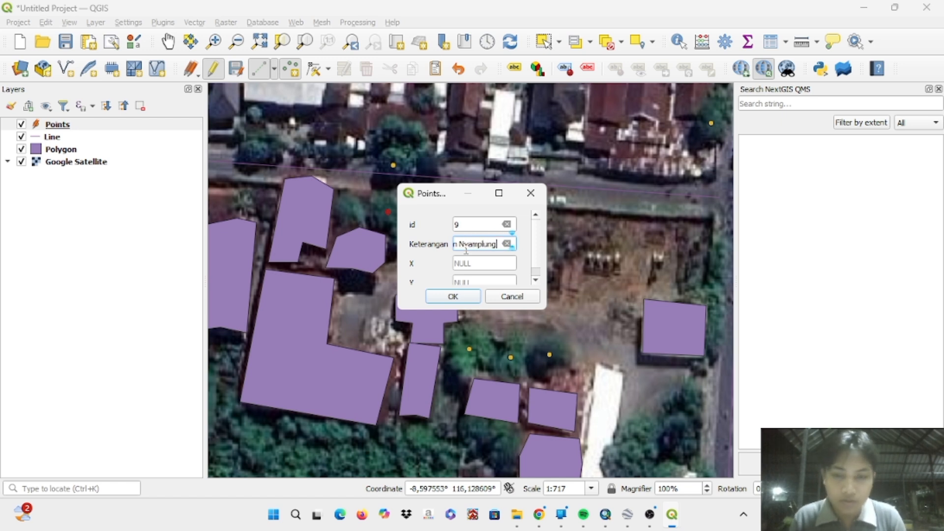
{"action": "key", "text": "Return"}
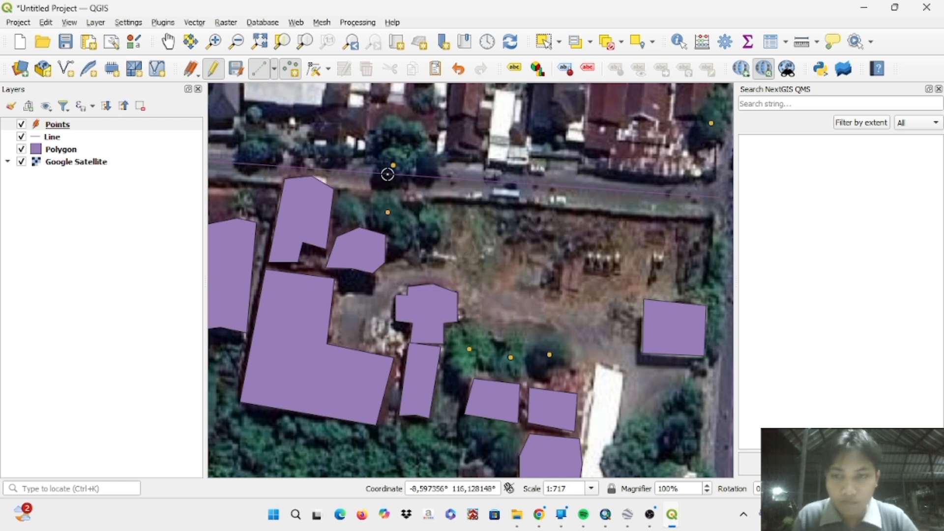
- Place a point on the tree north of the road, west of point 8, with id 10 and Keterangan Pohon Tabebuya
{"action": "left_click", "coordinate": [252, 151]}
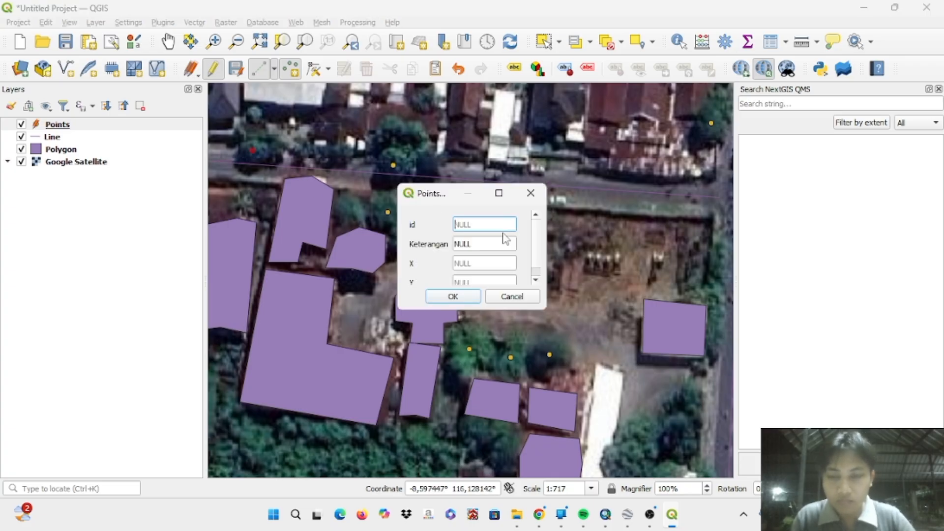
{"action": "type", "text": "10"}
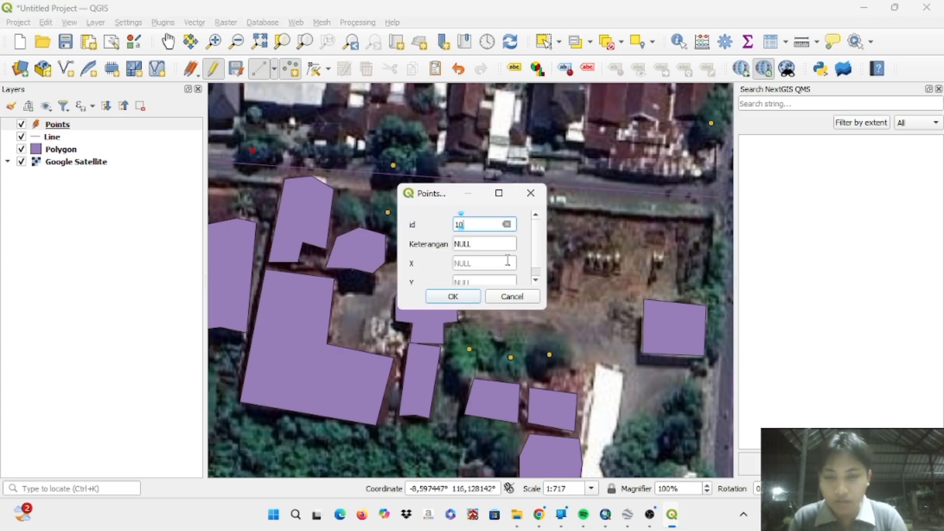
{"action": "left_click", "coordinate": [467, 244]}
{"action": "type", "text": "Po"}
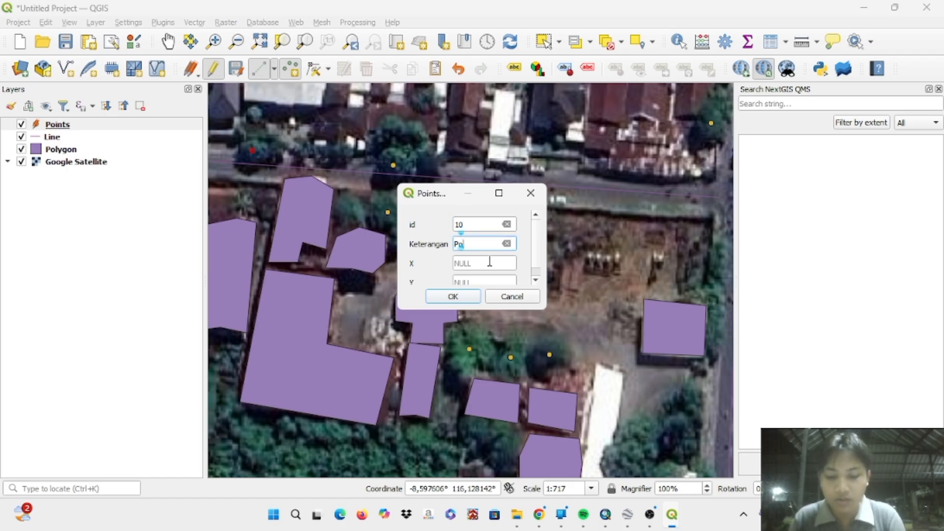
{"action": "type", "text": "hon Tabebuya"}
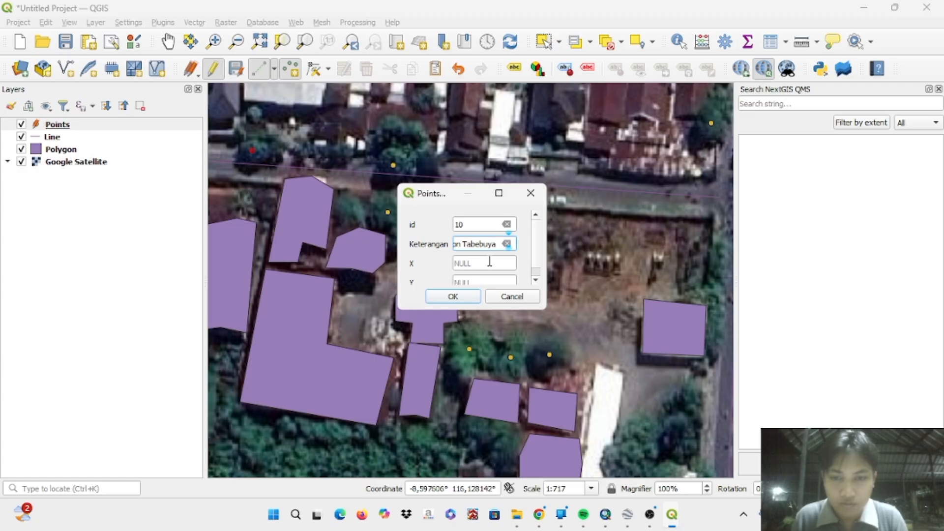
{"action": "key", "text": "Return"}
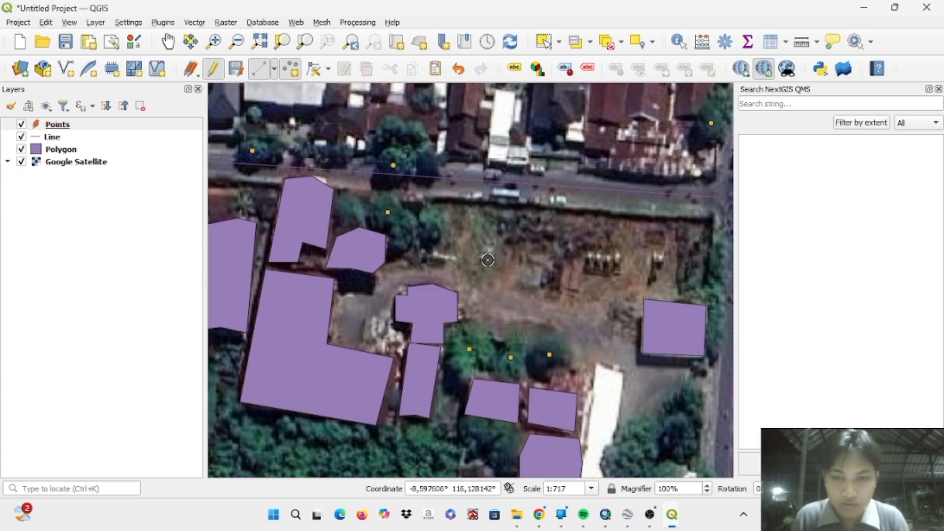
- Place a point on the tree just east of point 9 with id 11 and Keterangan Pohon Ketapang Kencana
{"action": "left_click", "coordinate": [431, 224]}
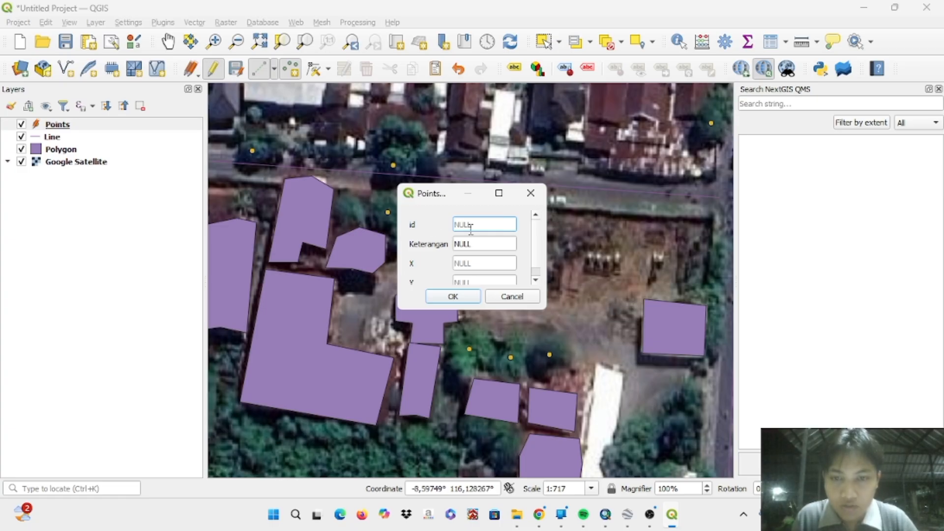
{"action": "type", "text": "11"}
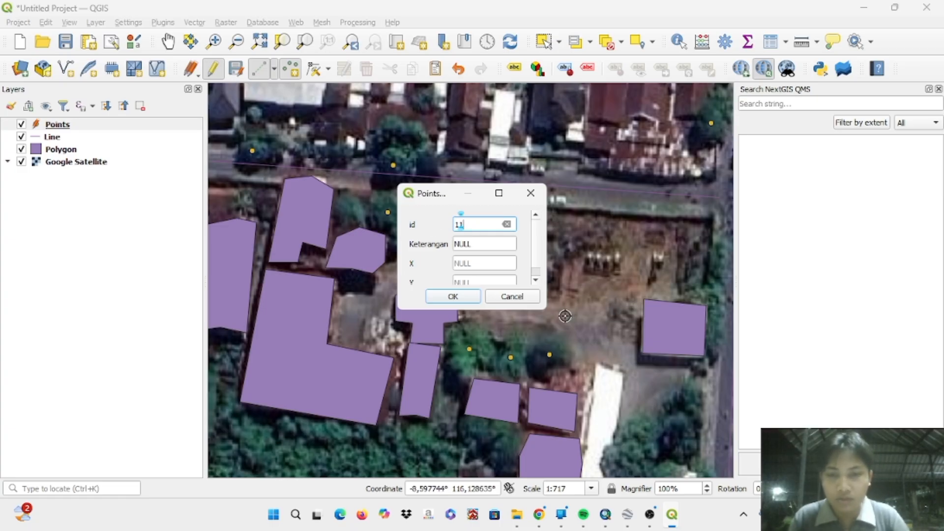
{"action": "left_click", "coordinate": [460, 243]}
{"action": "type", "text": "Pohon"}
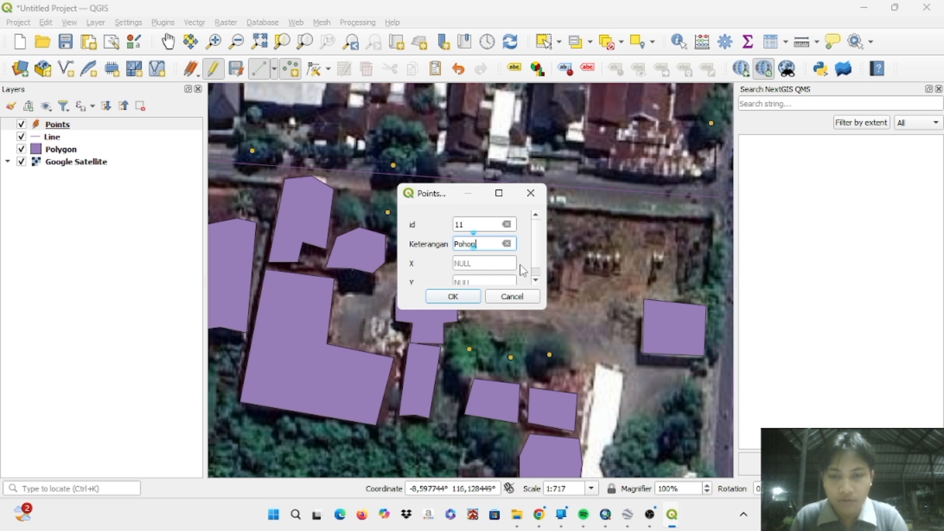
{"action": "type", "text": " Ketapang "}
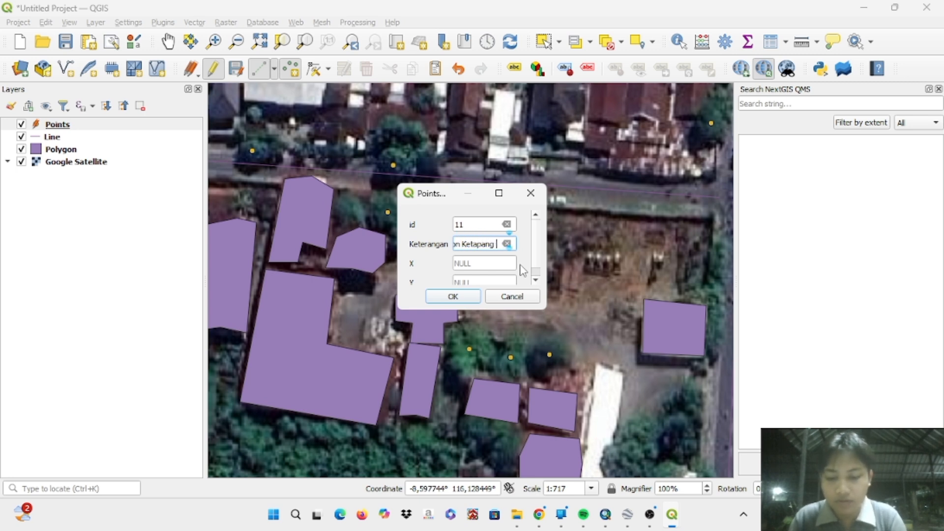
{"action": "type", "text": "Kencana"}
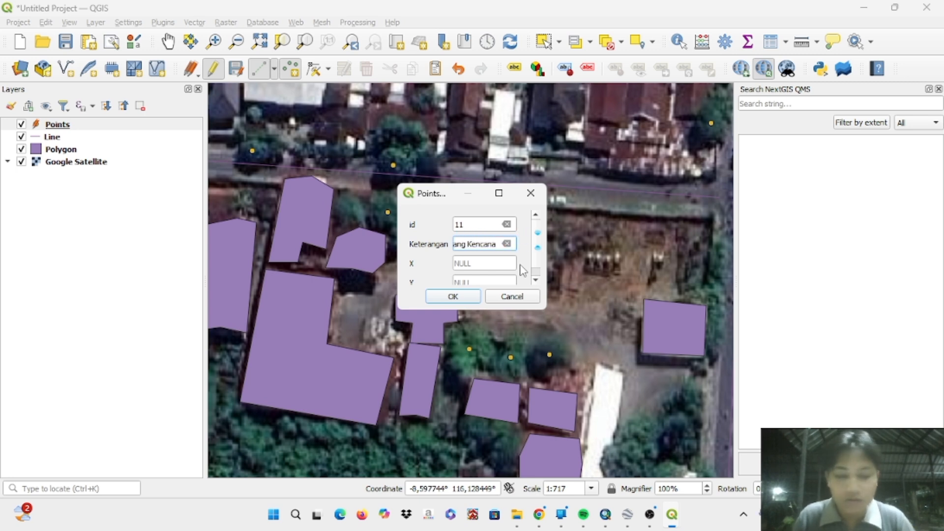
{"action": "key", "text": "Return"}
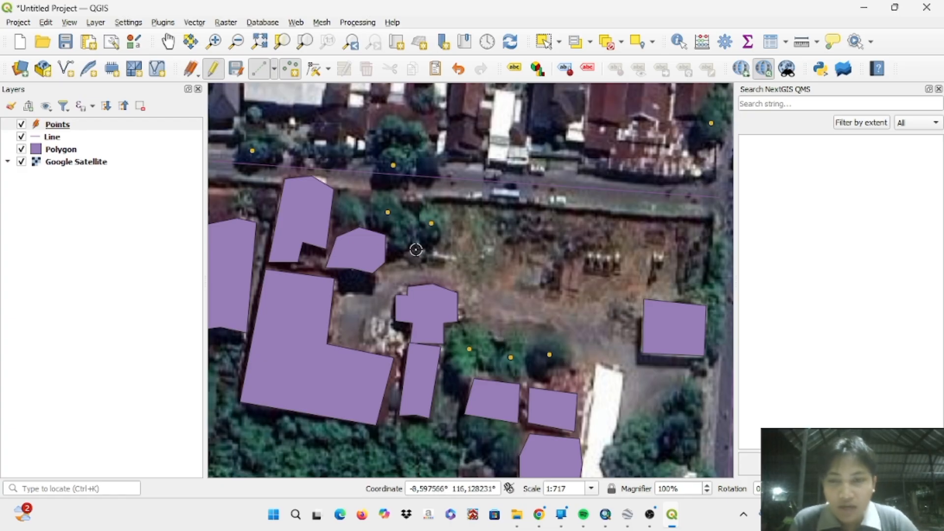
- Stop editing the Points layer and save its changes
{"action": "left_click", "coordinate": [222, 70]}
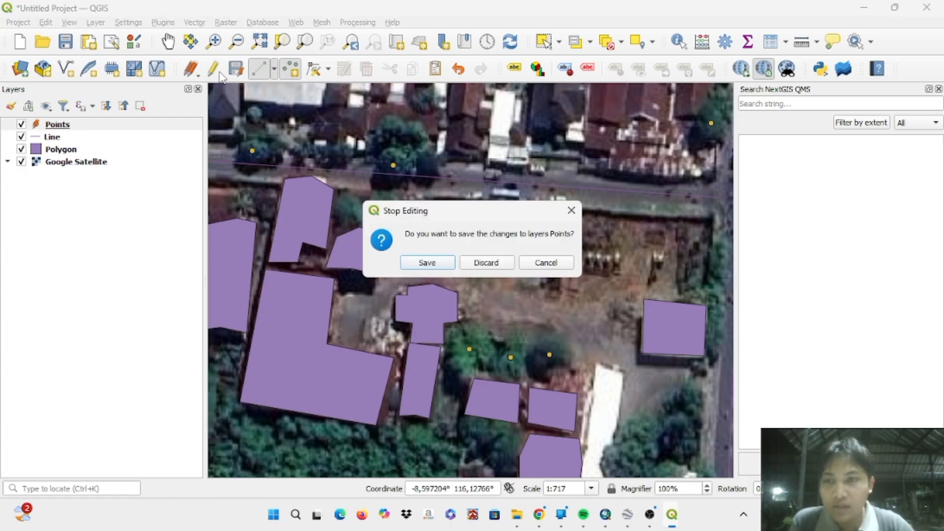
{"action": "left_click", "coordinate": [413, 264]}
{"action": "scroll", "coordinate": [413, 262], "scroll_direction": "down", "scroll_amount": 2}
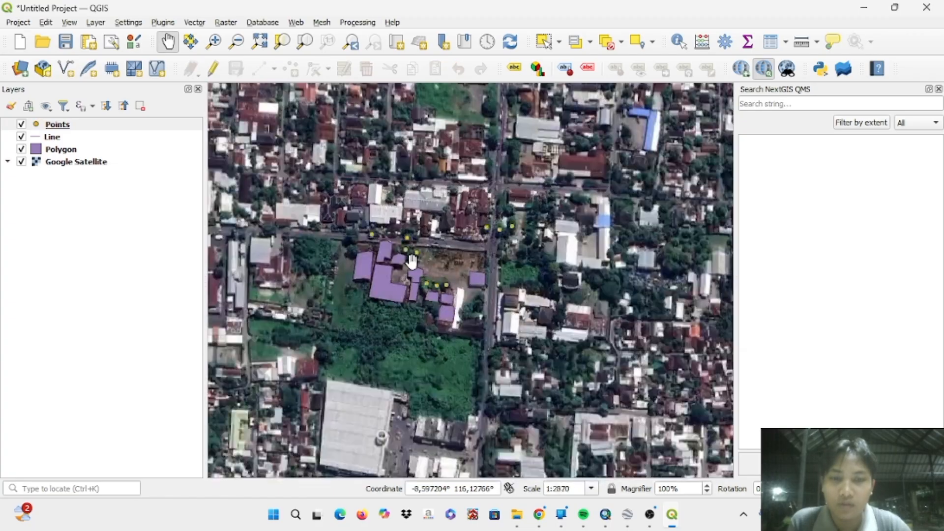
{"action": "scroll", "coordinate": [412, 262], "scroll_direction": "up", "scroll_amount": 1}
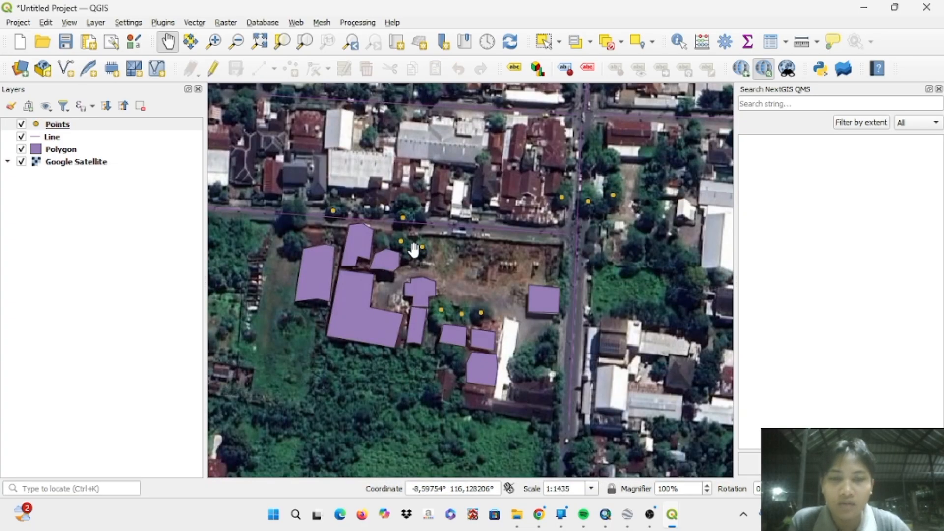
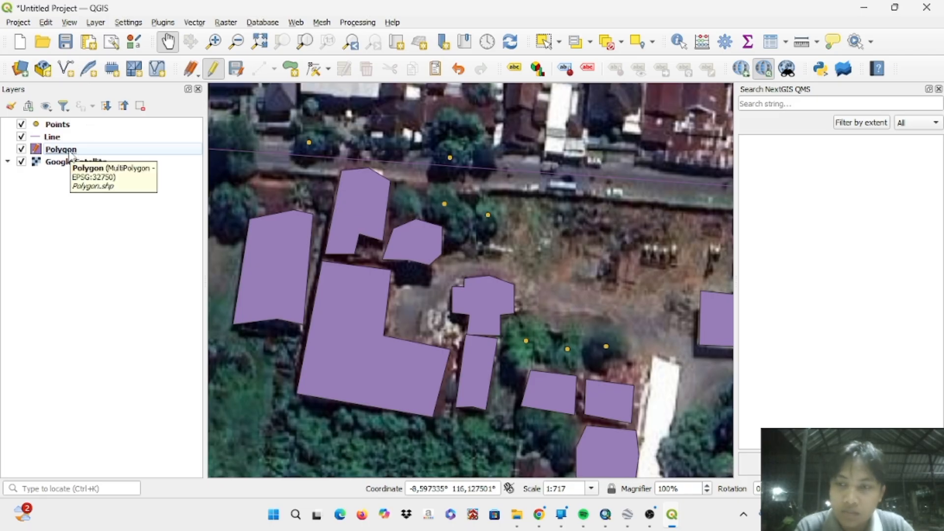
- Open the attribute table of the Line layer and turn on editing for it
{"action": "right_click", "coordinate": [71, 154]}
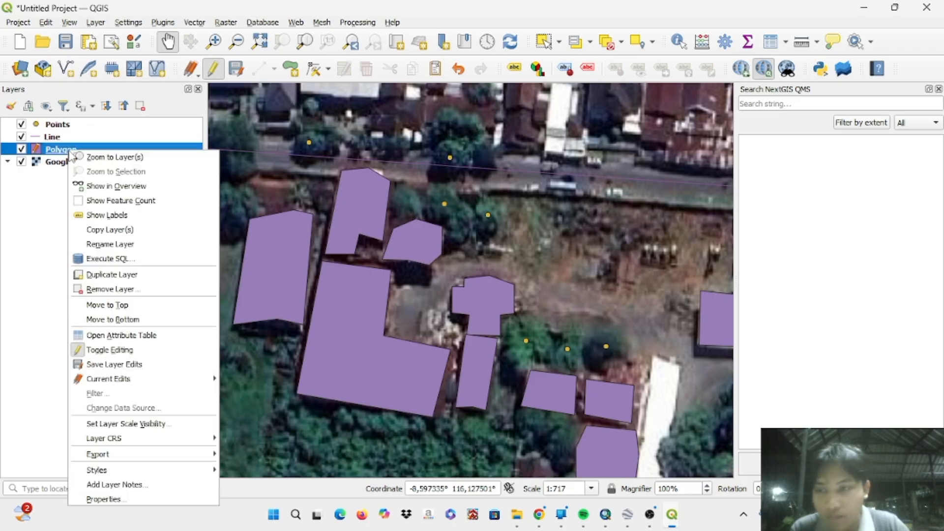
{"action": "left_click", "coordinate": [54, 197]}
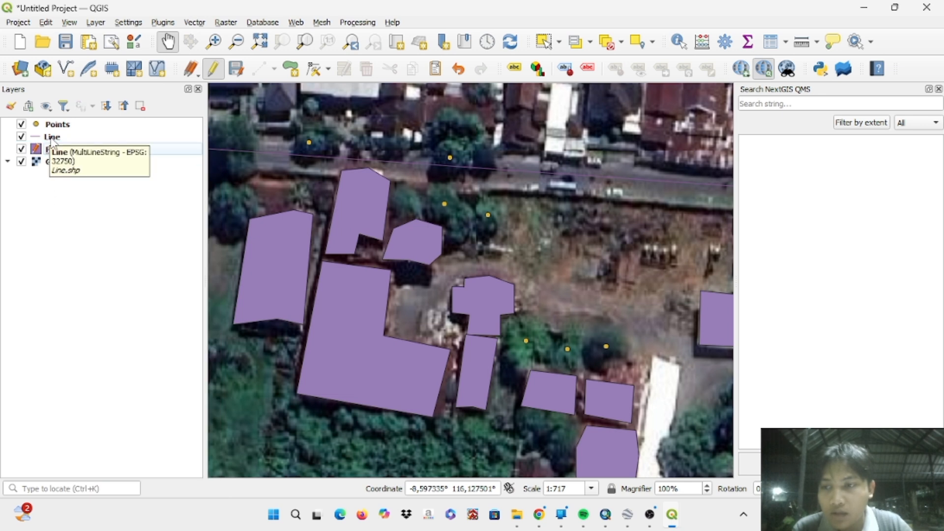
{"action": "right_click", "coordinate": [53, 141]}
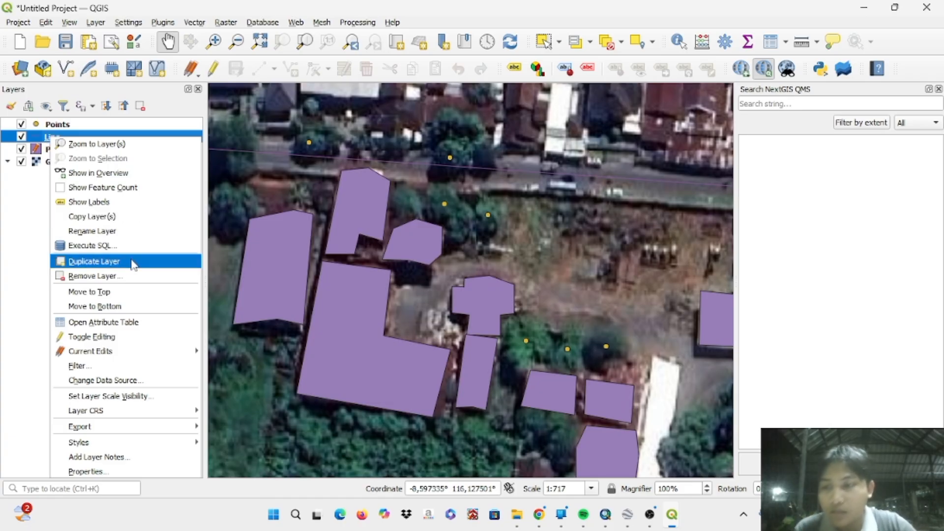
{"action": "left_click", "coordinate": [127, 322]}
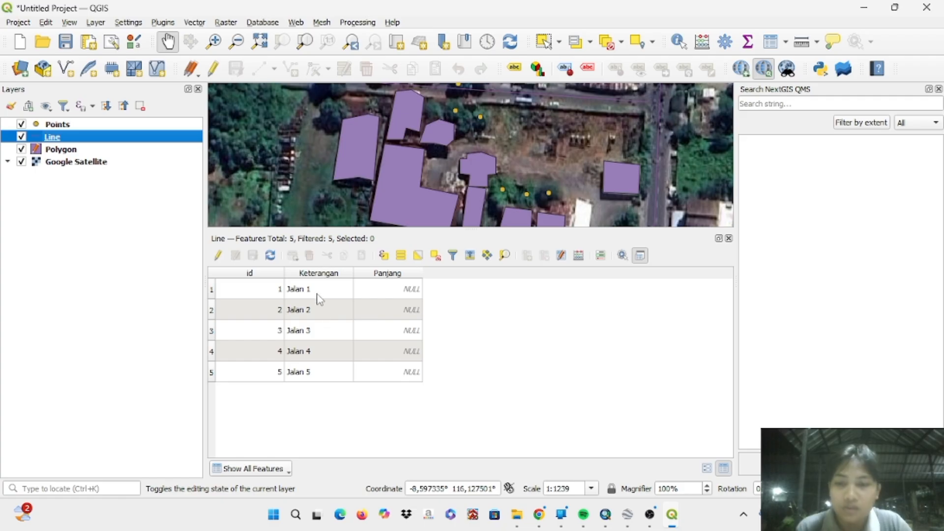
{"action": "left_click", "coordinate": [218, 255]}
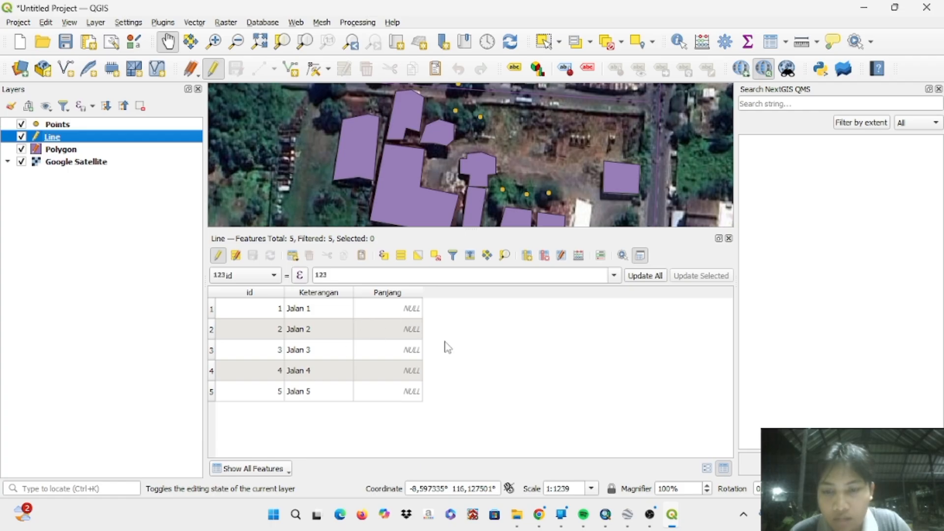
- Choose Panjang as the field to update in the Line table, with an empty update expression
{"action": "left_click", "coordinate": [273, 275]}
{"action": "left_click", "coordinate": [274, 306]}
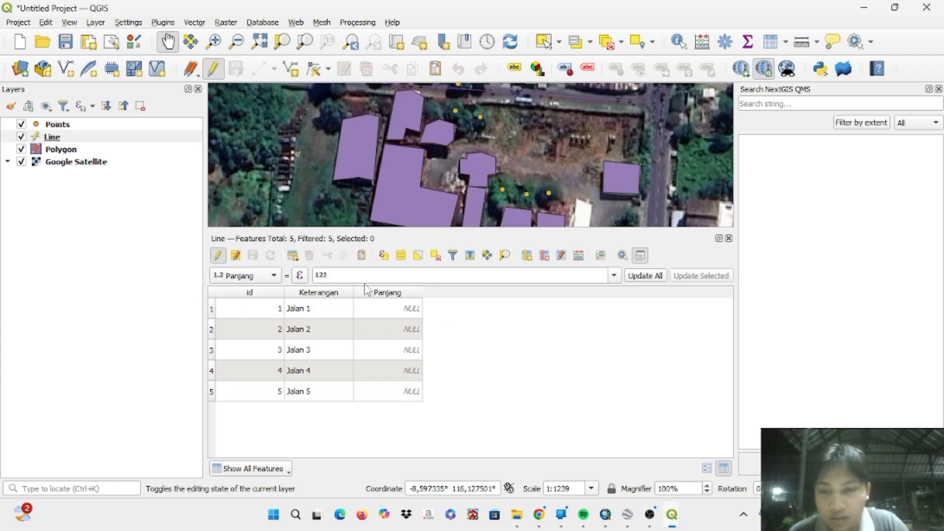
{"action": "left_click", "coordinate": [613, 276]}
{"action": "left_click", "coordinate": [542, 325]}
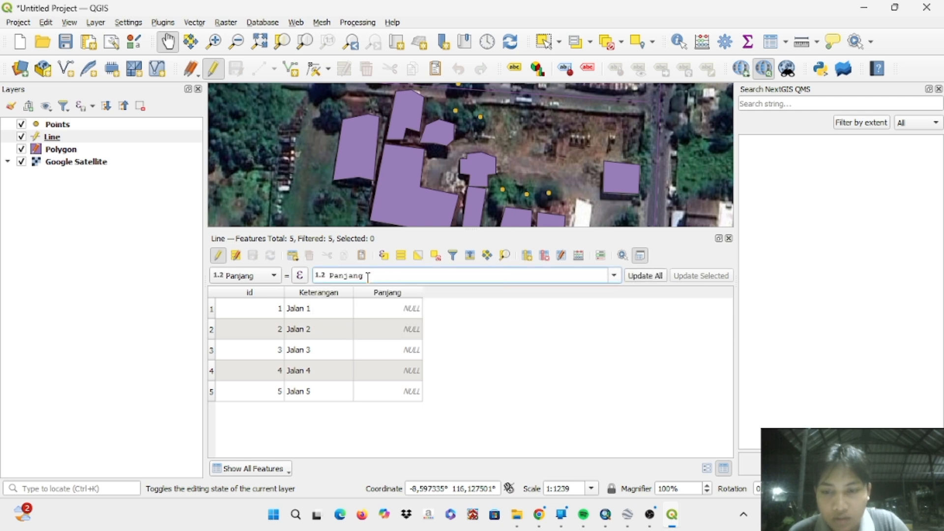
{"action": "key", "text": "BackSpace"}
{"action": "key", "text": "BackSpace"}
{"action": "key", "text": "BackSpace"}
{"action": "key", "text": "BackSpace"}
{"action": "key", "text": "BackSpace"}
{"action": "key", "text": "BackSpace"}
{"action": "key", "text": "BackSpace"}
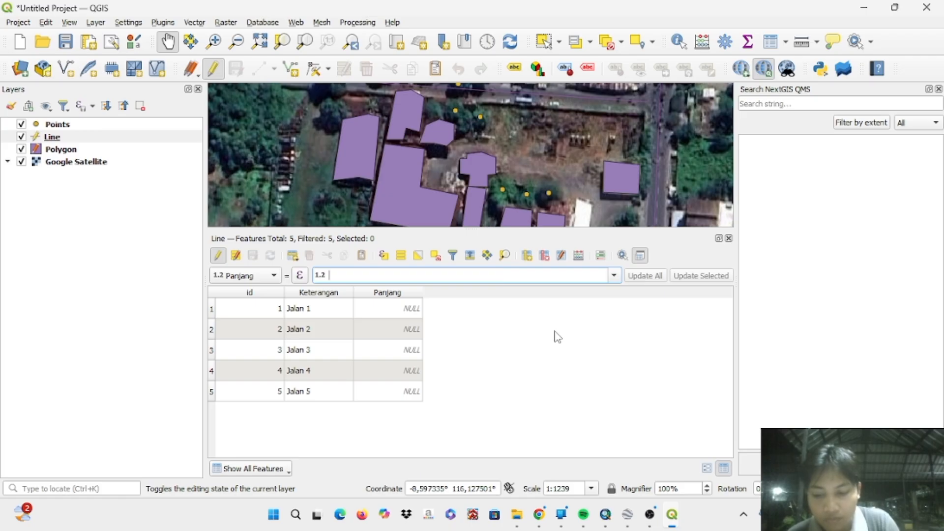
{"action": "type", "text": "leg"}
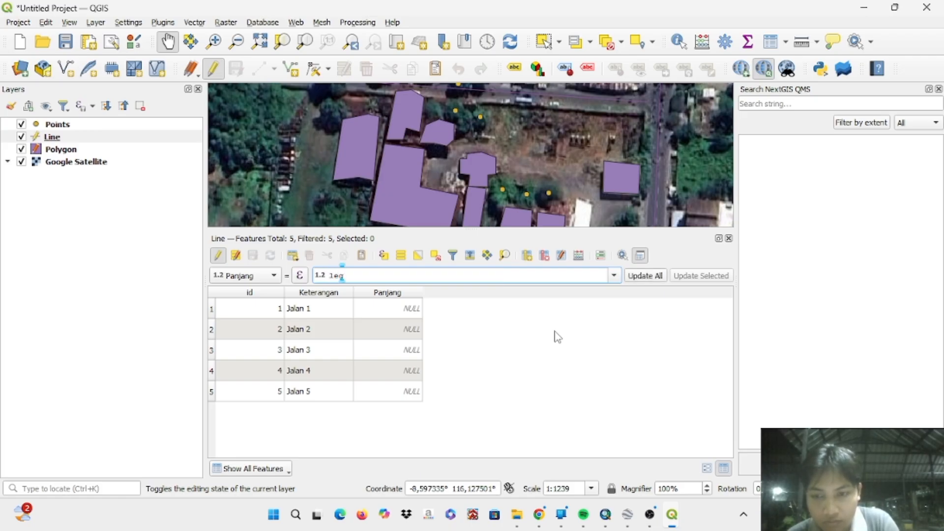
{"action": "key", "text": "BackSpace"}
{"action": "type", "text": "ngth"}
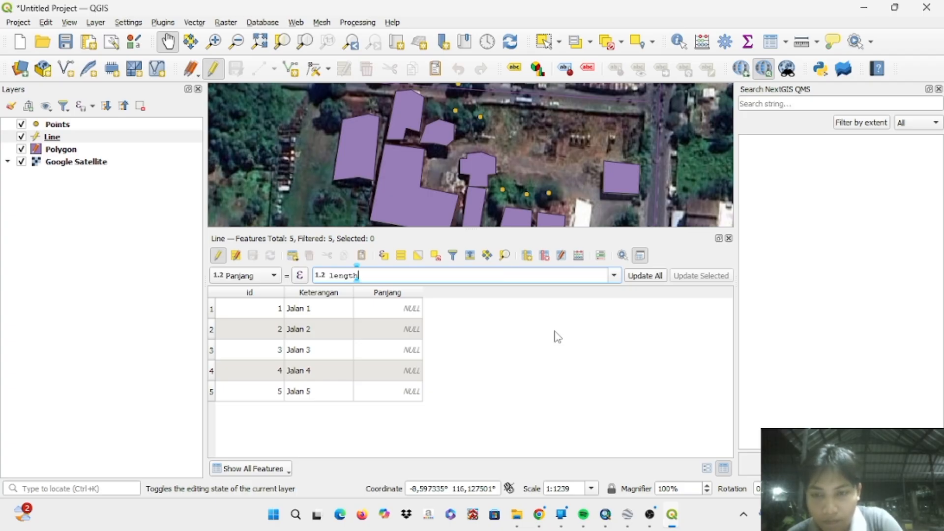
{"action": "key", "text": "BackSpace"}
{"action": "key", "text": "BackSpace"}
{"action": "key", "text": "BackSpace"}
{"action": "key", "text": "BackSpace"}
{"action": "key", "text": "BackSpace"}
{"action": "key", "text": "BackSpace"}
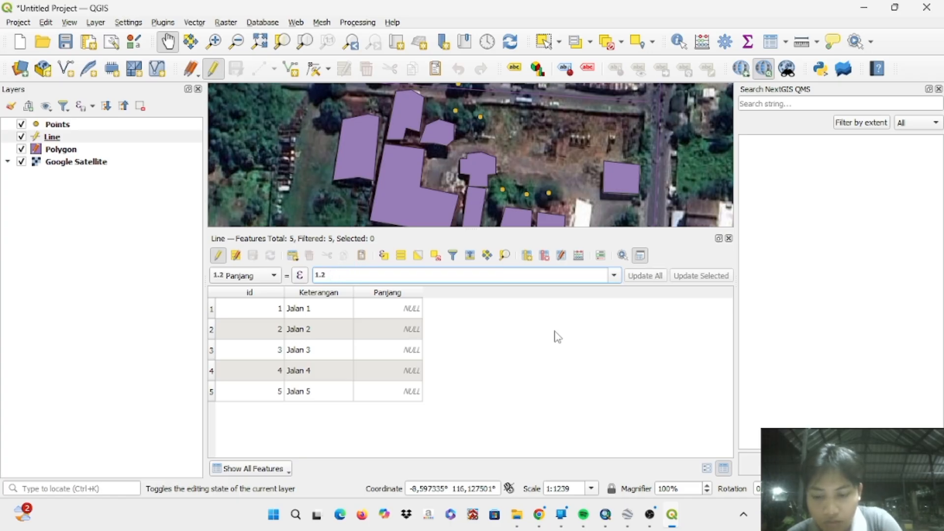
- Update the Panjang field of all Line features with the expression $length
{"action": "type", "text": "$l"}
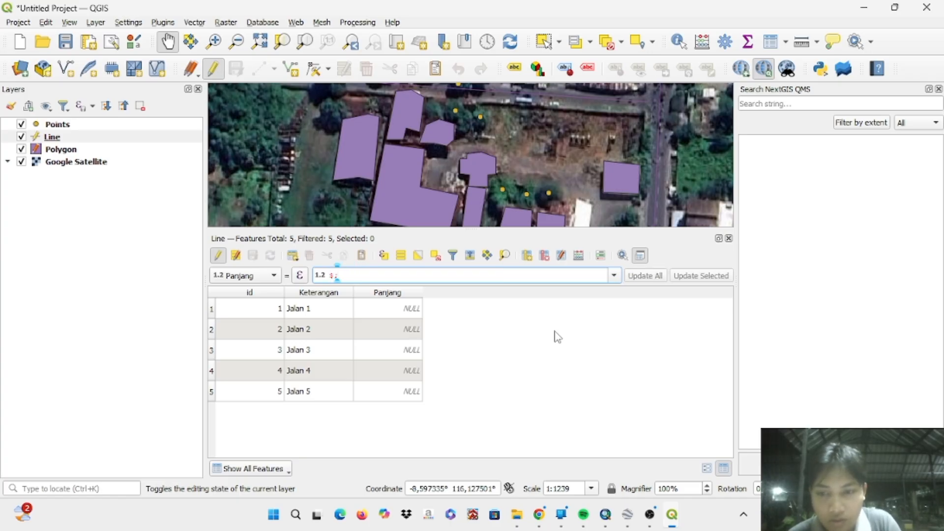
{"action": "type", "text": "en"}
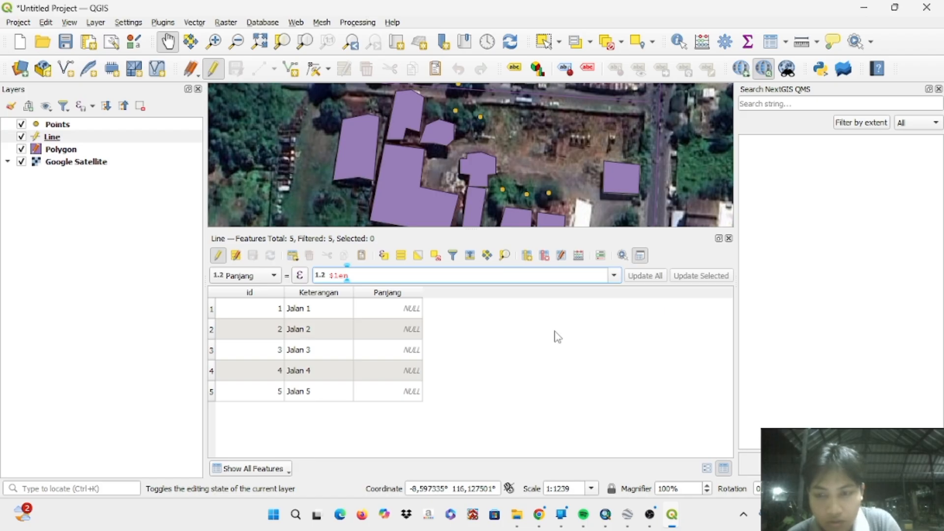
{"action": "type", "text": "gth"}
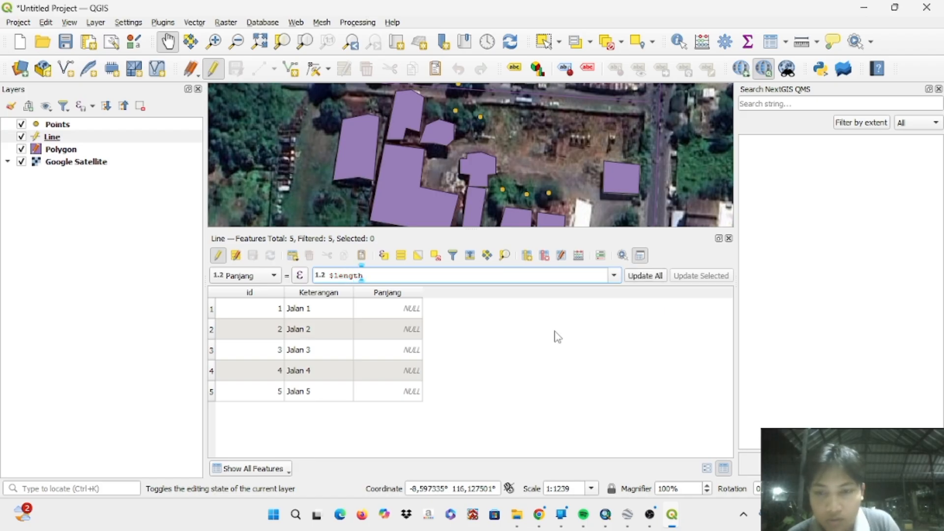
{"action": "left_click", "coordinate": [647, 277]}
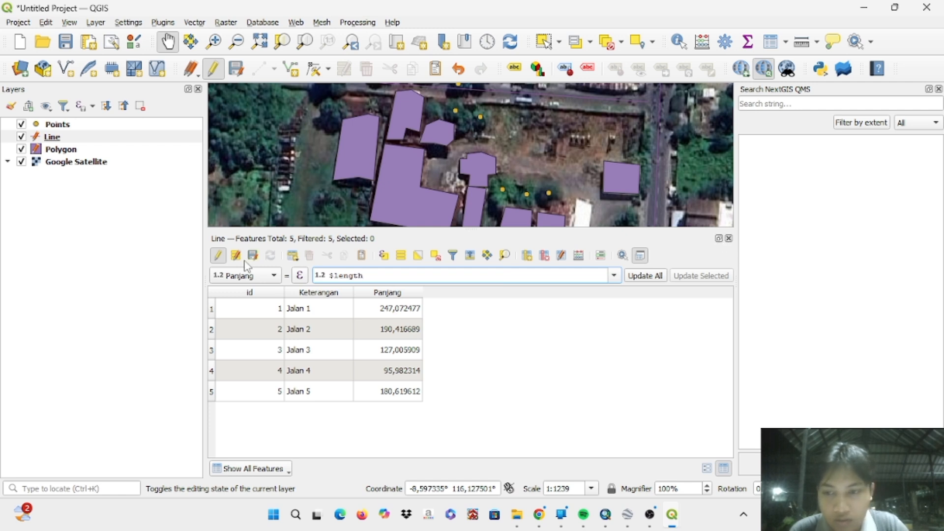
- Stop editing the Line layer, save its changes and close its attribute table
{"action": "left_click", "coordinate": [219, 256]}
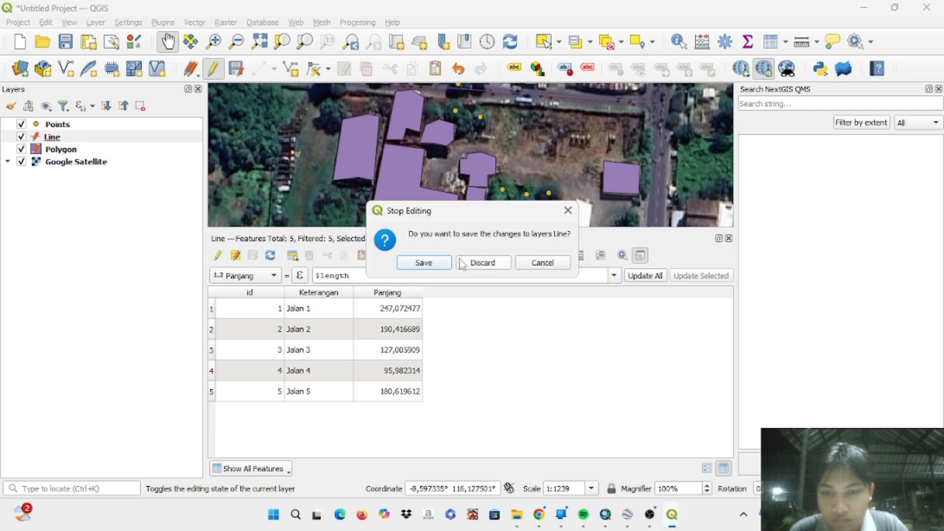
{"action": "left_click", "coordinate": [426, 264]}
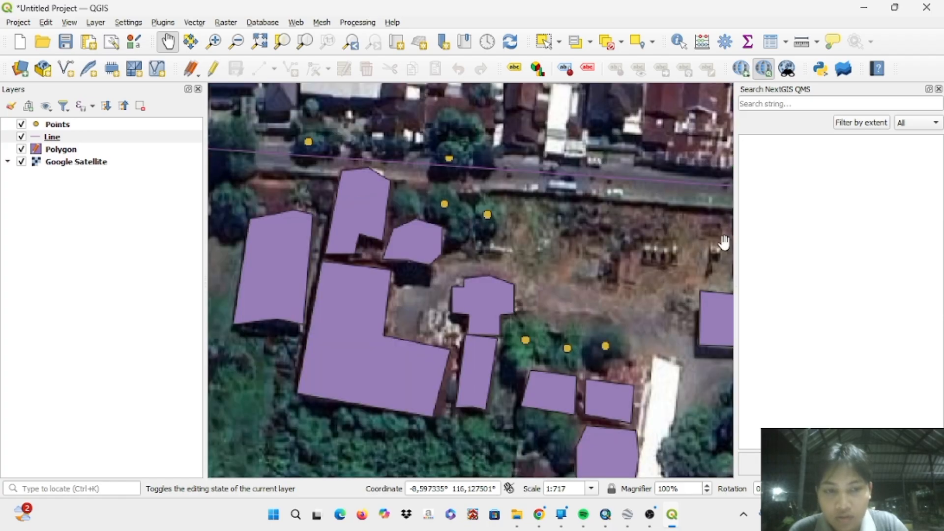
{"action": "left_click", "coordinate": [729, 238]}
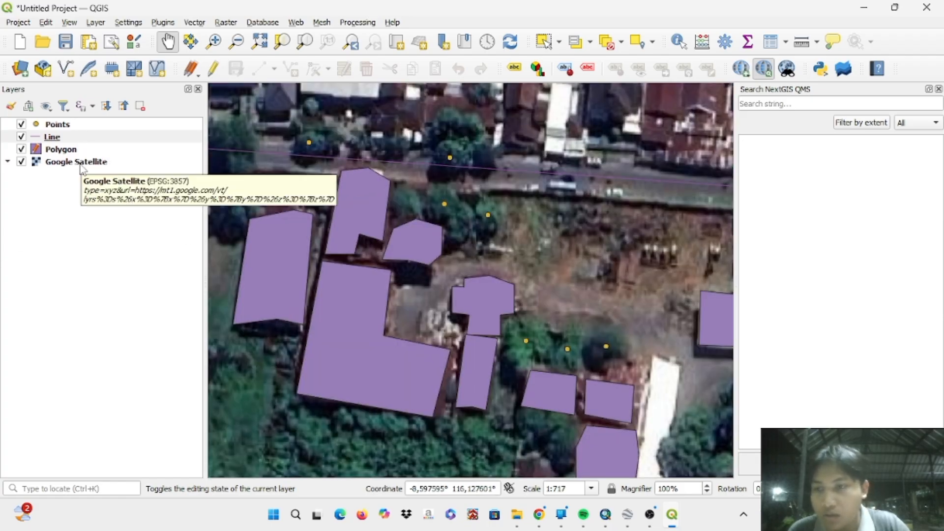
- Open the attribute table of the Polygon layer and choose Luas as the field to update
{"action": "right_click", "coordinate": [67, 150]}
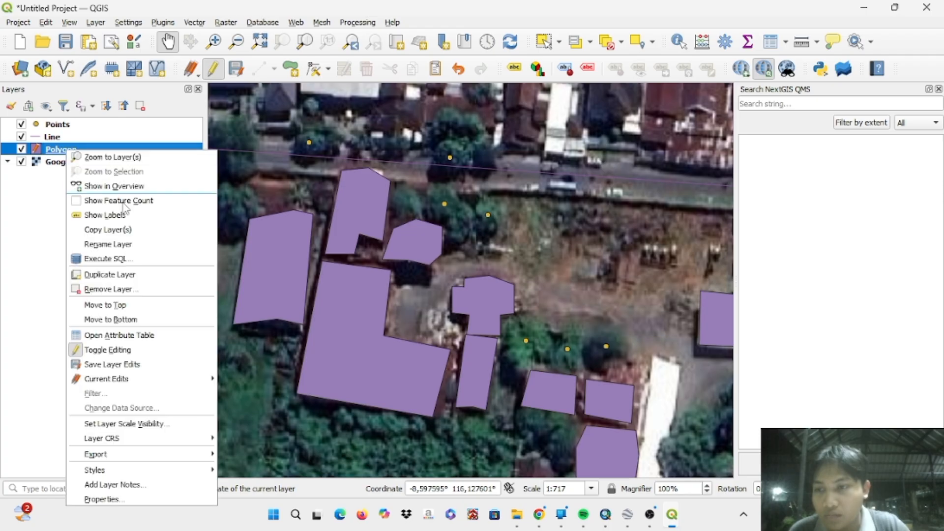
{"action": "left_click", "coordinate": [188, 338]}
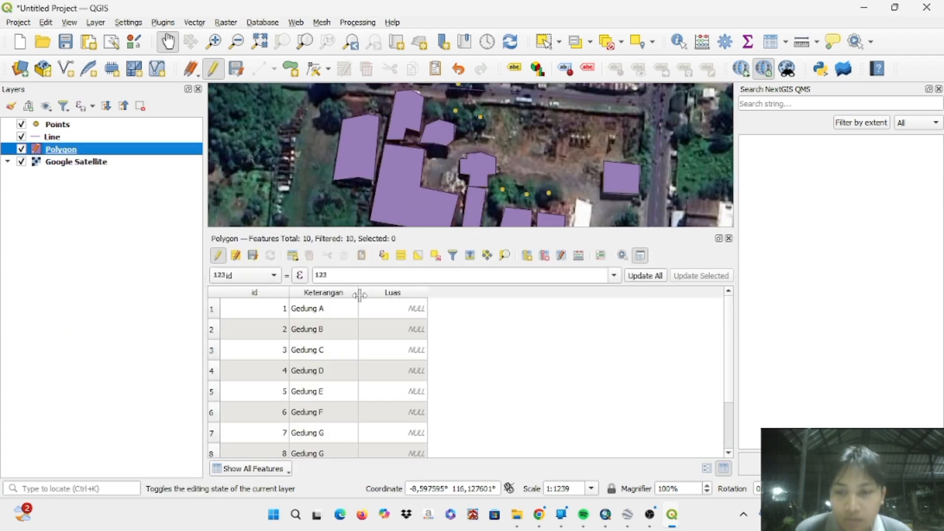
{"action": "left_click", "coordinate": [273, 276]}
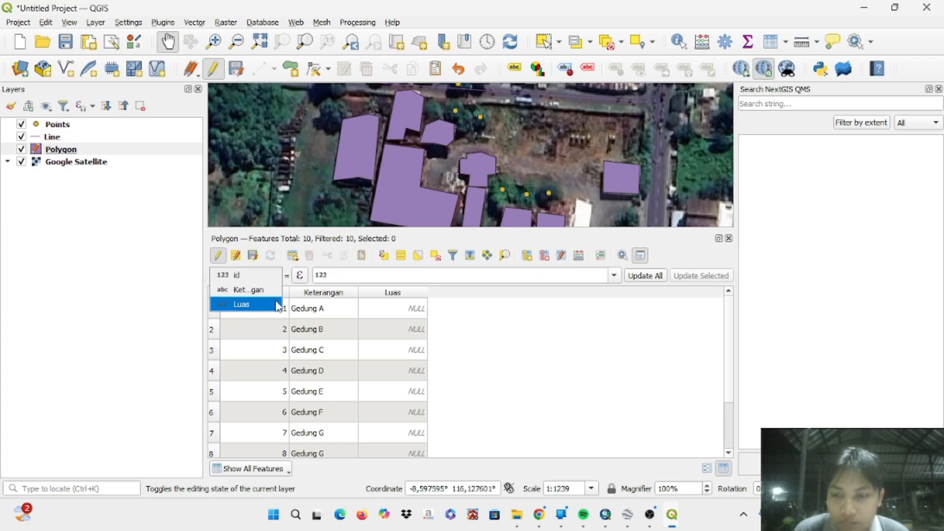
{"action": "left_click", "coordinate": [274, 305]}
- Update the Luas field of all Polygon features with the expression $area/10000
{"action": "left_click", "coordinate": [615, 276]}
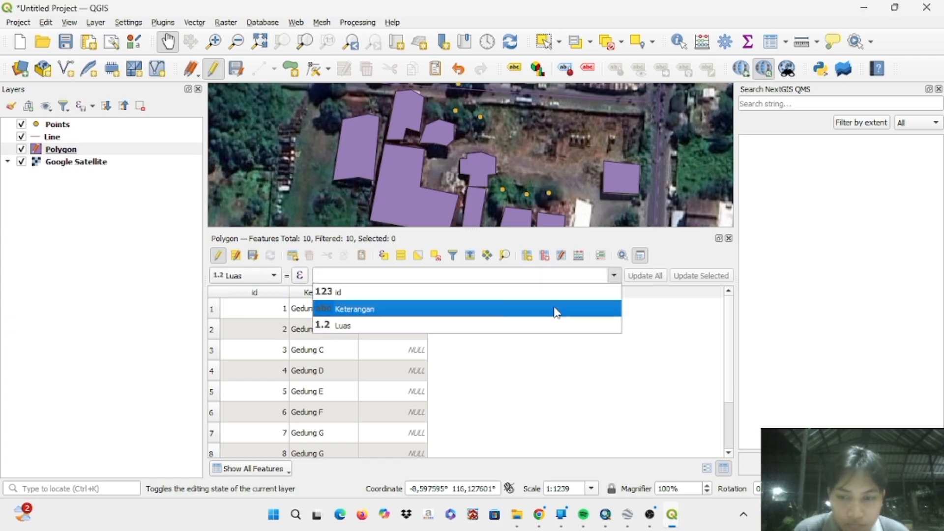
{"action": "left_click", "coordinate": [535, 326]}
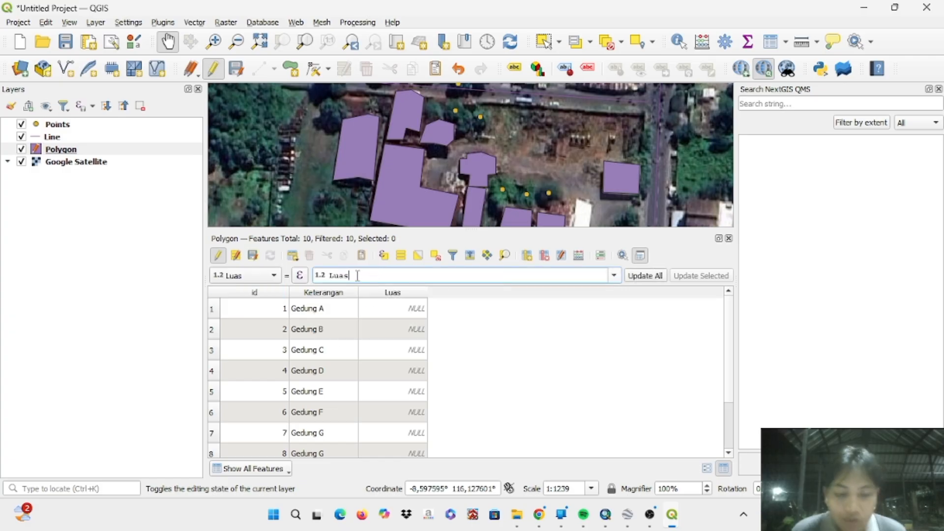
{"action": "key", "text": "BackSpace"}
{"action": "key", "text": "BackSpace"}
{"action": "key", "text": "BackSpace"}
{"action": "key", "text": "BackSpace"}
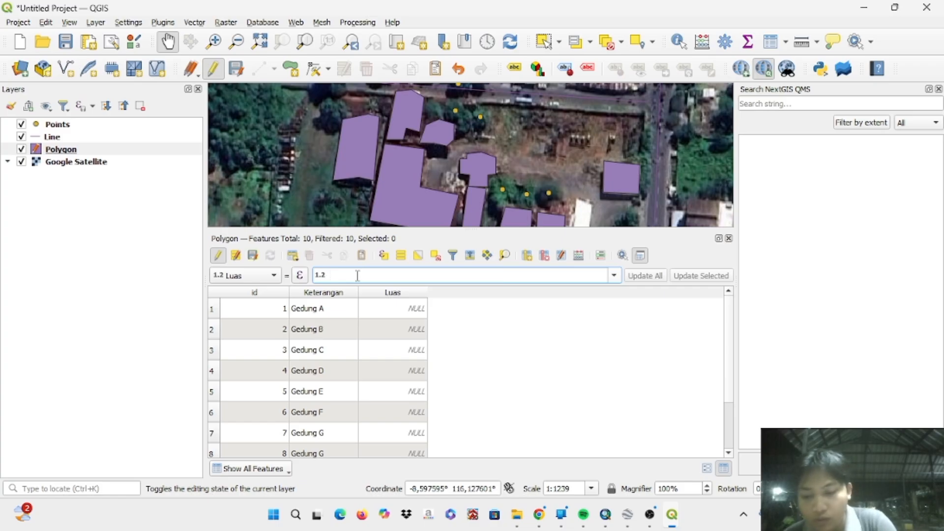
{"action": "type", "text": "$area"}
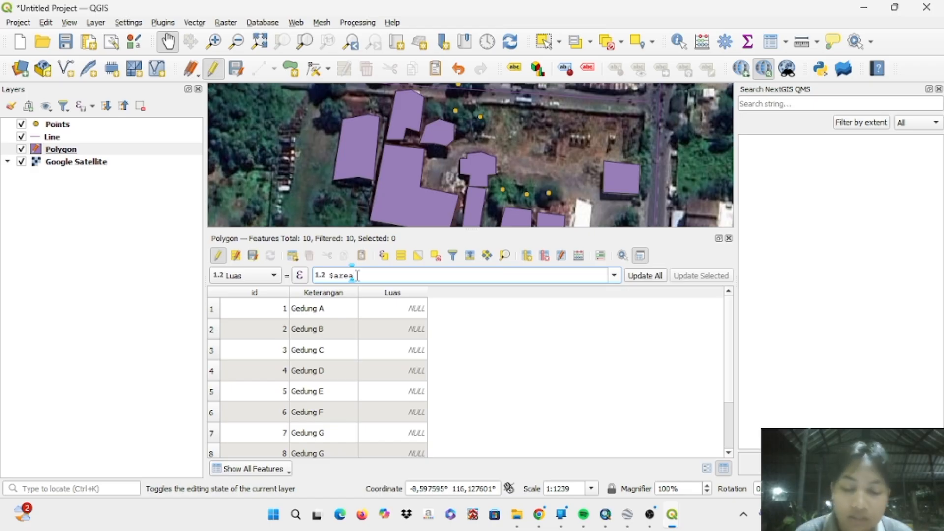
{"action": "type", "text": "/1"}
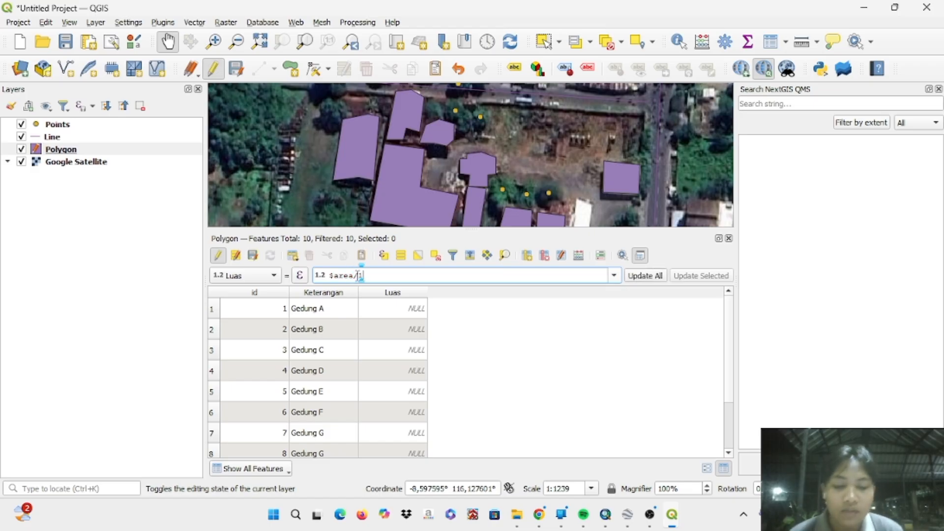
{"action": "type", "text": "0000"}
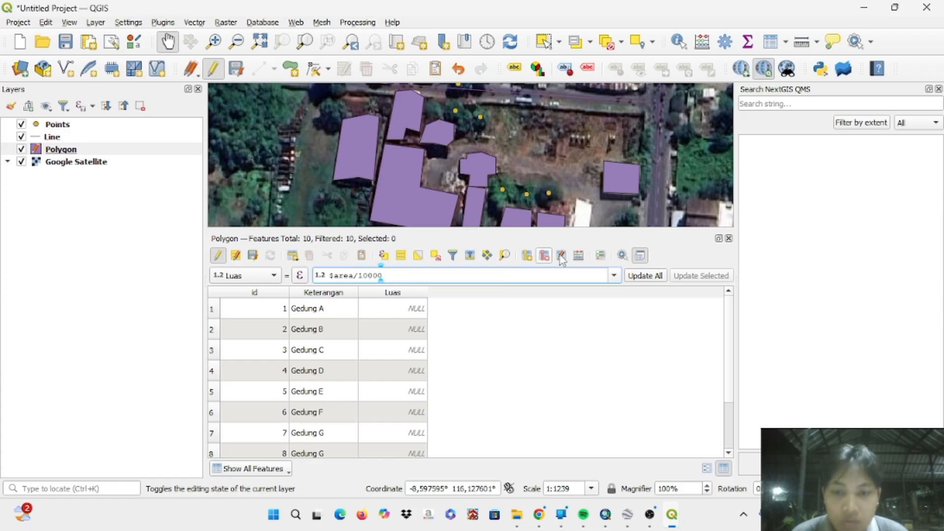
{"action": "left_click", "coordinate": [657, 276]}
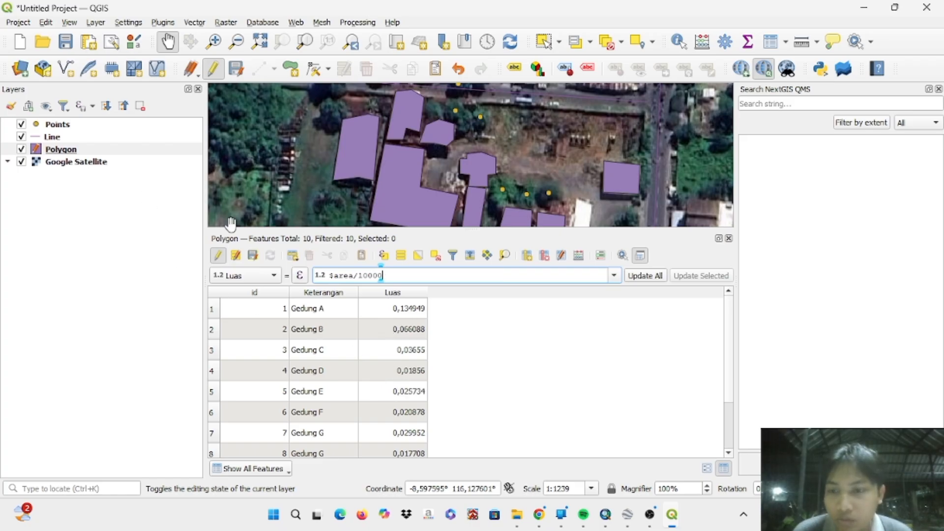
- Stop editing the Polygon layer, save its changes and close its attribute table
{"action": "left_click", "coordinate": [217, 256]}
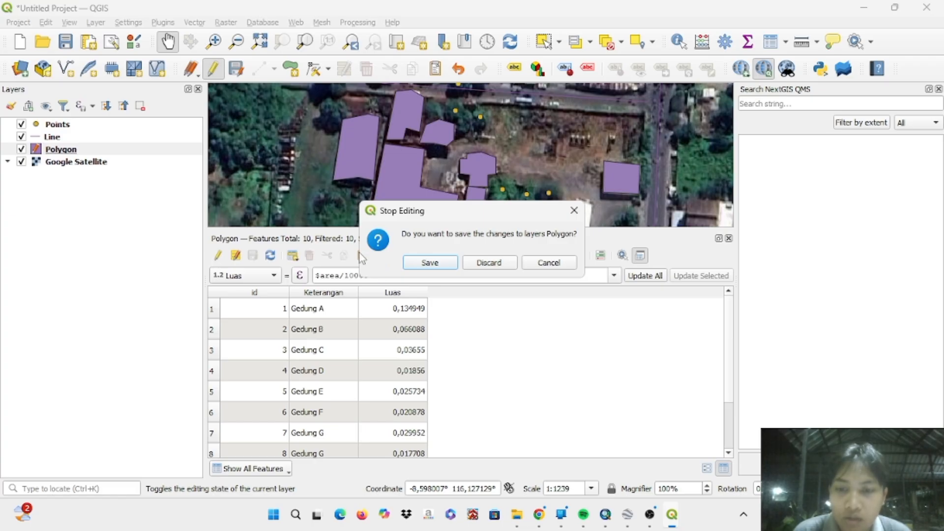
{"action": "left_click", "coordinate": [429, 263]}
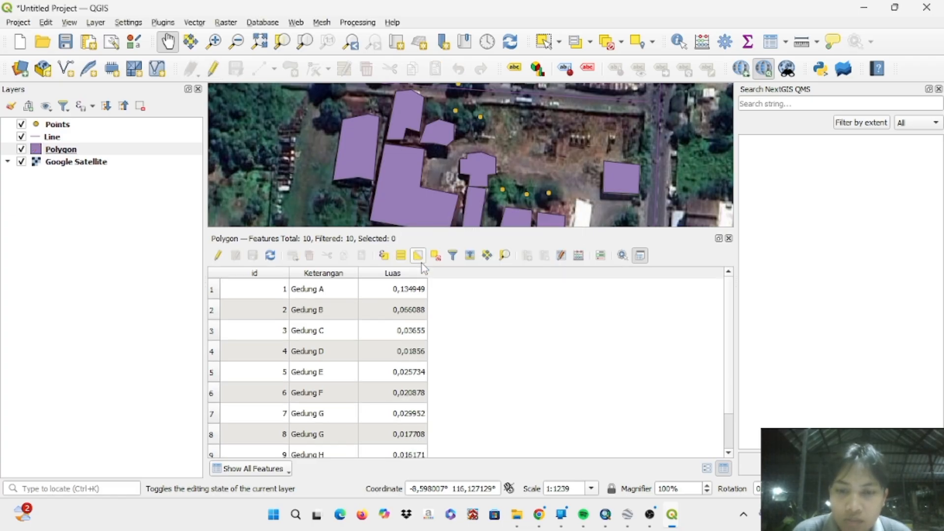
{"action": "left_click", "coordinate": [729, 239]}
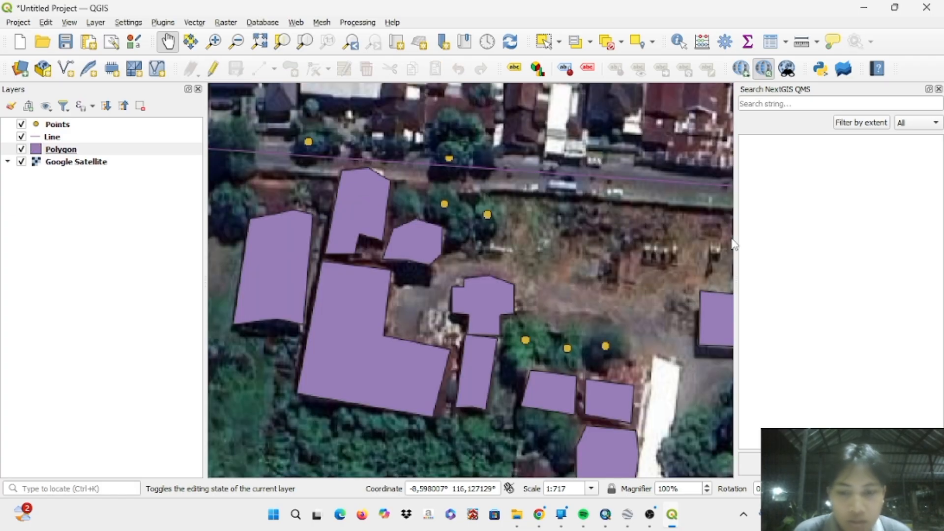
- Open the Points layer's attribute table for editing and choose X as the field to update
{"action": "right_click", "coordinate": [56, 129]}
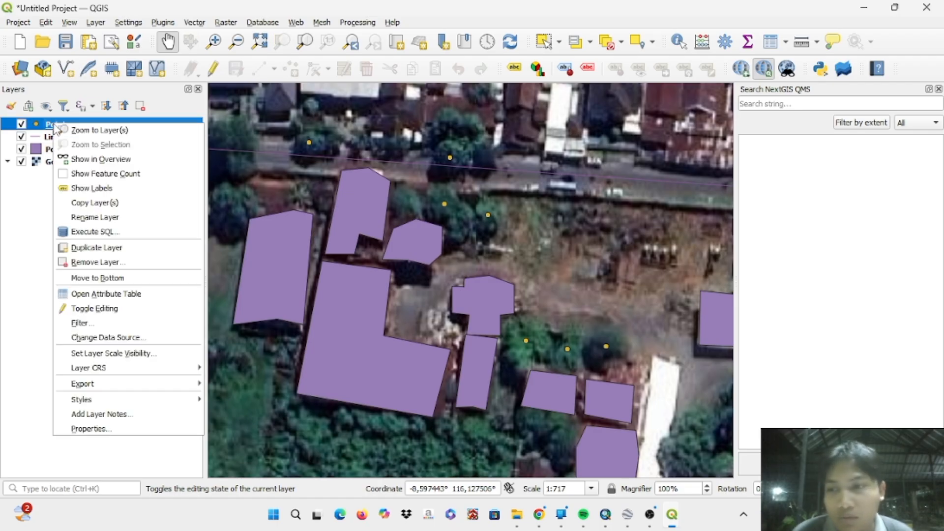
{"action": "left_click", "coordinate": [139, 295]}
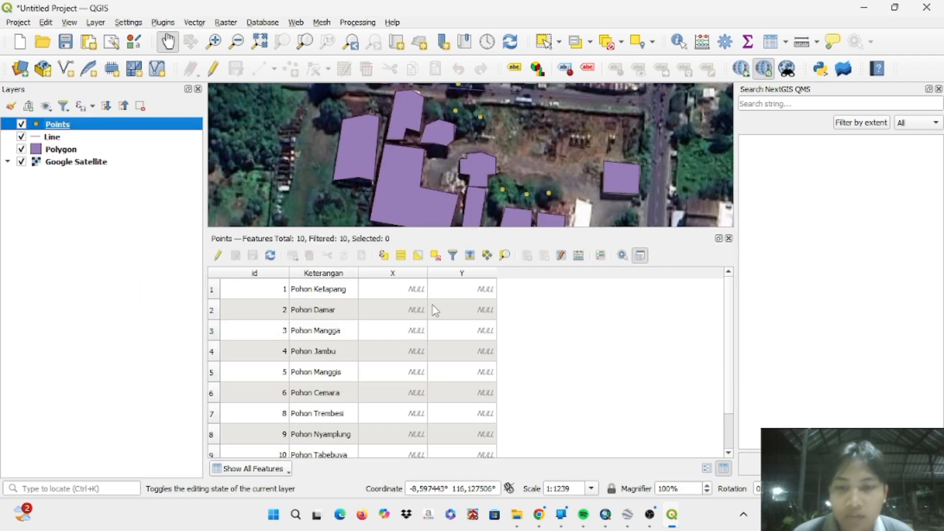
{"action": "left_click", "coordinate": [218, 256]}
{"action": "left_click", "coordinate": [270, 276]}
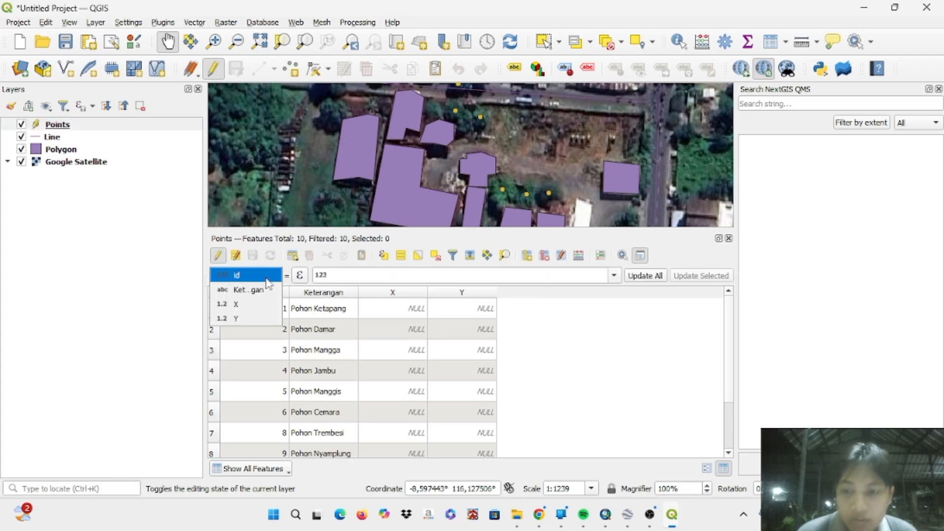
{"action": "left_click", "coordinate": [268, 308]}
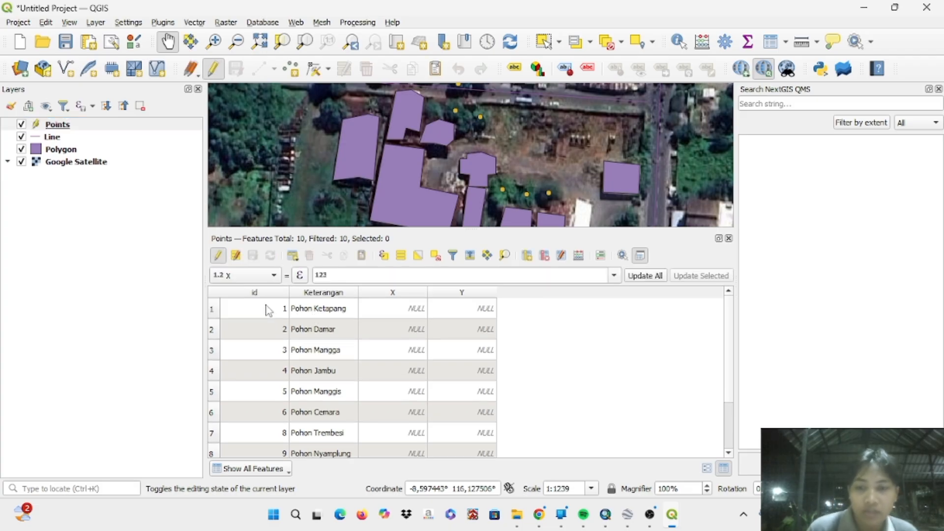
- Update the X field of all Points features with the expression $x
{"action": "left_click", "coordinate": [370, 274]}
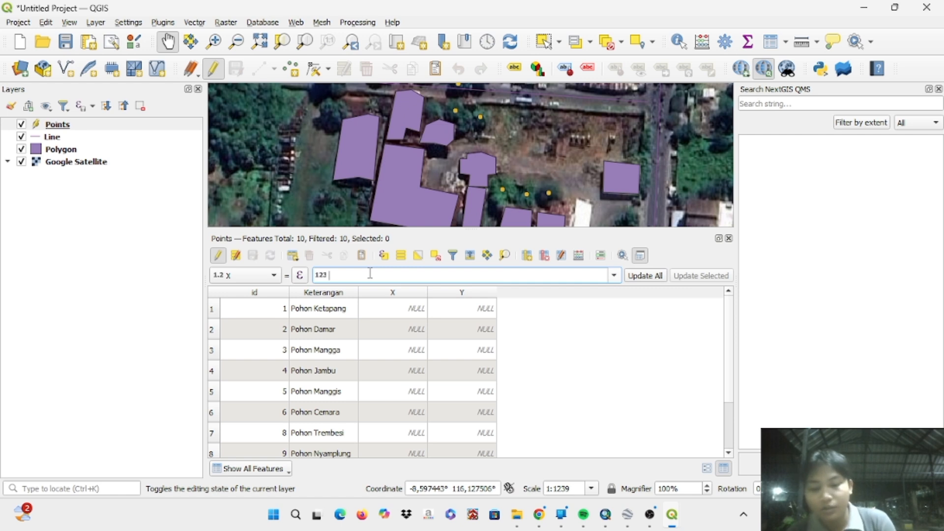
{"action": "type", "text": "$"}
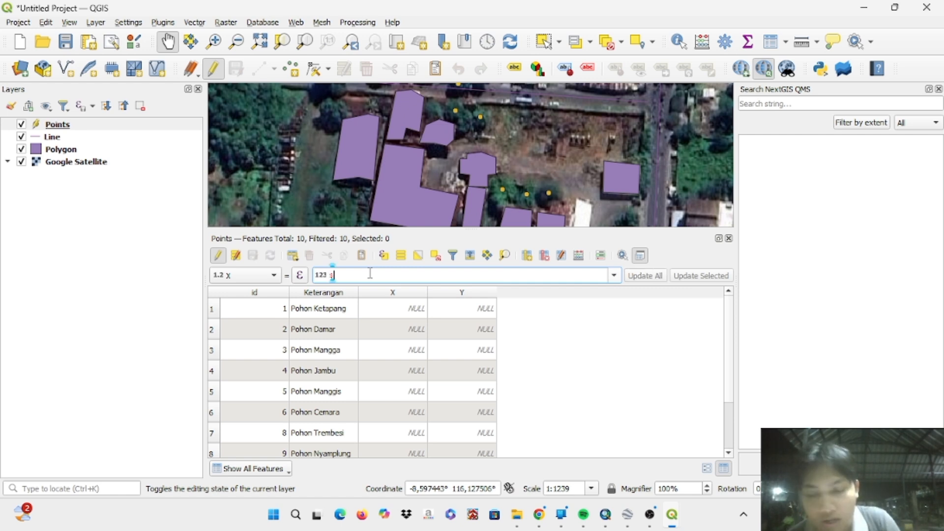
{"action": "type", "text": "x"}
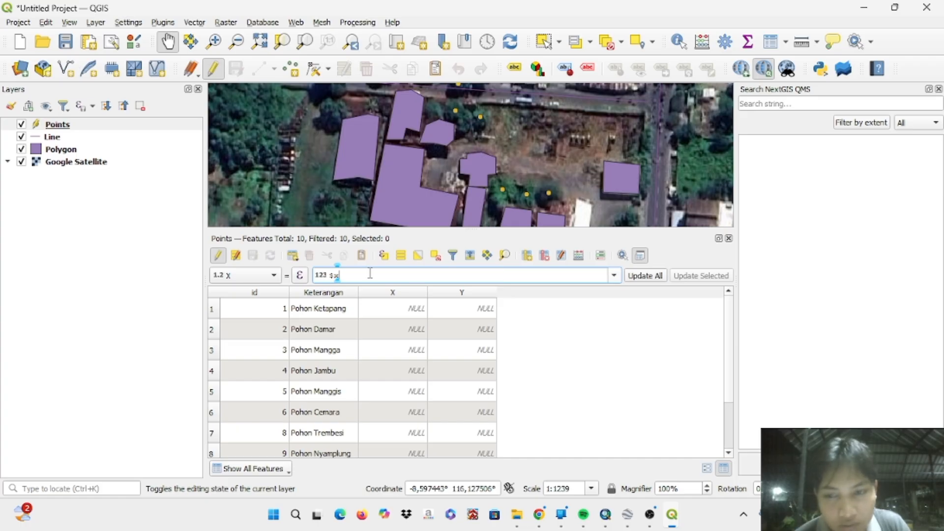
{"action": "left_click", "coordinate": [614, 275]}
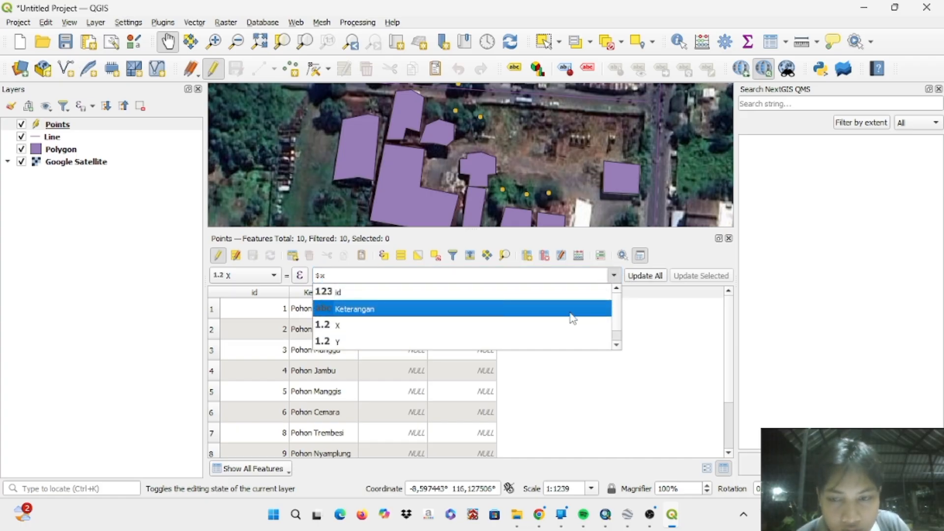
{"action": "left_click", "coordinate": [471, 327]}
{"action": "key", "text": "BackSpace"}
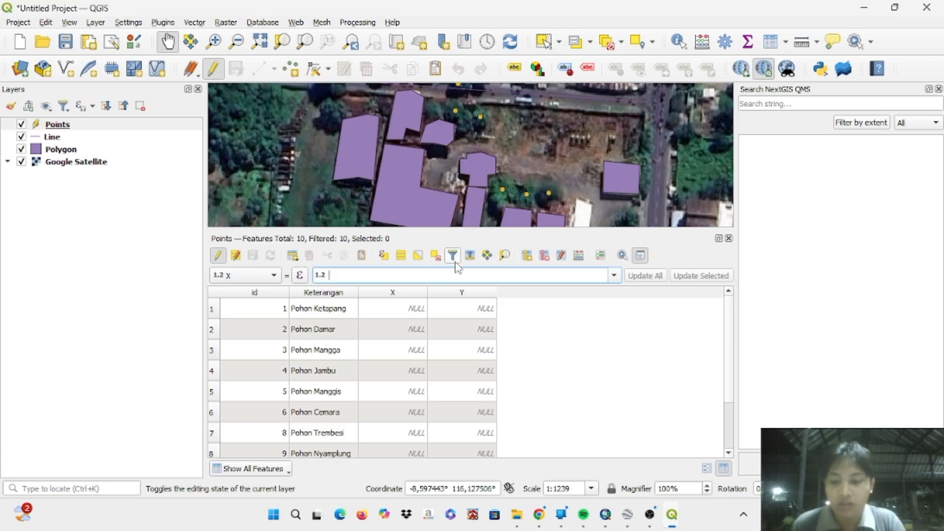
{"action": "type", "text": "$"}
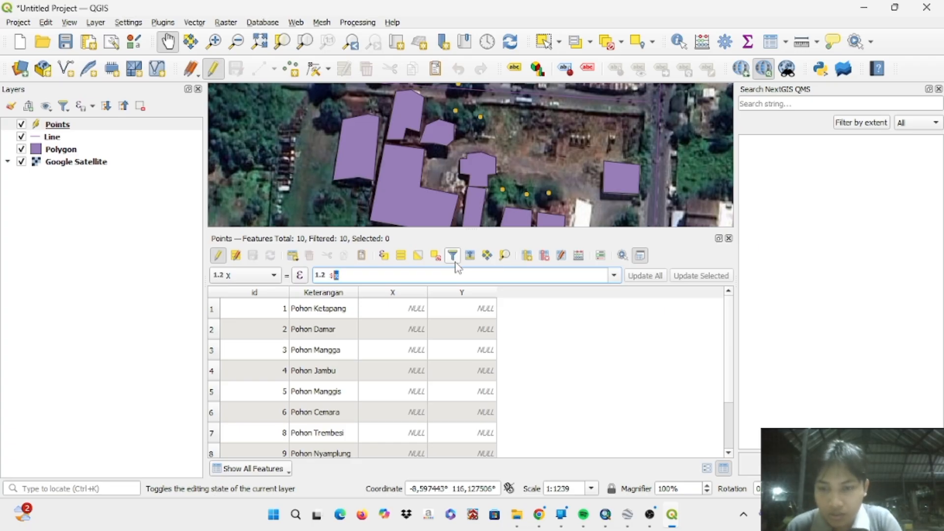
{"action": "type", "text": "x"}
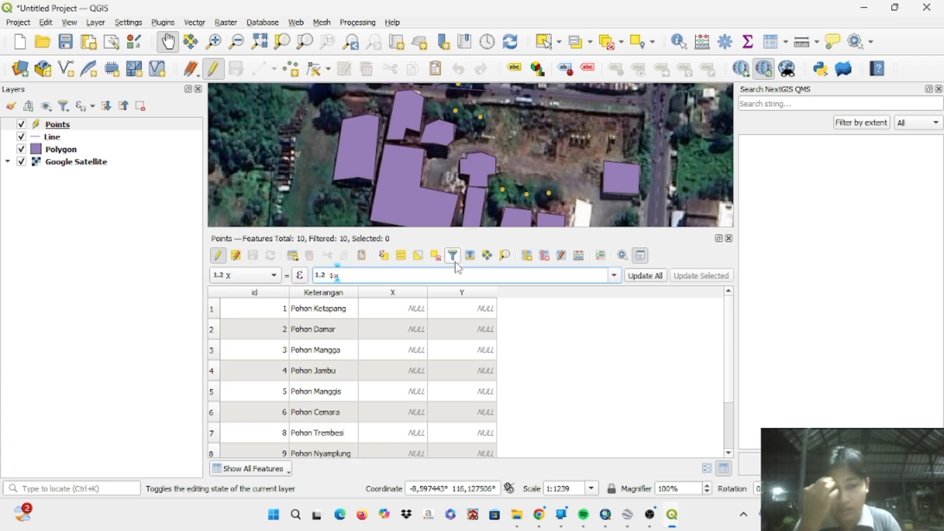
{"action": "left_click", "coordinate": [648, 276]}
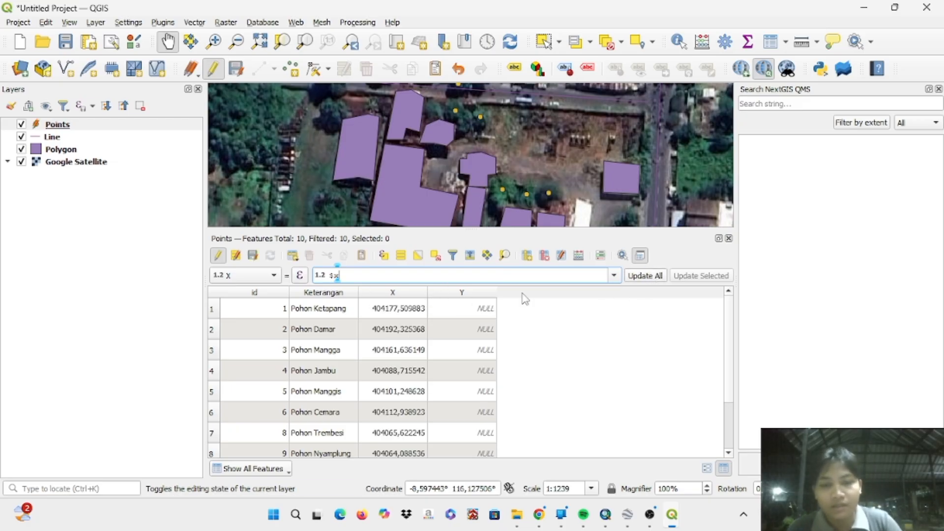
- Update the Y field of all Points features with the expression $y
{"action": "left_click", "coordinate": [614, 276]}
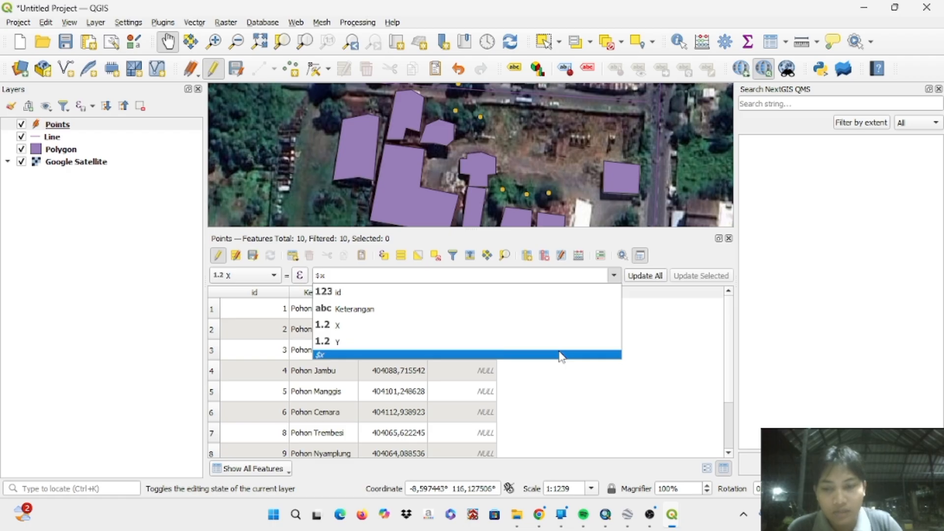
{"action": "left_click", "coordinate": [563, 341]}
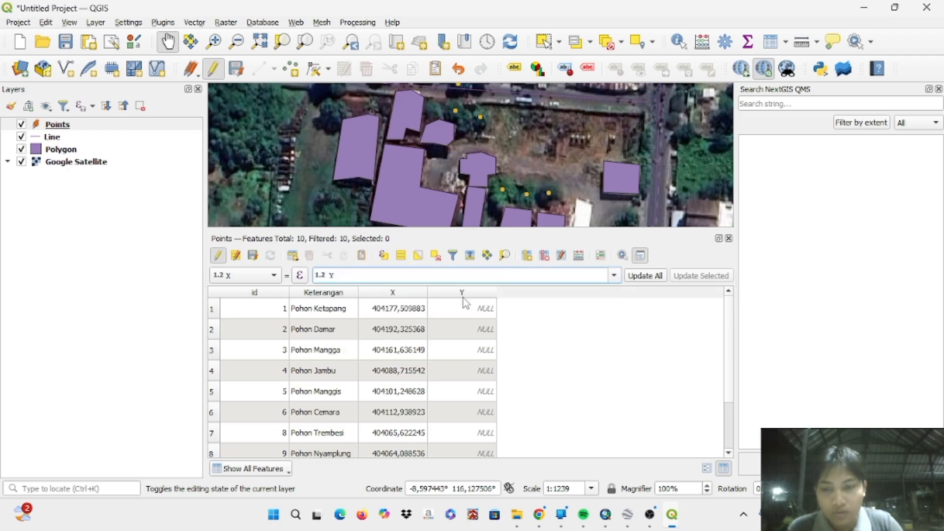
{"action": "key", "text": "BackSpace"}
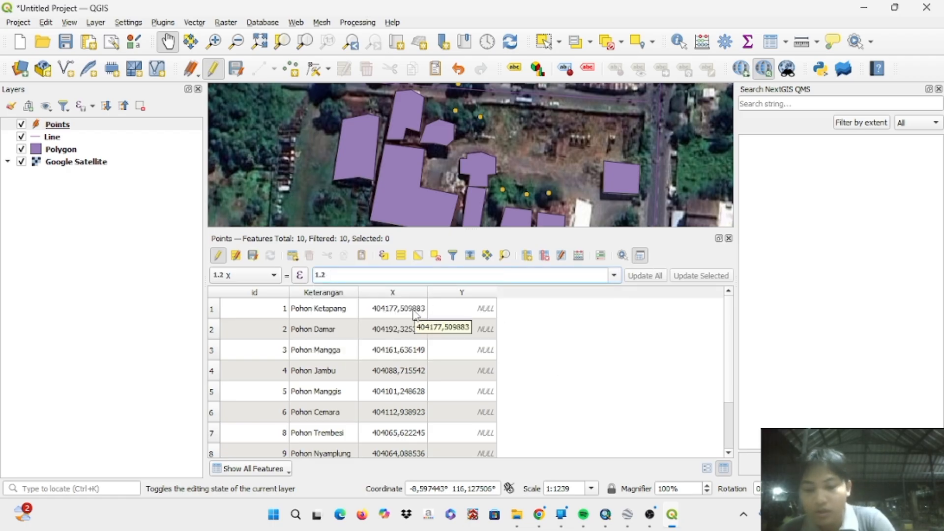
{"action": "type", "text": "$y"}
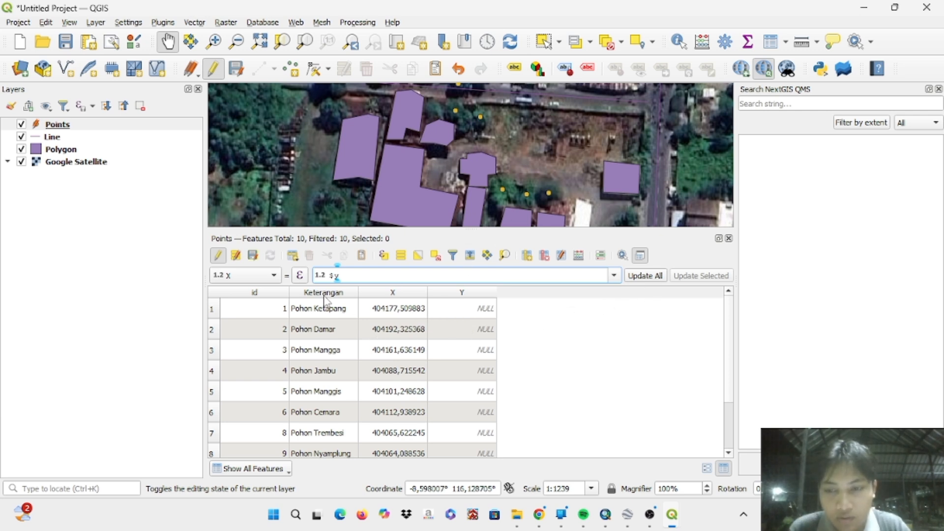
{"action": "left_click", "coordinate": [272, 275]}
{"action": "left_click", "coordinate": [270, 291]}
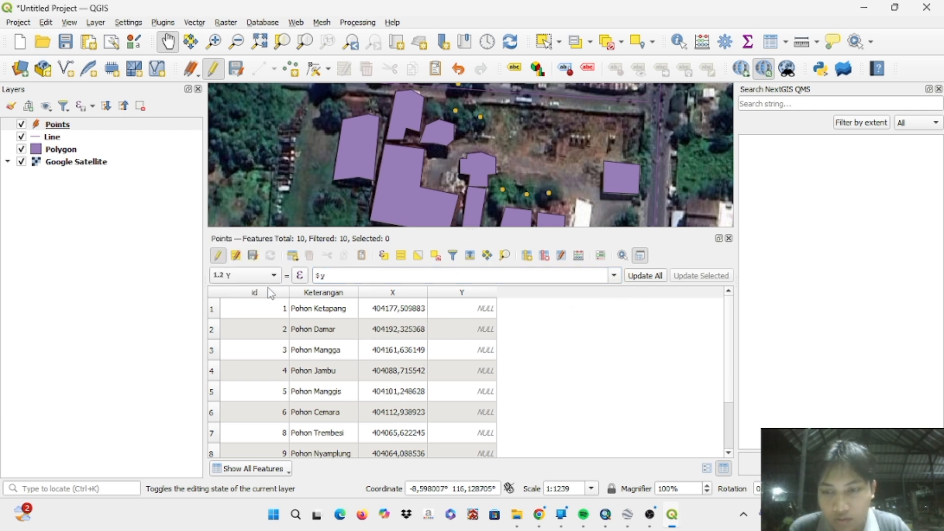
{"action": "left_click", "coordinate": [645, 275]}
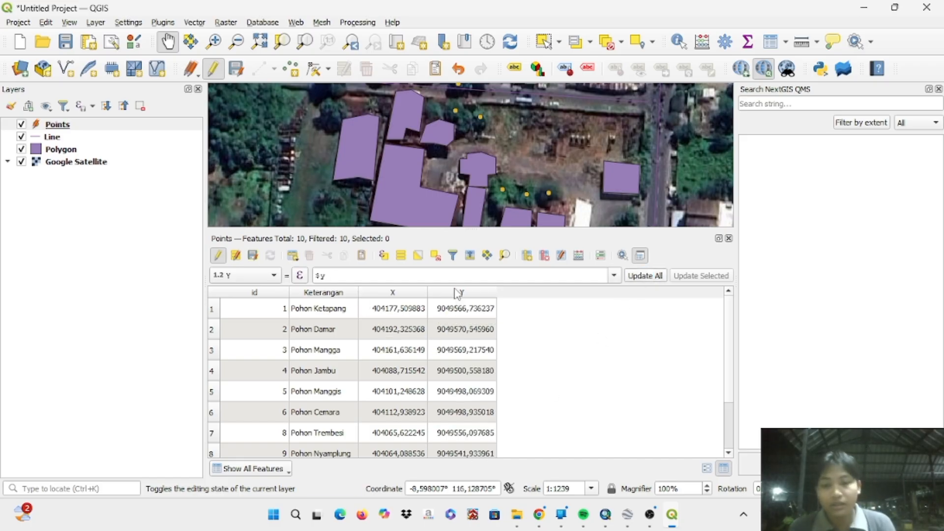
- Stop editing the Points layer, save its changes and close its attribute table
{"action": "left_click", "coordinate": [218, 256]}
{"action": "left_click", "coordinate": [402, 266]}
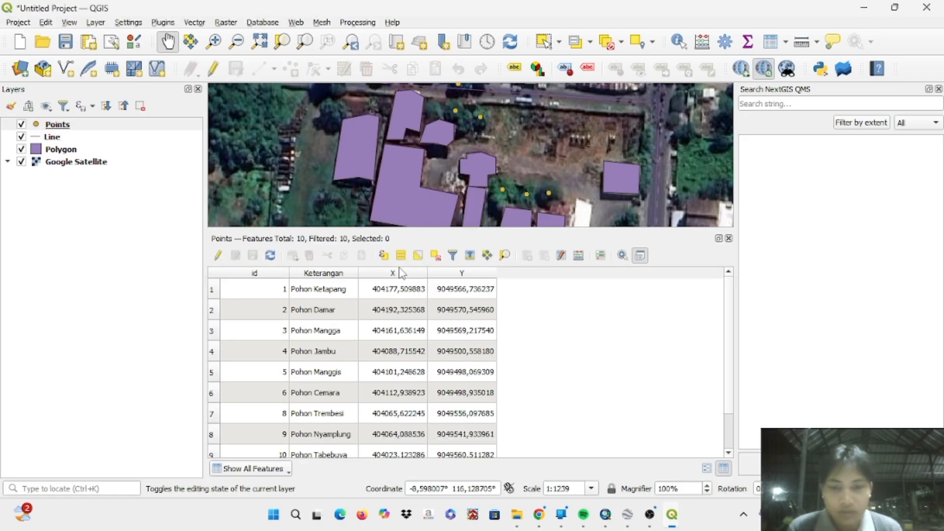
{"action": "left_click", "coordinate": [729, 239]}
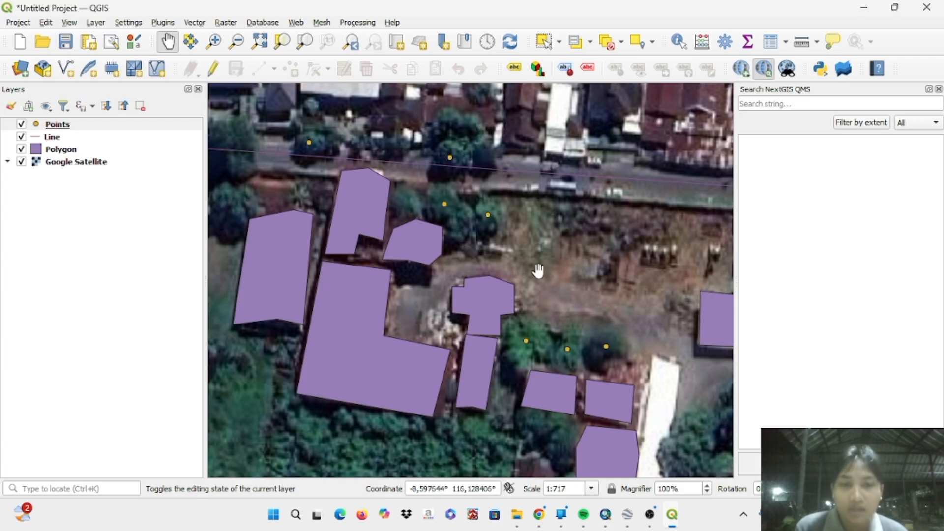
{"action": "scroll", "coordinate": [538, 270], "scroll_direction": "down", "scroll_amount": 2}
{"action": "scroll", "coordinate": [538, 271], "scroll_direction": "down", "scroll_amount": 3}
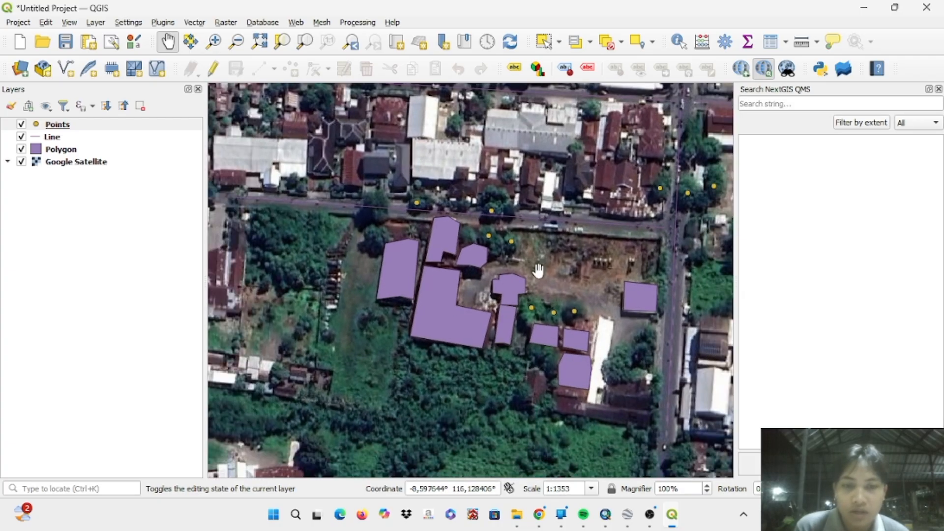
{"action": "left_click_drag", "start_coordinate": [538, 270], "coordinate": [424, 278]}
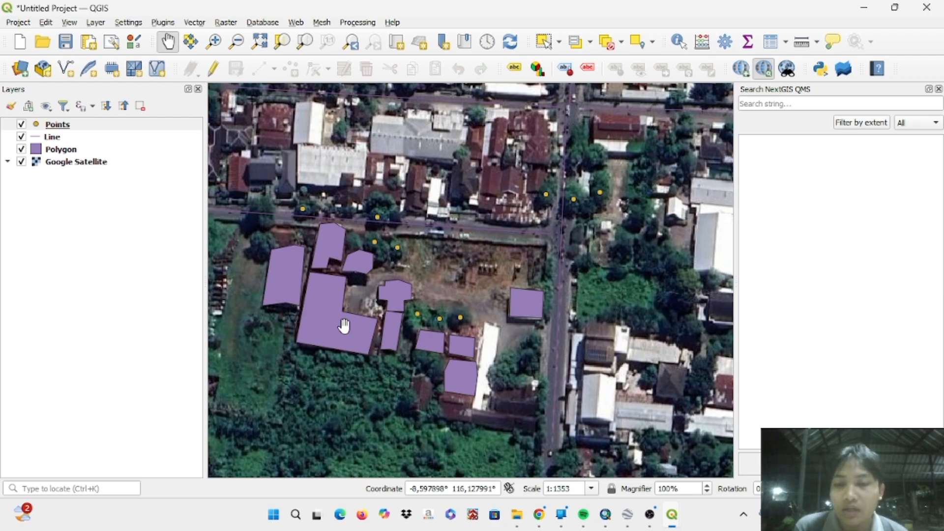
{"action": "left_click_drag", "start_coordinate": [512, 276], "coordinate": [537, 321]}
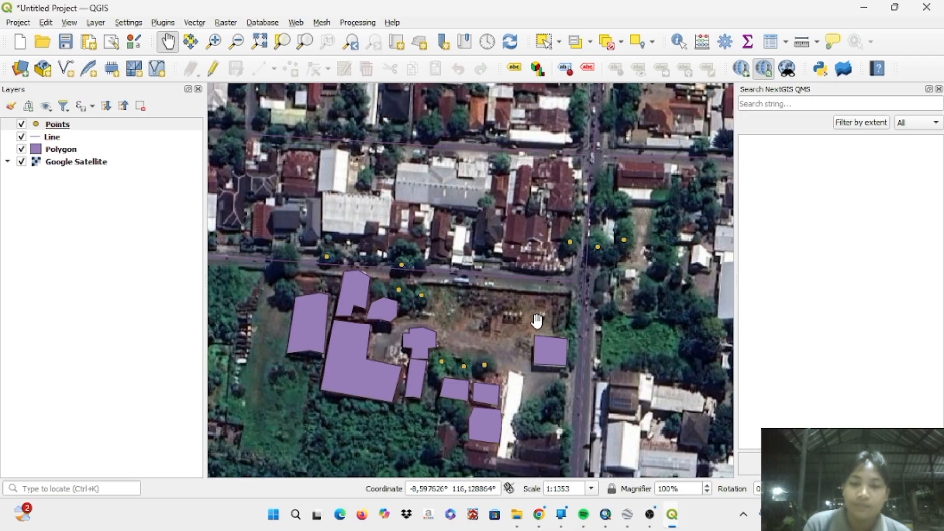
{"action": "left_click_drag", "start_coordinate": [537, 320], "coordinate": [515, 294]}
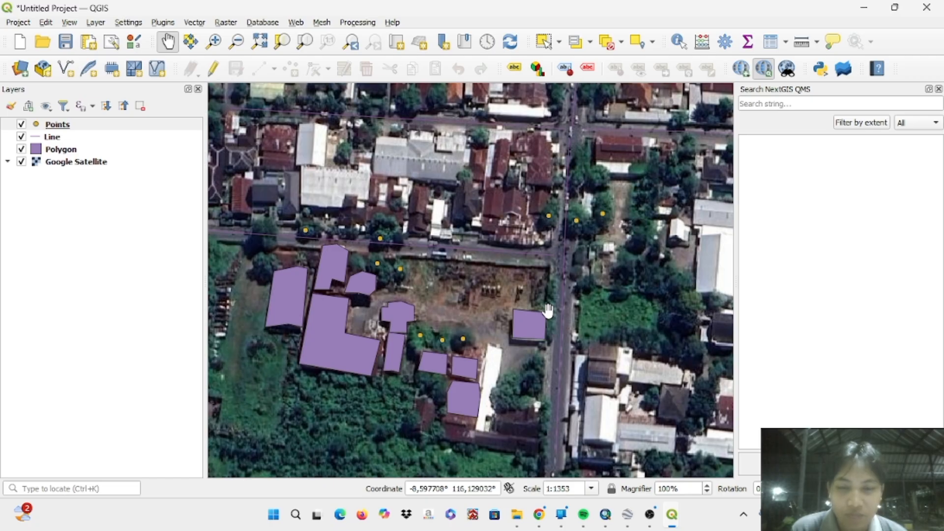
- Switch to ArcMap and add the kampus2.jpg image to the Layers data frame
{"action": "mouse_move", "coordinate": [658, 516]}
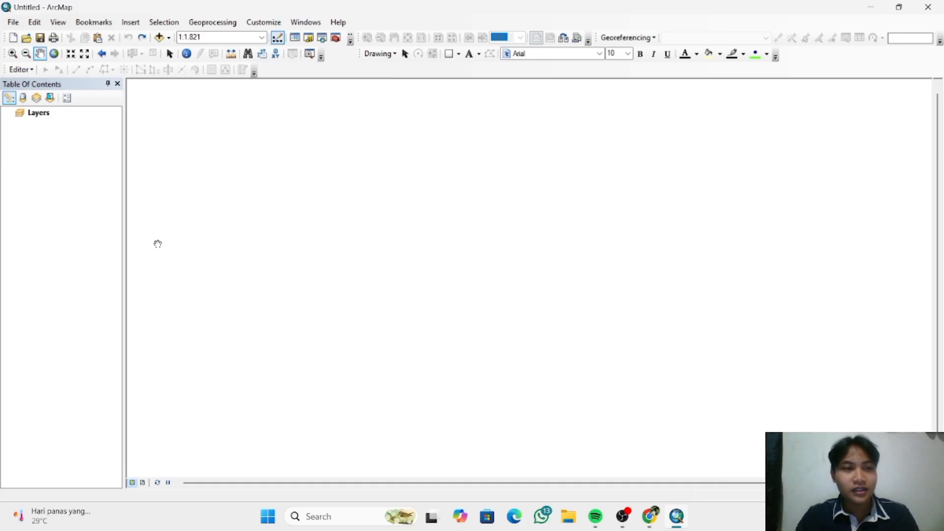
{"action": "right_click", "coordinate": [43, 118]}
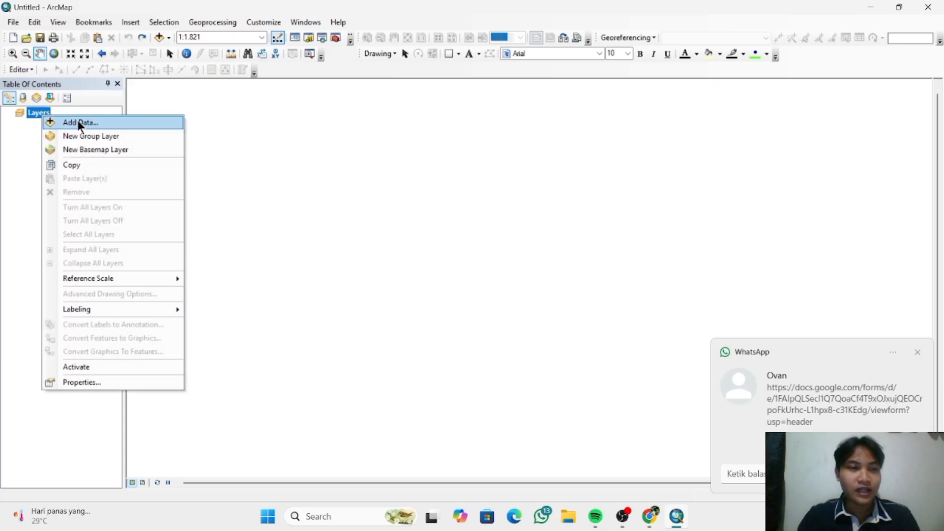
{"action": "left_click", "coordinate": [80, 123]}
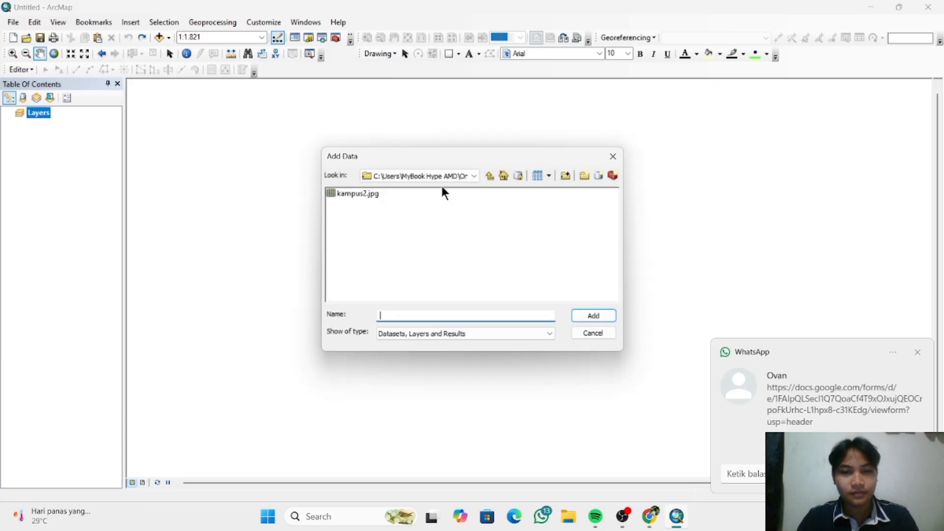
{"action": "left_click", "coordinate": [376, 194]}
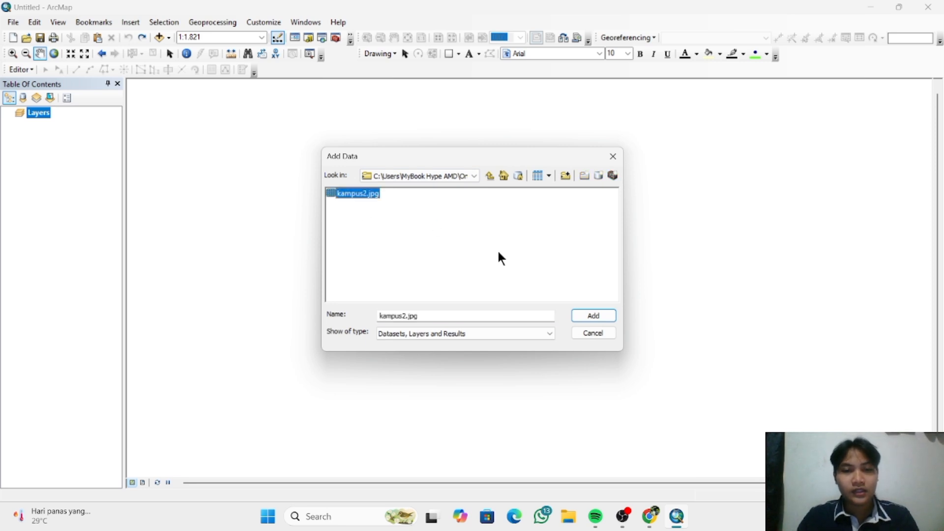
{"action": "left_click", "coordinate": [585, 321]}
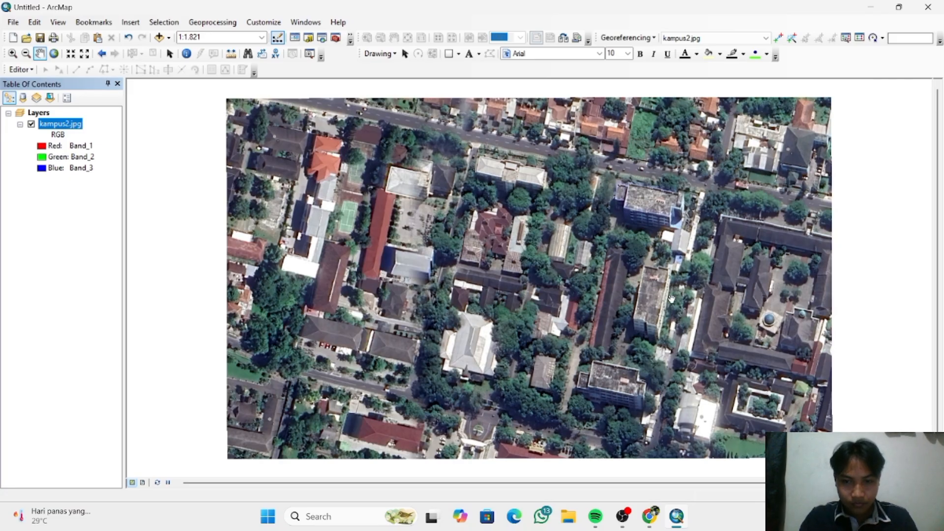
{"action": "left_click_drag", "start_coordinate": [672, 299], "coordinate": [610, 297]}
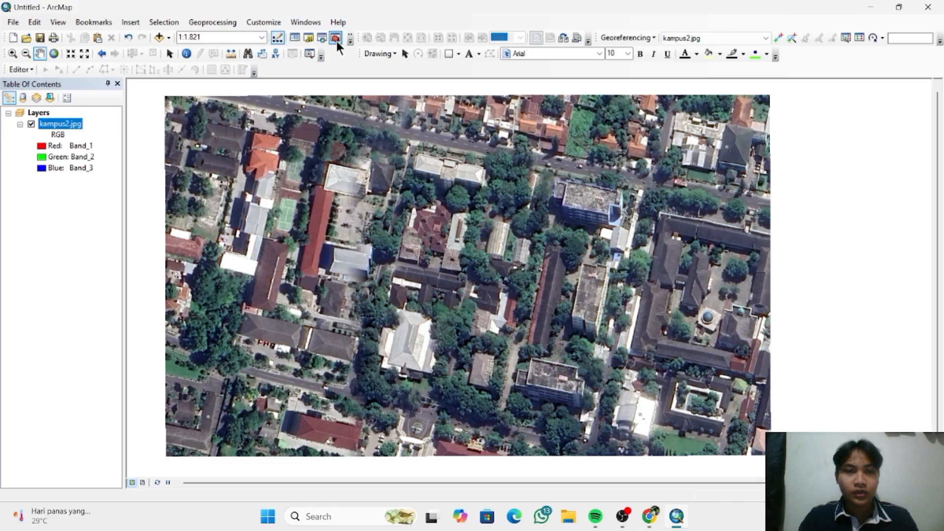
- Start a new shapefile named Points with feature type Point in the C:\Kampus 2 p2 folder
{"action": "left_click", "coordinate": [308, 41]}
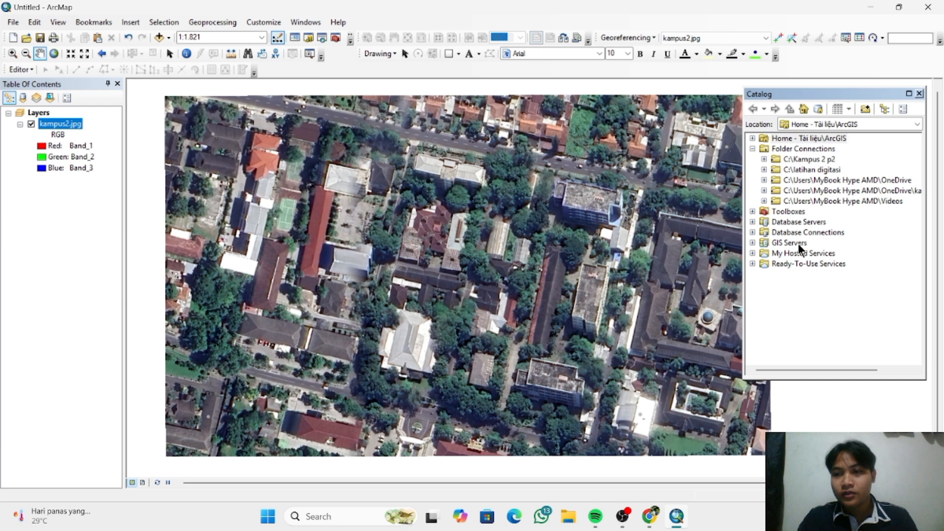
{"action": "right_click", "coordinate": [815, 158]}
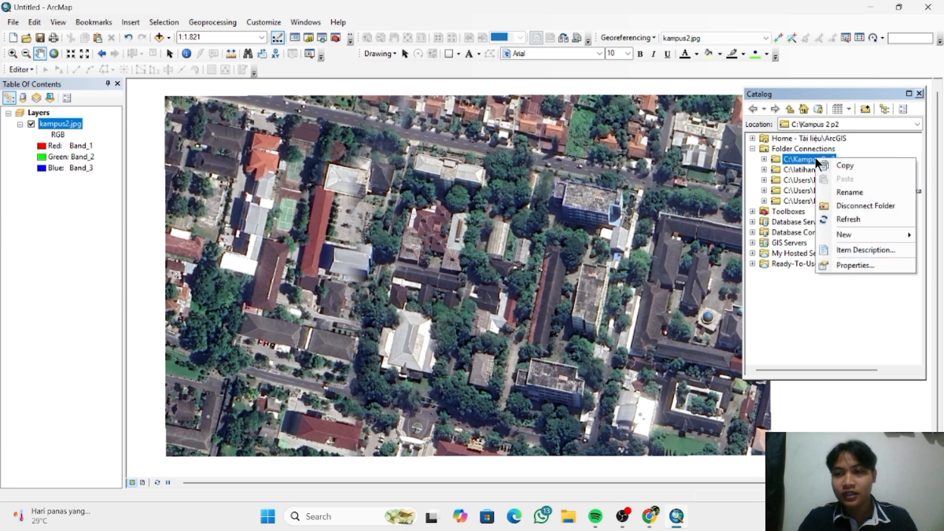
{"action": "mouse_move", "coordinate": [842, 236]}
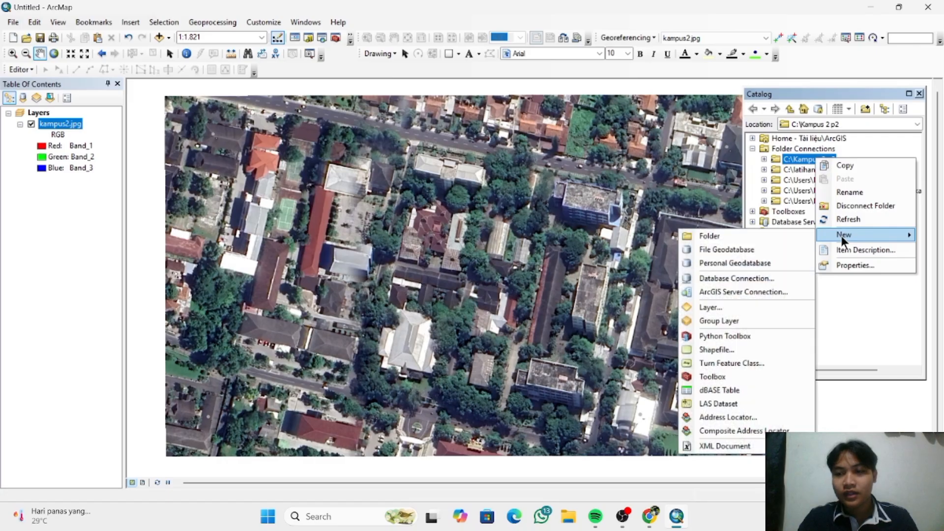
{"action": "left_click", "coordinate": [751, 348]}
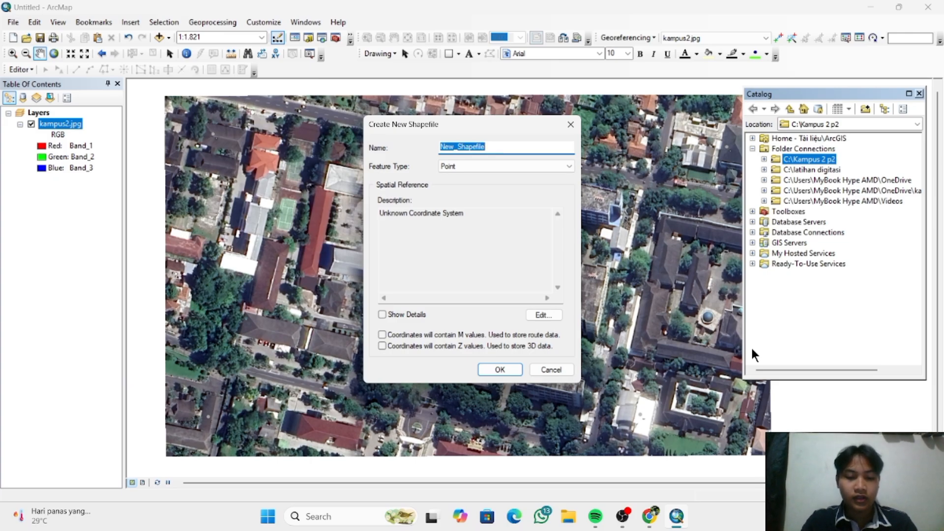
{"action": "type", "text": "Points"}
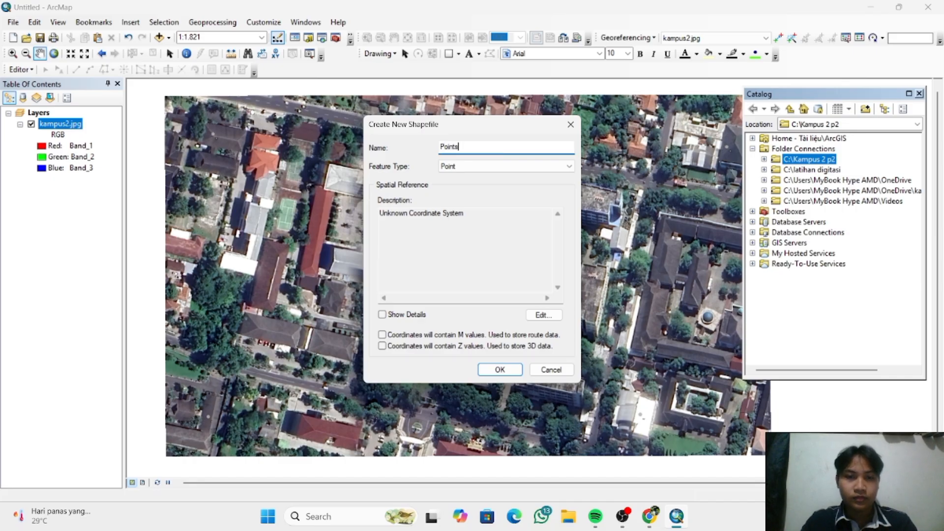
{"action": "left_click", "coordinate": [536, 167]}
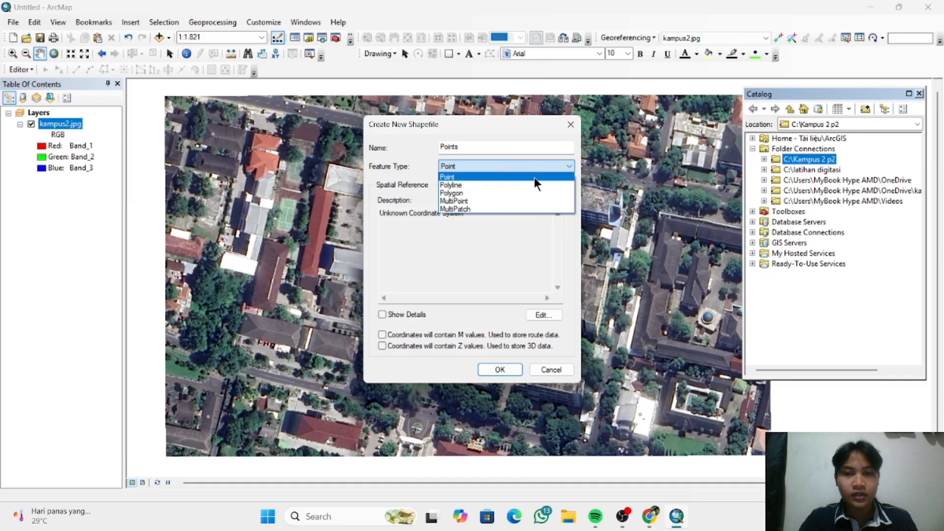
{"action": "left_click", "coordinate": [534, 177]}
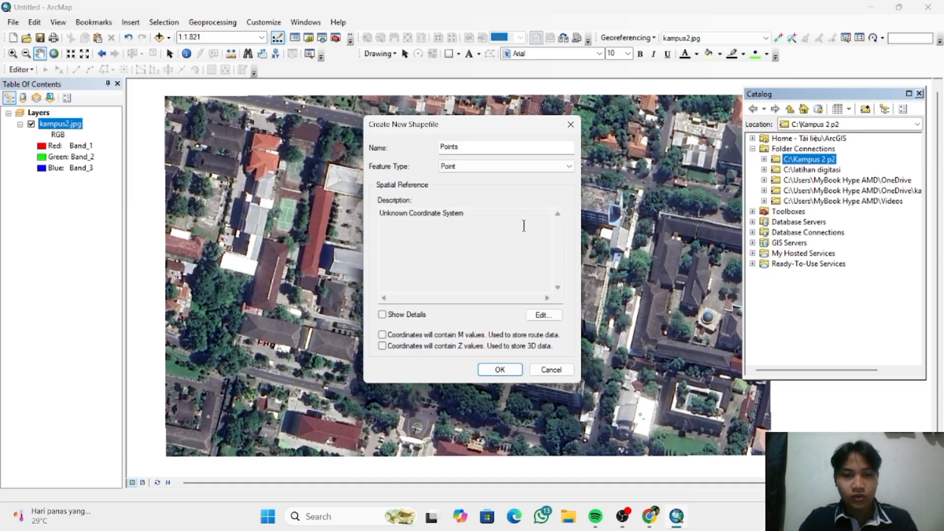
- Assign the projected coordinate system WGS 1984 UTM Zone 50S to the Points shapefile and create it
{"action": "left_click", "coordinate": [544, 314]}
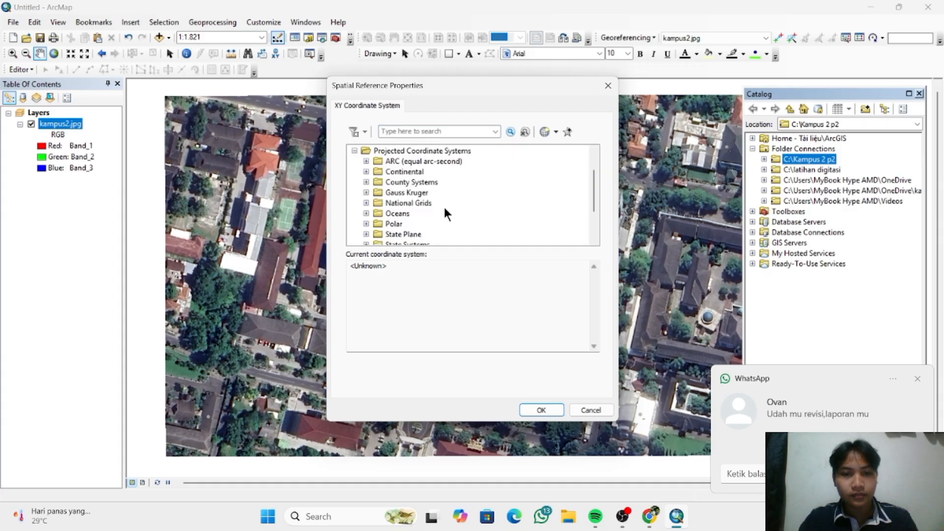
{"action": "scroll", "coordinate": [444, 208], "scroll_direction": "down", "scroll_amount": 2}
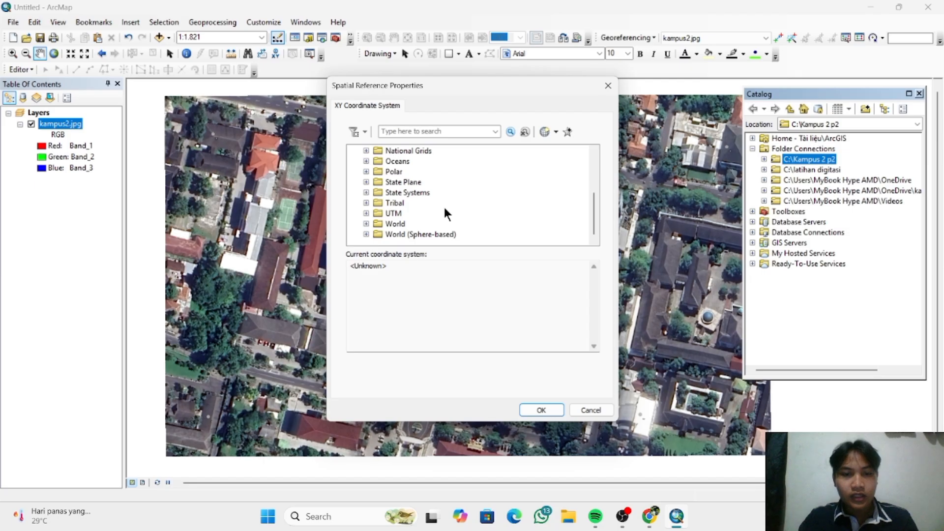
{"action": "scroll", "coordinate": [443, 204], "scroll_direction": "up", "scroll_amount": 2}
{"action": "scroll", "coordinate": [444, 204], "scroll_direction": "down", "scroll_amount": 2}
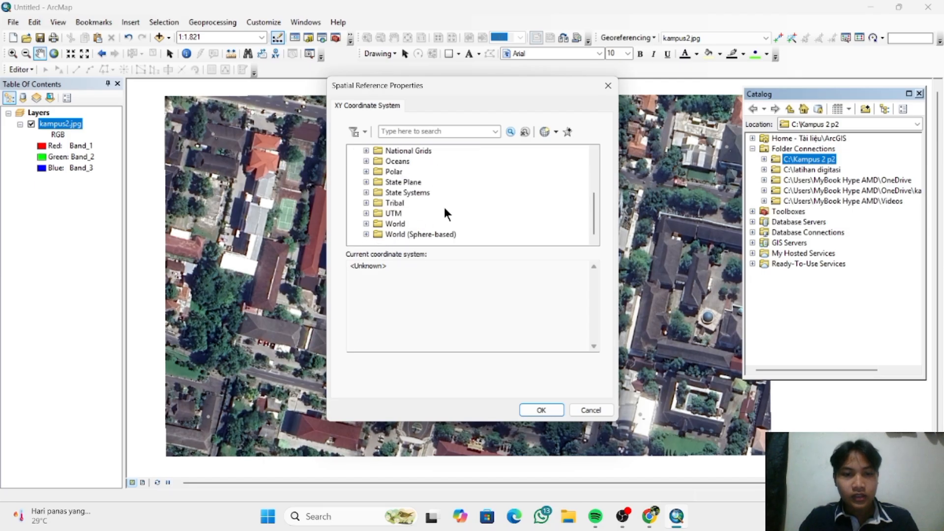
{"action": "left_click", "coordinate": [366, 213]}
{"action": "scroll", "coordinate": [482, 206], "scroll_direction": "down", "scroll_amount": 3}
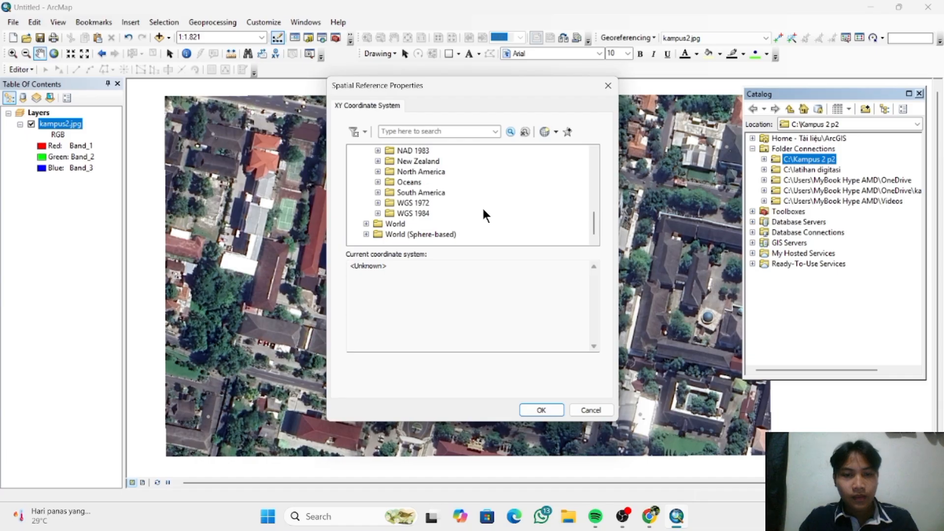
{"action": "left_click", "coordinate": [377, 213]}
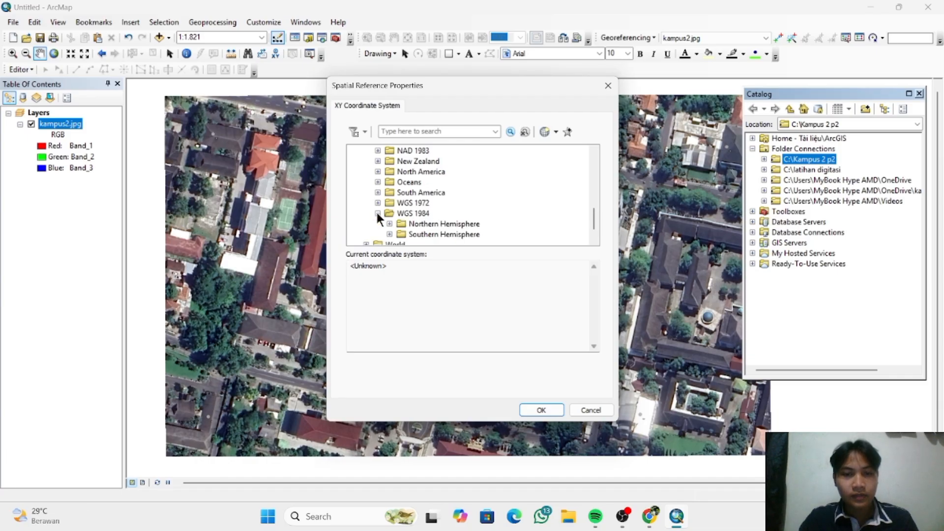
{"action": "scroll", "coordinate": [450, 211], "scroll_direction": "down", "scroll_amount": 1}
{"action": "left_click", "coordinate": [390, 214]}
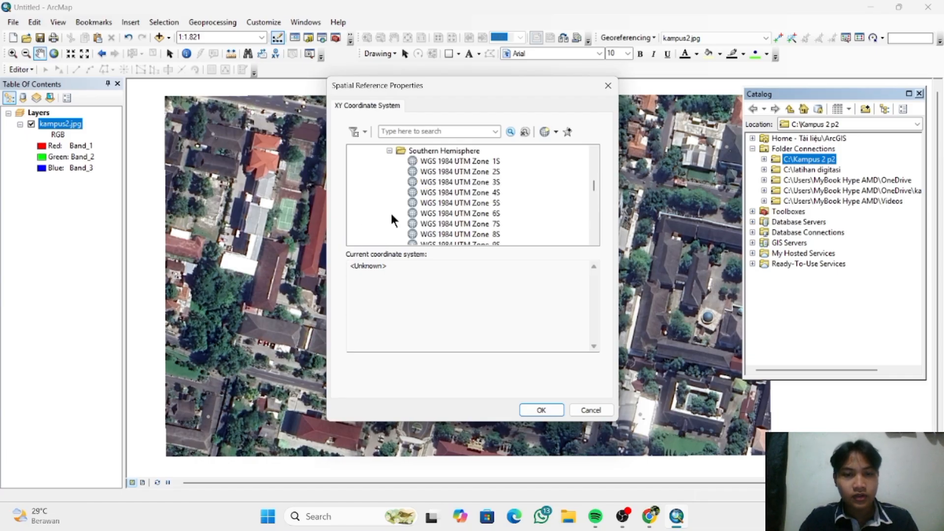
{"action": "scroll", "coordinate": [392, 219], "scroll_direction": "down", "scroll_amount": 5}
{"action": "scroll", "coordinate": [393, 220], "scroll_direction": "down", "scroll_amount": 1}
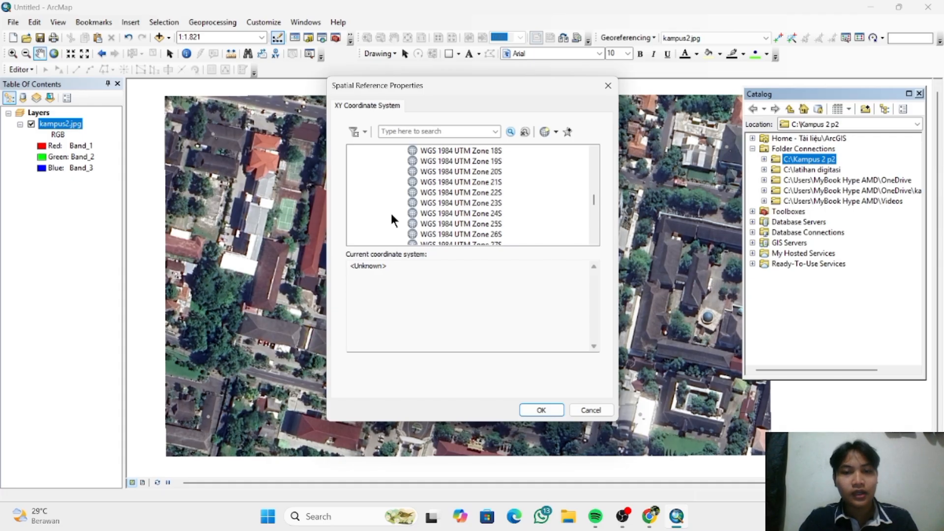
{"action": "scroll", "coordinate": [392, 216], "scroll_direction": "down", "scroll_amount": 6}
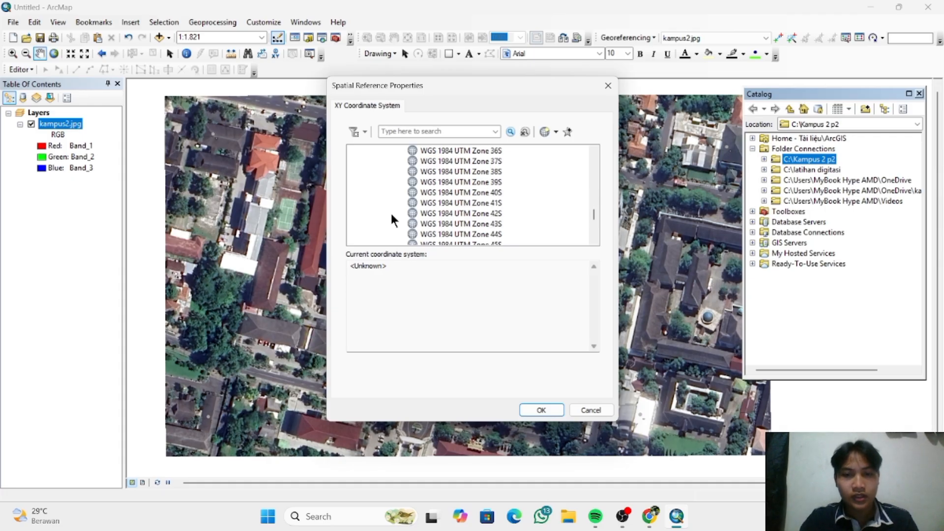
{"action": "scroll", "coordinate": [391, 211], "scroll_direction": "down", "scroll_amount": 3}
{"action": "left_click", "coordinate": [470, 200]}
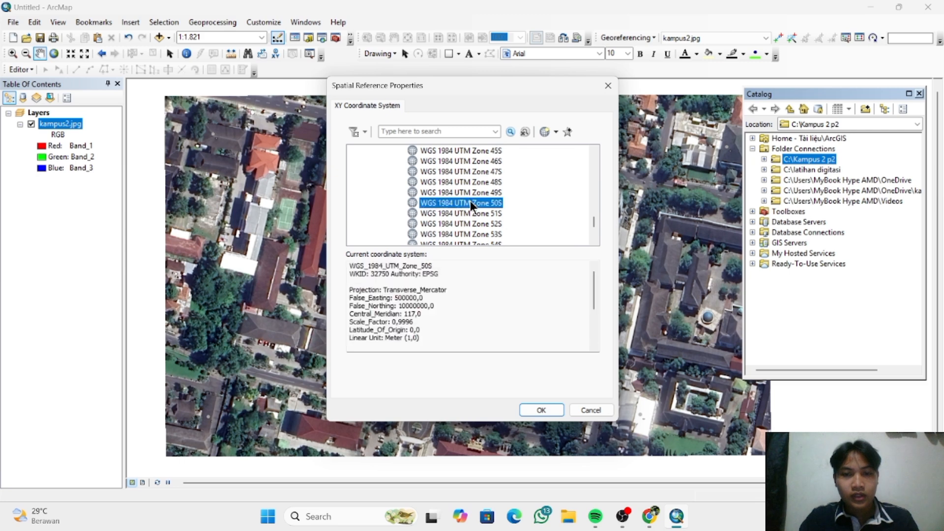
{"action": "left_click", "coordinate": [540, 410]}
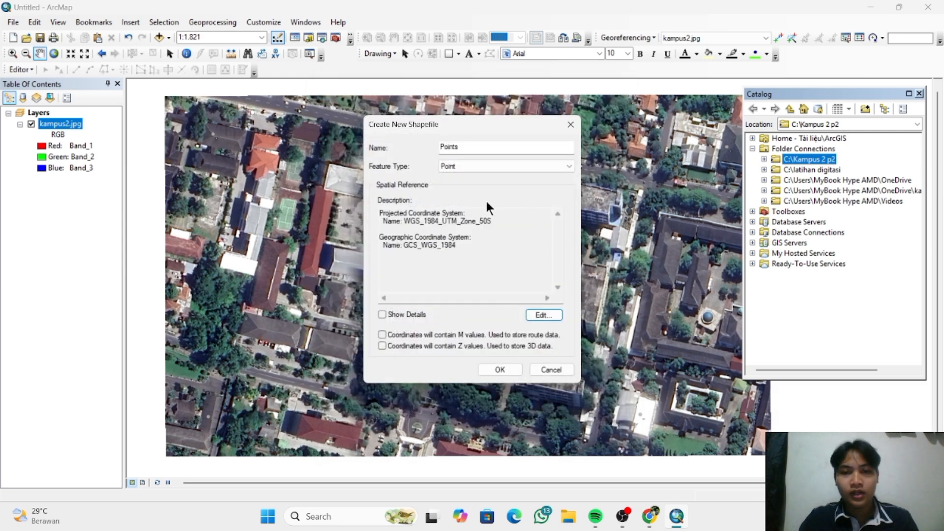
{"action": "left_click", "coordinate": [500, 370]}
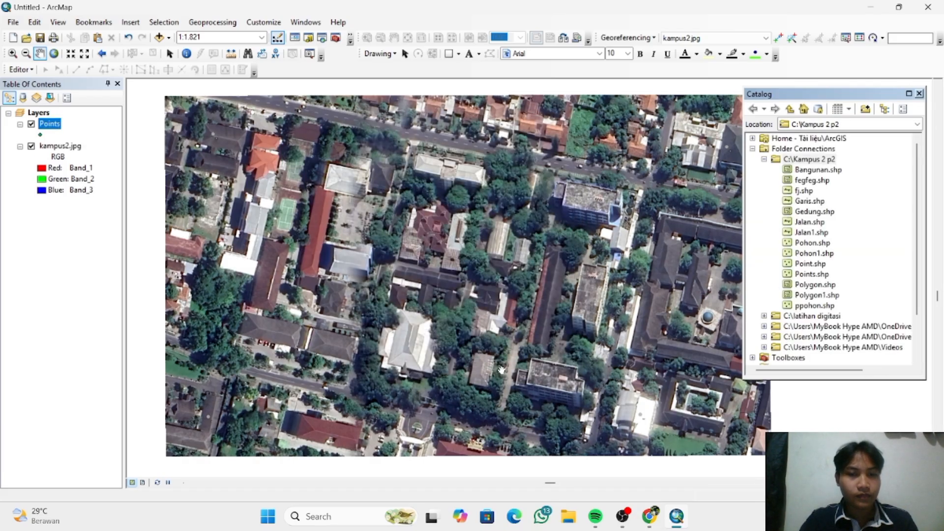
- Start a new shapefile named Lines with feature type Polyline in the C:\Kampus 2 p2 folder
{"action": "right_click", "coordinate": [817, 164]}
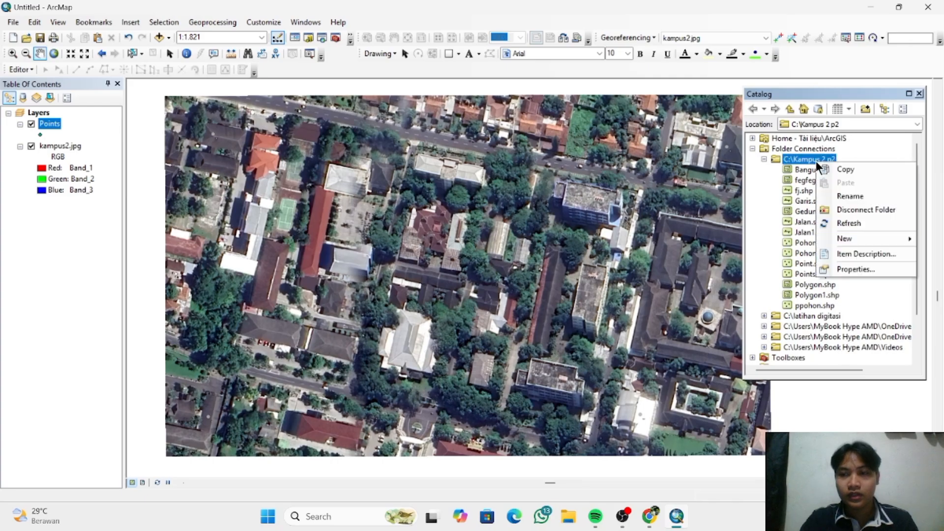
{"action": "mouse_move", "coordinate": [846, 241]}
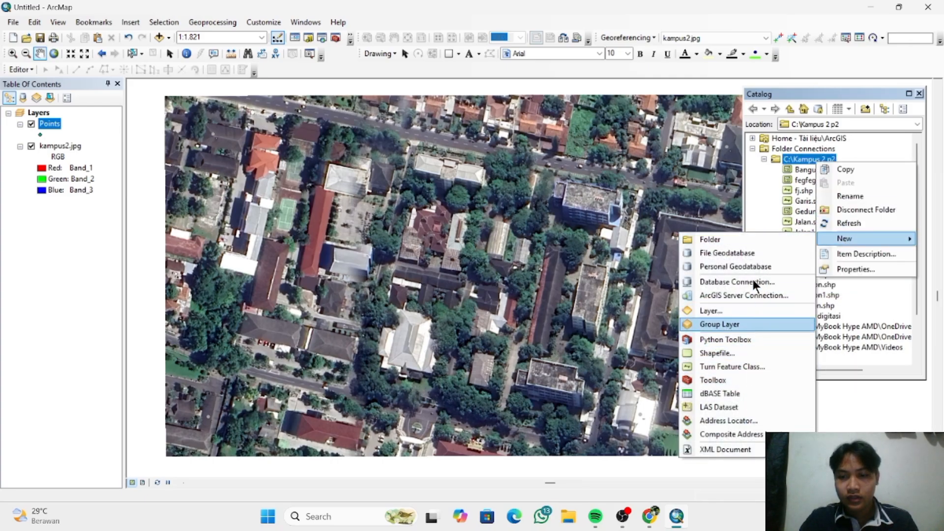
{"action": "left_click", "coordinate": [754, 356]}
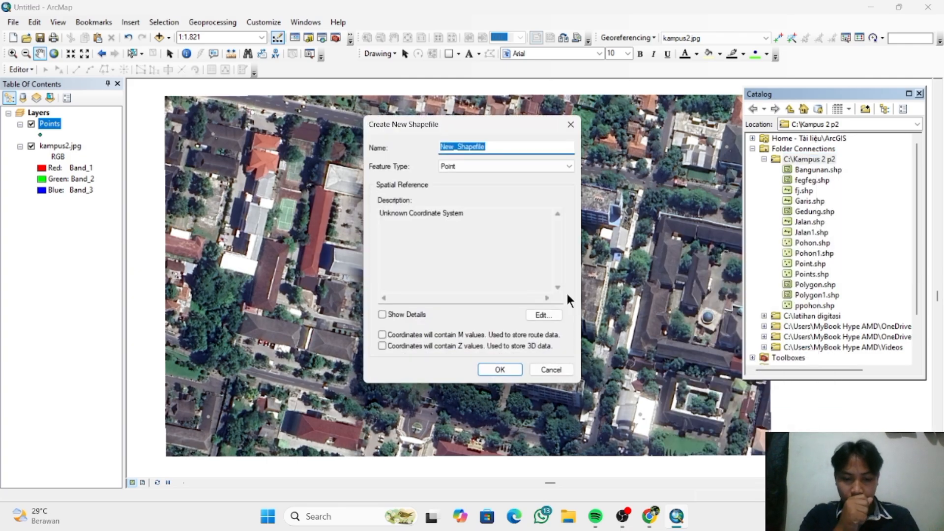
{"action": "type", "text": "Lines"}
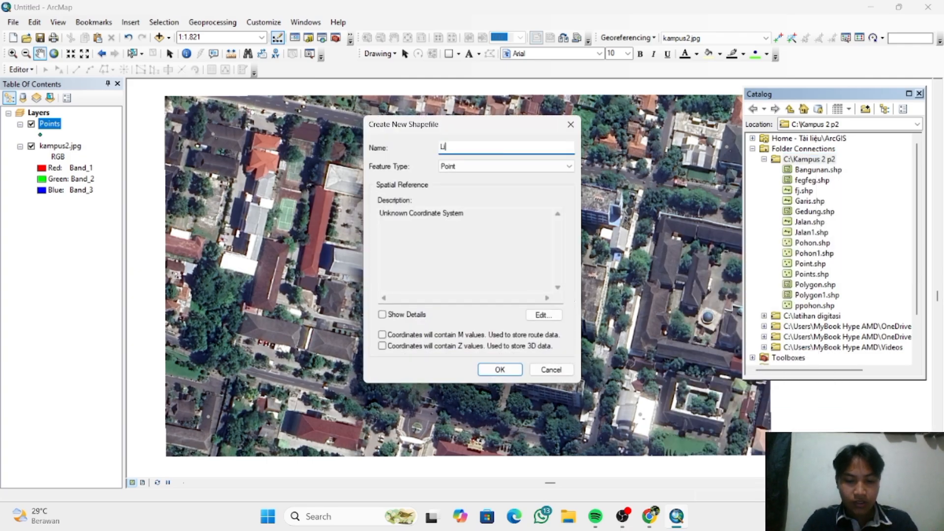
{"action": "left_click", "coordinate": [541, 166]}
{"action": "left_click", "coordinate": [533, 184]}
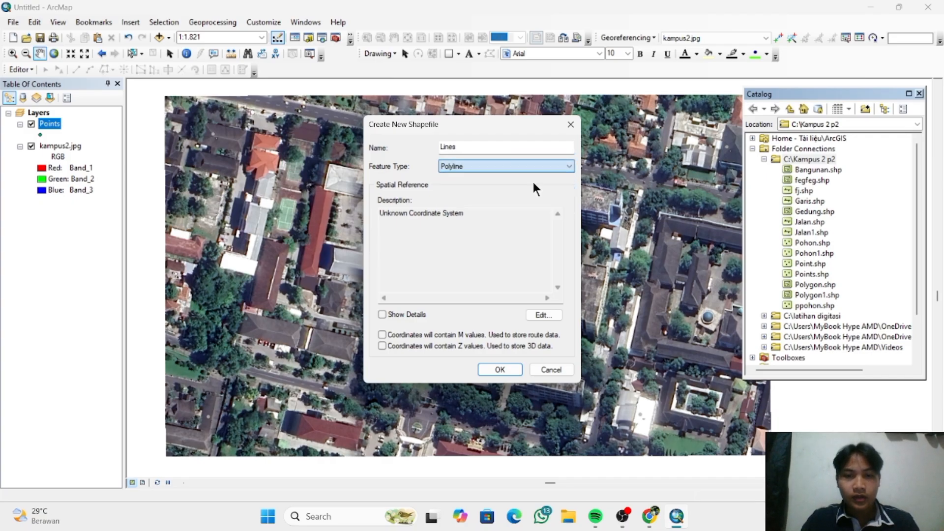
- Assign the favorite coordinate system WGS 1984 UTM Zone 50S to the Lines shapefile and create it
{"action": "left_click", "coordinate": [537, 312]}
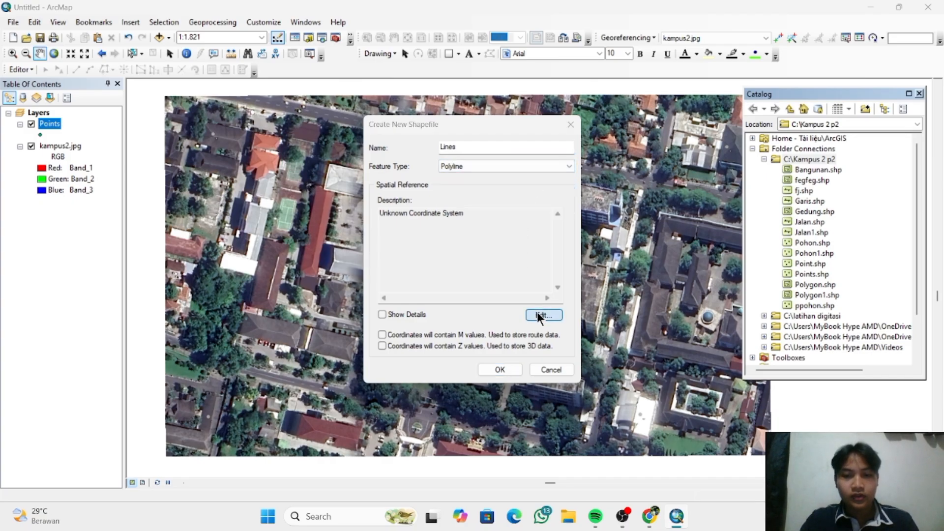
{"action": "left_click", "coordinate": [440, 161]}
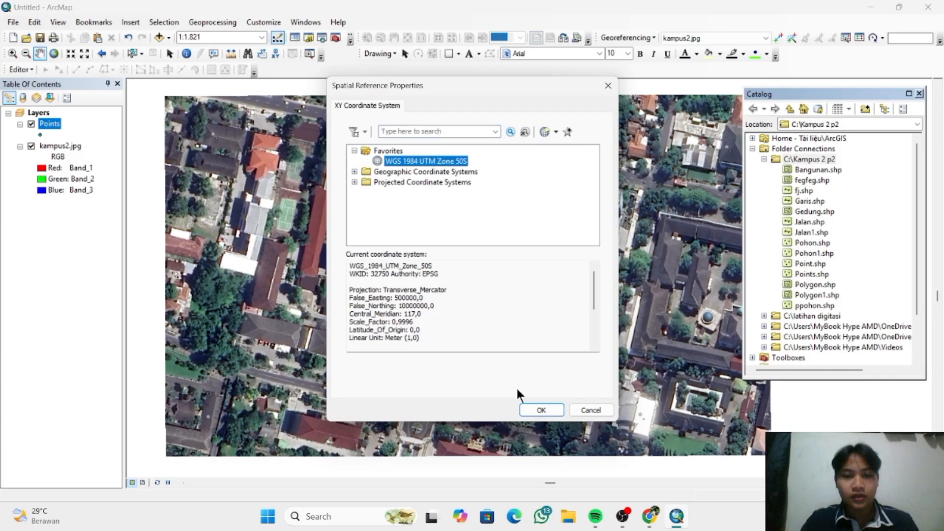
{"action": "left_click", "coordinate": [544, 413]}
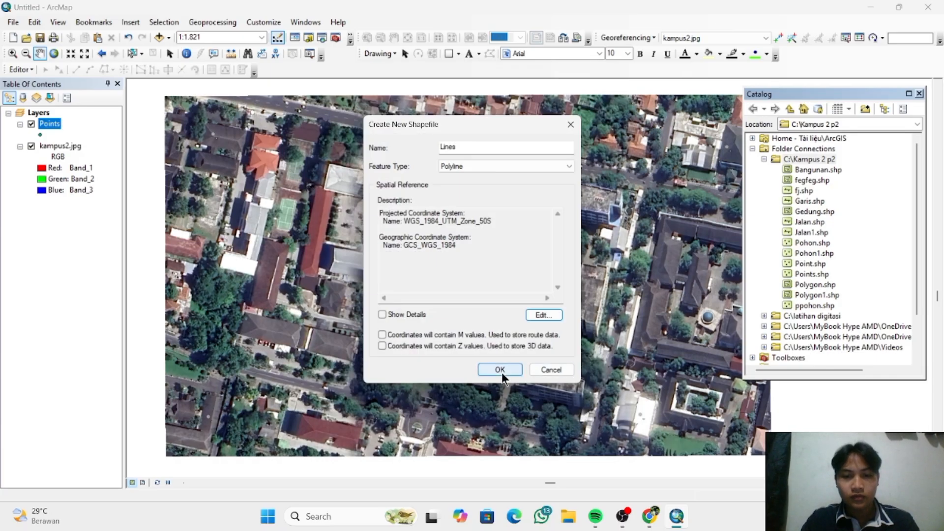
{"action": "left_click", "coordinate": [502, 373]}
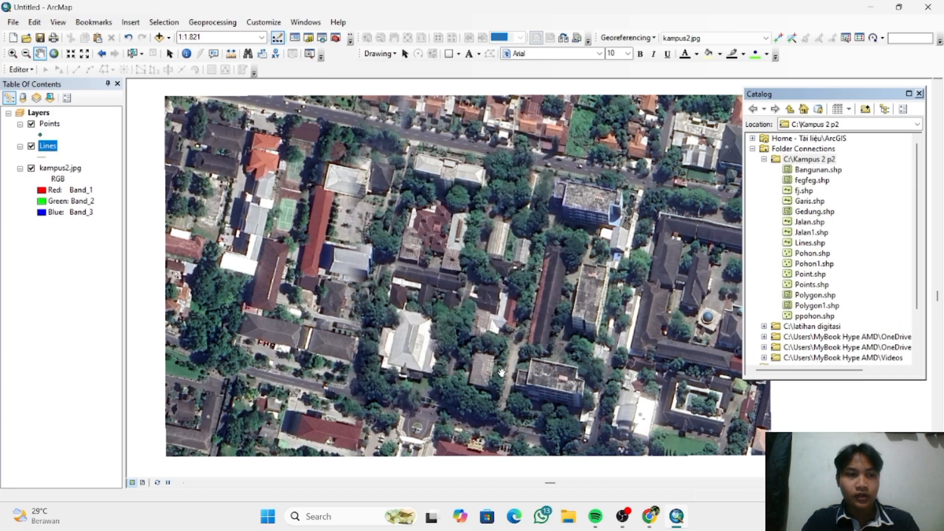
- Start a new shapefile named Polygon with feature type Polygon in the C:\Kampus 2 p2 folder
{"action": "right_click", "coordinate": [804, 158]}
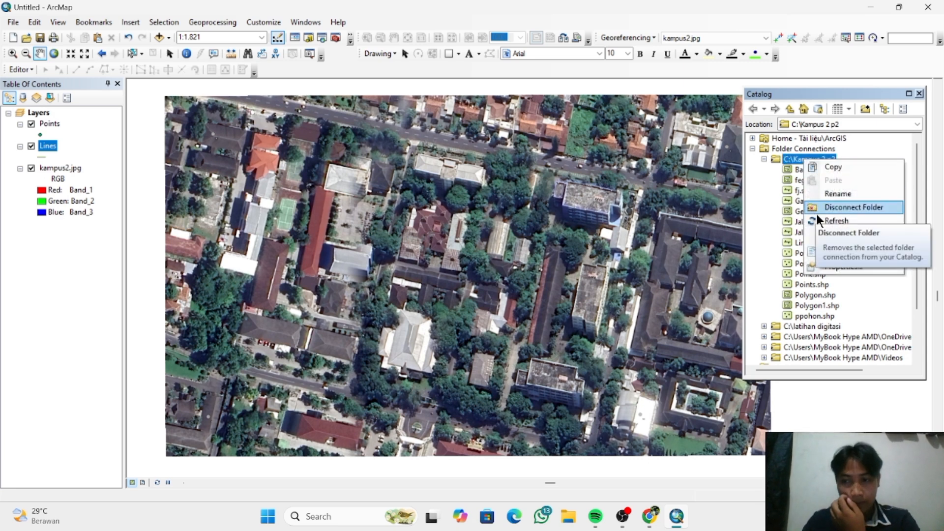
{"action": "mouse_move", "coordinate": [818, 238]}
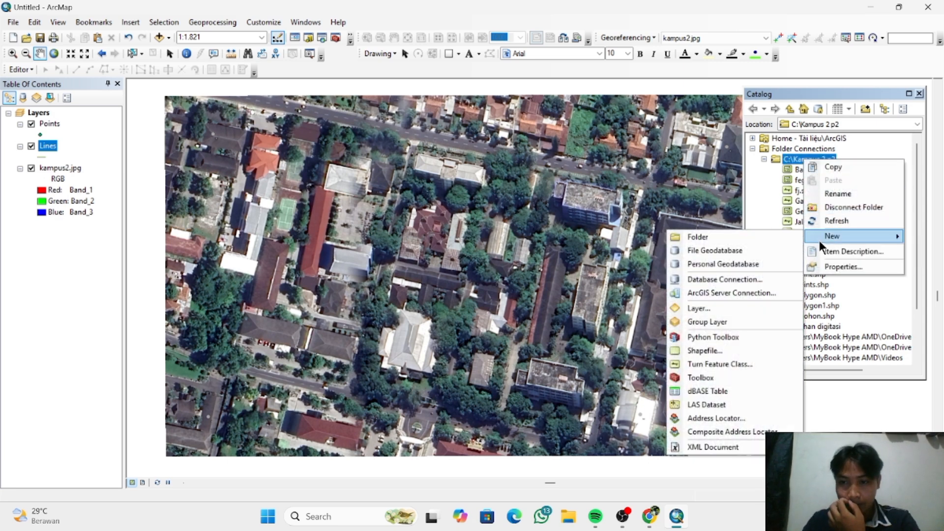
{"action": "left_click", "coordinate": [724, 344]}
{"action": "type", "text": "P"}
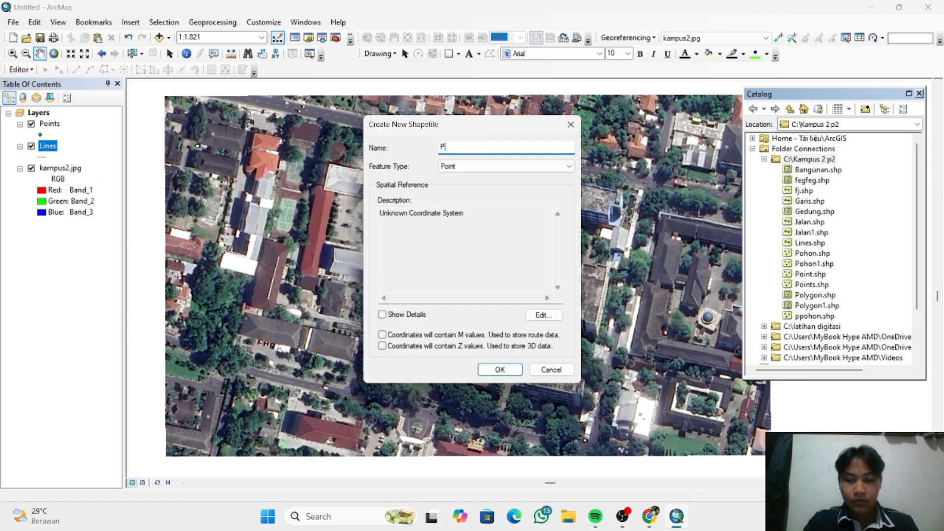
{"action": "type", "text": "olygon"}
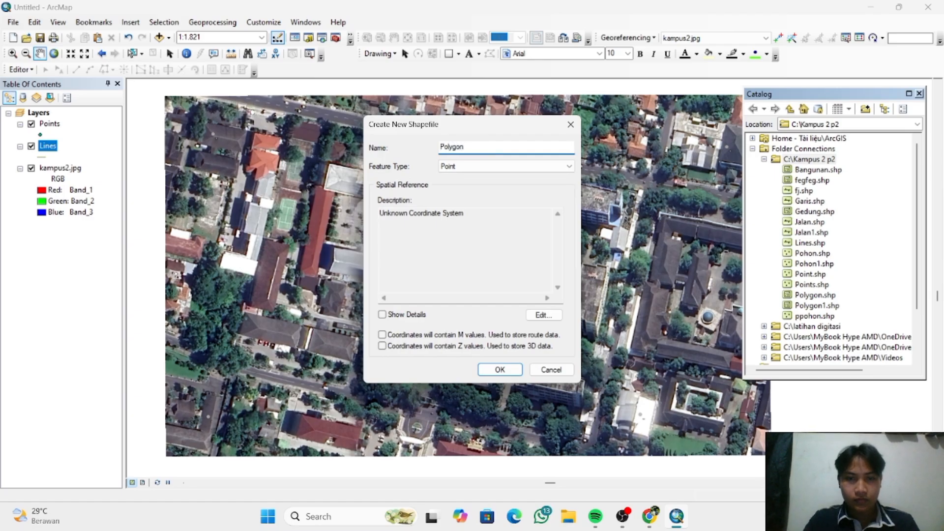
{"action": "left_click", "coordinate": [514, 165]}
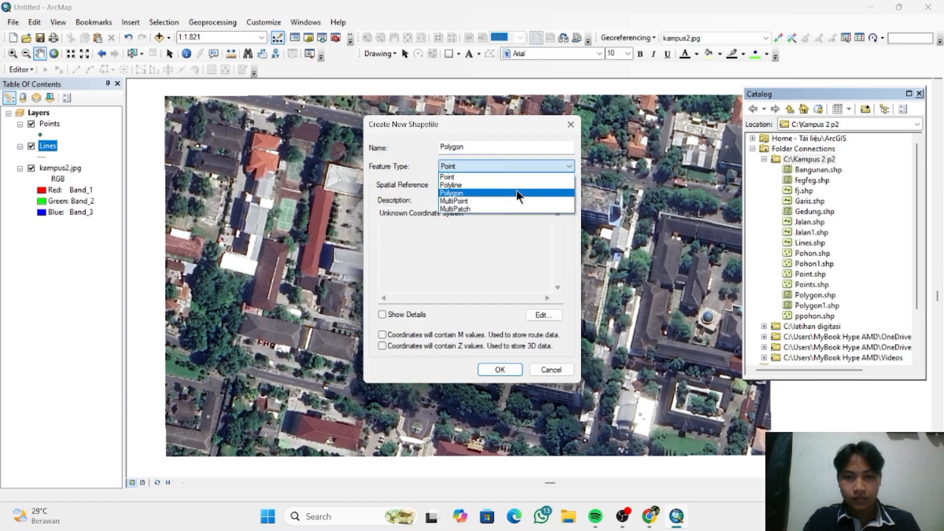
{"action": "left_click", "coordinate": [516, 193]}
- Assign WGS 1984 UTM Zone 50S to the polygon shapefile and try to create it under the name Polygon
{"action": "left_click", "coordinate": [536, 313]}
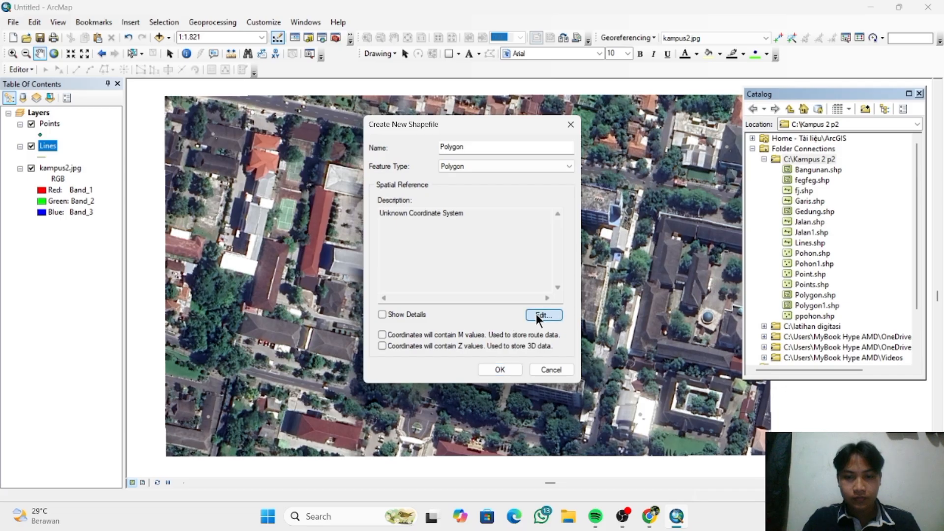
{"action": "left_click", "coordinate": [426, 161]}
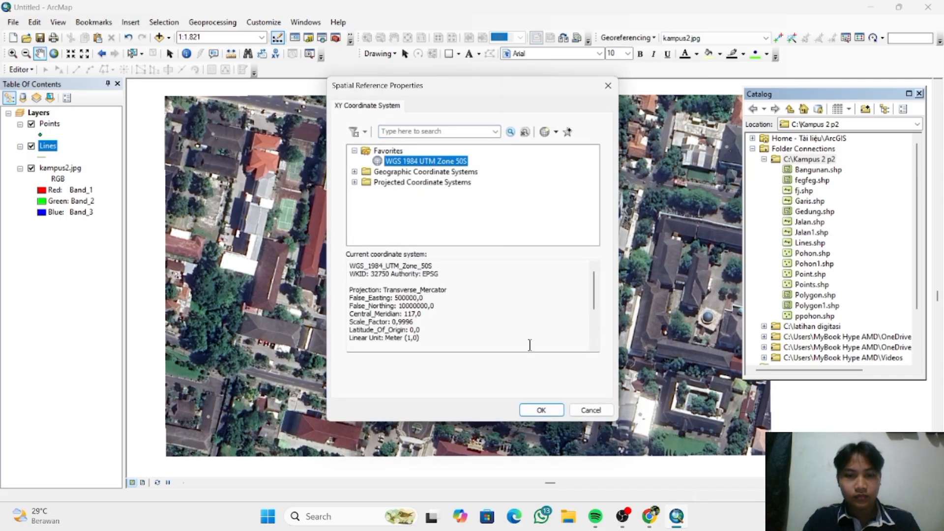
{"action": "left_click", "coordinate": [543, 409]}
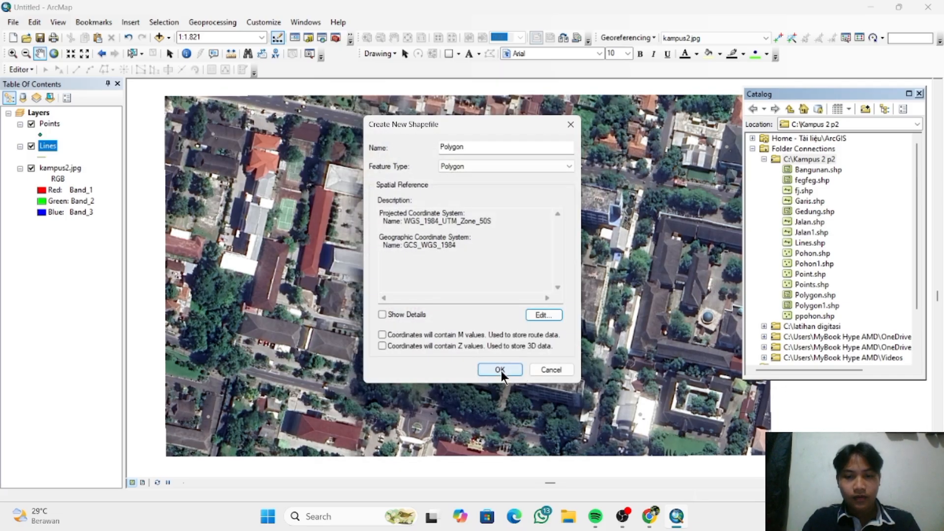
{"action": "left_click", "coordinate": [500, 370]}
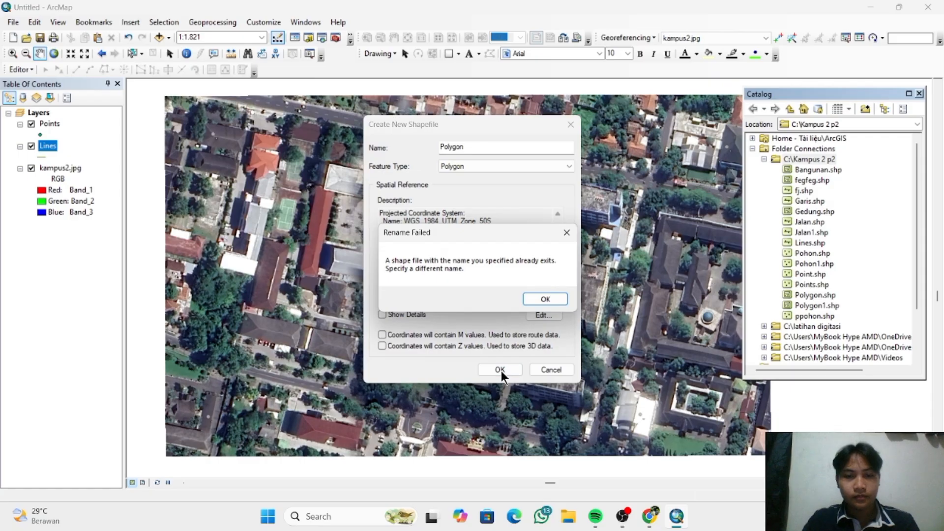
{"action": "left_click", "coordinate": [539, 302]}
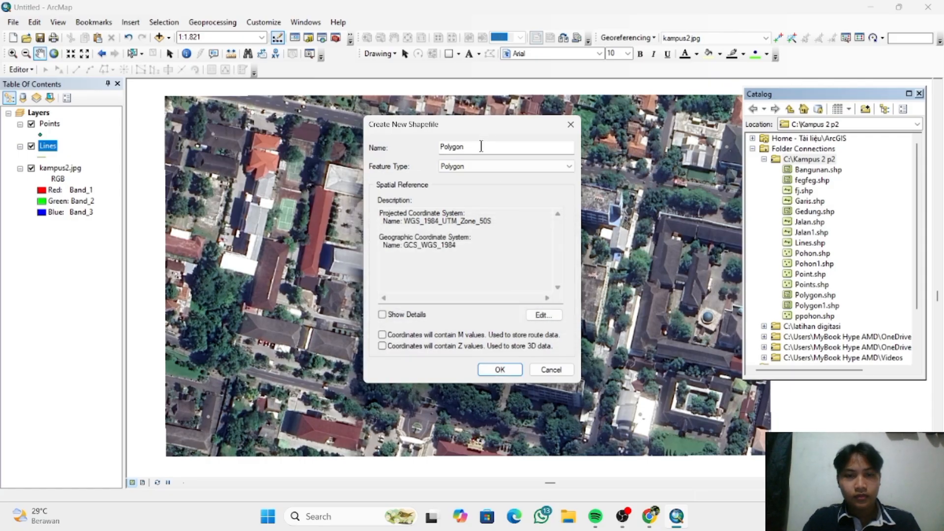
- Try to create the polygon shapefile under the name Polygon1
{"action": "left_click", "coordinate": [481, 146]}
{"action": "type", "text": "1"}
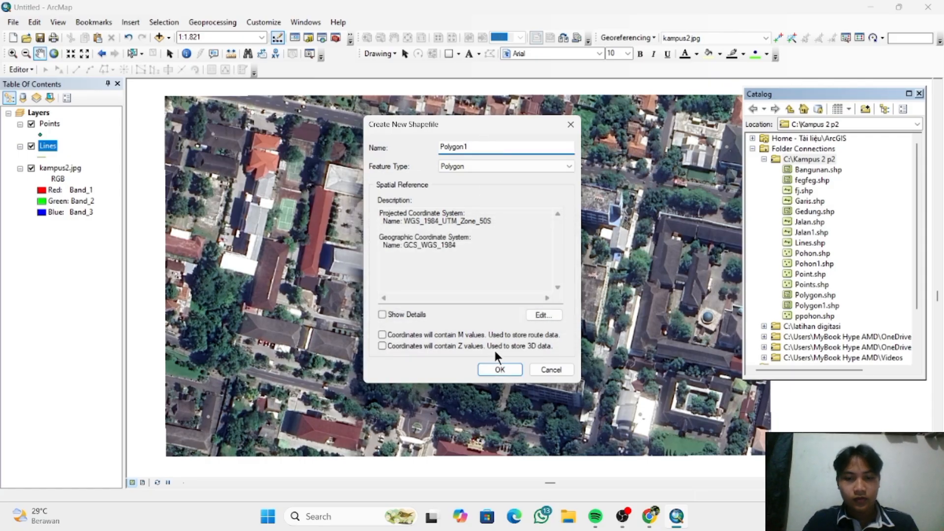
{"action": "left_click", "coordinate": [500, 370]}
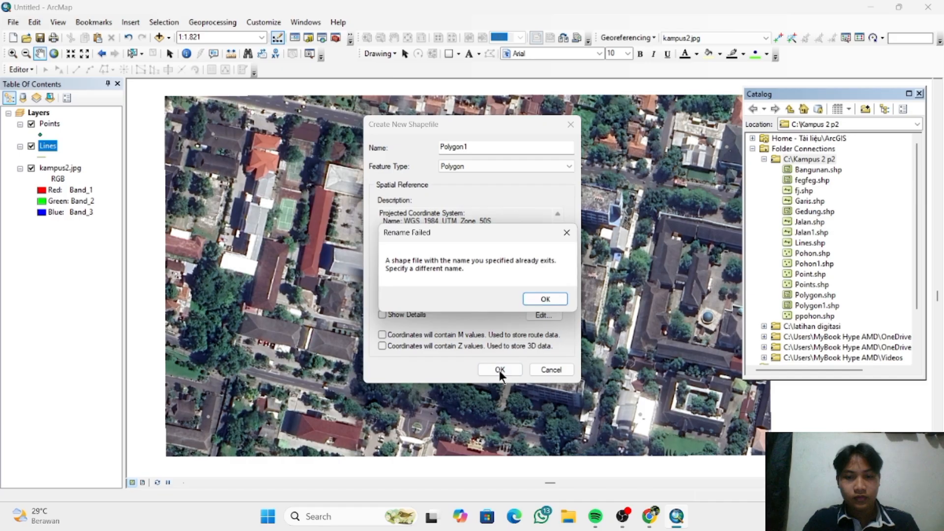
{"action": "left_click", "coordinate": [543, 298]}
- Change the new polygon shapefile's name to Polygonnn and create it
{"action": "left_click", "coordinate": [478, 150]}
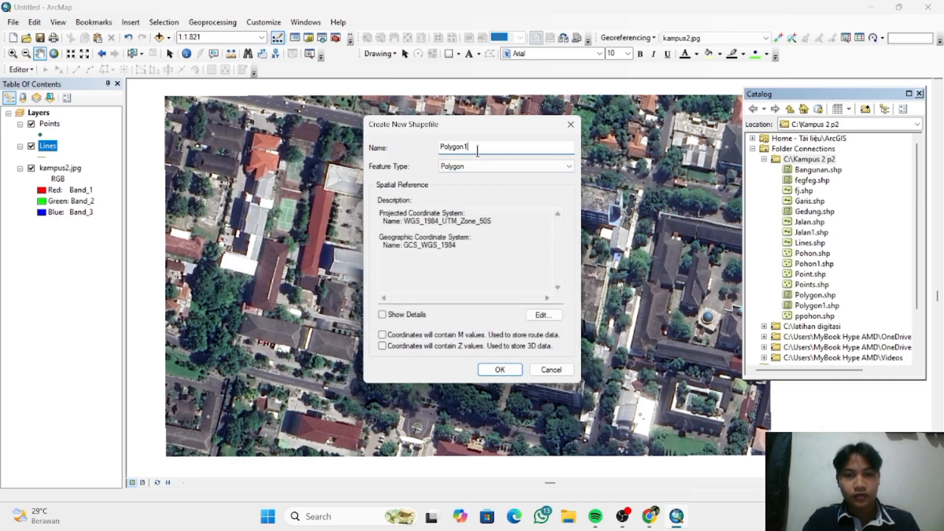
{"action": "type", "text": "m"}
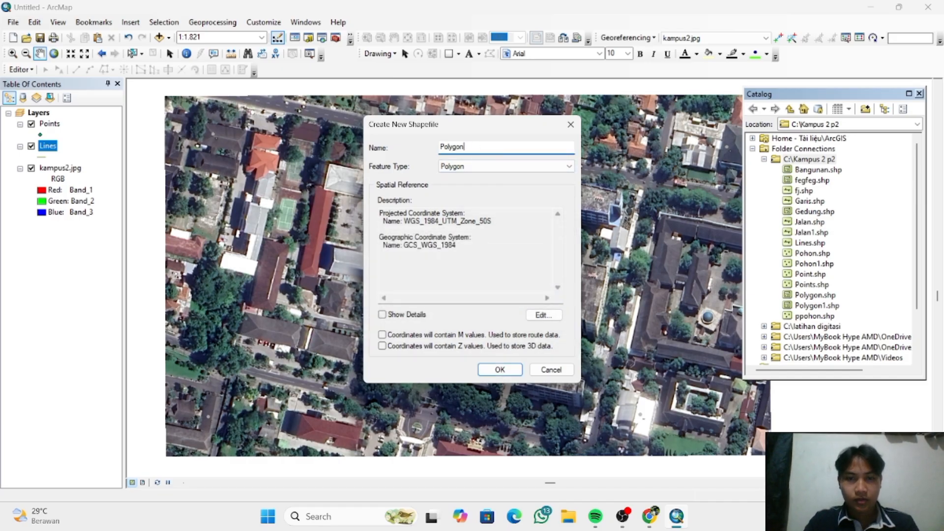
{"action": "left_click", "coordinate": [488, 368]}
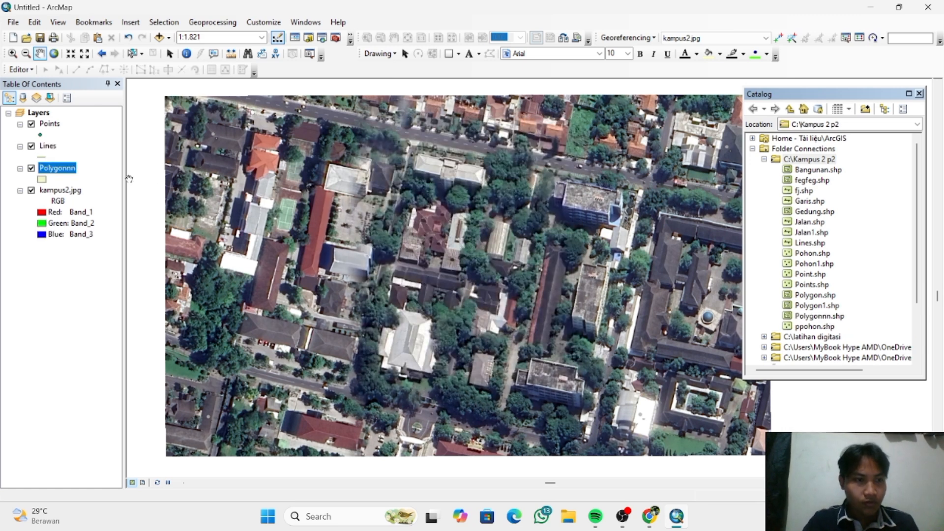
- Start an edit session on the Points layer and open the Create Features window
{"action": "left_click", "coordinate": [50, 124]}
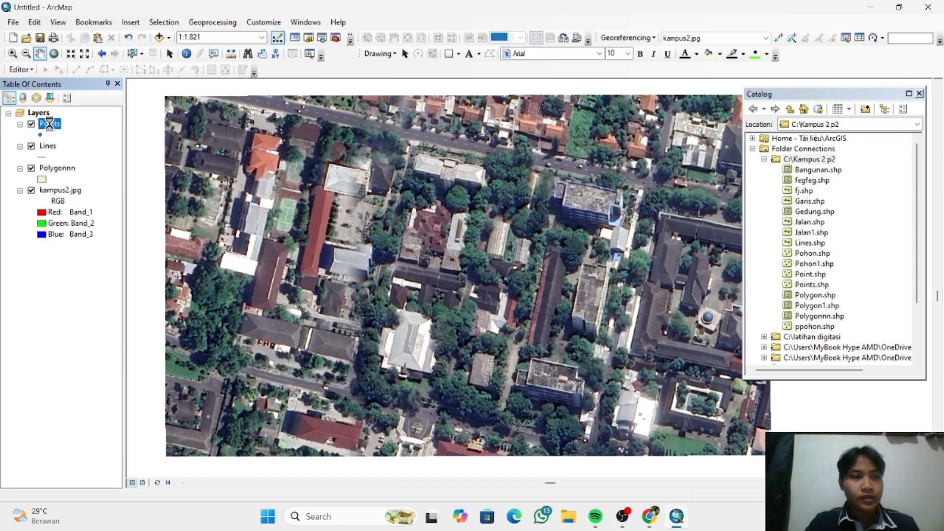
{"action": "right_click", "coordinate": [49, 124]}
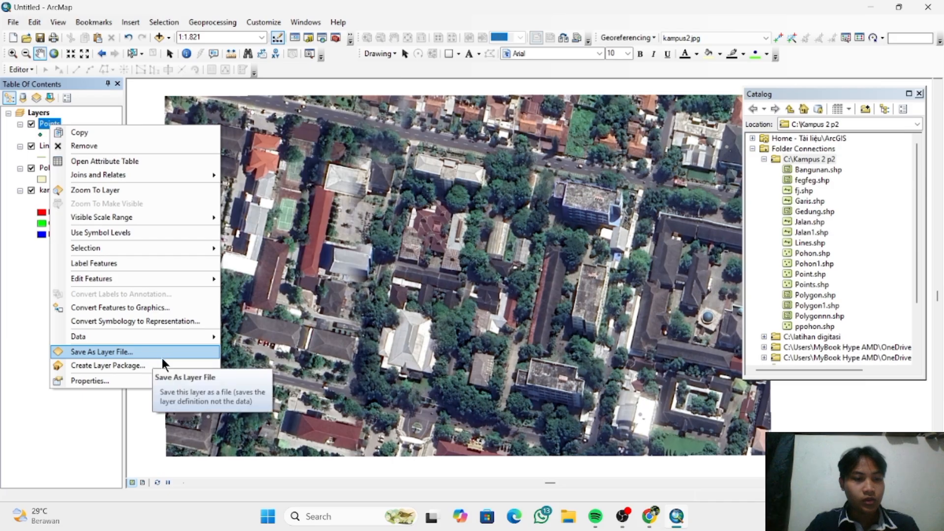
{"action": "mouse_move", "coordinate": [201, 279]}
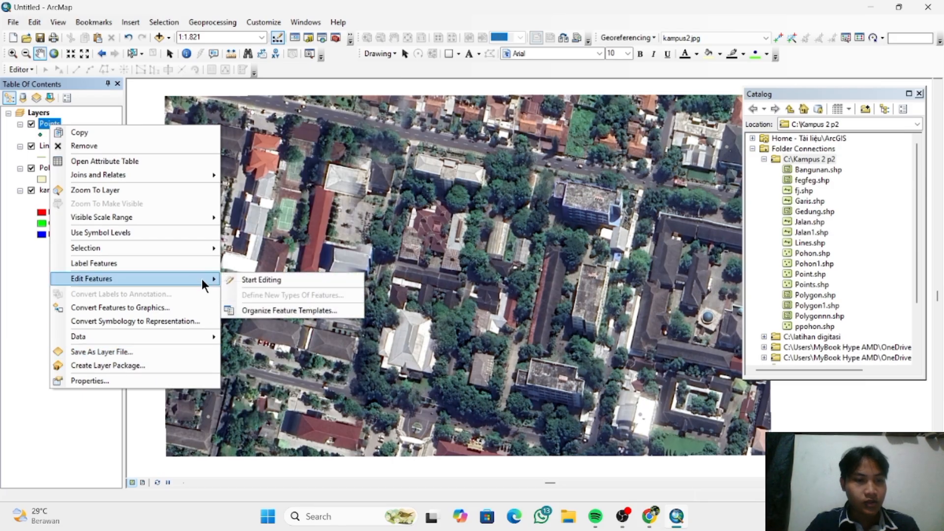
{"action": "left_click", "coordinate": [243, 279]}
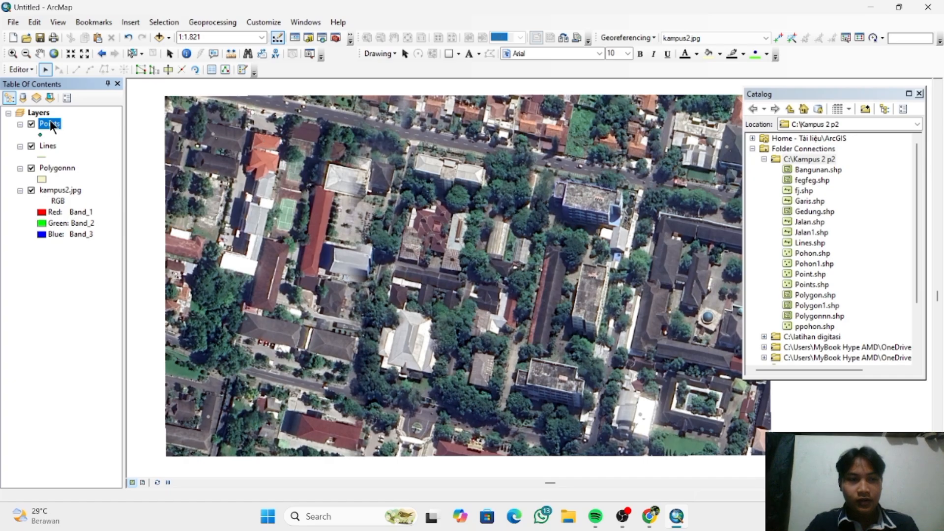
{"action": "left_click", "coordinate": [19, 69]}
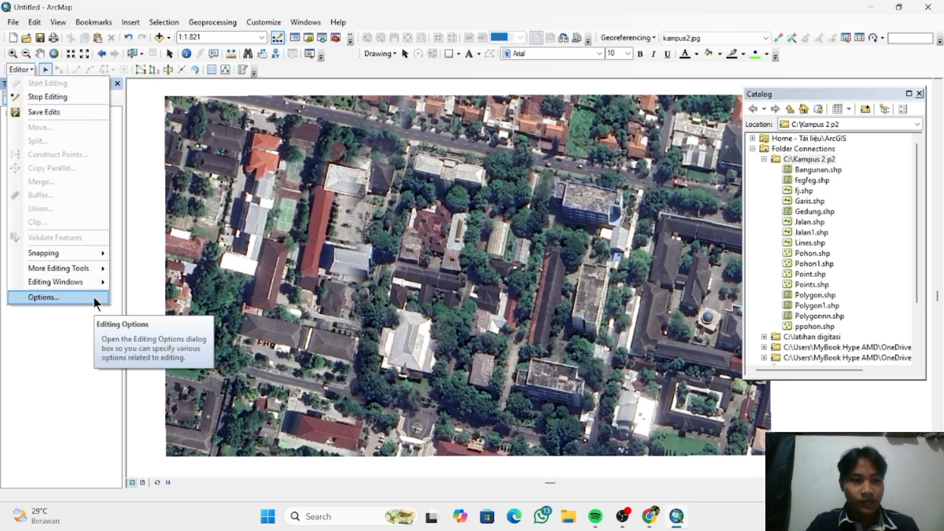
{"action": "mouse_move", "coordinate": [87, 284]}
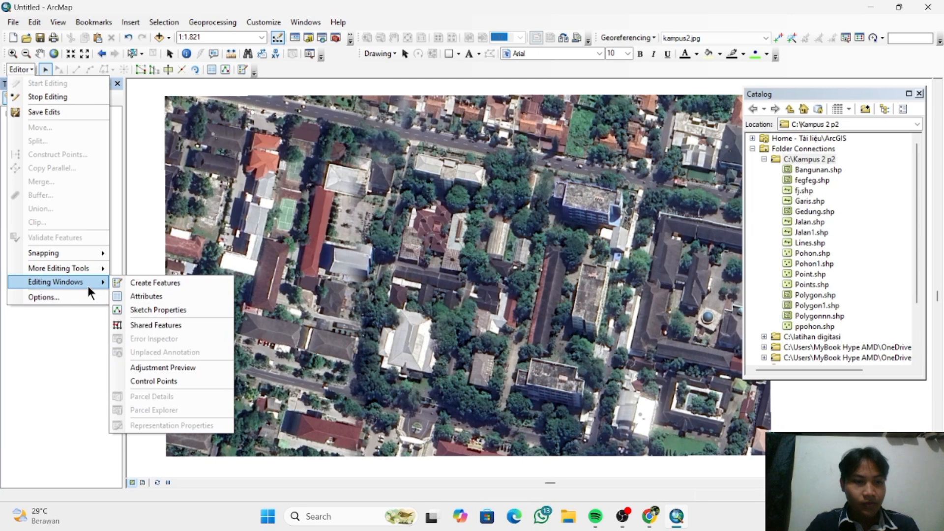
{"action": "left_click", "coordinate": [137, 285]}
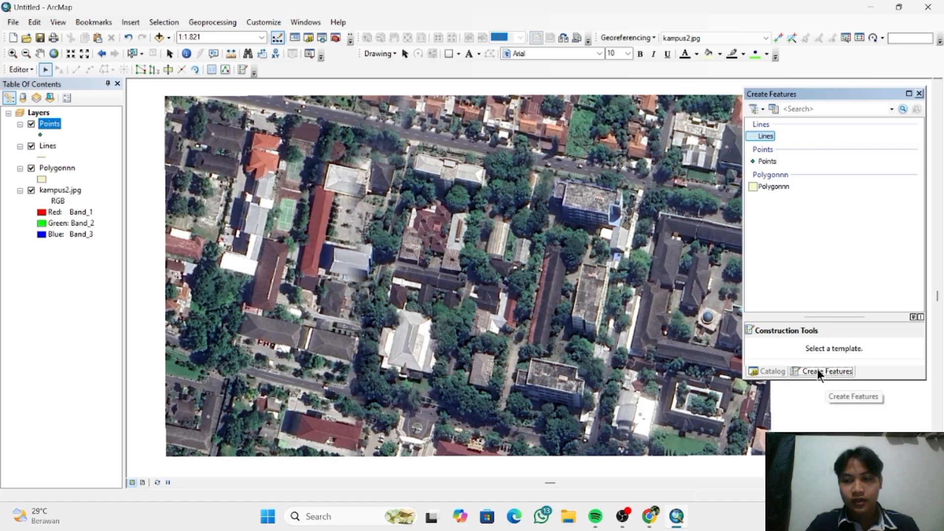
- Using the Points template and Point construction tool, place three points on the trees between the long white-roofed building and the dark-red-roofed building
{"action": "right_click", "coordinate": [766, 132]}
{"action": "left_click", "coordinate": [798, 251]}
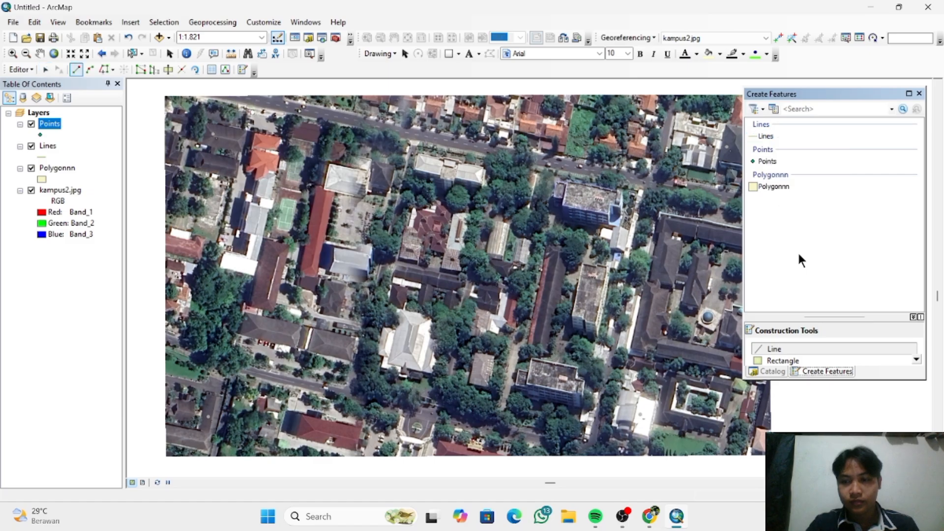
{"action": "left_click", "coordinate": [769, 161]}
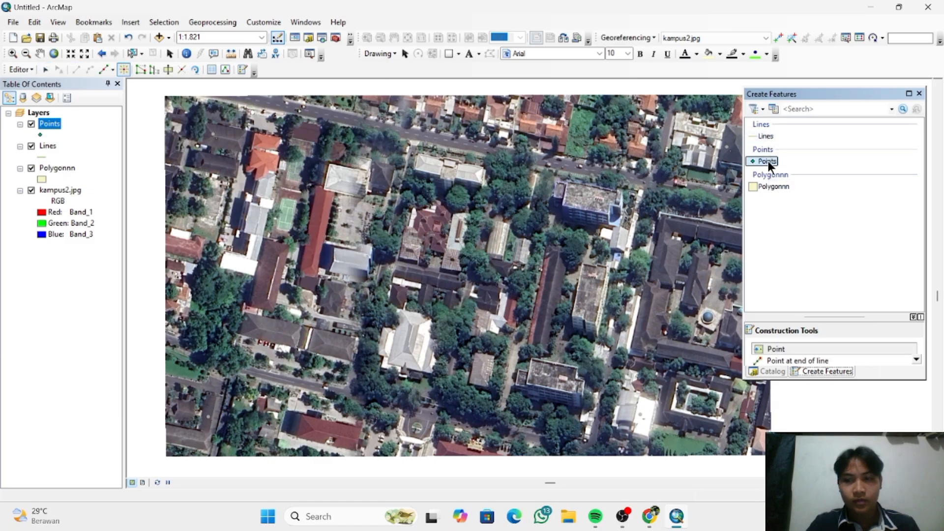
{"action": "left_click", "coordinate": [783, 350]}
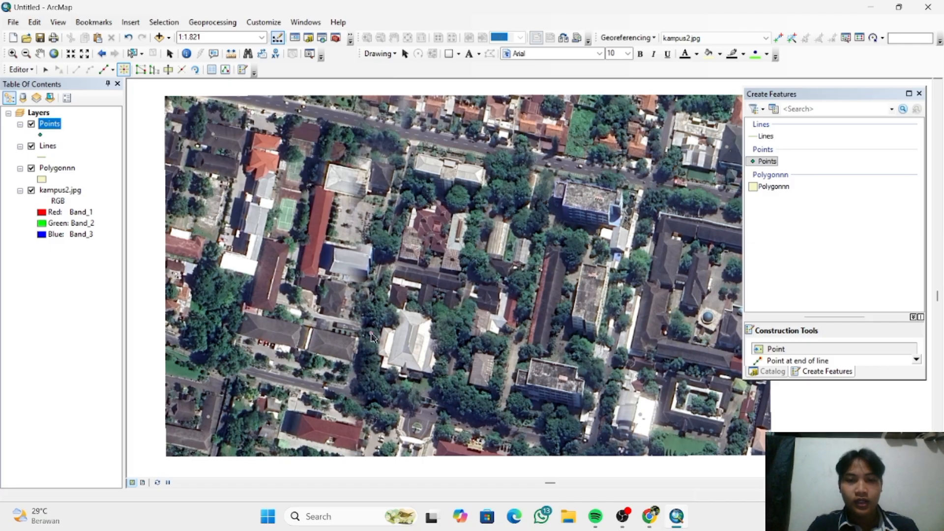
{"action": "left_click", "coordinate": [459, 198]}
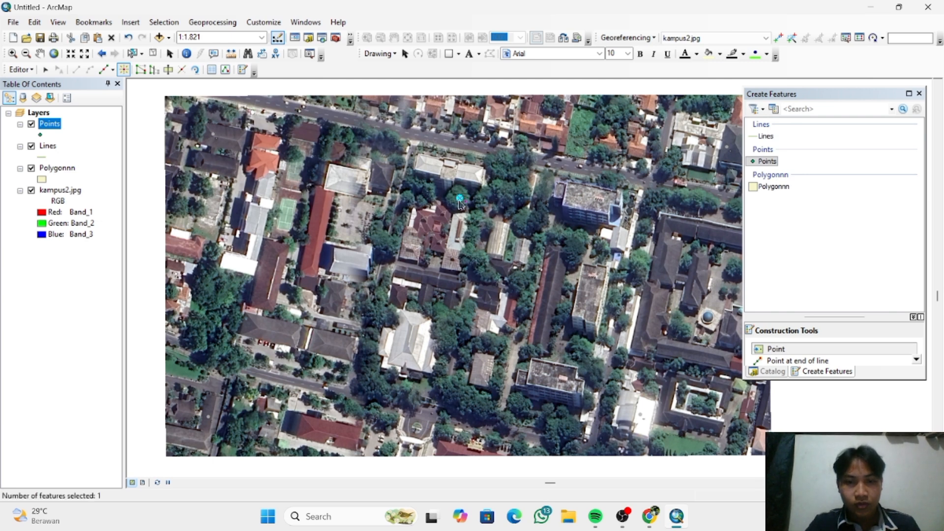
{"action": "left_click", "coordinate": [431, 193]}
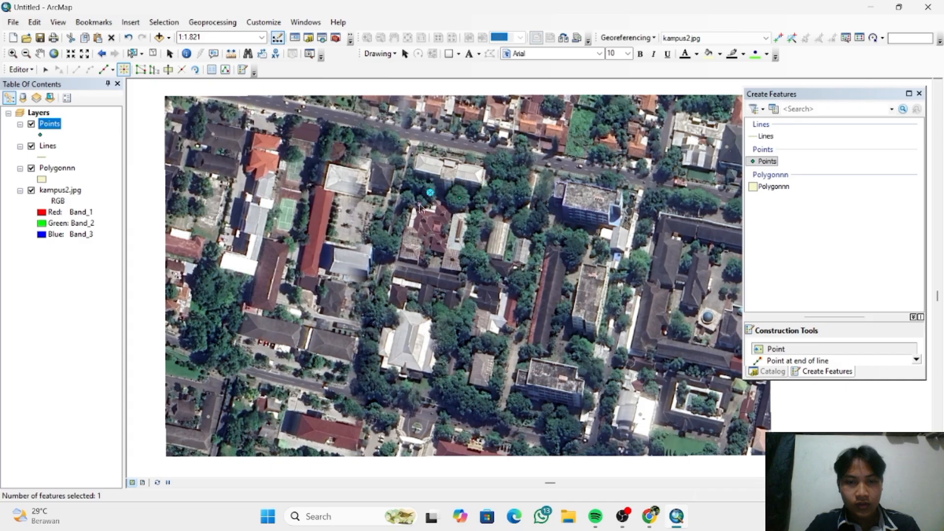
{"action": "left_click", "coordinate": [422, 203]}
- Place six more points on the trees east, north-east and south-east of the dark-red-roofed building
{"action": "scroll", "coordinate": [465, 217], "scroll_direction": "up", "scroll_amount": 2}
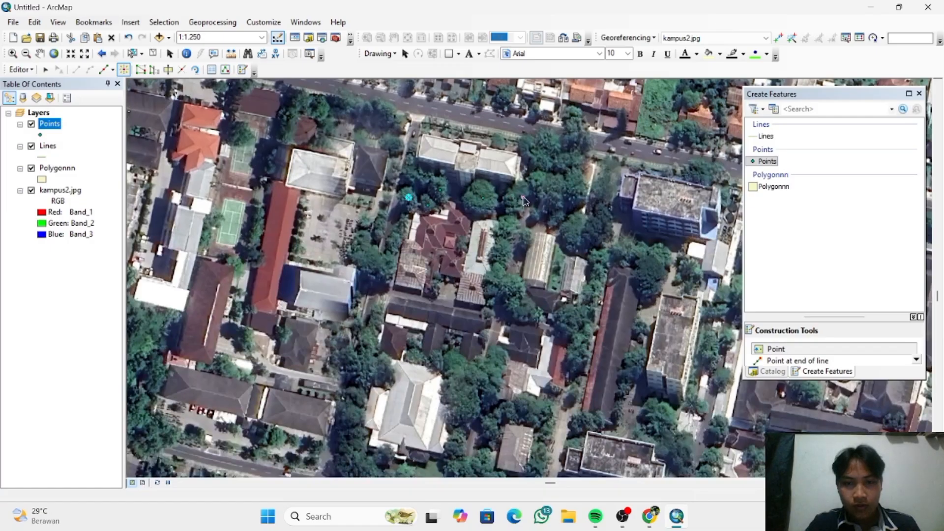
{"action": "left_click", "coordinate": [524, 193]}
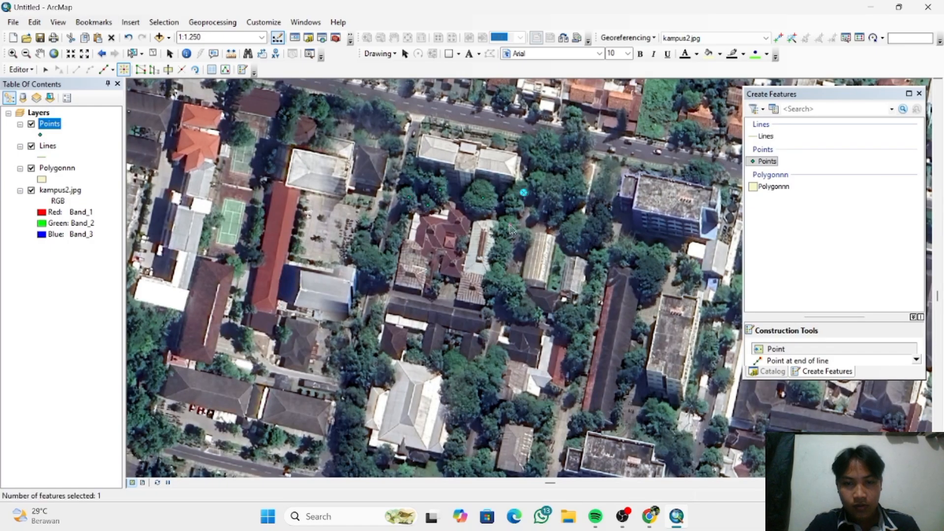
{"action": "left_click", "coordinate": [514, 208]}
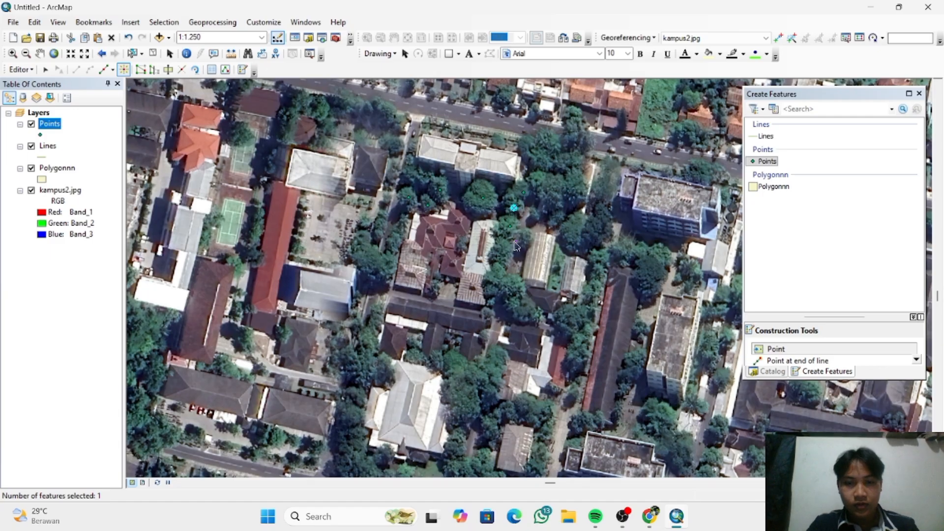
{"action": "left_click", "coordinate": [501, 274]}
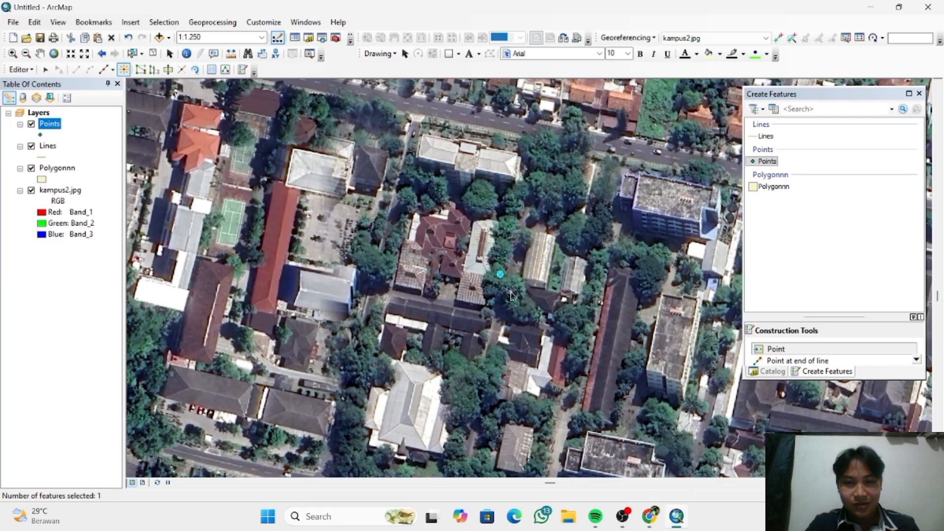
{"action": "left_click", "coordinate": [512, 292]}
{"action": "left_click", "coordinate": [574, 231]}
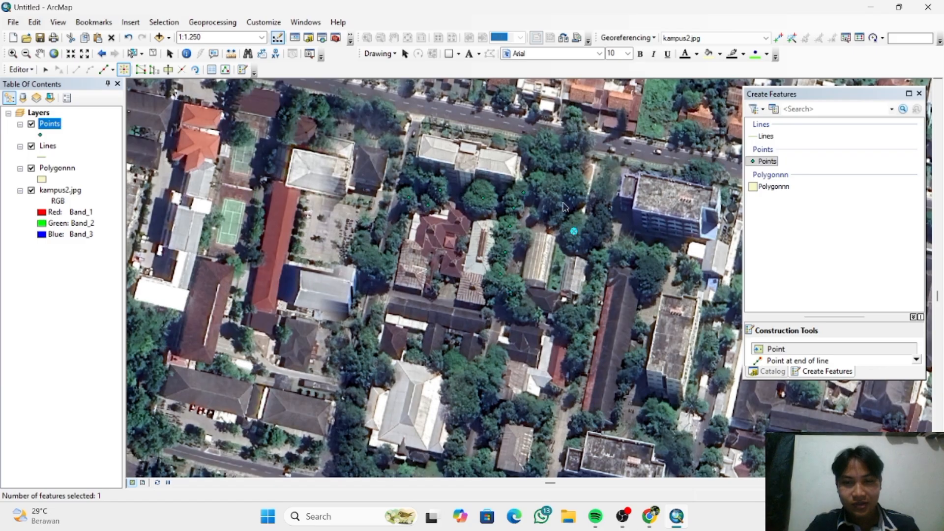
{"action": "left_click", "coordinate": [578, 188]}
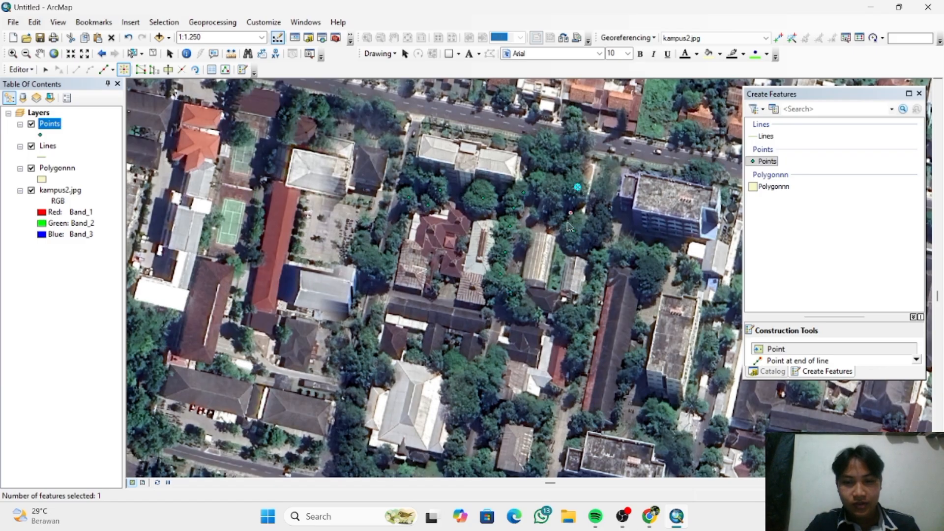
- Add points on the trees west of the dark-red-roofed building, in the northern grove by the road, and among the southern central buildings
{"action": "left_click", "coordinate": [372, 258]}
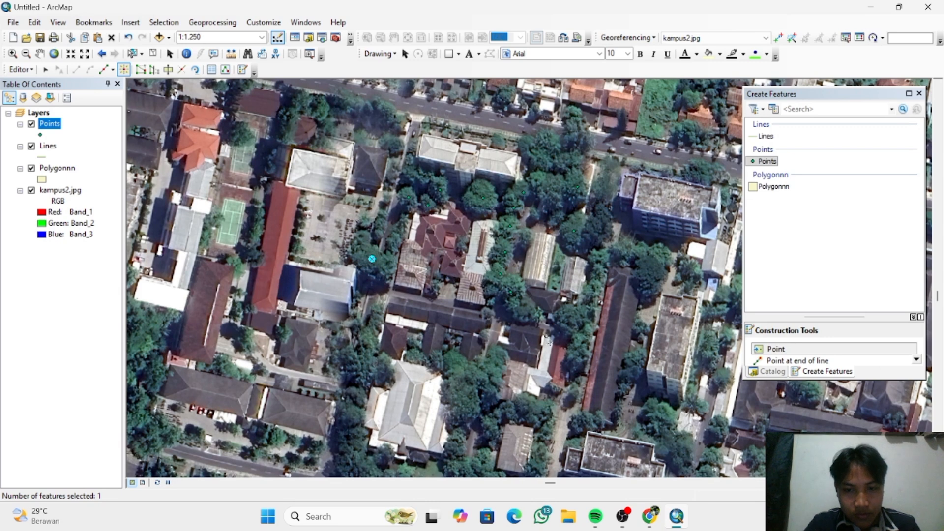
{"action": "left_click", "coordinate": [529, 311]}
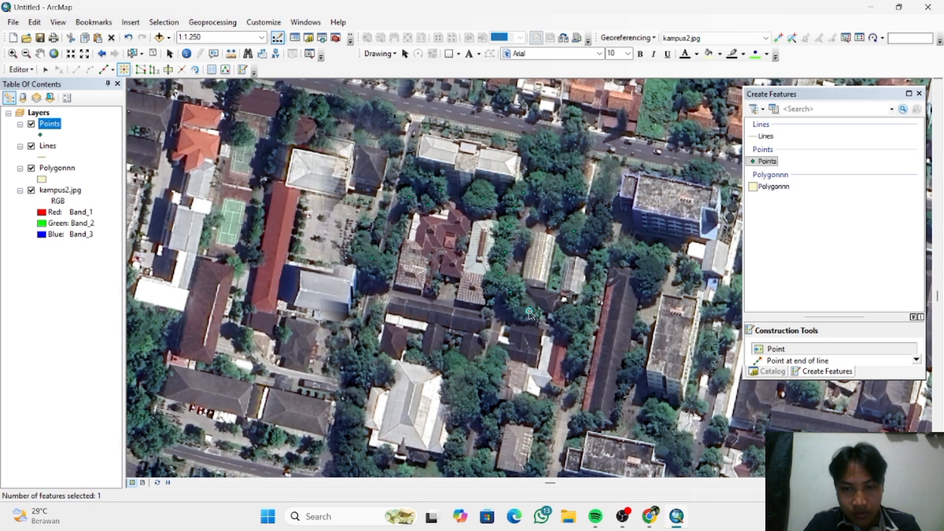
{"action": "left_click", "coordinate": [571, 317]}
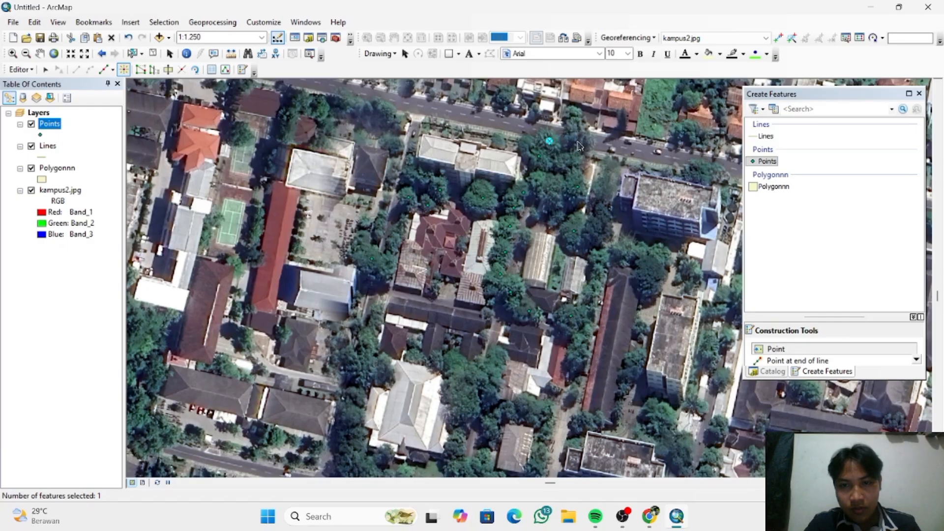
{"action": "left_click", "coordinate": [577, 158]}
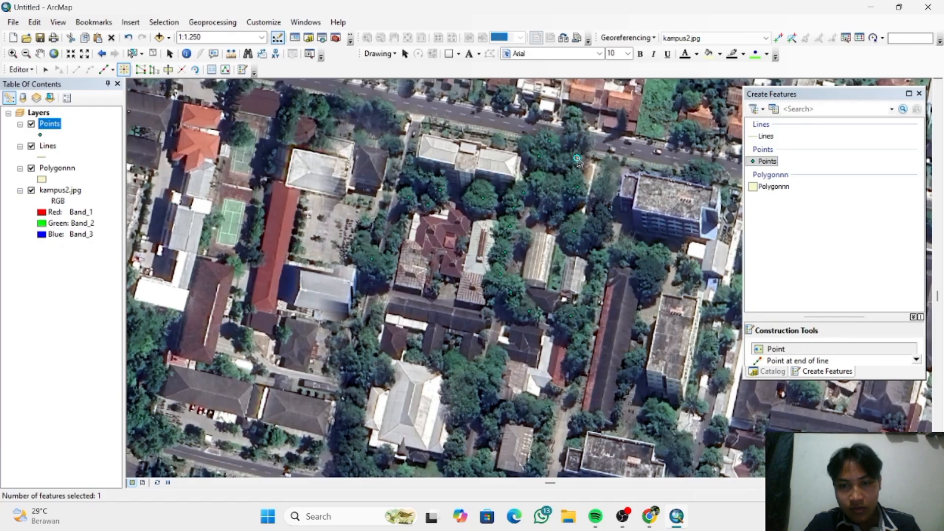
{"action": "left_click", "coordinate": [501, 358]}
{"action": "left_click", "coordinate": [382, 227]}
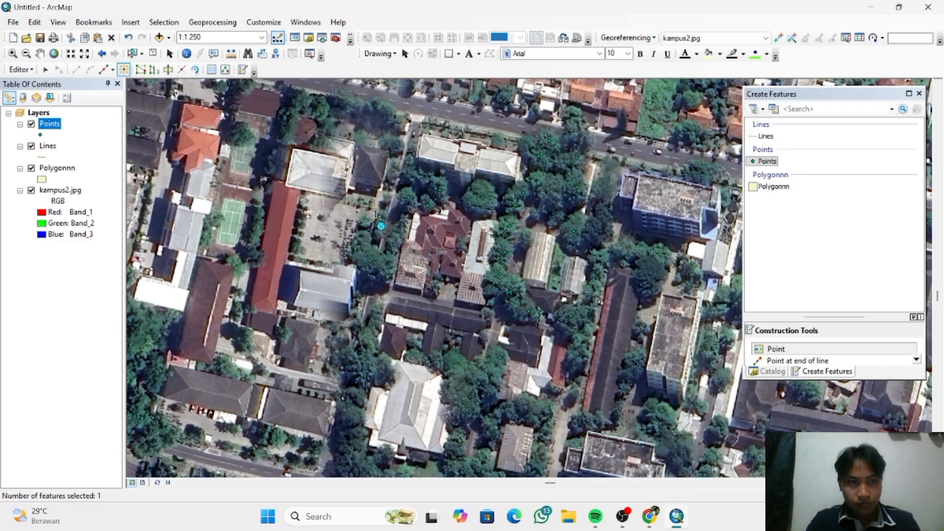
- Stop the edit session and save the digitized tree points
{"action": "left_click", "coordinate": [31, 69]}
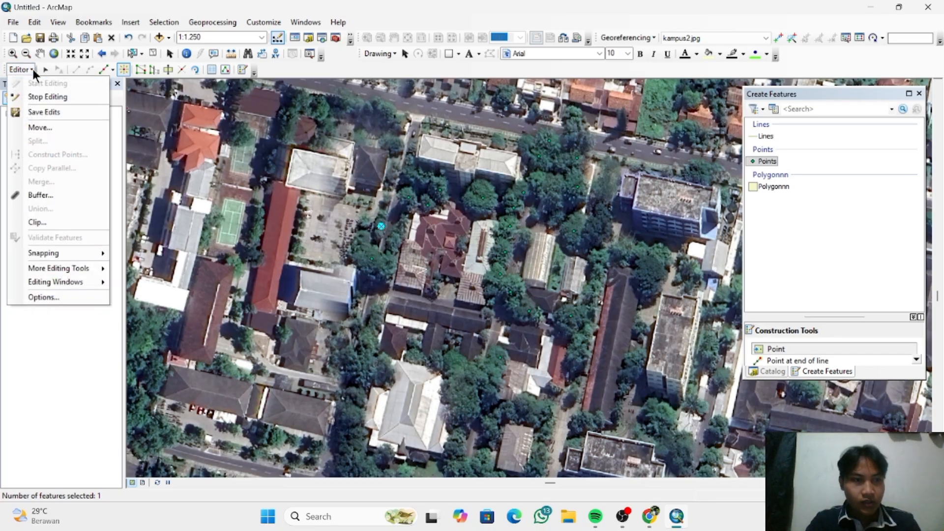
{"action": "left_click", "coordinate": [45, 69]}
{"action": "left_click", "coordinate": [28, 71]}
{"action": "left_click", "coordinate": [28, 70]}
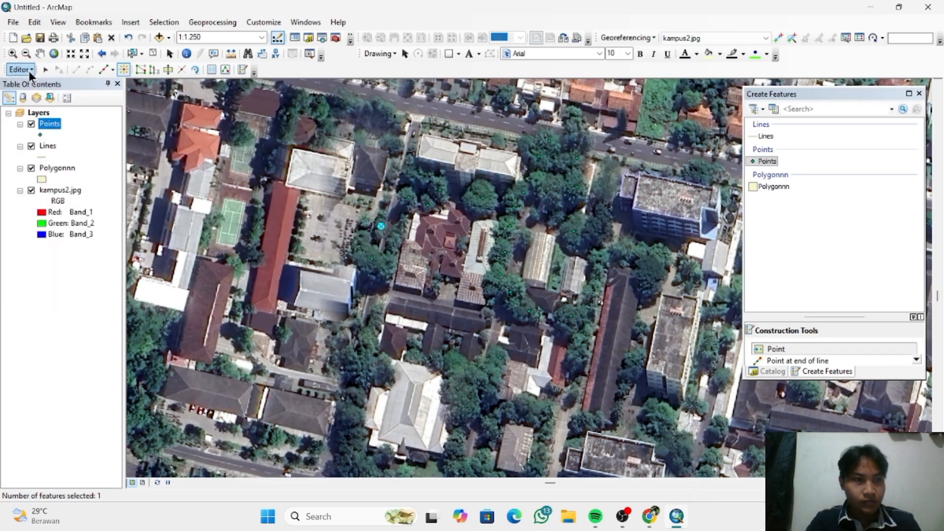
{"action": "left_click", "coordinate": [28, 68]}
{"action": "left_click", "coordinate": [43, 96]}
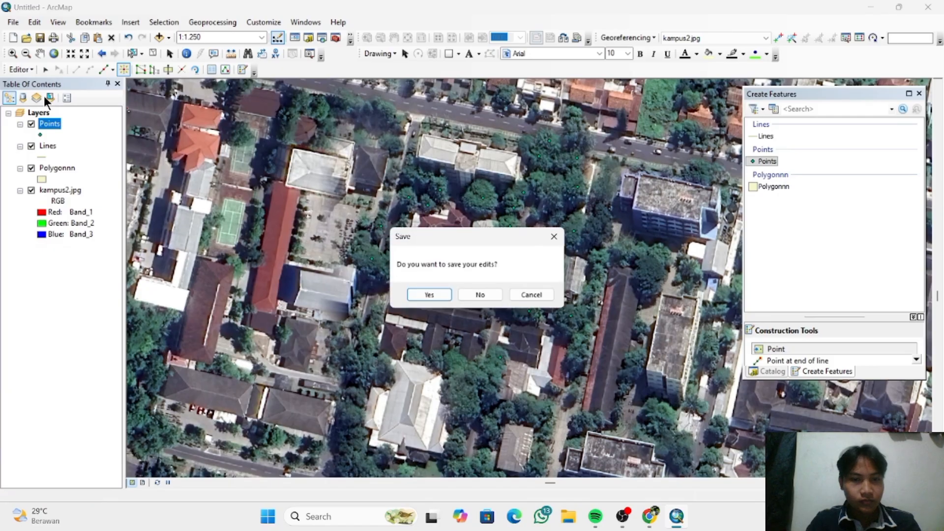
{"action": "left_click", "coordinate": [439, 295]}
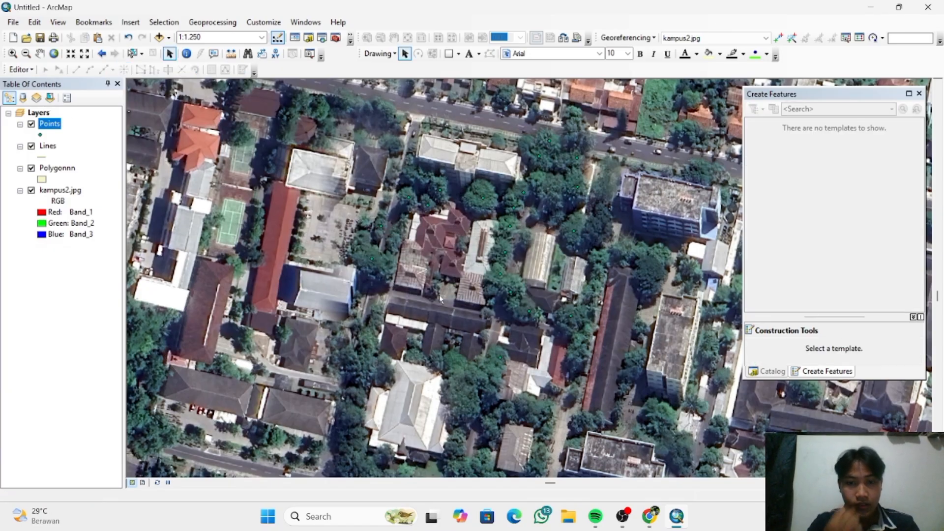
{"action": "left_click", "coordinate": [46, 145]}
{"action": "left_click", "coordinate": [47, 144]}
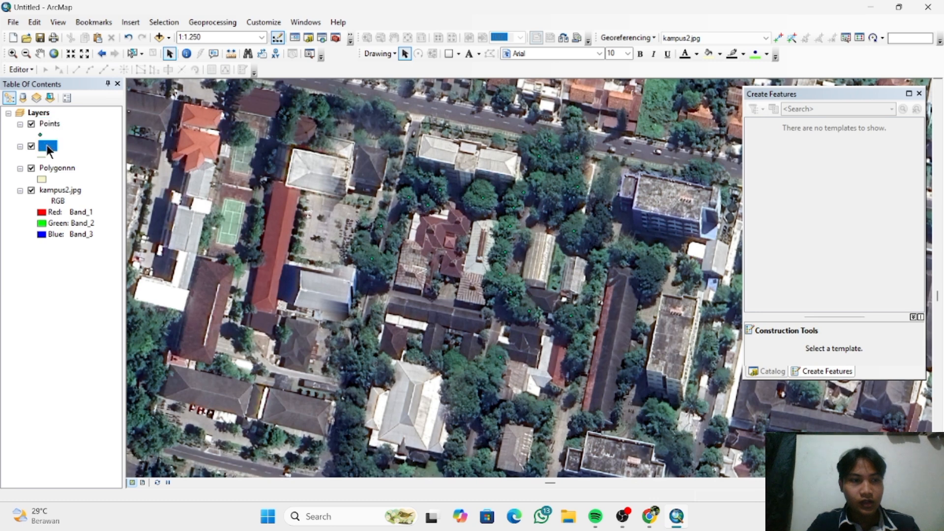
{"action": "key", "text": "Return"}
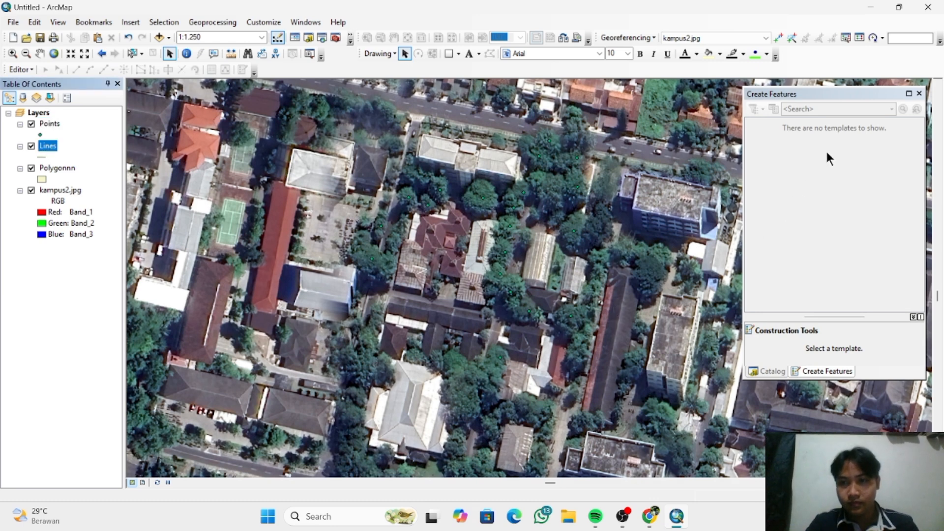
{"action": "left_click", "coordinate": [816, 373]}
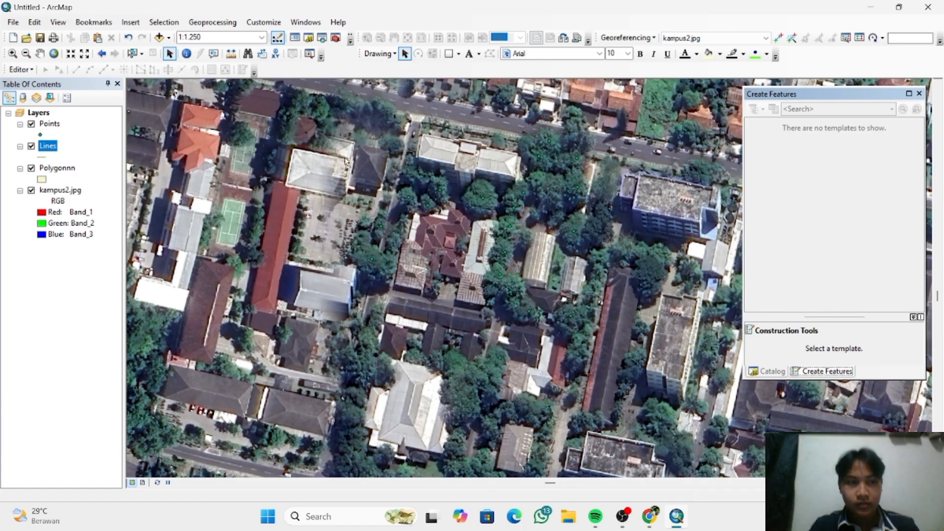
{"action": "right_click", "coordinate": [41, 144]}
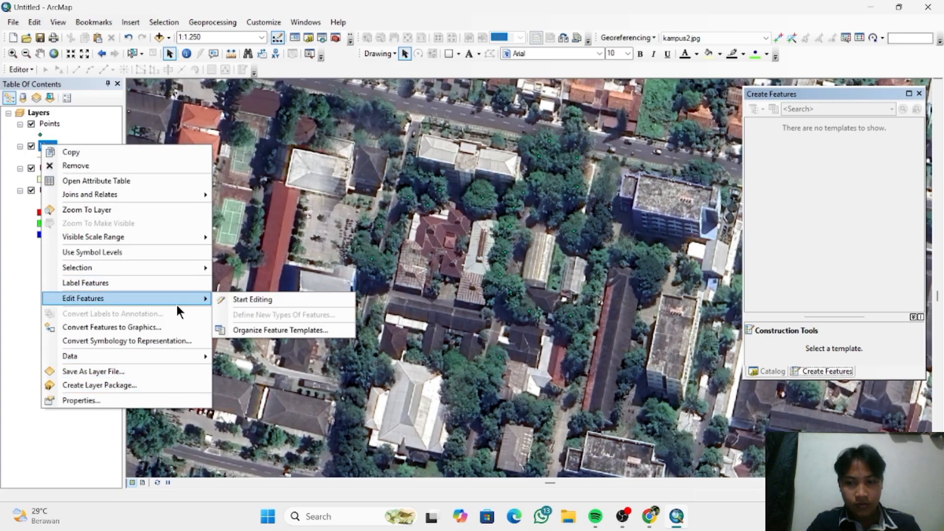
{"action": "left_click", "coordinate": [782, 375]}
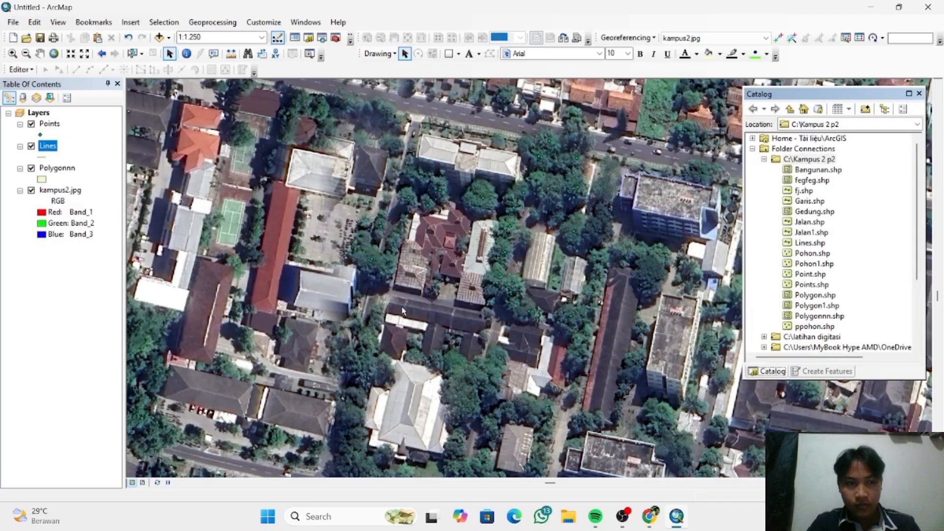
- Start a new edit session with the Lines layer selected
{"action": "left_click", "coordinate": [46, 144]}
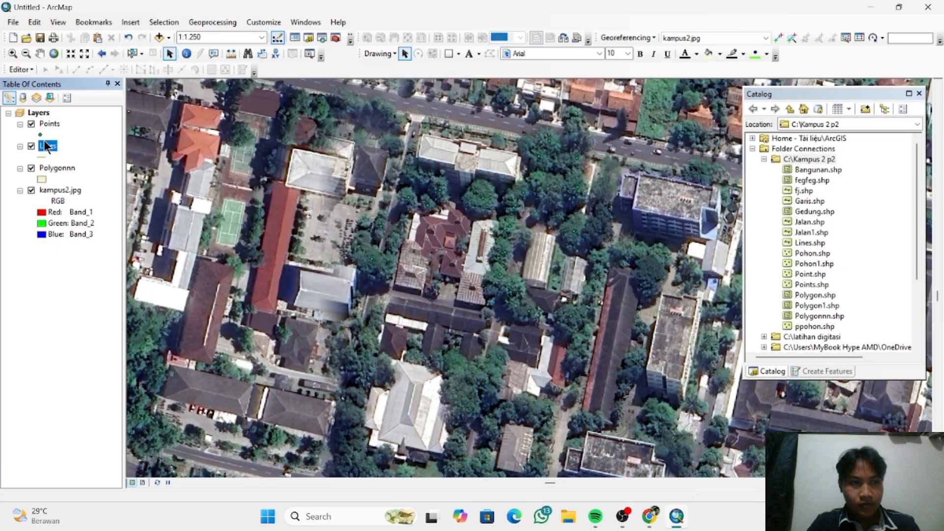
{"action": "left_click", "coordinate": [21, 69]}
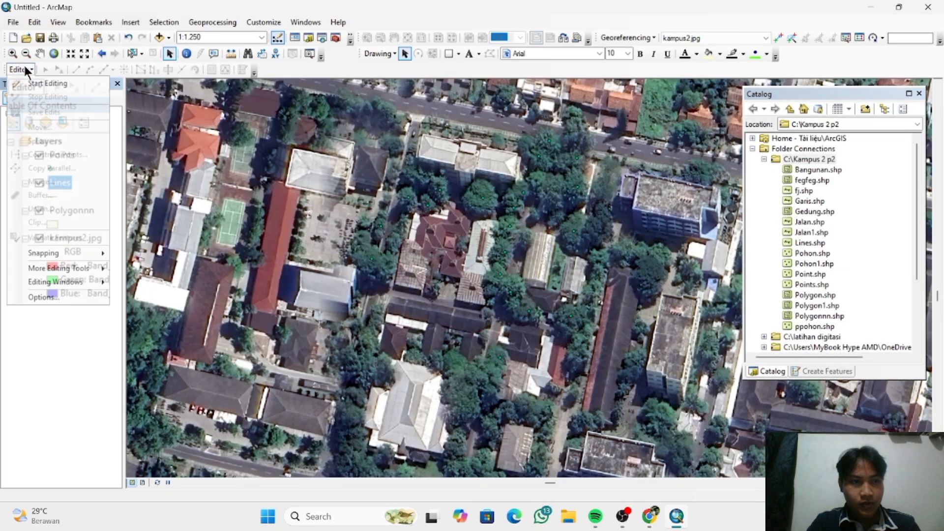
{"action": "left_click", "coordinate": [46, 84]}
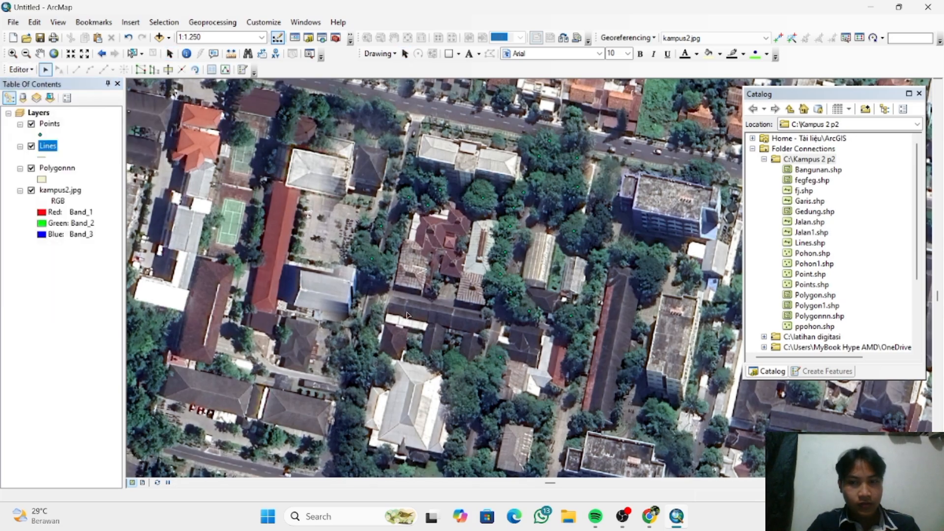
- Using the Lines template, digitize the northern main road as a straight line about 280 m long, ending north-east of the blue-walled building
{"action": "left_click", "coordinate": [806, 371]}
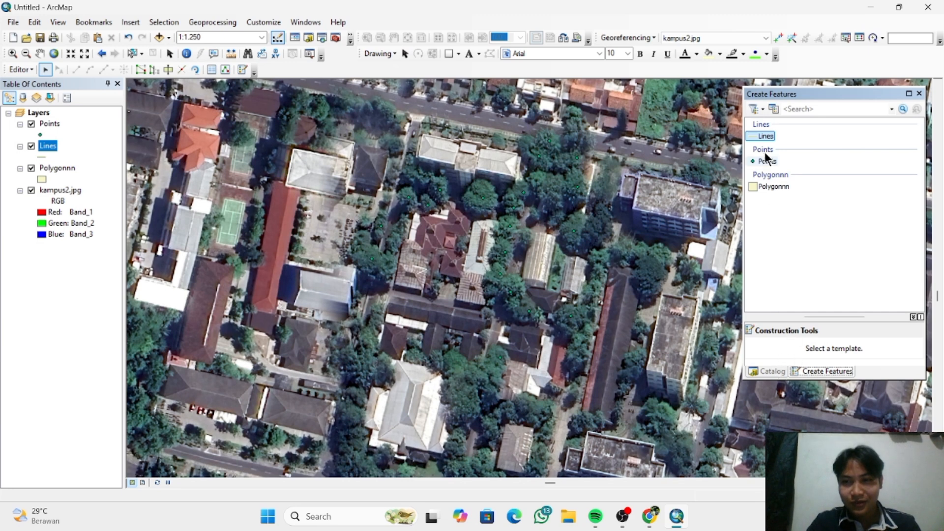
{"action": "left_click", "coordinate": [764, 138]}
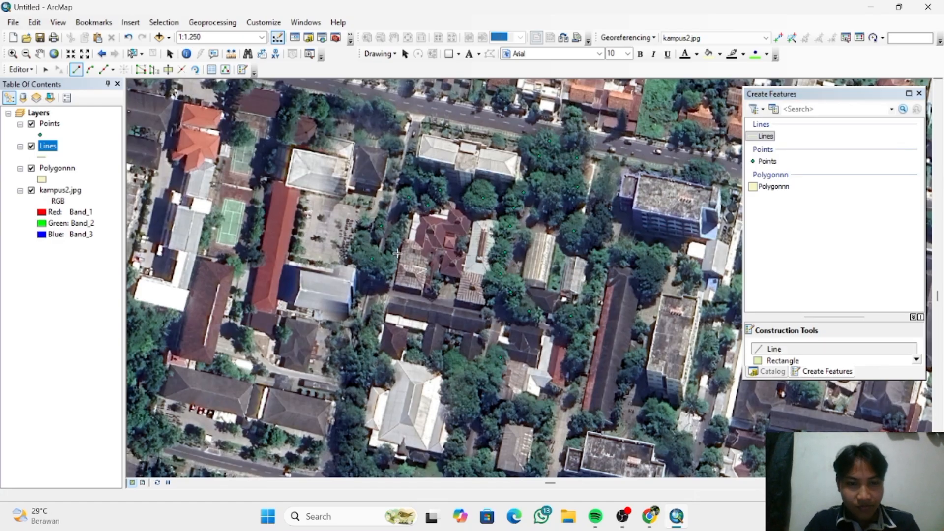
{"action": "scroll", "coordinate": [532, 221], "scroll_direction": "down", "scroll_amount": 1}
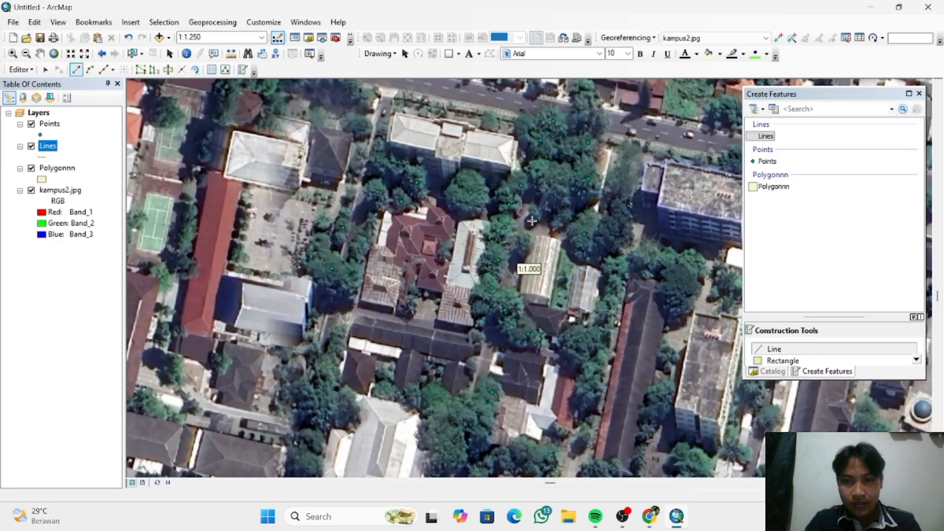
{"action": "scroll", "coordinate": [532, 221], "scroll_direction": "up", "scroll_amount": 1}
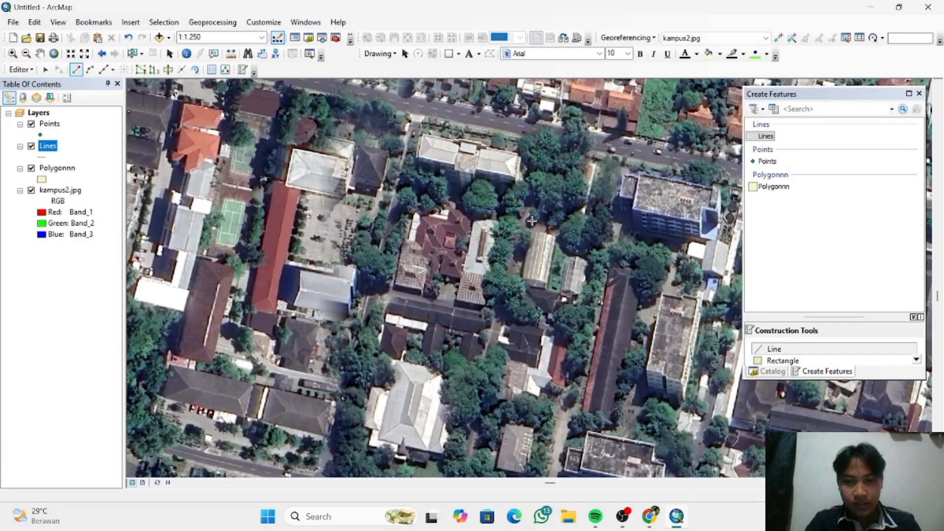
{"action": "scroll", "coordinate": [532, 221], "scroll_direction": "up", "scroll_amount": 3}
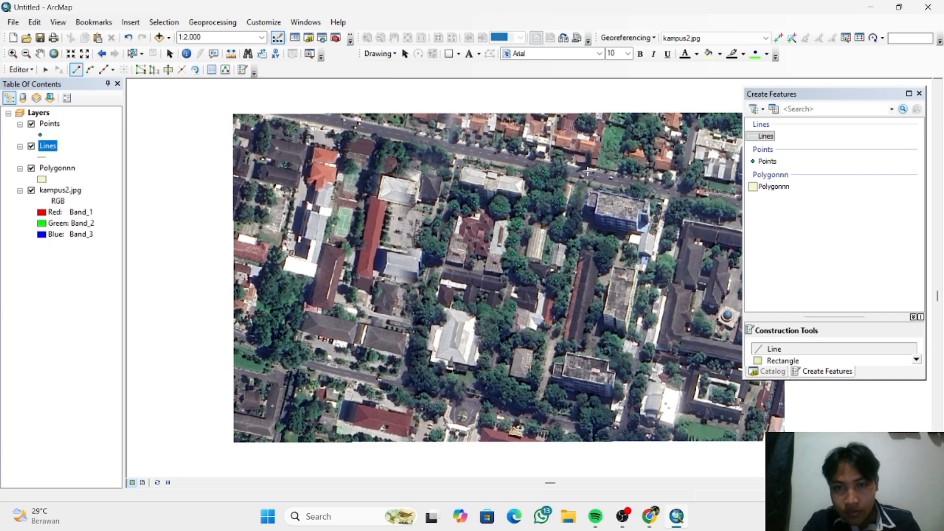
{"action": "left_click", "coordinate": [357, 125]}
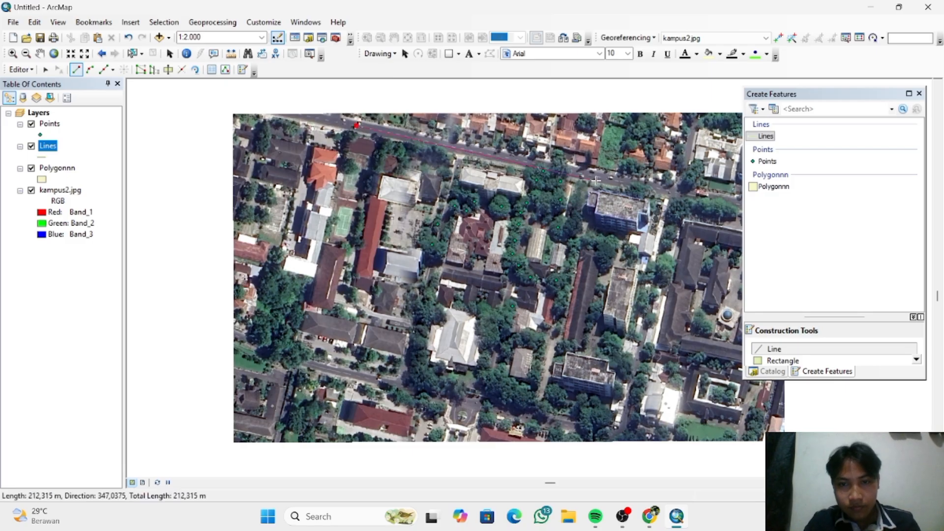
{"action": "double_click", "coordinate": [675, 193]}
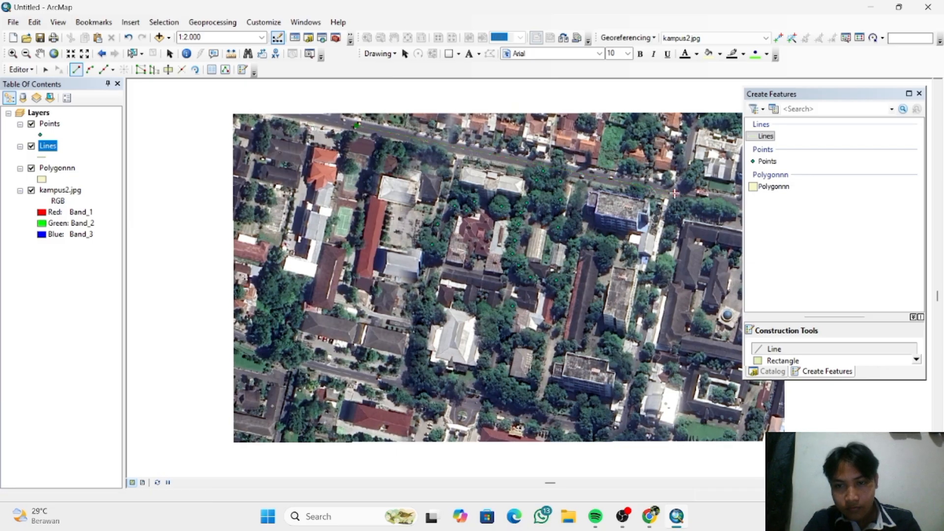
{"action": "right_click", "coordinate": [675, 193]}
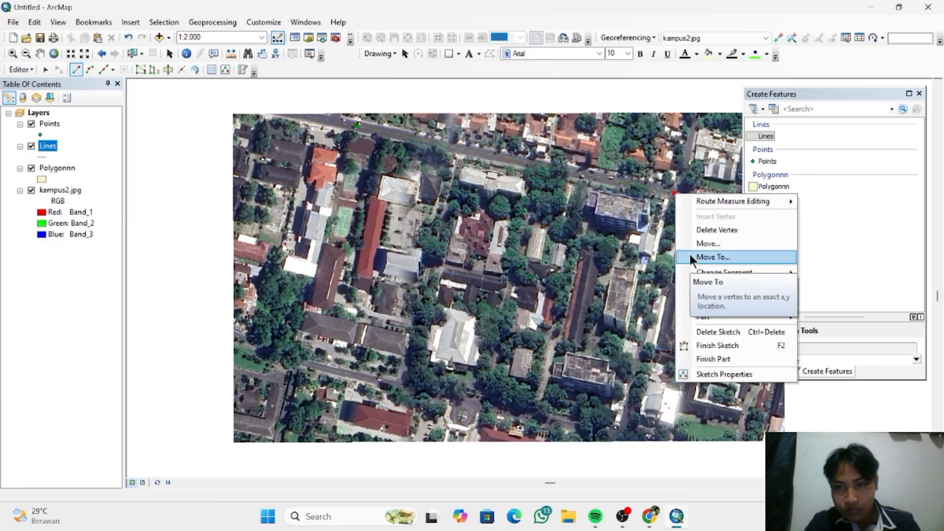
{"action": "left_click", "coordinate": [715, 349]}
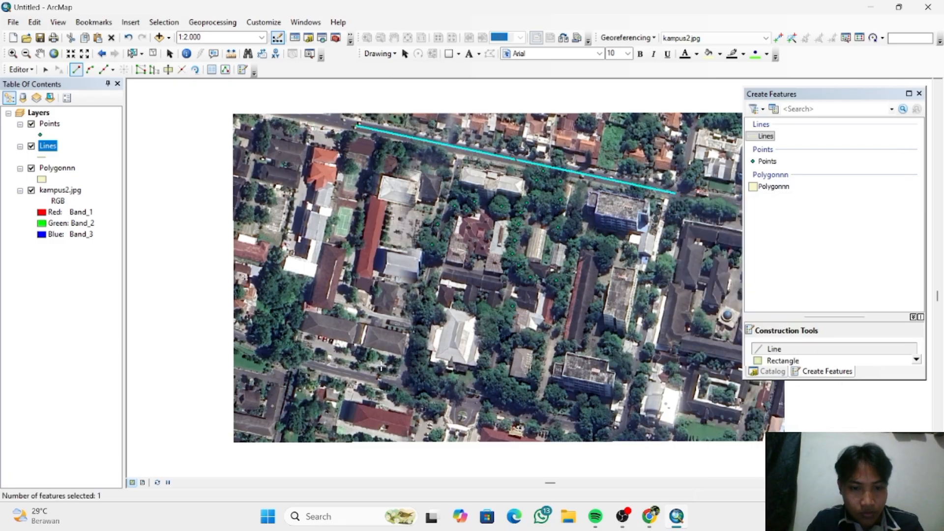
- Digitize the southern road as a straight line from the western grove to the image's southern edge
{"action": "left_click", "coordinate": [294, 360]}
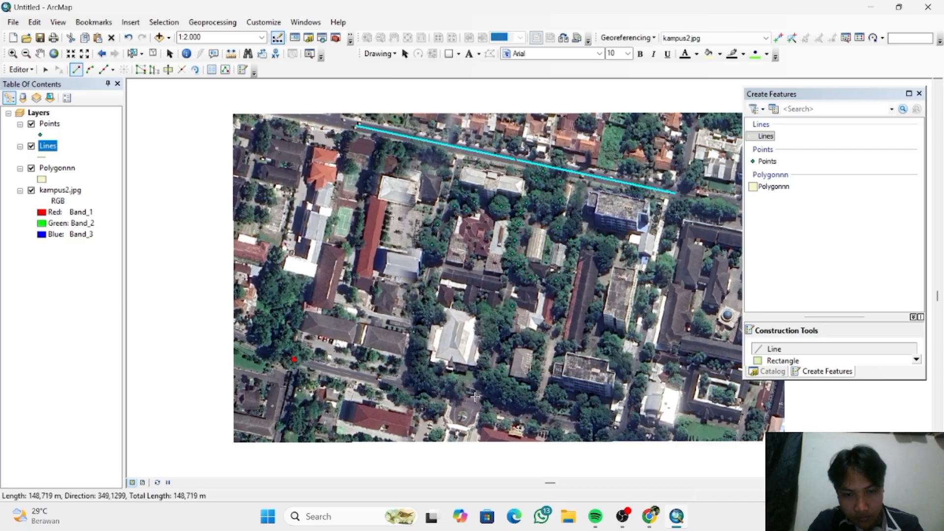
{"action": "left_click", "coordinate": [623, 437]}
{"action": "right_click", "coordinate": [623, 437]}
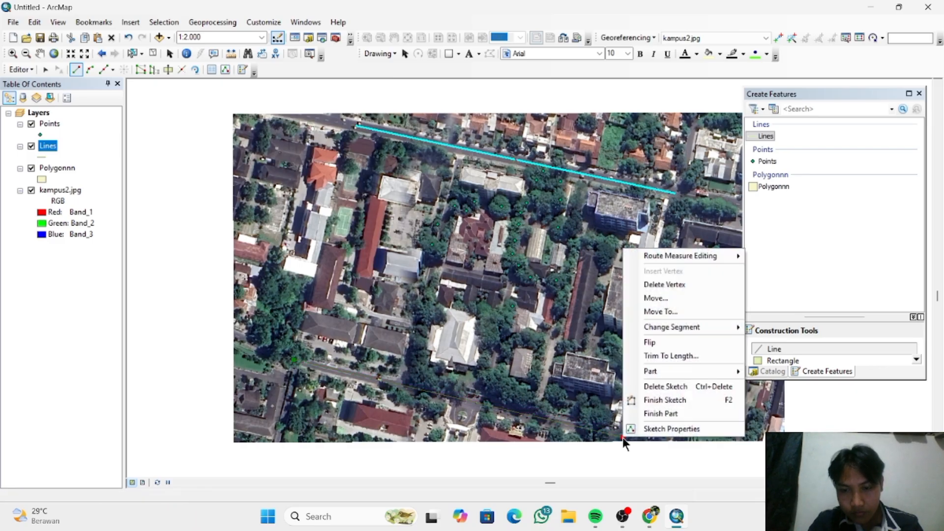
{"action": "left_click", "coordinate": [681, 402]}
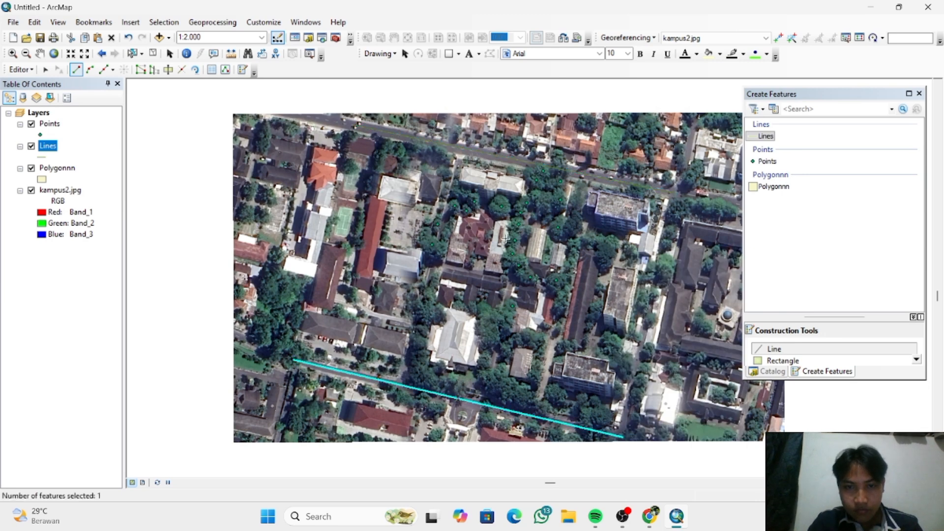
- Draw a line about 211 m long along the western campus road, connecting the northern and southern road lines
{"action": "left_click", "coordinate": [459, 153]}
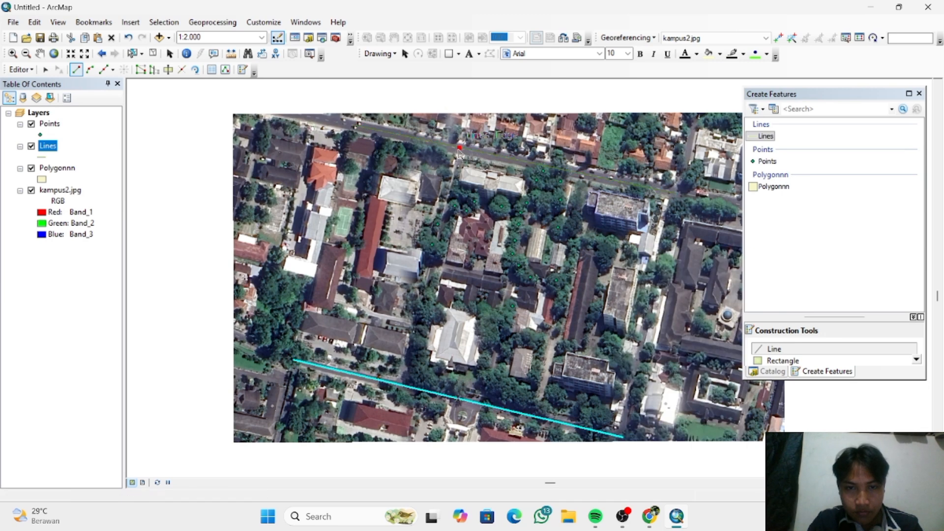
{"action": "double_click", "coordinate": [404, 390]}
{"action": "right_click", "coordinate": [403, 388]}
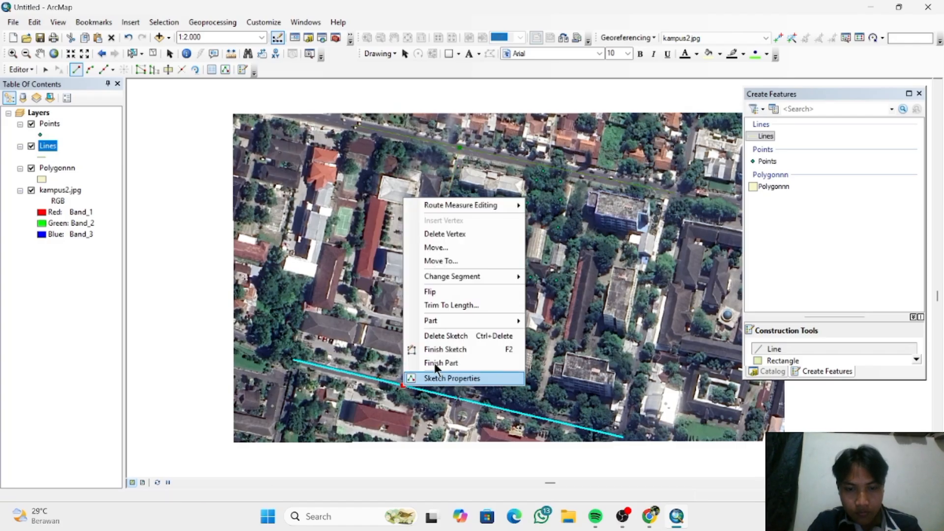
{"action": "left_click", "coordinate": [460, 352]}
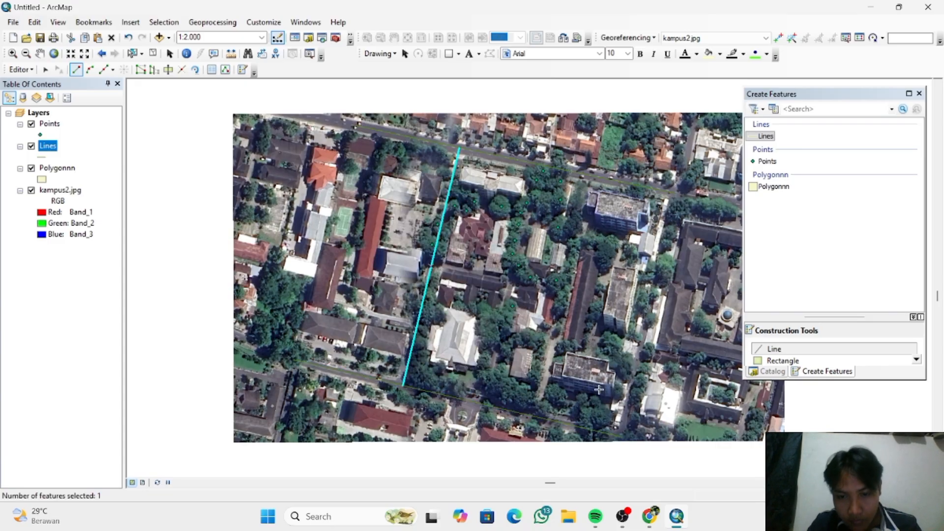
- Draw a line about 215 m long along the eastern road, joining the eastern endpoints of the northern and southern road lines
{"action": "left_click", "coordinate": [675, 193]}
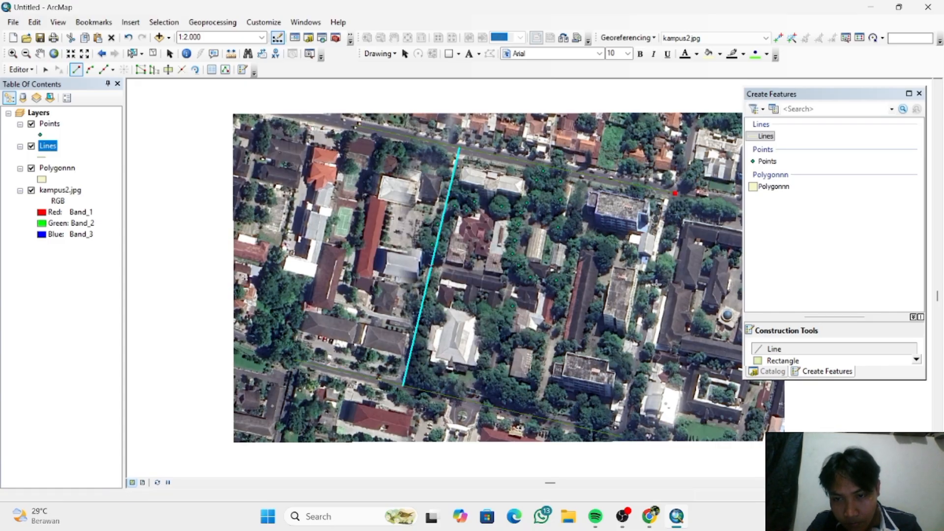
{"action": "right_click", "coordinate": [623, 438]}
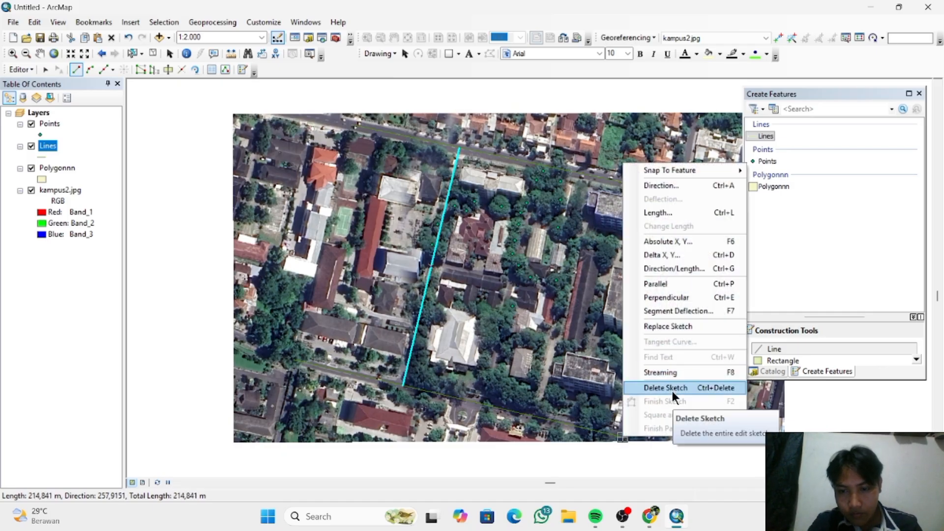
{"action": "left_click", "coordinate": [623, 440]}
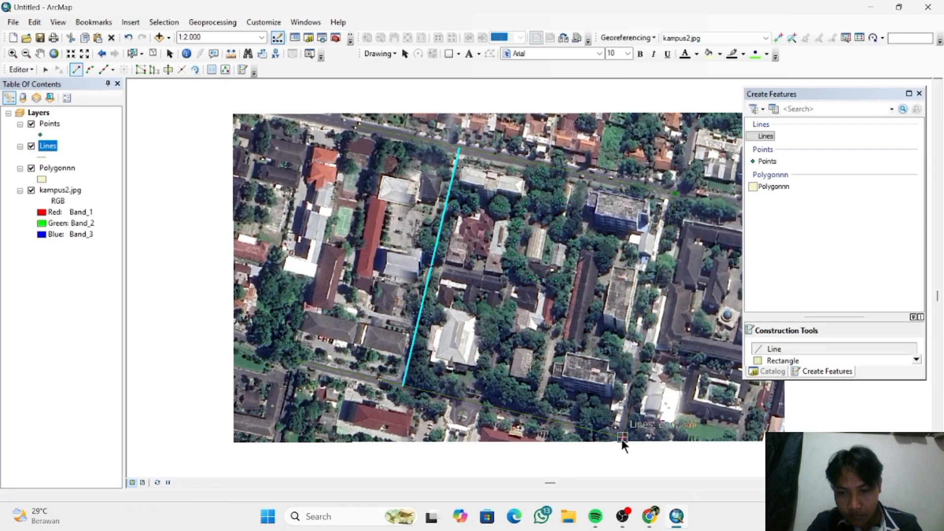
{"action": "right_click", "coordinate": [622, 439]}
{"action": "left_click", "coordinate": [675, 403]}
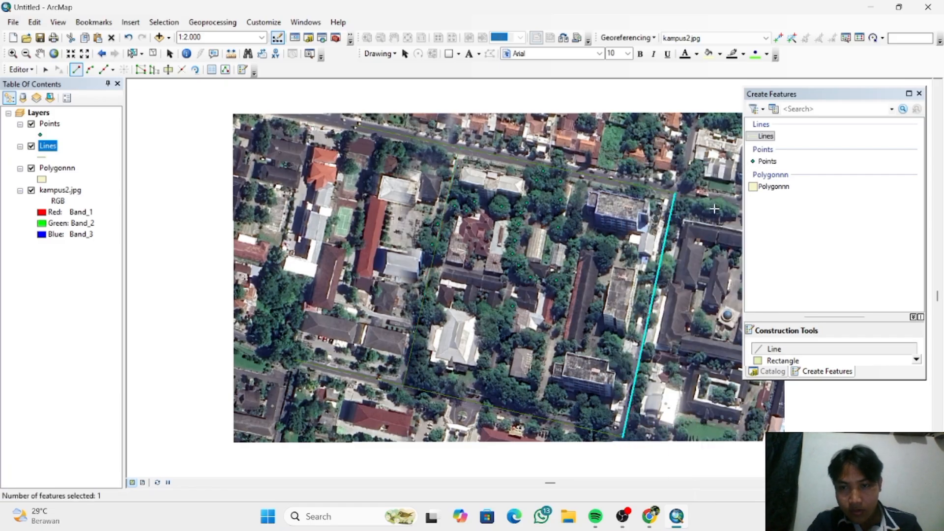
- Extend the northern road eastward with a separate line about 57 m long, starting at the existing line's eastern endpoint
{"action": "left_click", "coordinate": [677, 195]}
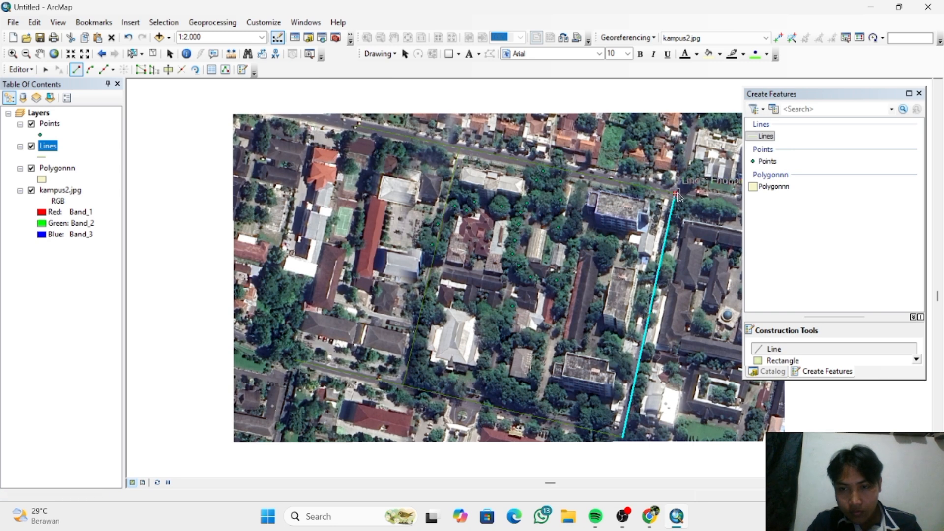
{"action": "left_click", "coordinate": [741, 204]}
{"action": "right_click", "coordinate": [742, 204]}
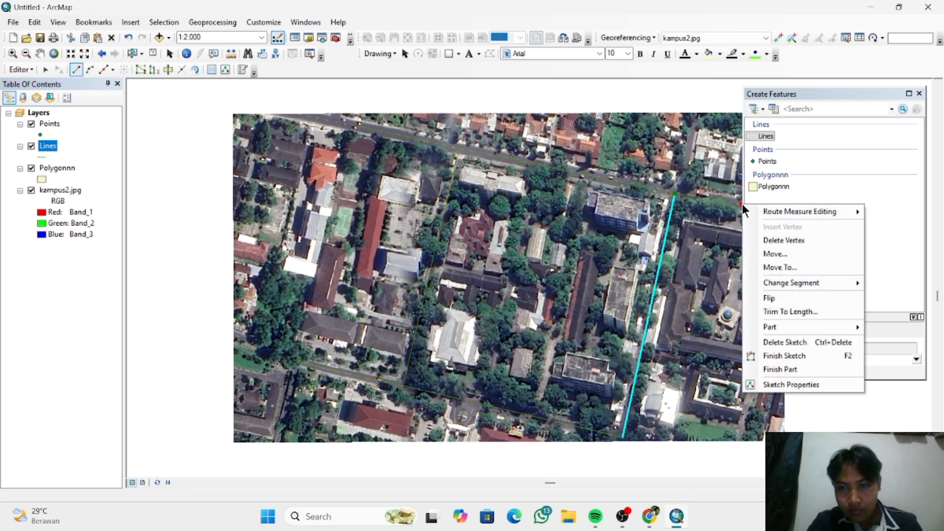
{"action": "left_click", "coordinate": [772, 357]}
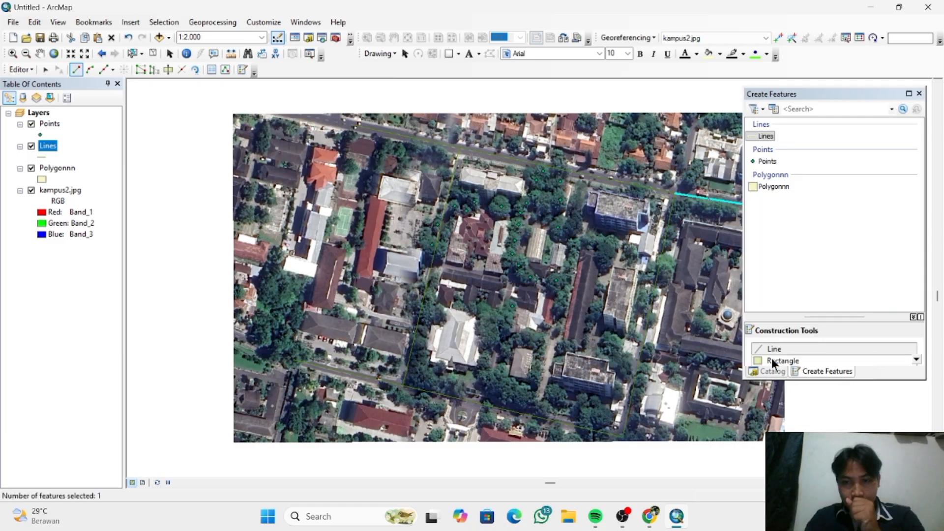
- Stop the edit session and save the digitized road lines
{"action": "left_click", "coordinate": [31, 71]}
{"action": "left_click", "coordinate": [45, 95]}
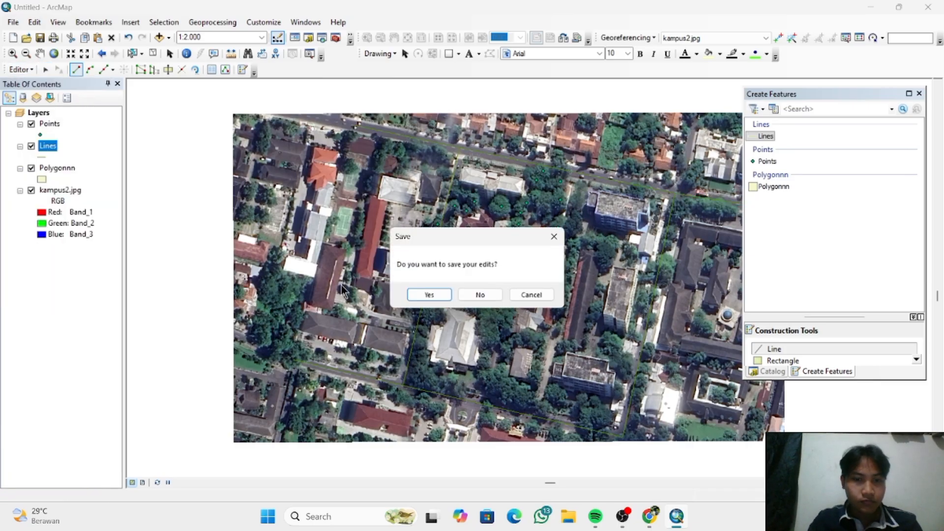
{"action": "left_click", "coordinate": [425, 296]}
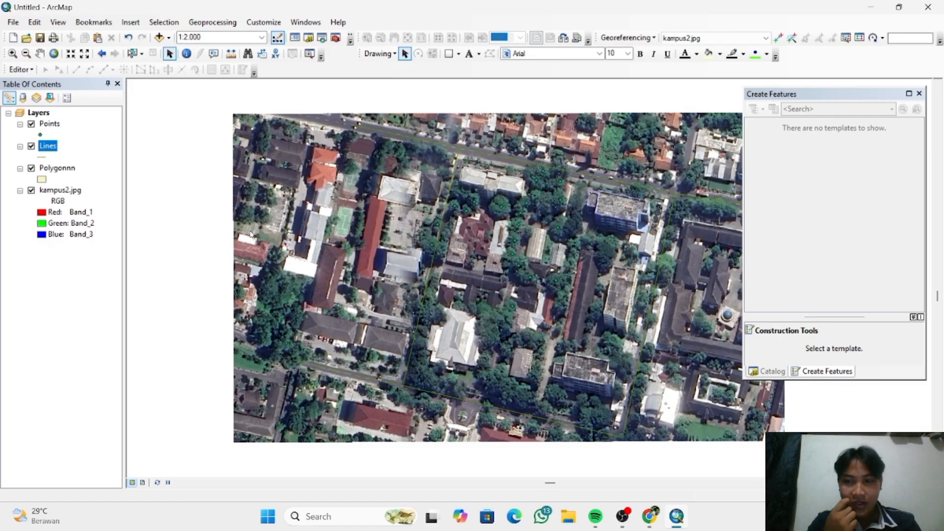
- Start a new edit session with the Polygonnn layer selected
{"action": "left_click", "coordinate": [60, 168]}
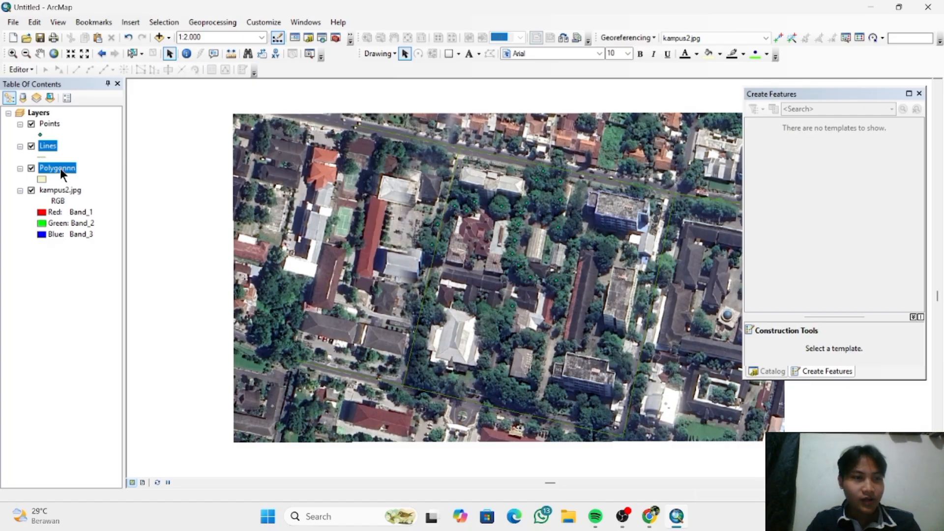
{"action": "left_click", "coordinate": [30, 68]}
{"action": "left_click", "coordinate": [40, 83]}
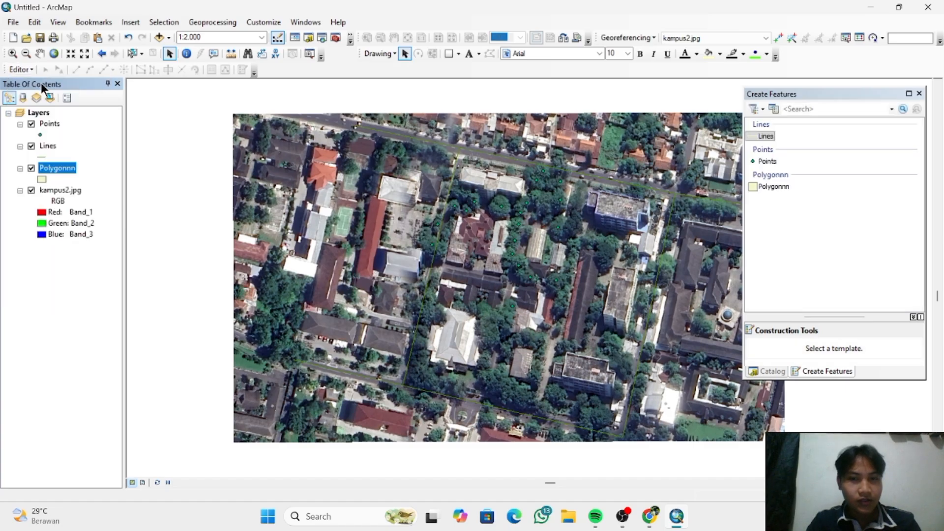
- Outline the main roof of the large northeastern building beside the northern road with the Polygonnn template, following the notch at its southeastern corner
{"action": "left_click", "coordinate": [774, 186]}
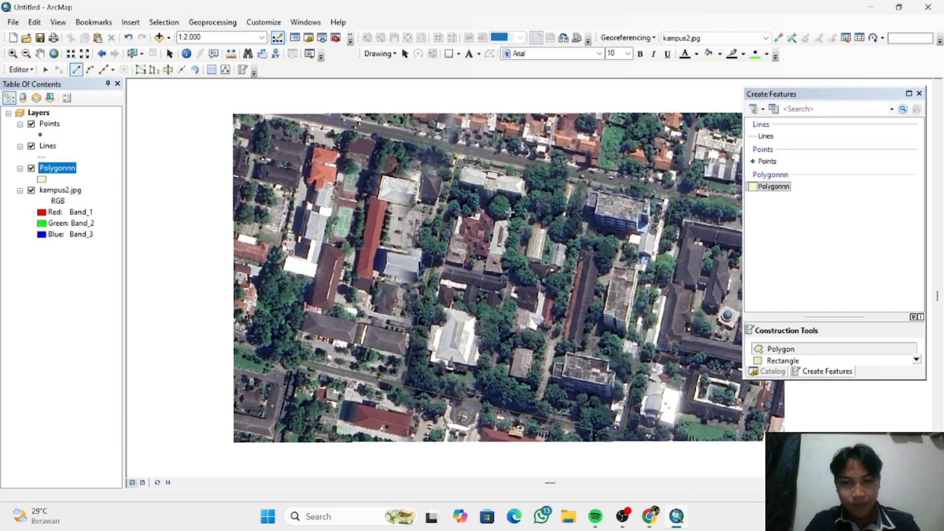
{"action": "scroll", "coordinate": [510, 212], "scroll_direction": "down", "scroll_amount": 3}
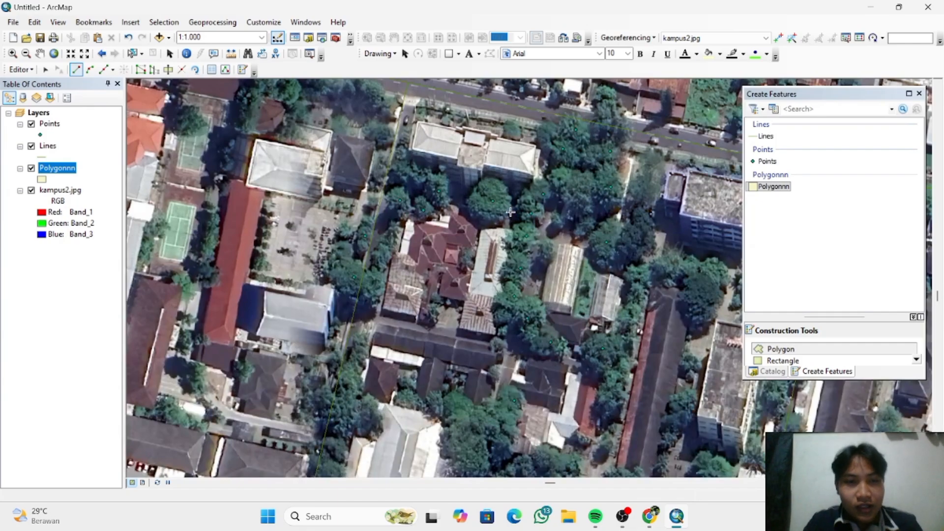
{"action": "scroll", "coordinate": [510, 212], "scroll_direction": "up", "scroll_amount": 1}
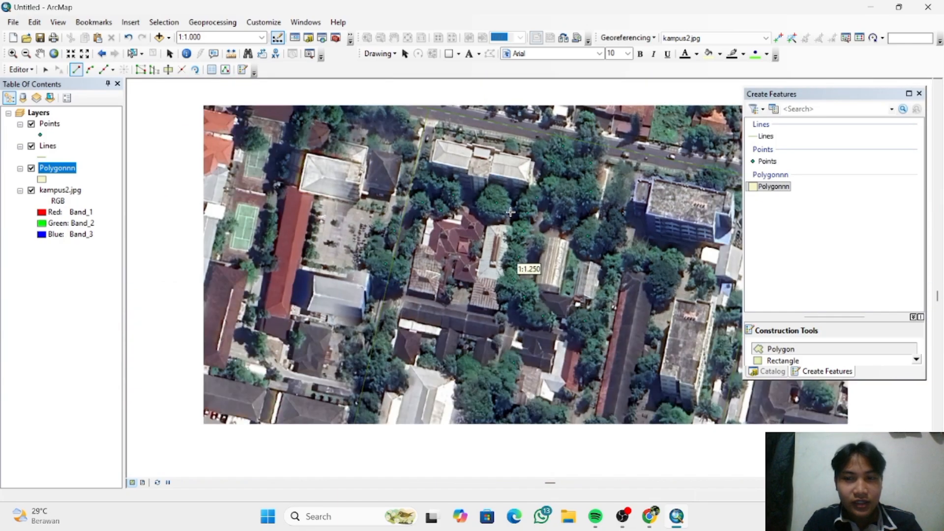
{"action": "scroll", "coordinate": [510, 212], "scroll_direction": "up", "scroll_amount": 1}
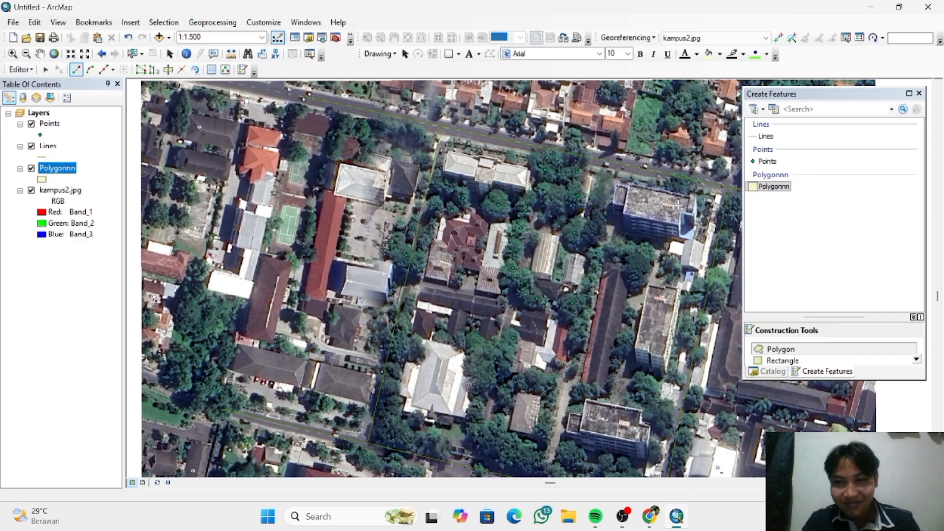
{"action": "scroll", "coordinate": [679, 204], "scroll_direction": "up", "scroll_amount": 1}
{"action": "scroll", "coordinate": [678, 204], "scroll_direction": "up", "scroll_amount": 1}
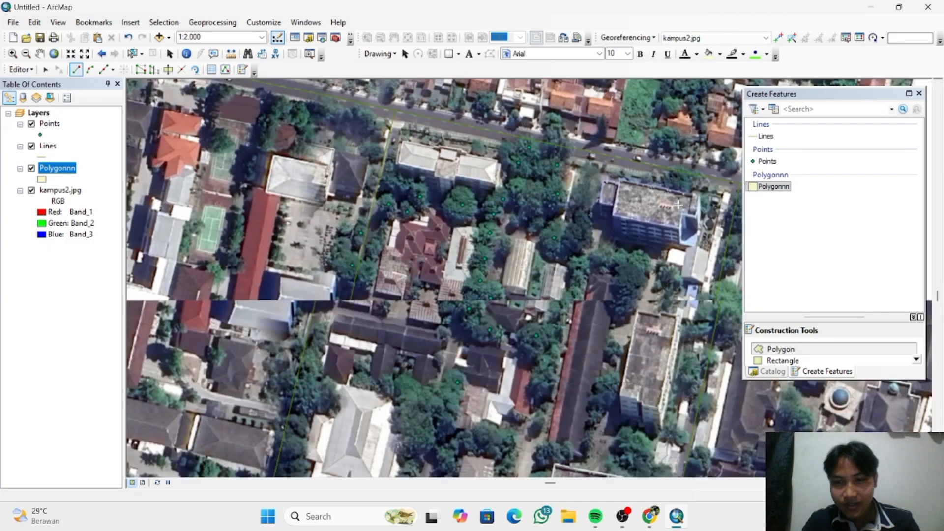
{"action": "scroll", "coordinate": [679, 205], "scroll_direction": "up", "scroll_amount": 1}
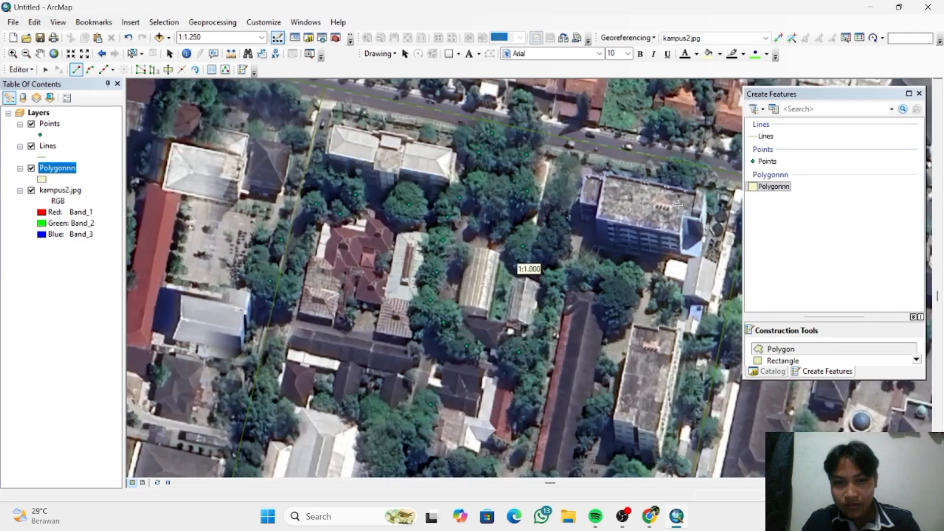
{"action": "scroll", "coordinate": [614, 176], "scroll_direction": "up", "scroll_amount": 1}
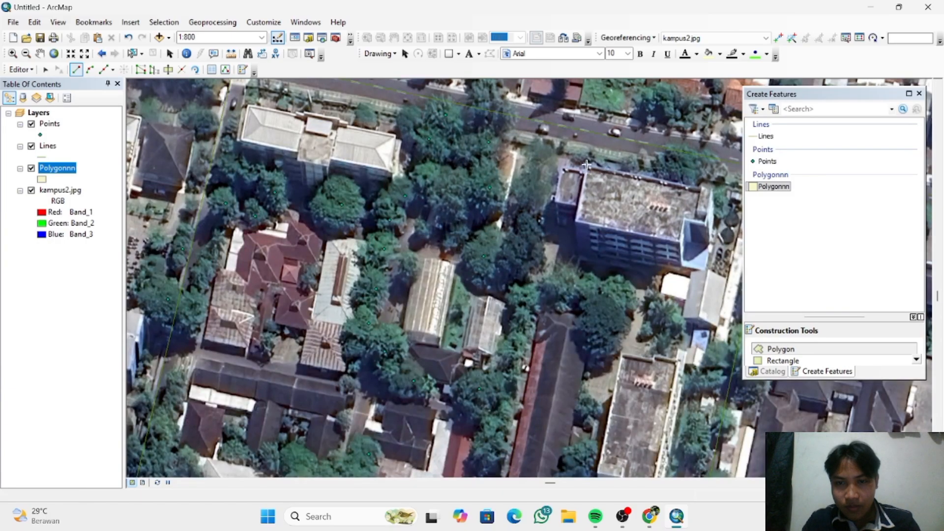
{"action": "left_click", "coordinate": [587, 165]}
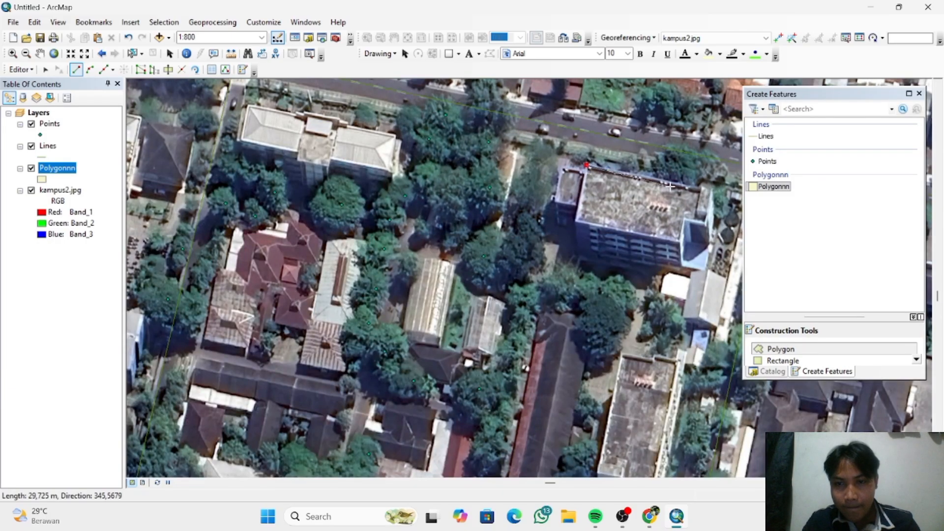
{"action": "left_click", "coordinate": [714, 189]}
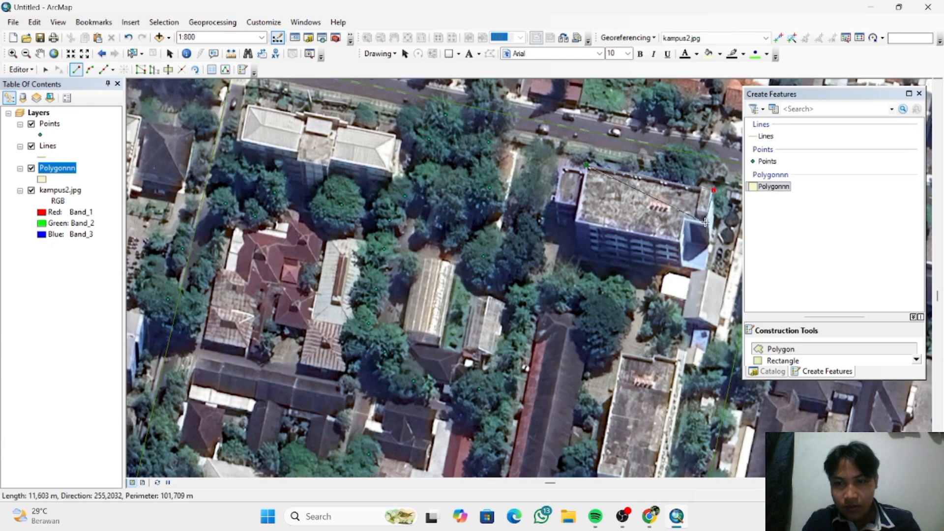
{"action": "left_click", "coordinate": [706, 223]}
{"action": "left_click", "coordinate": [685, 218]}
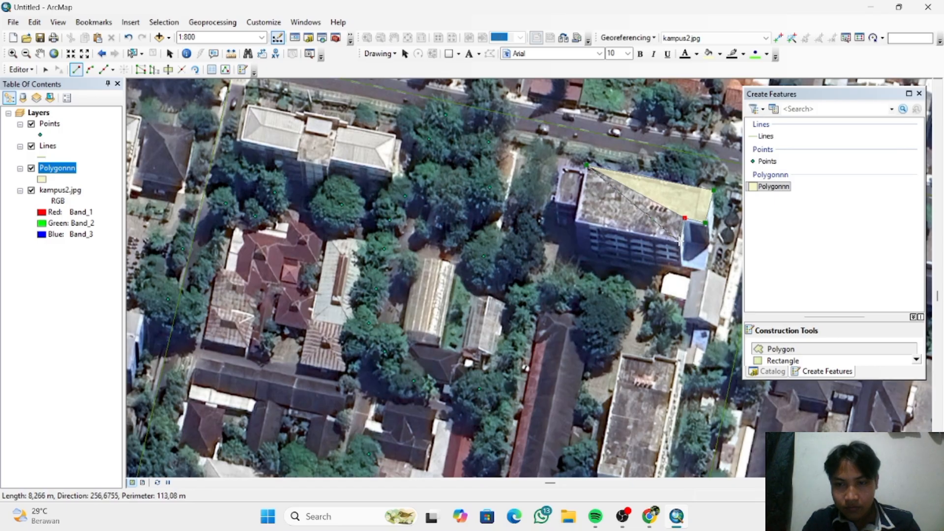
{"action": "left_click", "coordinate": [680, 241]}
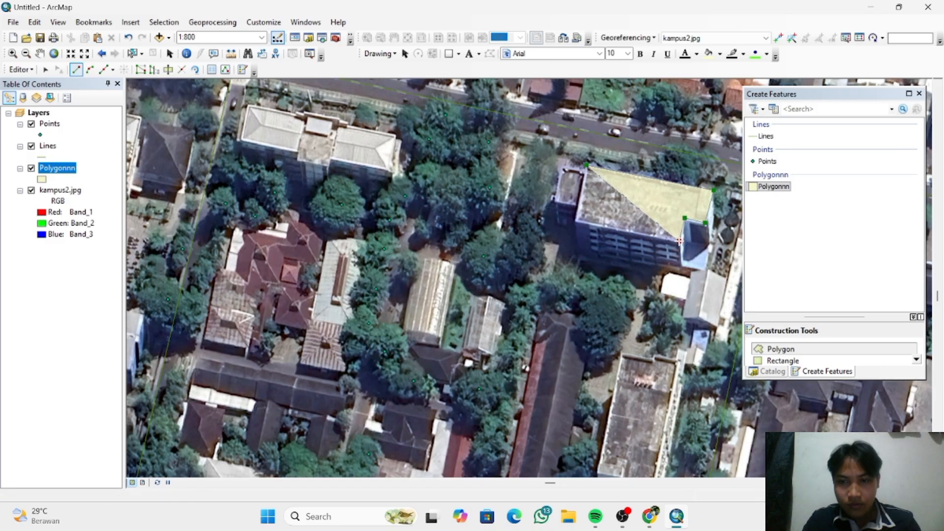
{"action": "double_click", "coordinate": [575, 222]}
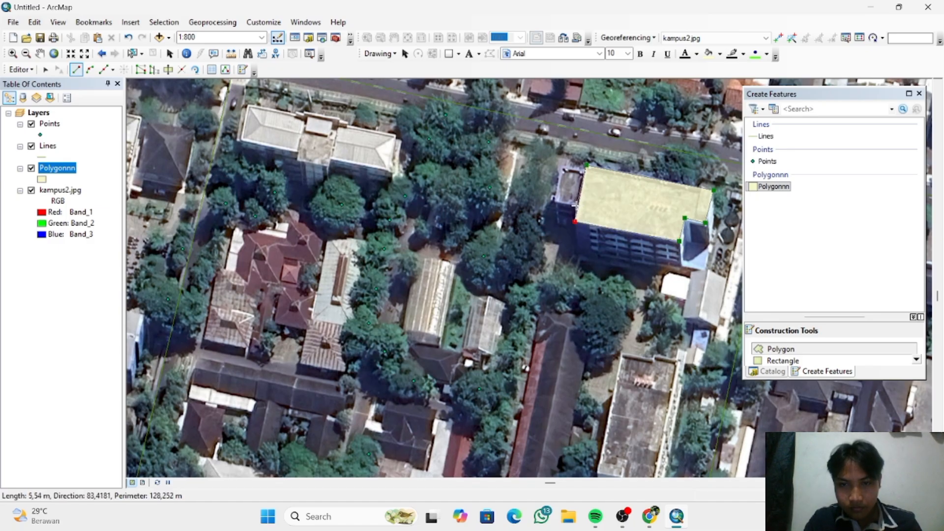
- Extend the outline around the building's small western wing and finish the polygon, with a perimeter of about 145 m
{"action": "left_click", "coordinate": [578, 206]}
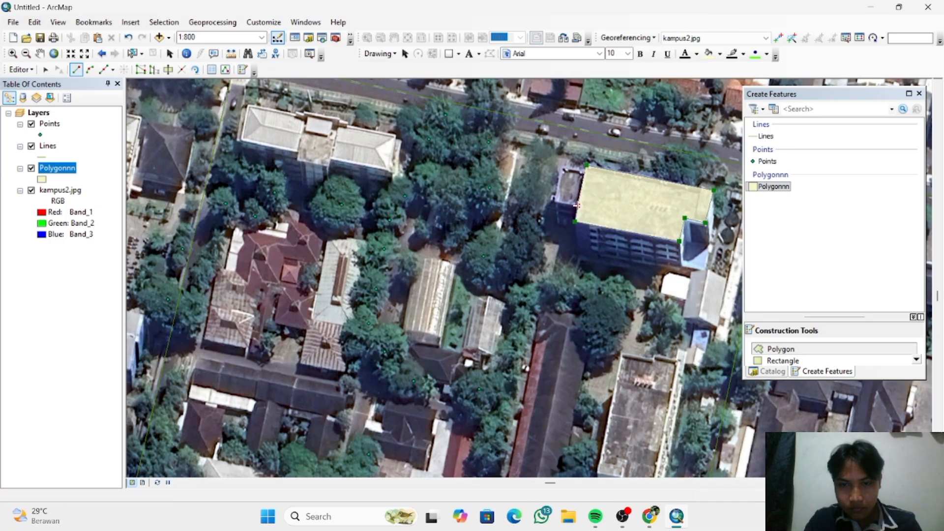
{"action": "left_click", "coordinate": [555, 200]}
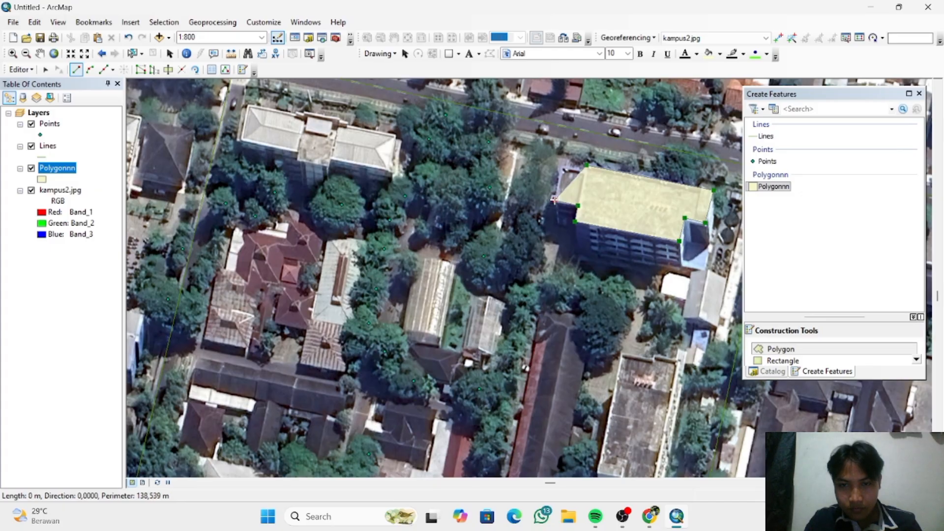
{"action": "left_click", "coordinate": [561, 169]}
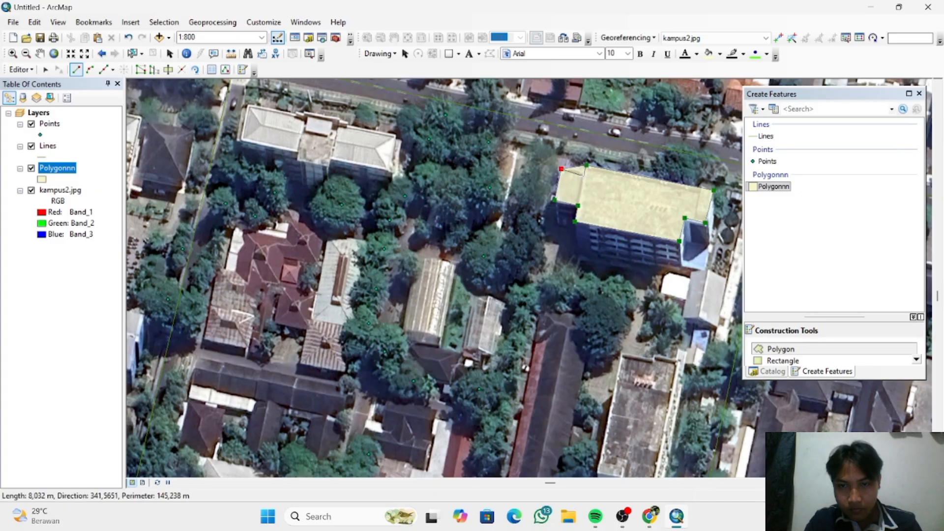
{"action": "left_click", "coordinate": [583, 175]}
{"action": "right_click", "coordinate": [584, 175]}
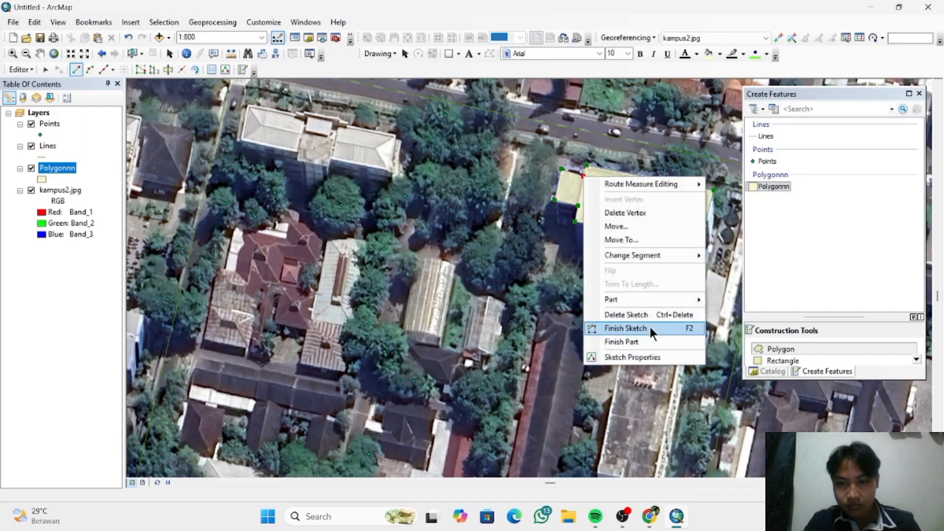
{"action": "left_click", "coordinate": [626, 328]}
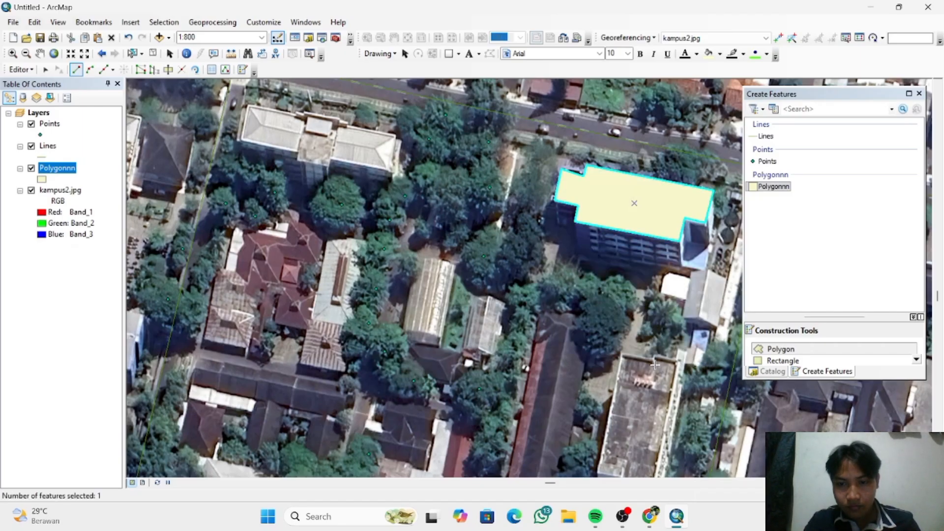
- Digitize the flat-roofed building south of the northeastern one as a polygon about 45 m long, including the small steps in its short sides
{"action": "scroll", "coordinate": [655, 366], "scroll_direction": "up", "scroll_amount": 1}
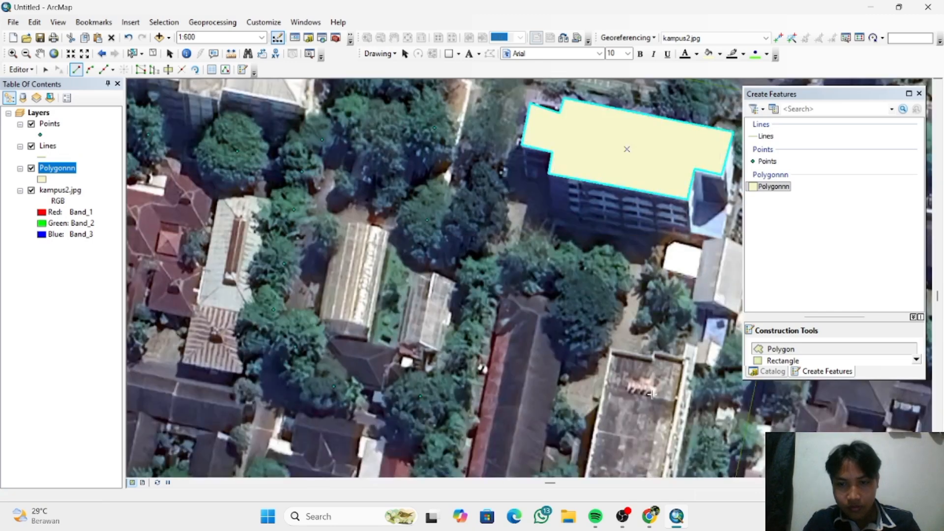
{"action": "scroll", "coordinate": [634, 438], "scroll_direction": "down", "scroll_amount": 2}
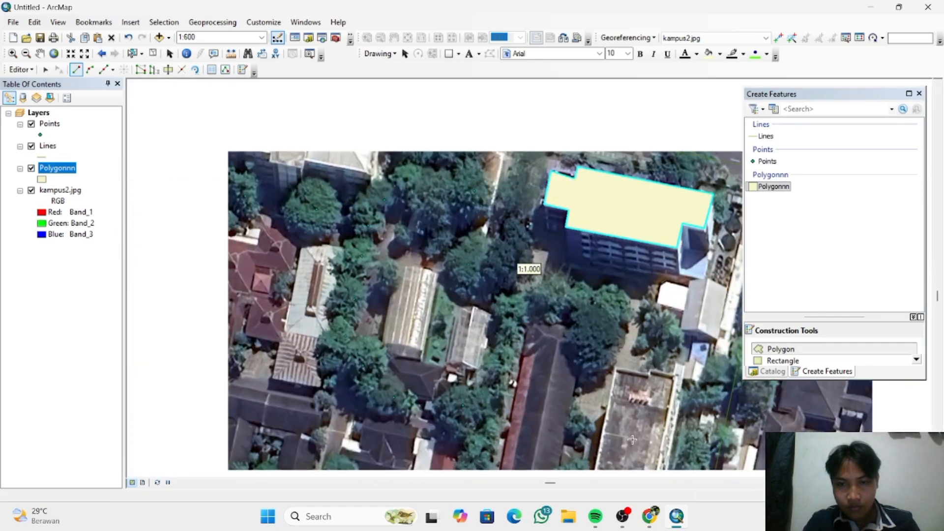
{"action": "scroll", "coordinate": [632, 439], "scroll_direction": "down", "scroll_amount": 1}
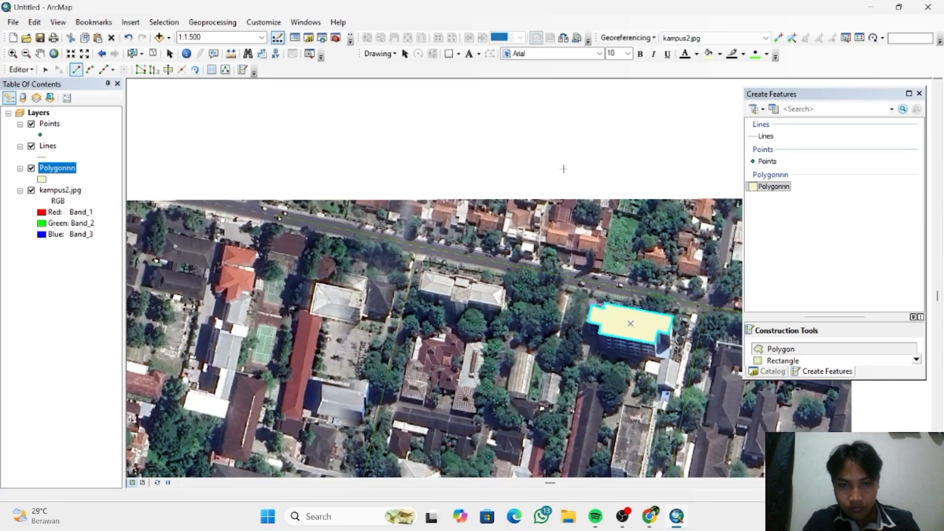
{"action": "scroll", "coordinate": [563, 169], "scroll_direction": "down", "scroll_amount": 1}
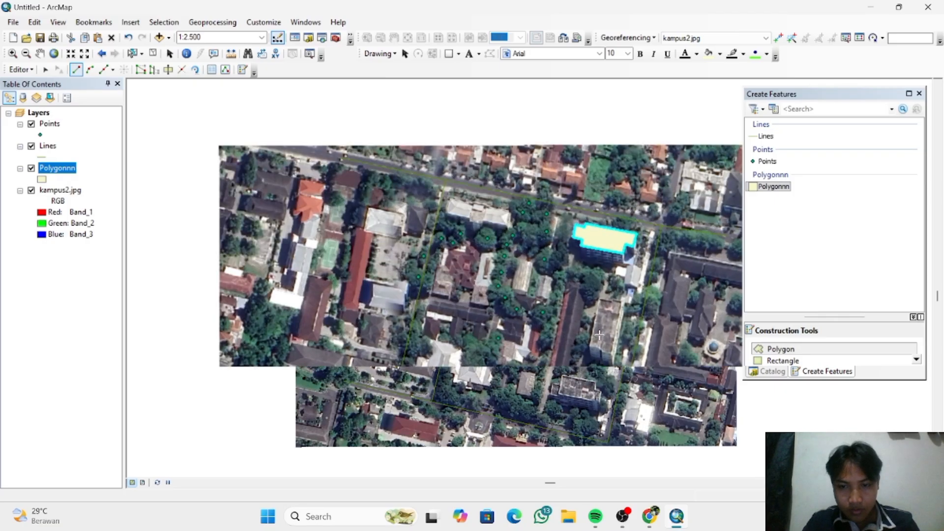
{"action": "scroll", "coordinate": [599, 335], "scroll_direction": "up", "scroll_amount": 1}
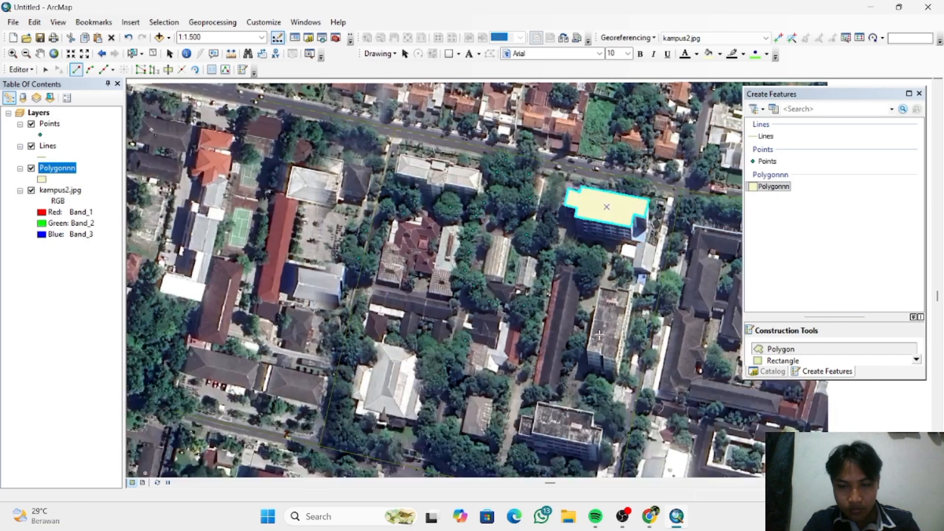
{"action": "scroll", "coordinate": [601, 287], "scroll_direction": "up", "scroll_amount": 1}
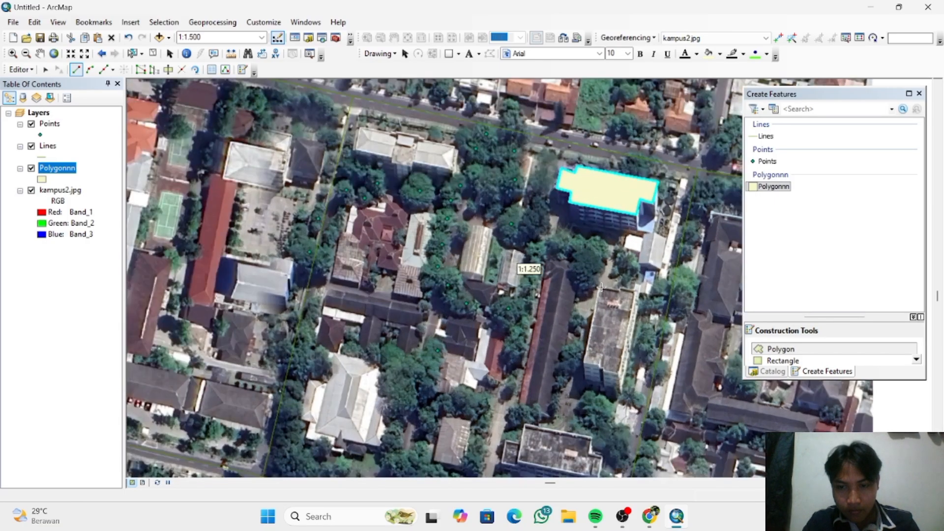
{"action": "scroll", "coordinate": [601, 288], "scroll_direction": "up", "scroll_amount": 1}
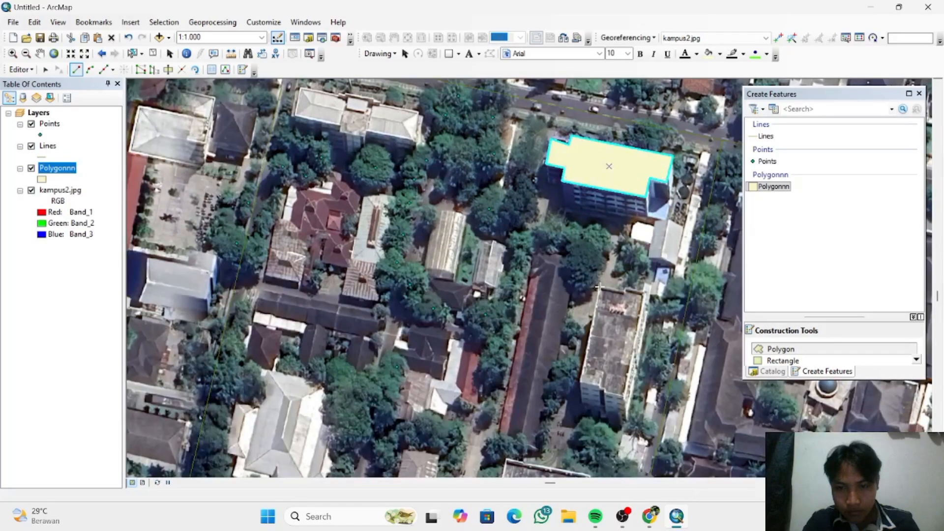
{"action": "left_click", "coordinate": [599, 287]}
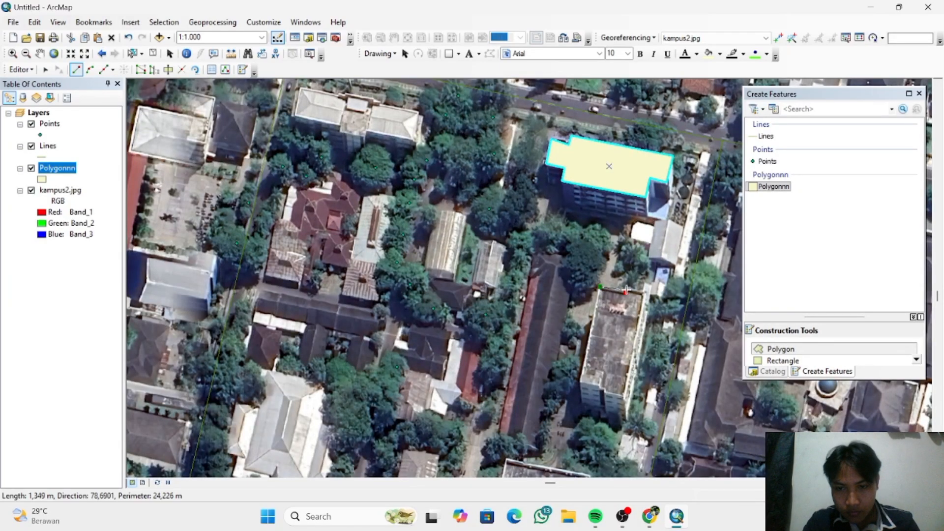
{"action": "left_click", "coordinate": [627, 290]}
{"action": "left_click", "coordinate": [645, 293]}
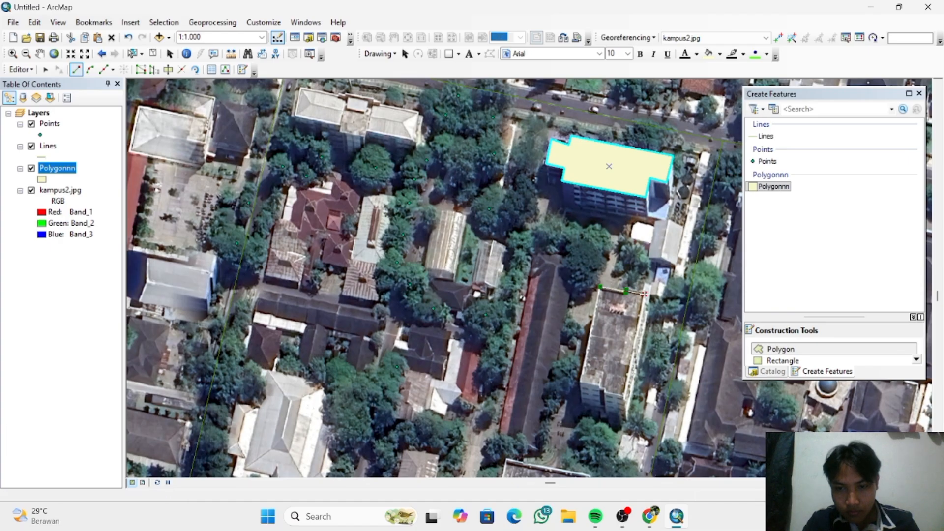
{"action": "left_click", "coordinate": [623, 397]}
{"action": "left_click", "coordinate": [604, 391]}
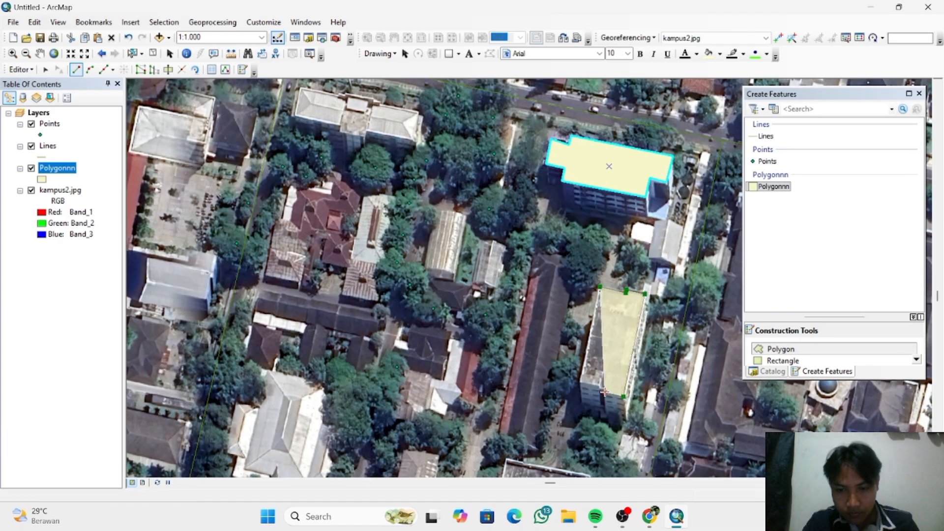
{"action": "left_click", "coordinate": [604, 388]}
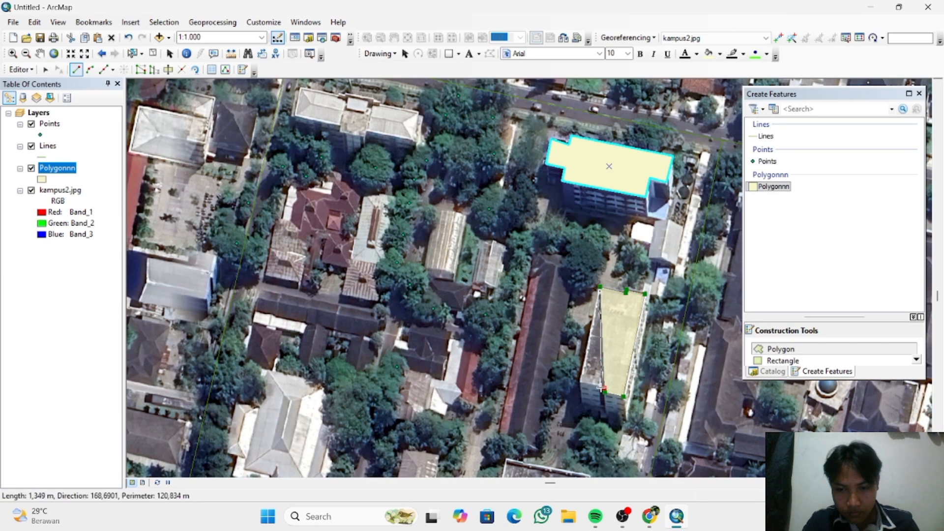
{"action": "left_click", "coordinate": [599, 387]}
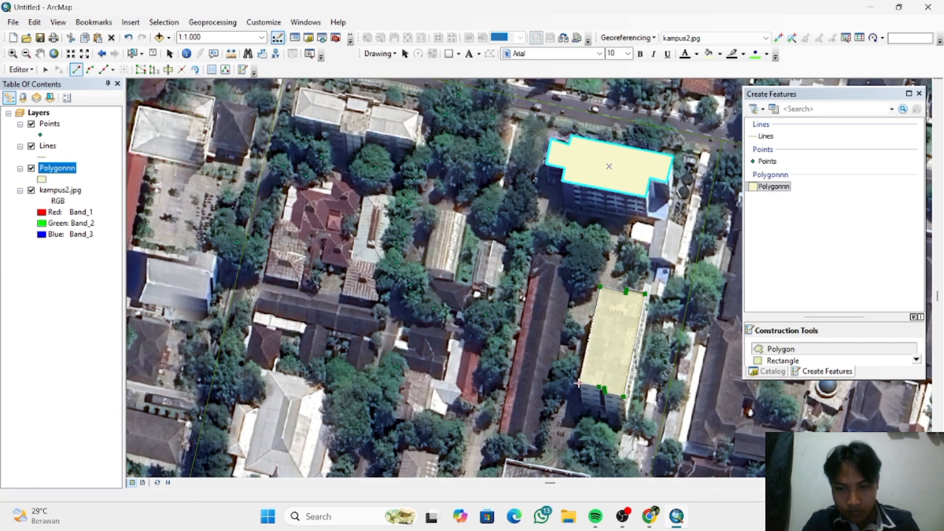
{"action": "right_click", "coordinate": [579, 383]}
{"action": "left_click", "coordinate": [638, 347]}
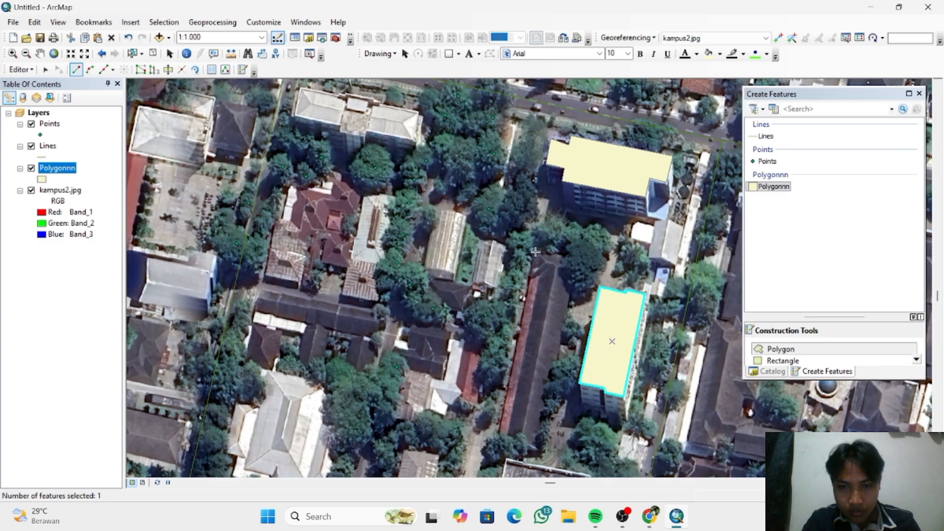
- Digitize the long dark-roofed building just west of the flat-roofed one as a four-sided polygon about 82 m long
{"action": "left_click", "coordinate": [576, 258]}
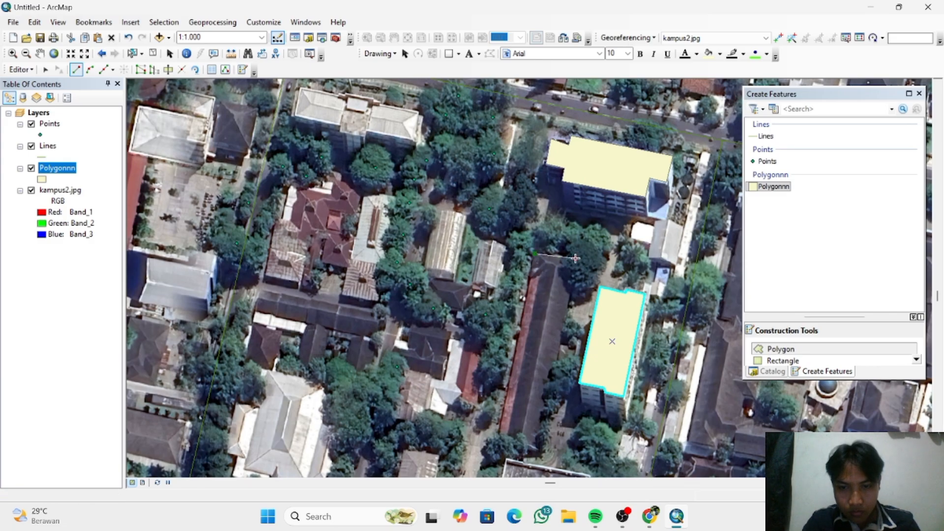
{"action": "left_click", "coordinate": [539, 446]}
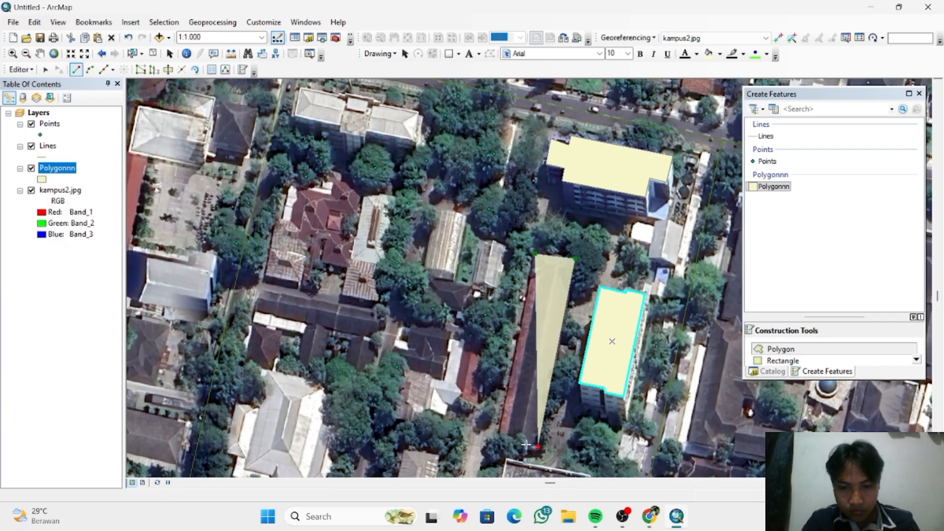
{"action": "left_click", "coordinate": [498, 437]}
{"action": "right_click", "coordinate": [498, 437]}
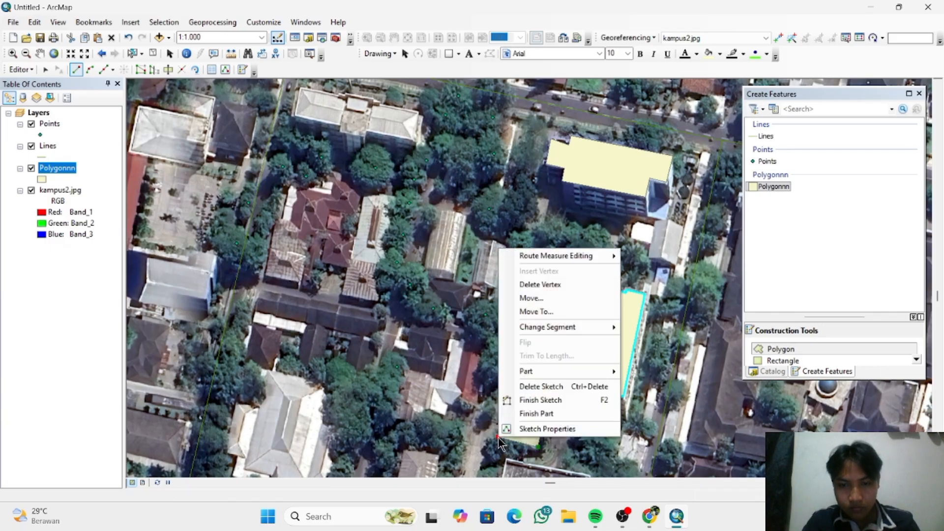
{"action": "left_click", "coordinate": [571, 398]}
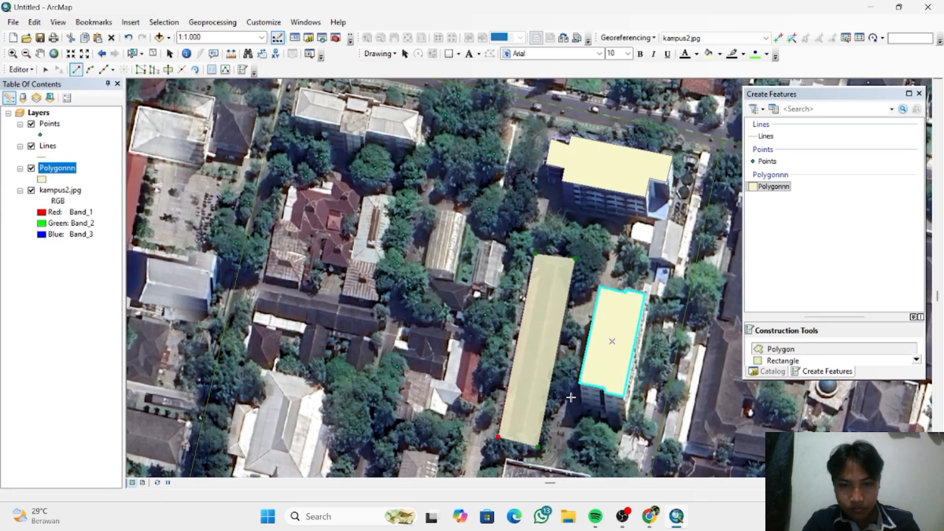
- Digitize the small gabled building just west of the long dark-roofed one as a six-sided polygon with a long side of about 18 m
{"action": "left_click", "coordinate": [482, 243]}
{"action": "left_click", "coordinate": [494, 241]}
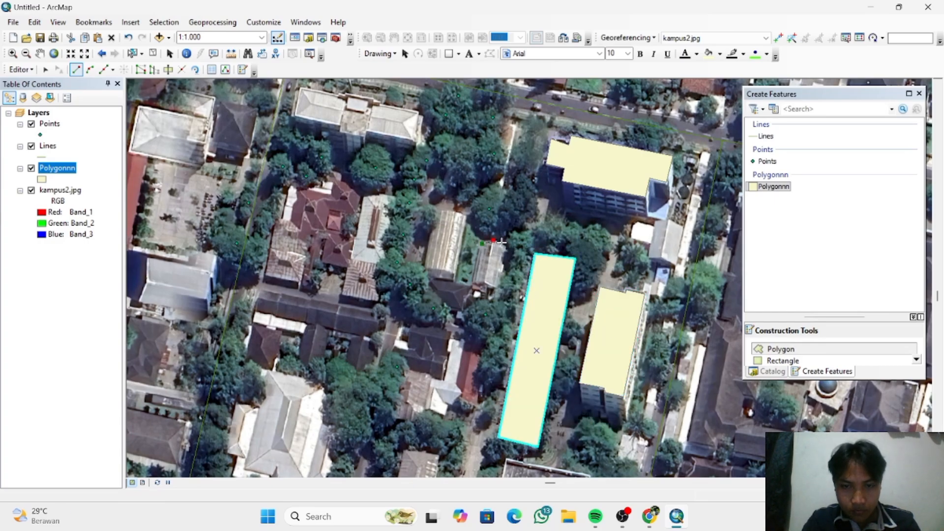
{"action": "left_click", "coordinate": [506, 246]}
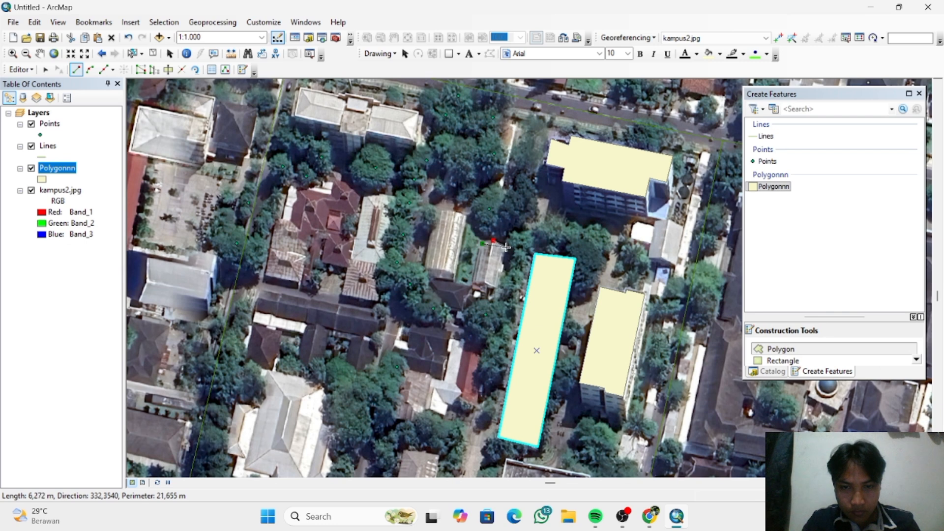
{"action": "left_click", "coordinate": [497, 288]}
{"action": "left_click", "coordinate": [485, 282]}
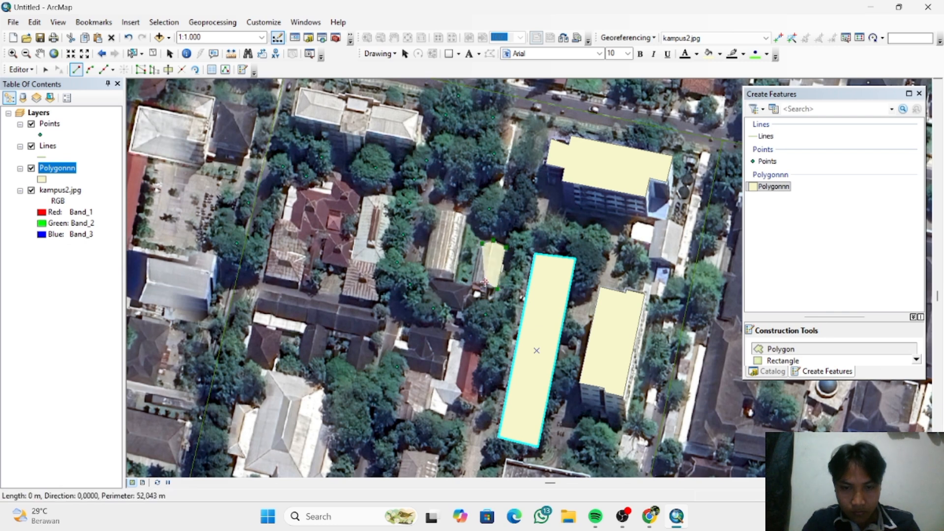
{"action": "left_click", "coordinate": [472, 284]}
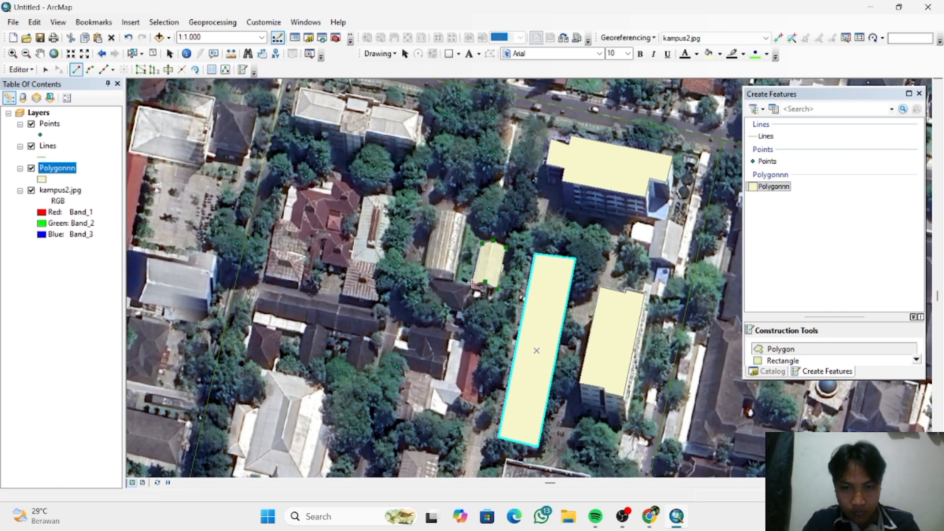
{"action": "right_click", "coordinate": [472, 283]}
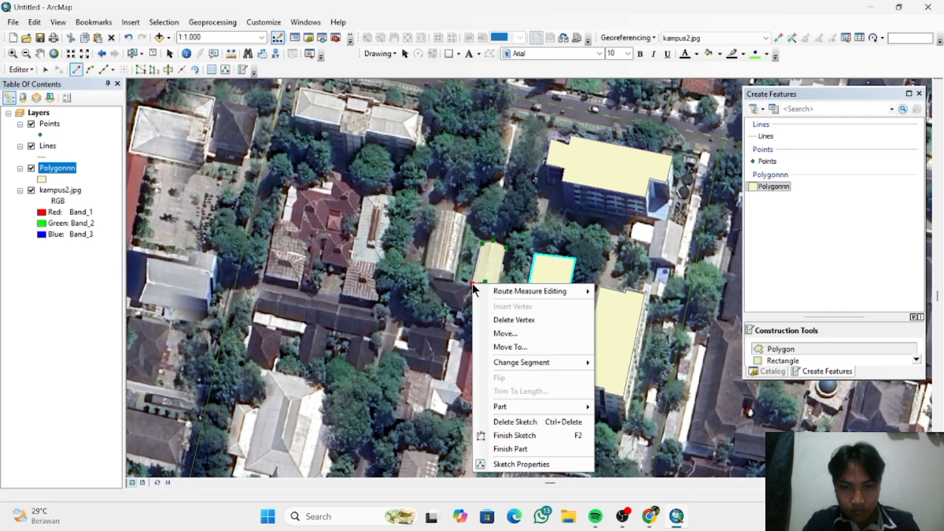
{"action": "left_click", "coordinate": [537, 434]}
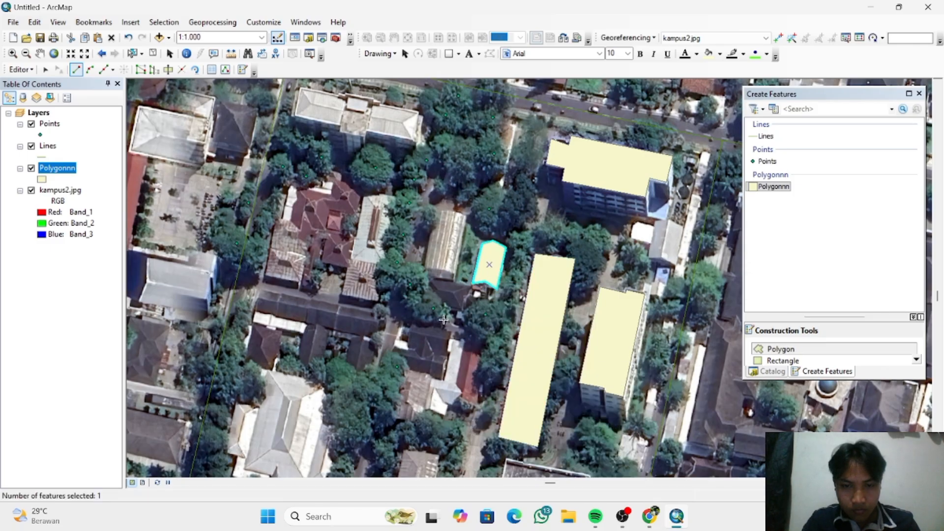
- Digitize the larger gabled building to the west as a six-sided polygon about 26 m long, with a perimeter of about 77 m
{"action": "left_click", "coordinate": [435, 214]}
{"action": "left_click", "coordinate": [444, 210]}
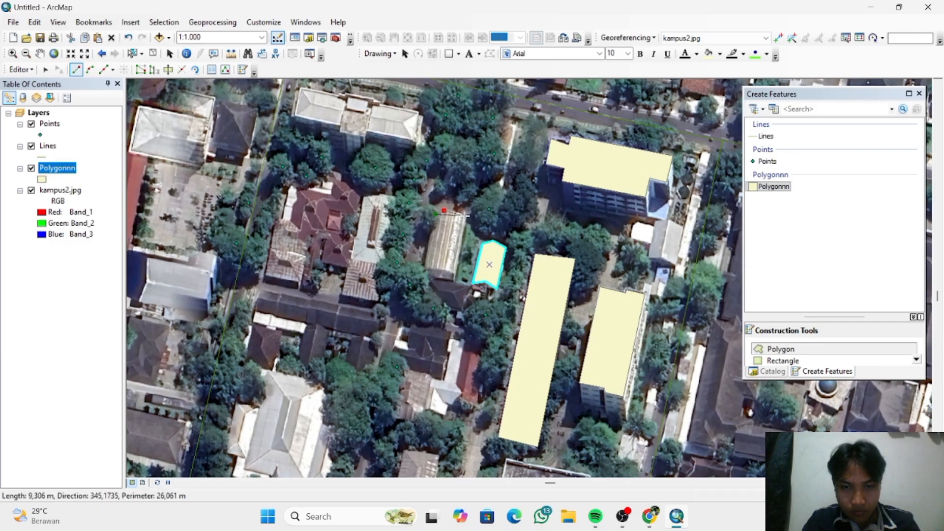
{"action": "left_click", "coordinate": [466, 215]}
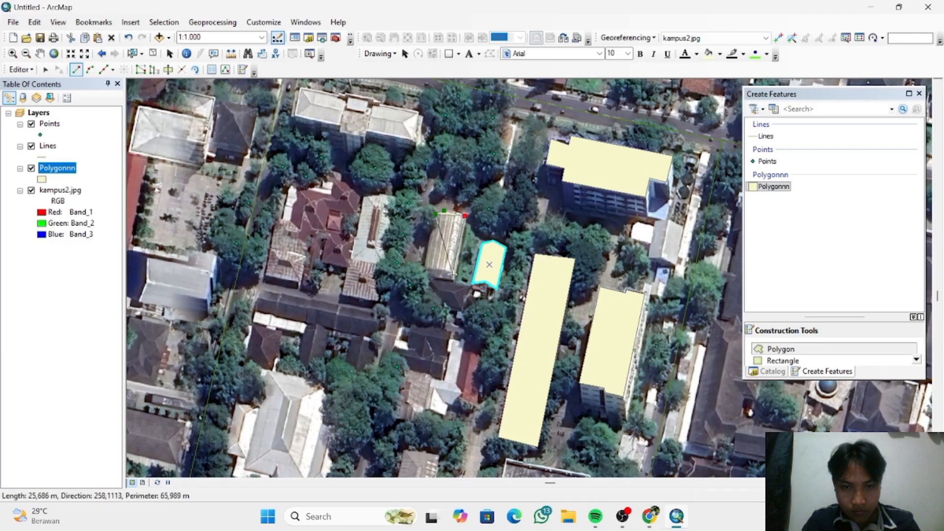
{"action": "left_click", "coordinate": [453, 275]}
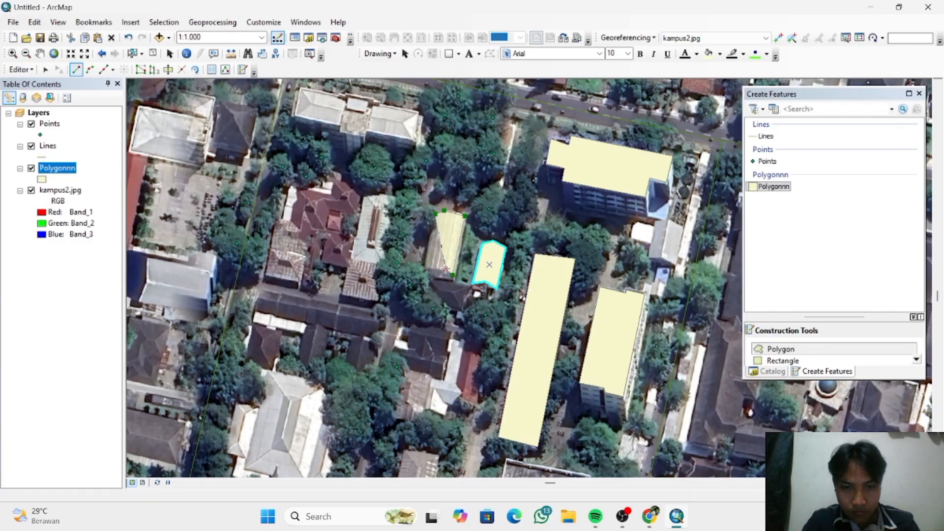
{"action": "left_click", "coordinate": [446, 269]}
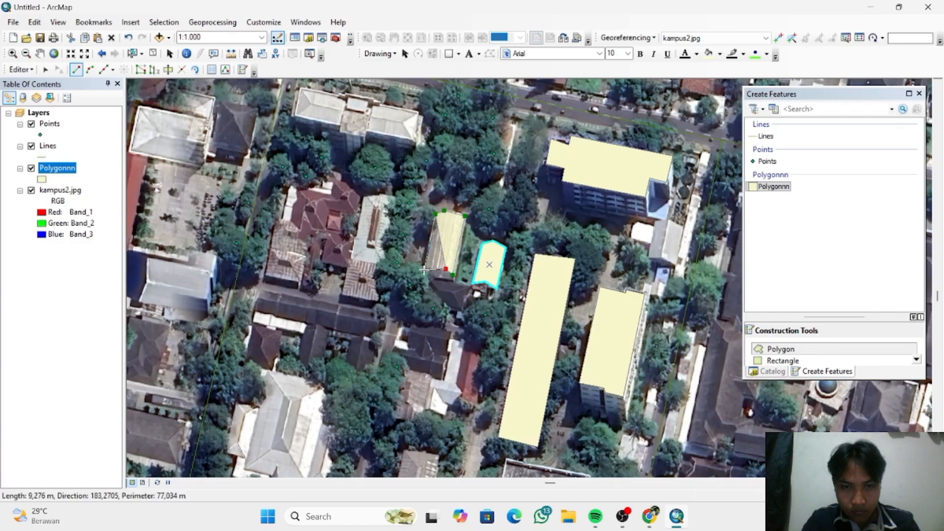
{"action": "left_click", "coordinate": [425, 270]}
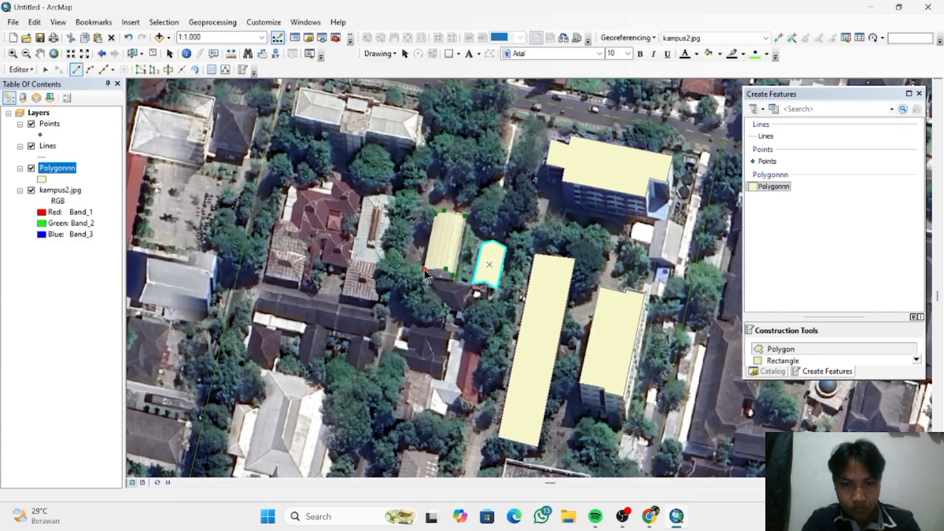
{"action": "right_click", "coordinate": [426, 272]}
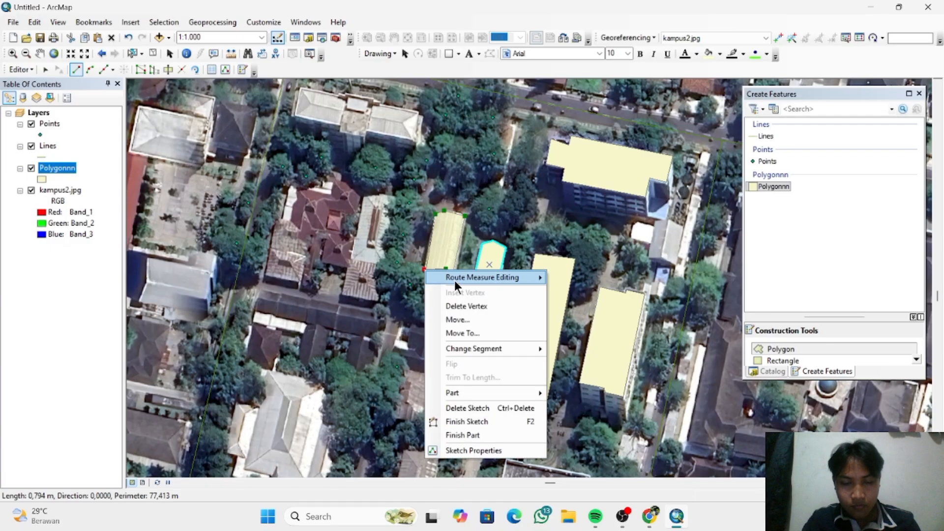
{"action": "left_click", "coordinate": [477, 421]}
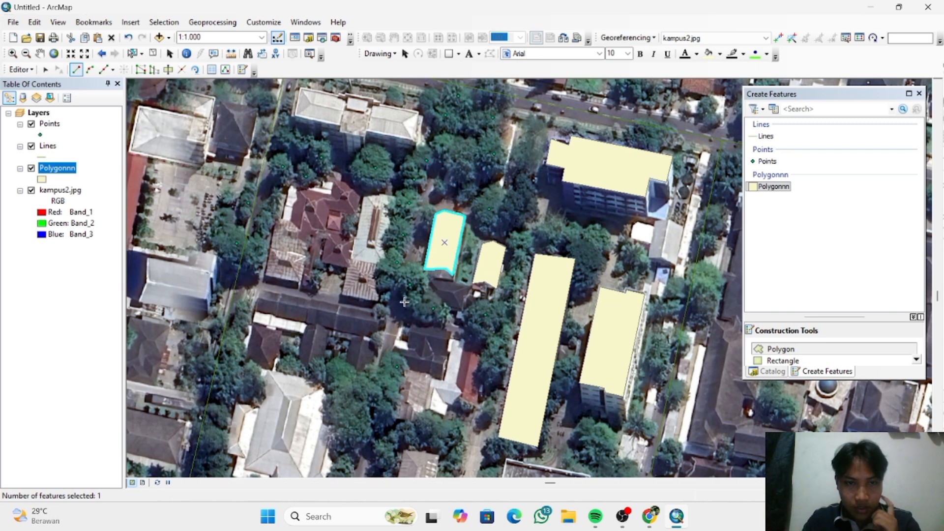
- Digitize the northwestern building beside the northern road as a polygon with a perimeter of about 134 m, including its projecting central section
{"action": "left_click", "coordinate": [301, 88]}
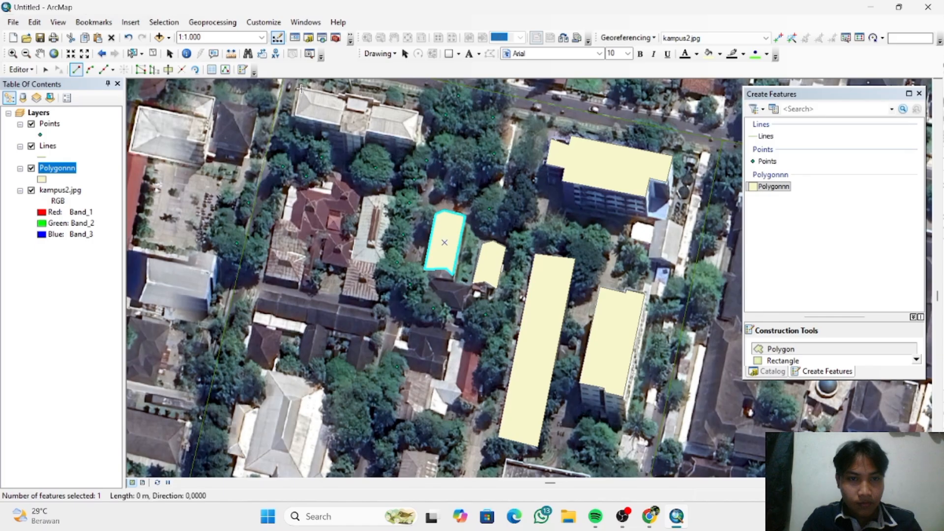
{"action": "left_click", "coordinate": [346, 95]}
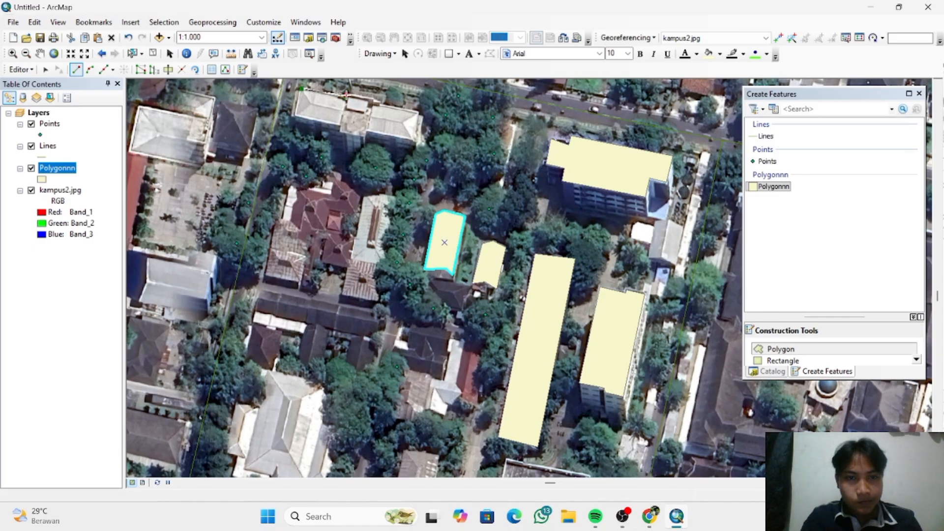
{"action": "left_click", "coordinate": [372, 100]}
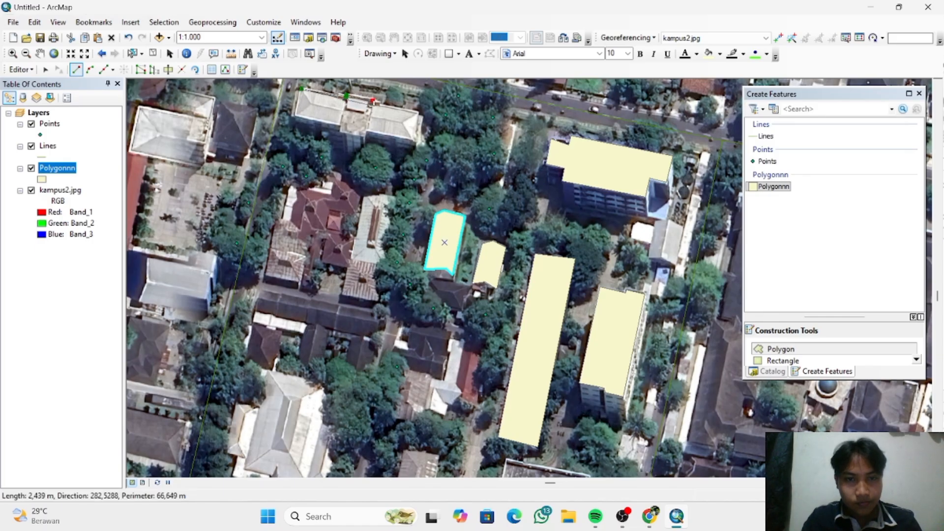
{"action": "left_click", "coordinate": [418, 113]}
{"action": "left_click", "coordinate": [415, 141]}
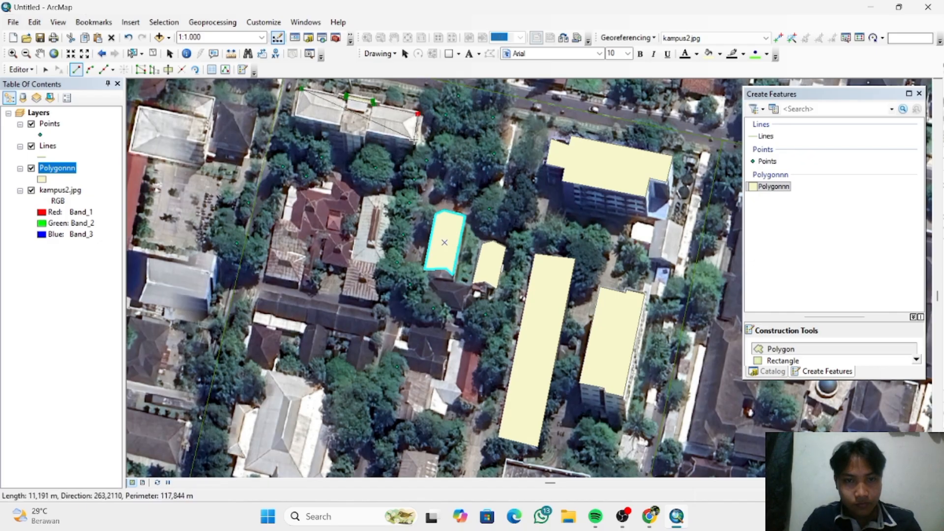
{"action": "left_click", "coordinate": [368, 131]}
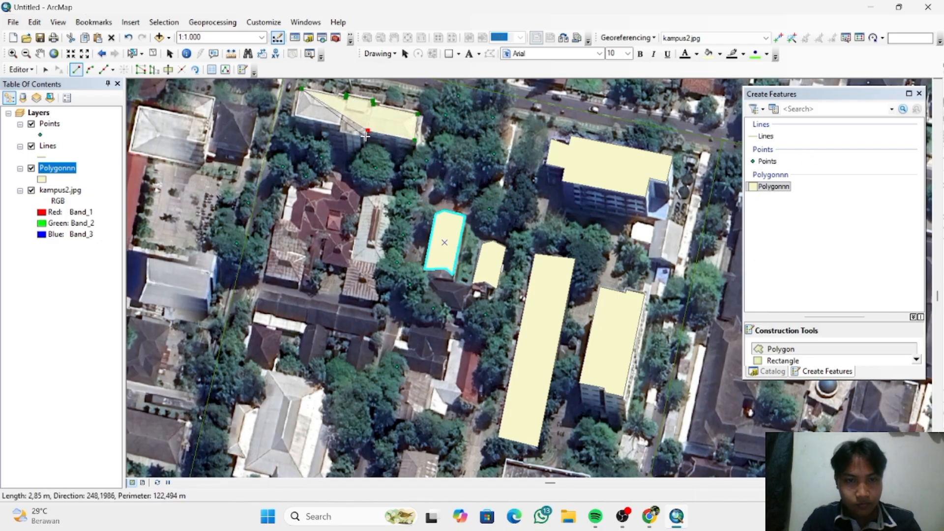
{"action": "left_click", "coordinate": [341, 132]}
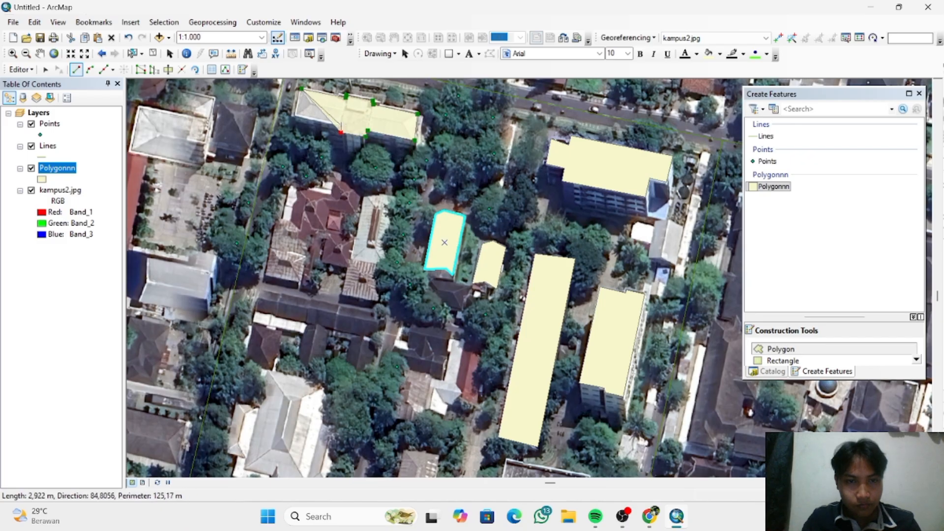
{"action": "left_click", "coordinate": [294, 117]}
{"action": "right_click", "coordinate": [294, 116]}
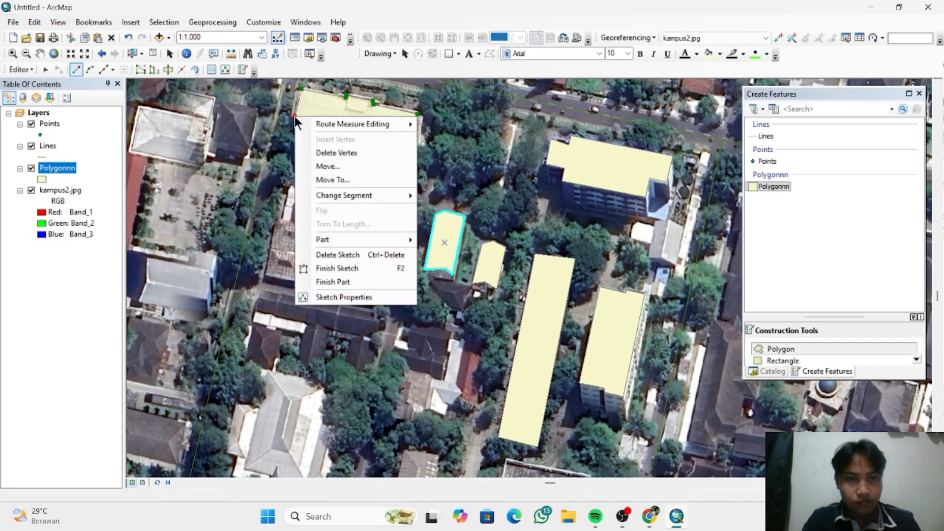
{"action": "left_click", "coordinate": [359, 267]}
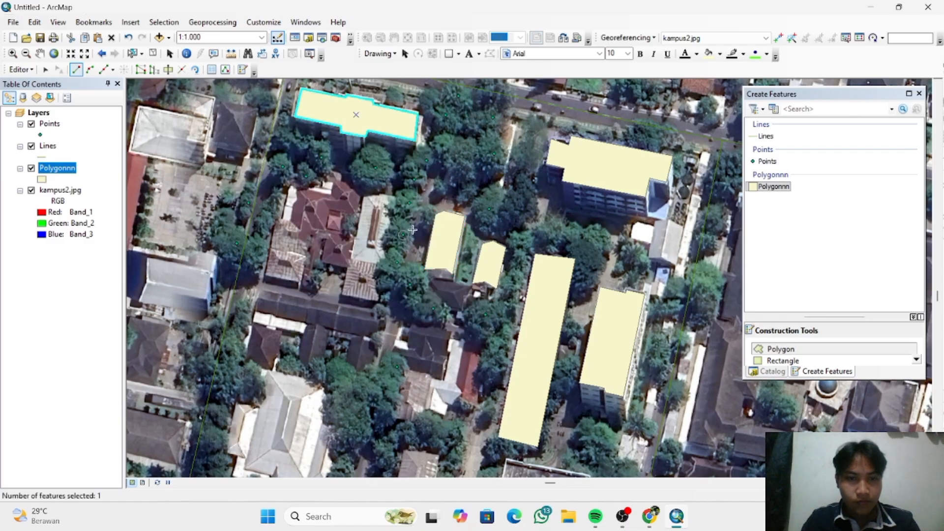
- Digitize the light-roofed building east of the red-roofed complex as a four-sided polygon about 32 m long
{"action": "left_click", "coordinate": [365, 192]}
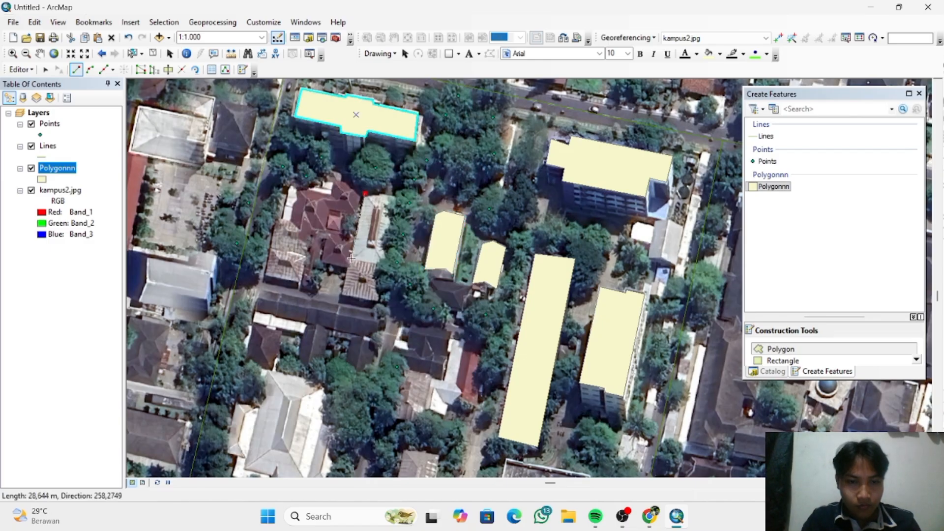
{"action": "left_click", "coordinate": [351, 259]}
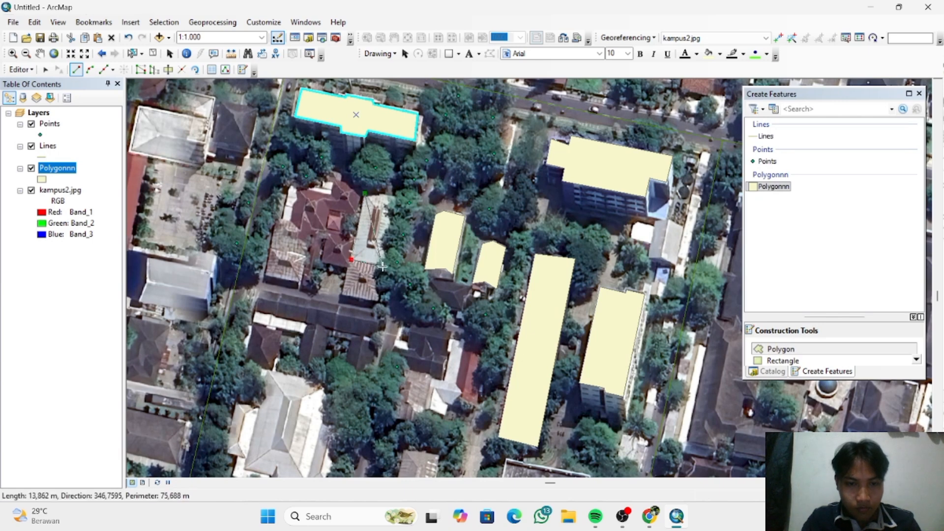
{"action": "left_click", "coordinate": [386, 269]}
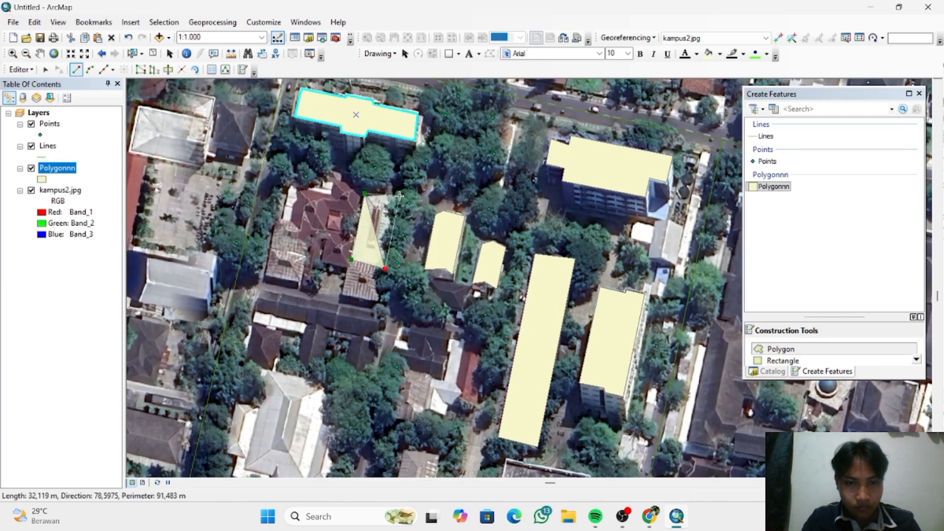
{"action": "left_click", "coordinate": [400, 196]}
{"action": "right_click", "coordinate": [399, 196]}
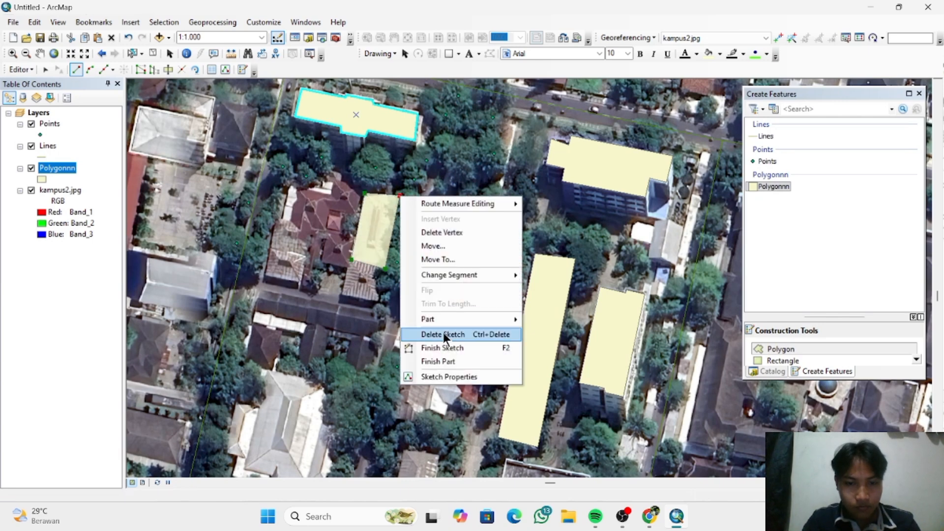
{"action": "left_click", "coordinate": [450, 347]}
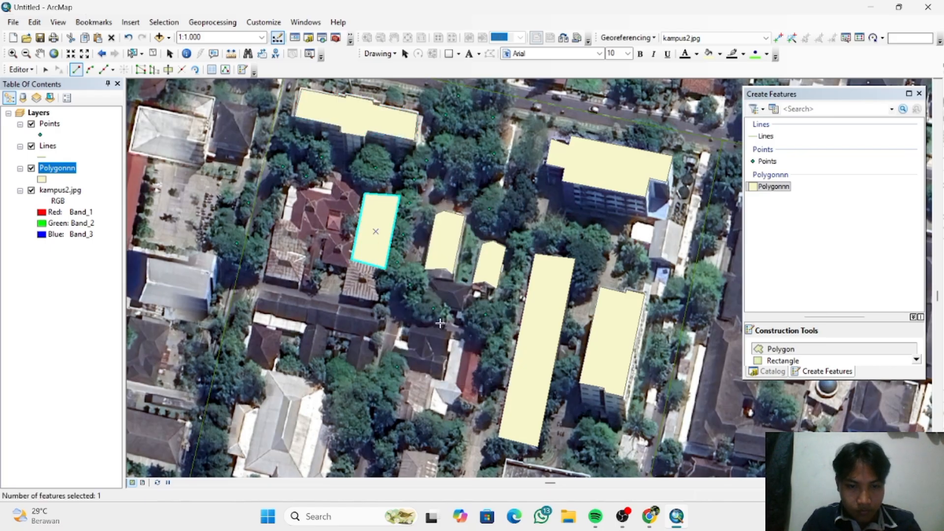
- Outline the northern and eastern edges of the long dark-roofed building south of the red-roofed complex as a new polygon
{"action": "left_click", "coordinate": [261, 290]}
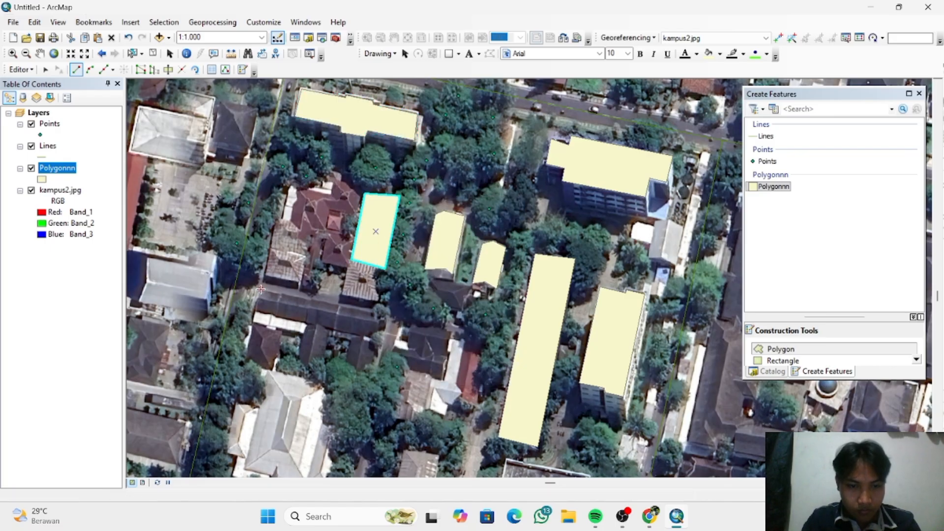
{"action": "left_click", "coordinate": [379, 313]}
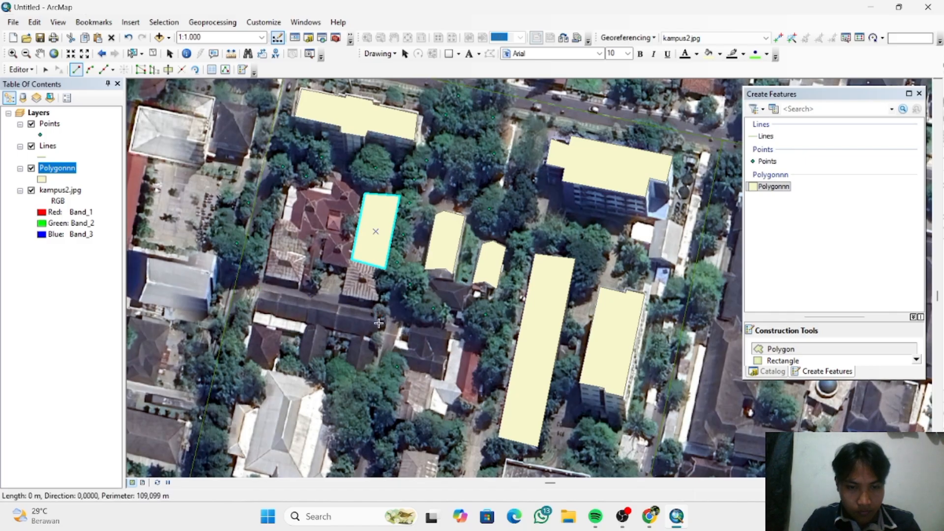
{"action": "left_click", "coordinate": [380, 322]}
{"action": "left_click", "coordinate": [378, 339]}
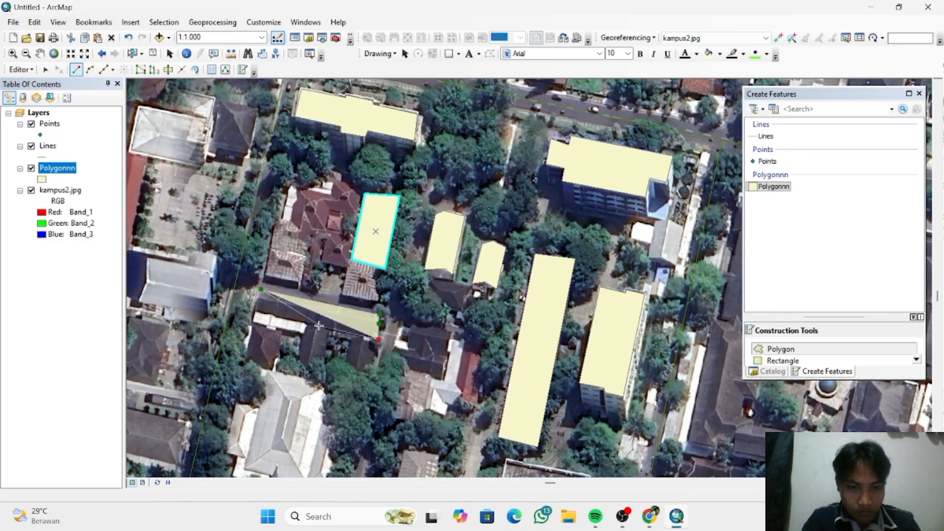
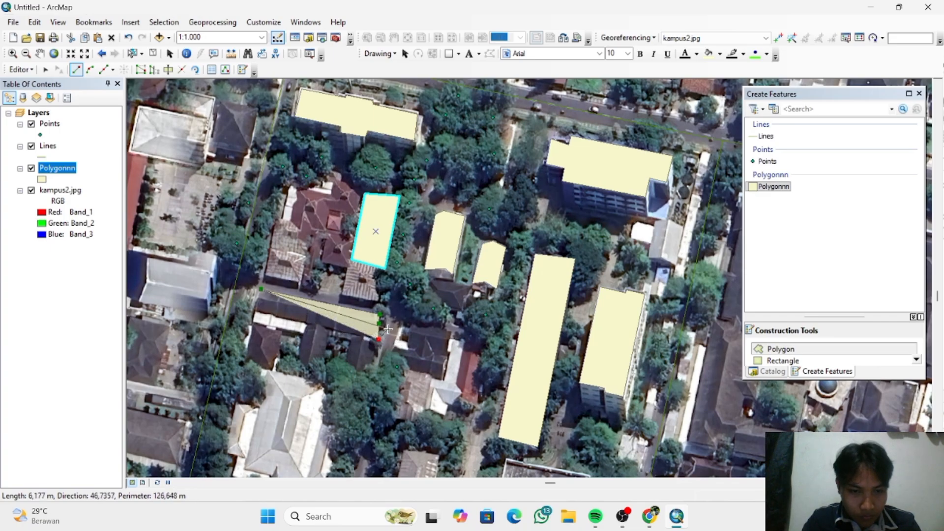
- Continue the dark-roofed building's polygon around its eastern wing, including the notched southern end, up to the eastern recess
{"action": "left_click", "coordinate": [372, 378]}
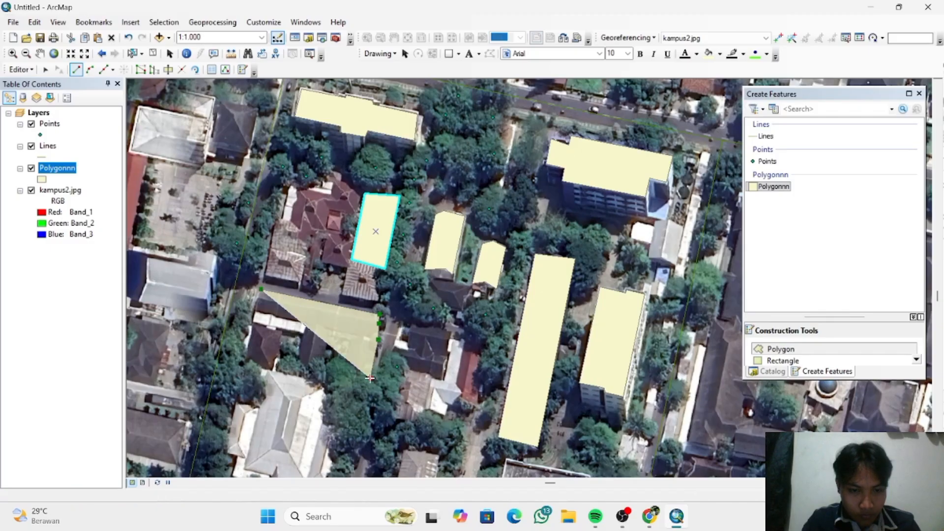
{"action": "left_click", "coordinate": [359, 368]}
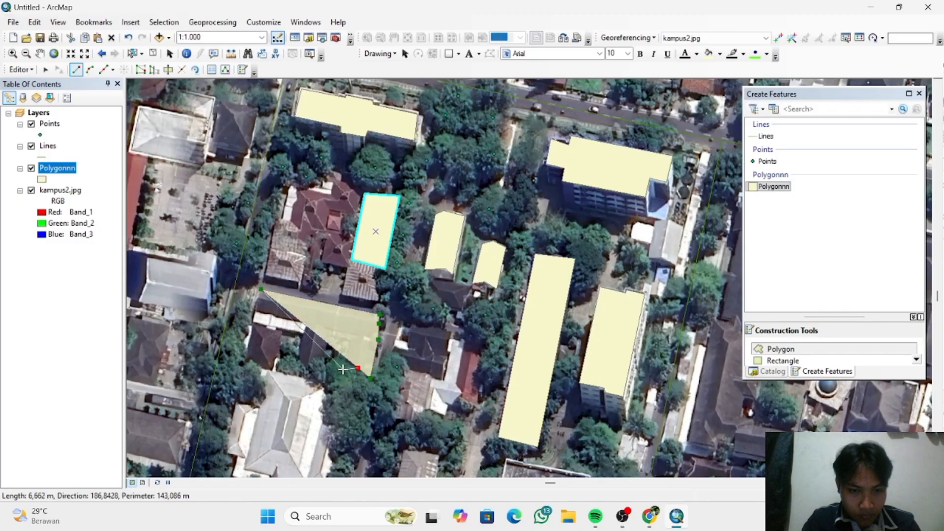
{"action": "left_click", "coordinate": [346, 370]}
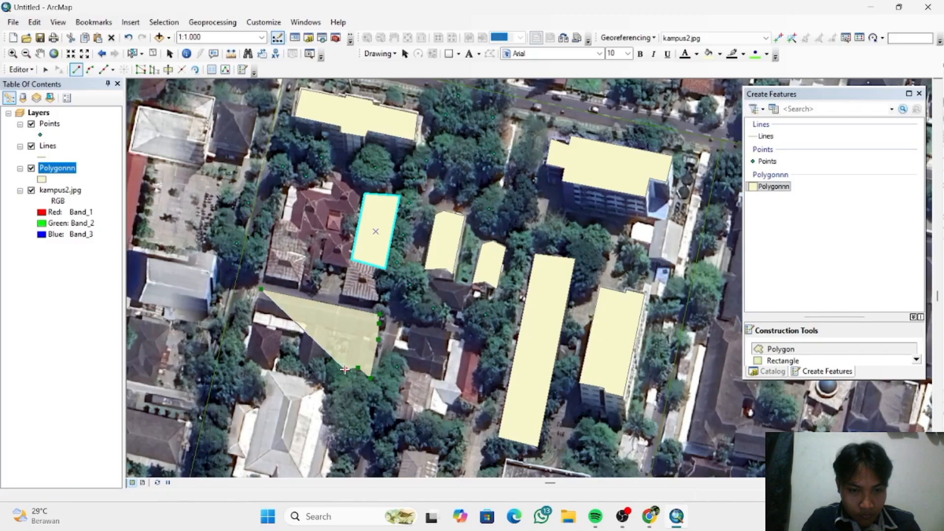
{"action": "left_click", "coordinate": [350, 342]}
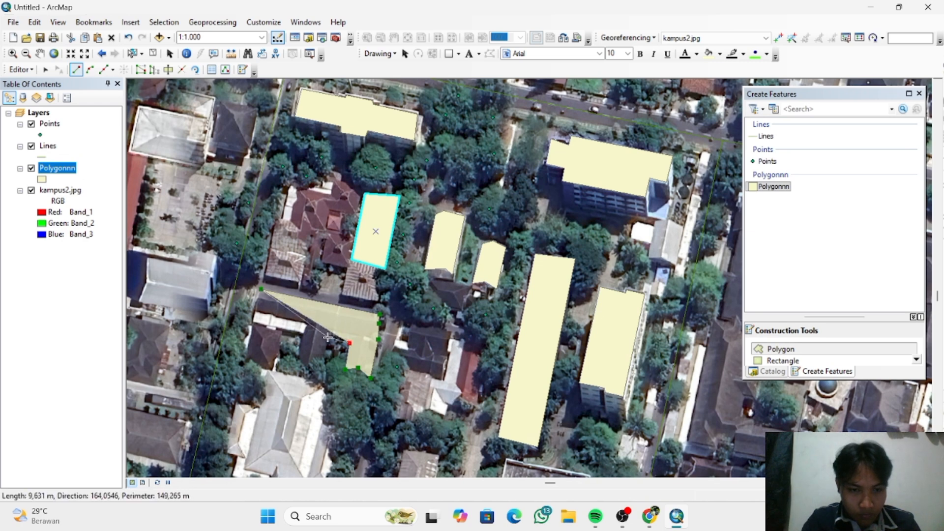
- Trace the northern edge of the eastern recess and the dark-roofed building's middle wing, ending at the western recess
{"action": "left_click", "coordinate": [330, 338]}
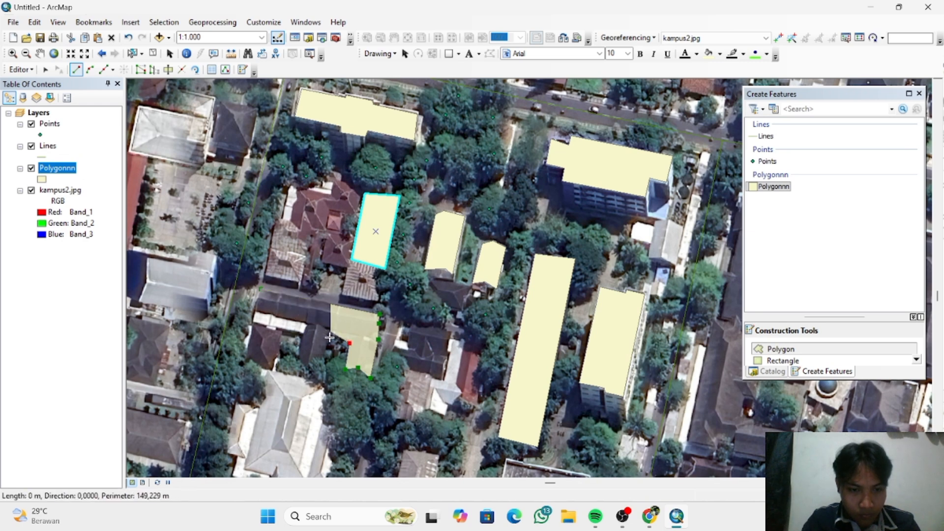
{"action": "left_click", "coordinate": [324, 372]}
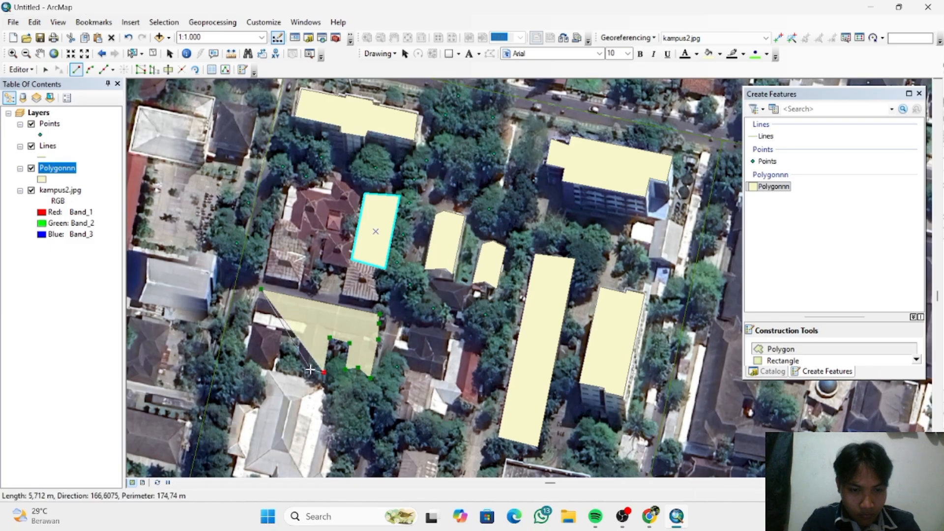
{"action": "left_click", "coordinate": [310, 370]}
{"action": "left_click", "coordinate": [298, 368]}
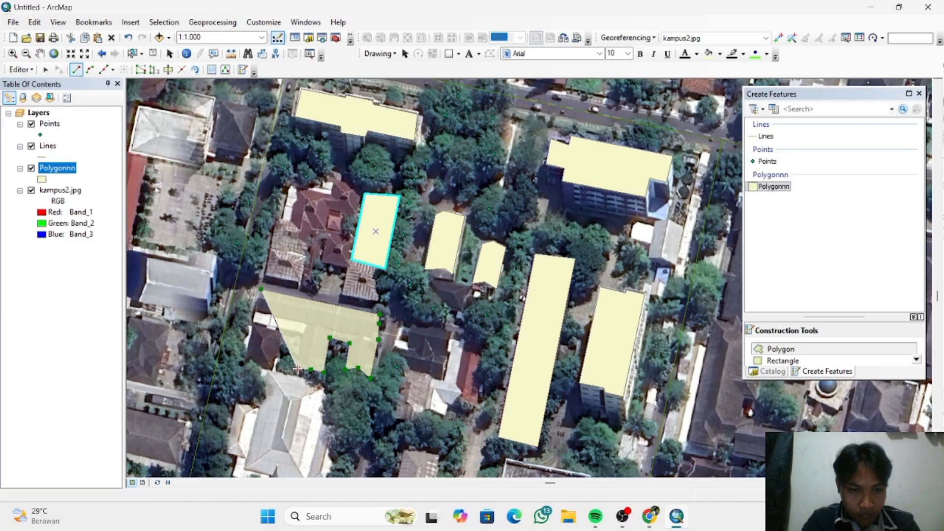
{"action": "double_click", "coordinate": [303, 335]}
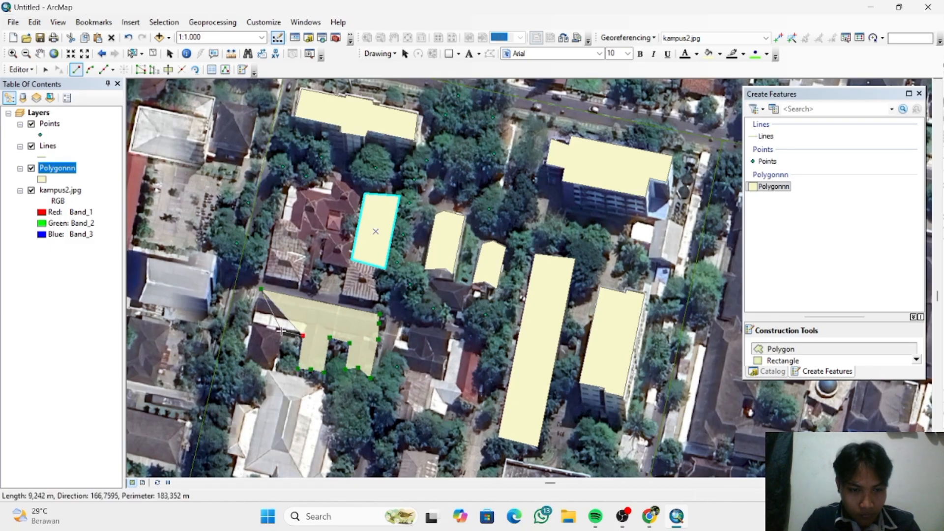
- Trace the western recess and western wing, and finish the dark-roofed building's E-shaped polygon with a perimeter of about 224 m
{"action": "left_click", "coordinate": [282, 331]}
{"action": "left_click", "coordinate": [272, 367]}
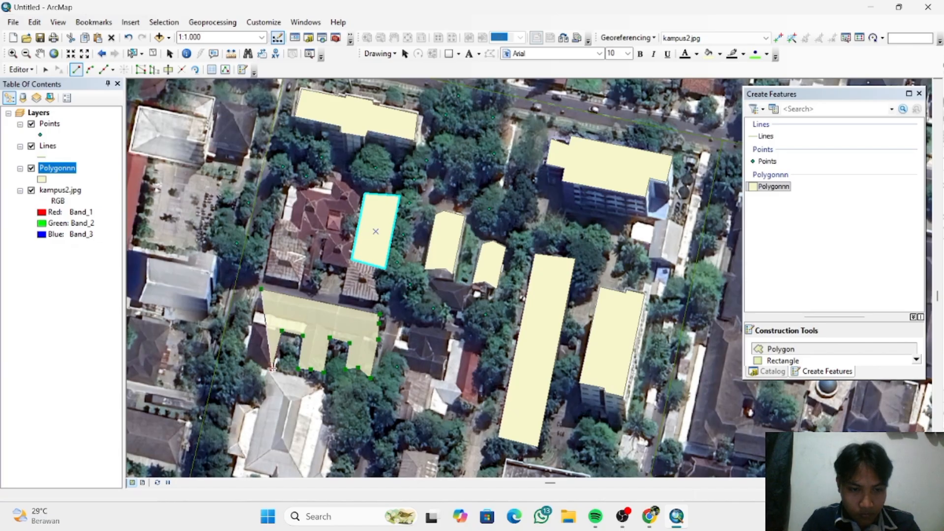
{"action": "left_click", "coordinate": [245, 362]}
{"action": "right_click", "coordinate": [245, 362]}
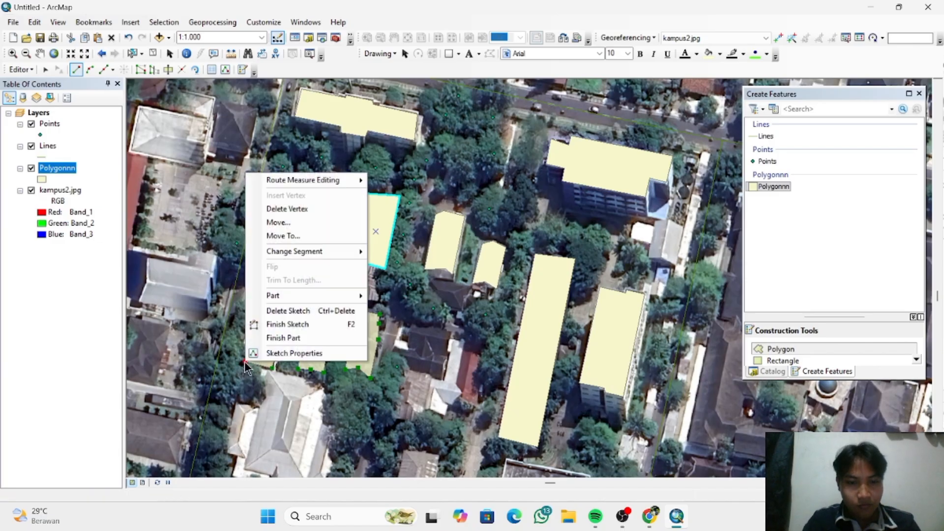
{"action": "left_click", "coordinate": [312, 323]}
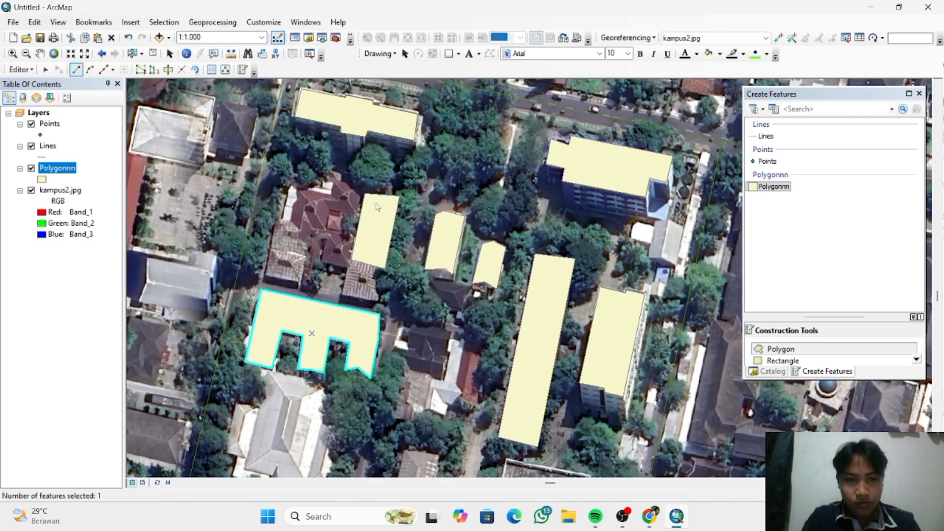
- Digitize the small light-roofed building just south of the northeastern building as a six-sided polygon with a perimeter of about 60 m
{"action": "scroll", "coordinate": [438, 377], "scroll_direction": "up", "scroll_amount": 1}
{"action": "scroll", "coordinate": [438, 378], "scroll_direction": "down", "scroll_amount": 1}
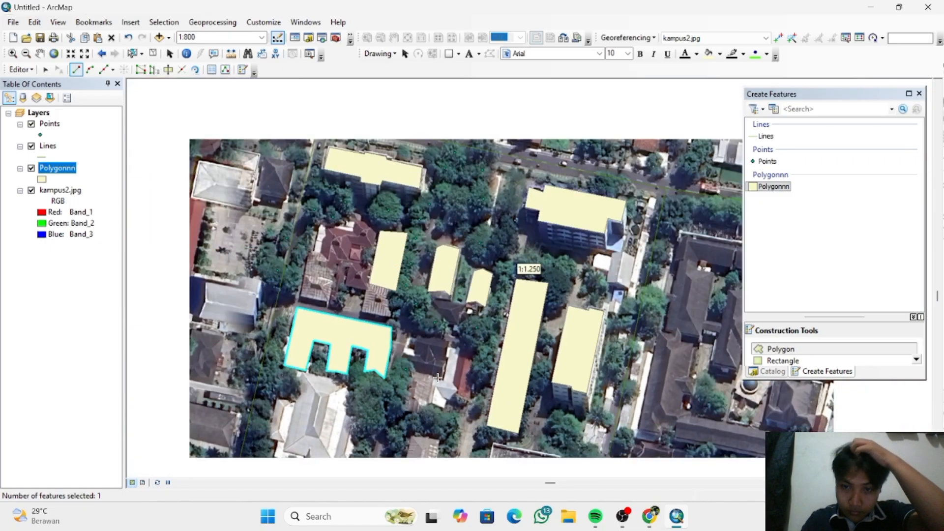
{"action": "scroll", "coordinate": [635, 263], "scroll_direction": "down", "scroll_amount": 1}
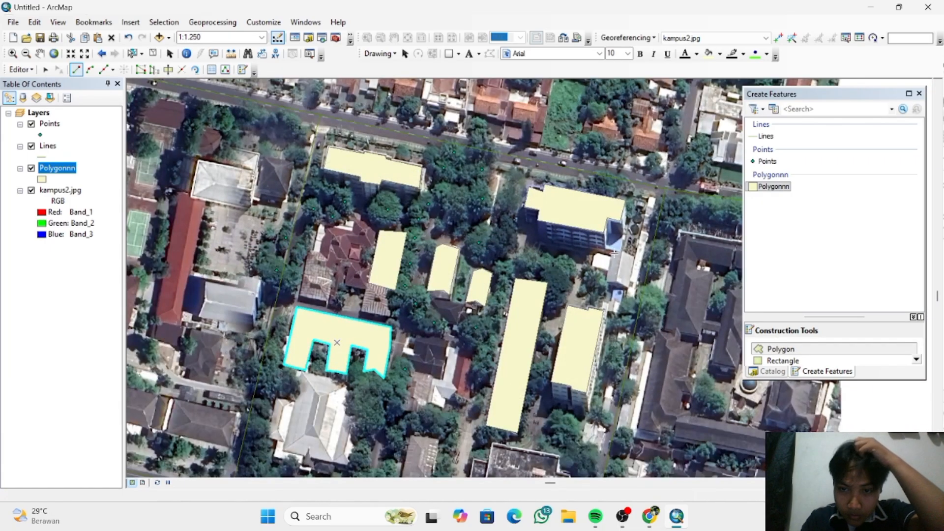
{"action": "left_click", "coordinate": [618, 281]}
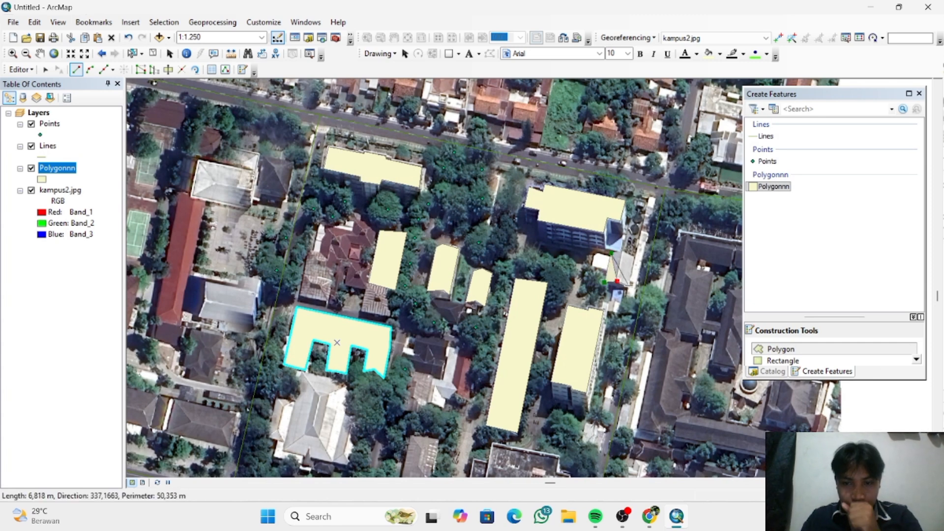
{"action": "left_click", "coordinate": [631, 285]}
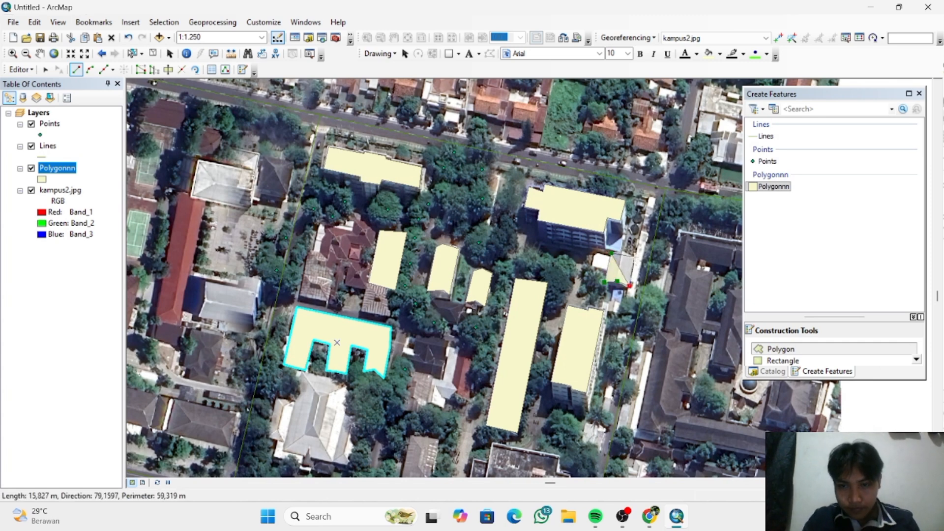
{"action": "left_click", "coordinate": [635, 256]}
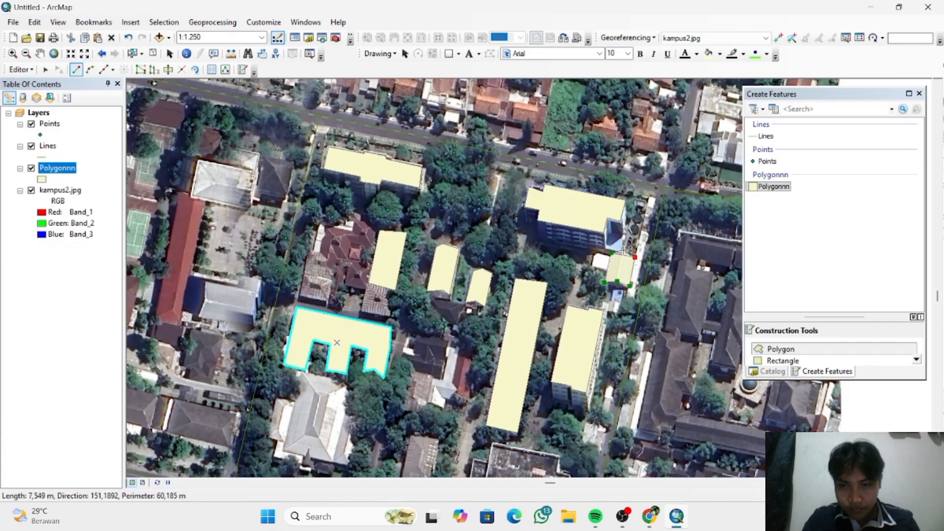
{"action": "left_click", "coordinate": [623, 251]}
{"action": "right_click", "coordinate": [624, 251]}
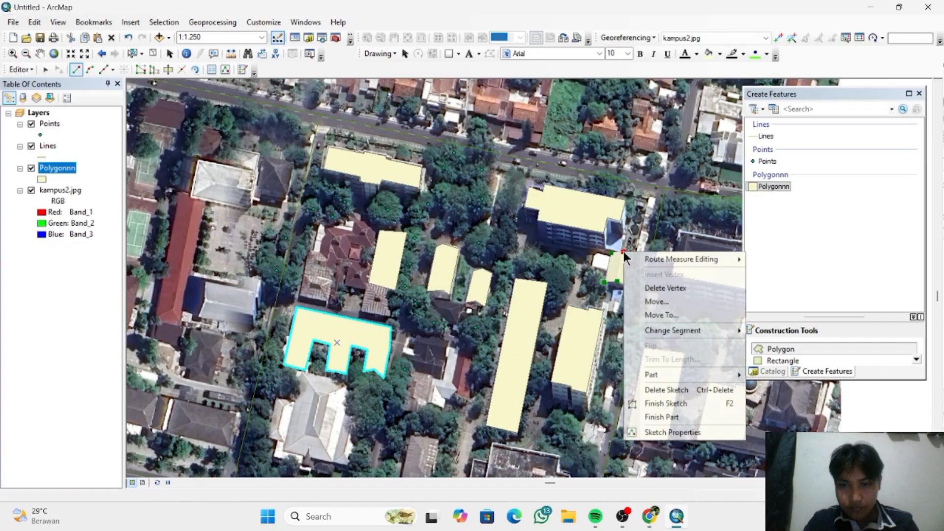
{"action": "left_click", "coordinate": [680, 404]}
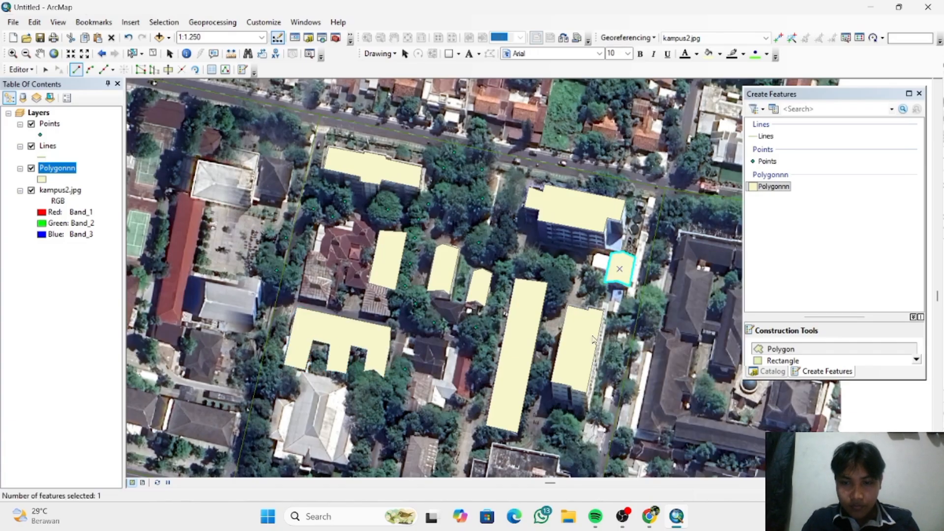
- Outline the western and southern edges of the large light-roofed building south of the E-shaped building as a new polygon, following its corner setbacks
{"action": "scroll", "coordinate": [545, 428], "scroll_direction": "up", "scroll_amount": 1}
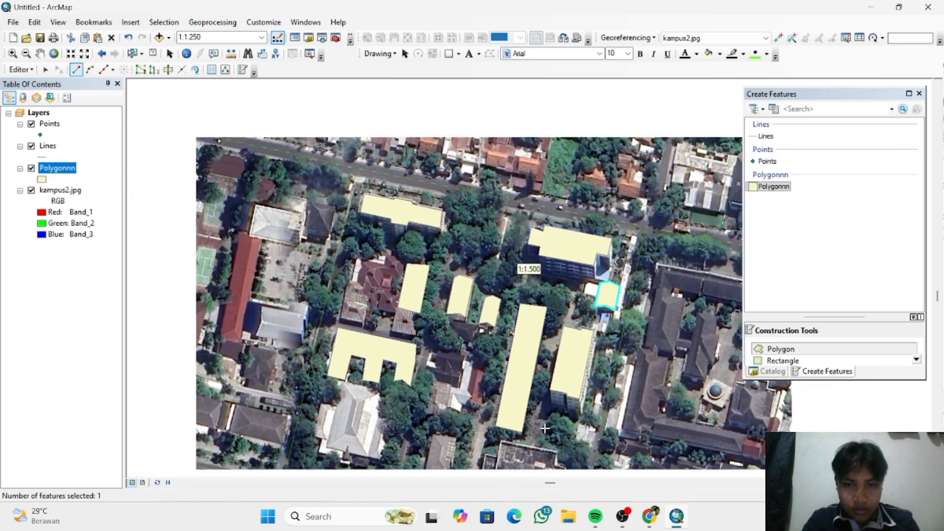
{"action": "scroll", "coordinate": [545, 429], "scroll_direction": "down", "scroll_amount": 2}
{"action": "scroll", "coordinate": [545, 428], "scroll_direction": "up", "scroll_amount": 2}
{"action": "scroll", "coordinate": [545, 429], "scroll_direction": "up", "scroll_amount": 1}
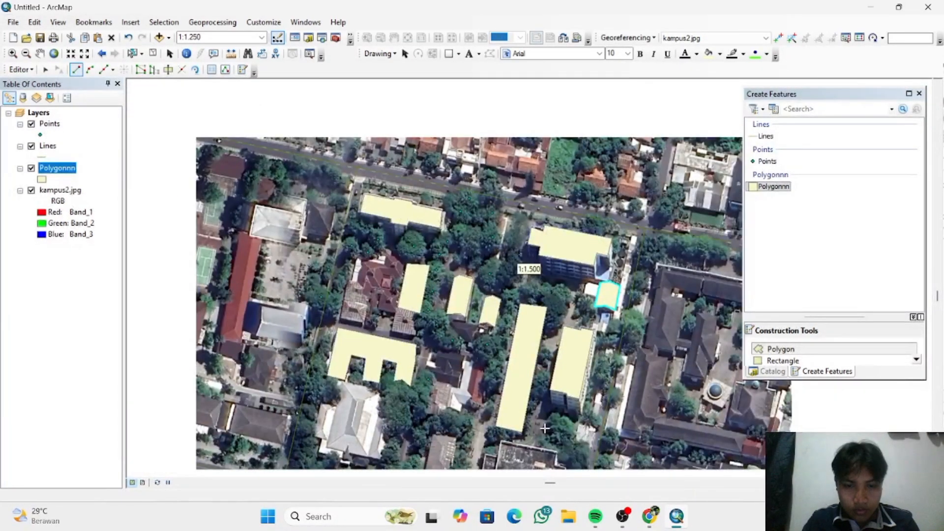
{"action": "scroll", "coordinate": [545, 428], "scroll_direction": "down", "scroll_amount": 1}
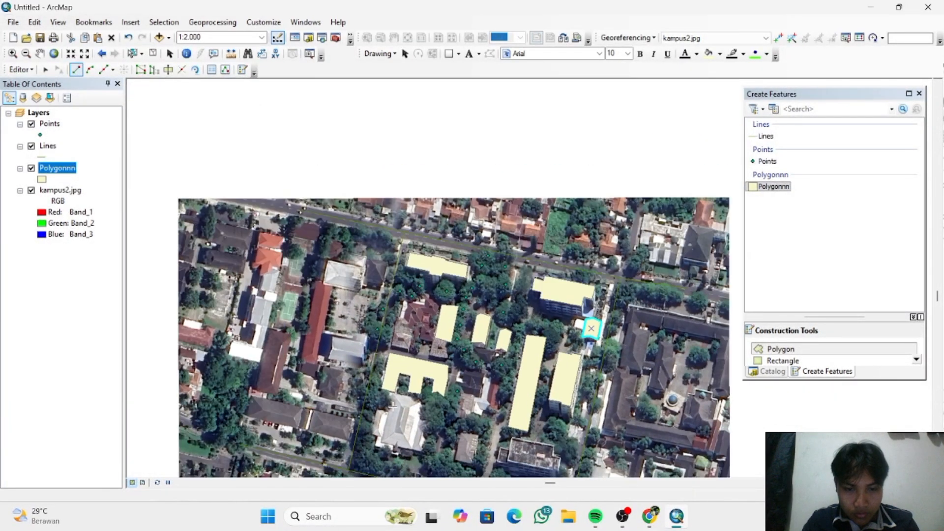
{"action": "scroll", "coordinate": [388, 424], "scroll_direction": "down", "scroll_amount": 1}
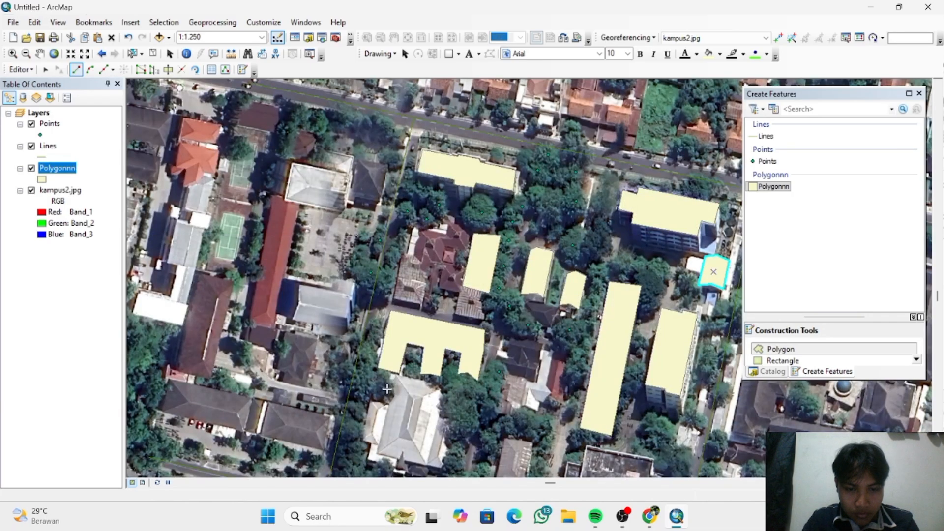
{"action": "left_click", "coordinate": [370, 402]}
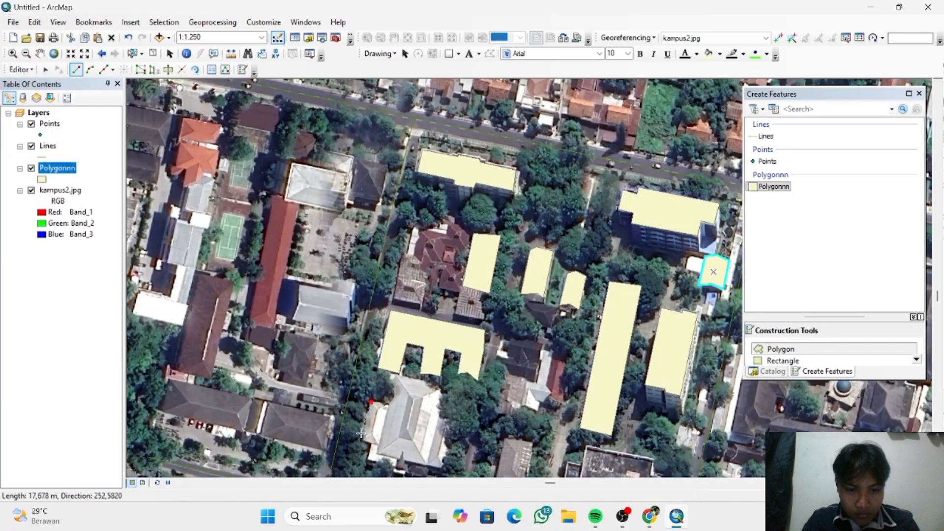
{"action": "left_click", "coordinate": [361, 439]}
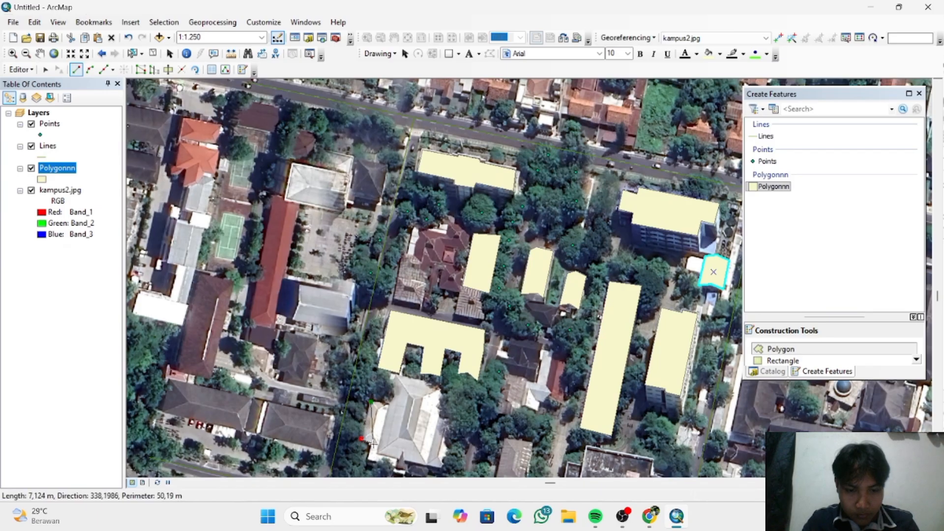
{"action": "left_click", "coordinate": [373, 444]}
{"action": "left_click", "coordinate": [368, 458]}
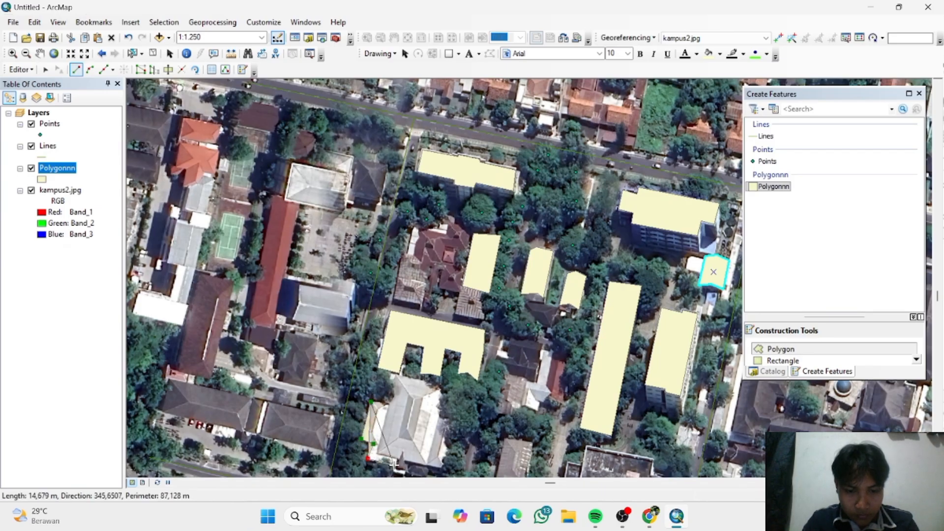
{"action": "left_click", "coordinate": [398, 468]}
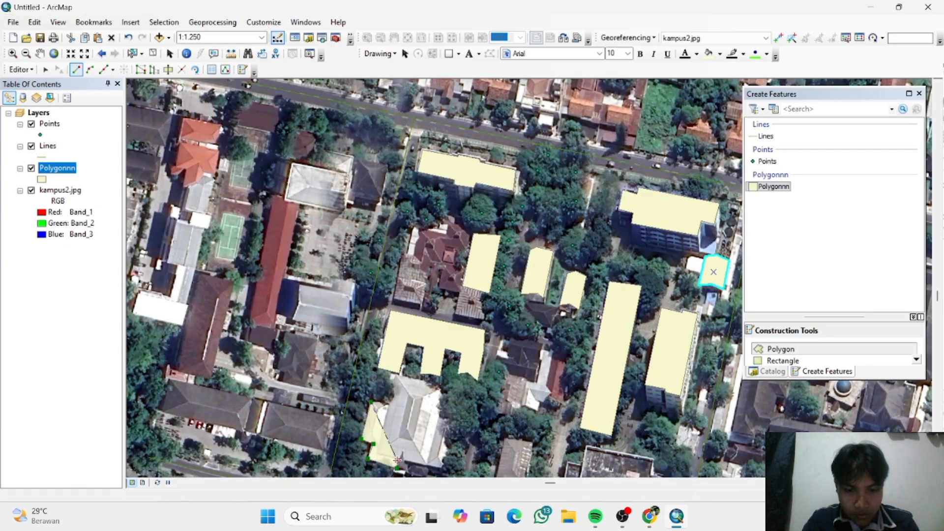
{"action": "left_click", "coordinate": [442, 470]}
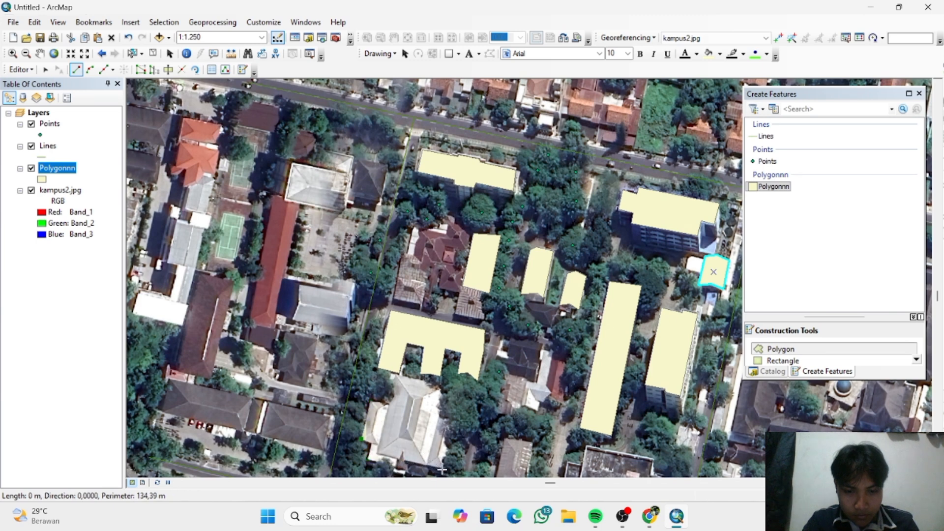
- Trace the large light-roofed building's eastern edge and projecting northern section, and finish its polygon with a perimeter of about 195 m
{"action": "left_click", "coordinate": [453, 421]}
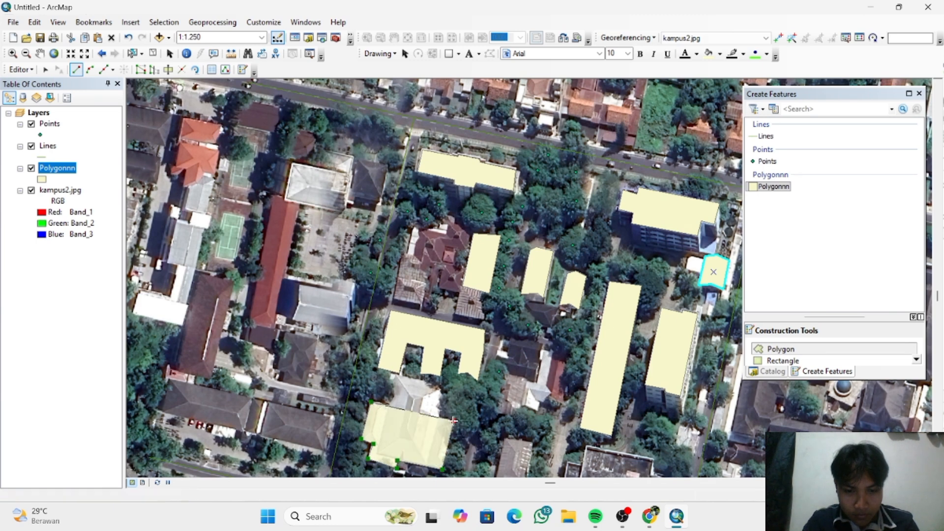
{"action": "left_click", "coordinate": [439, 418]}
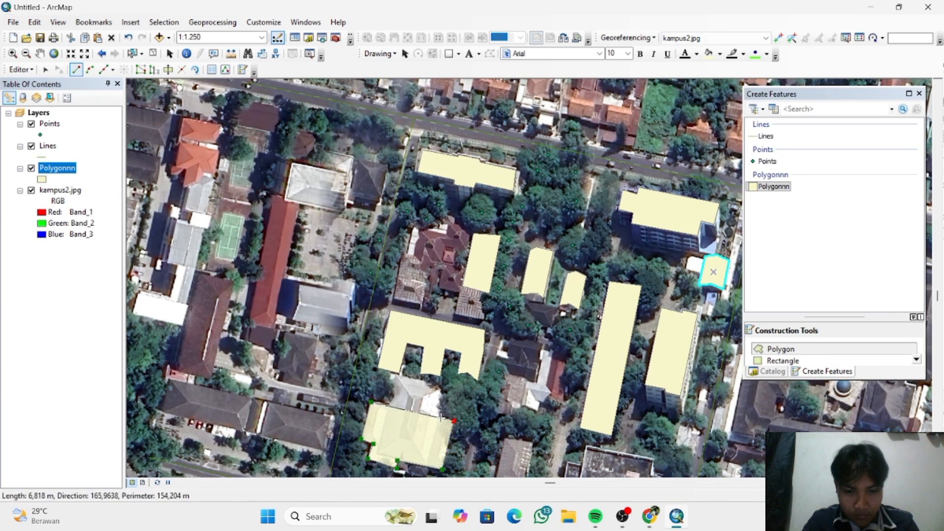
{"action": "left_click", "coordinate": [446, 387]}
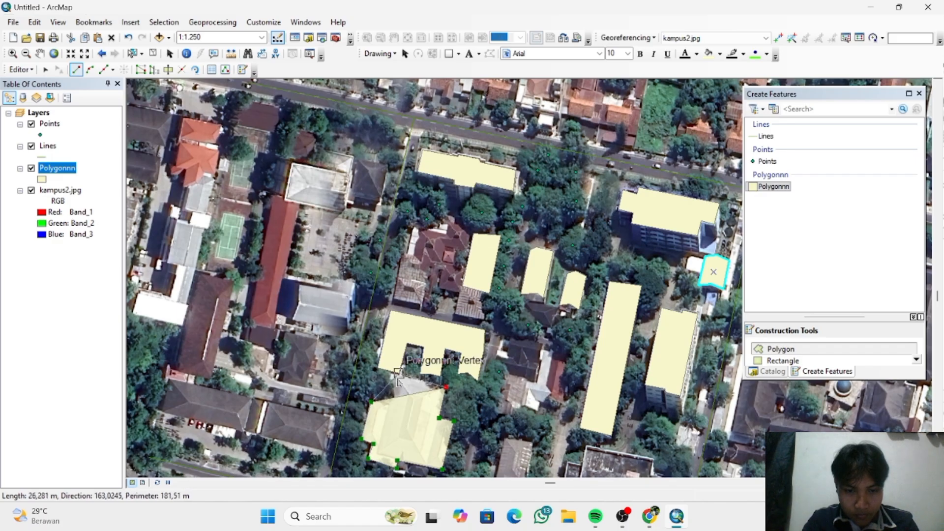
{"action": "left_click", "coordinate": [399, 374]}
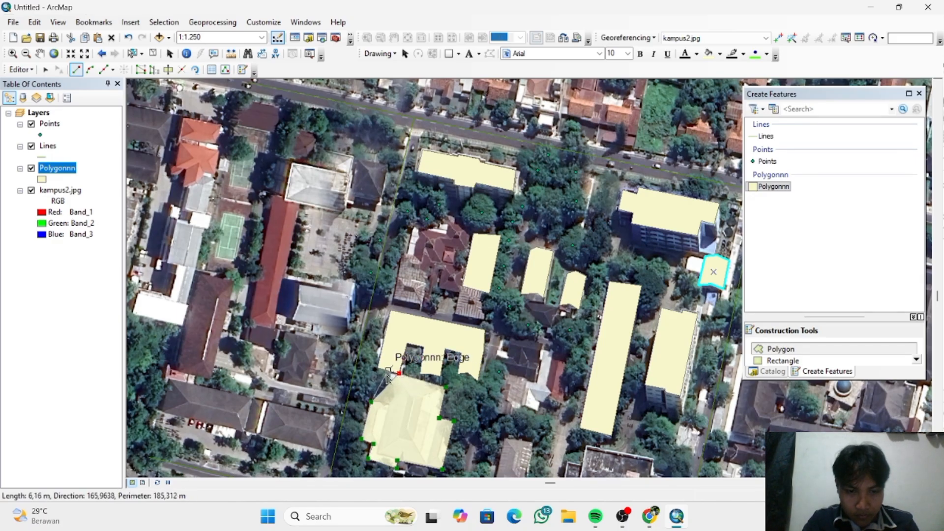
{"action": "left_click", "coordinate": [387, 377]}
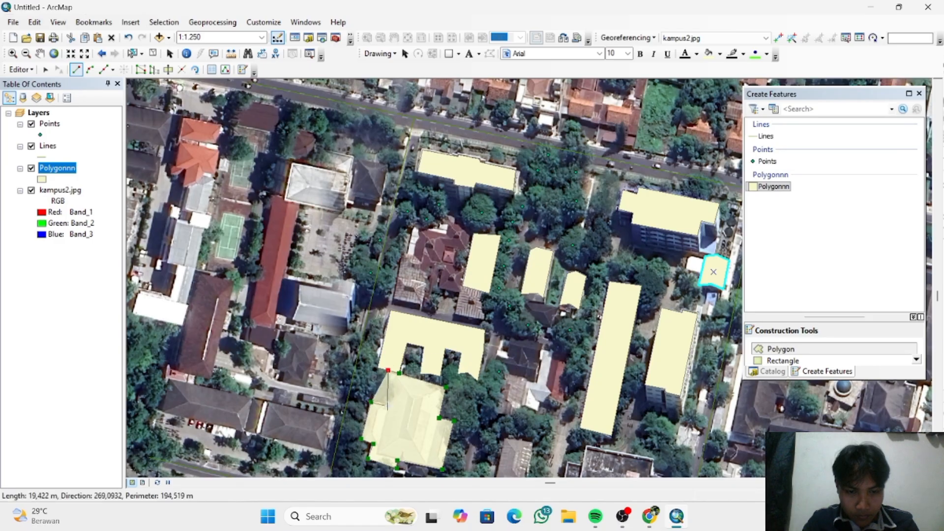
{"action": "left_click", "coordinate": [383, 405]}
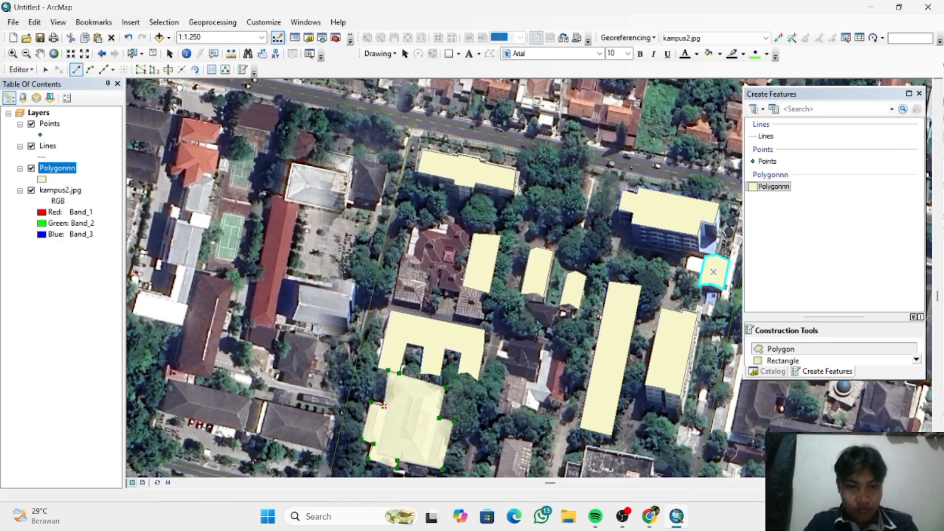
{"action": "right_click", "coordinate": [385, 404]}
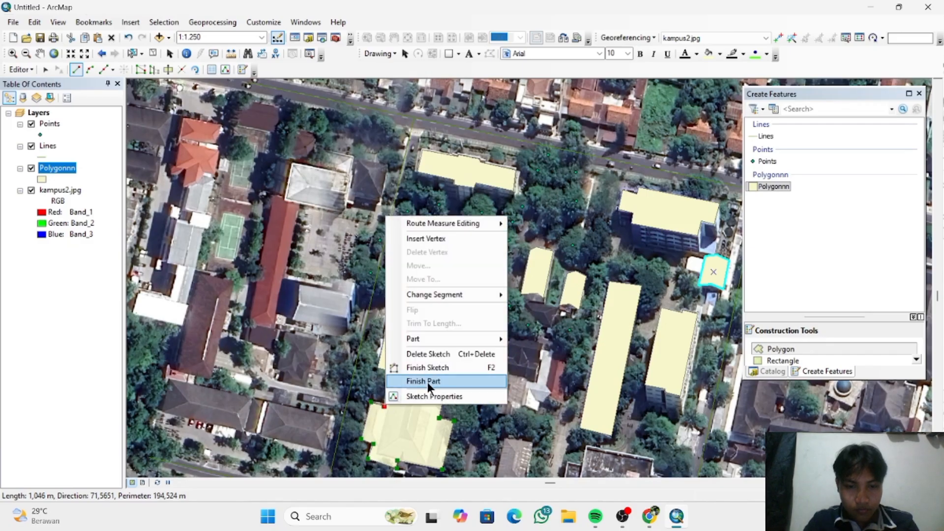
{"action": "left_click", "coordinate": [433, 367]}
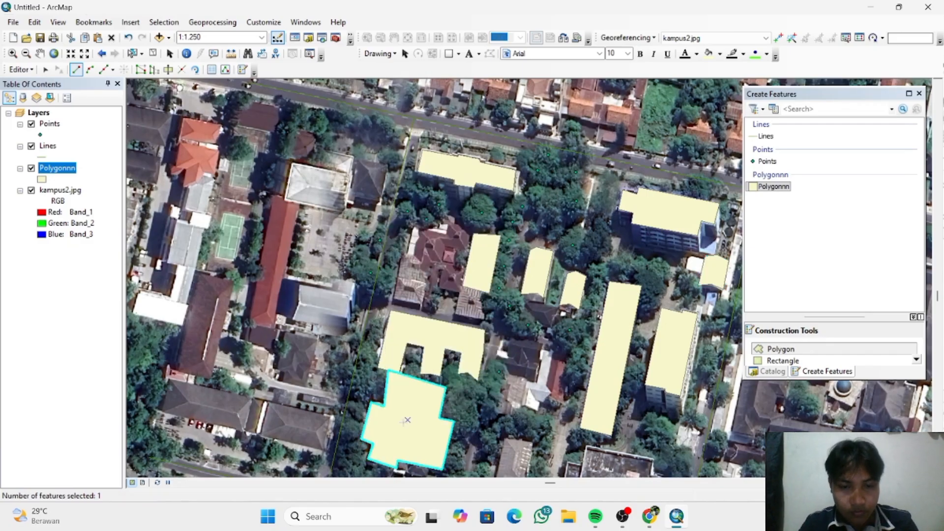
- Stop the editing session and save the digitized polygon edits
{"action": "scroll", "coordinate": [506, 395], "scroll_direction": "up", "scroll_amount": 1}
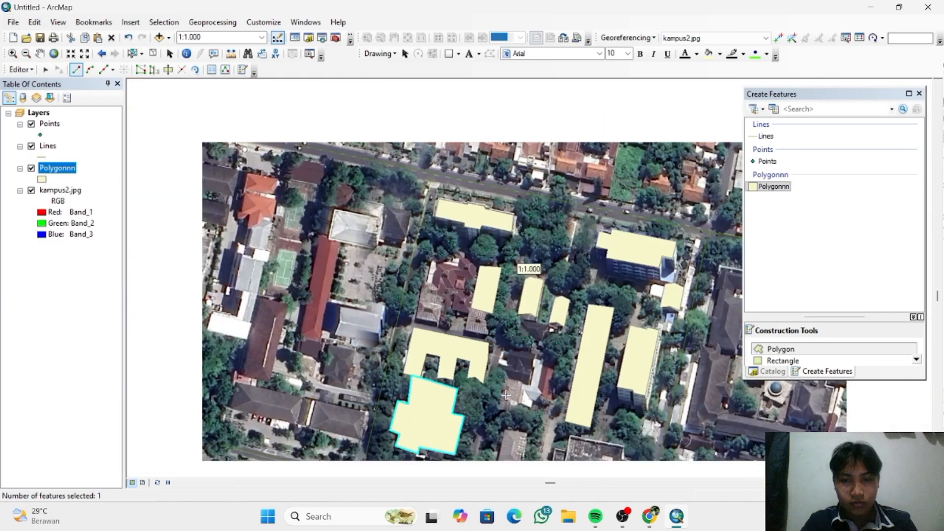
{"action": "scroll", "coordinate": [506, 395], "scroll_direction": "up", "scroll_amount": 1}
{"action": "scroll", "coordinate": [506, 395], "scroll_direction": "down", "scroll_amount": 1}
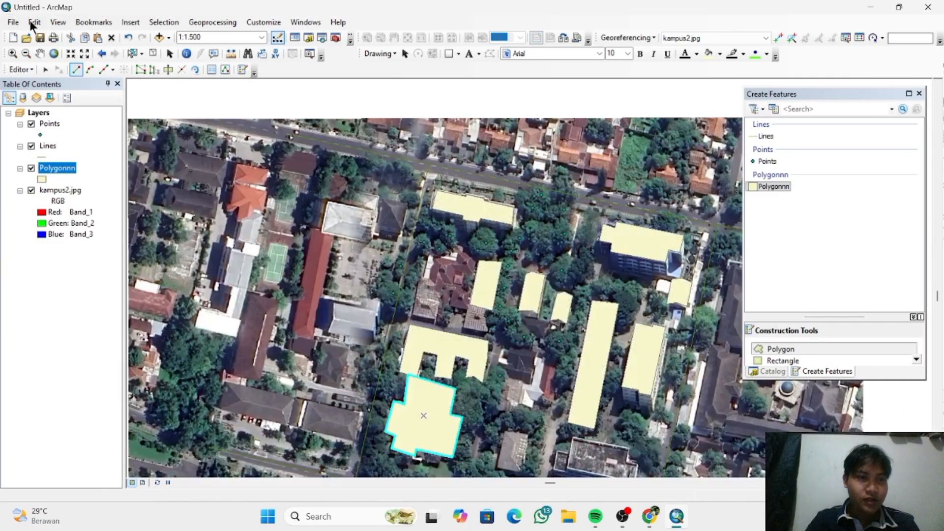
{"action": "left_click", "coordinate": [34, 69]}
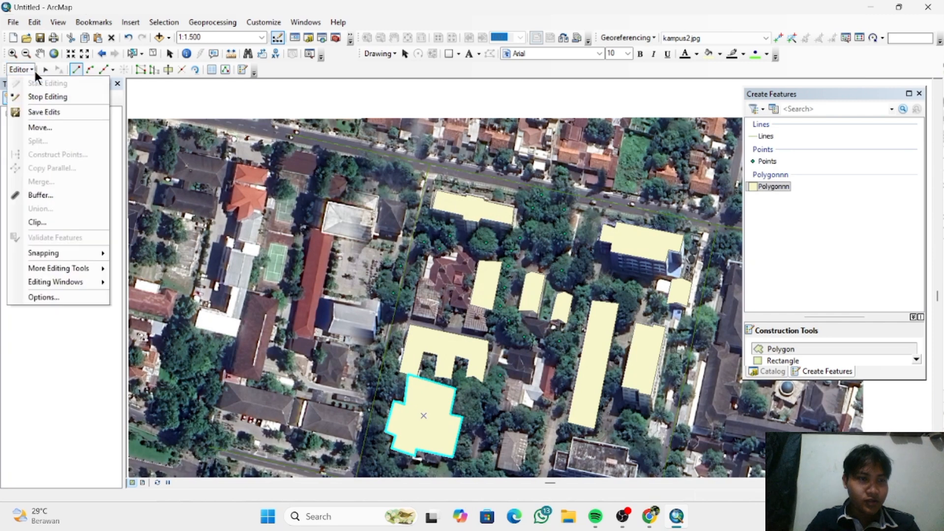
{"action": "left_click", "coordinate": [52, 99]}
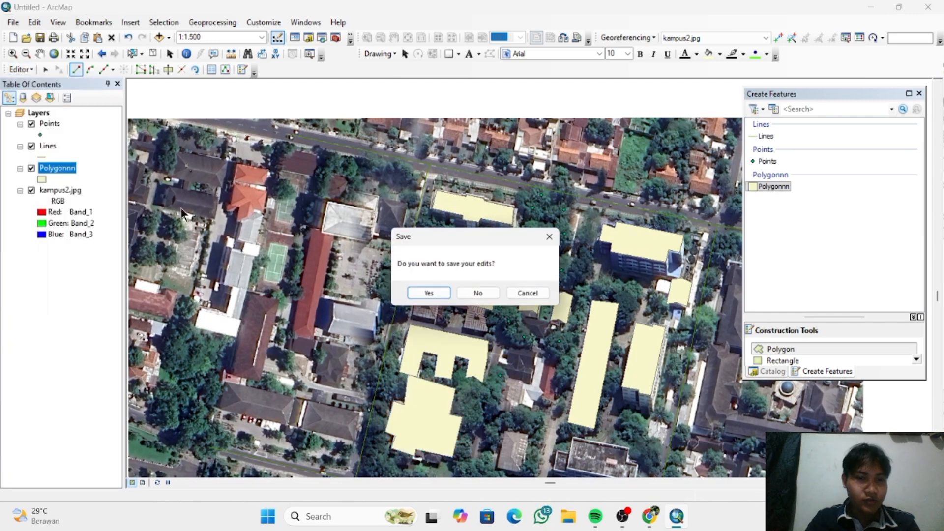
{"action": "left_click", "coordinate": [421, 296]}
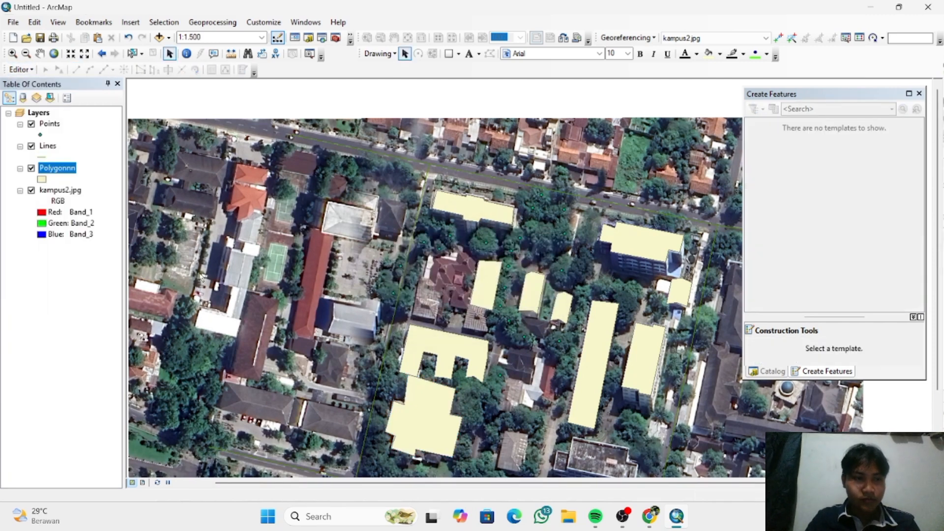
- Open the Points layer's attribute table and add a field named X with the Double type
{"action": "left_click", "coordinate": [50, 124]}
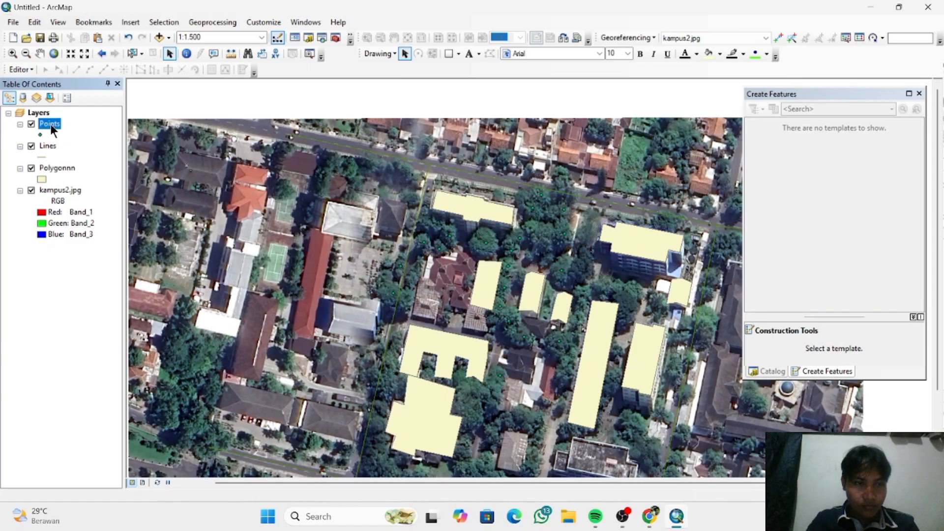
{"action": "right_click", "coordinate": [50, 124]}
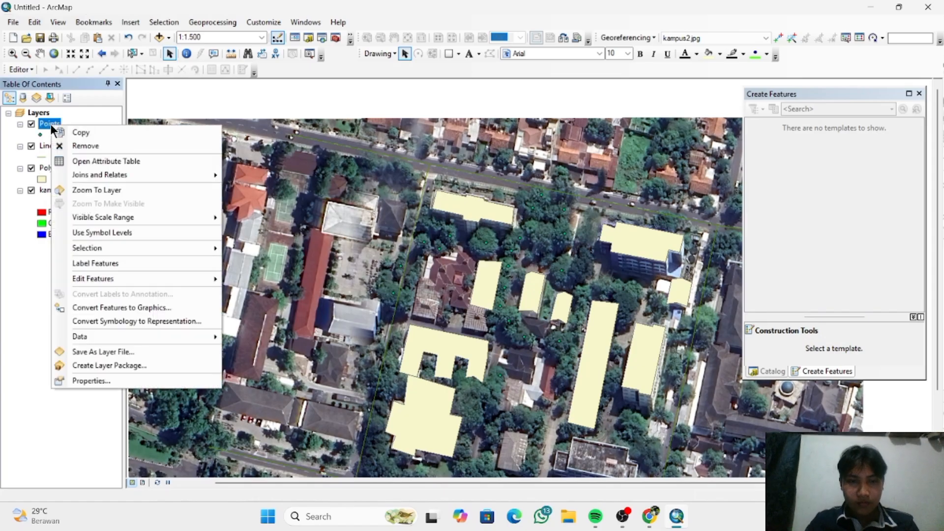
{"action": "left_click", "coordinate": [121, 160]}
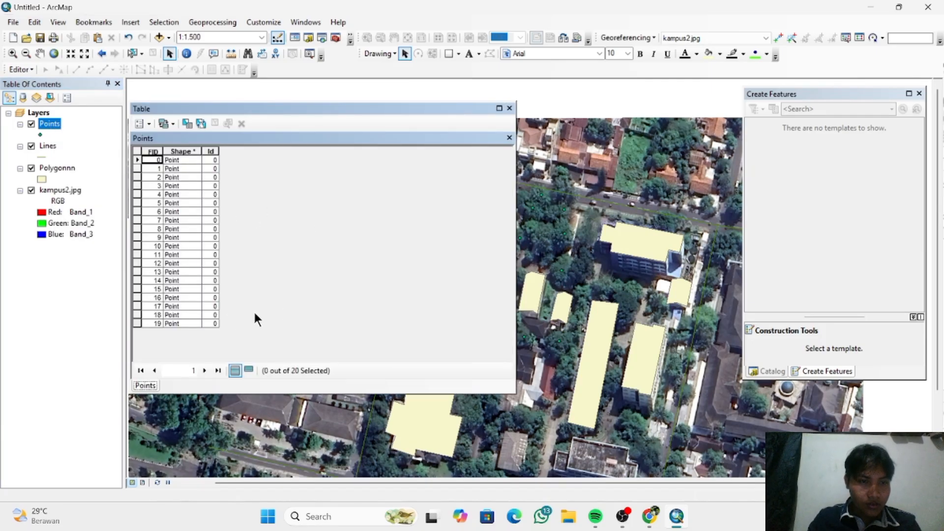
{"action": "left_click", "coordinate": [146, 126]}
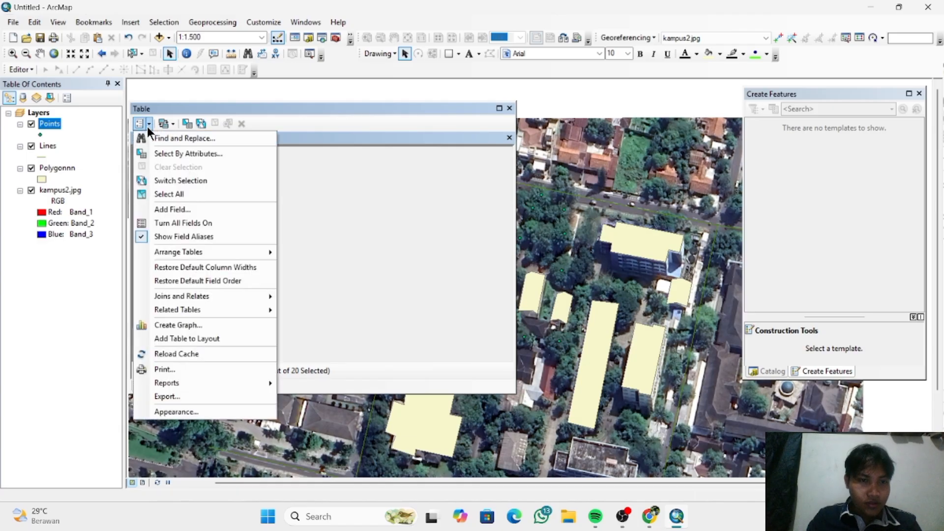
{"action": "left_click", "coordinate": [193, 211]}
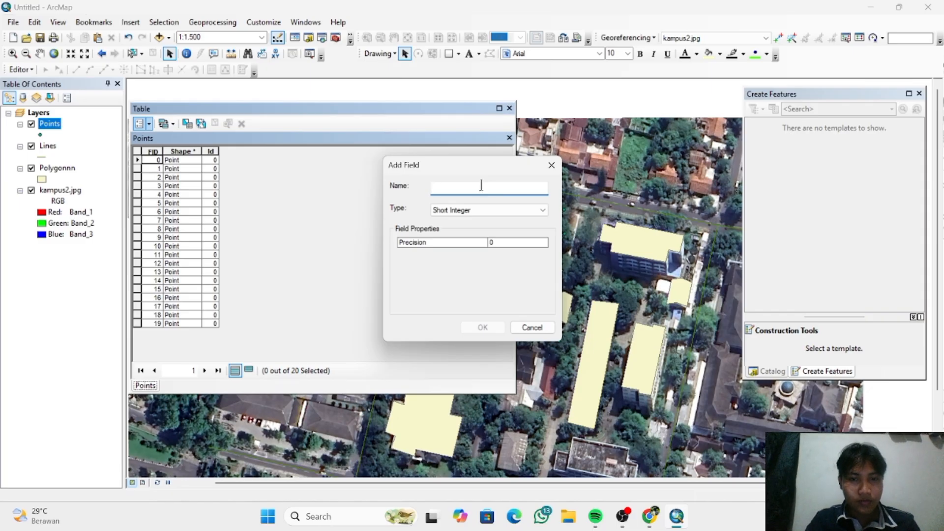
{"action": "type", "text": "X"}
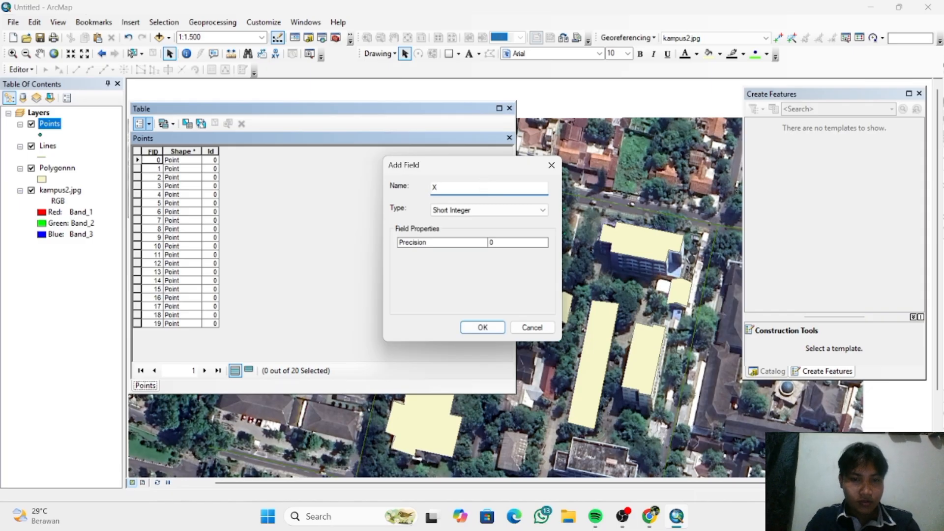
{"action": "left_click", "coordinate": [493, 209]}
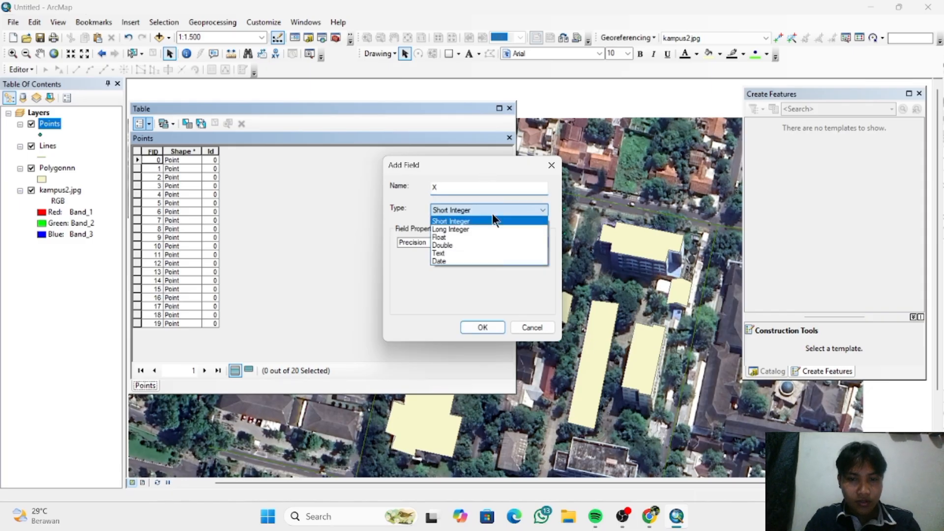
{"action": "left_click", "coordinate": [489, 245]}
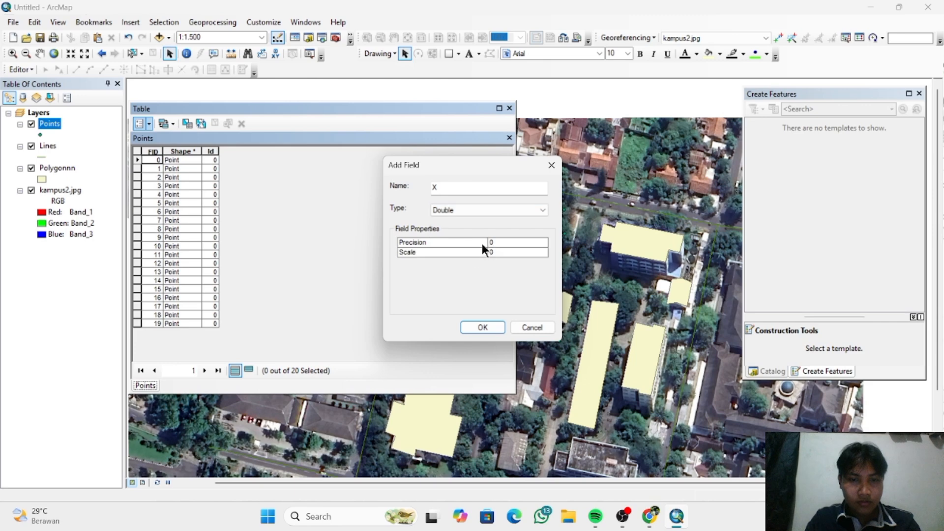
{"action": "left_click", "coordinate": [484, 326]}
- Add a second field named Y with the Double type to the Points attribute table
{"action": "left_click", "coordinate": [150, 124]}
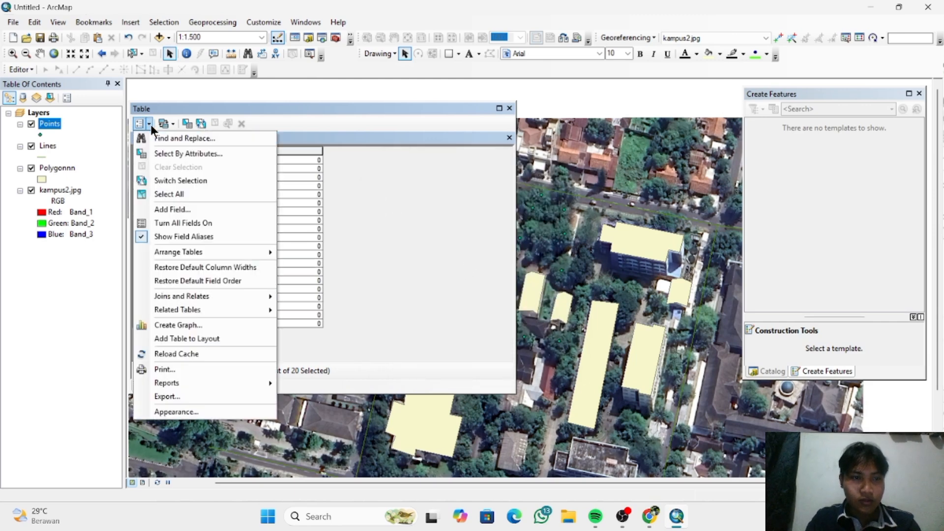
{"action": "left_click", "coordinate": [205, 211]}
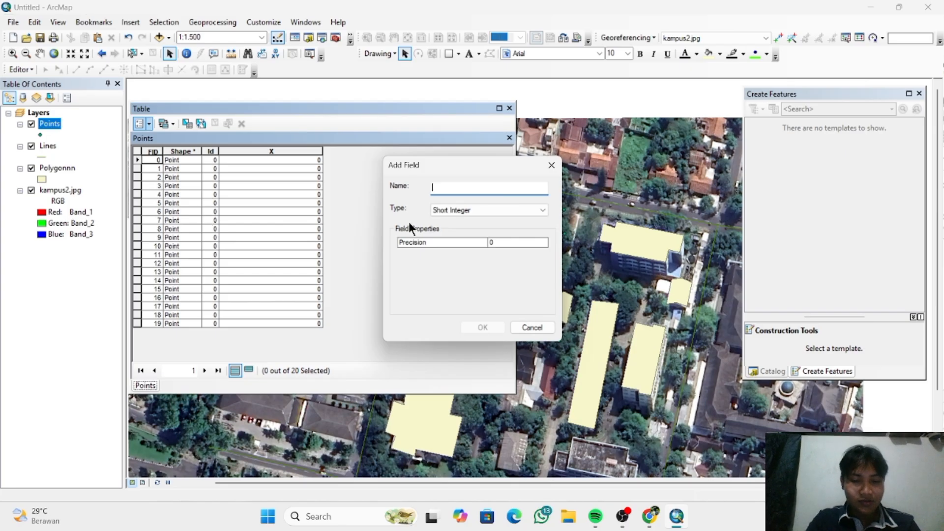
{"action": "type", "text": "Y"}
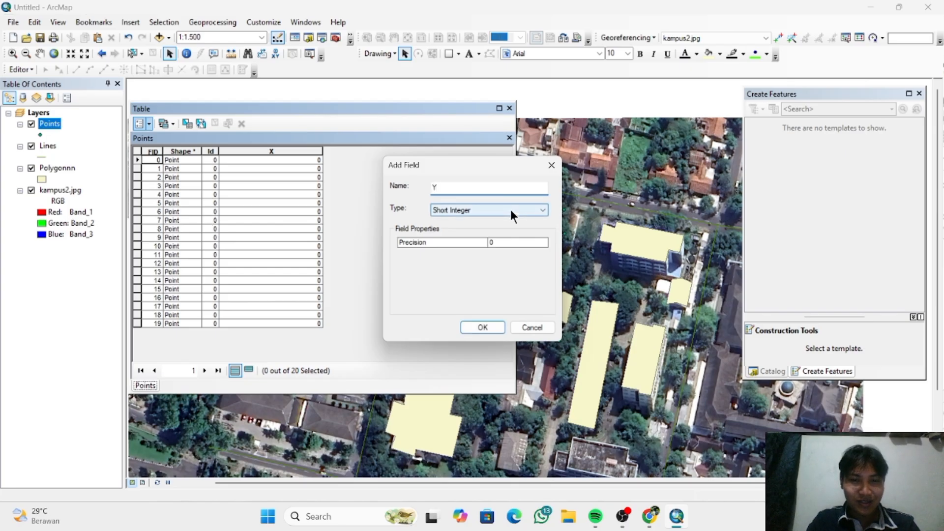
{"action": "left_click", "coordinate": [511, 210]}
{"action": "left_click", "coordinate": [500, 244]}
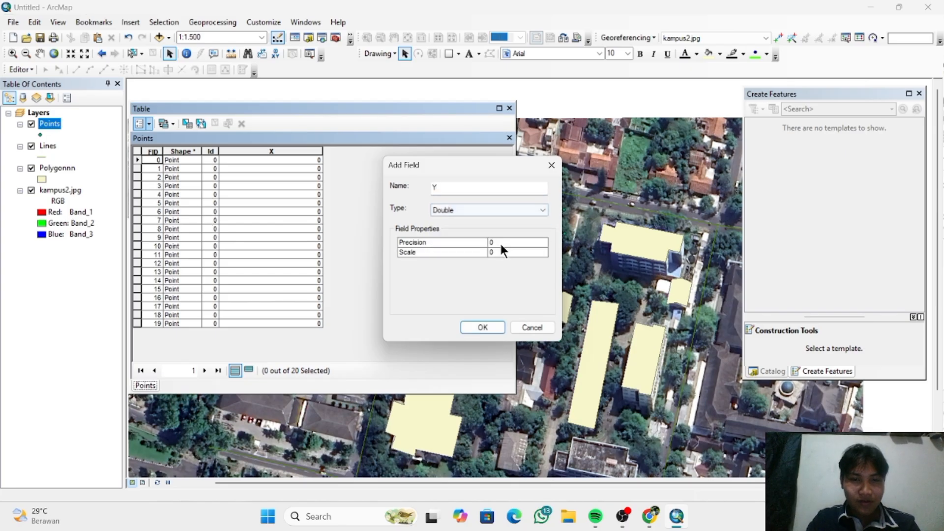
{"action": "left_click", "coordinate": [491, 326]}
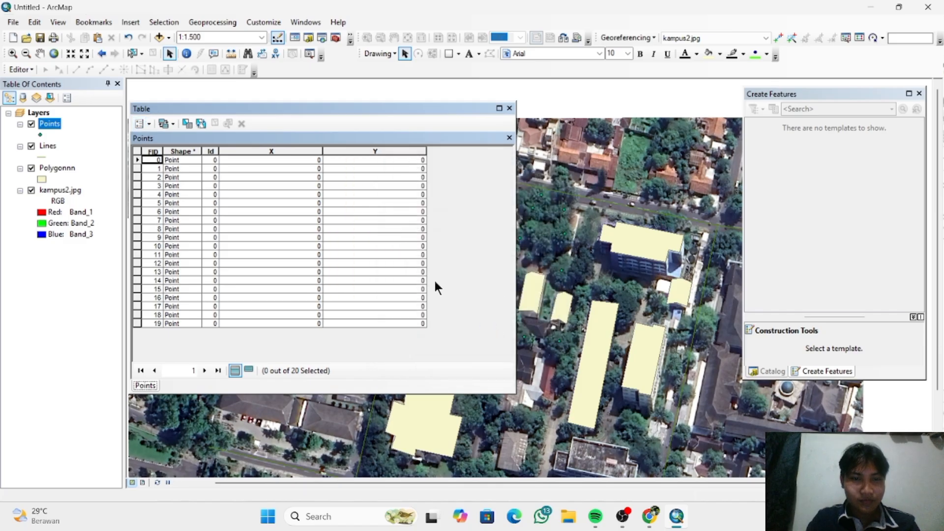
- Calculate the X field's geometry as the X Coordinate of Point in Decimal Degrees, using the data source's coordinate system
{"action": "right_click", "coordinate": [299, 150]}
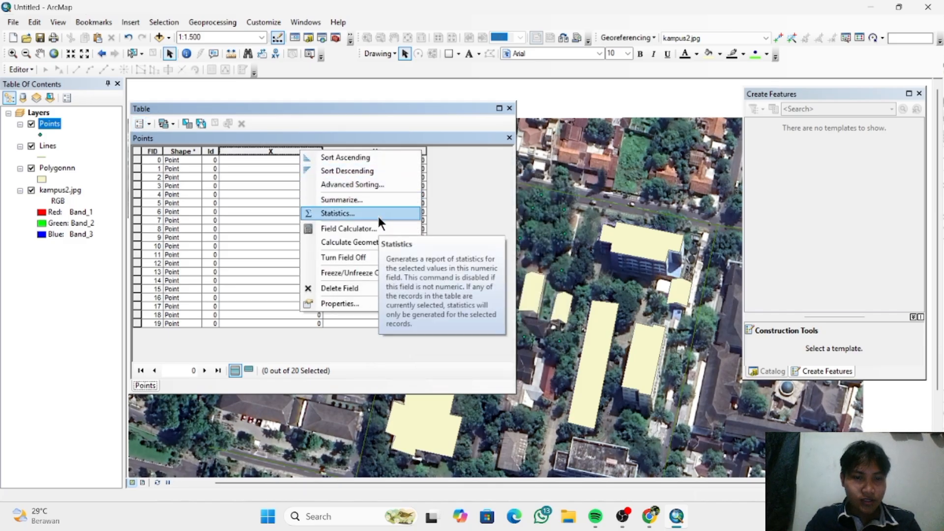
{"action": "left_click", "coordinate": [385, 243]}
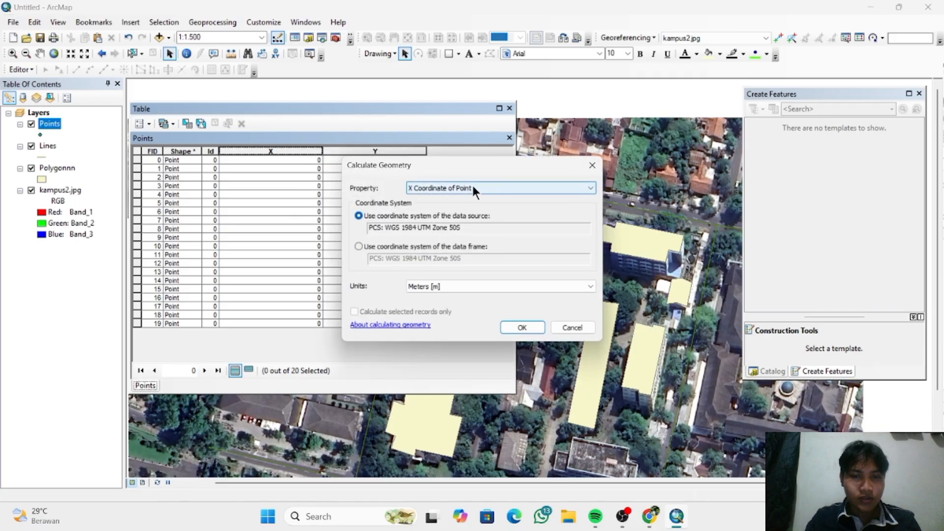
{"action": "left_click", "coordinate": [457, 287]}
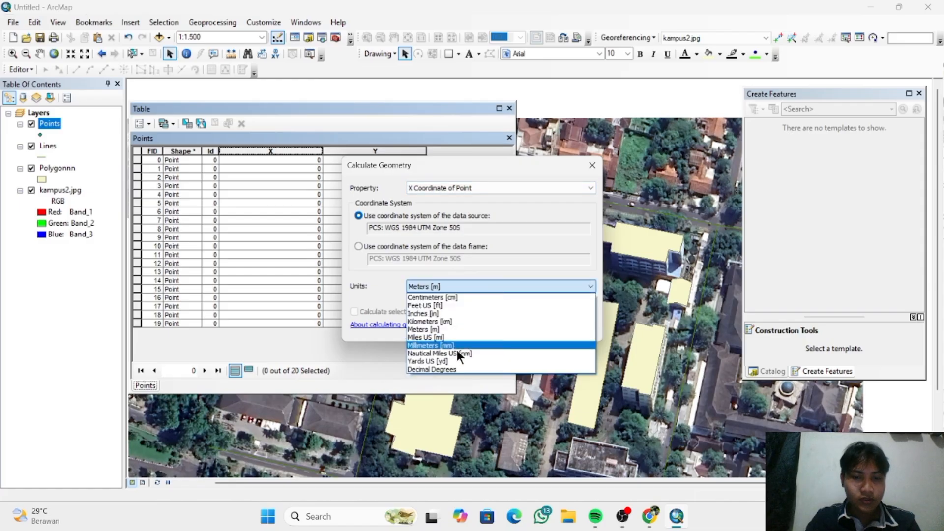
{"action": "left_click", "coordinate": [458, 370]}
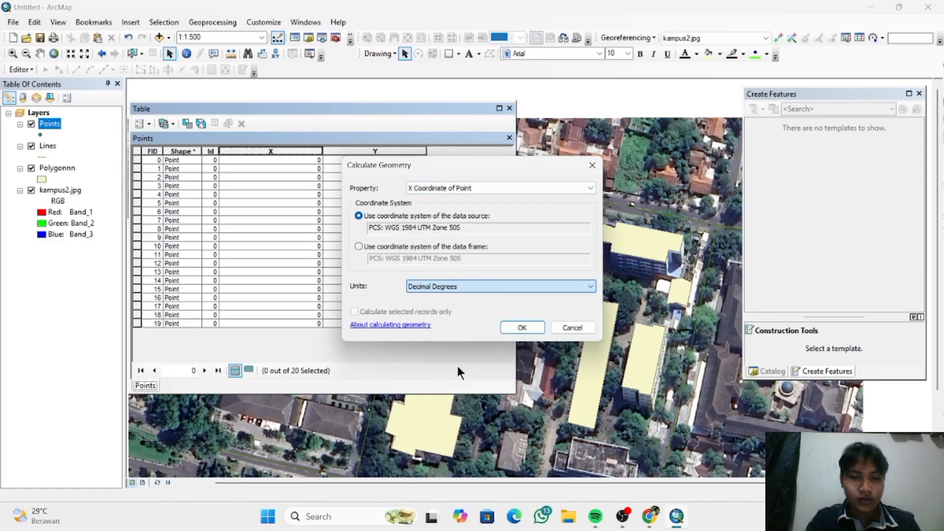
{"action": "left_click", "coordinate": [523, 328]}
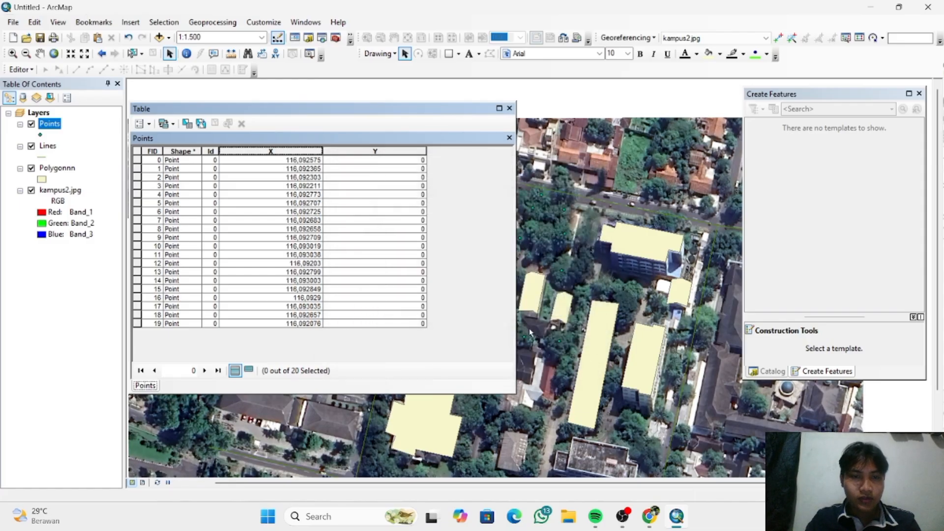
- Calculate the Y field's geometry as the Y Coordinate of Point in Meters, and close the Points table
{"action": "right_click", "coordinate": [357, 151]}
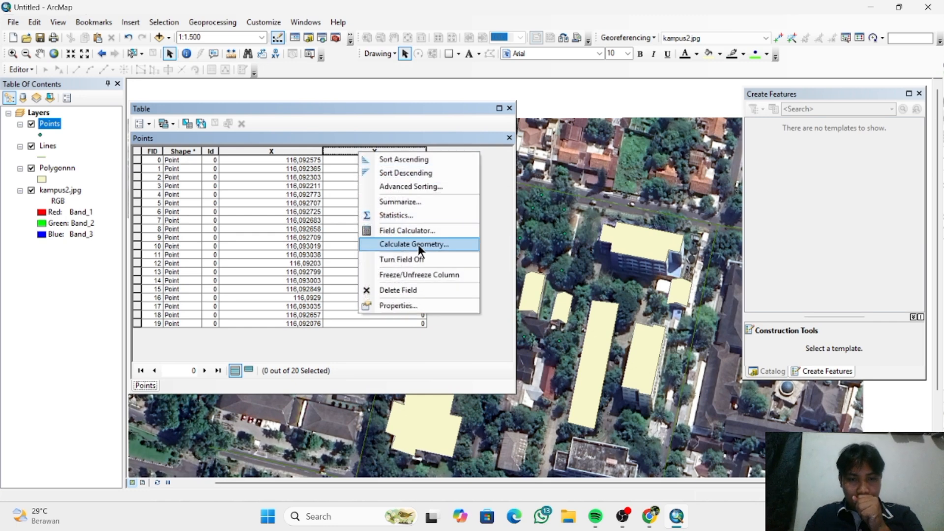
{"action": "left_click", "coordinate": [418, 246]}
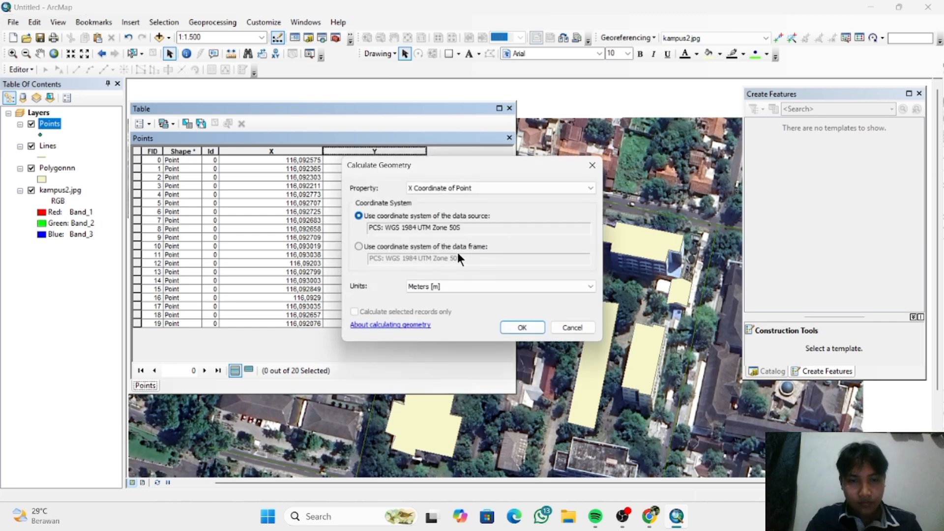
{"action": "left_click", "coordinate": [470, 187]}
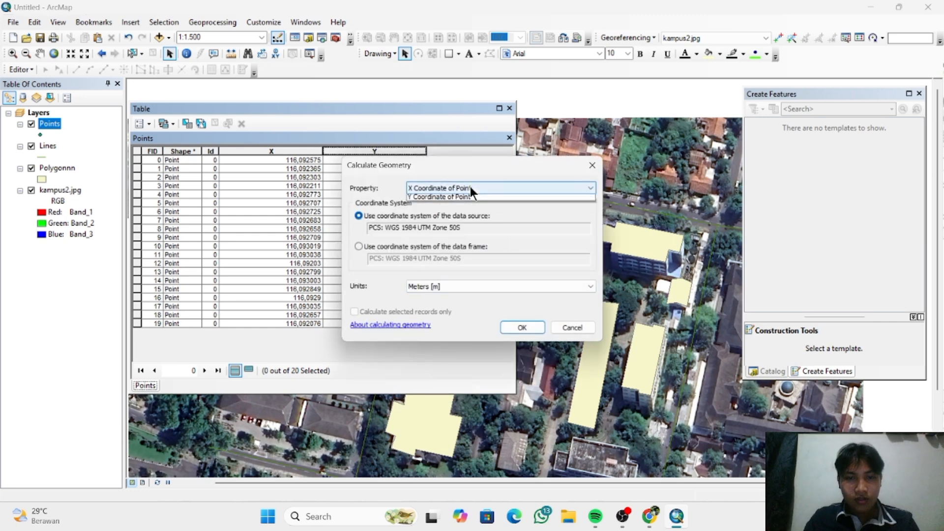
{"action": "left_click", "coordinate": [470, 207]}
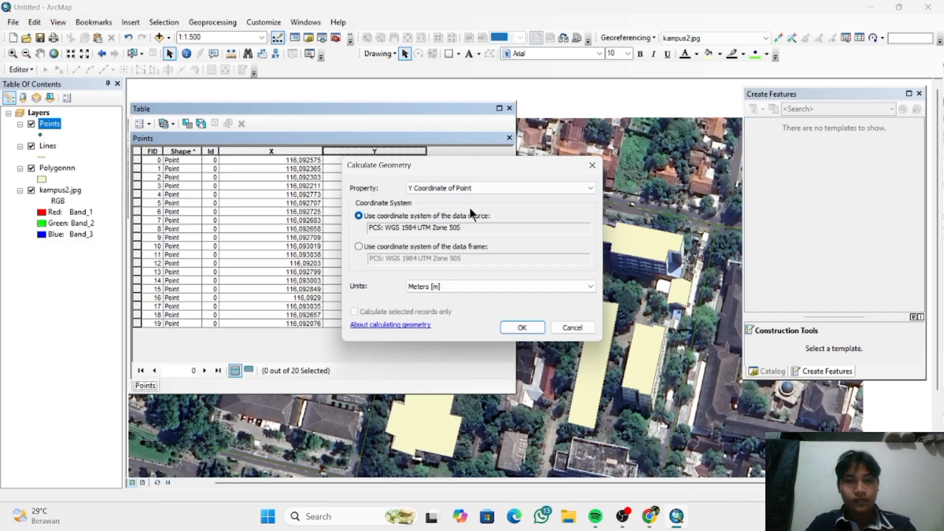
{"action": "left_click", "coordinate": [477, 287]}
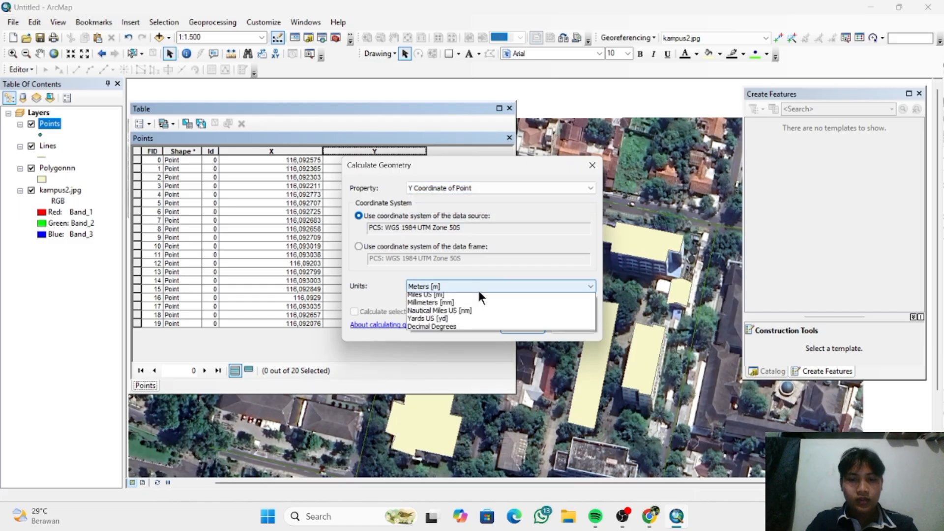
{"action": "left_click", "coordinate": [479, 376]}
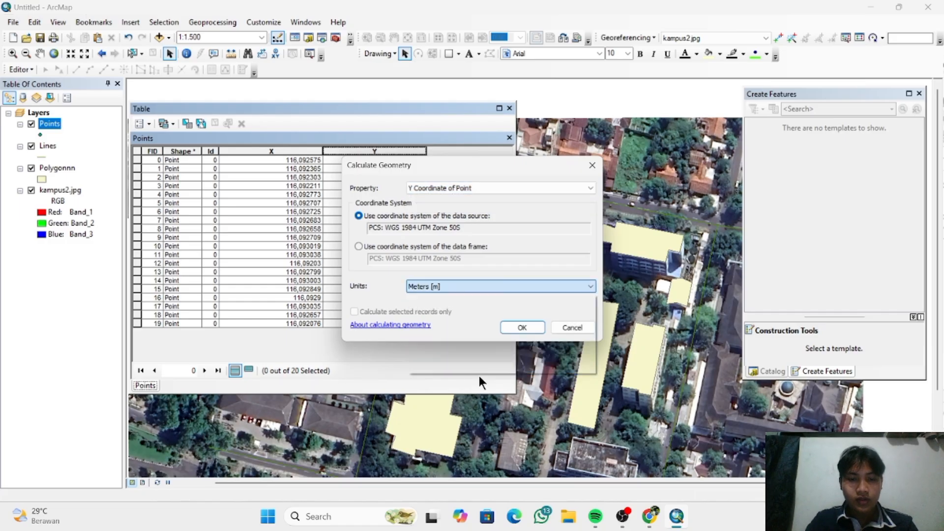
{"action": "left_click", "coordinate": [524, 327]}
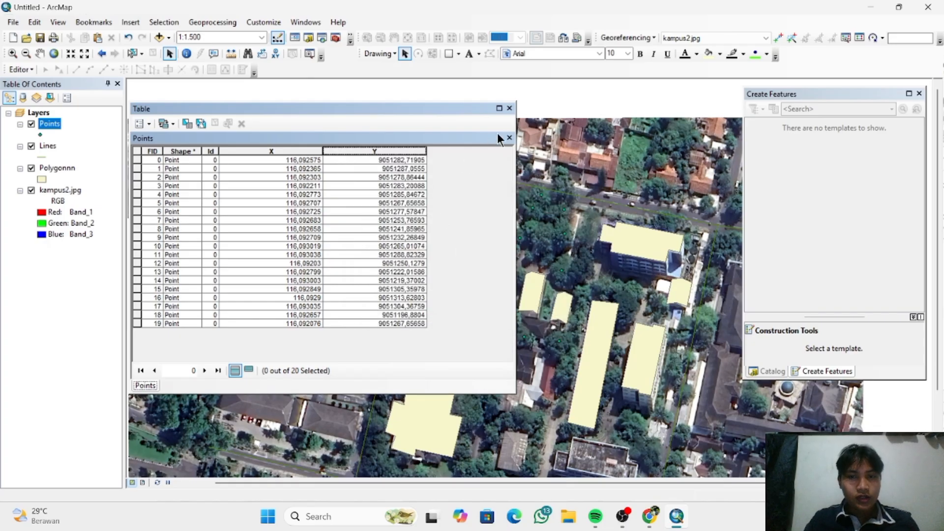
{"action": "left_click", "coordinate": [511, 139]}
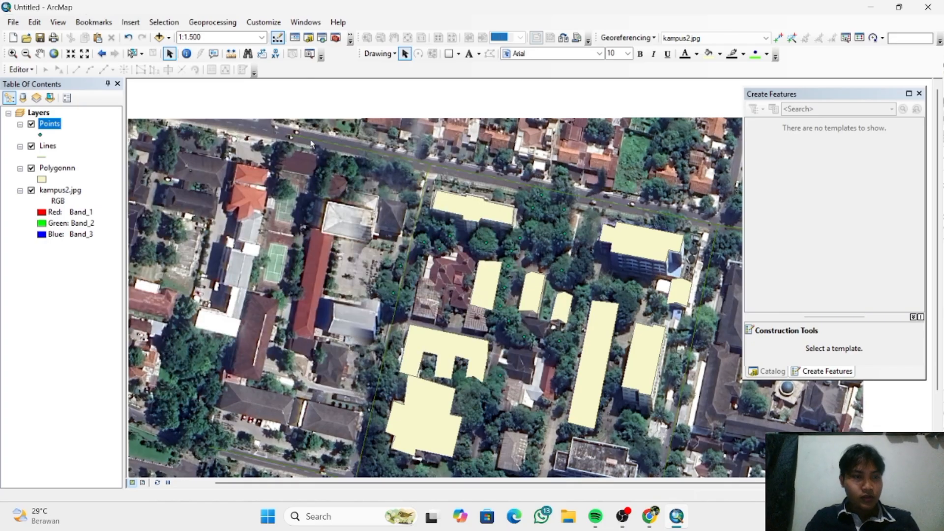
- Open the Lines layer's attribute table and add a field named Panjang with the Double type
{"action": "right_click", "coordinate": [49, 143]}
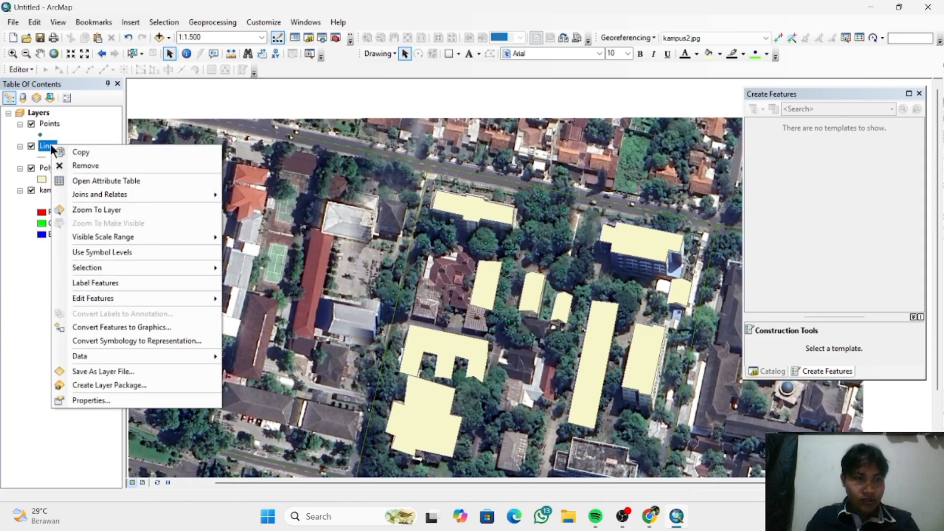
{"action": "left_click", "coordinate": [148, 181]}
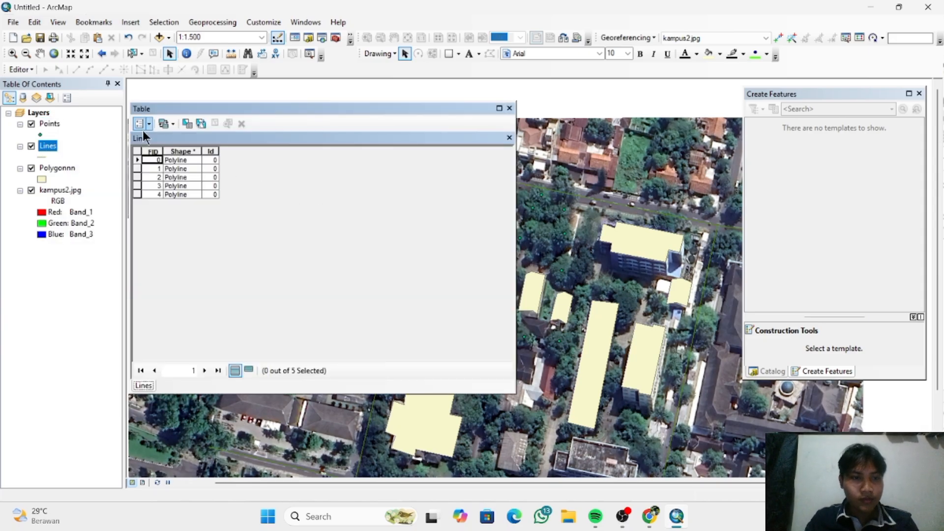
{"action": "left_click", "coordinate": [147, 126]}
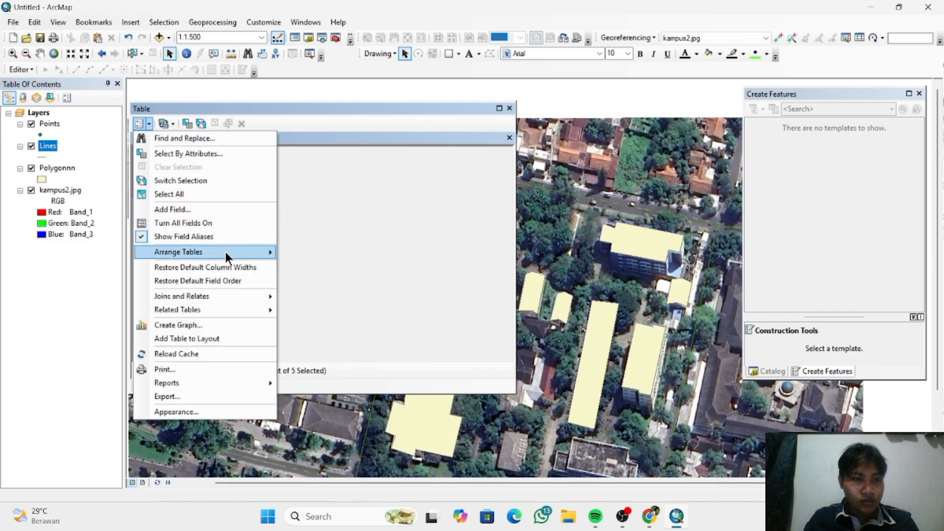
{"action": "left_click", "coordinate": [223, 208]}
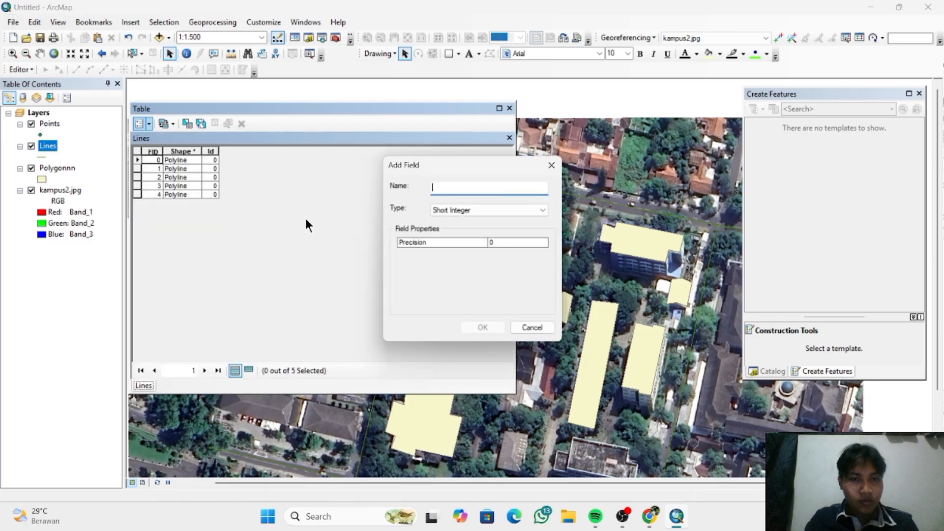
{"action": "type", "text": "Panjang"}
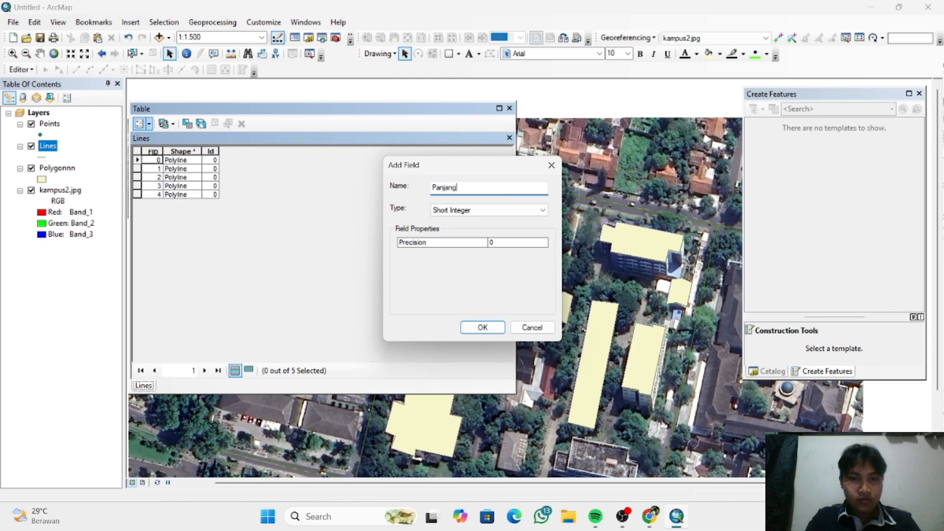
{"action": "left_click", "coordinate": [527, 212]}
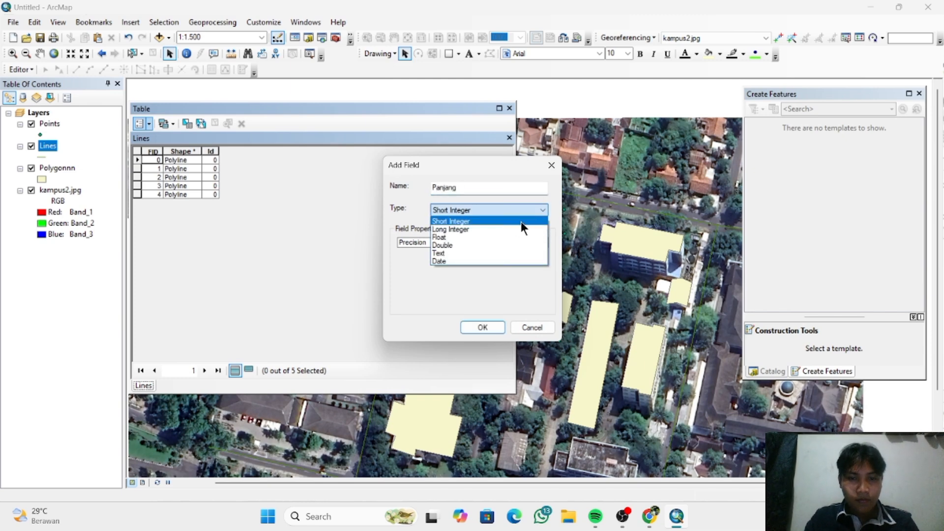
{"action": "left_click", "coordinate": [507, 245]}
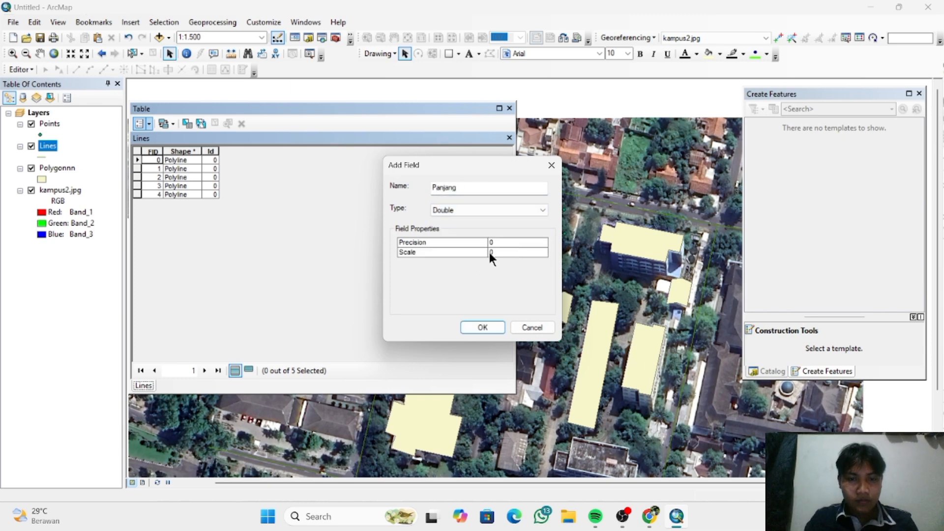
{"action": "left_click", "coordinate": [485, 327]}
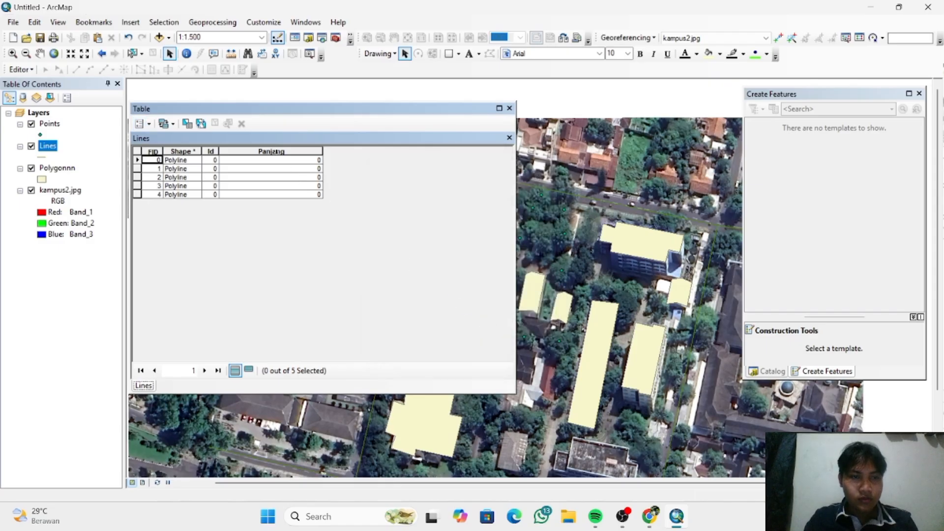
- Calculate the Panjang field's geometry as Length in Meters, using the data source's coordinate system, and close the Lines table
{"action": "right_click", "coordinate": [276, 152]}
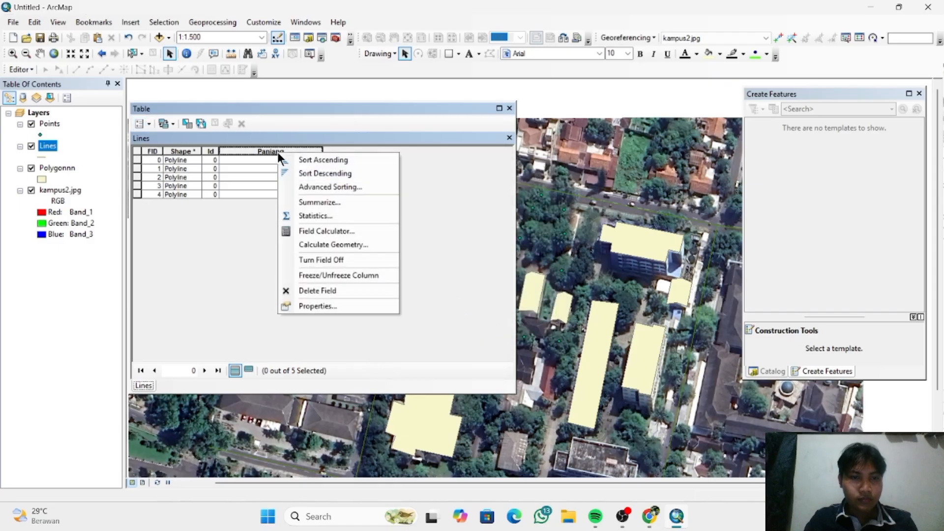
{"action": "left_click", "coordinate": [353, 245]}
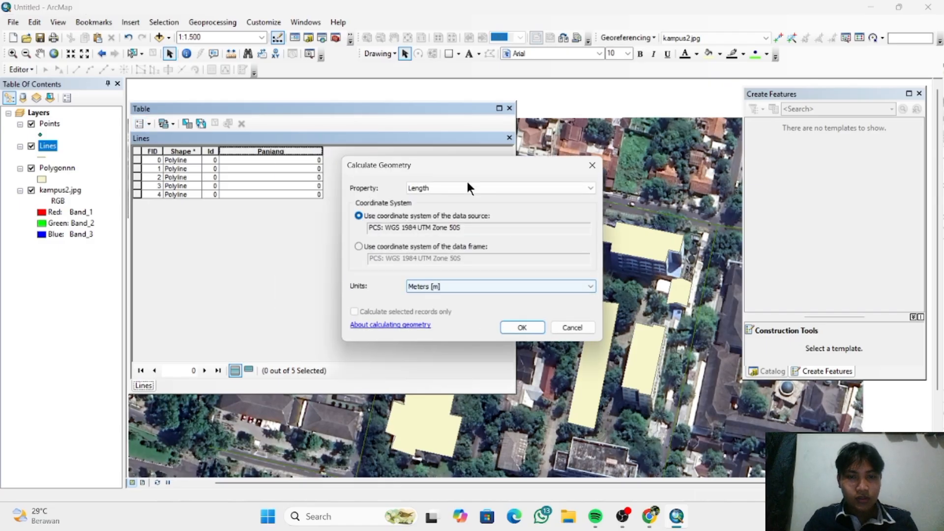
{"action": "left_click", "coordinate": [457, 187]}
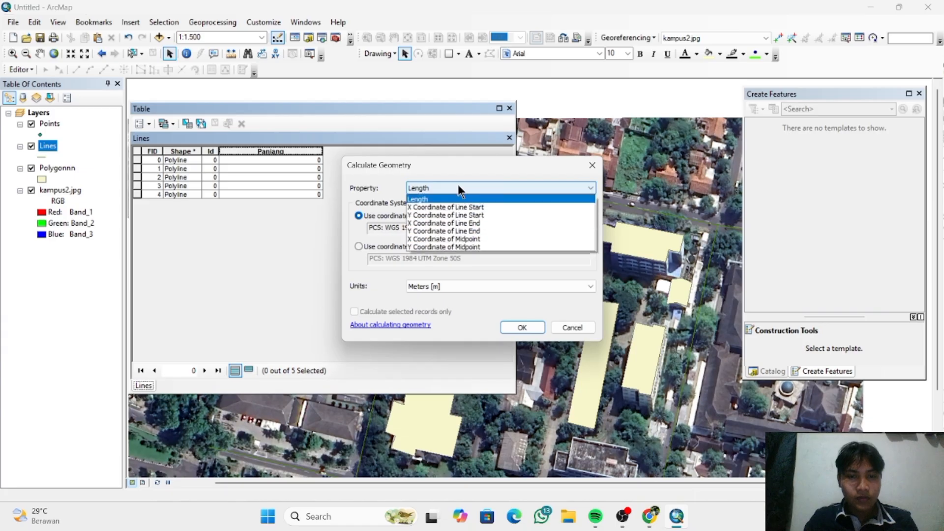
{"action": "left_click", "coordinate": [483, 287]}
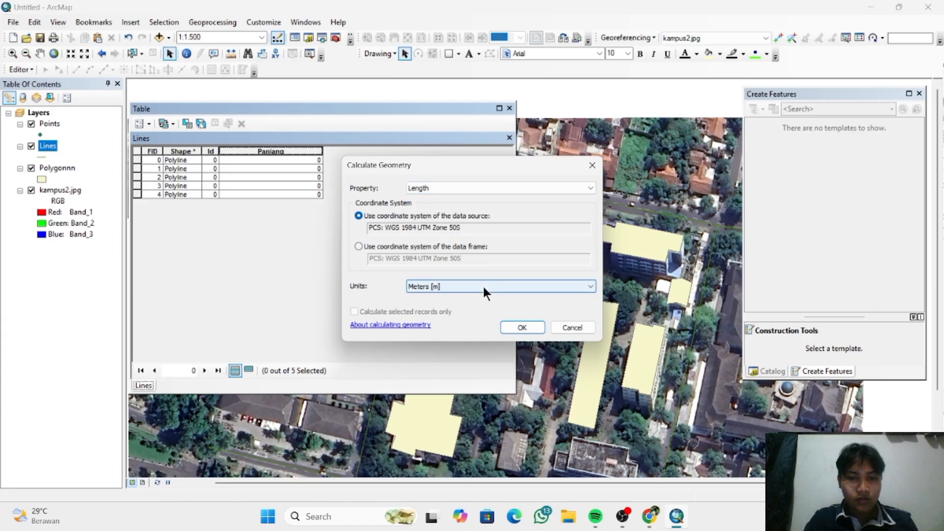
{"action": "left_click", "coordinate": [483, 287]}
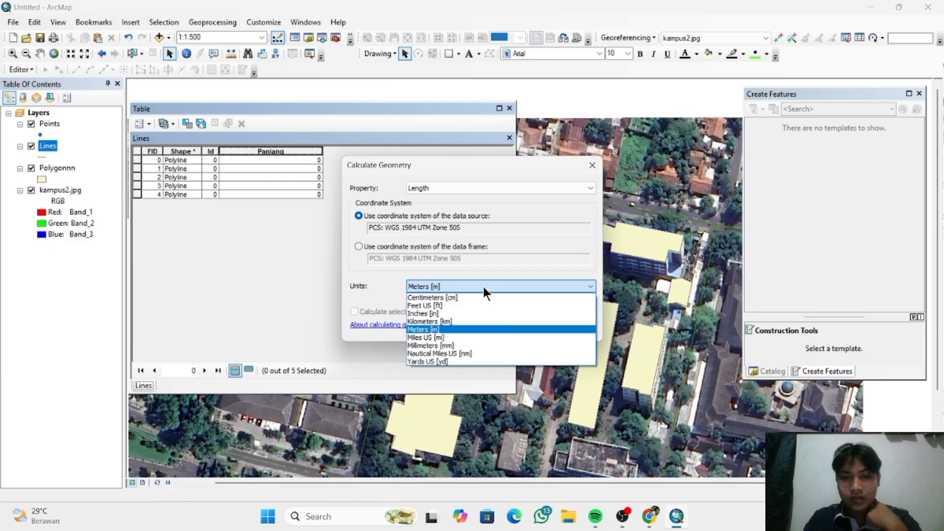
{"action": "left_click", "coordinate": [483, 287]}
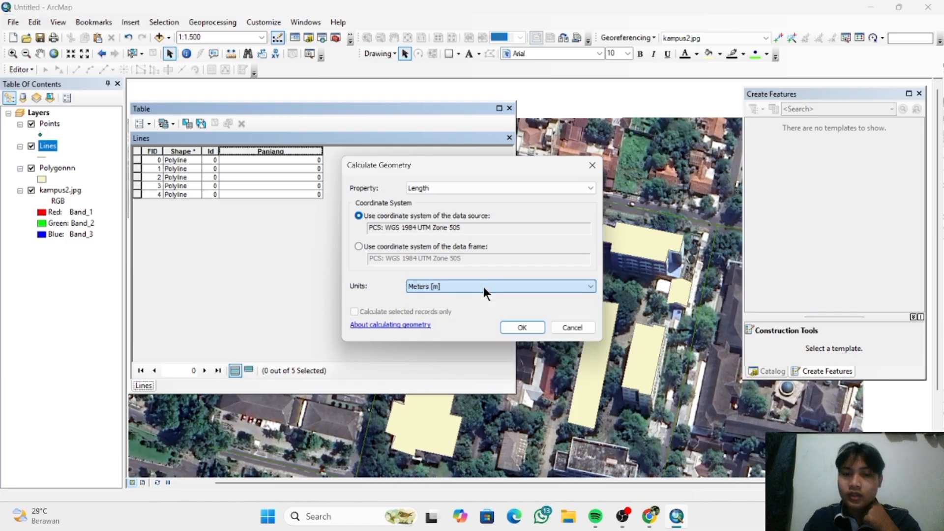
{"action": "left_click", "coordinate": [511, 326]}
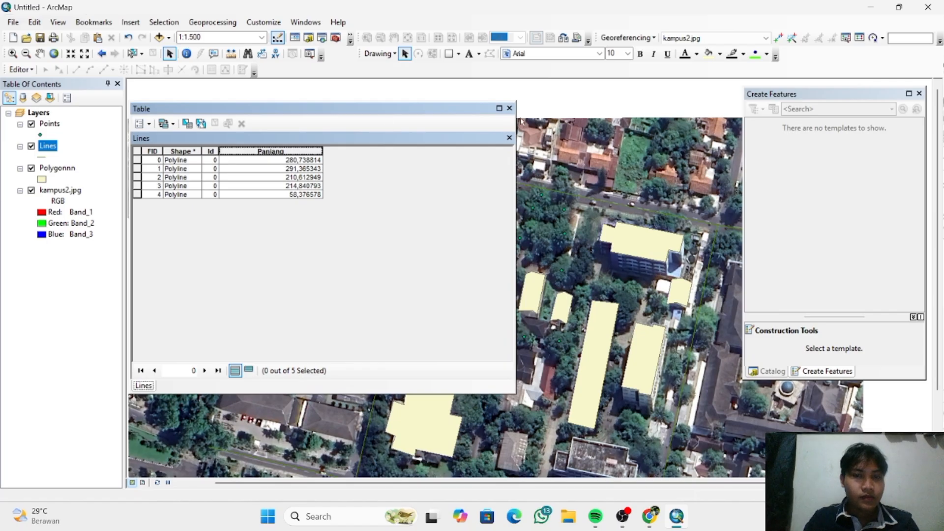
{"action": "left_click", "coordinate": [510, 109]}
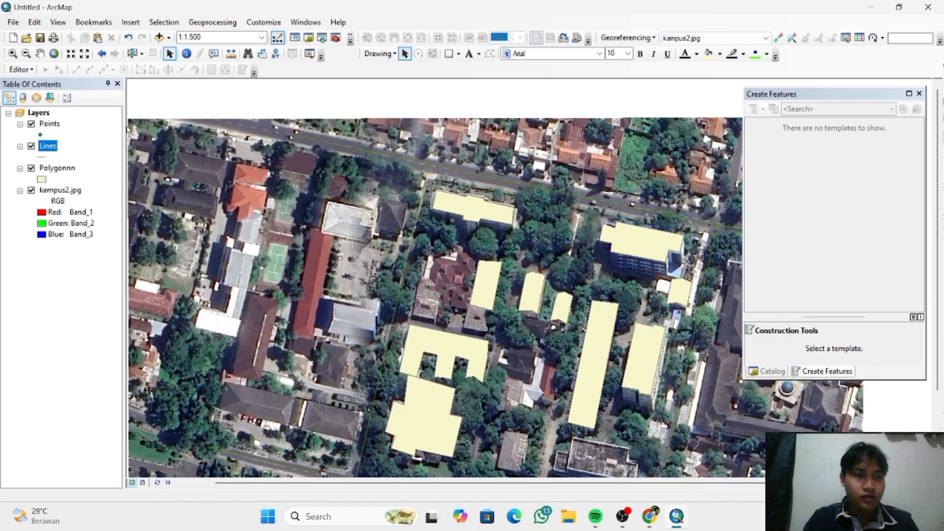
- Open the Polygonnn layer's attribute table and add a field named Luas with the Double type
{"action": "right_click", "coordinate": [64, 172]}
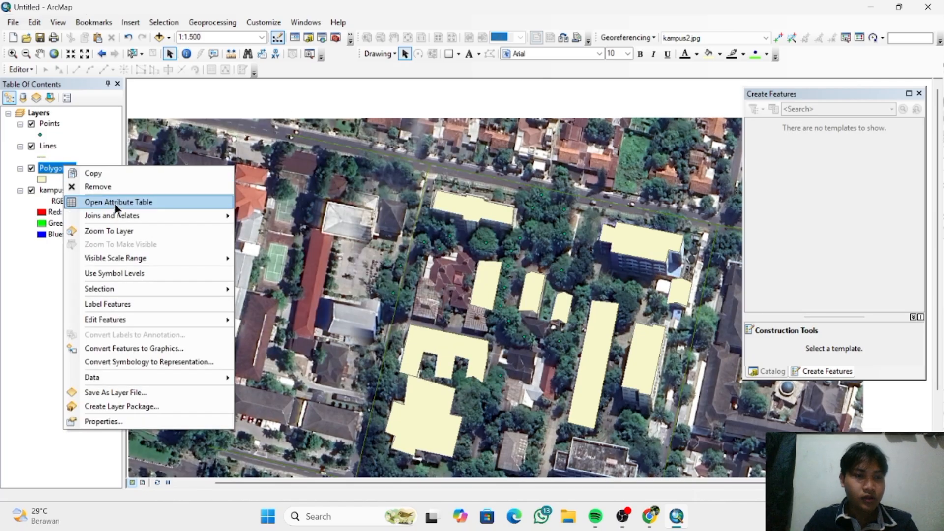
{"action": "left_click", "coordinate": [114, 202]}
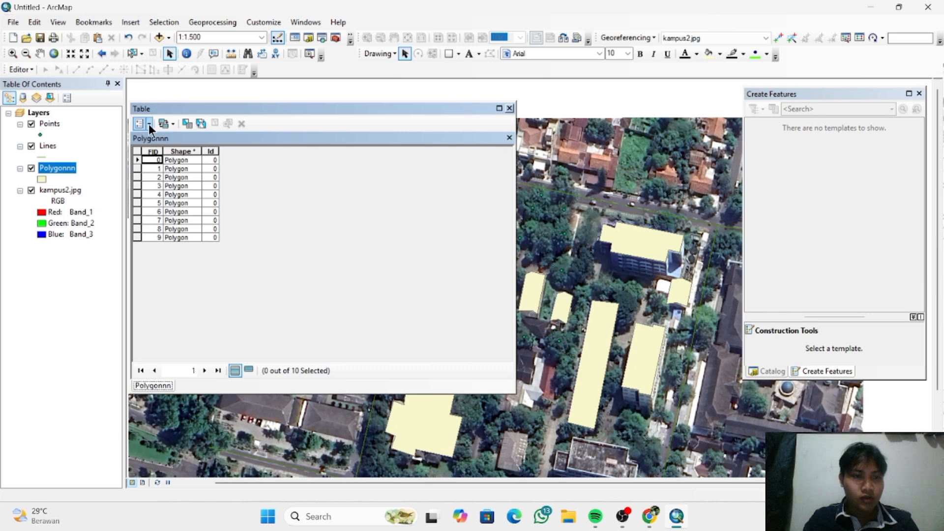
{"action": "left_click", "coordinate": [148, 124]}
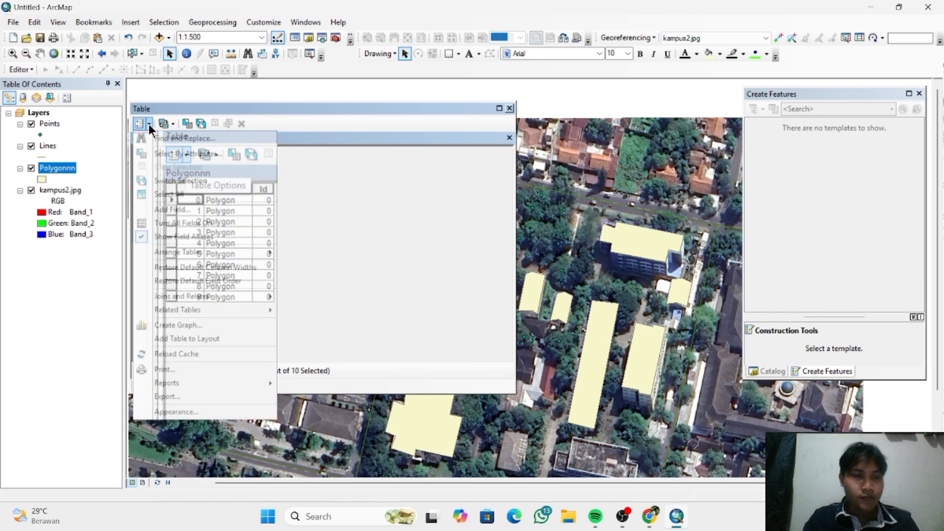
{"action": "left_click", "coordinate": [206, 212]}
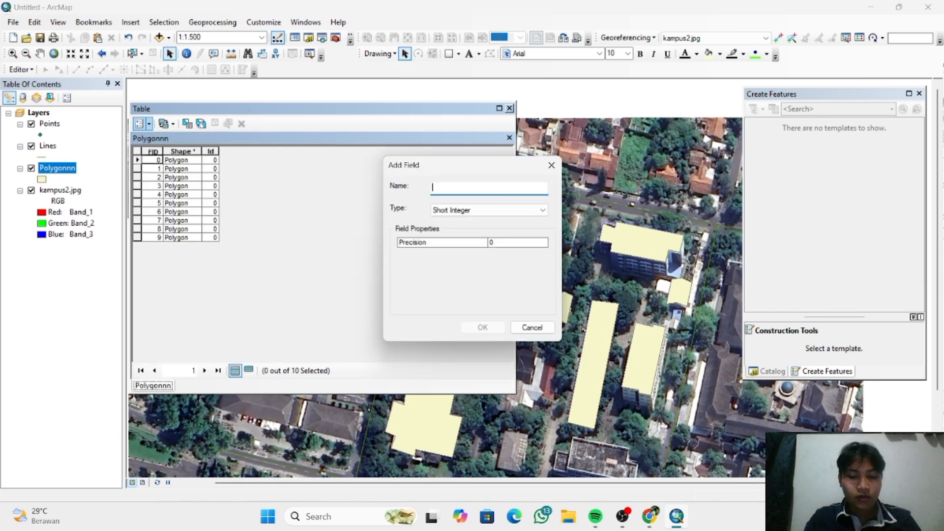
{"action": "type", "text": "Luas"}
{"action": "left_click", "coordinate": [451, 212]}
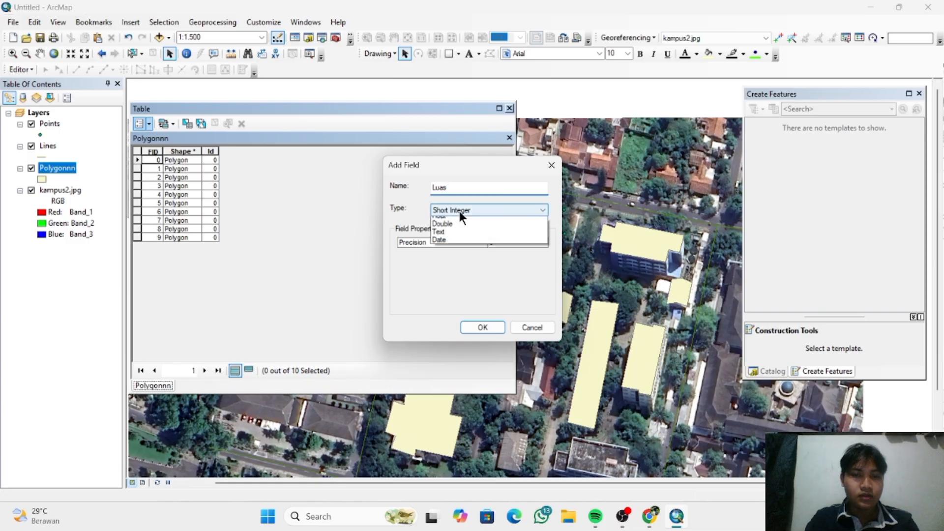
{"action": "left_click", "coordinate": [467, 246]}
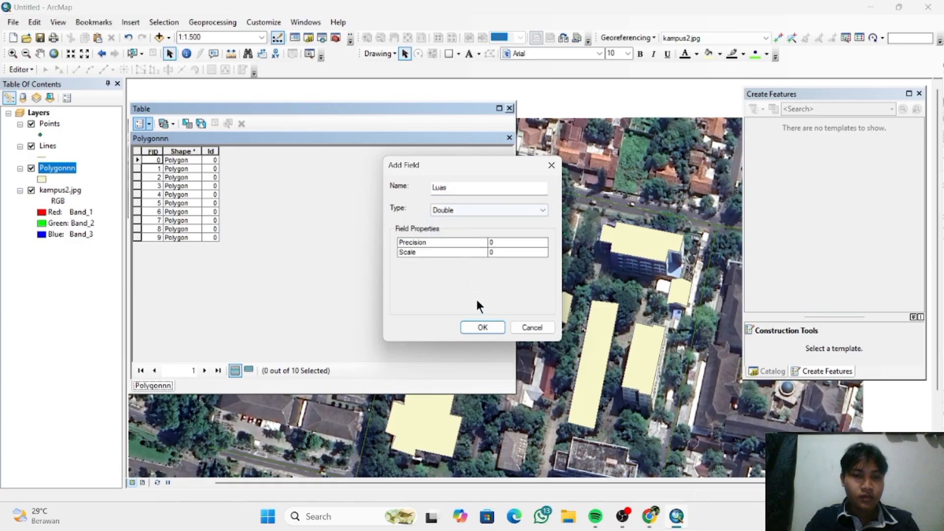
{"action": "left_click", "coordinate": [482, 327]}
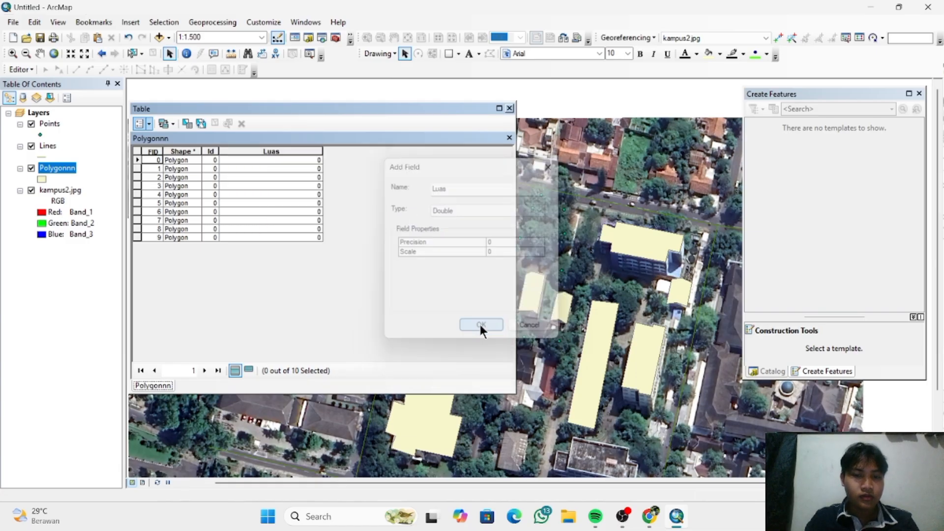
- Calculate the Luas field's geometry as Area in Hectares, using the data source's coordinate system, and close the Polygonnn table
{"action": "right_click", "coordinate": [285, 151]}
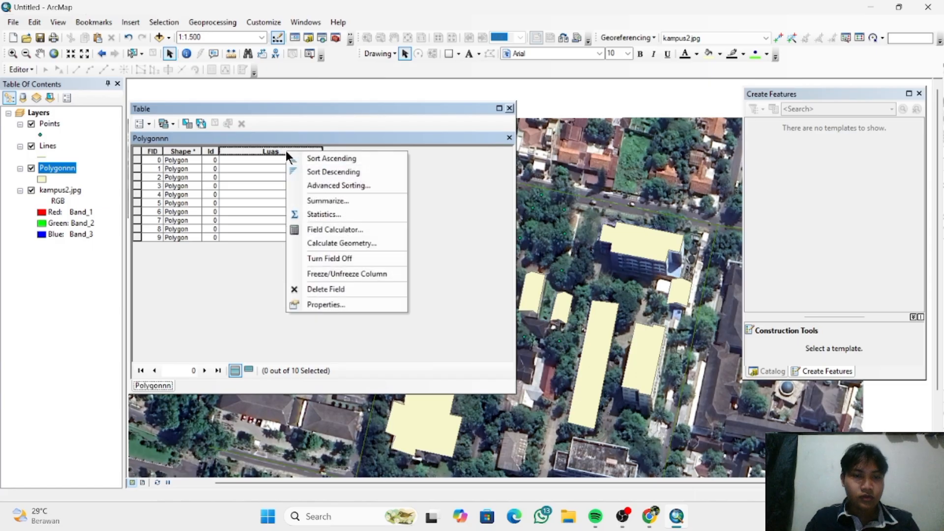
{"action": "left_click", "coordinate": [361, 240]}
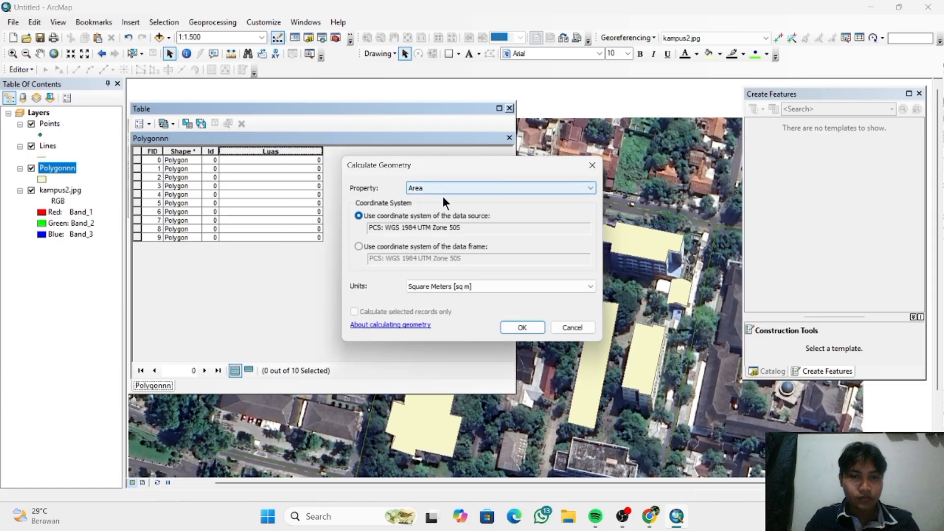
{"action": "left_click", "coordinate": [480, 287]}
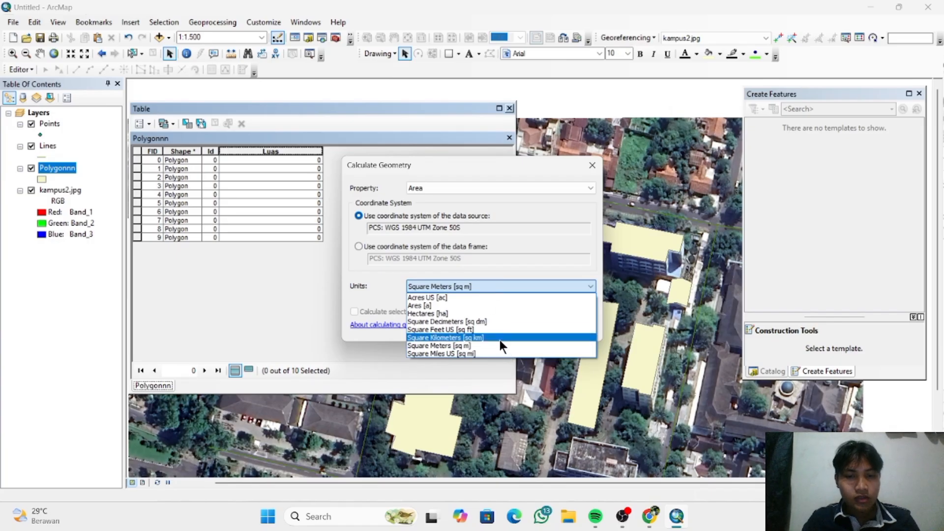
{"action": "left_click", "coordinate": [480, 314]}
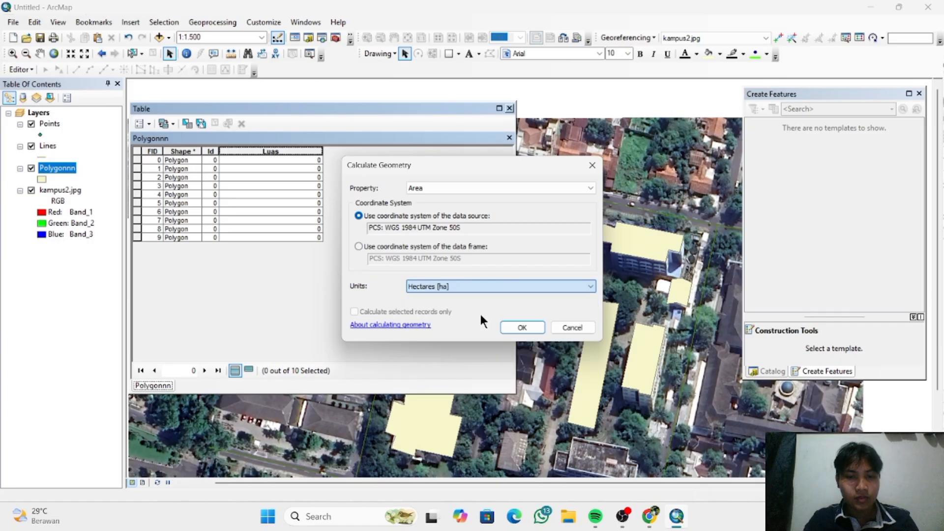
{"action": "left_click", "coordinate": [532, 330]}
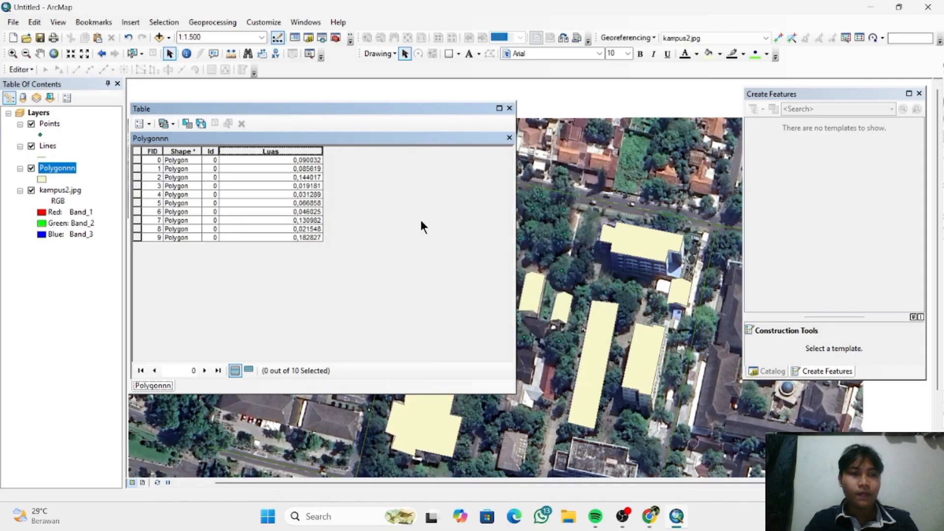
{"action": "left_click", "coordinate": [511, 108]}
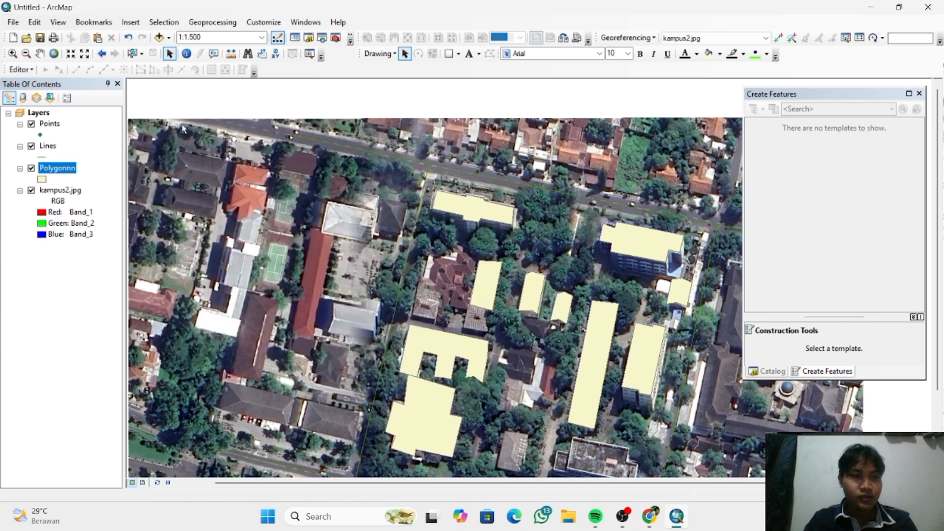
- Open the Points layer's symbol settings and choose the Hexagon 3 marker for its single symbol
{"action": "left_click", "coordinate": [56, 125], "text": "ctrl"}
{"action": "left_click", "coordinate": [55, 123]}
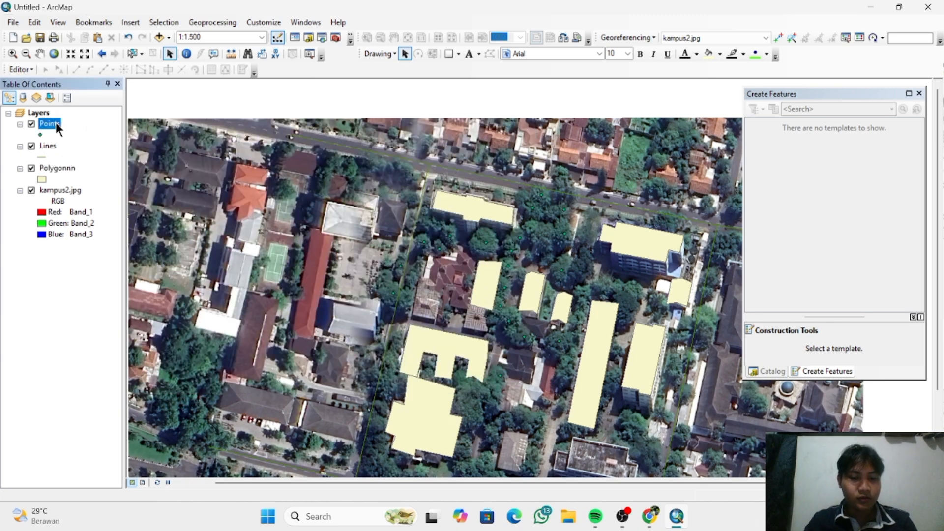
{"action": "right_click", "coordinate": [55, 123]}
{"action": "left_click", "coordinate": [149, 379]}
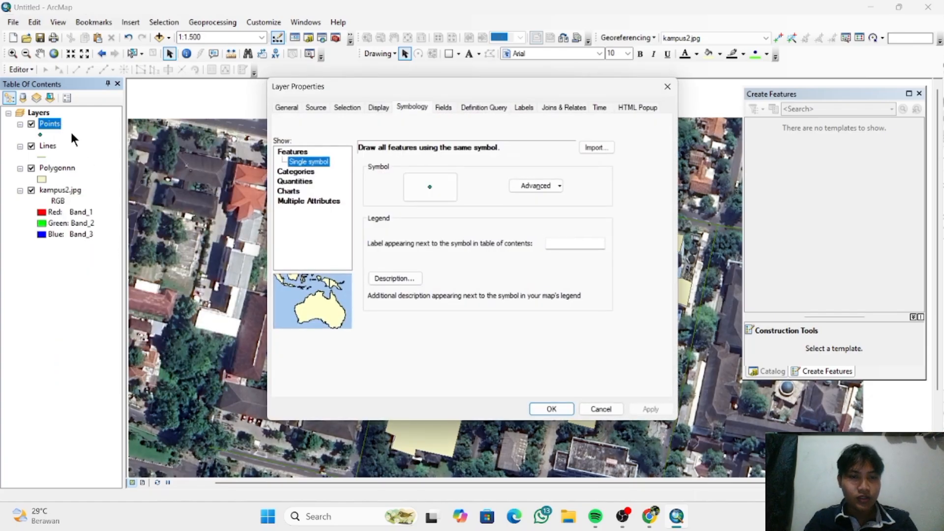
{"action": "left_click", "coordinate": [421, 105]}
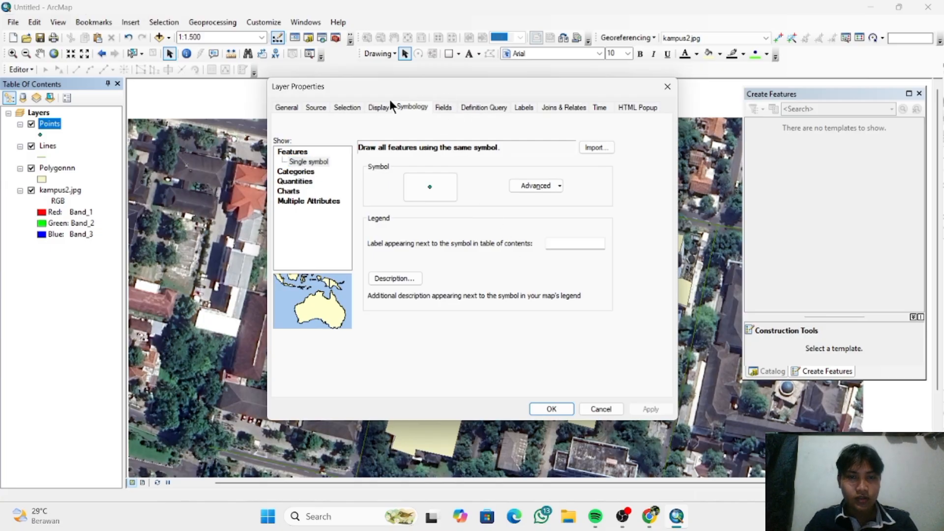
{"action": "left_click", "coordinate": [430, 188]}
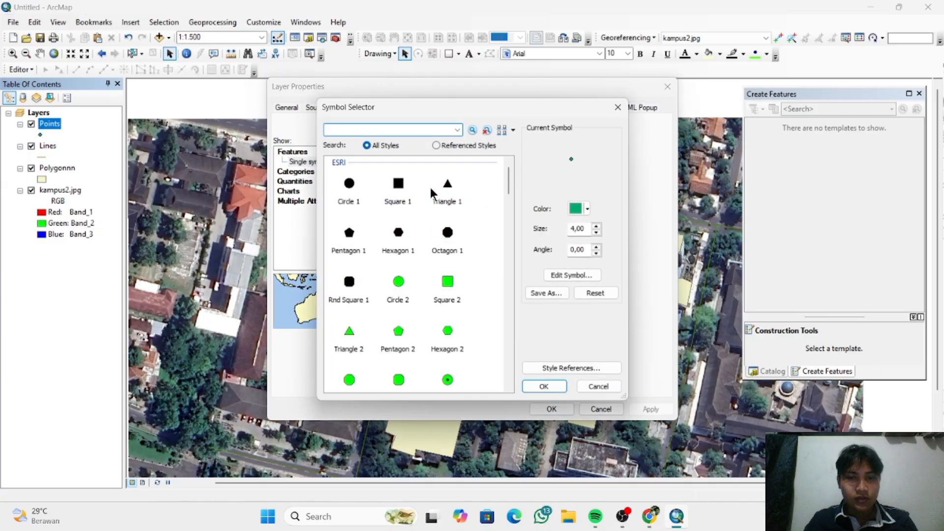
{"action": "scroll", "coordinate": [452, 286], "scroll_direction": "down", "scroll_amount": 5}
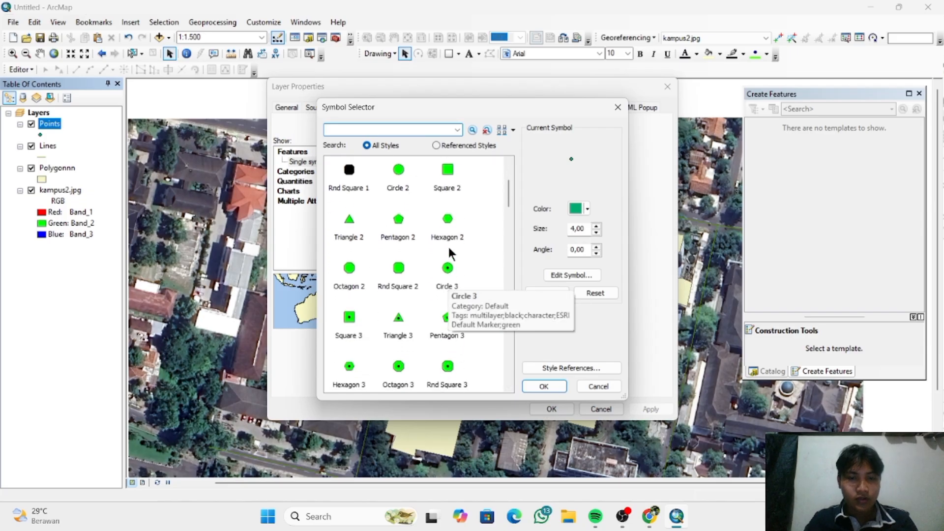
{"action": "scroll", "coordinate": [438, 276], "scroll_direction": "down", "scroll_amount": 3}
{"action": "left_click", "coordinate": [347, 293]}
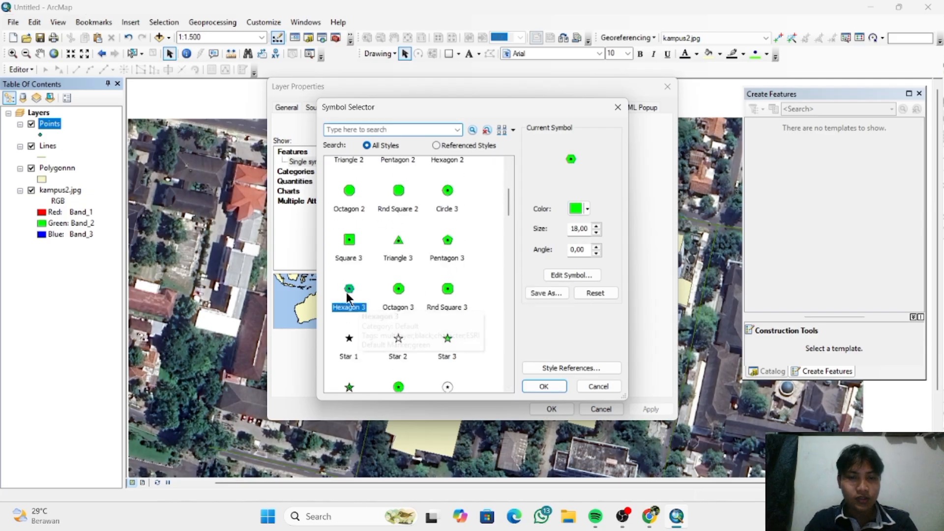
- Set the Points marker's size to 10, keep its green color, and apply the symbol to the layer
{"action": "left_click", "coordinate": [579, 229]}
{"action": "key", "text": "BackSpace"}
{"action": "type", "text": "0"}
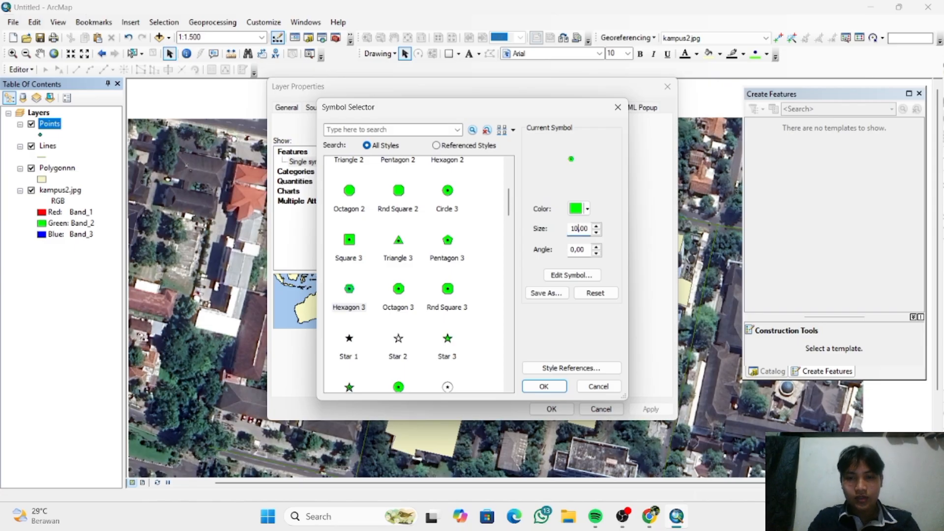
{"action": "left_click", "coordinate": [587, 209]}
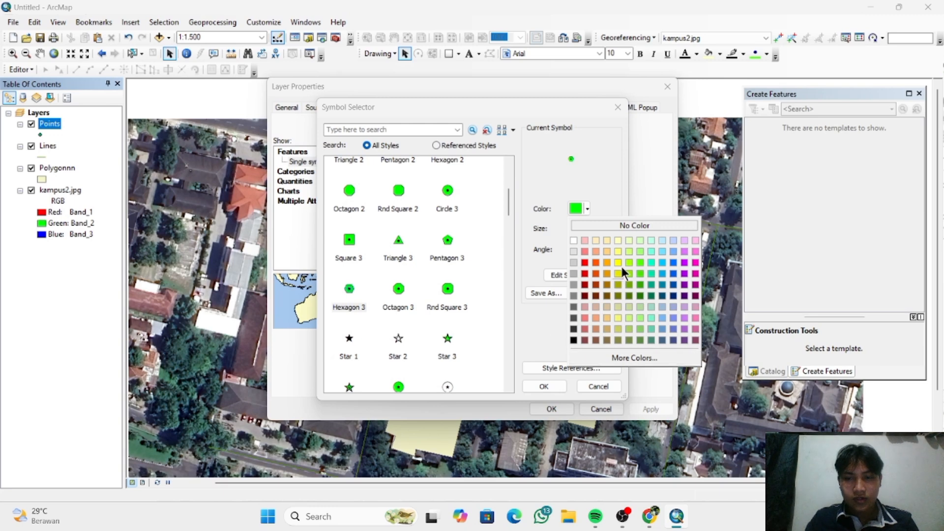
{"action": "left_click", "coordinate": [543, 326]}
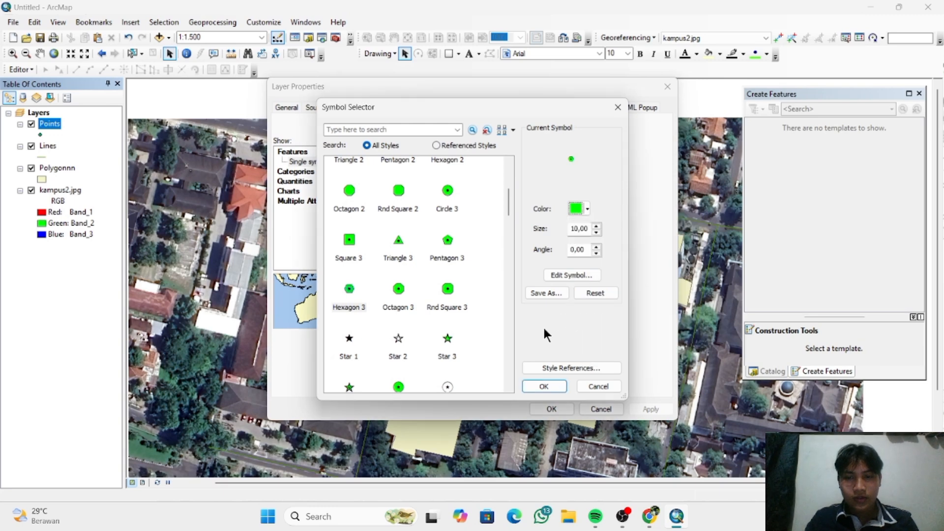
{"action": "left_click", "coordinate": [541, 386]}
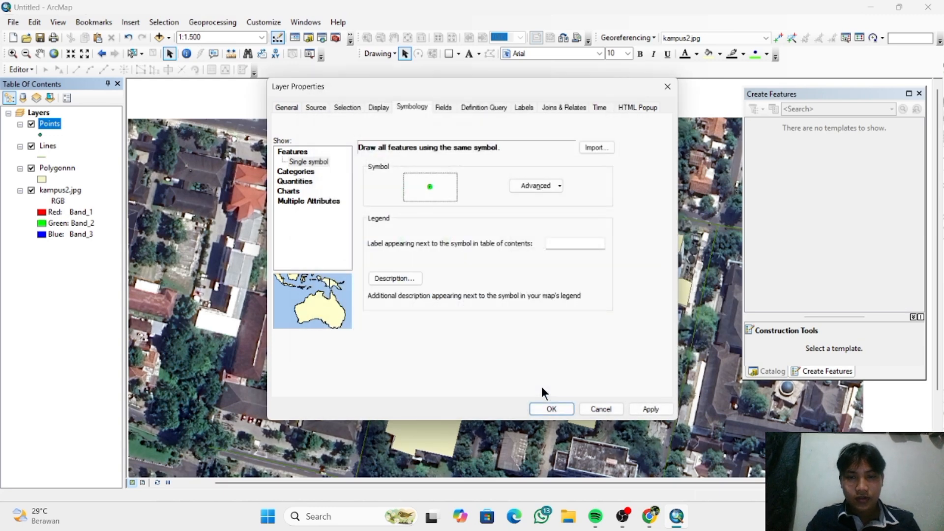
{"action": "left_click", "coordinate": [548, 409]}
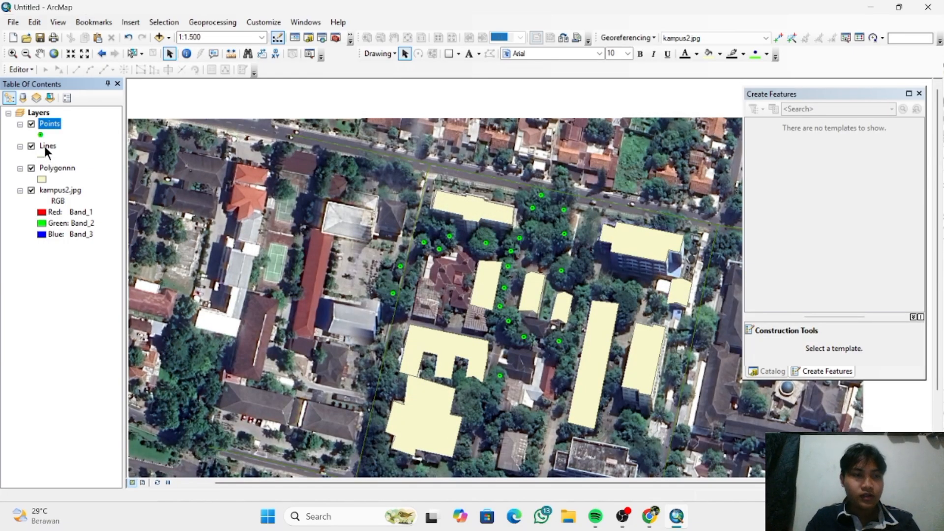
- Style the Lines layer with the Boundary, National symbol and change its color to red
{"action": "left_click", "coordinate": [43, 155]}
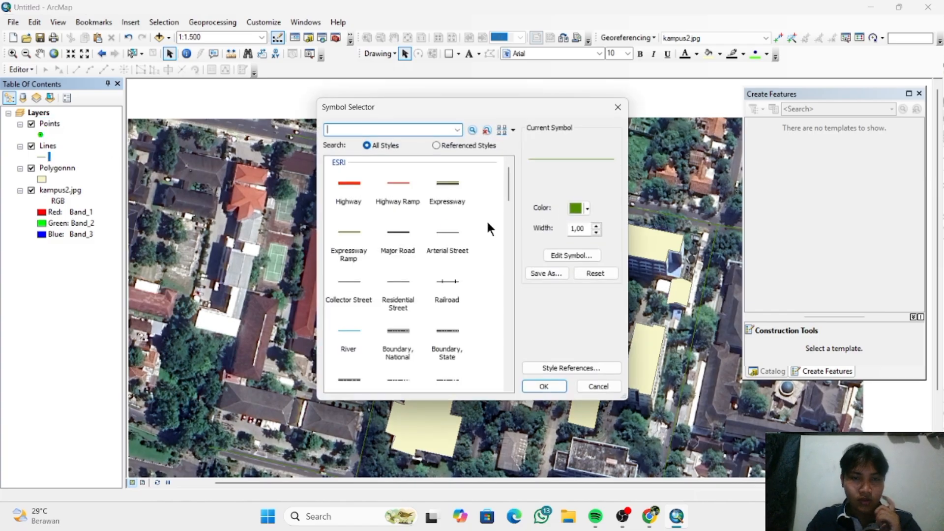
{"action": "left_click", "coordinate": [393, 328]}
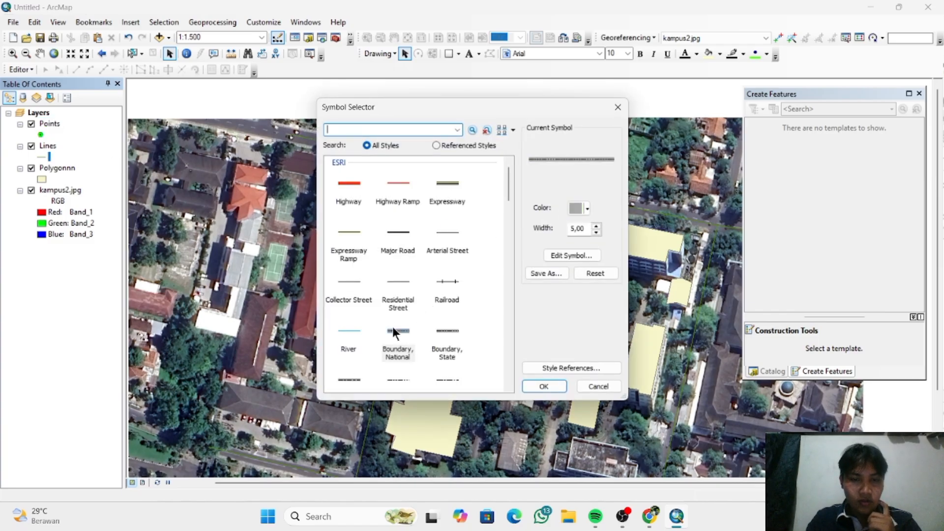
{"action": "left_click", "coordinate": [585, 209]}
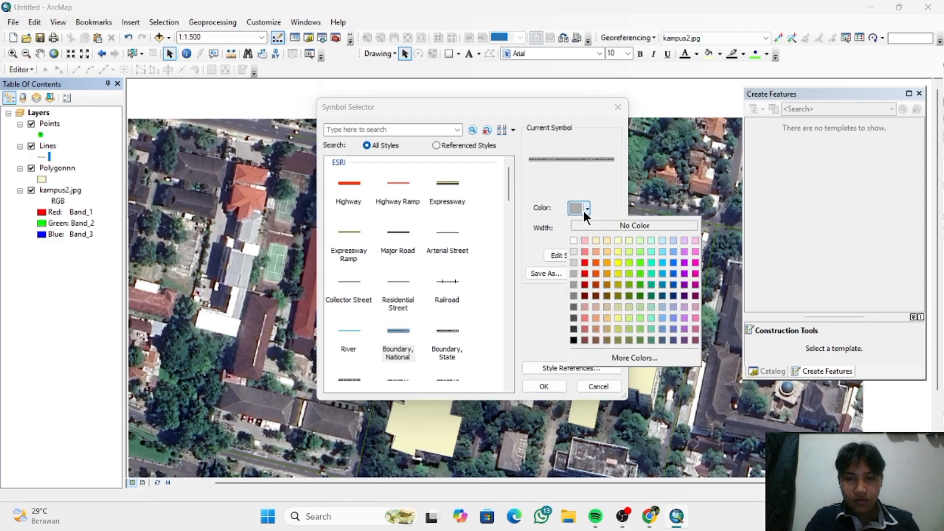
{"action": "left_click", "coordinate": [586, 264]}
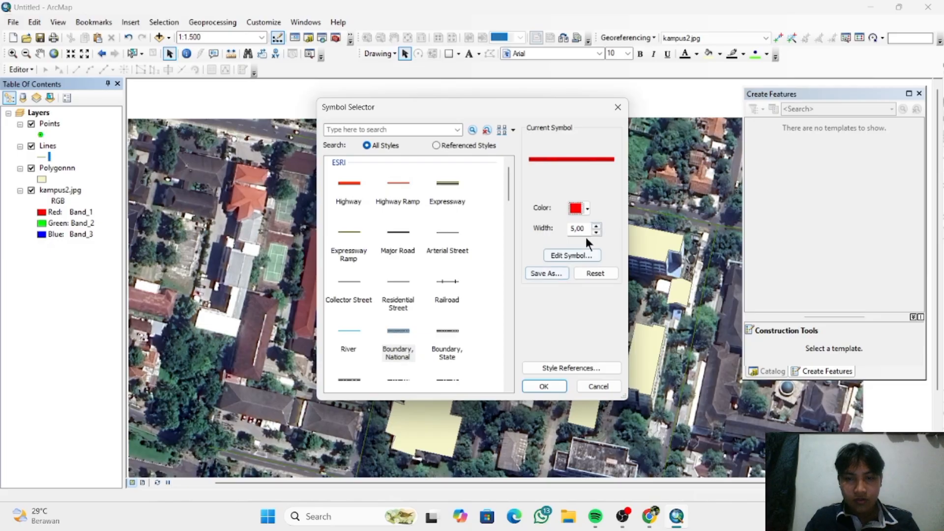
{"action": "left_click", "coordinate": [543, 387]}
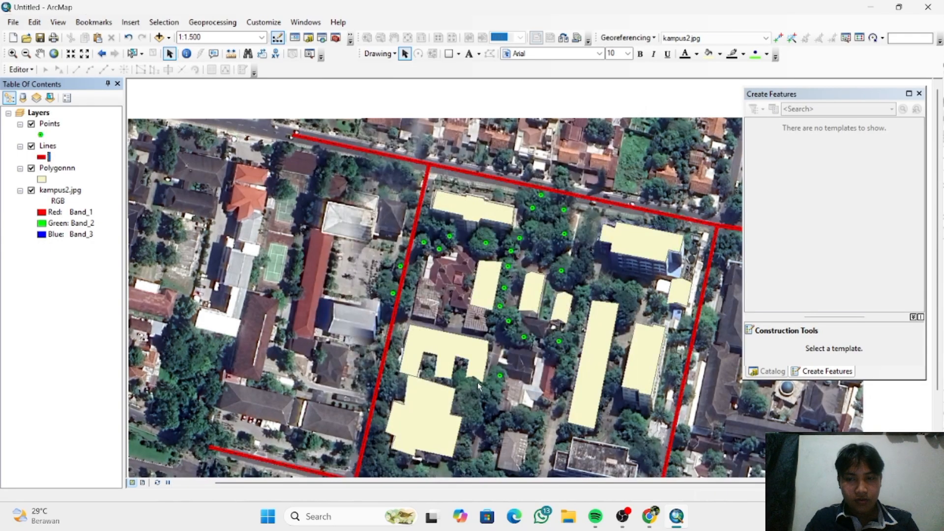
- Style the Polygonnn layer with the Biohazard Overlay fill symbol
{"action": "right_click", "coordinate": [56, 169]}
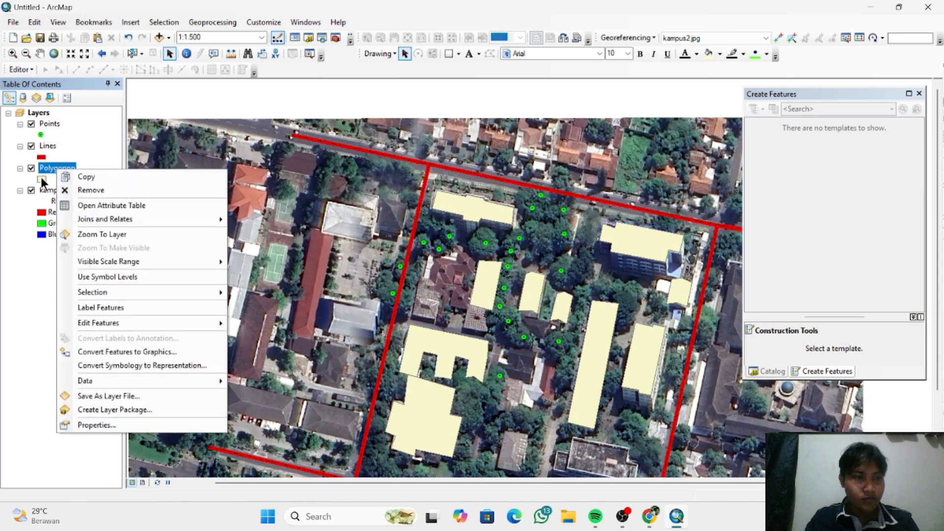
{"action": "left_click", "coordinate": [40, 177]}
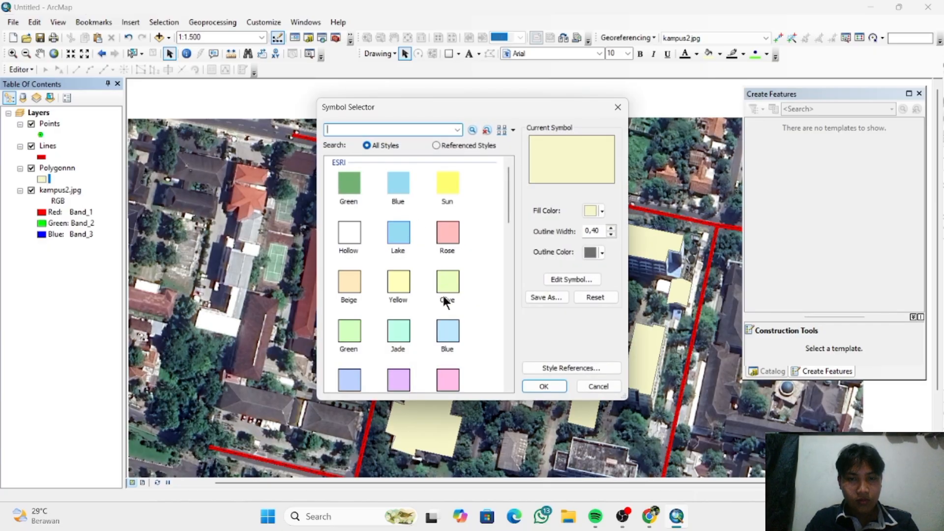
{"action": "mouse_move", "coordinate": [507, 199]}
{"action": "left_mouse_down"}
{"action": "mouse_move", "coordinate": [511, 353]}
{"action": "mouse_move", "coordinate": [507, 261]}
{"action": "left_mouse_up"}
{"action": "left_click", "coordinate": [447, 214]}
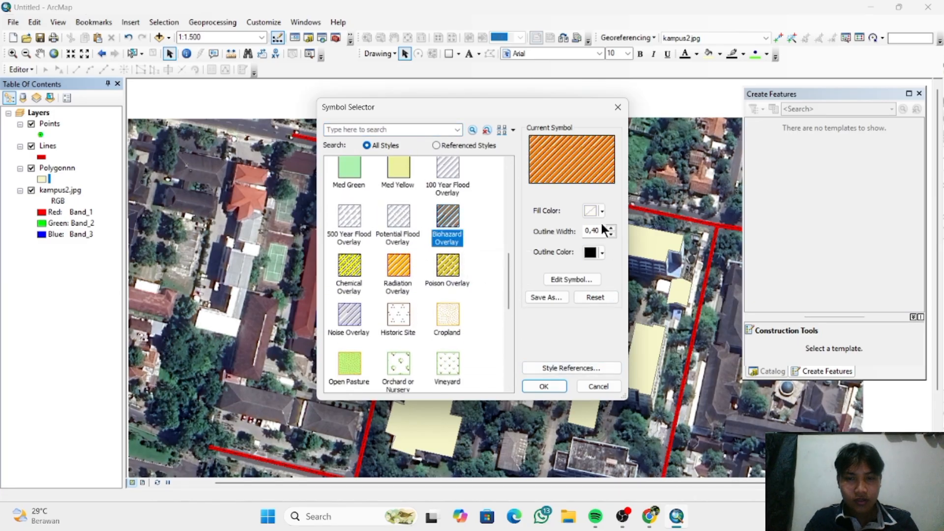
{"action": "left_click", "coordinate": [544, 386]}
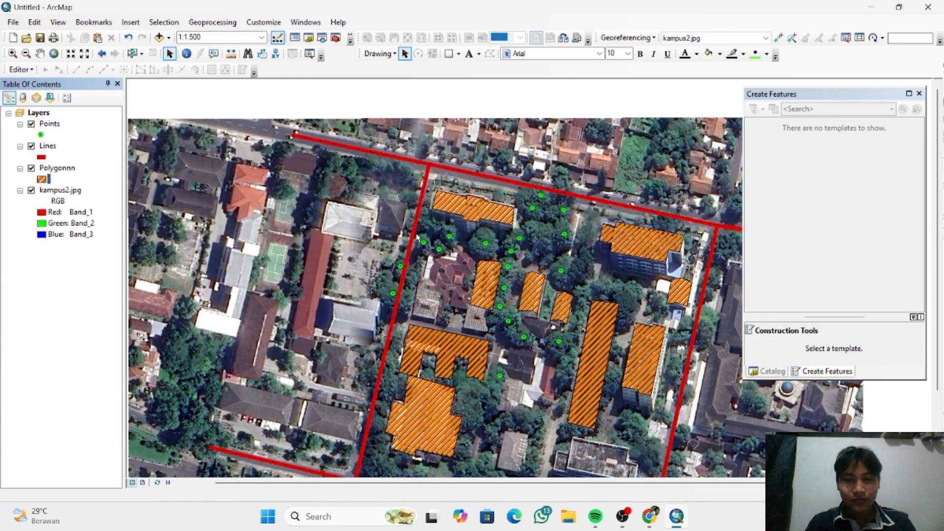
- Examine the styled points, lines and polygons over the campus image, both up close and as a whole
{"action": "scroll", "coordinate": [285, 391], "scroll_direction": "down", "scroll_amount": 1}
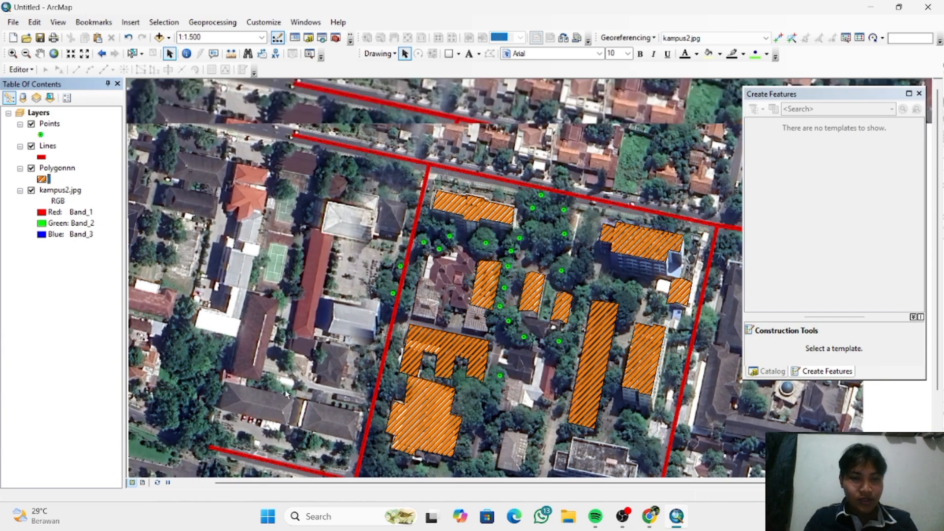
{"action": "scroll", "coordinate": [286, 391], "scroll_direction": "down", "scroll_amount": 1}
{"action": "scroll", "coordinate": [285, 394], "scroll_direction": "up", "scroll_amount": 2}
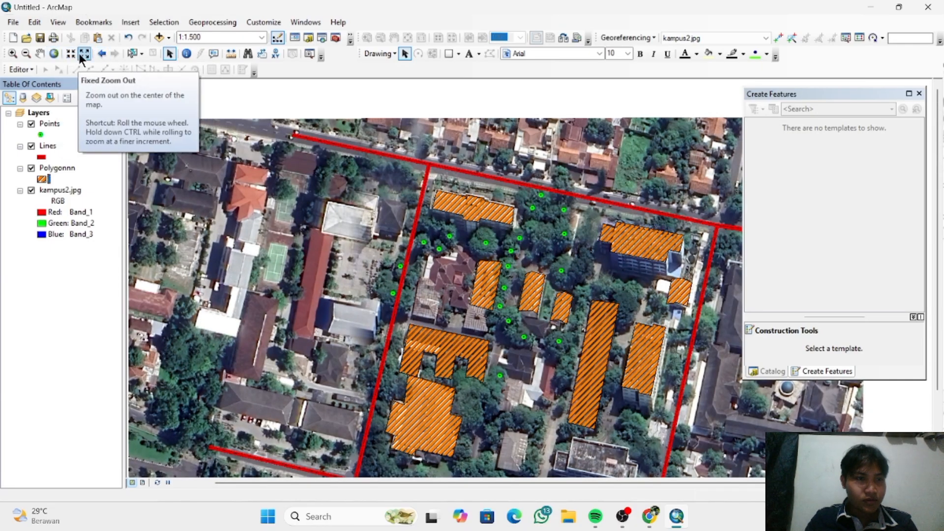
{"action": "left_click", "coordinate": [71, 55]}
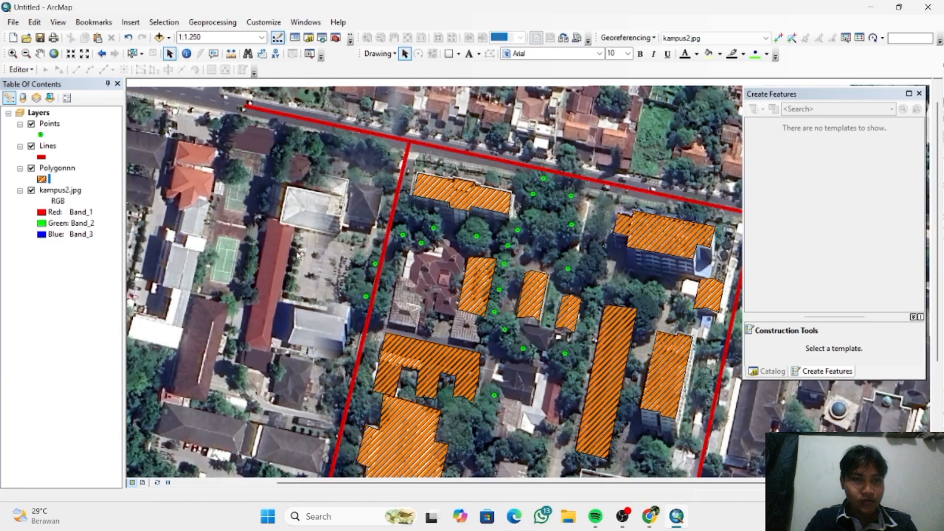
{"action": "scroll", "coordinate": [298, 254], "scroll_direction": "up", "scroll_amount": 2}
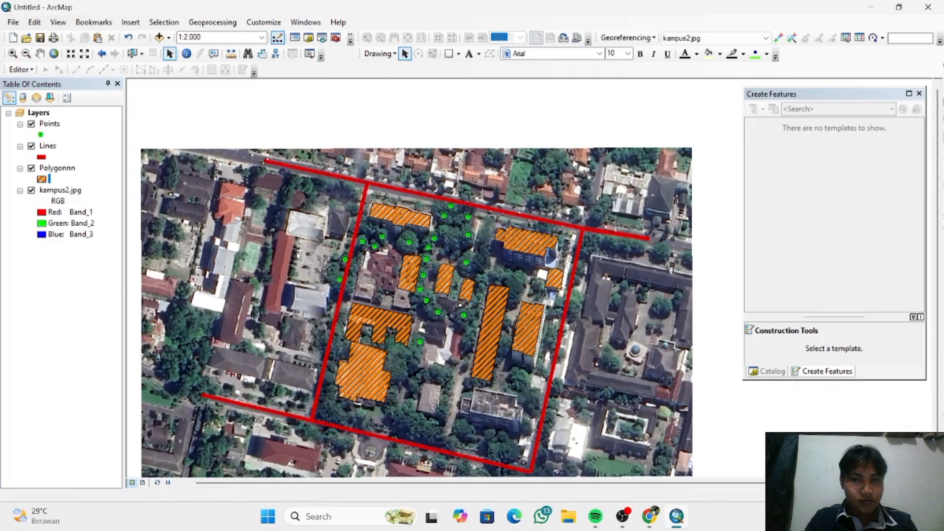
{"action": "scroll", "coordinate": [345, 270], "scroll_direction": "up", "scroll_amount": 2}
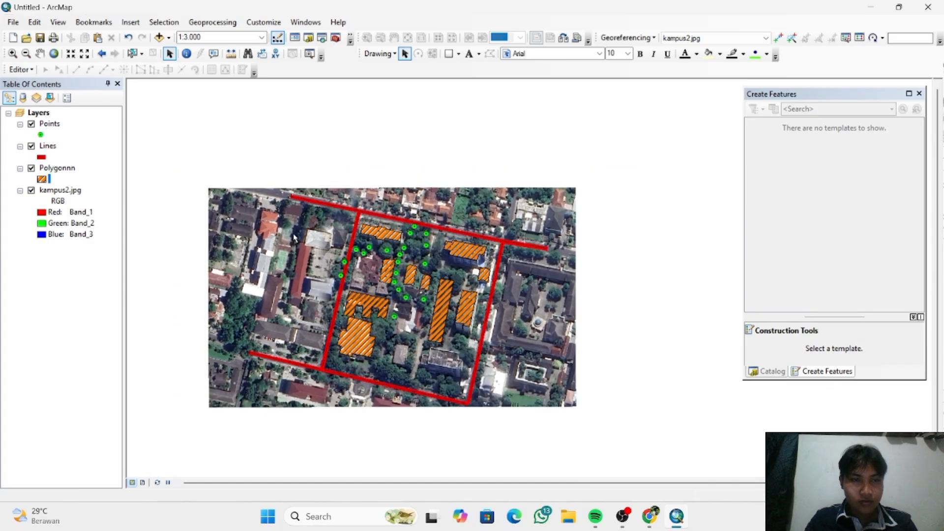
{"action": "left_click", "coordinate": [85, 53]}
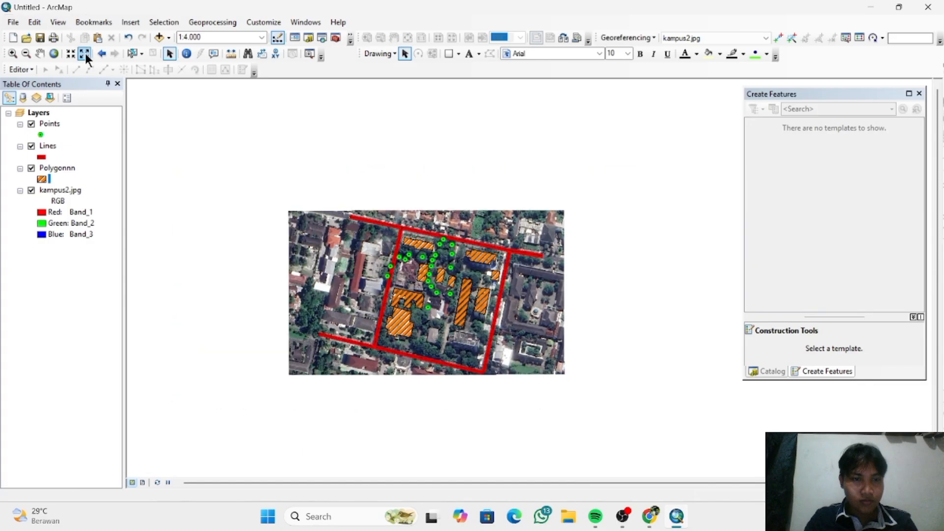
{"action": "left_click", "coordinate": [69, 55]}
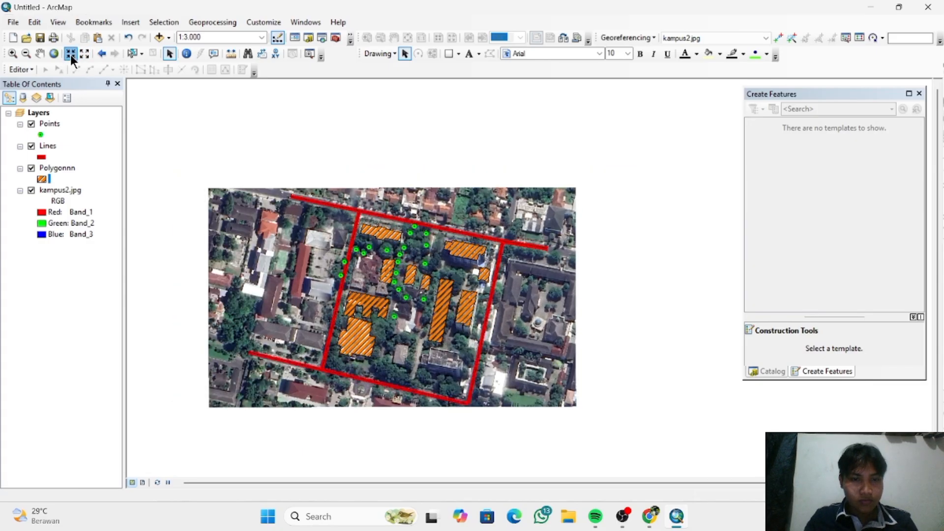
{"action": "left_click", "coordinate": [69, 55]}
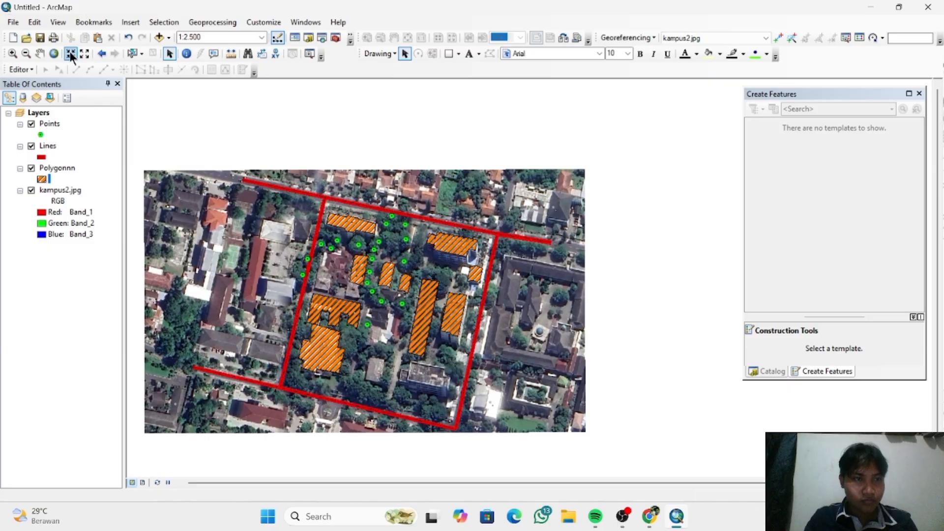
{"action": "left_click", "coordinate": [41, 53]}
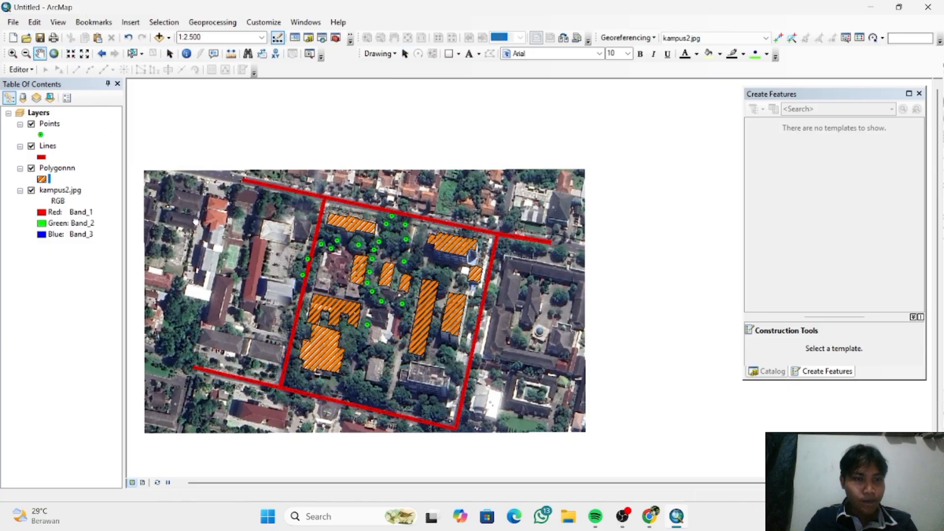
{"action": "left_click_drag", "start_coordinate": [187, 227], "coordinate": [255, 204]}
{"action": "scroll", "coordinate": [255, 204], "scroll_direction": "up", "scroll_amount": 1}
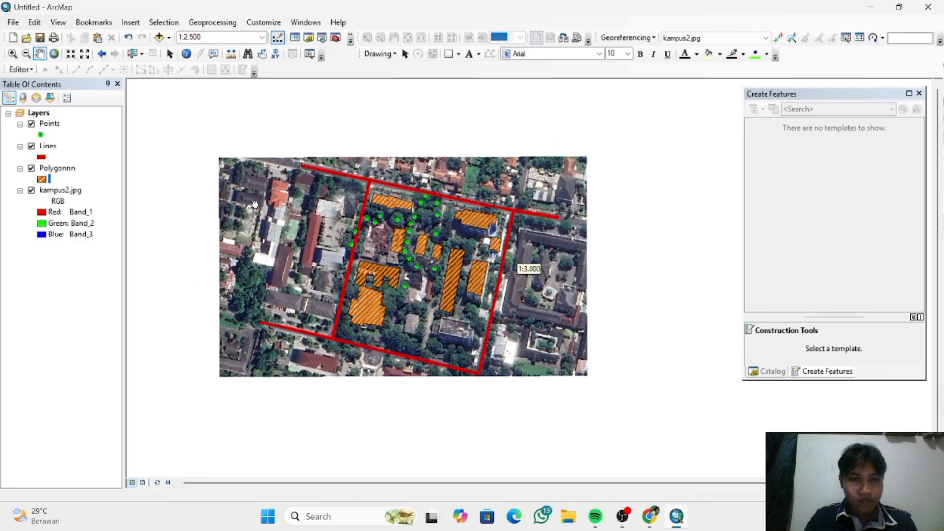
{"action": "scroll", "coordinate": [255, 204], "scroll_direction": "down", "scroll_amount": 1}
{"action": "left_click_drag", "start_coordinate": [255, 204], "coordinate": [216, 165]}
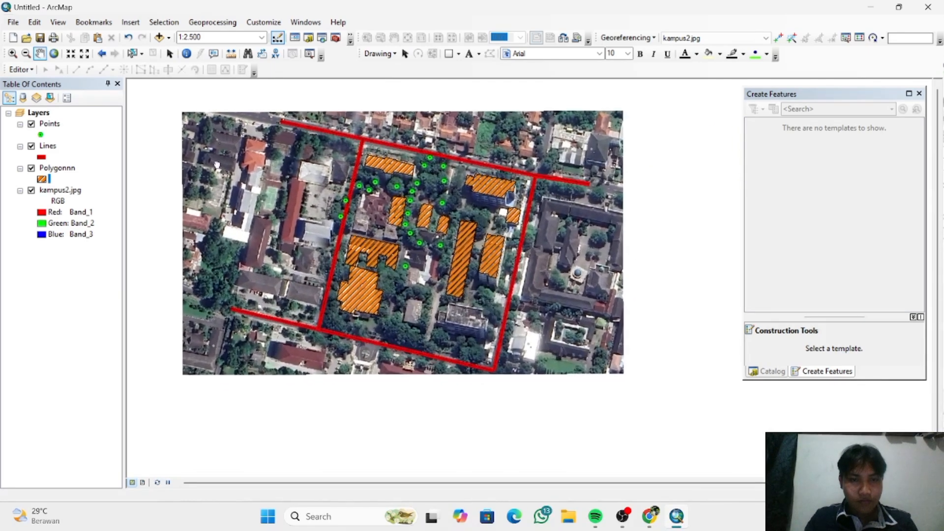
{"action": "scroll", "coordinate": [216, 165], "scroll_direction": "down", "scroll_amount": 2}
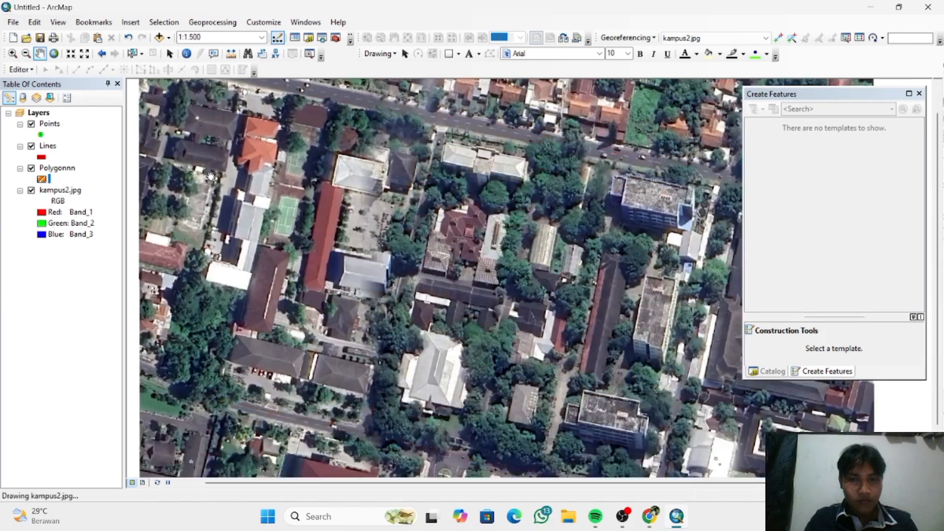
{"action": "scroll", "coordinate": [211, 176], "scroll_direction": "up", "scroll_amount": 1}
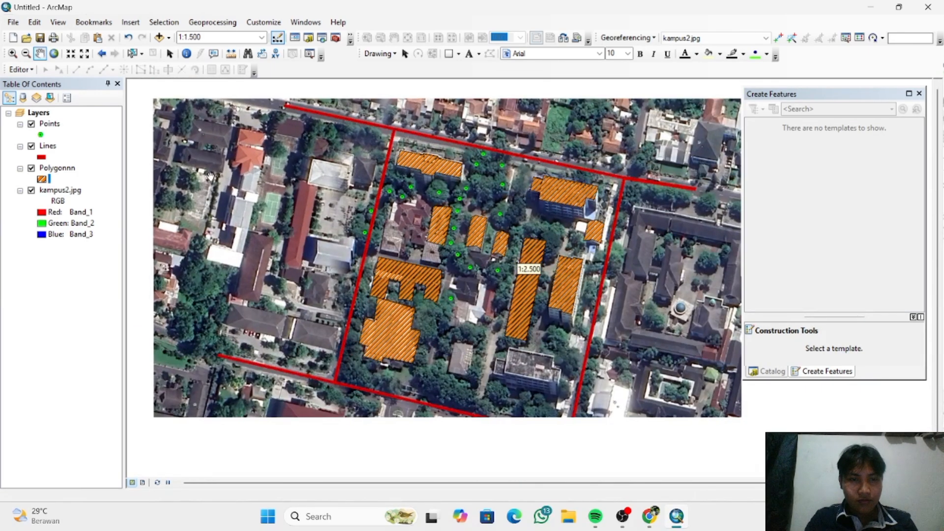
{"action": "scroll", "coordinate": [211, 176], "scroll_direction": "up", "scroll_amount": 1}
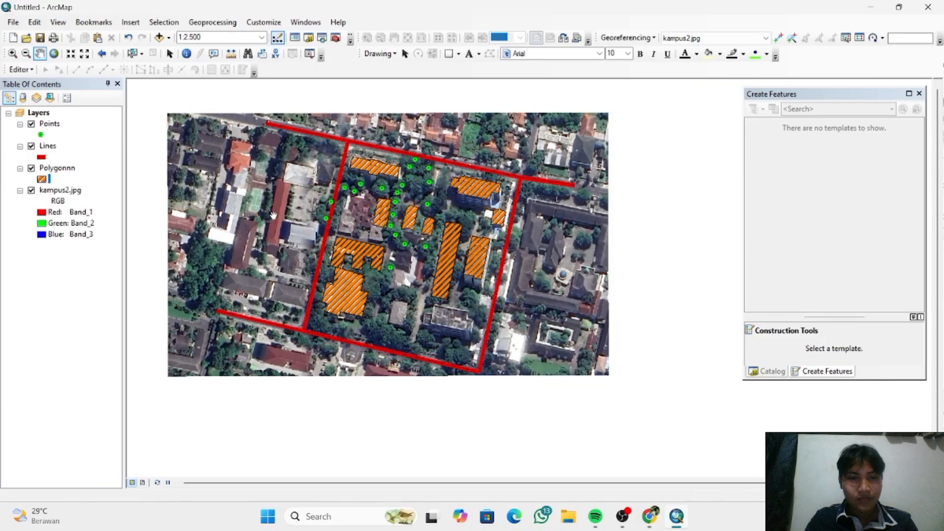
- Switch the map from Data View to Layout View
{"action": "left_click", "coordinate": [142, 482]}
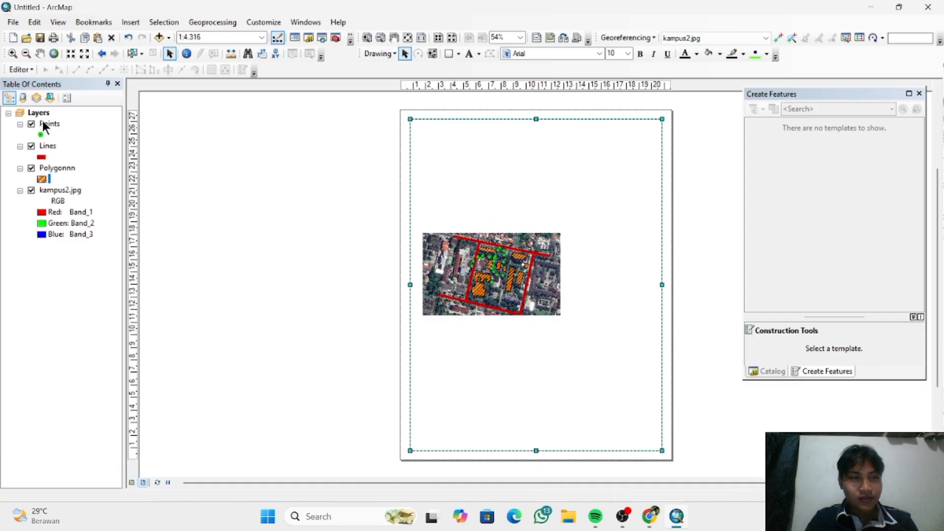
- Set the printer paper in Page and Print Setup to A4 with landscape orientation
{"action": "left_click", "coordinate": [14, 22]}
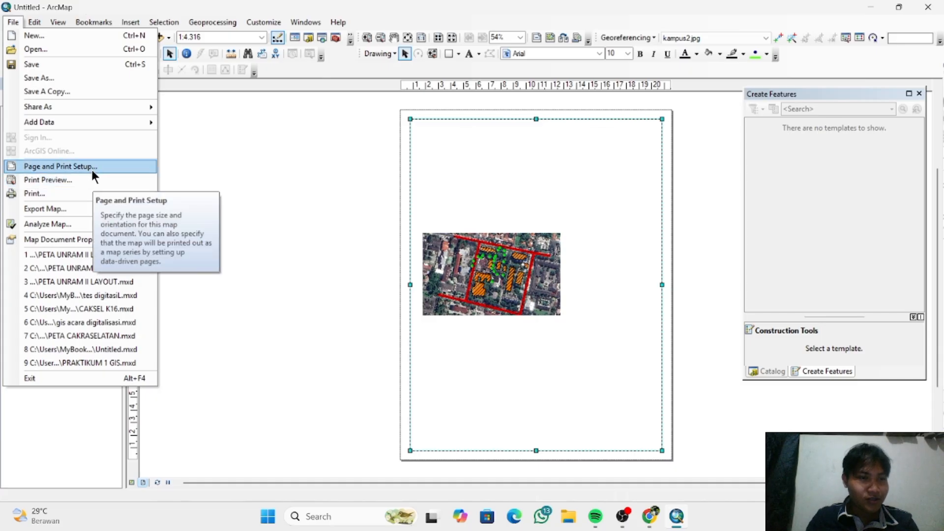
{"action": "left_click", "coordinate": [91, 167]}
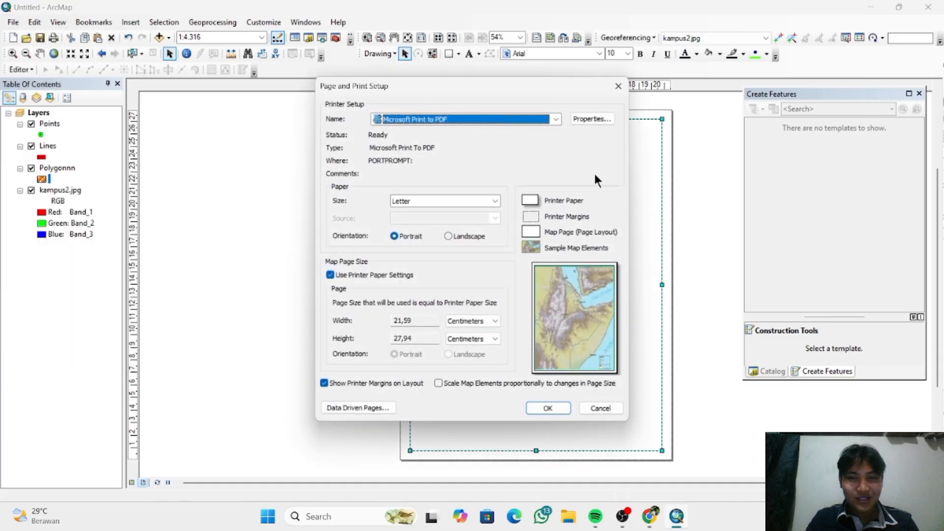
{"action": "left_click", "coordinate": [450, 238]}
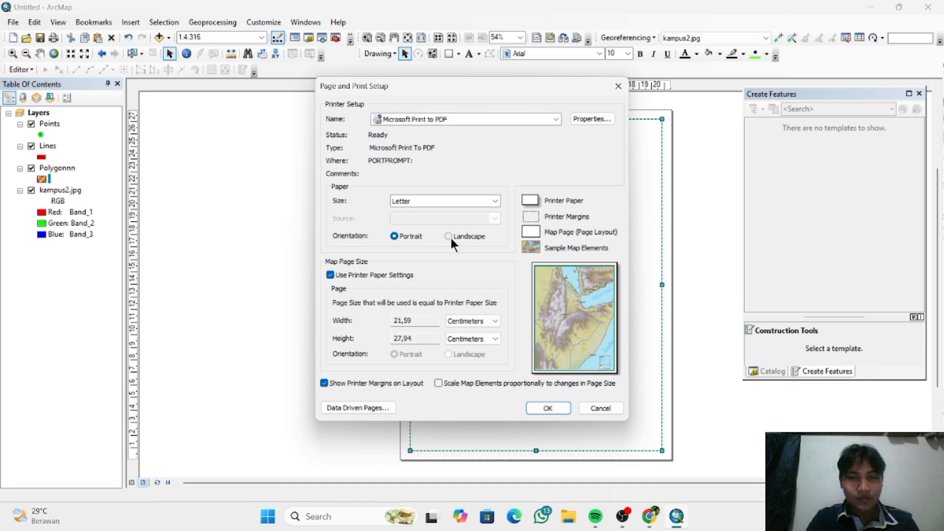
{"action": "left_click", "coordinate": [474, 199]}
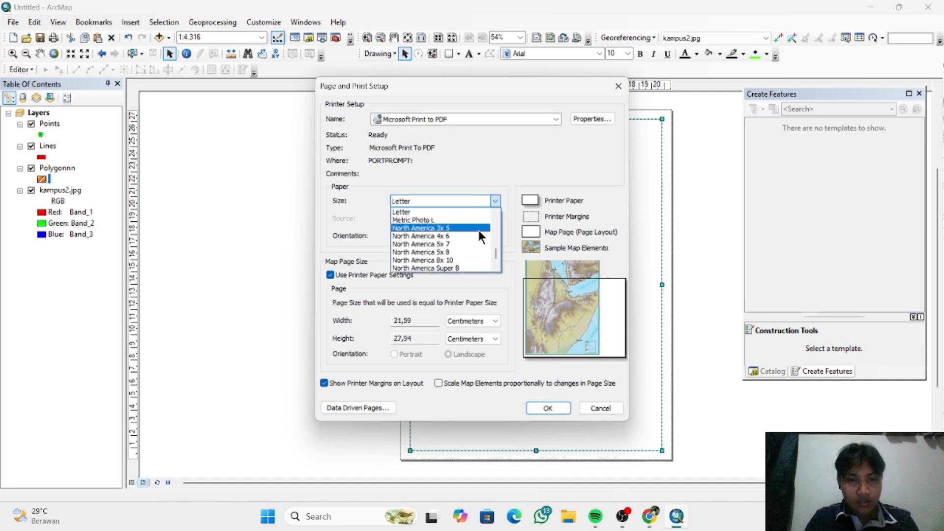
{"action": "scroll", "coordinate": [478, 229], "scroll_direction": "down", "scroll_amount": 1}
{"action": "scroll", "coordinate": [478, 237], "scroll_direction": "down", "scroll_amount": 1}
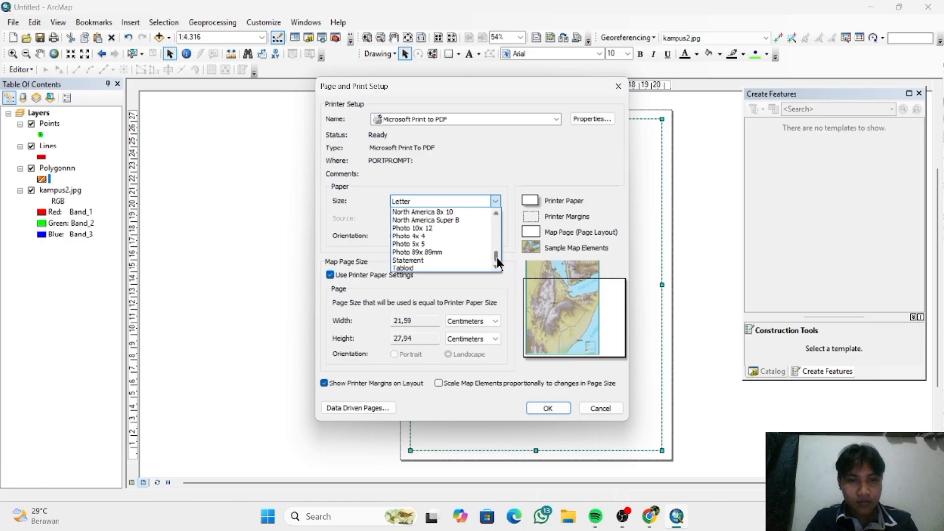
{"action": "left_click_drag", "start_coordinate": [498, 257], "coordinate": [499, 232]}
{"action": "left_click", "coordinate": [436, 262]}
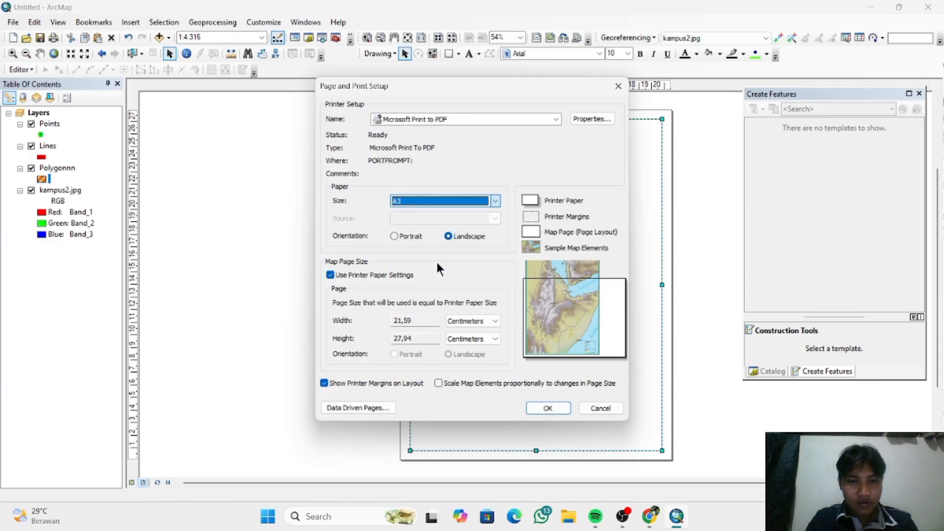
{"action": "left_click", "coordinate": [493, 200]}
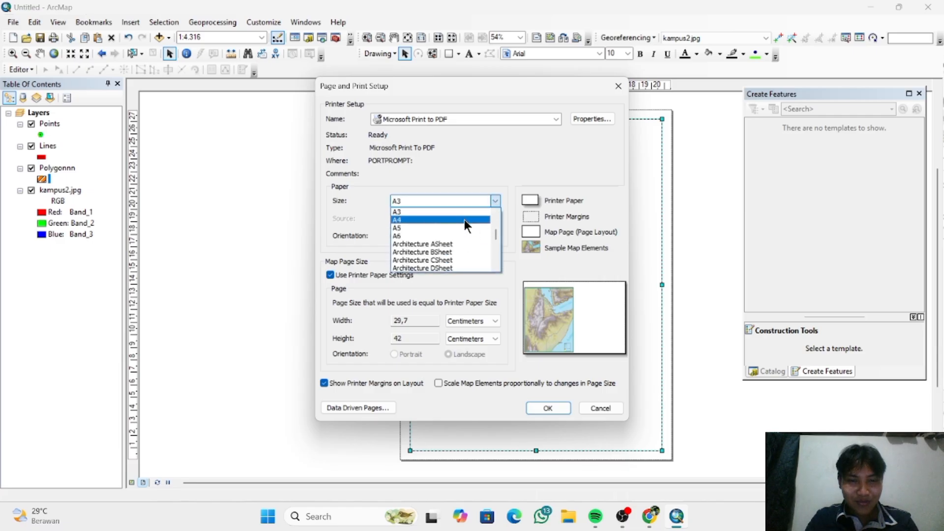
{"action": "left_click", "coordinate": [465, 223]}
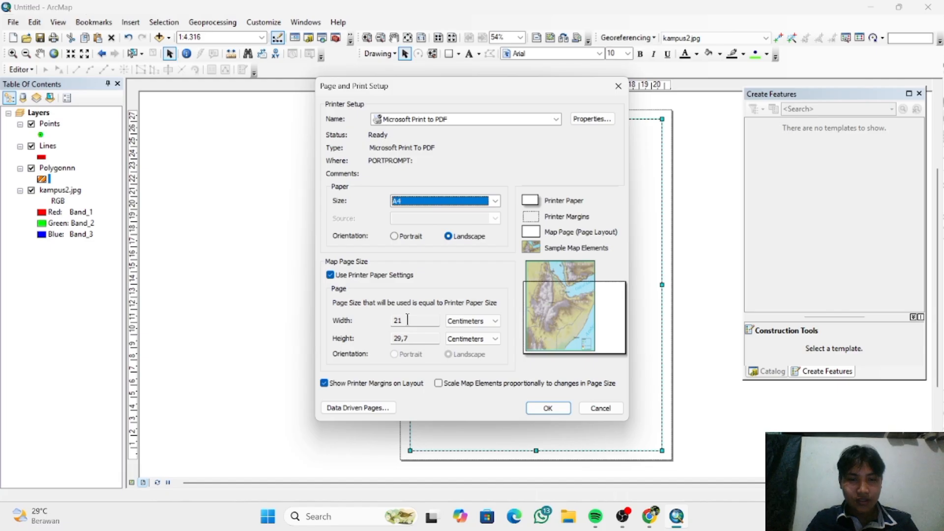
- Stop using the printer paper settings for the map page, apply the A4 landscape page setup, and close the Create Features window
{"action": "left_click", "coordinate": [330, 275]}
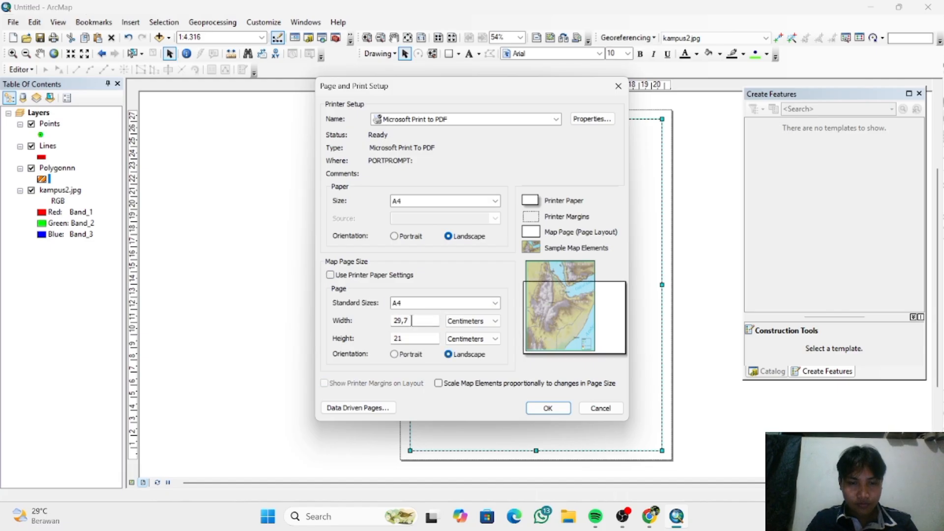
{"action": "left_click", "coordinate": [538, 408]}
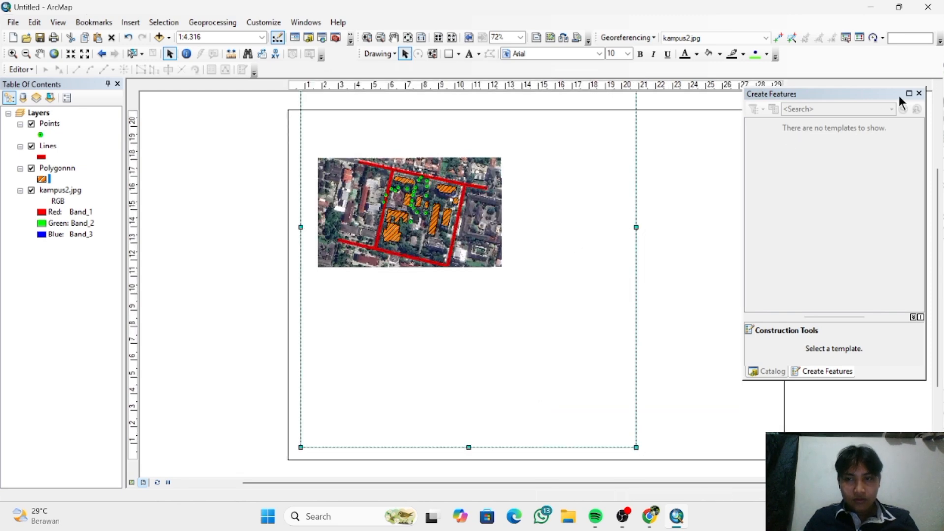
{"action": "left_click", "coordinate": [920, 93]}
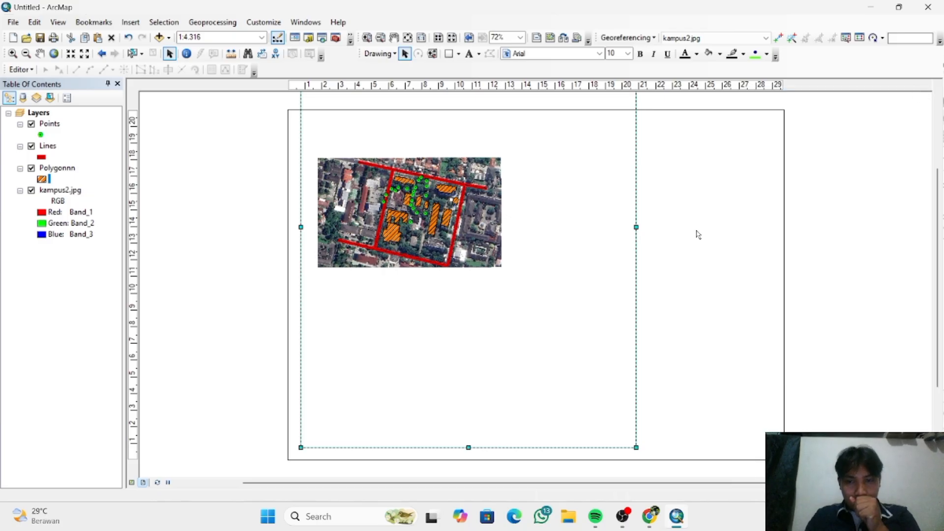
{"action": "left_click_drag", "start_coordinate": [637, 226], "coordinate": [516, 241]}
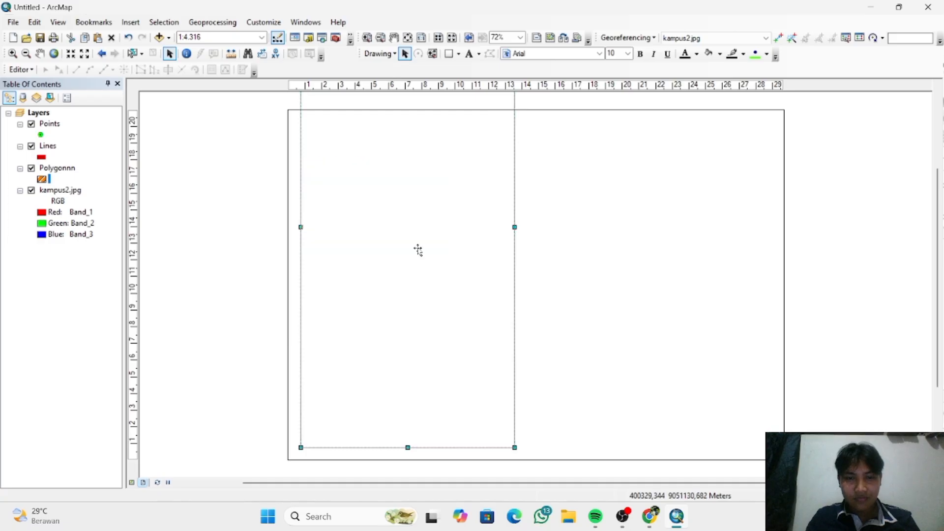
{"action": "left_click_drag", "start_coordinate": [418, 250], "coordinate": [445, 249]}
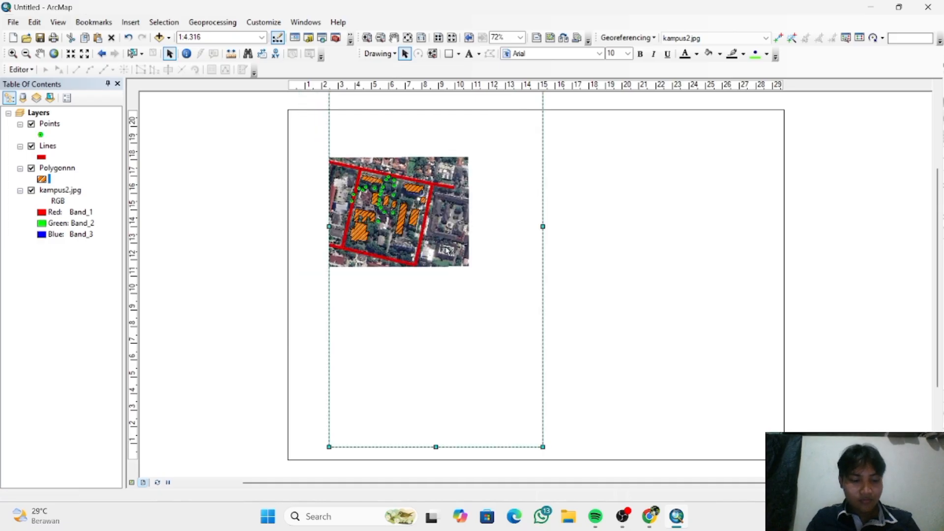
{"action": "key", "text": "ctrl+z"}
{"action": "key", "text": "ctrl+z"}
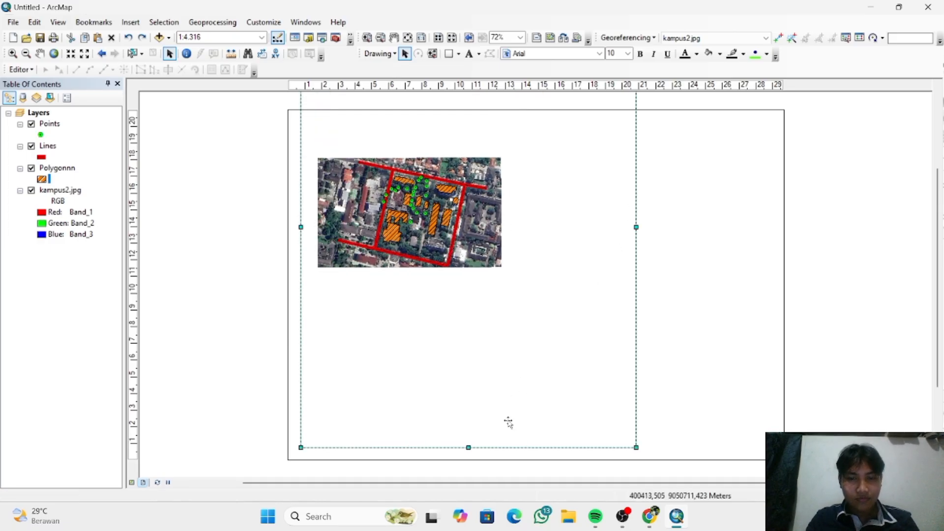
- Shorten the map's data frame to about 20 by 9.6 cm and place it in the upper part of the A4 page
{"action": "left_click_drag", "start_coordinate": [468, 449], "coordinate": [481, 262]}
{"action": "left_click_drag", "start_coordinate": [498, 226], "coordinate": [491, 371]}
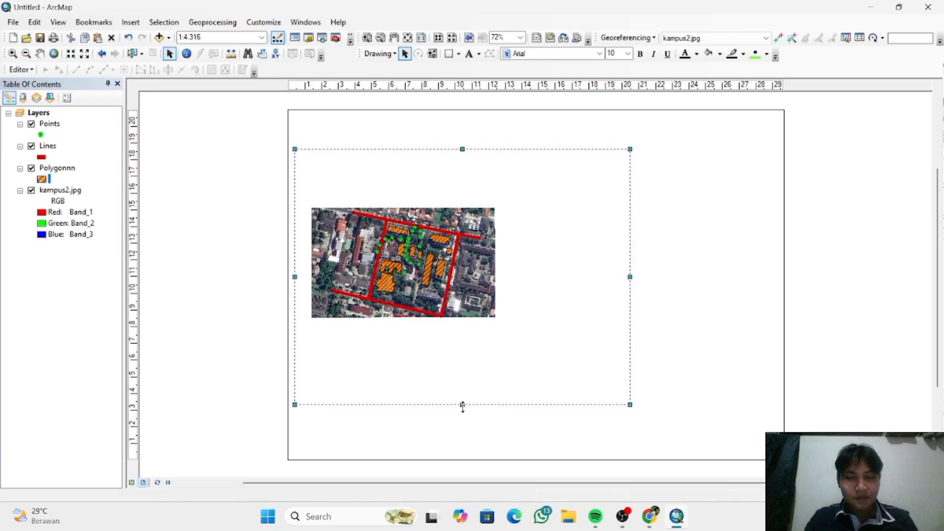
{"action": "left_click_drag", "start_coordinate": [462, 405], "coordinate": [464, 310]}
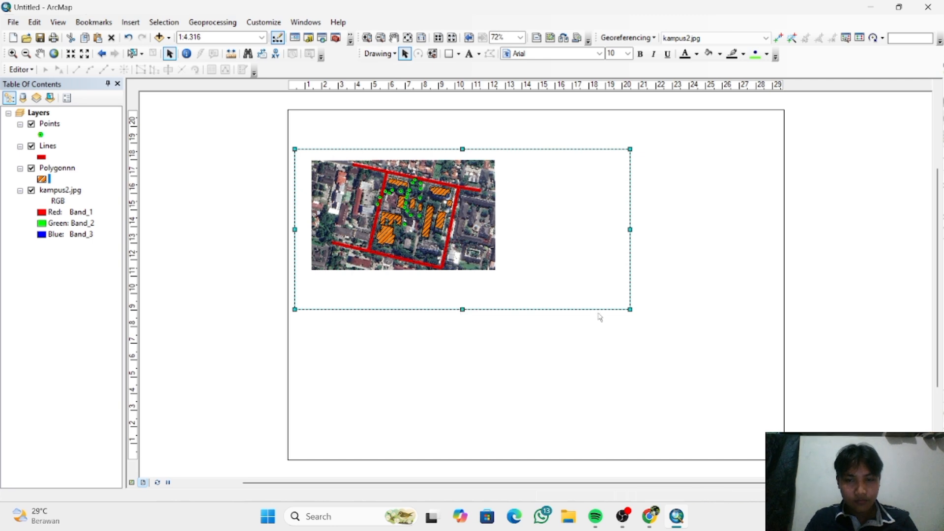
{"action": "left_click_drag", "start_coordinate": [630, 310], "coordinate": [510, 282]}
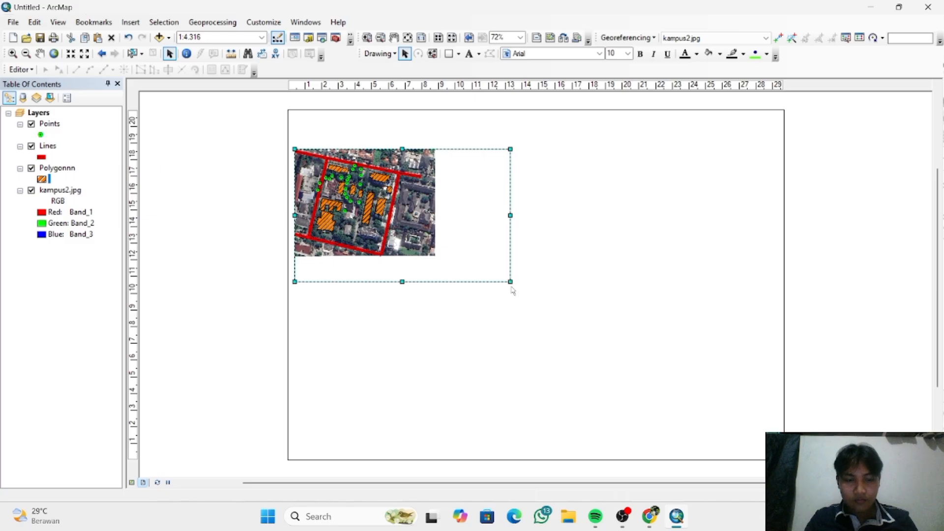
{"action": "key", "text": "ctrl+z"}
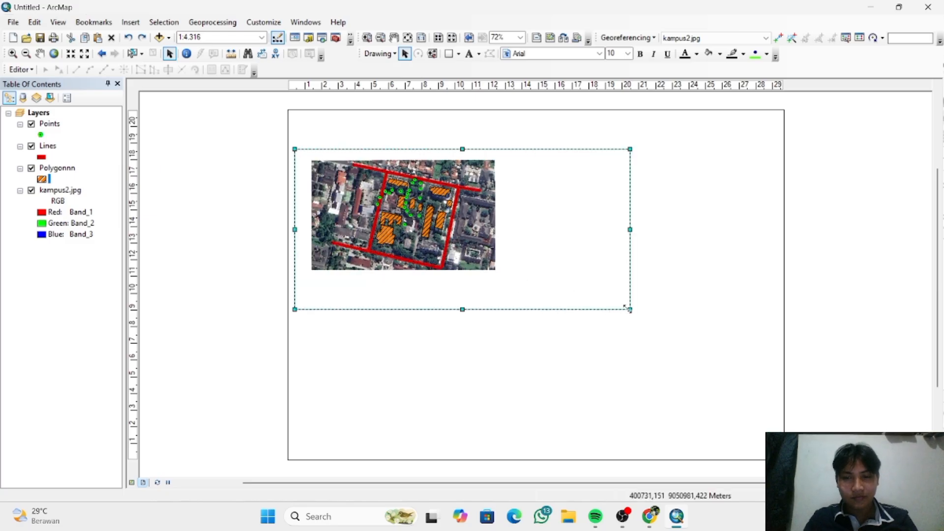
{"action": "left_click_drag", "start_coordinate": [631, 310], "coordinate": [582, 287]}
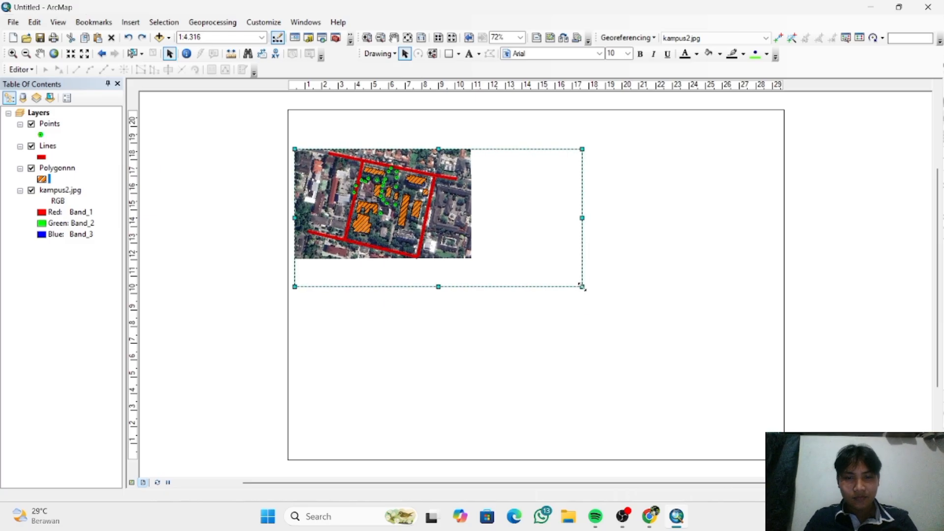
{"action": "left_click_drag", "start_coordinate": [466, 238], "coordinate": [482, 255]}
{"action": "key", "text": "ctrl+z"}
{"action": "key", "text": "ctrl+z"}
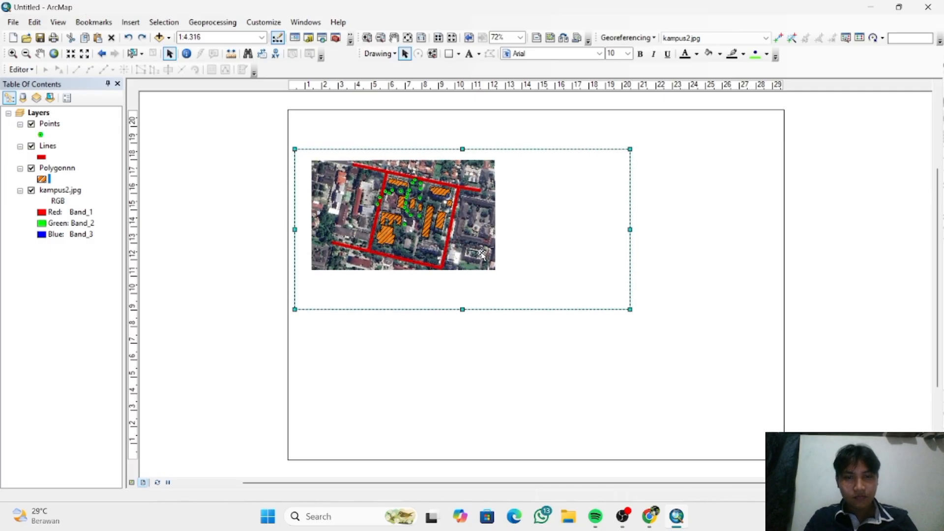
- Zoom the layout to the selected data frame, inspect the map up close, and deselect the frame
{"action": "right_click", "coordinate": [463, 188]}
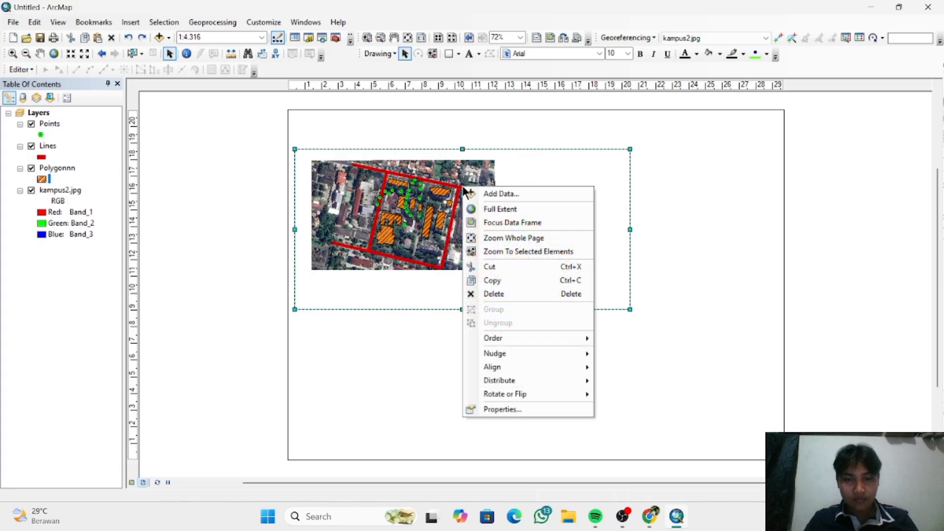
{"action": "left_click", "coordinate": [511, 253]}
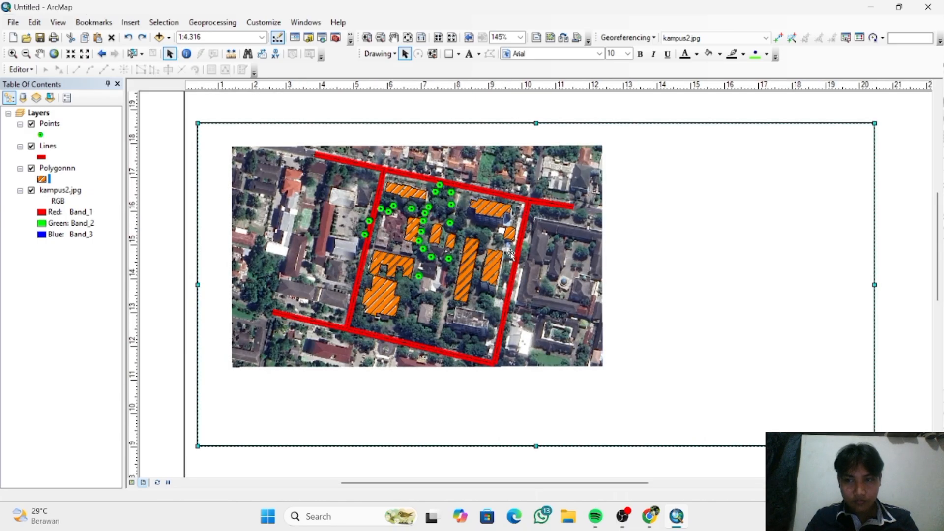
{"action": "scroll", "coordinate": [511, 253], "scroll_direction": "up", "scroll_amount": 1}
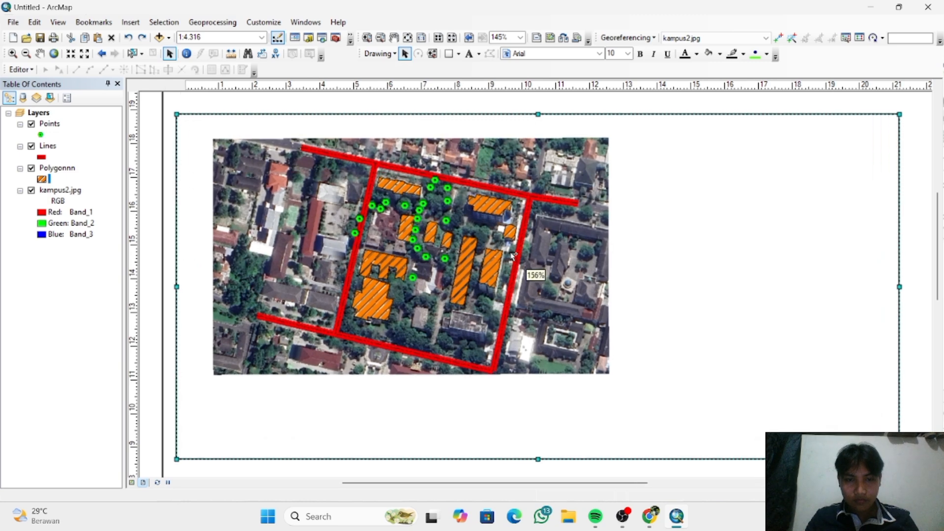
{"action": "scroll", "coordinate": [514, 254], "scroll_direction": "down", "scroll_amount": 1}
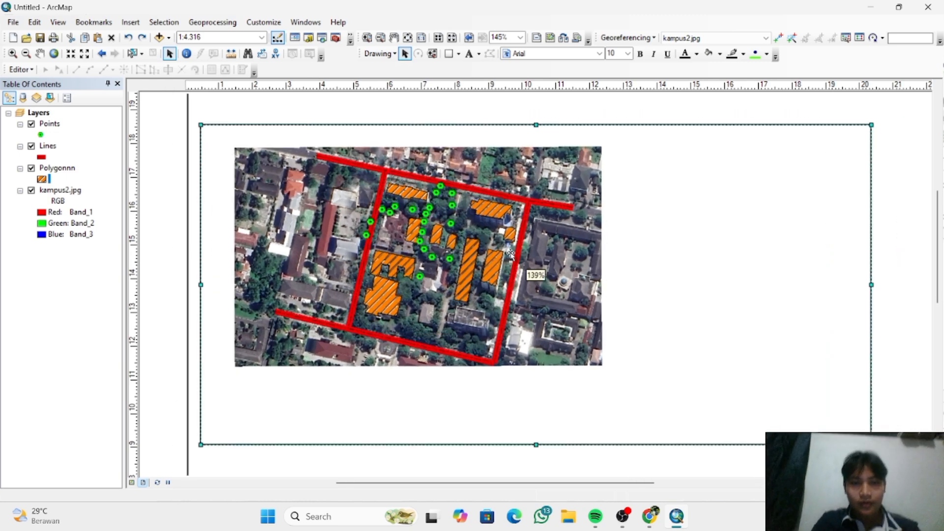
{"action": "right_click", "coordinate": [511, 252]}
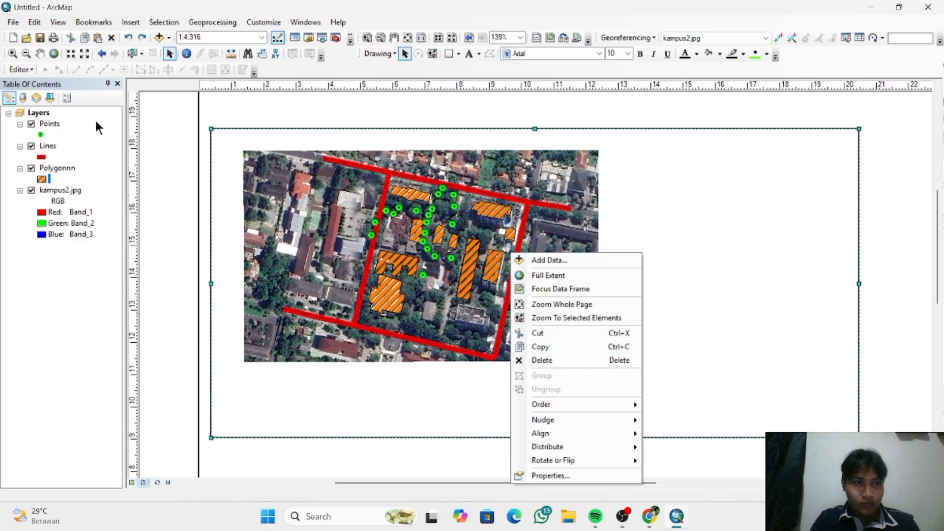
{"action": "left_click", "coordinate": [250, 222]}
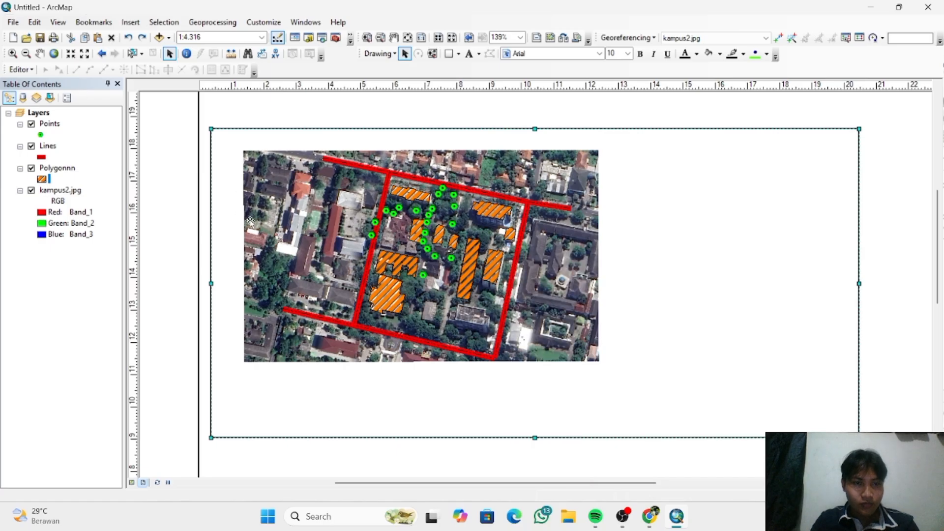
{"action": "left_click", "coordinate": [240, 101]}
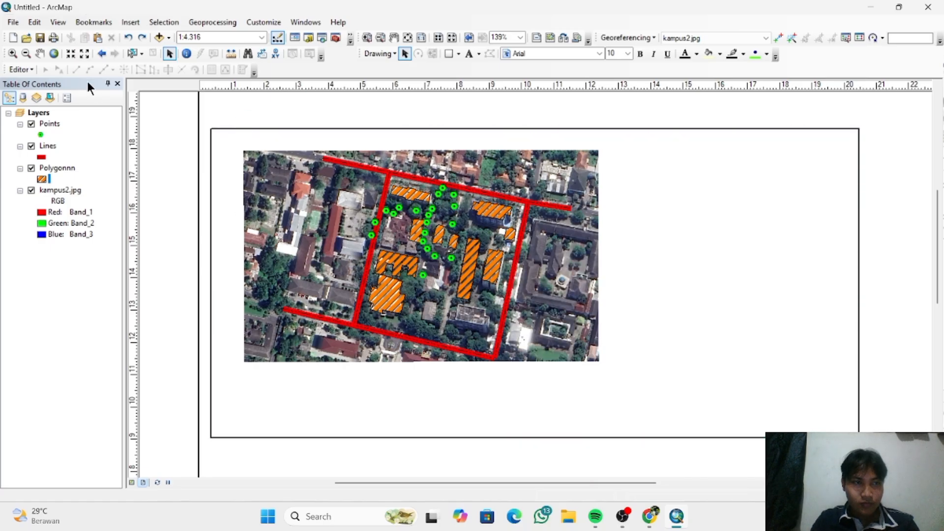
- Check the paper and map page sizes in Page and Print Setup and accept the existing settings
{"action": "left_click", "coordinate": [12, 22]}
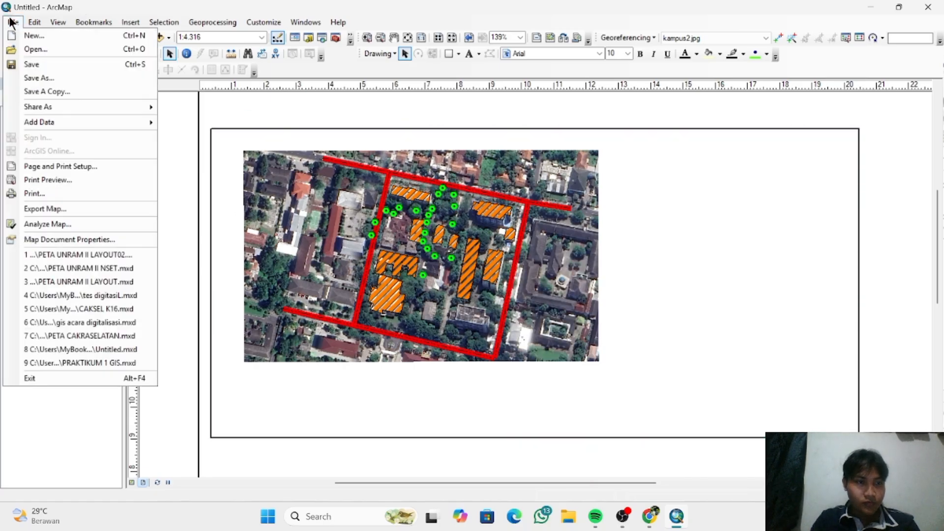
{"action": "left_click", "coordinate": [97, 167]}
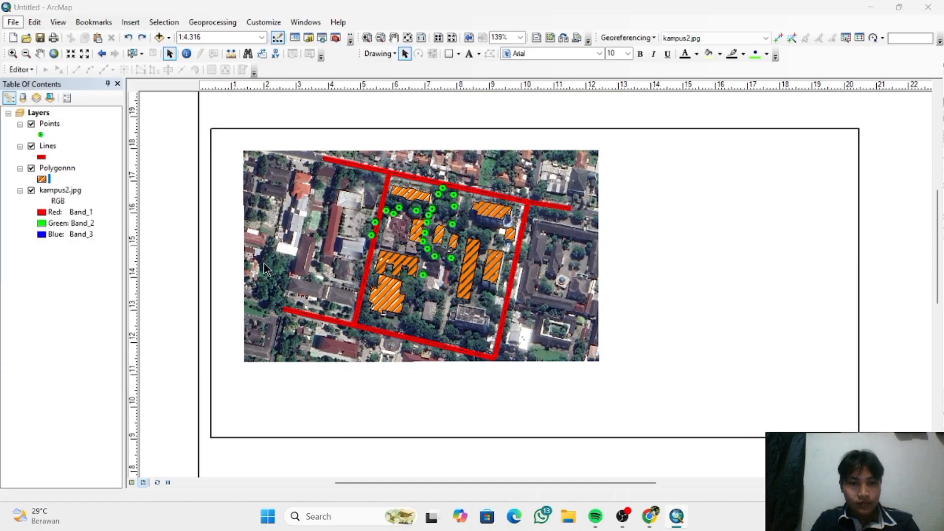
{"action": "left_click", "coordinate": [400, 321]}
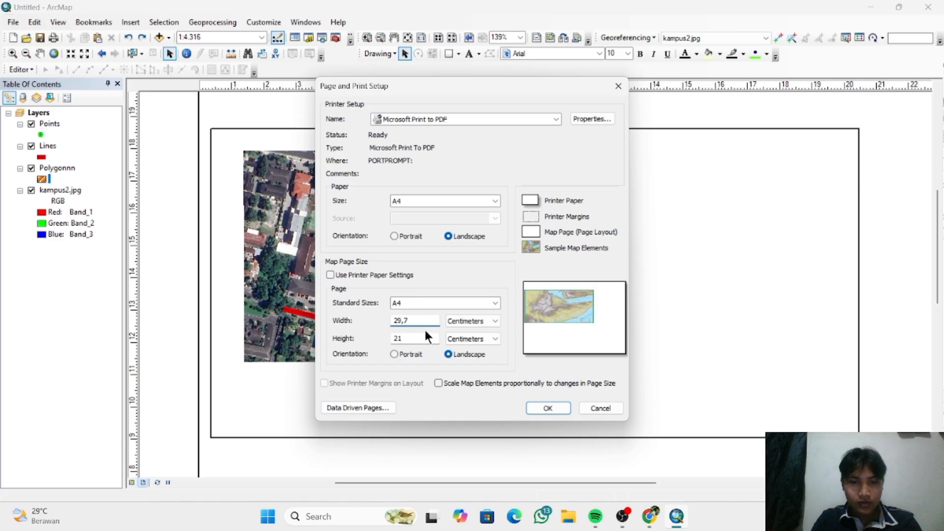
{"action": "left_click", "coordinate": [544, 408]}
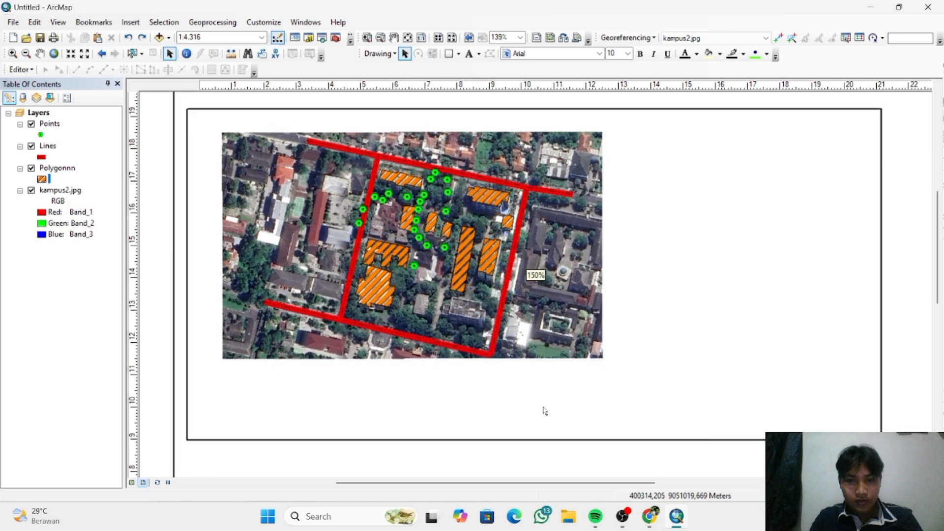
{"action": "scroll", "coordinate": [546, 412], "scroll_direction": "up", "scroll_amount": 1}
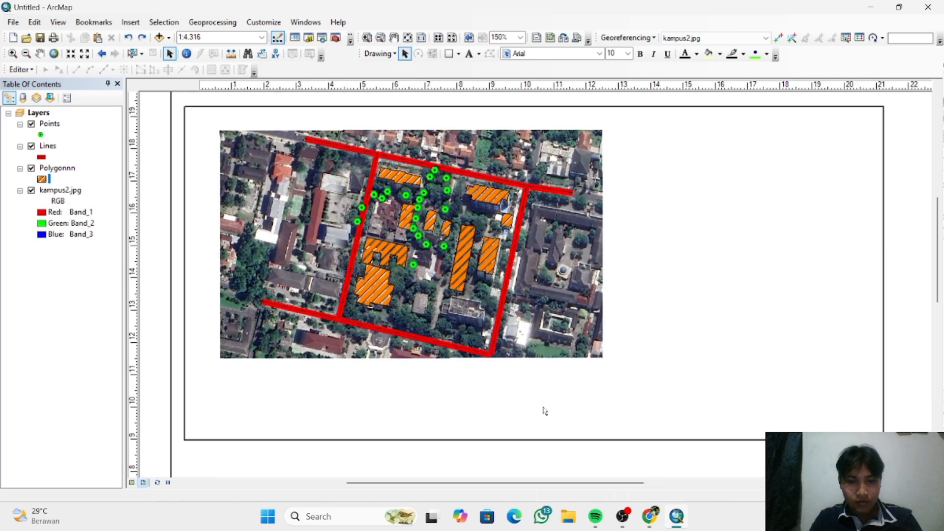
{"action": "scroll", "coordinate": [545, 411], "scroll_direction": "down", "scroll_amount": 2}
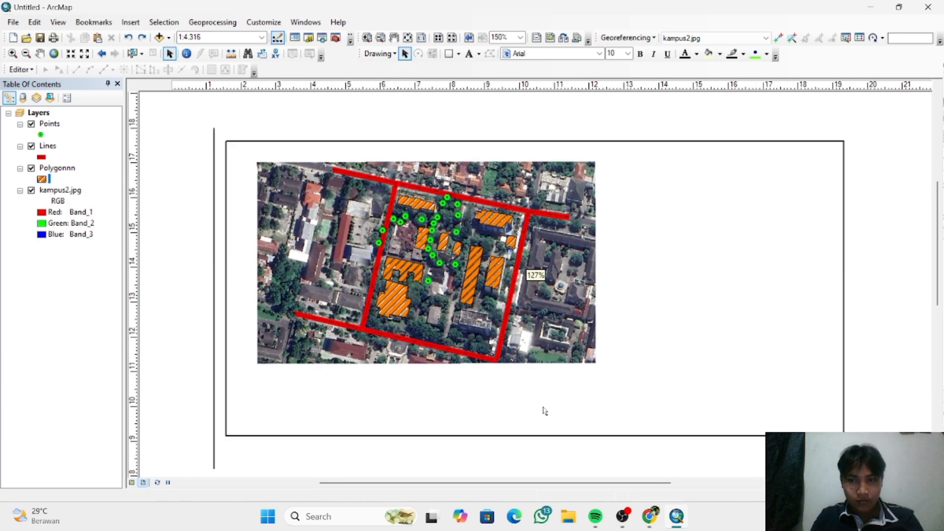
{"action": "scroll", "coordinate": [545, 411], "scroll_direction": "down", "scroll_amount": 4}
{"action": "scroll", "coordinate": [545, 411], "scroll_direction": "down", "scroll_amount": 3}
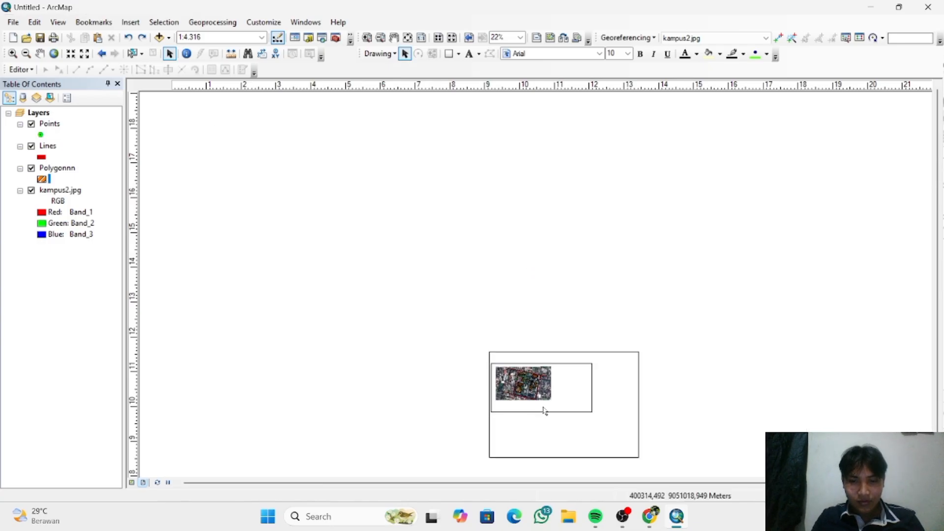
{"action": "scroll", "coordinate": [545, 411], "scroll_direction": "up", "scroll_amount": 3}
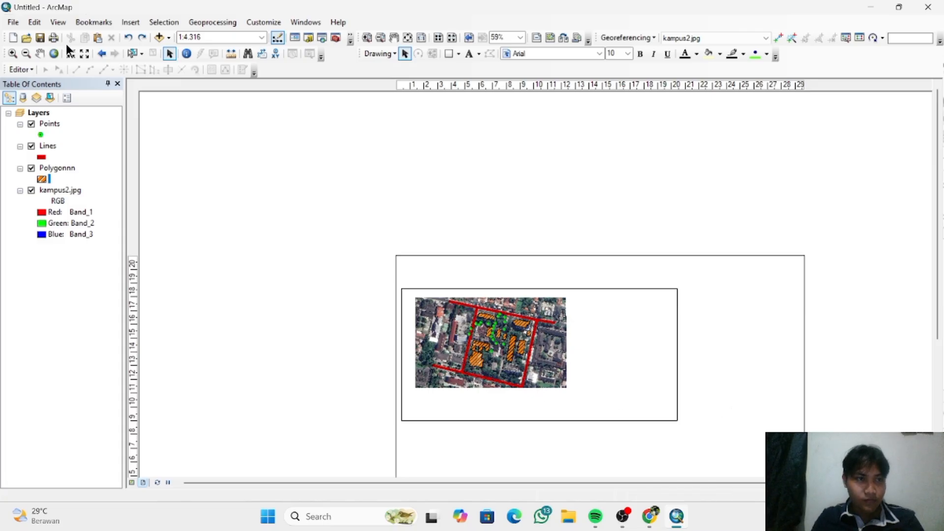
- Pan the campus map inside its data frame until the whole kampus2.jpg image lies within the frame
{"action": "left_click", "coordinate": [40, 53]}
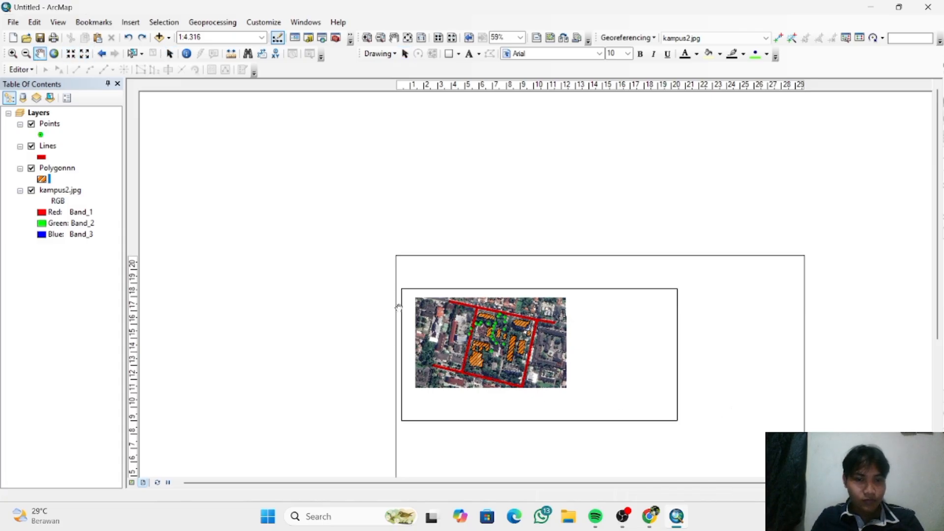
{"action": "left_click_drag", "start_coordinate": [570, 412], "coordinate": [606, 421]}
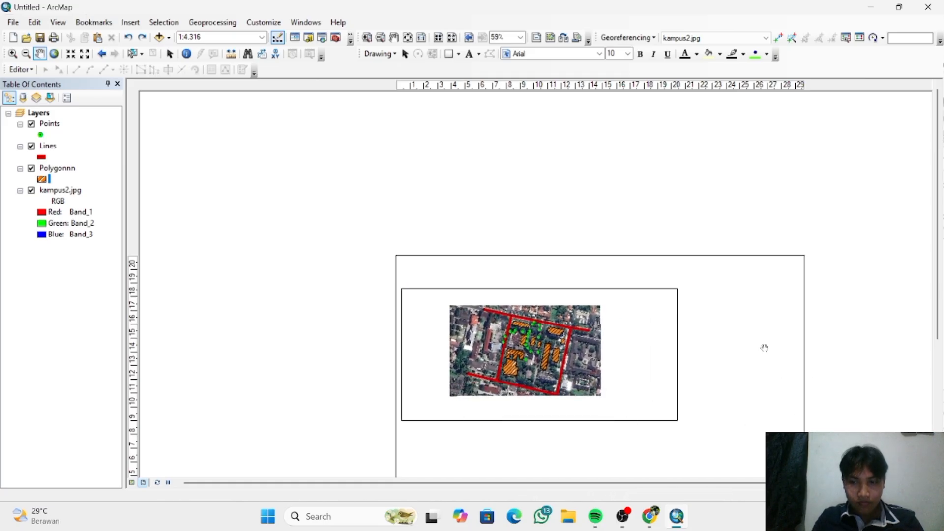
{"action": "scroll", "coordinate": [809, 384], "scroll_direction": "down", "scroll_amount": 1}
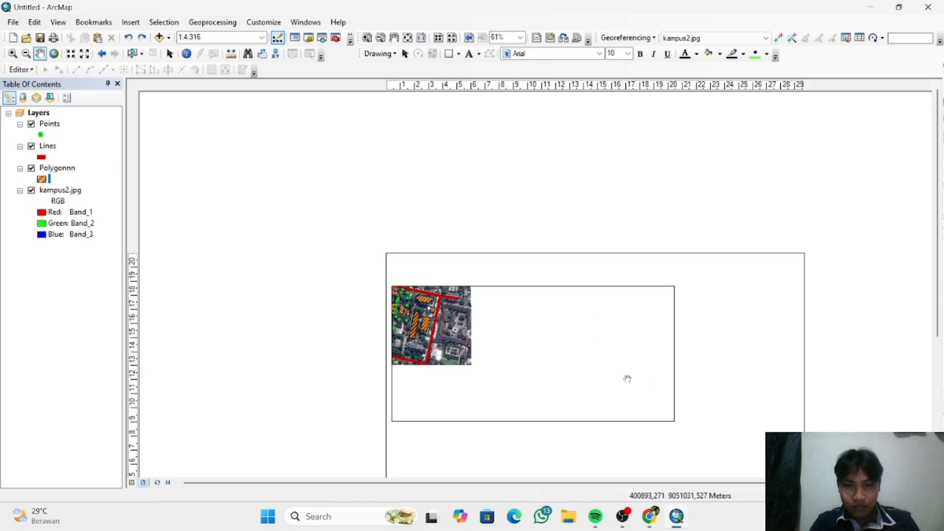
{"action": "left_click_drag", "start_coordinate": [435, 330], "coordinate": [550, 362]}
{"action": "left_click_drag", "start_coordinate": [652, 376], "coordinate": [531, 353]}
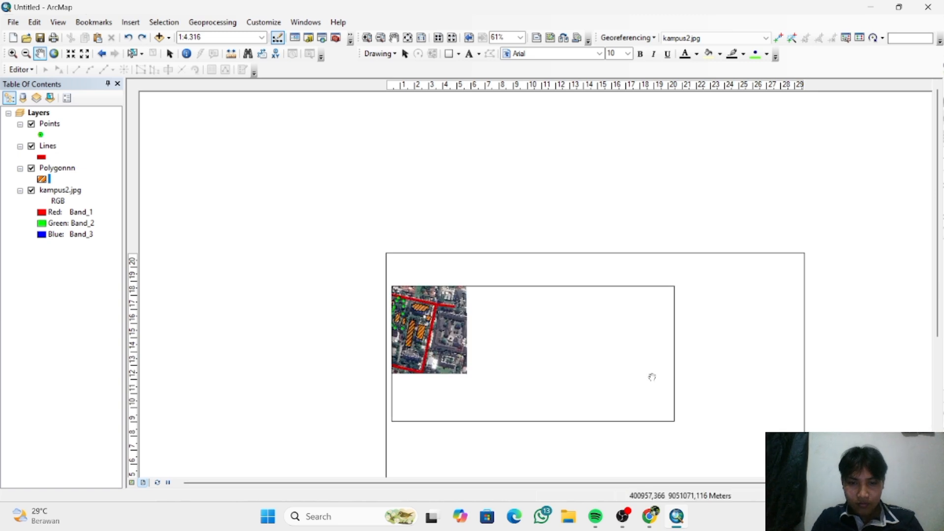
{"action": "left_click_drag", "start_coordinate": [414, 352], "coordinate": [521, 387]}
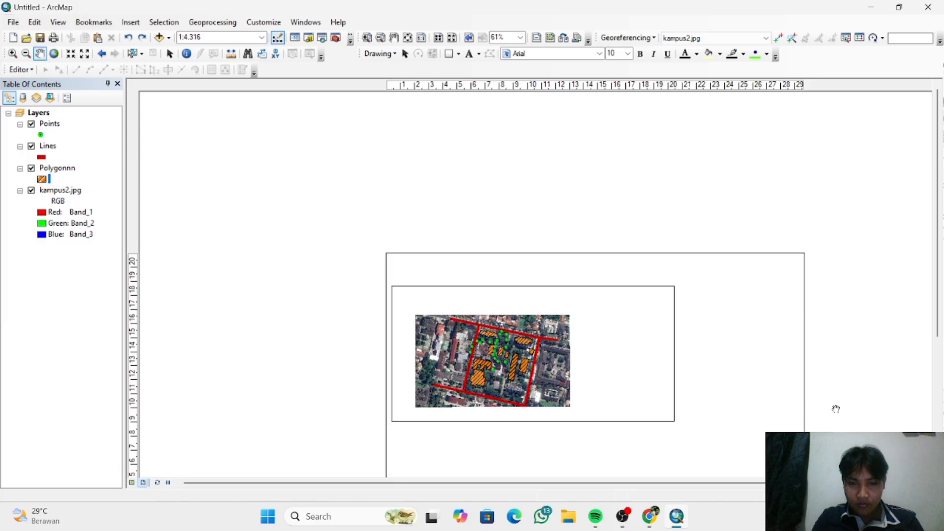
- Move the campus map toward the upper-left part of its data frame and fit the whole page in view
{"action": "scroll", "coordinate": [833, 360], "scroll_direction": "down", "scroll_amount": 1}
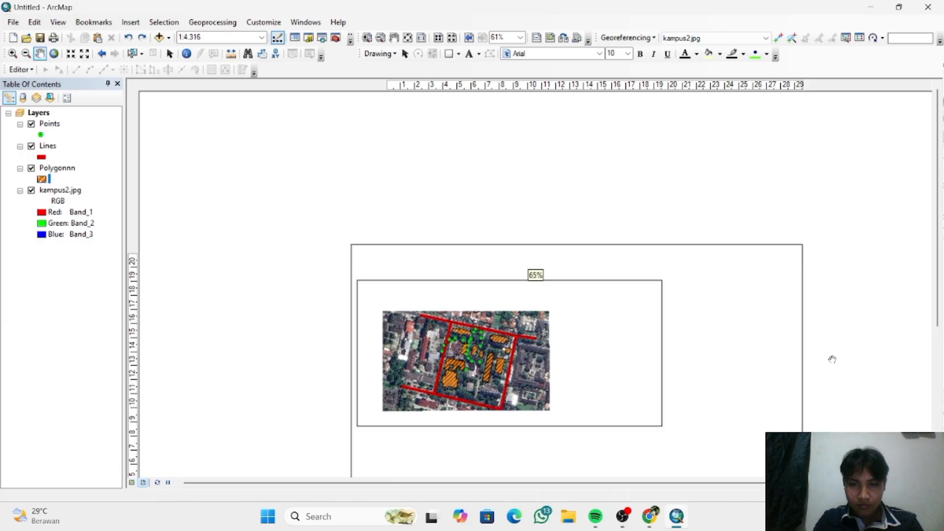
{"action": "scroll", "coordinate": [832, 359], "scroll_direction": "up", "scroll_amount": 2}
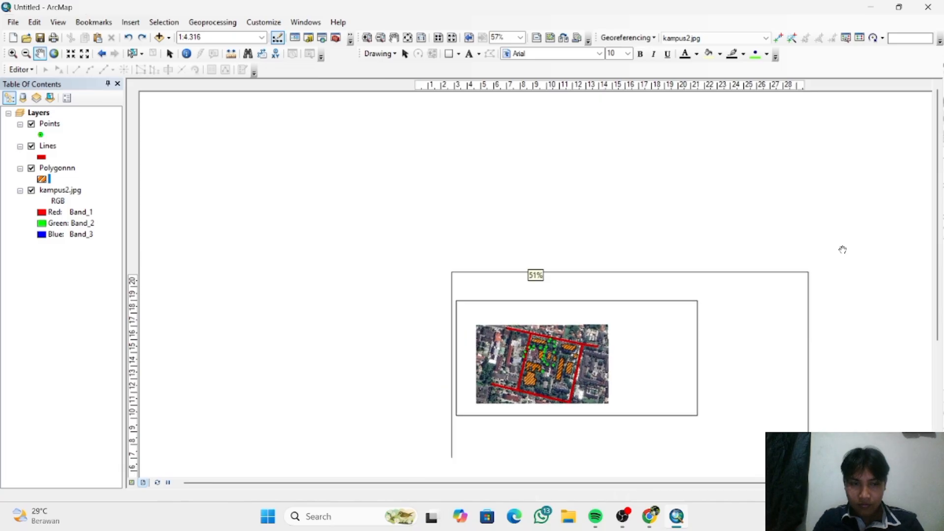
{"action": "scroll", "coordinate": [671, 466], "scroll_direction": "up", "scroll_amount": 1}
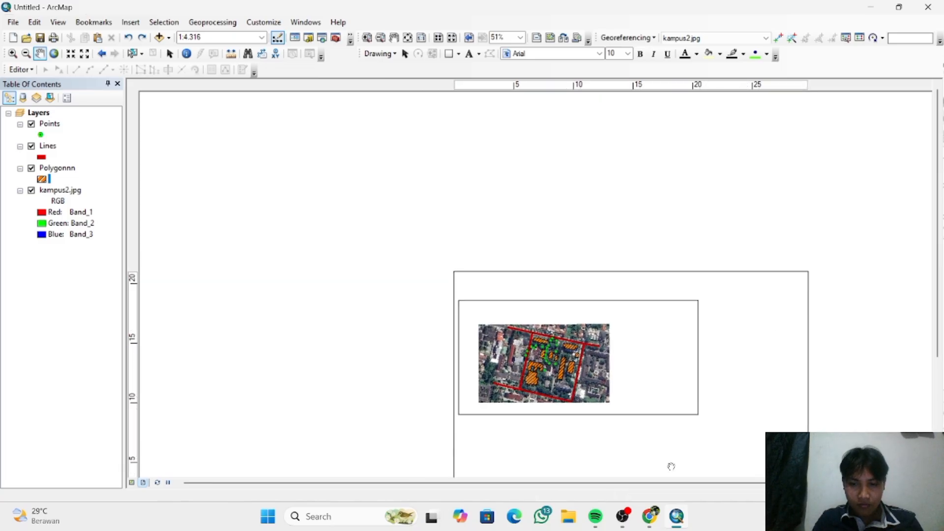
{"action": "scroll", "coordinate": [671, 466], "scroll_direction": "down", "scroll_amount": 1}
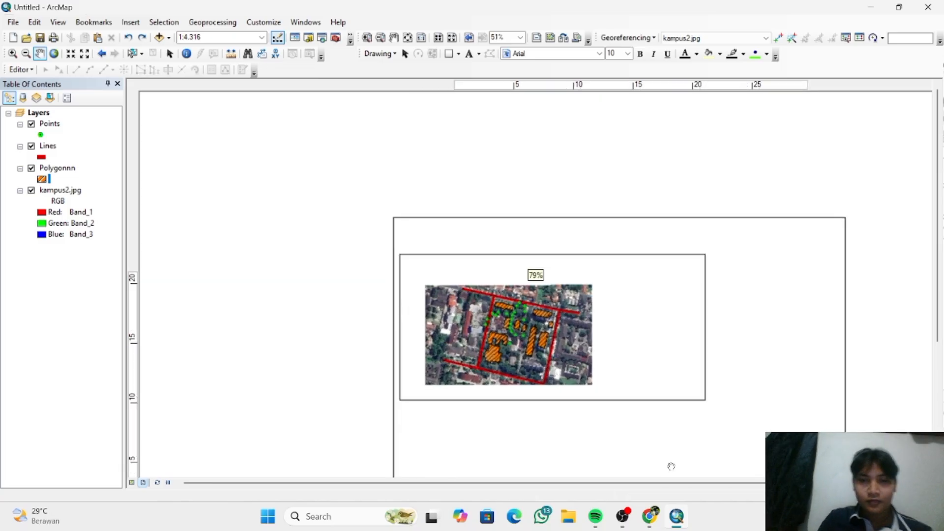
{"action": "scroll", "coordinate": [671, 466], "scroll_direction": "down", "scroll_amount": 1}
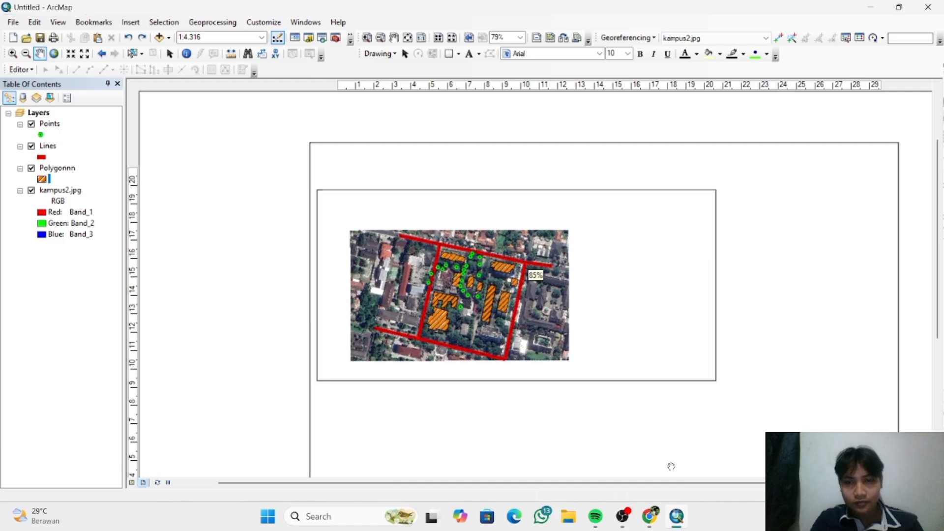
{"action": "scroll", "coordinate": [671, 466], "scroll_direction": "down", "scroll_amount": 1}
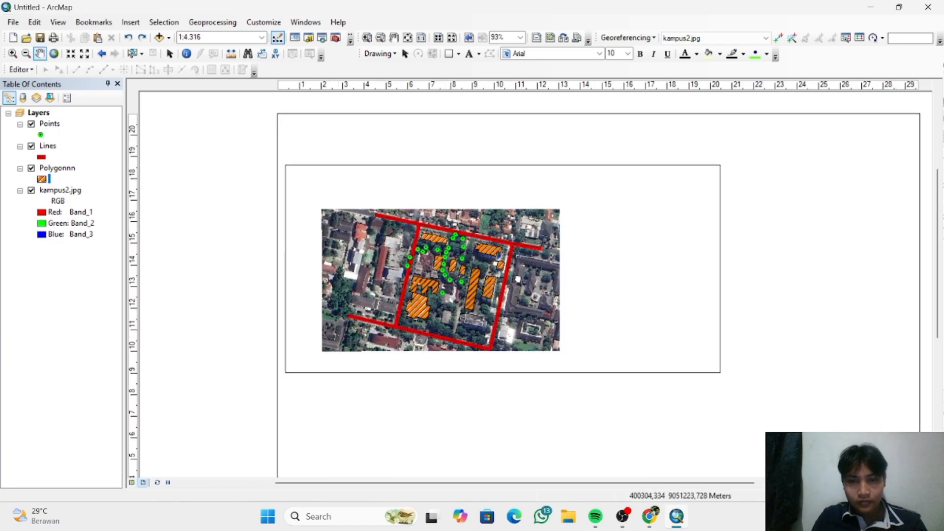
{"action": "left_click_drag", "start_coordinate": [533, 290], "coordinate": [519, 280]}
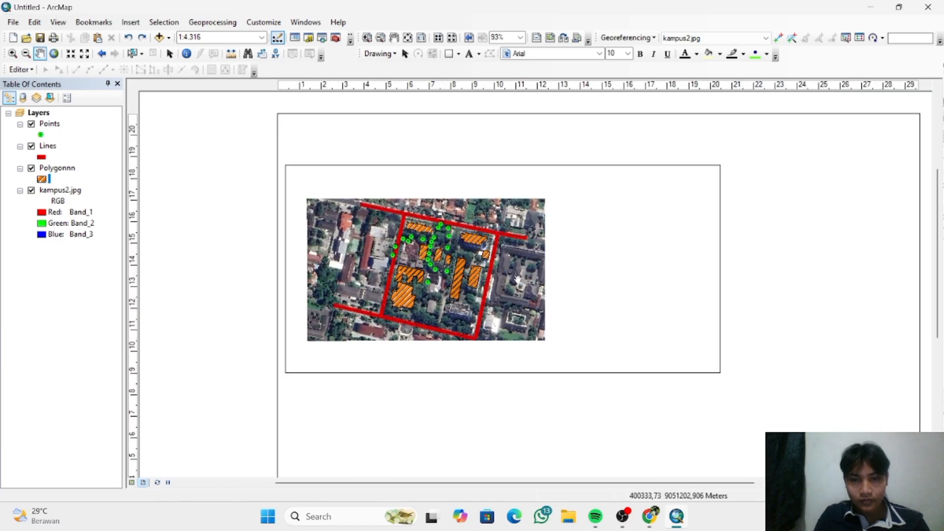
{"action": "left_click", "coordinate": [703, 191]}
{"action": "left_click_drag", "start_coordinate": [303, 314], "coordinate": [499, 235]}
{"action": "right_click", "coordinate": [602, 237]}
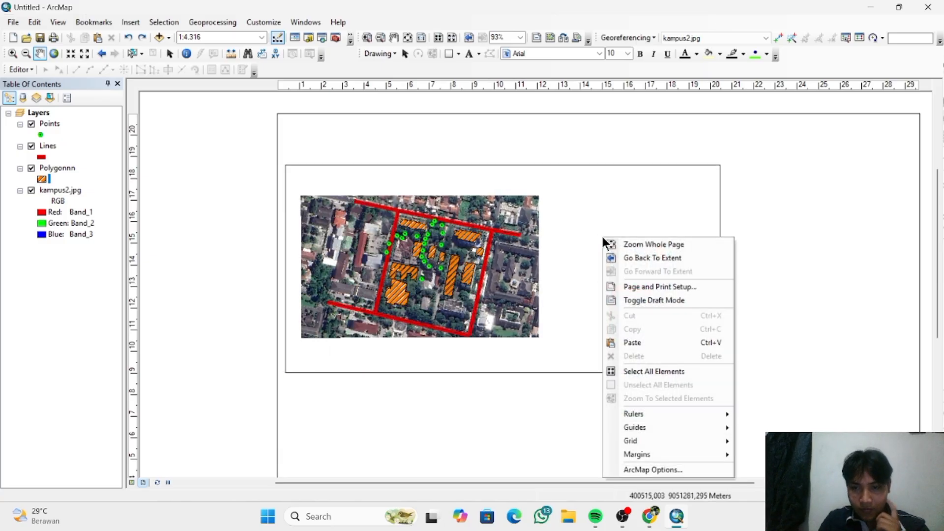
{"action": "left_click", "coordinate": [642, 243]}
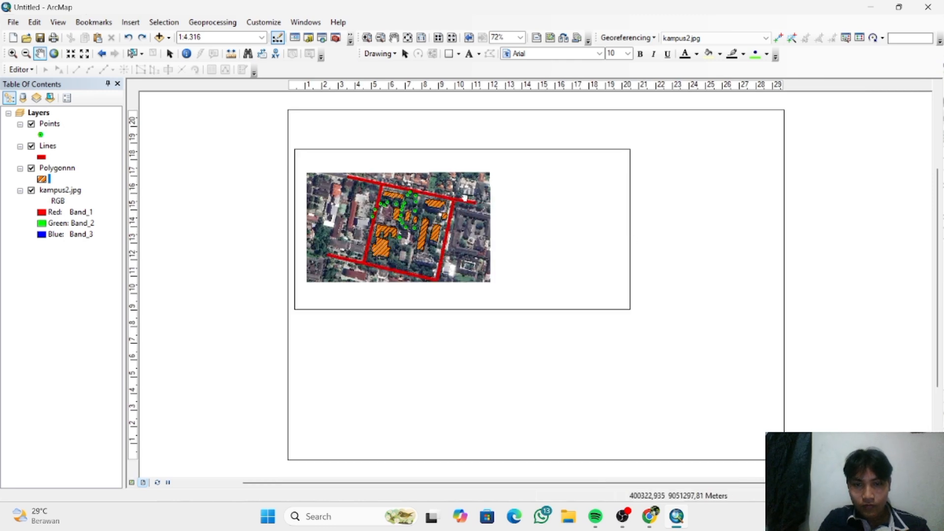
{"action": "left_click_drag", "start_coordinate": [465, 209], "coordinate": [468, 200]}
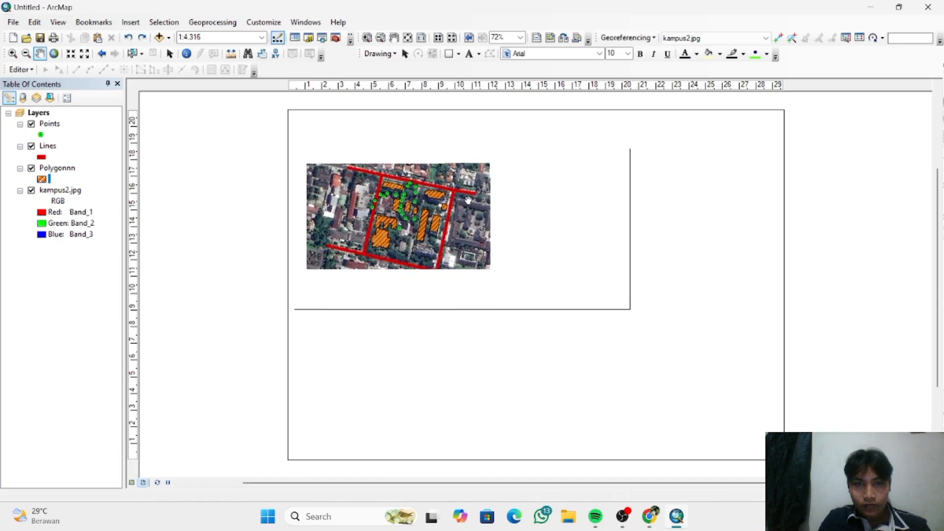
- Shrink the data frame to about 14 by 8.3 cm and pan the campus map to its center
{"action": "left_click", "coordinate": [404, 56]}
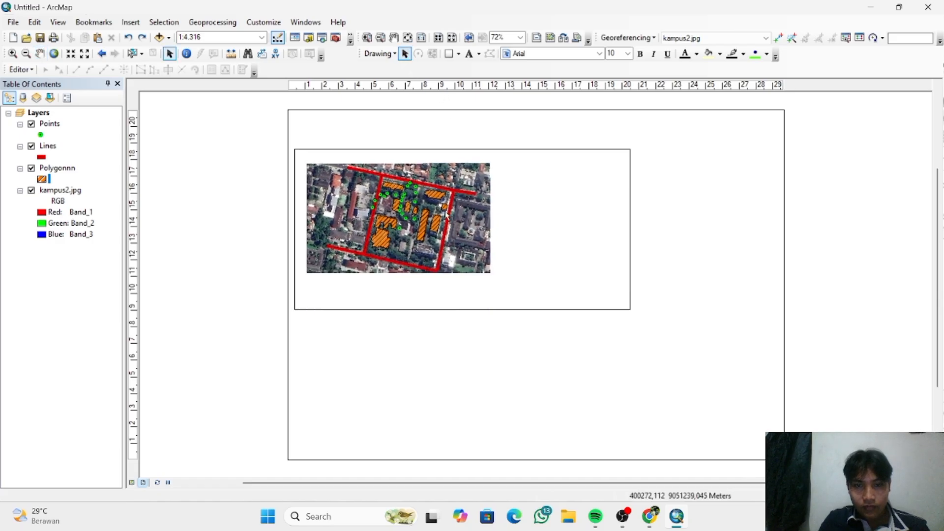
{"action": "left_click", "coordinate": [507, 244]}
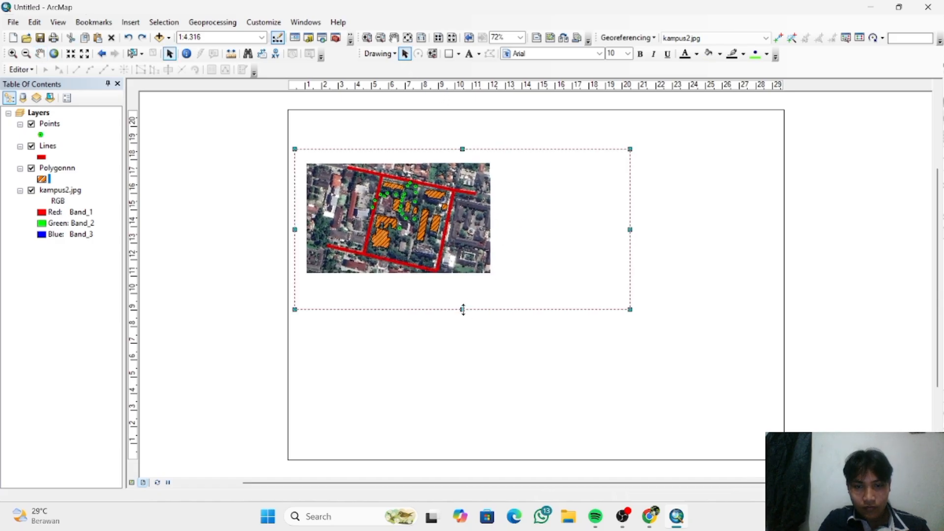
{"action": "left_click_drag", "start_coordinate": [463, 309], "coordinate": [467, 290]}
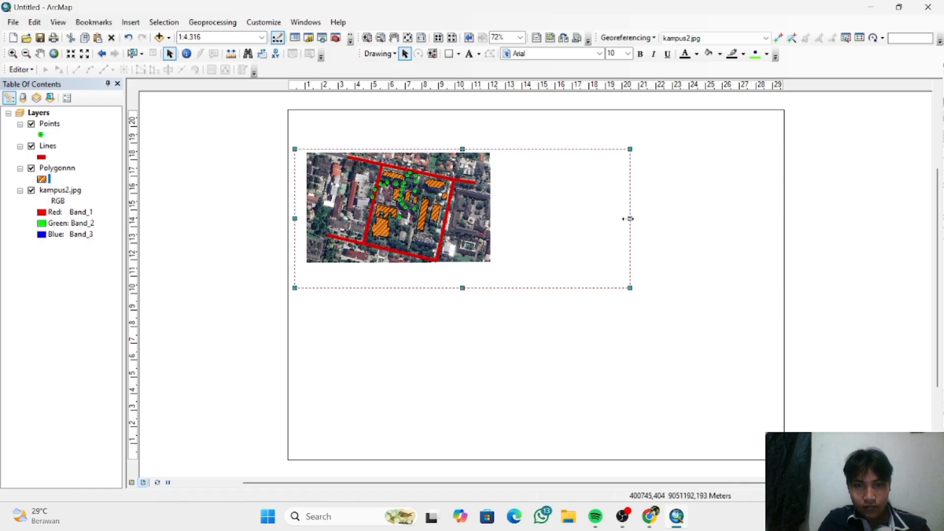
{"action": "left_click_drag", "start_coordinate": [630, 218], "coordinate": [532, 218]}
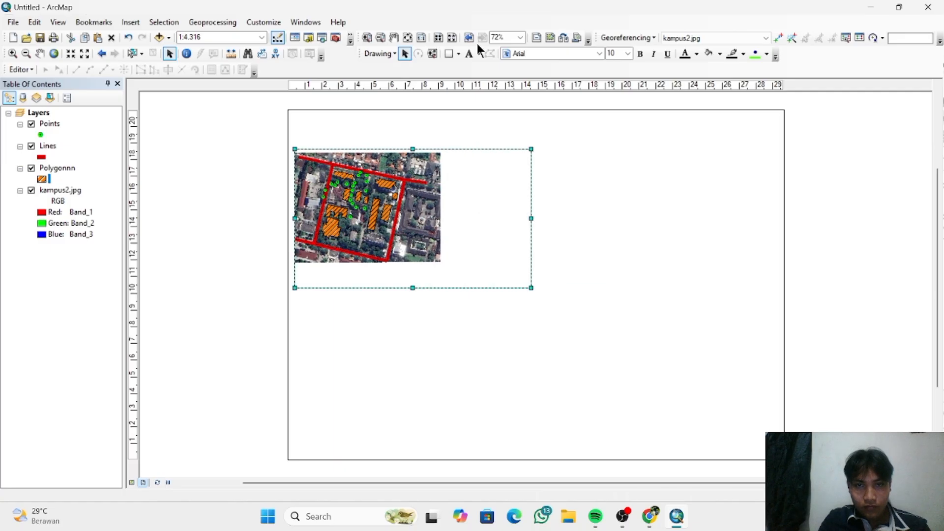
{"action": "left_click", "coordinate": [40, 54]}
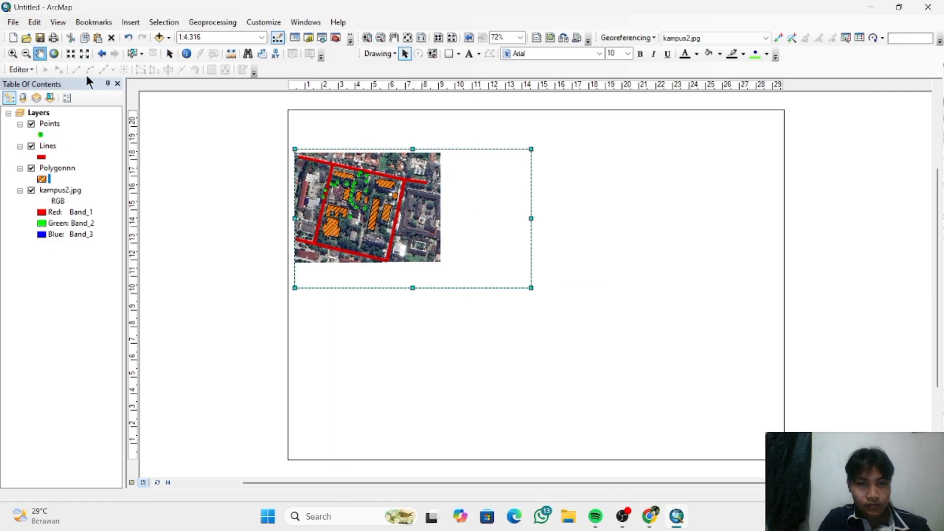
{"action": "left_click_drag", "start_coordinate": [409, 242], "coordinate": [468, 250]}
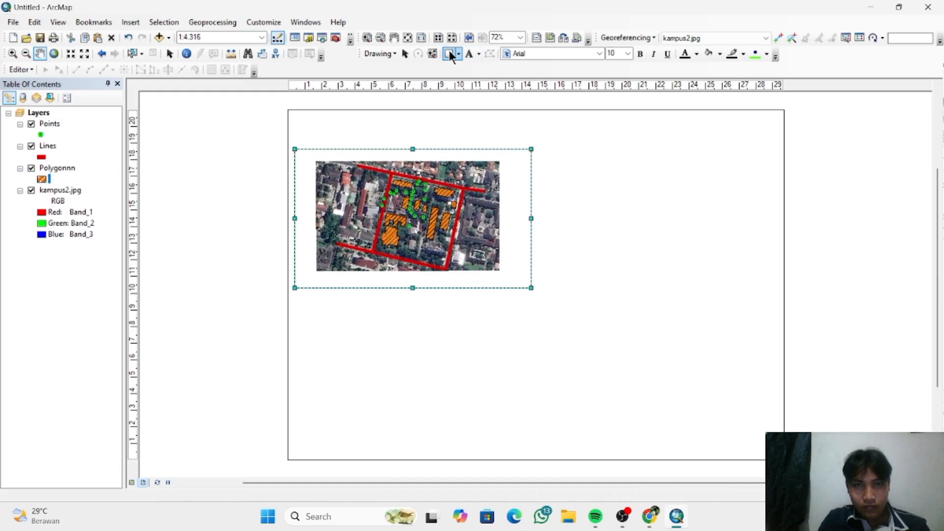
- Enlarge the data frame to about 22 by 11 cm and deselect it
{"action": "left_click", "coordinate": [411, 58]}
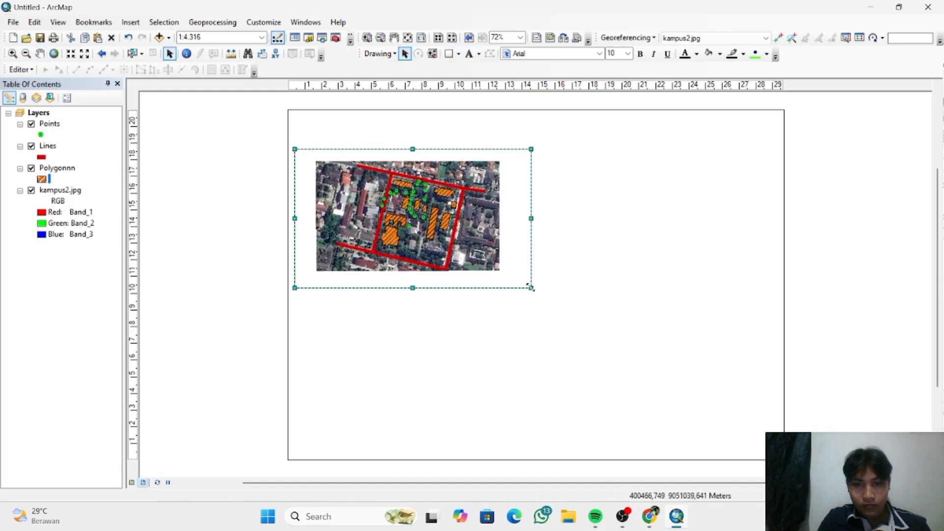
{"action": "left_click_drag", "start_coordinate": [531, 288], "coordinate": [669, 421]}
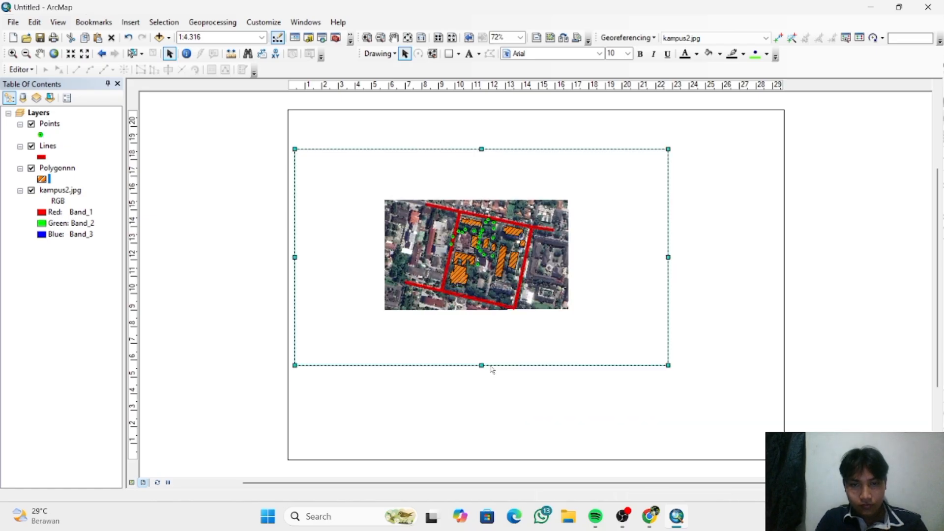
{"action": "left_click_drag", "start_coordinate": [481, 366], "coordinate": [484, 332]}
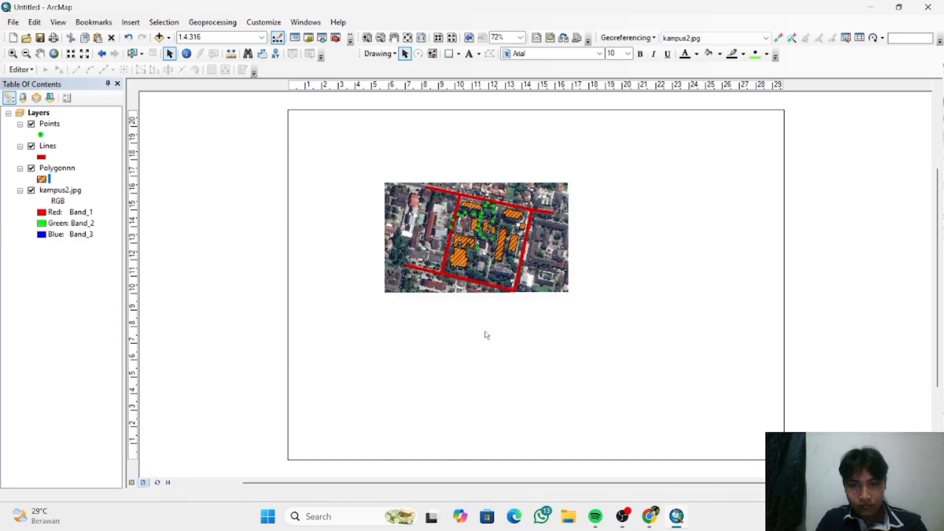
{"action": "left_click", "coordinate": [546, 404]}
- Reduce the data frame to about 12 by 7.5 cm so it closely surrounds the image, and center the map inside it
{"action": "left_click", "coordinate": [498, 309]}
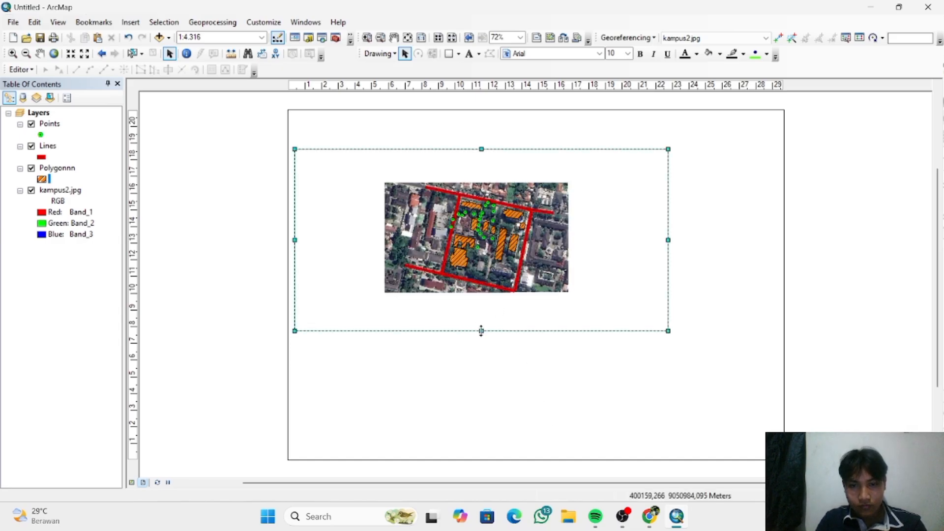
{"action": "left_click_drag", "start_coordinate": [481, 331], "coordinate": [484, 298]}
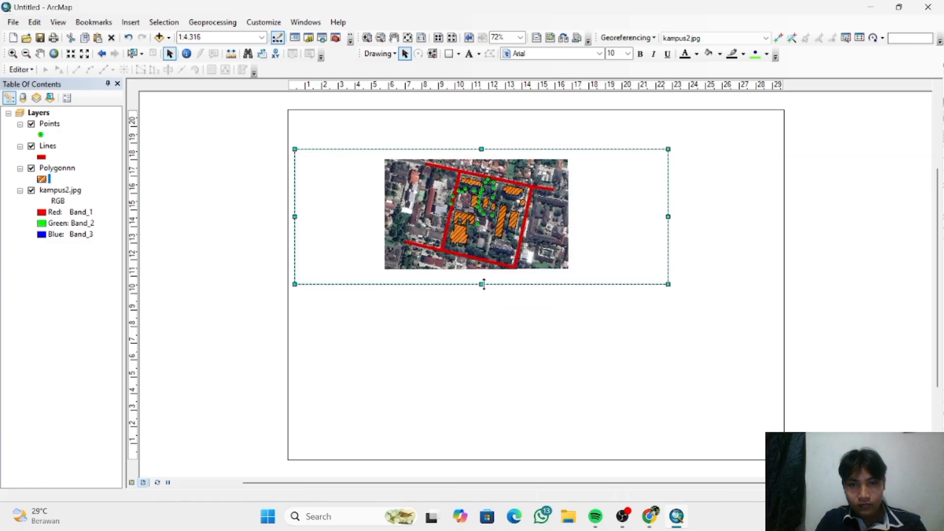
{"action": "left_click_drag", "start_coordinate": [482, 283], "coordinate": [482, 275]}
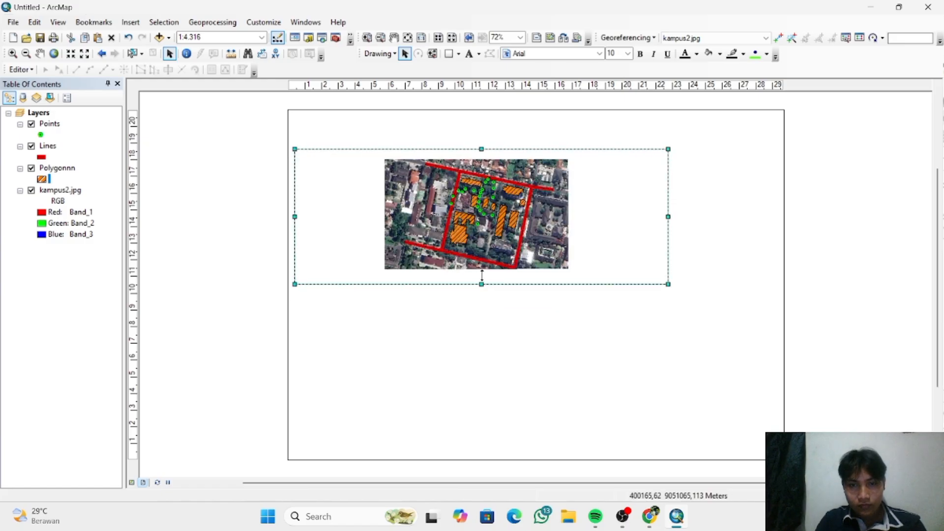
{"action": "left_click_drag", "start_coordinate": [668, 213], "coordinate": [495, 211]}
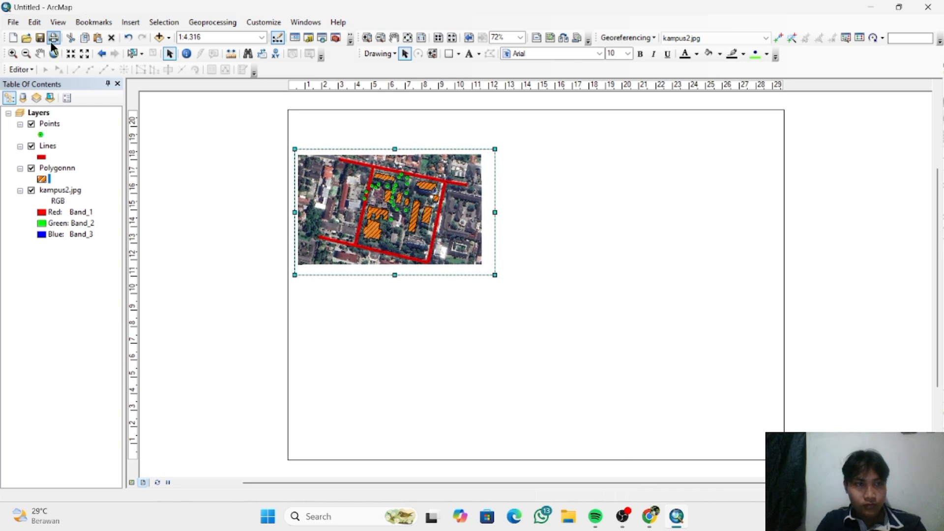
{"action": "left_click", "coordinate": [40, 54]}
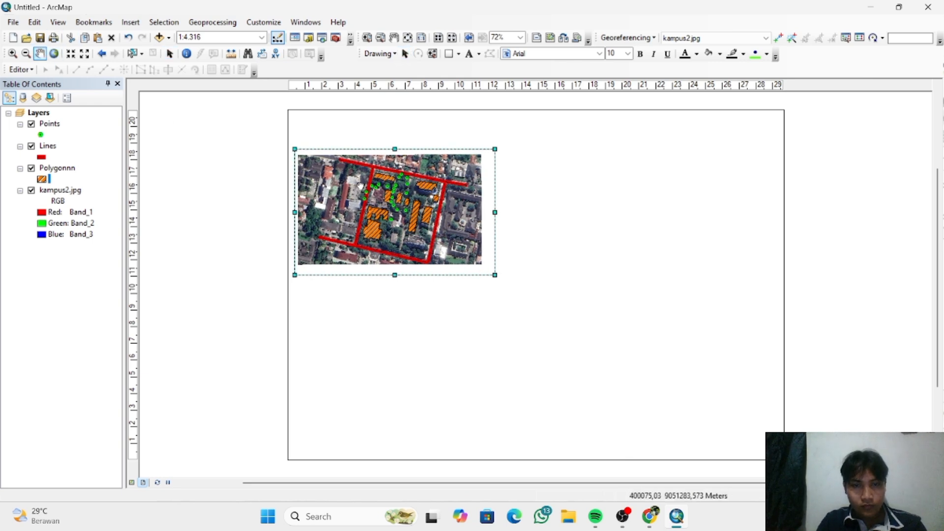
{"action": "left_click_drag", "start_coordinate": [361, 186], "coordinate": [364, 188]}
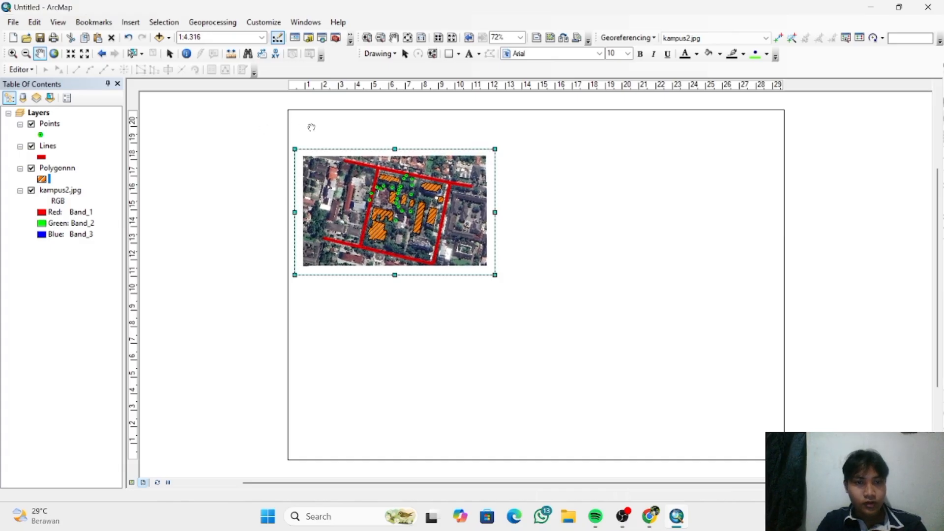
- Set the map page width to 20 cm in Page and Print Setup and apply it
{"action": "left_click", "coordinate": [13, 22]}
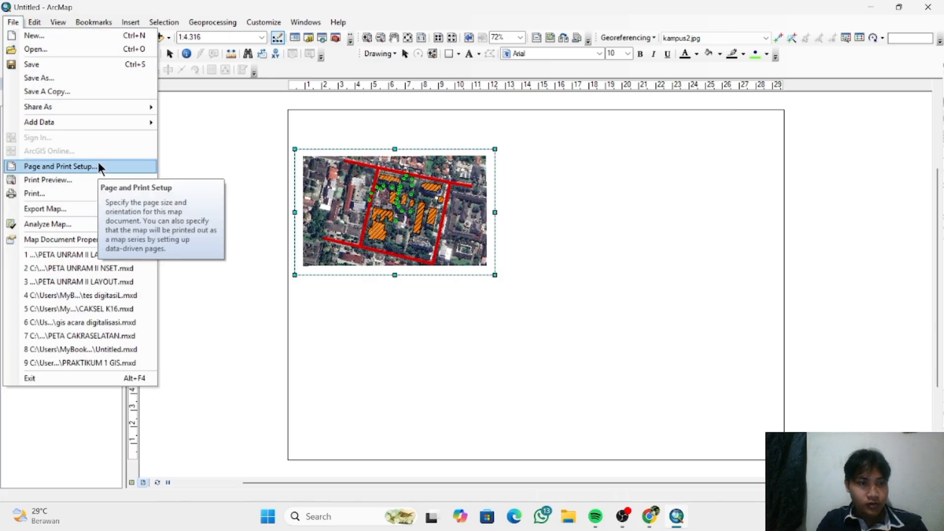
{"action": "left_click", "coordinate": [100, 167]}
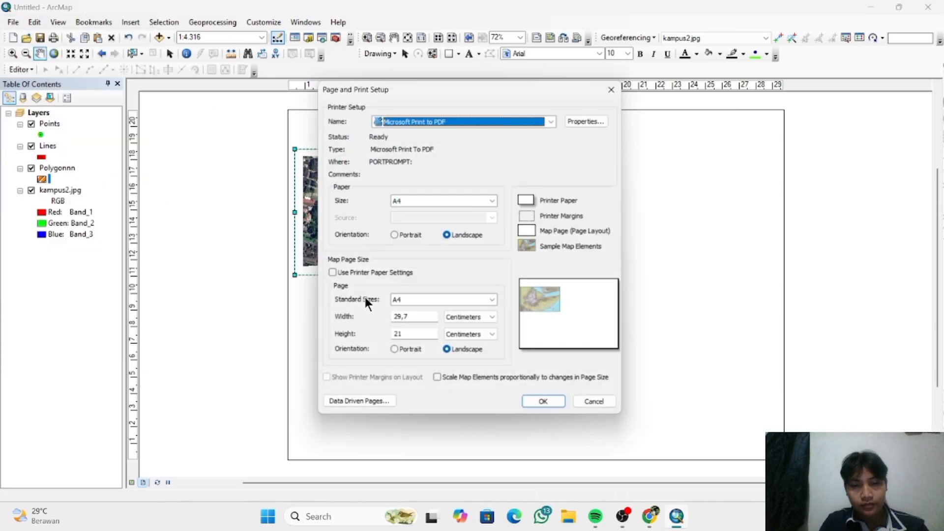
{"action": "left_click", "coordinate": [402, 320]}
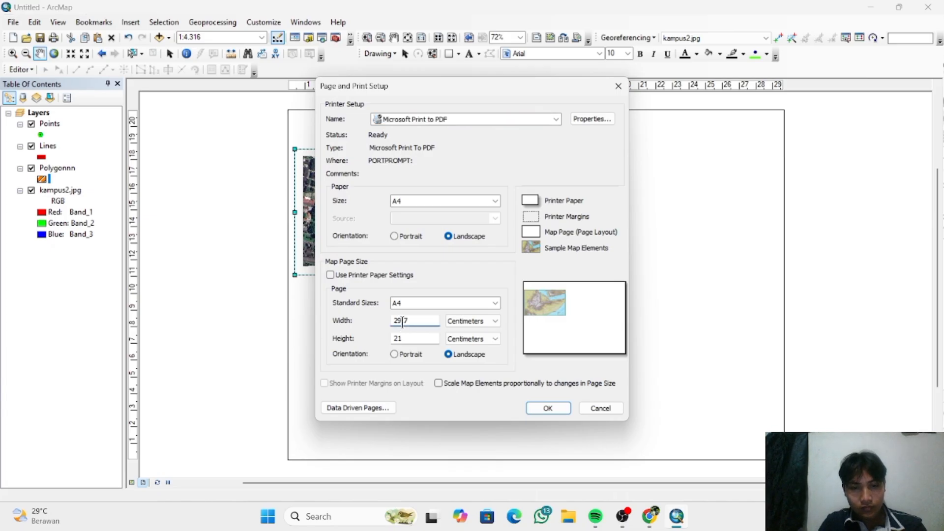
{"action": "key", "text": "BackSpace"}
{"action": "key", "text": "BackSpace"}
{"action": "key", "text": "BackSpace"}
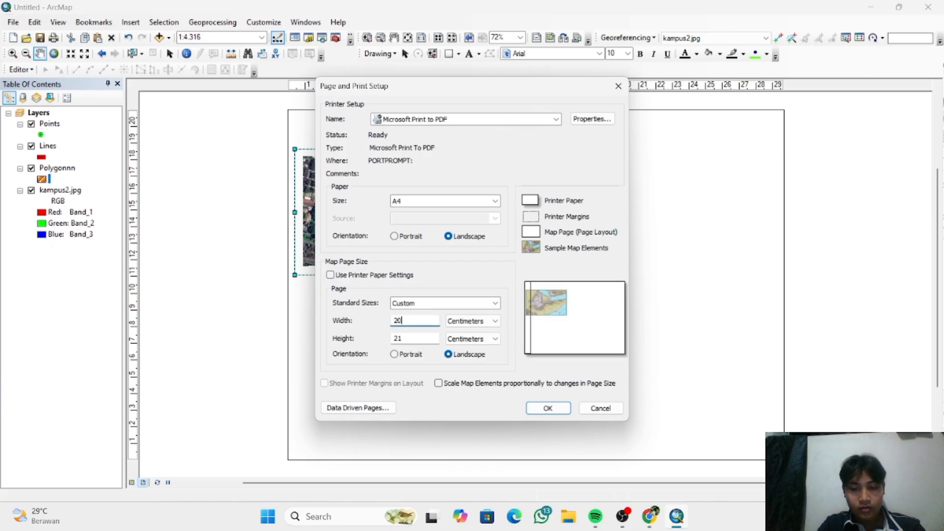
{"action": "type", "text": "0"}
{"action": "key", "text": "Return"}
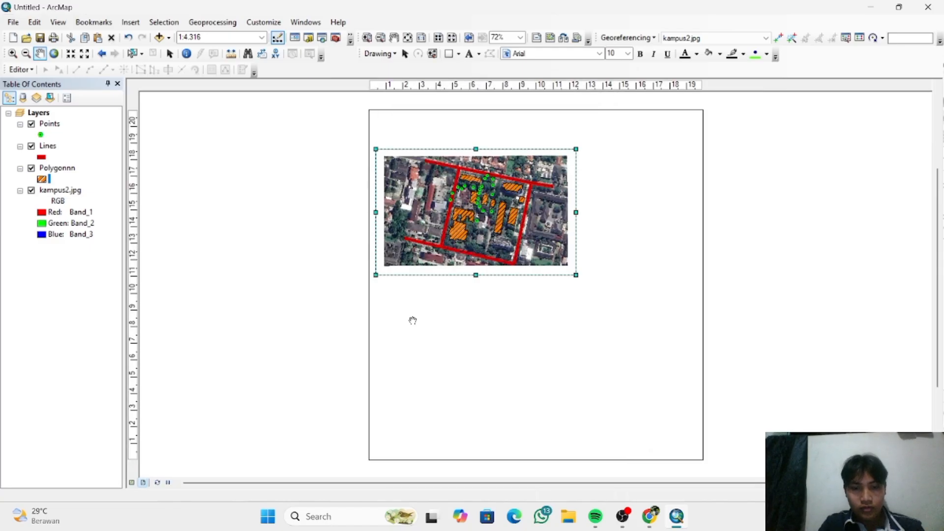
{"action": "key", "text": "ctrl+z"}
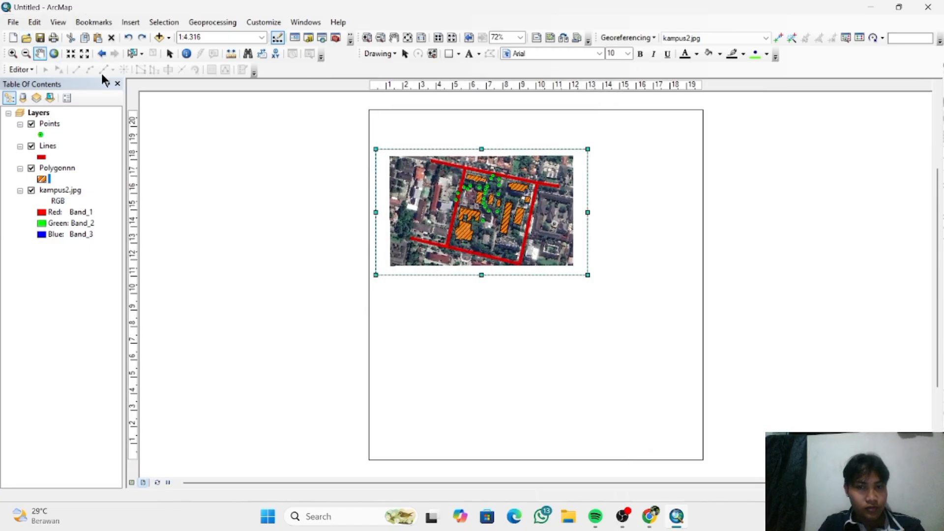
{"action": "left_click", "coordinate": [142, 41]}
{"action": "left_click", "coordinate": [13, 22]}
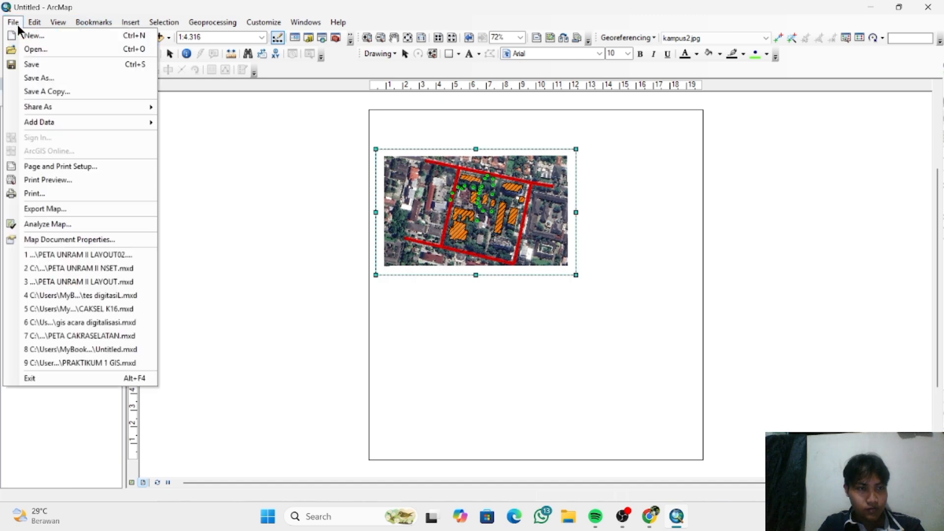
{"action": "key", "text": "Escape"}
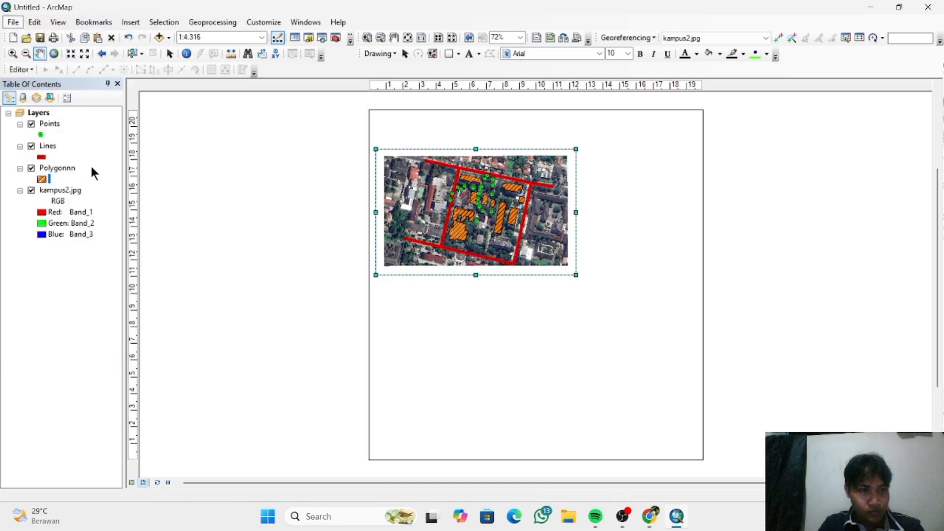
- Set the map page size to 29,7 cm wide and 17 cm high in Page and Print Setup and apply it
{"action": "double_click", "coordinate": [441, 341]}
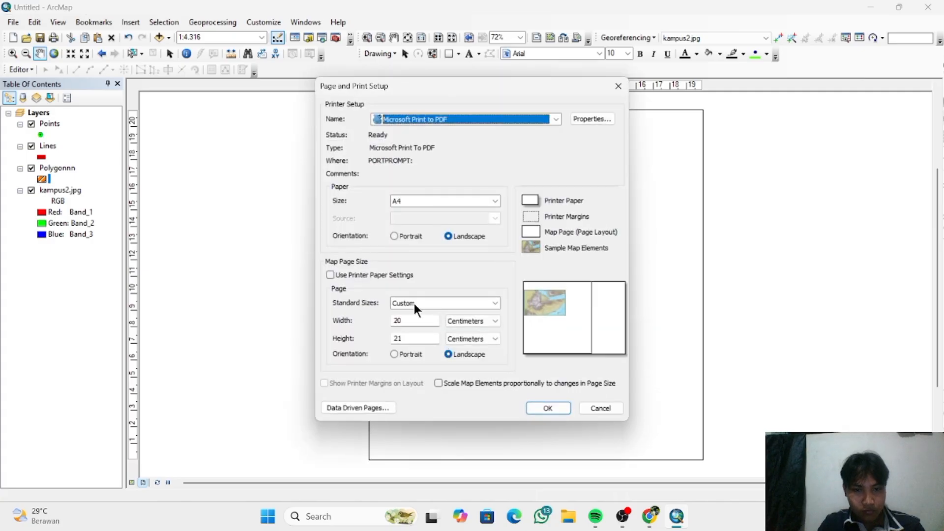
{"action": "left_click", "coordinate": [406, 320]}
{"action": "key", "text": "BackSpace"}
{"action": "type", "text": "9,"}
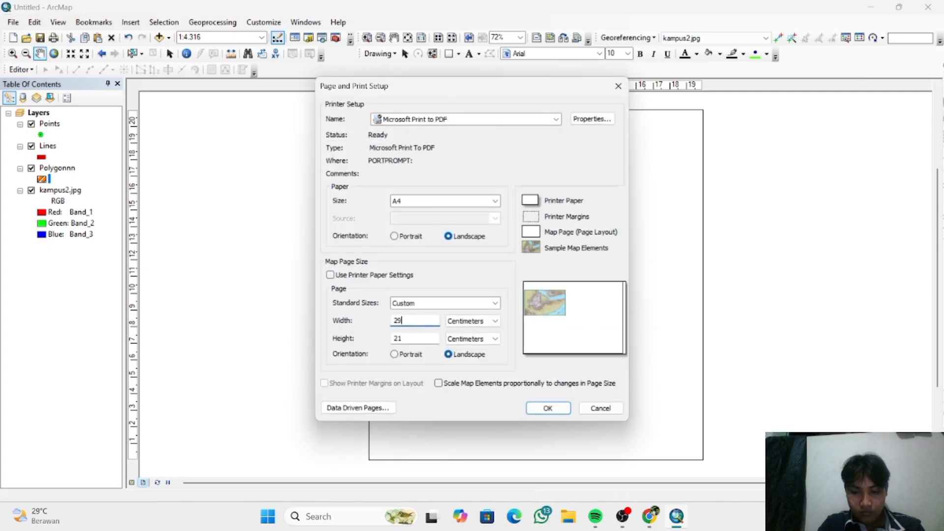
{"action": "type", "text": "7"}
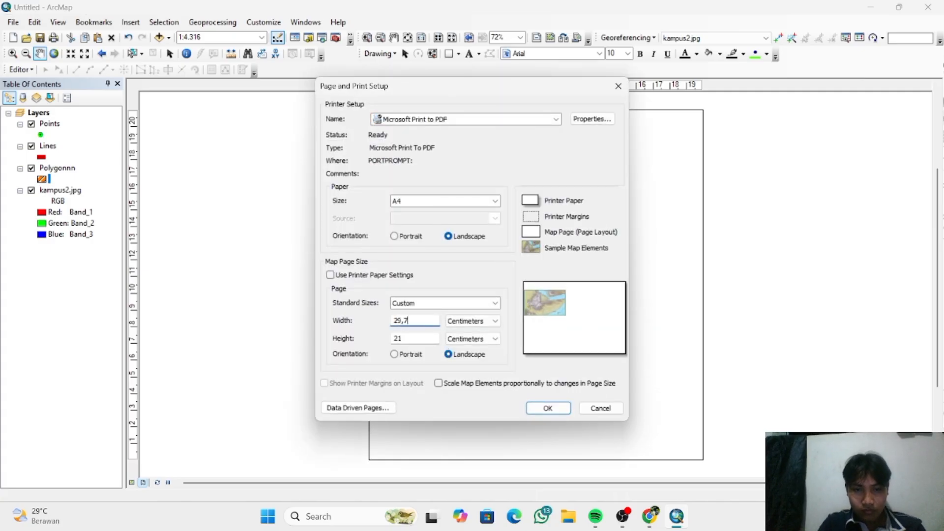
{"action": "left_click", "coordinate": [407, 339]}
{"action": "key", "text": "BackSpace"}
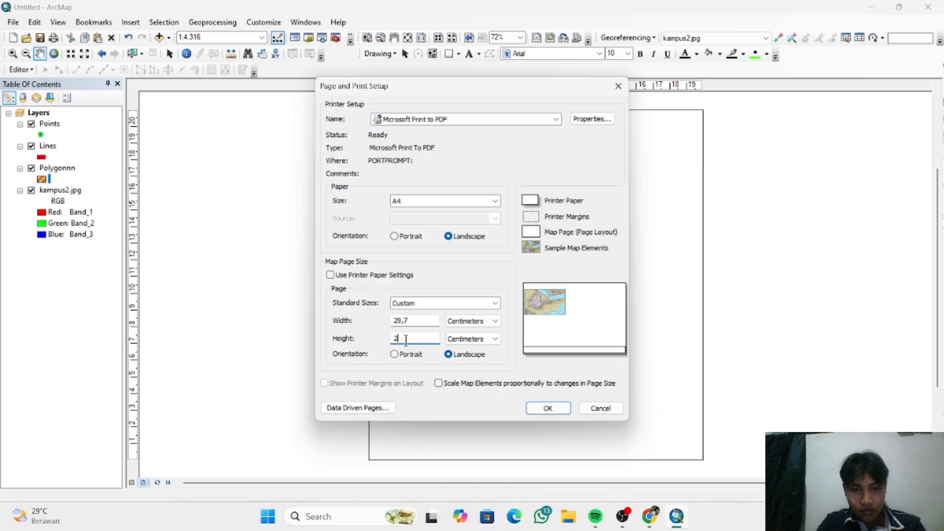
{"action": "key", "text": "BackSpace"}
{"action": "type", "text": "17"}
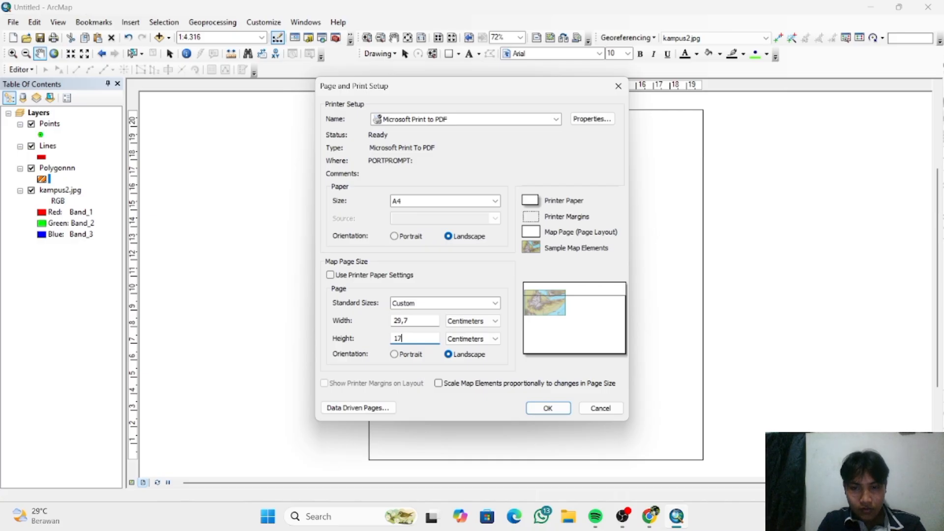
{"action": "left_click", "coordinate": [553, 409]}
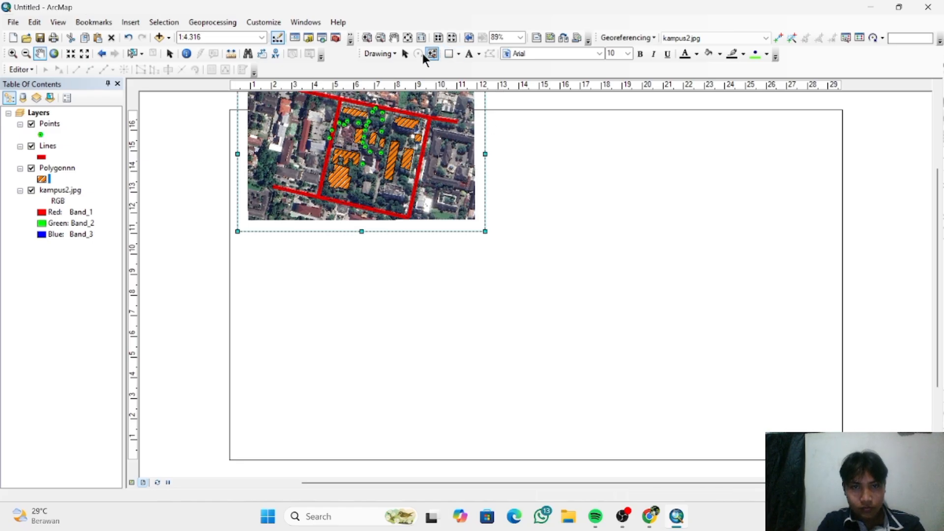
- Move the data frame down into the lower-left corner of the map page and deselect it
{"action": "left_click", "coordinate": [405, 53]}
{"action": "left_click_drag", "start_coordinate": [465, 183], "coordinate": [468, 401]}
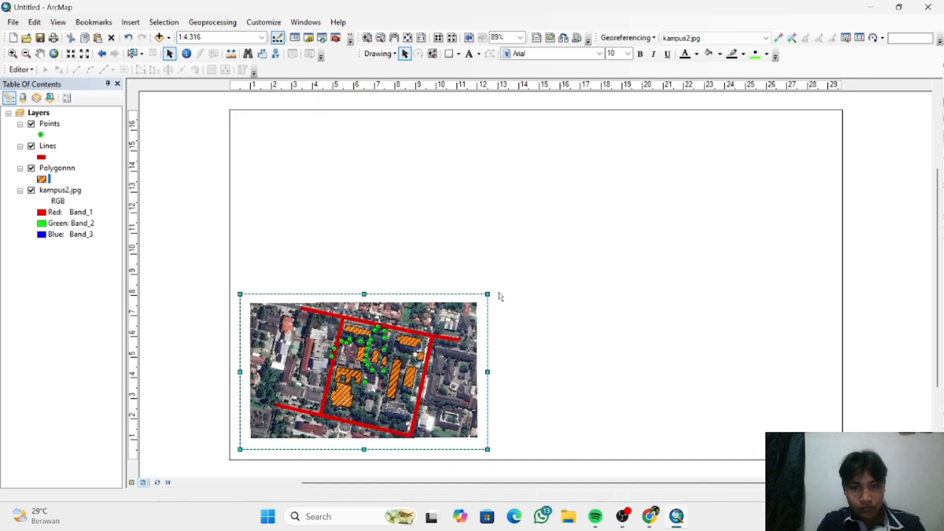
{"action": "left_click", "coordinate": [521, 284]}
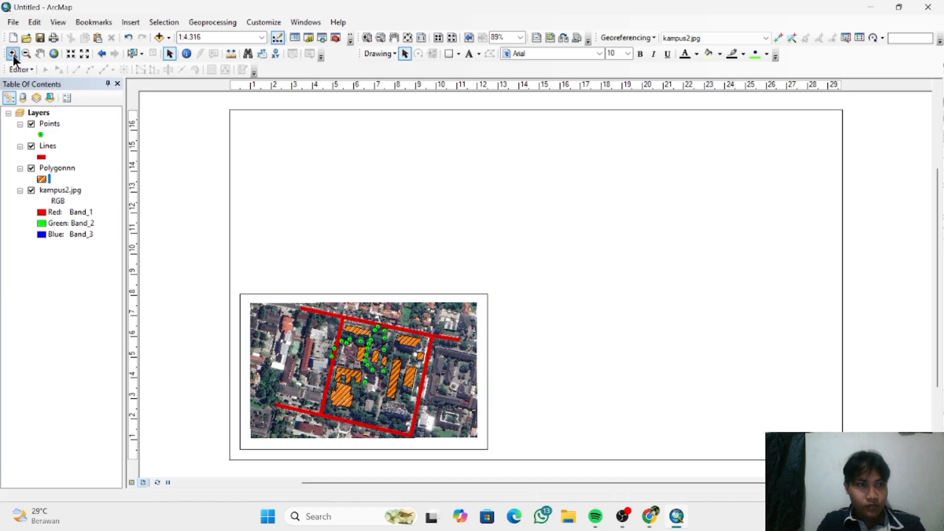
- Reduce the map page height to 14 cm in Page and Print Setup and apply it
{"action": "left_click", "coordinate": [14, 22]}
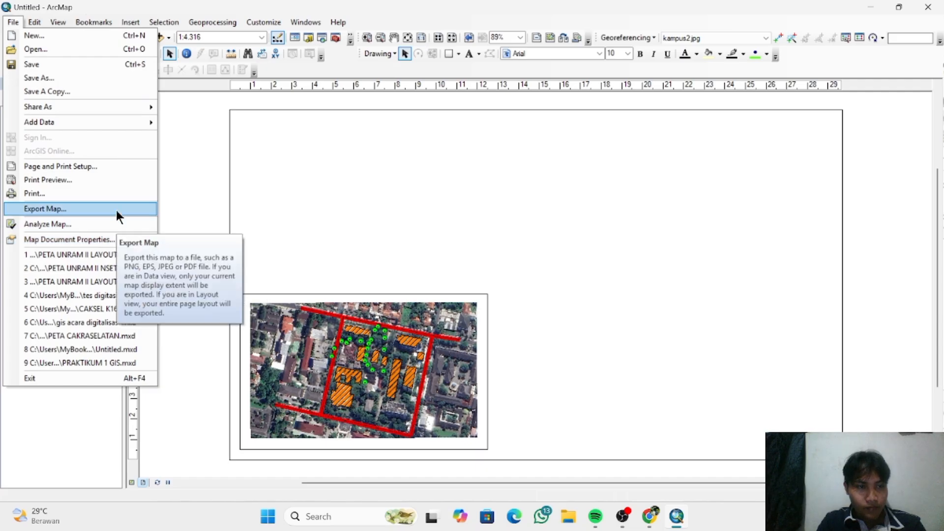
{"action": "left_click", "coordinate": [103, 168]}
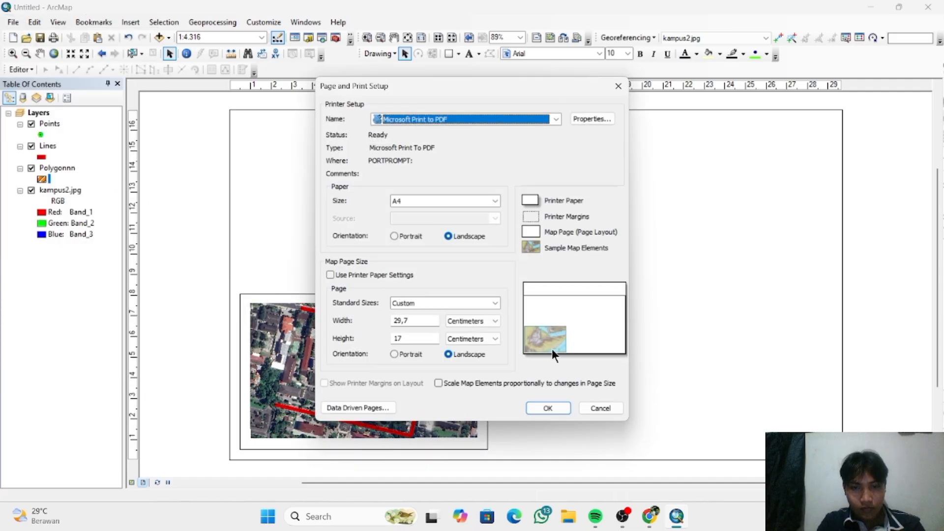
{"action": "left_click", "coordinate": [406, 338]}
{"action": "key", "text": "BackSpace"}
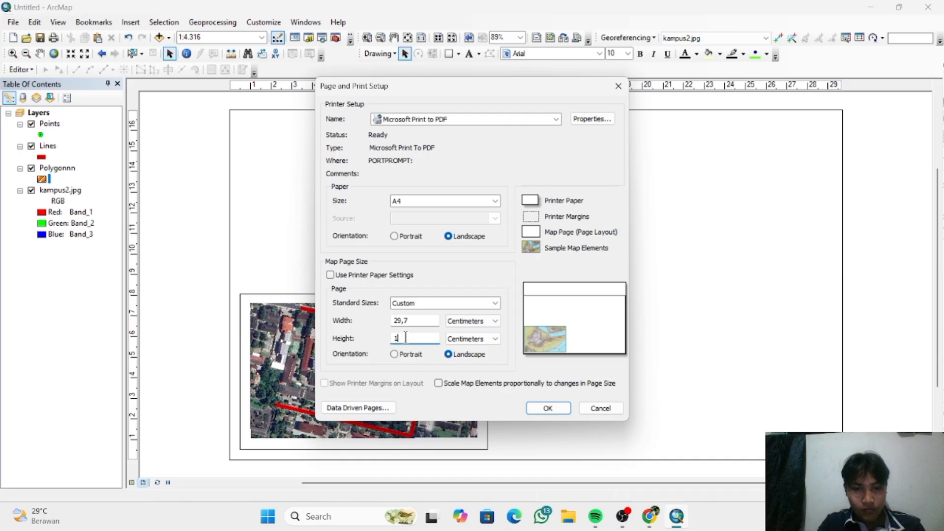
{"action": "type", "text": "4"}
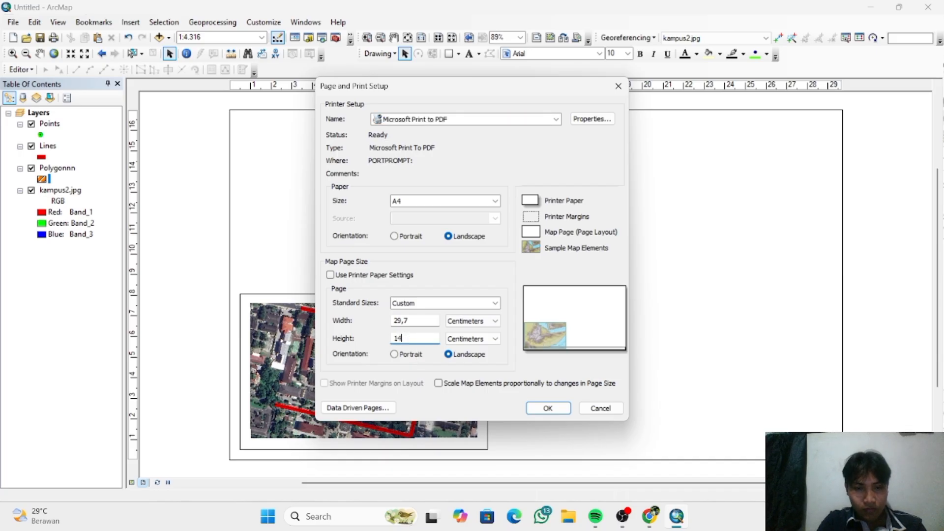
{"action": "key", "text": "Return"}
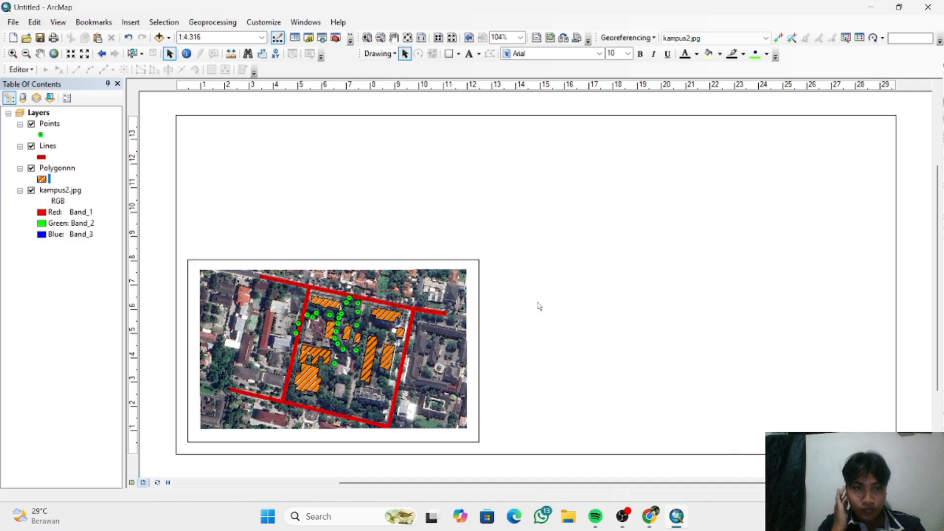
- Set the map page width to 25,7 cm and the height to 12 cm in Page and Print Setup, and apply both
{"action": "left_click", "coordinate": [17, 24]}
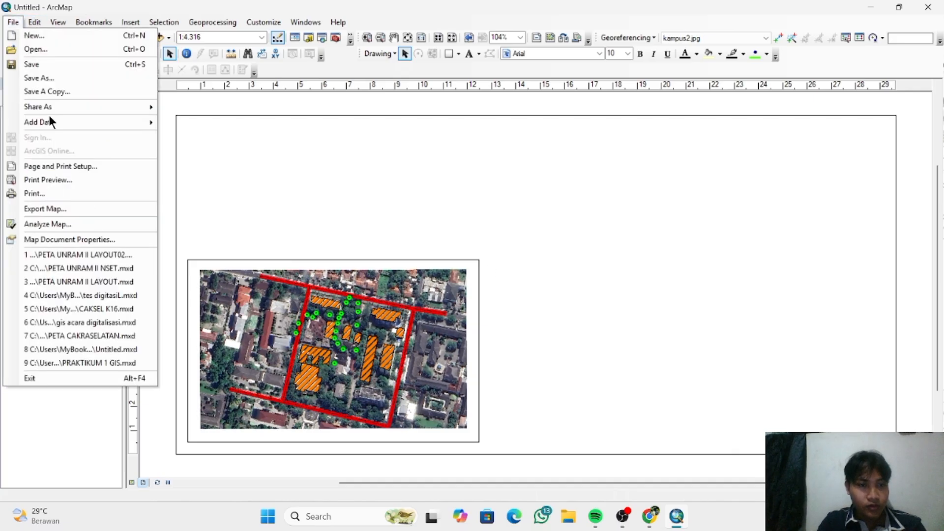
{"action": "left_click", "coordinate": [85, 171]}
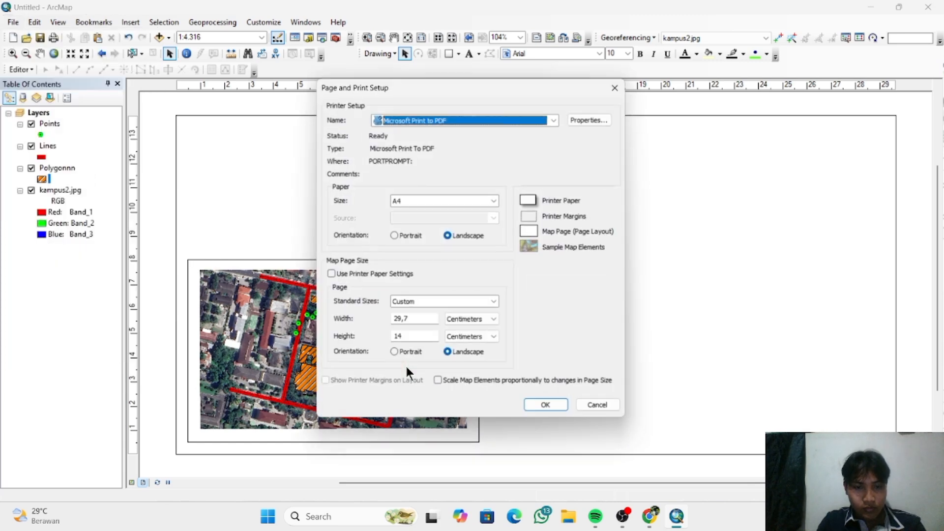
{"action": "left_click", "coordinate": [400, 321]}
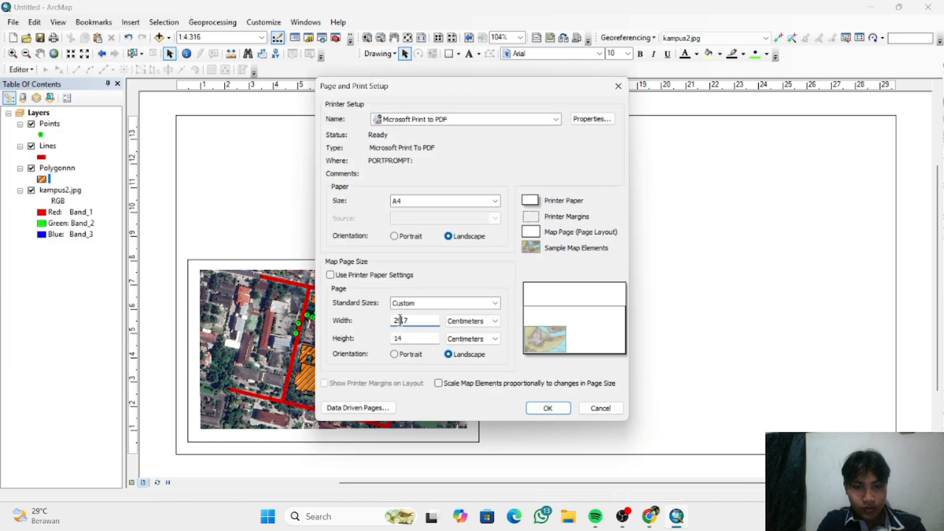
{"action": "key", "text": "BackSpace"}
{"action": "type", "text": "5"}
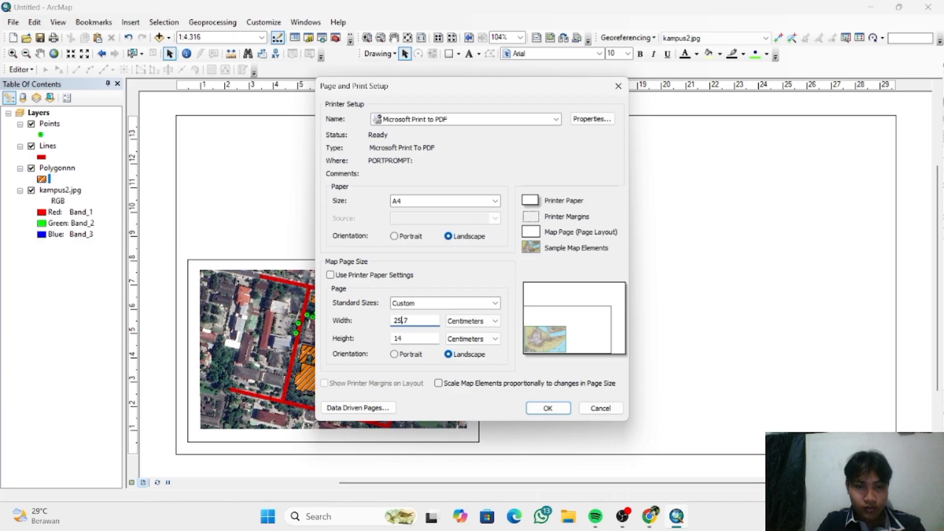
{"action": "left_click", "coordinate": [408, 339]}
{"action": "key", "text": "BackSpace"}
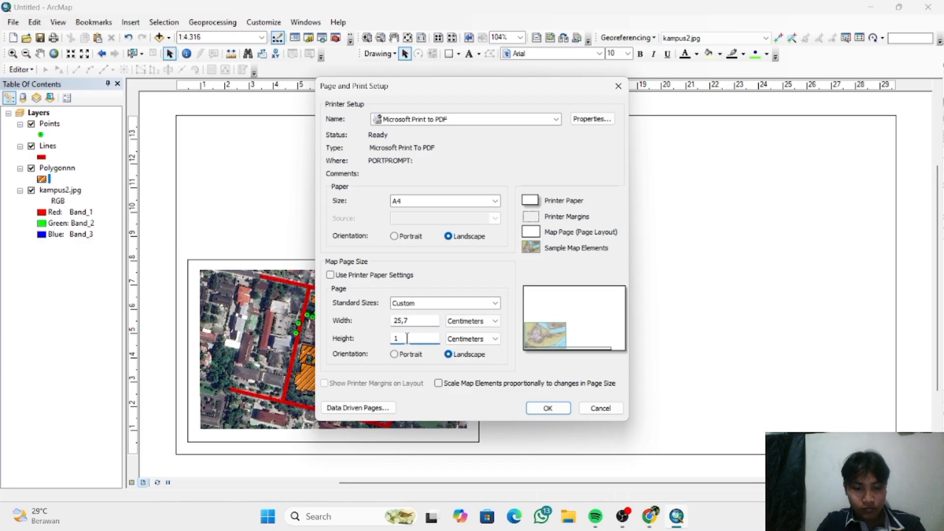
{"action": "type", "text": "2"}
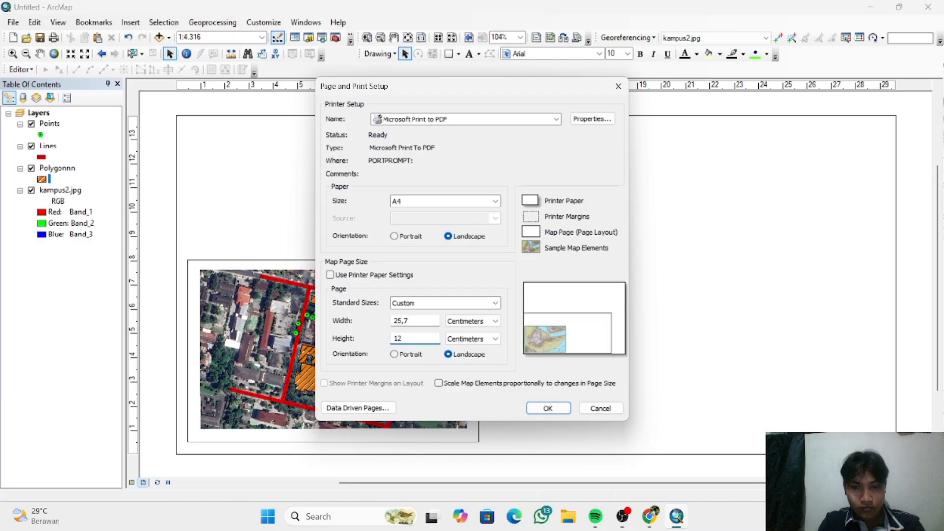
{"action": "key", "text": "Return"}
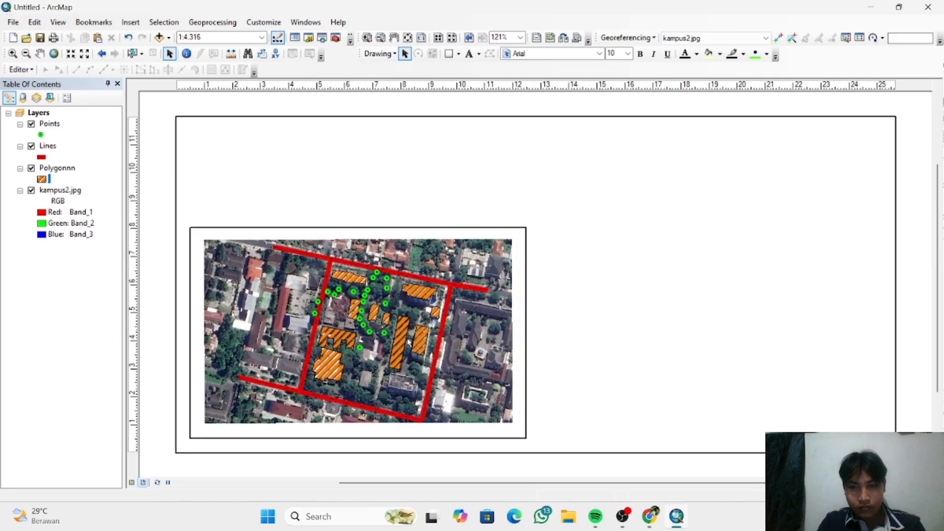
- Set the map page size to 20,7 cm wide and 11 cm high in Page and Print Setup and apply it
{"action": "left_click", "coordinate": [18, 25]}
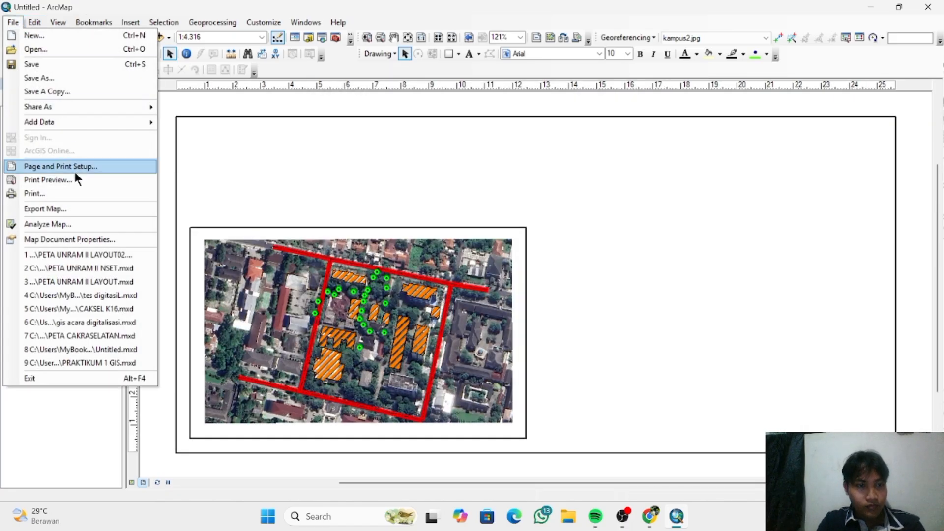
{"action": "left_click", "coordinate": [73, 167]}
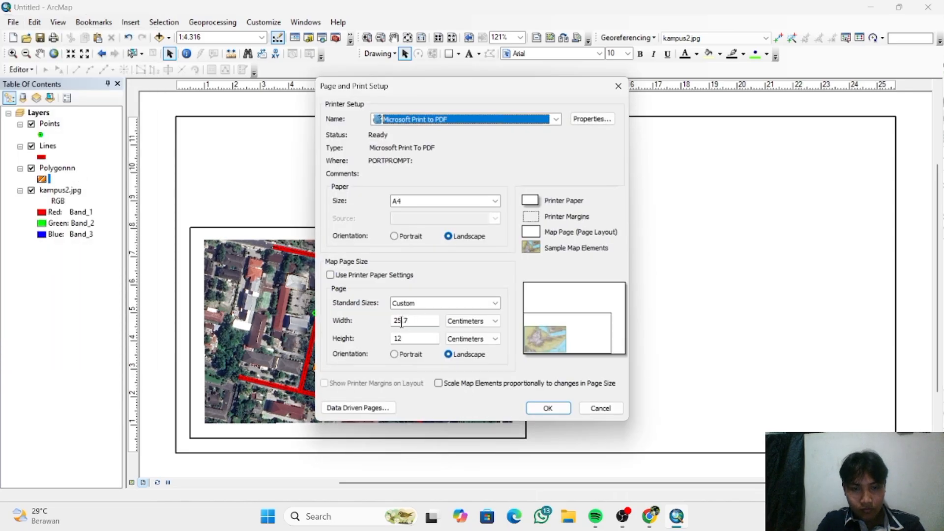
{"action": "left_click", "coordinate": [402, 321]}
{"action": "key", "text": "BackSpace"}
{"action": "type", "text": "3"}
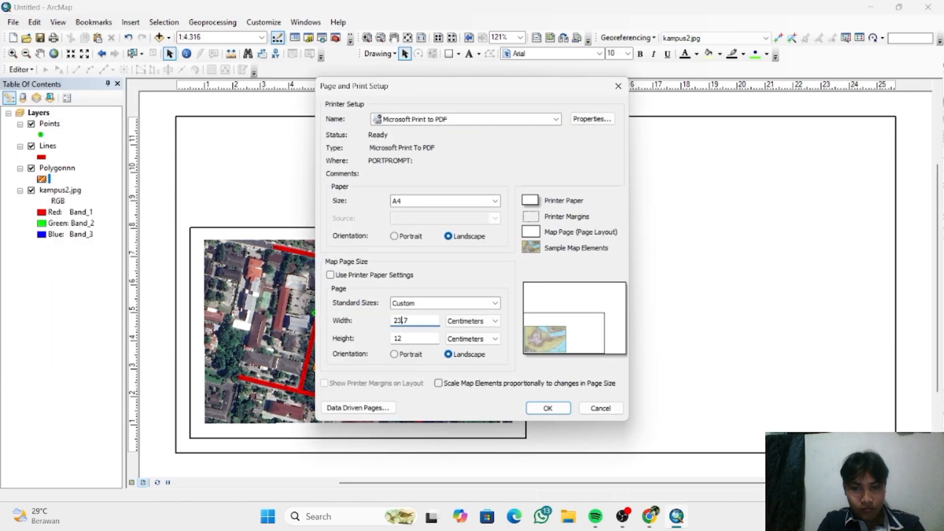
{"action": "key", "text": "BackSpace"}
{"action": "type", "text": "0"}
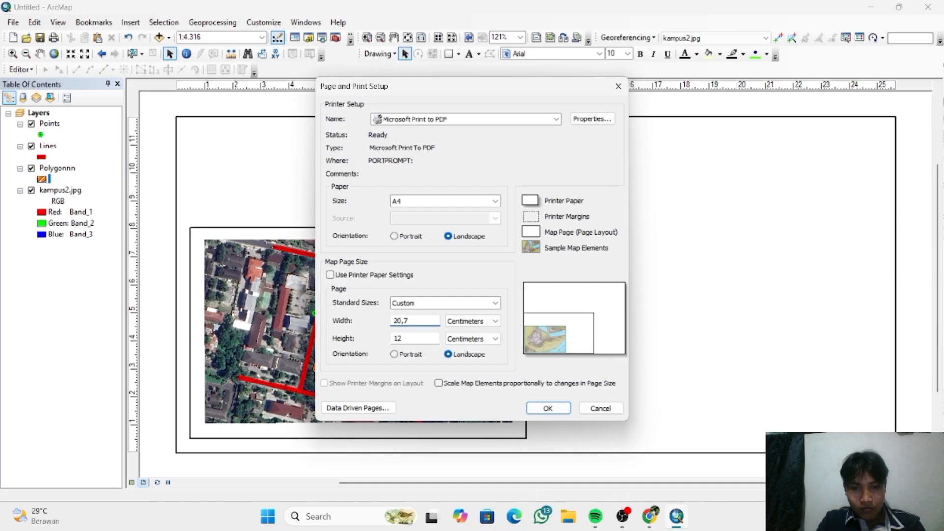
{"action": "left_click", "coordinate": [407, 339]}
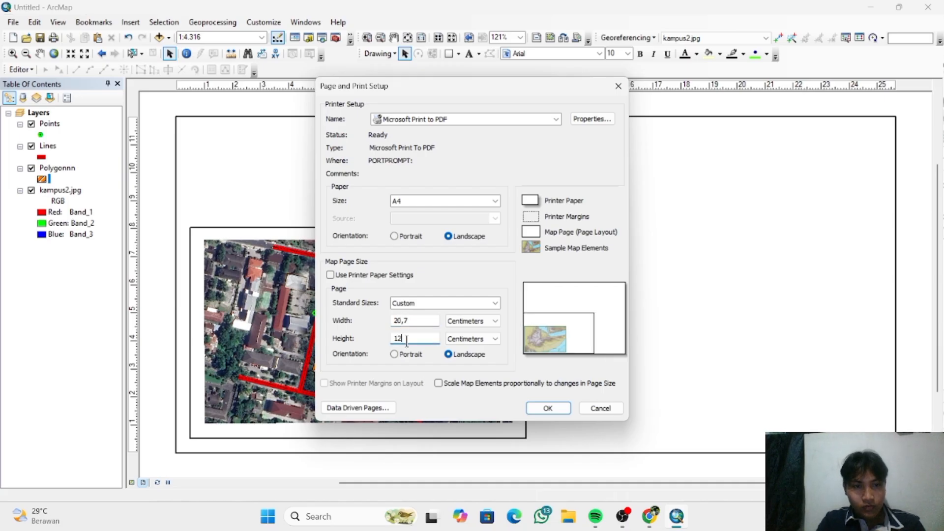
{"action": "key", "text": "BackSpace"}
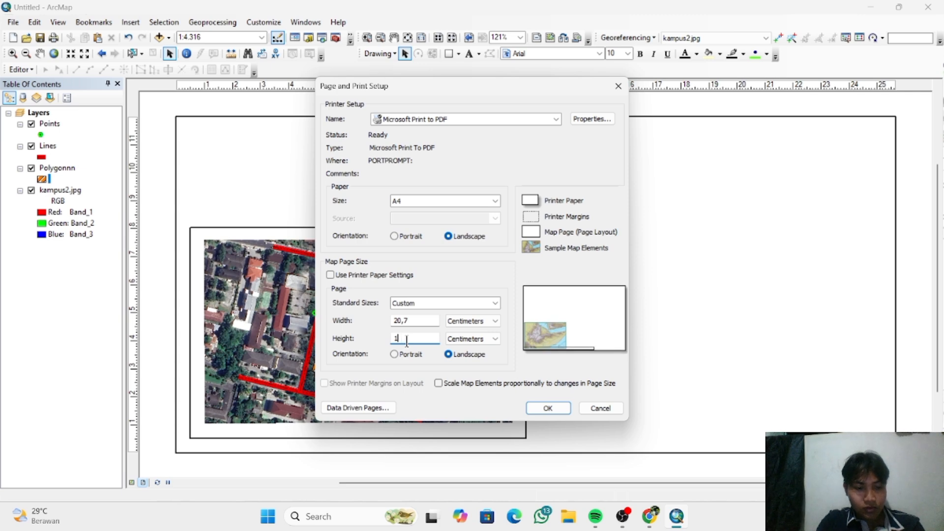
{"action": "type", "text": "1"}
{"action": "left_click", "coordinate": [548, 409]}
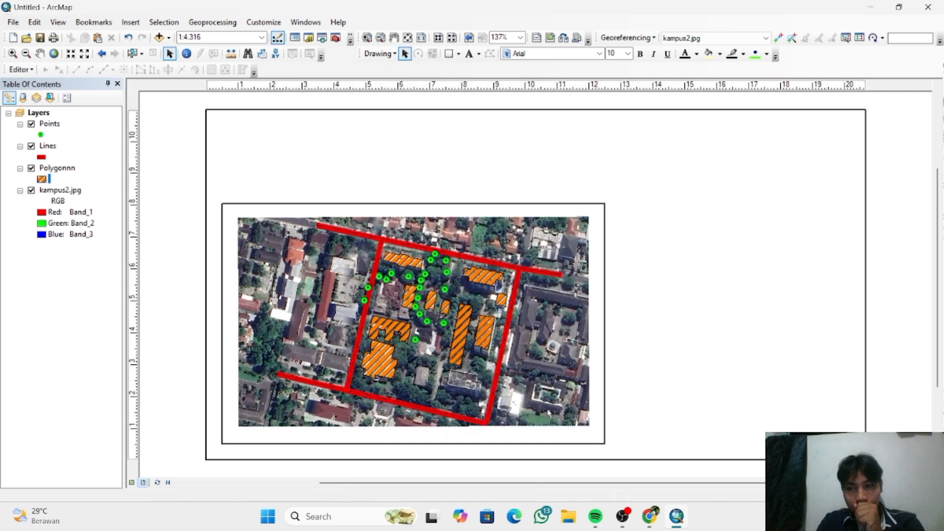
- Reduce the map page width to 18,7 cm in Page and Print Setup and apply it
{"action": "left_click", "coordinate": [13, 22]}
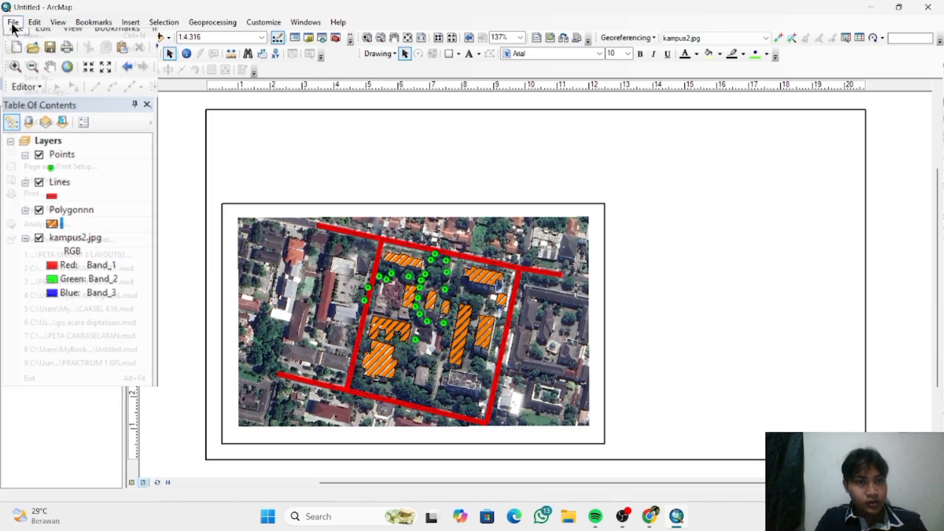
{"action": "left_click", "coordinate": [79, 166]}
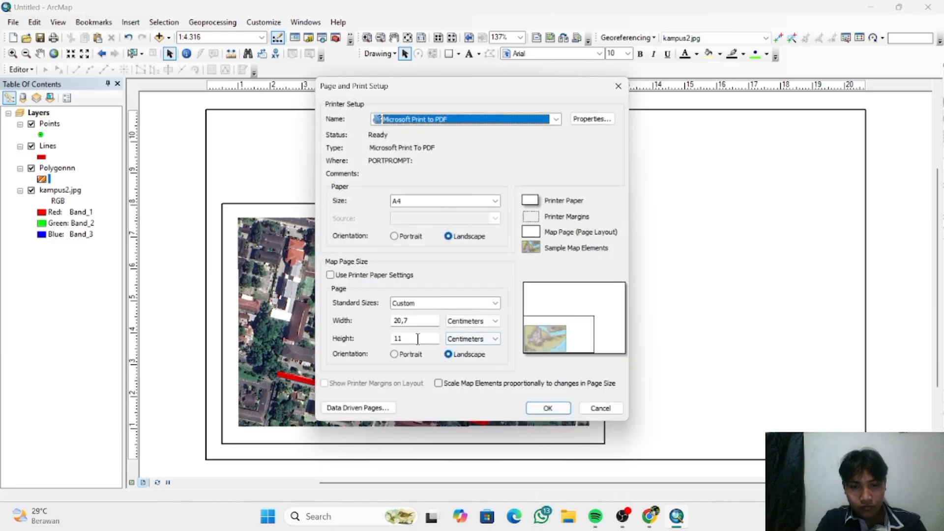
{"action": "double_click", "coordinate": [402, 321]}
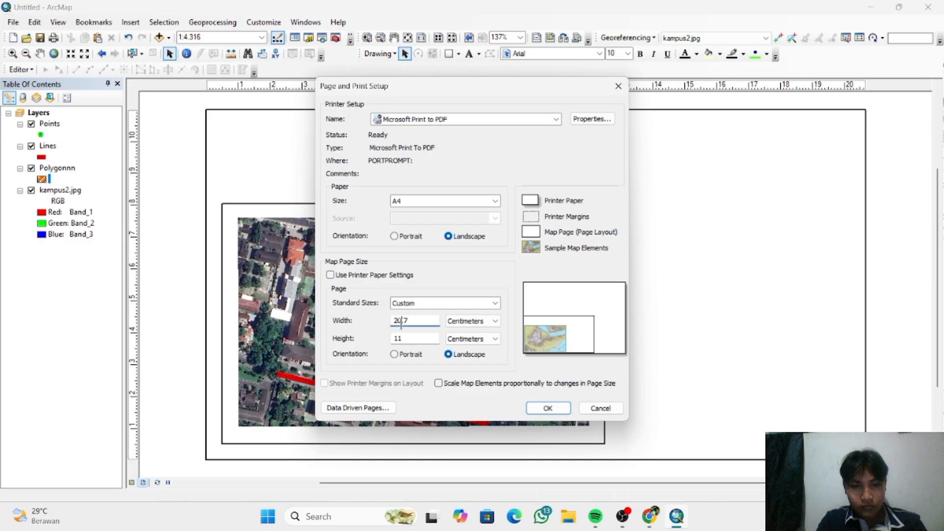
{"action": "type", "text": "2"}
{"action": "key", "text": "BackSpace"}
{"action": "type", "text": "18"}
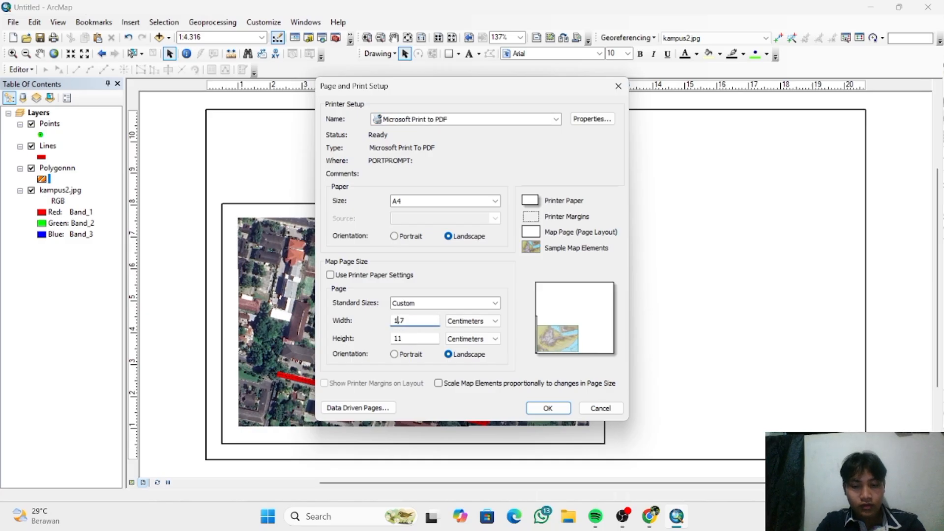
{"action": "key", "text": "Return"}
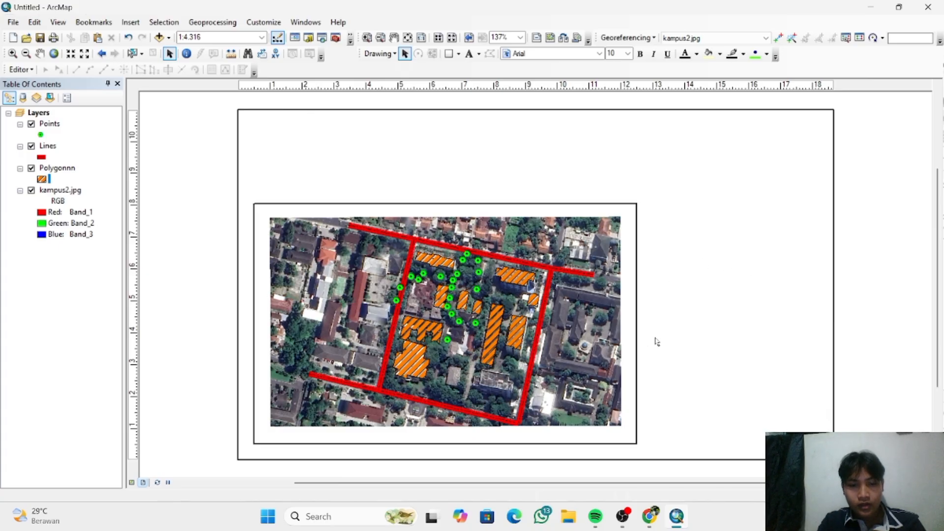
- Start a new reference grid for the campus map's data frame, choosing Measured Grid as the grid type
{"action": "left_click", "coordinate": [593, 357]}
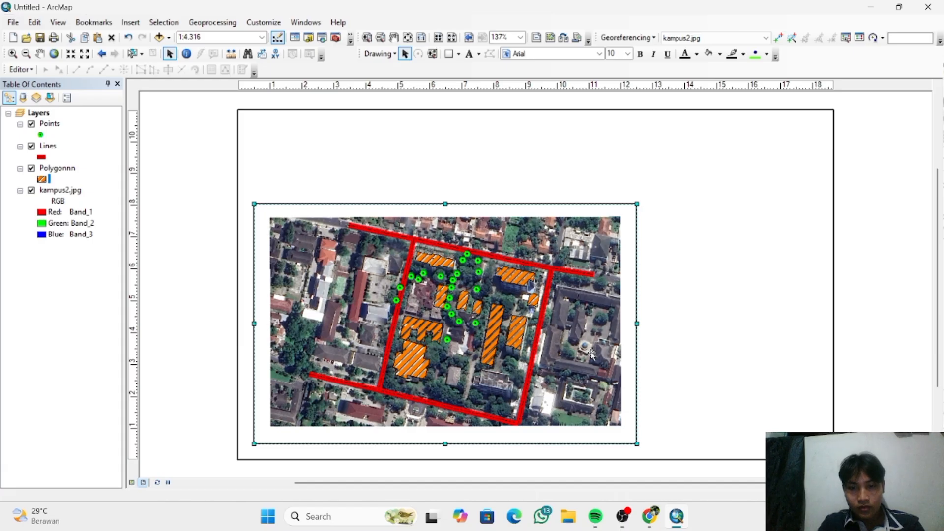
{"action": "right_click", "coordinate": [592, 355]}
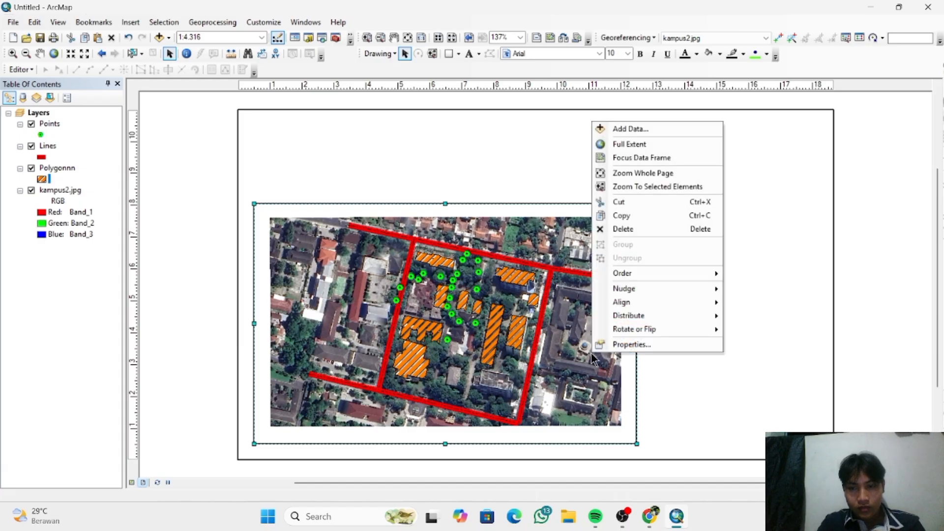
{"action": "left_click", "coordinate": [631, 344]}
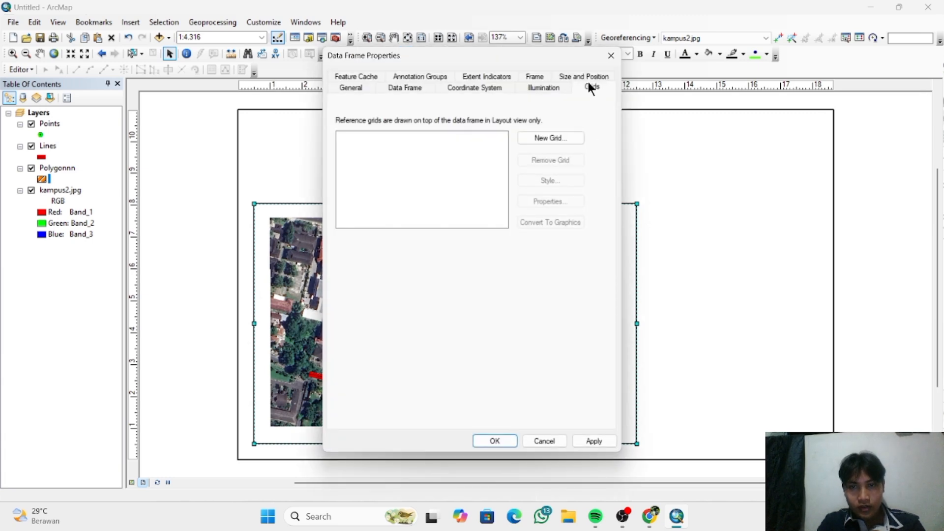
{"action": "left_click", "coordinate": [567, 134]}
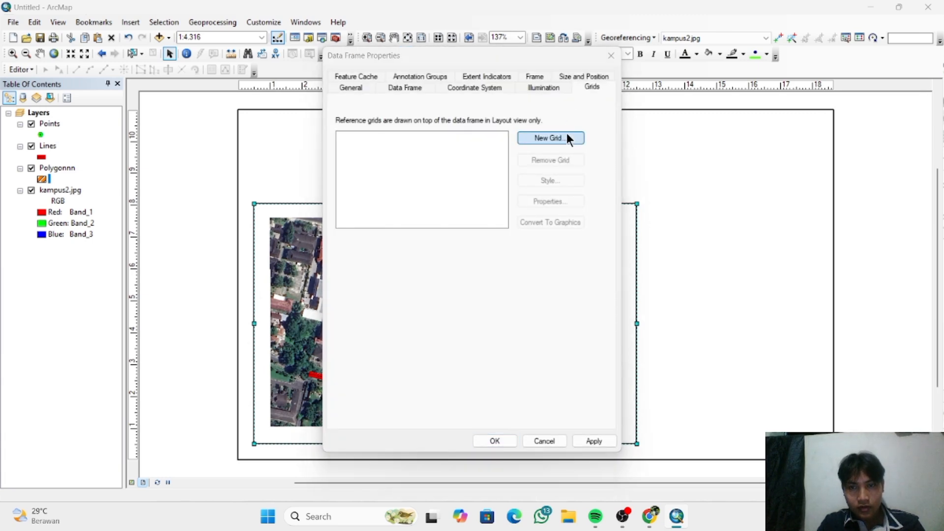
{"action": "left_click", "coordinate": [501, 216]}
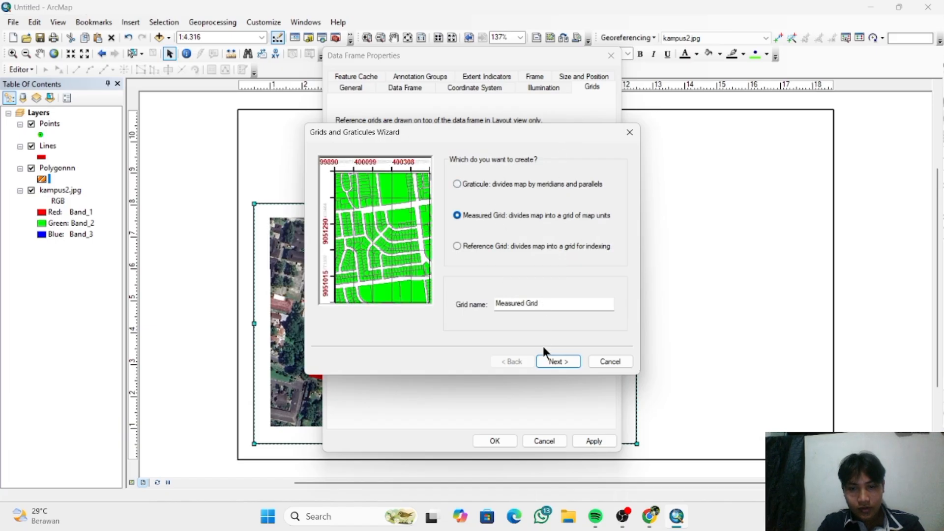
{"action": "left_click", "coordinate": [551, 357]}
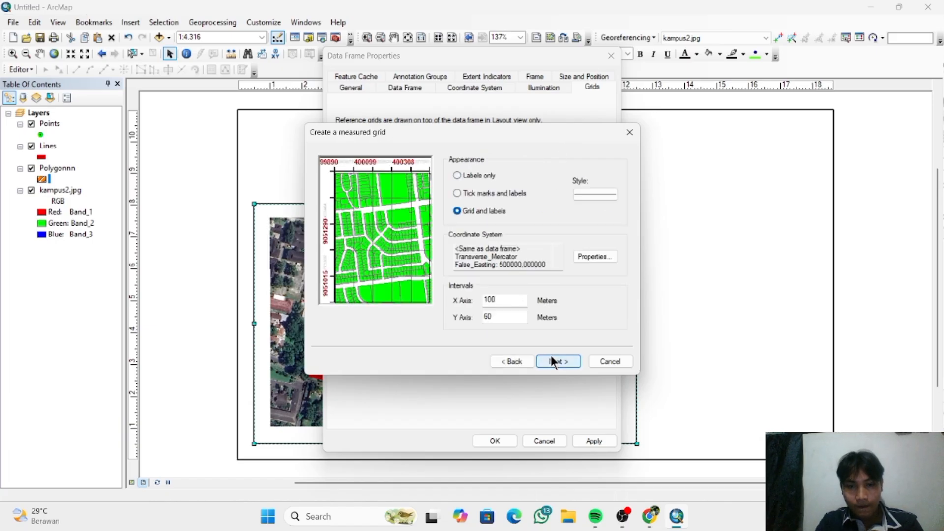
- Set the measured grid's appearance to Labels only and continue to the axes and labels settings
{"action": "left_click", "coordinate": [507, 193]}
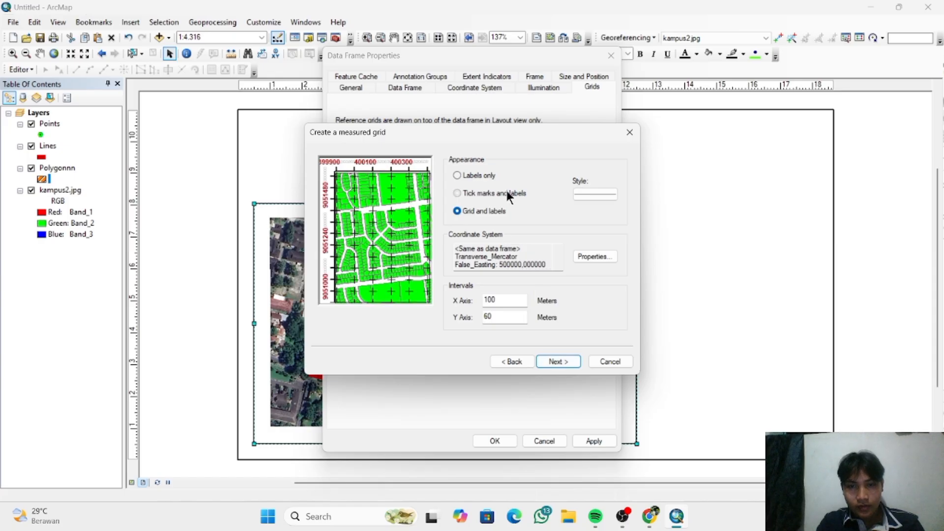
{"action": "left_click", "coordinate": [473, 175]}
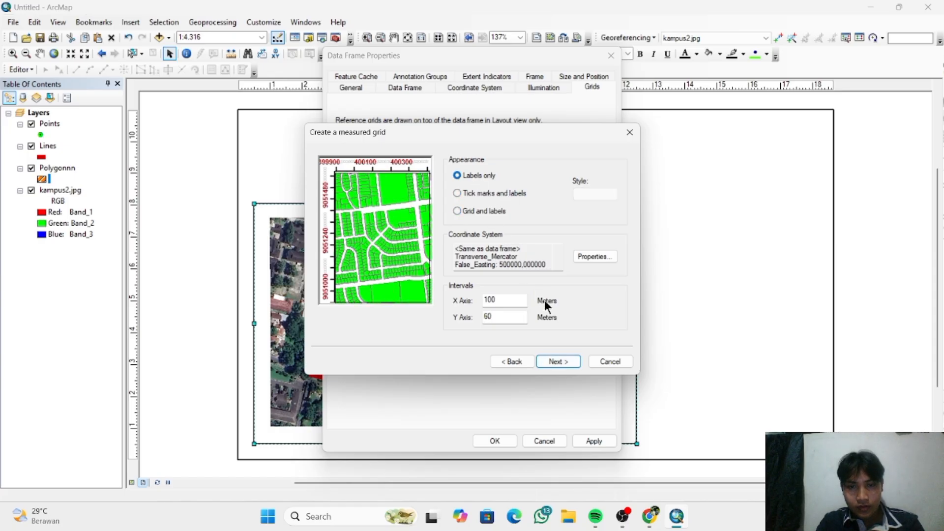
{"action": "left_click", "coordinate": [472, 194]}
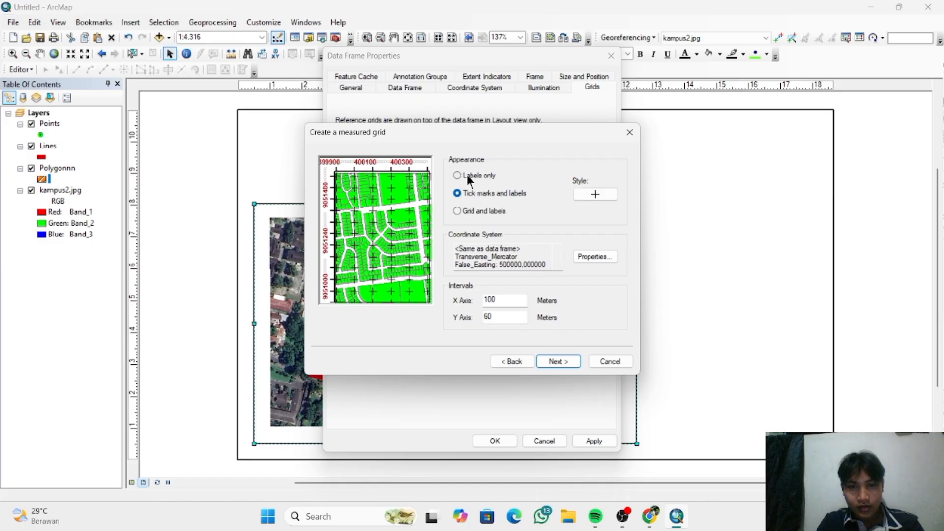
{"action": "left_click", "coordinate": [468, 175]}
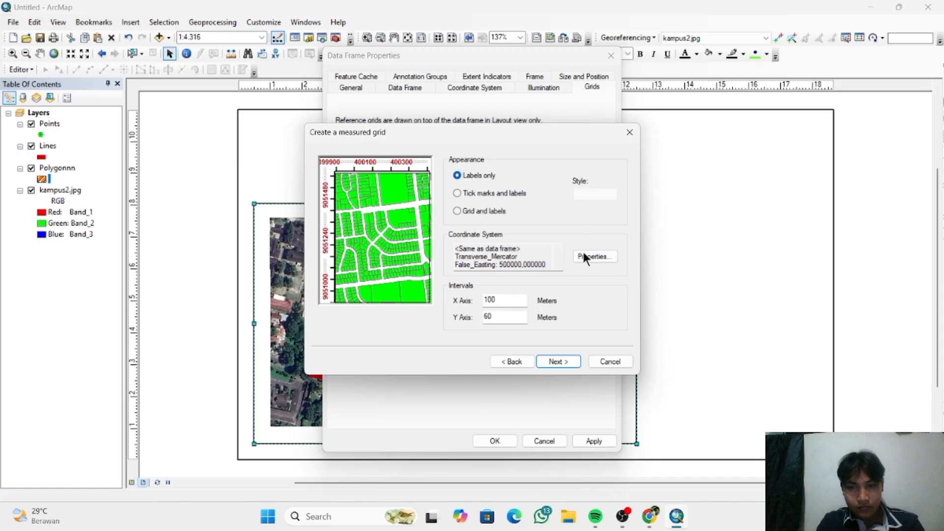
{"action": "left_click", "coordinate": [557, 362]}
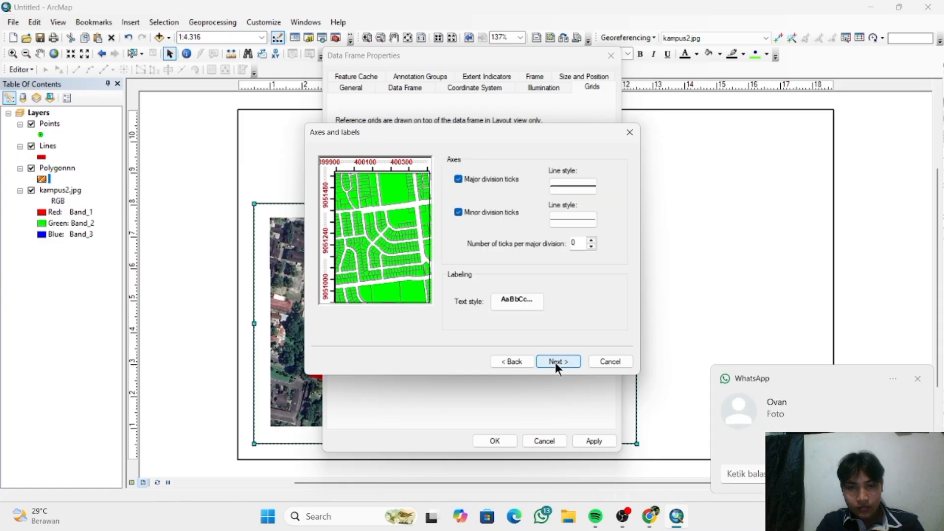
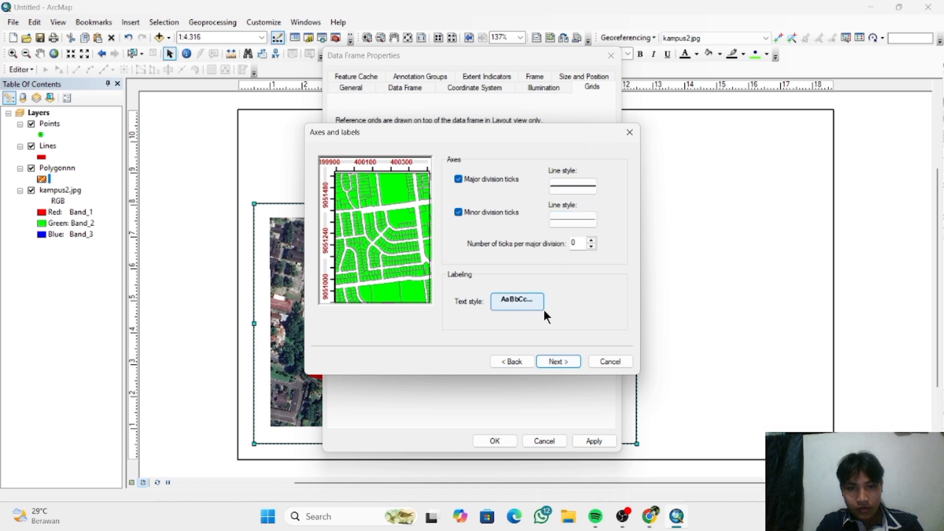
- Finish the measured grid with a border between grid and axis labels plus a neatline outside it, and apply it to the data frame
{"action": "left_click", "coordinate": [550, 362]}
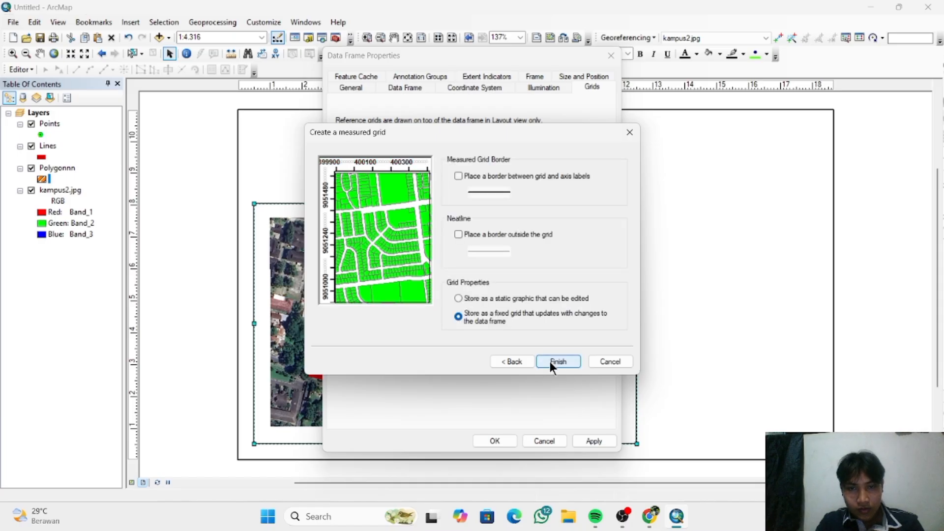
{"action": "left_click", "coordinate": [459, 173]}
{"action": "left_click", "coordinate": [459, 173]}
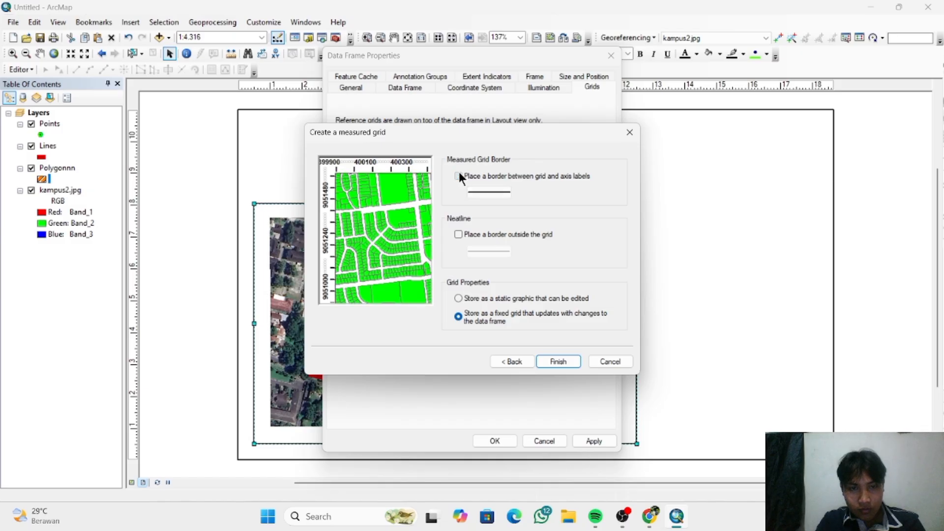
{"action": "left_click", "coordinate": [460, 176]}
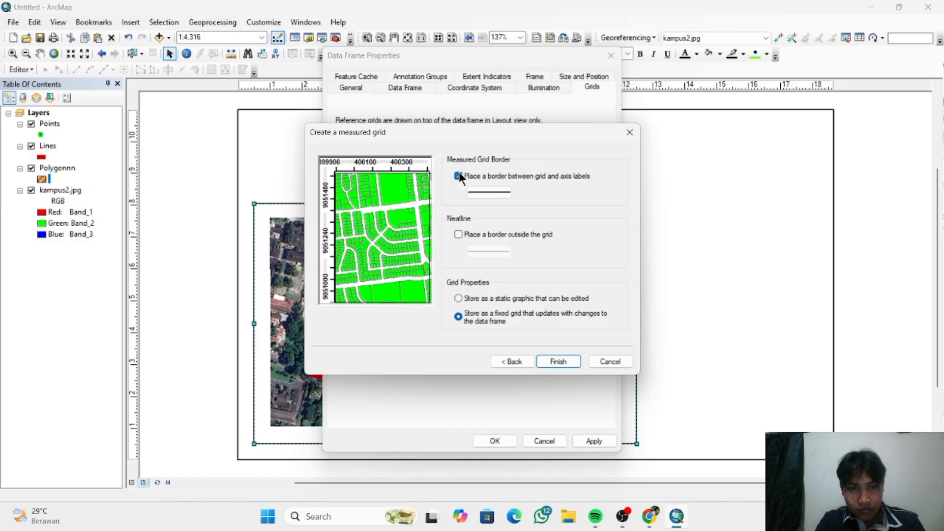
{"action": "left_click", "coordinate": [458, 235]}
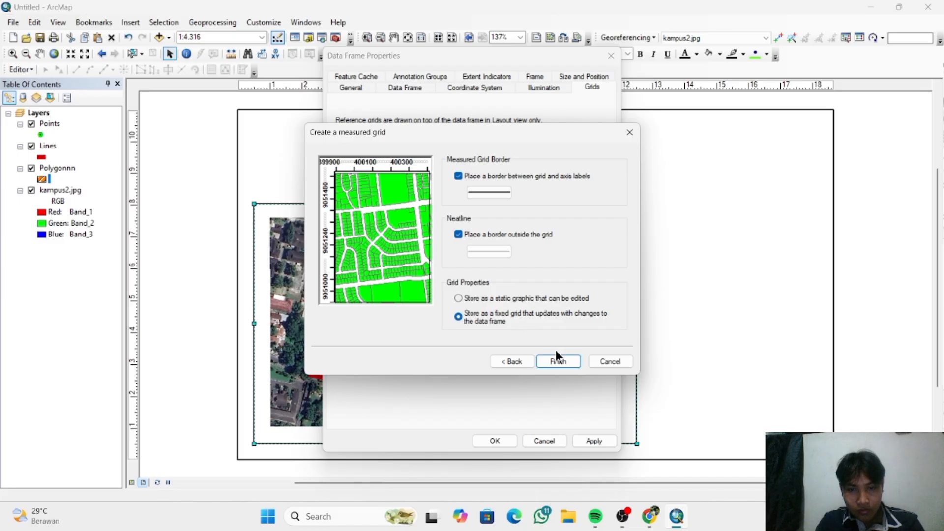
{"action": "left_click", "coordinate": [559, 363]}
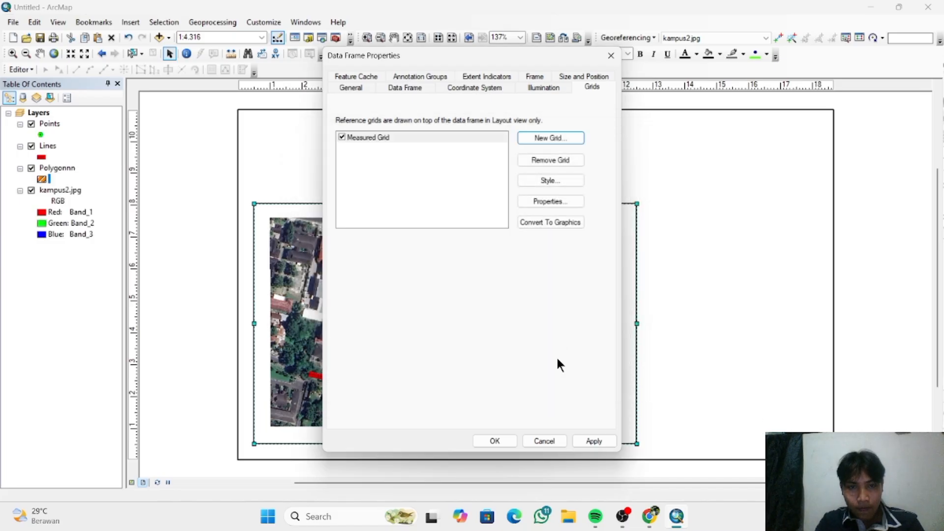
{"action": "left_click", "coordinate": [495, 440]}
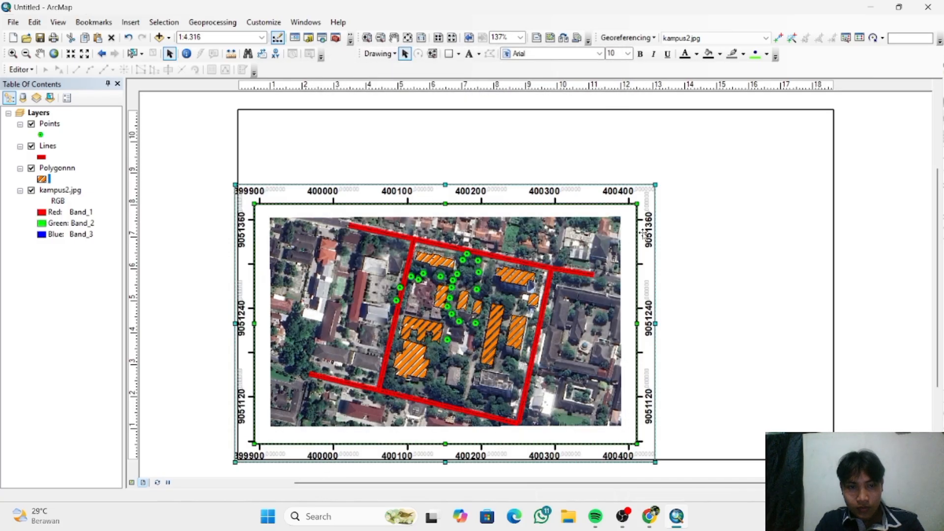
- Move the data frame so that its outer grid border lies fully inside the page's lower-left area
{"action": "left_click_drag", "start_coordinate": [601, 270], "coordinate": [608, 264]}
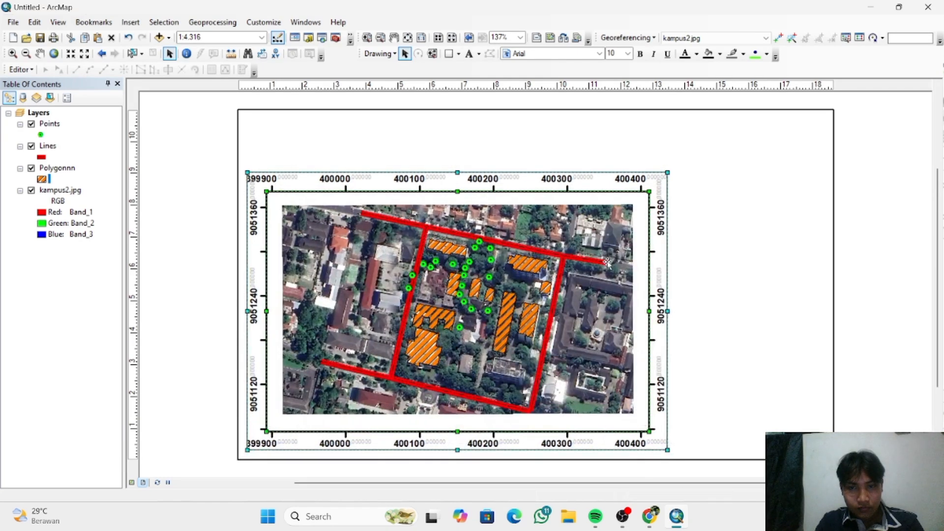
{"action": "left_click_drag", "start_coordinate": [608, 263], "coordinate": [626, 274]}
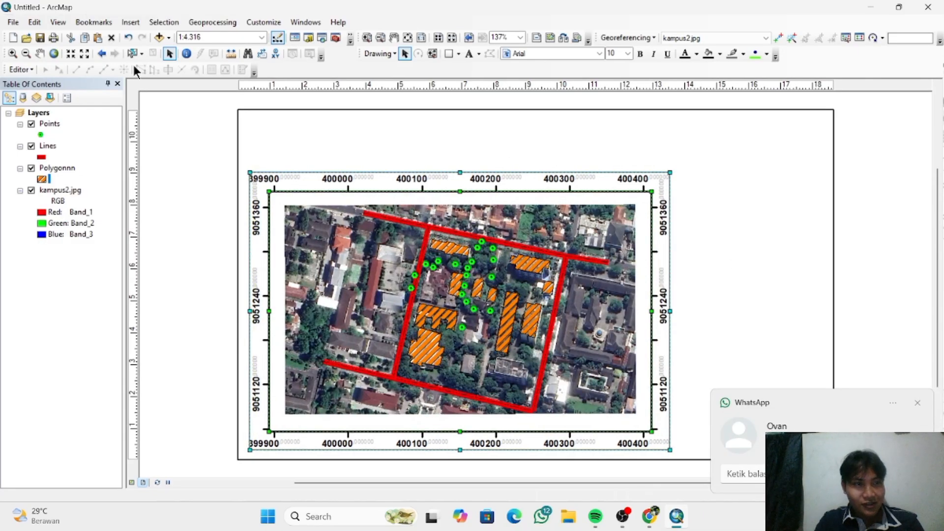
- Set the map page height to 13 cm in Page and Print Setup and apply it
{"action": "left_click", "coordinate": [6, 22]}
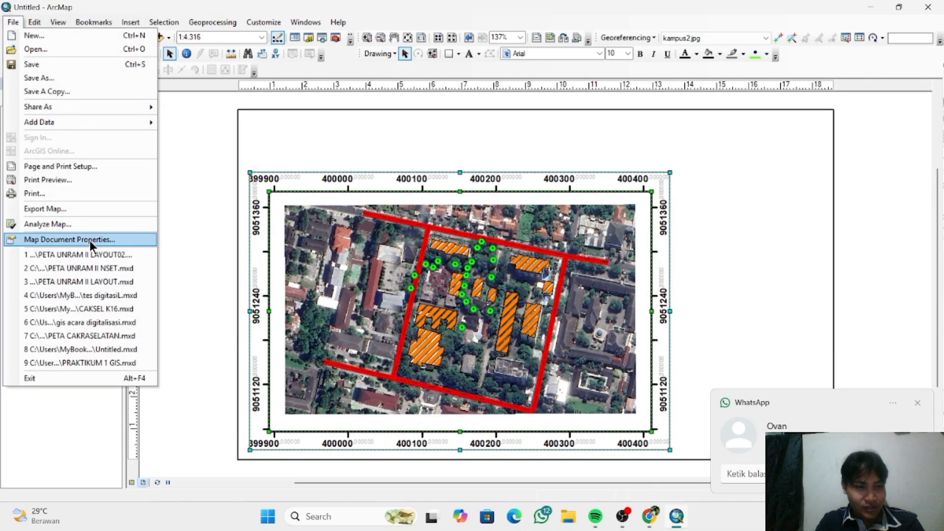
{"action": "left_click", "coordinate": [78, 169]}
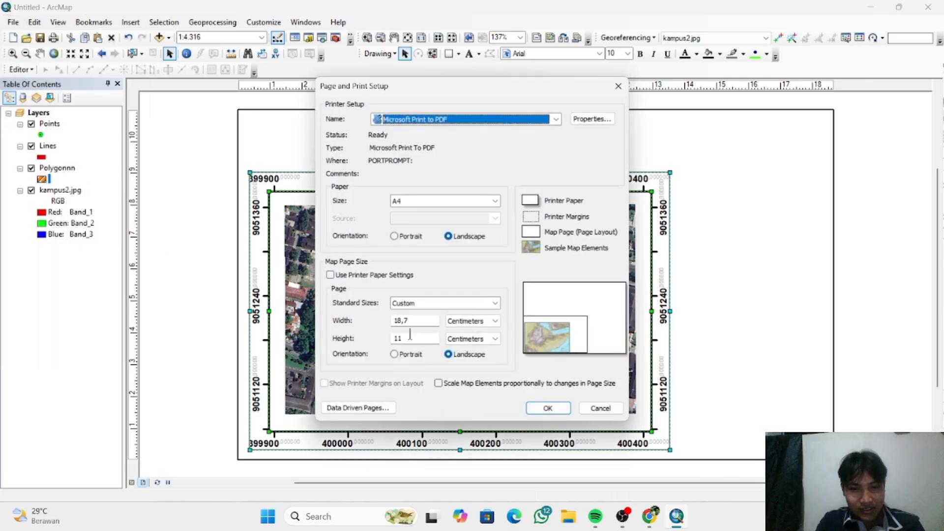
{"action": "left_click", "coordinate": [409, 336]}
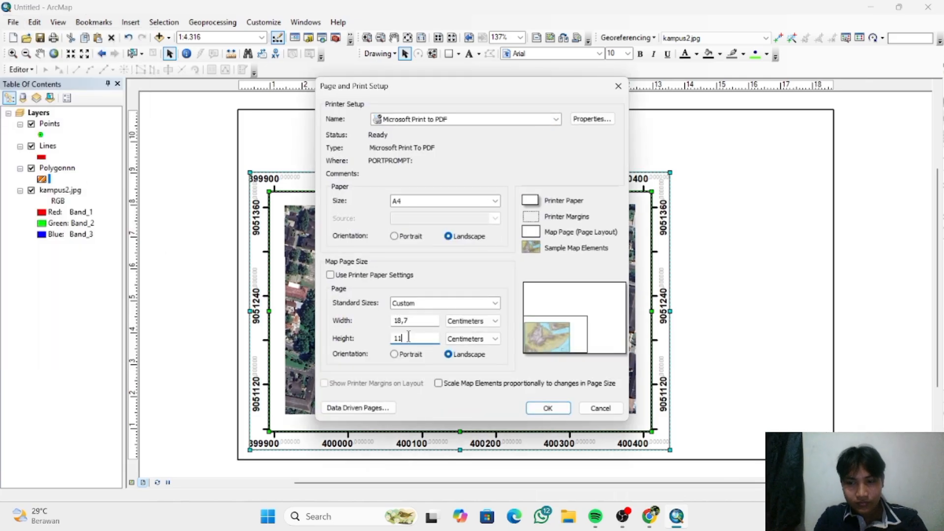
{"action": "key", "text": "BackSpace"}
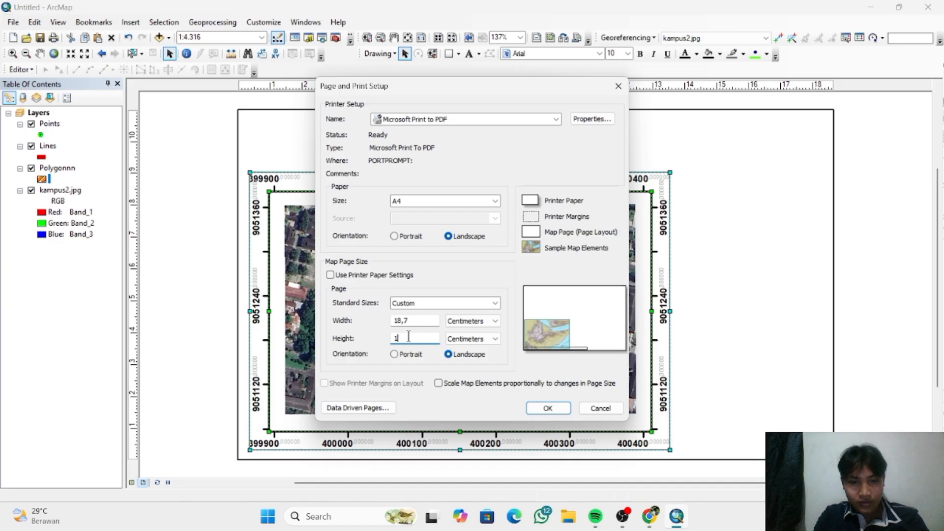
{"action": "type", "text": "2"}
{"action": "key", "text": "Return"}
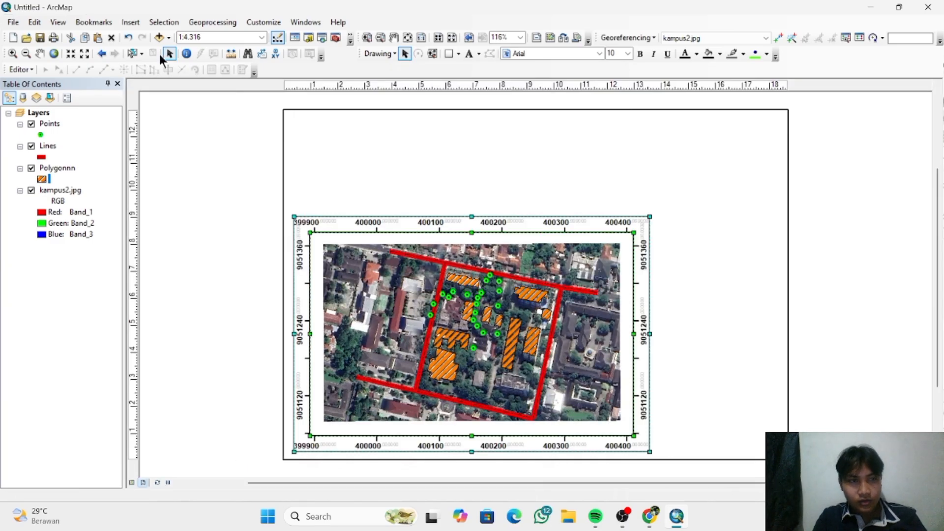
- Set the map page height to 12 cm in Page and Print Setup, apply it and deselect the data frame
{"action": "left_click", "coordinate": [10, 23]}
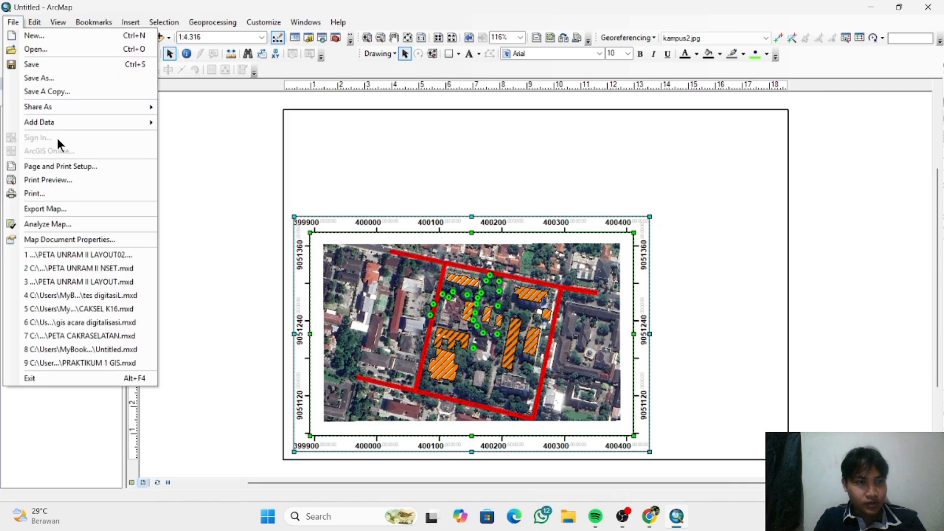
{"action": "left_click", "coordinate": [67, 168]}
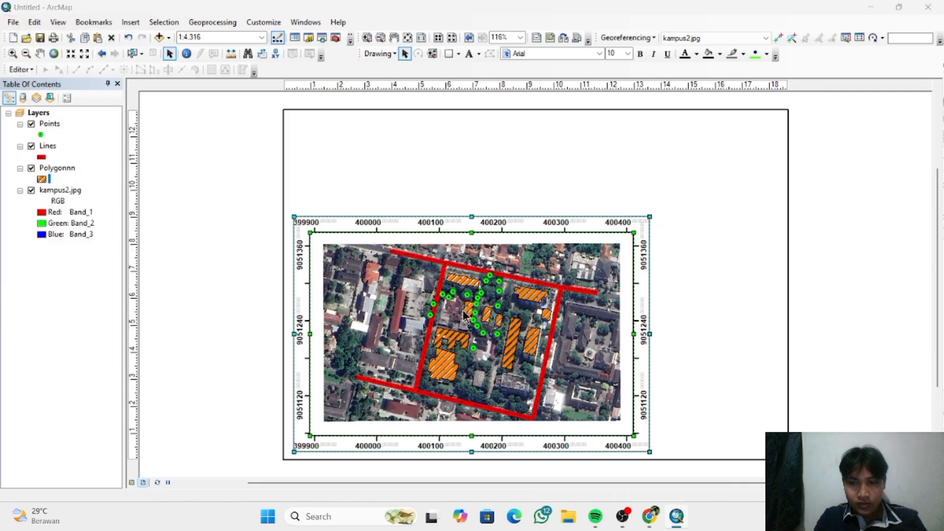
{"action": "left_click", "coordinate": [405, 338]}
{"action": "key", "text": "BackSpace"}
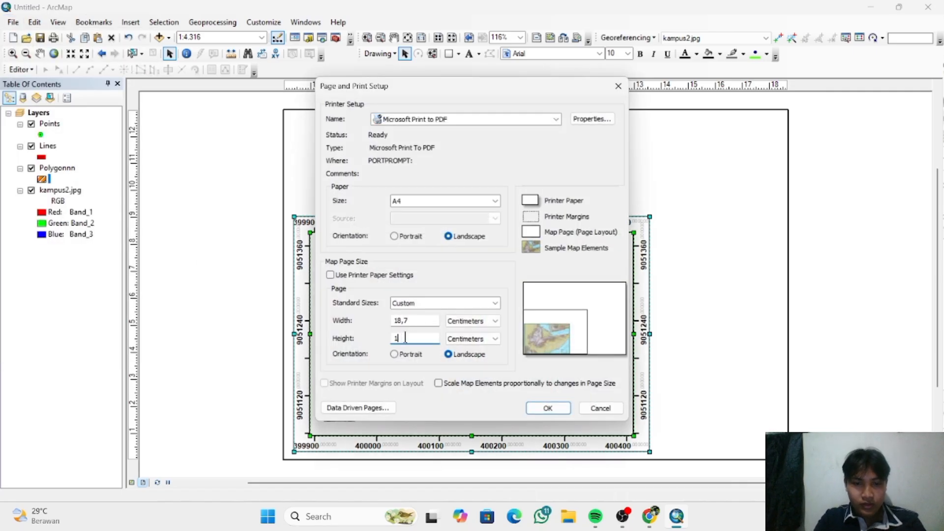
{"action": "type", "text": "2"}
{"action": "key", "text": "Return"}
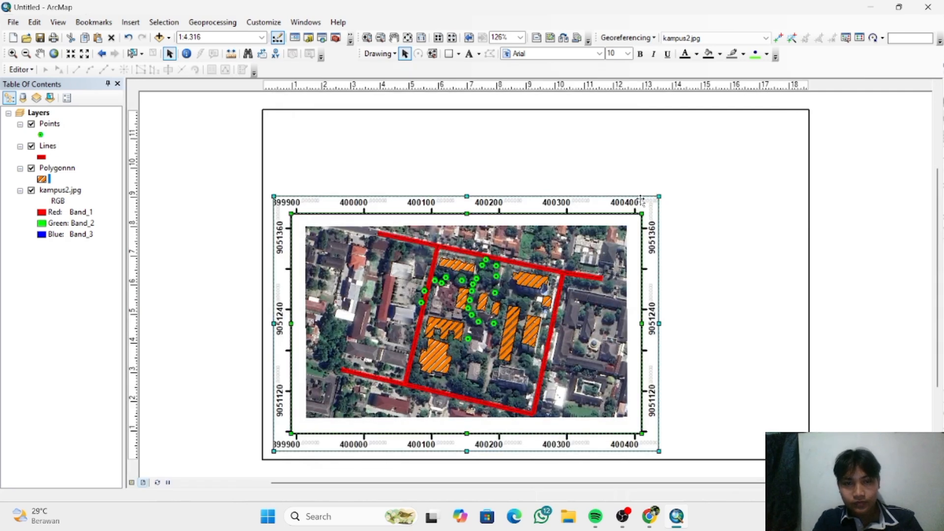
{"action": "left_click", "coordinate": [750, 234]}
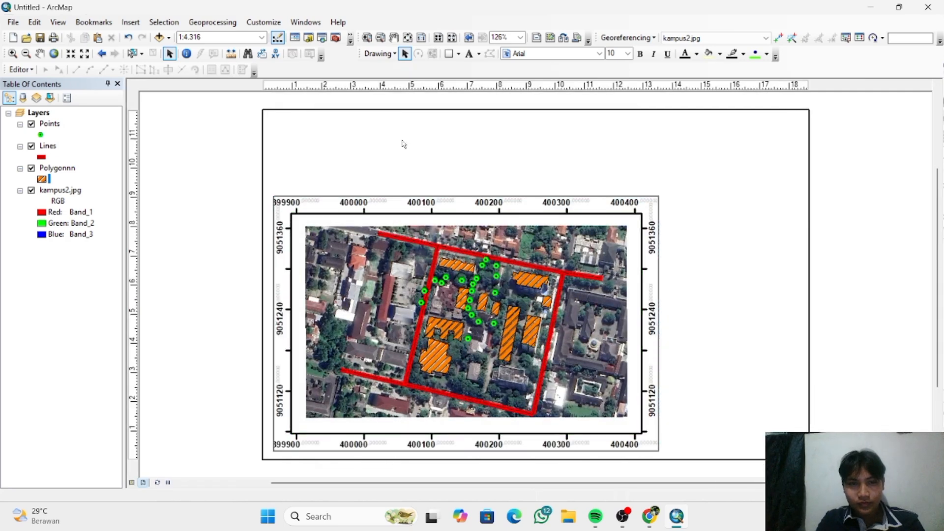
- Draw a rectangle about 13,3 cm wide and 2,6 cm high in the empty page area above the data frame
{"action": "left_click", "coordinate": [448, 53]}
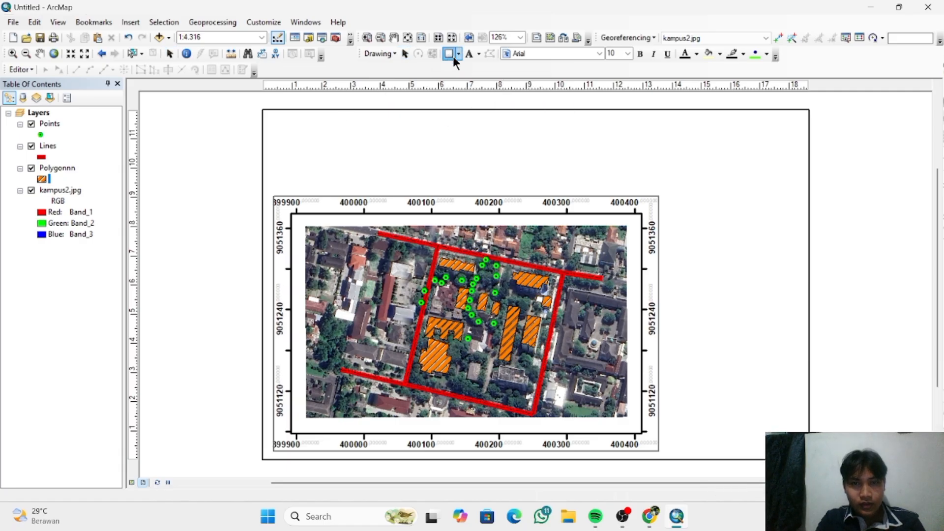
{"action": "left_click", "coordinate": [459, 55]}
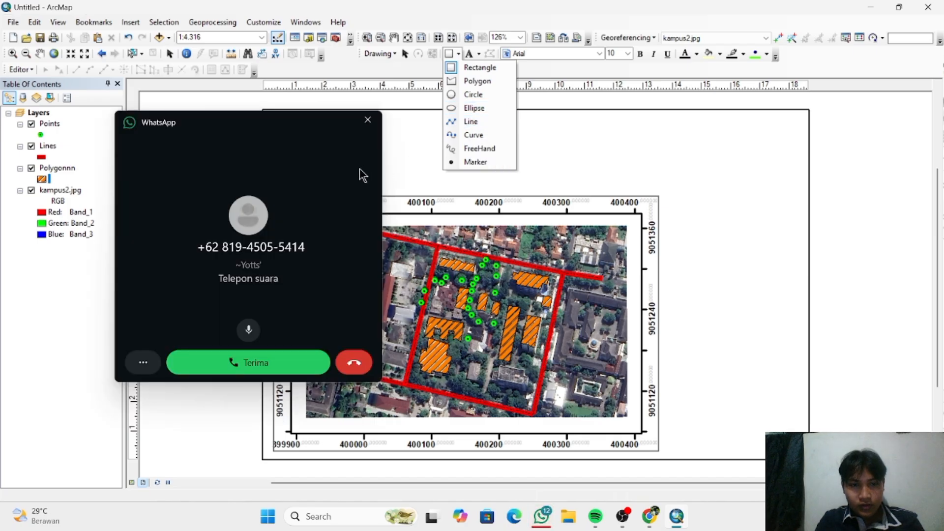
{"action": "left_click", "coordinate": [369, 120]}
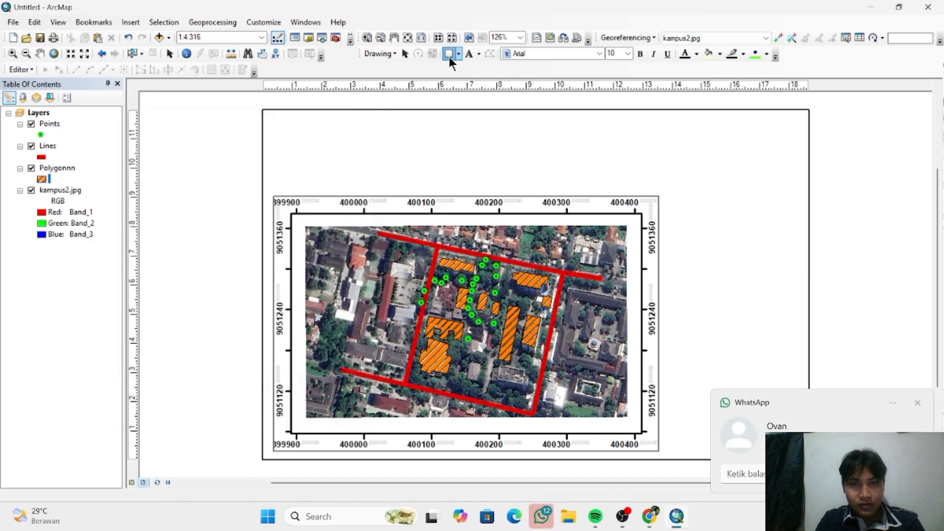
{"action": "left_click", "coordinate": [449, 55]}
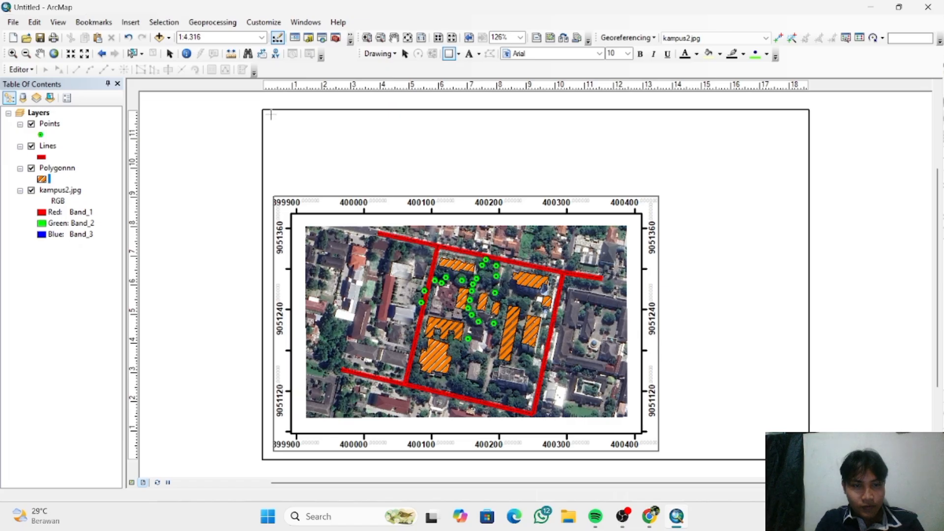
{"action": "left_click_drag", "start_coordinate": [271, 115], "coordinate": [660, 191]}
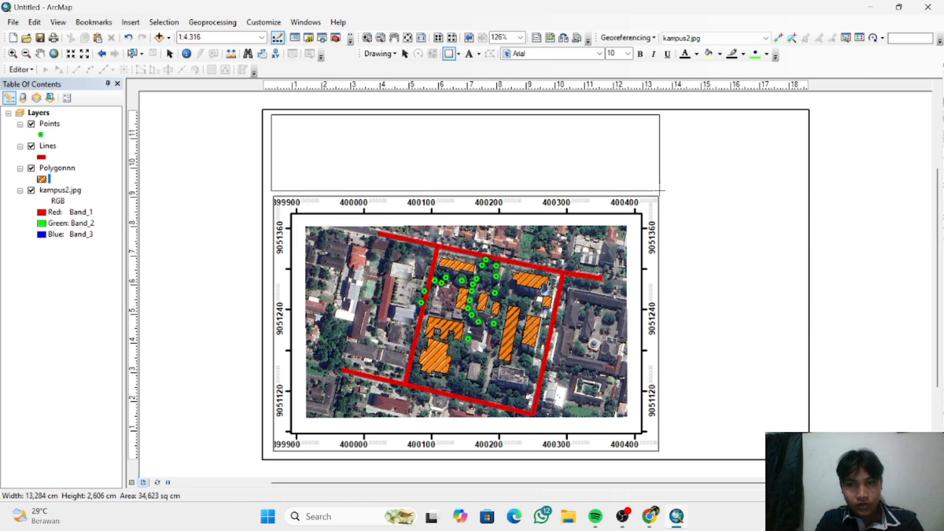
{"action": "left_click_drag", "start_coordinate": [660, 191], "coordinate": [660, 190]}
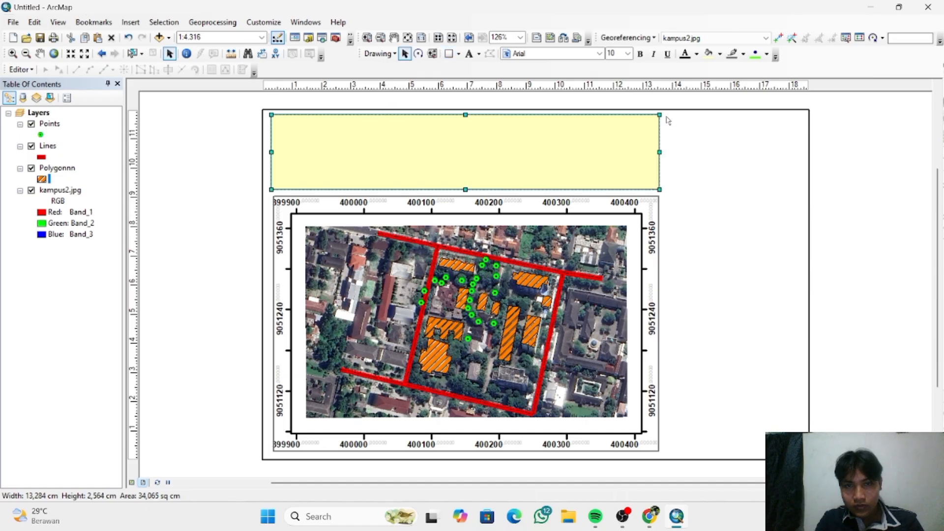
- Draw two rectangles along the page's right edge: about 4,8 by 2,6 cm beside the upper box, and about 4,8 by 8,7 cm beside the data frame
{"action": "left_click", "coordinate": [449, 53]}
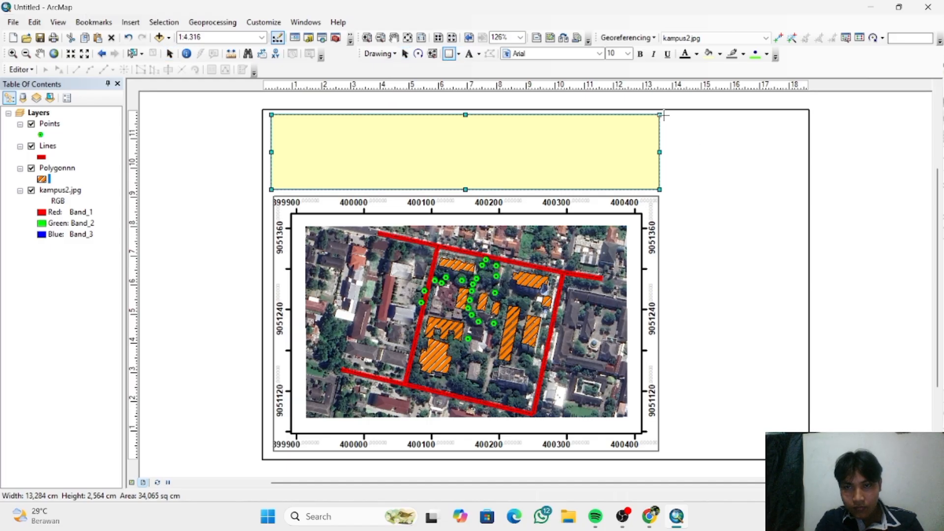
{"action": "left_click_drag", "start_coordinate": [664, 115], "coordinate": [803, 192]}
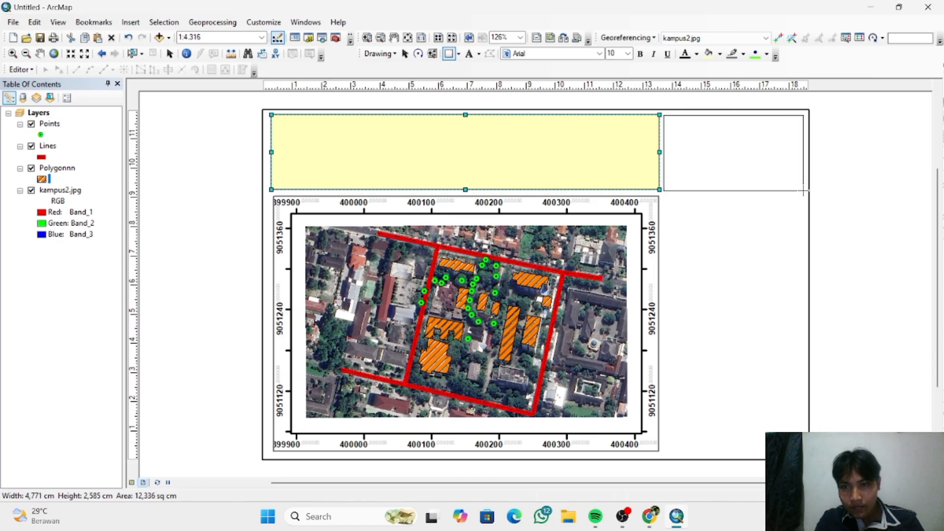
{"action": "left_click_drag", "start_coordinate": [804, 190], "coordinate": [803, 191]}
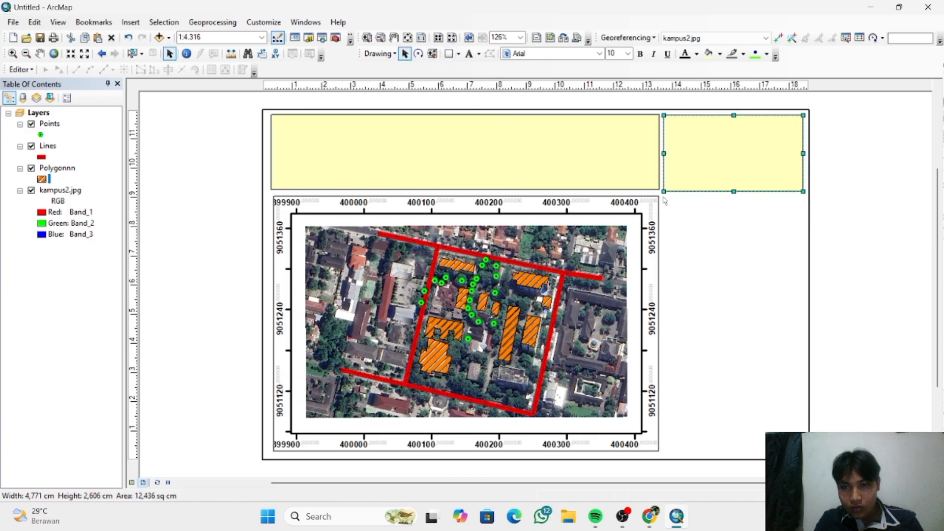
{"action": "left_click", "coordinate": [448, 53]}
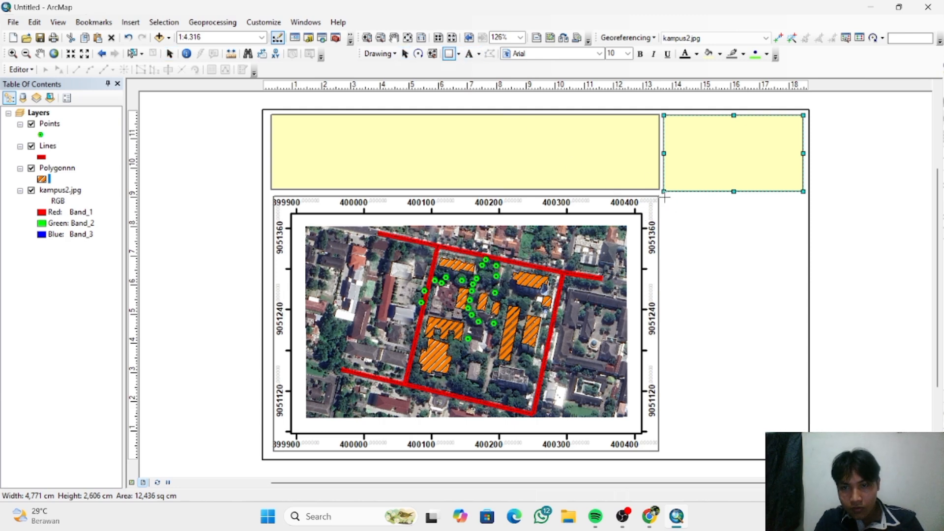
{"action": "left_click_drag", "start_coordinate": [664, 197], "coordinate": [804, 452]}
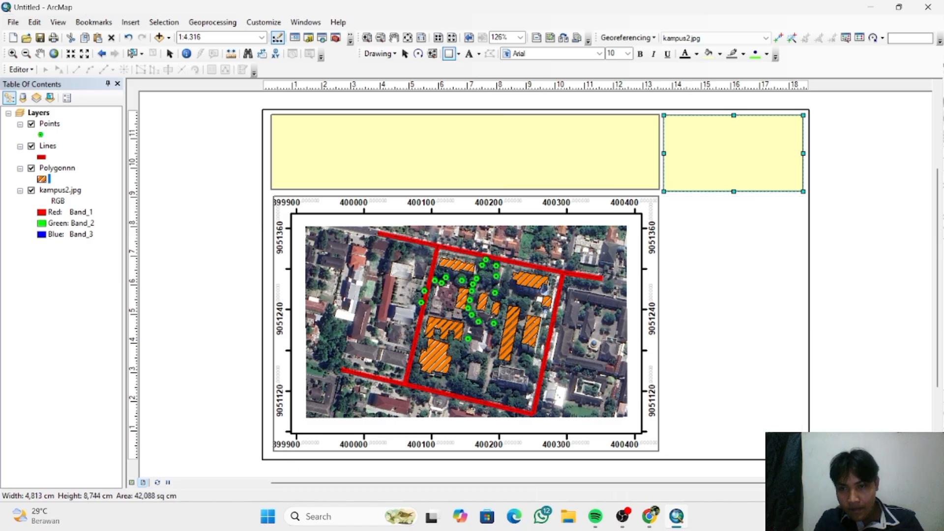
- Give the wide rectangle above the data frame no fill color and a black outline with width 2
{"action": "left_click", "coordinate": [630, 163]}
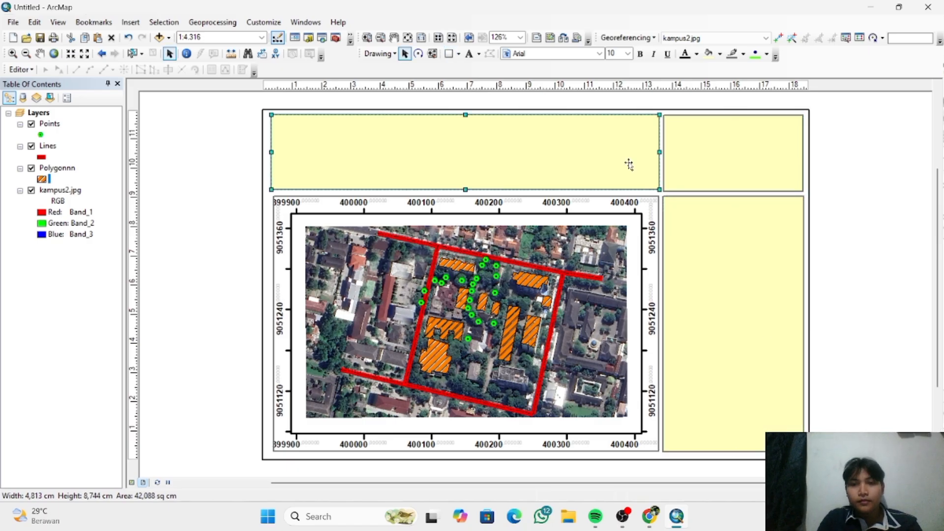
{"action": "right_click", "coordinate": [628, 163]}
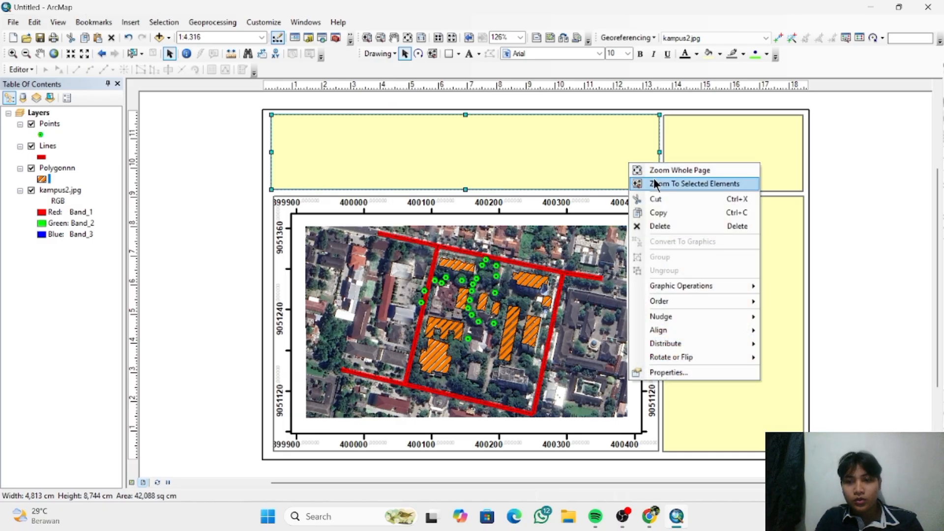
{"action": "left_click", "coordinate": [662, 374]}
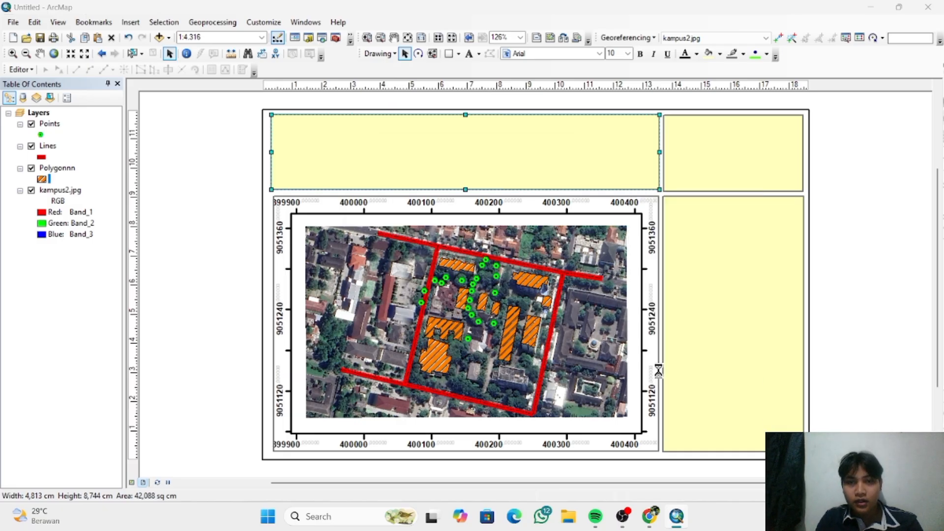
{"action": "left_click", "coordinate": [436, 201]}
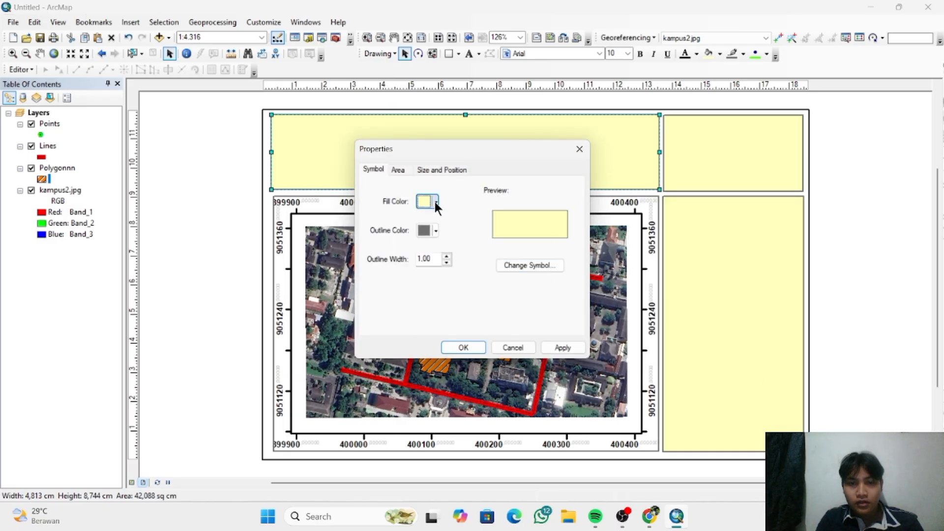
{"action": "left_click", "coordinate": [449, 219]}
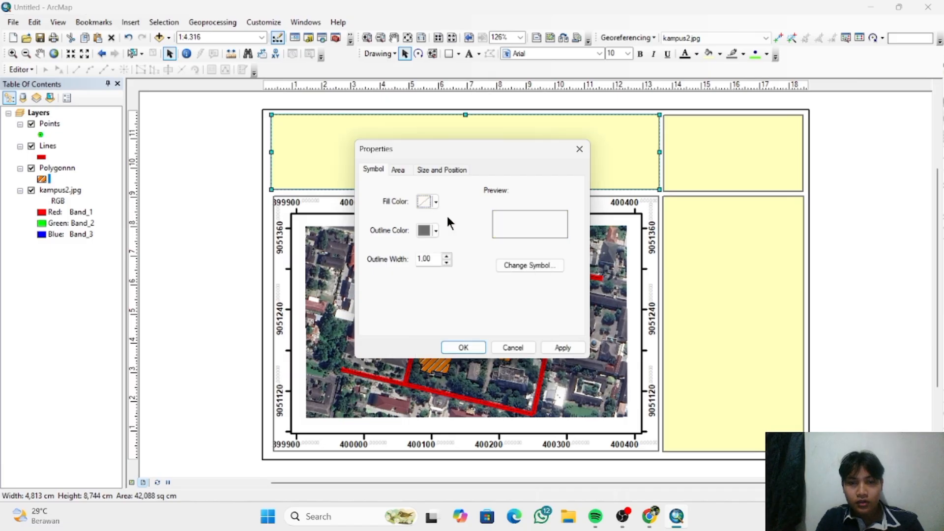
{"action": "left_click", "coordinate": [436, 231]}
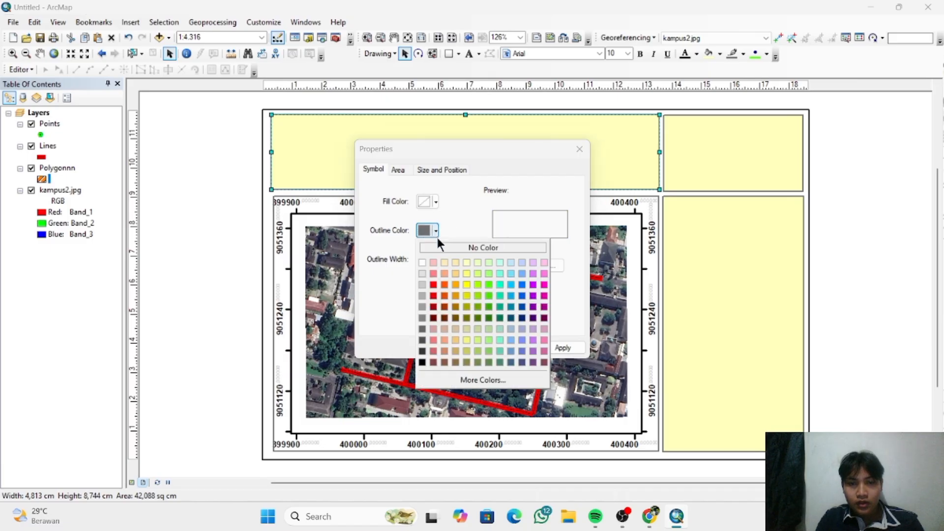
{"action": "left_click", "coordinate": [422, 363]}
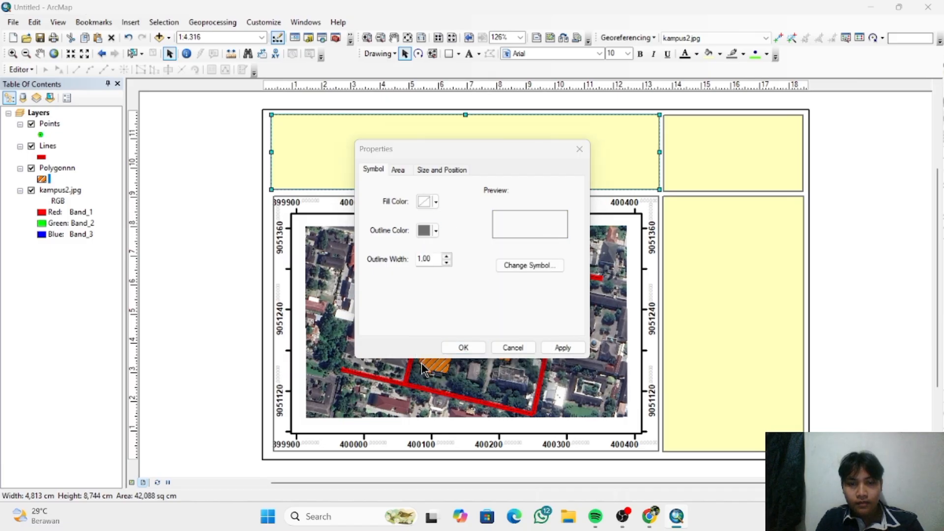
{"action": "left_click", "coordinate": [446, 256]}
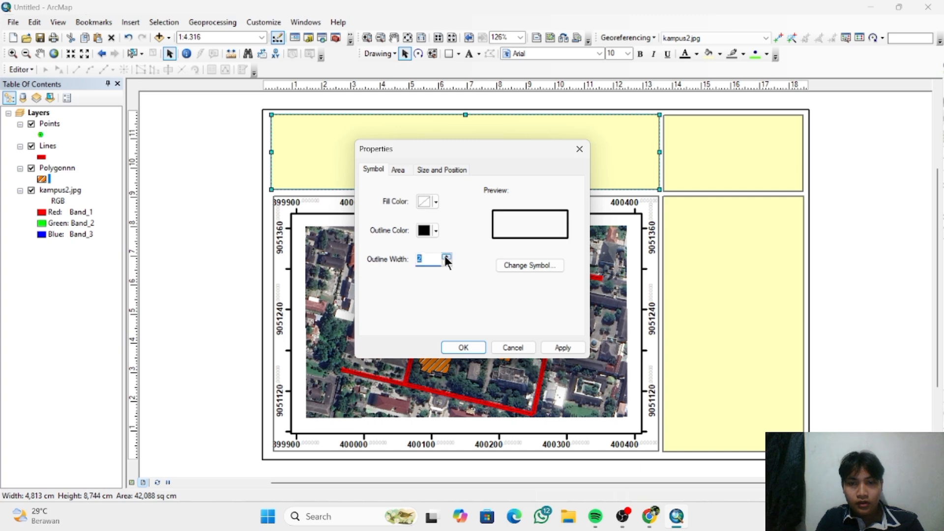
{"action": "left_click", "coordinate": [464, 347]}
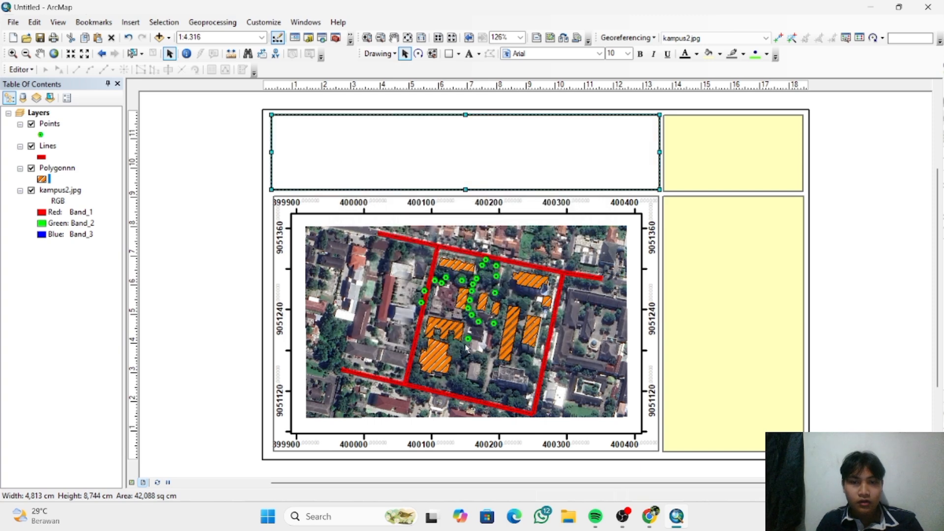
- Style the small upper-right rectangle with no fill color and a black outline of width 2
{"action": "left_click", "coordinate": [760, 149]}
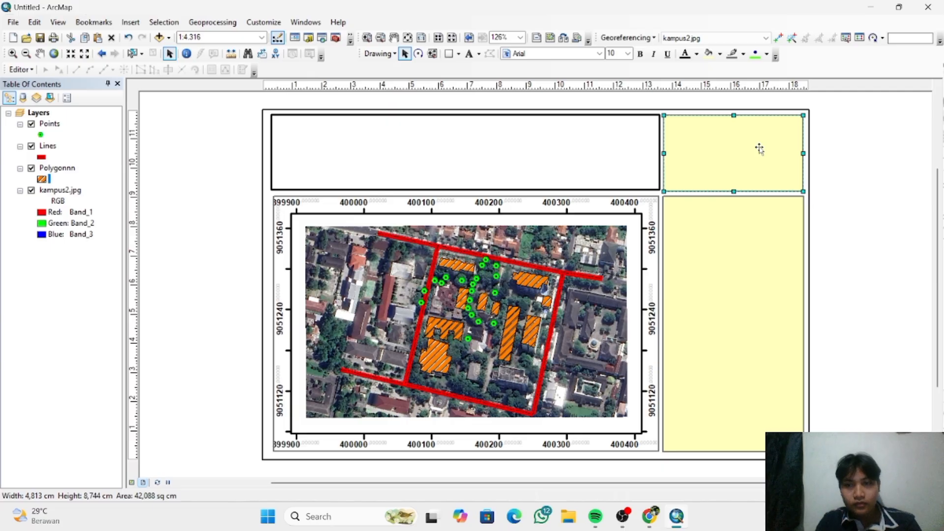
{"action": "right_click", "coordinate": [760, 149]}
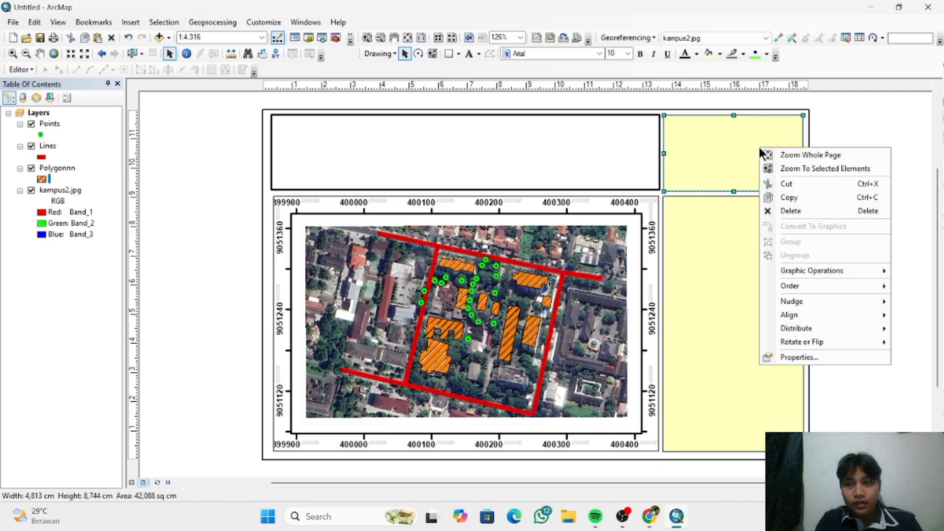
{"action": "left_click", "coordinate": [796, 358]}
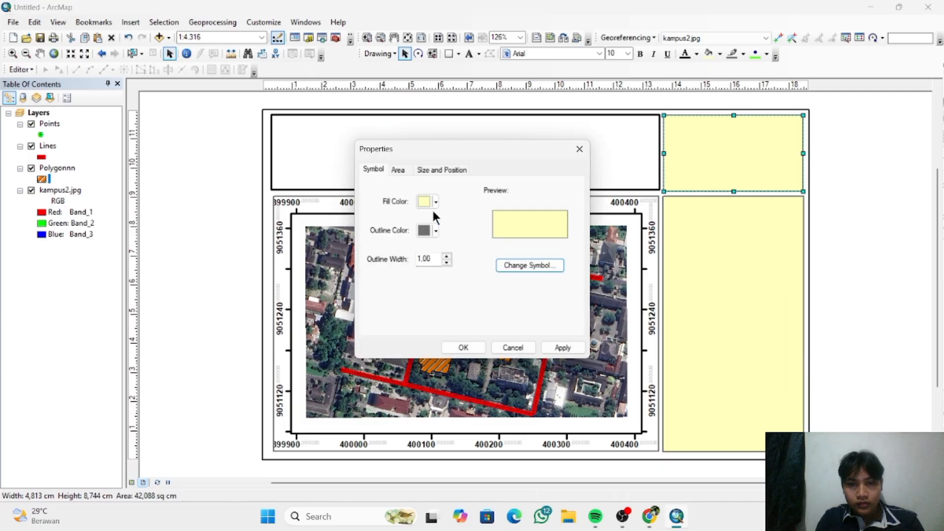
{"action": "left_click", "coordinate": [433, 203]}
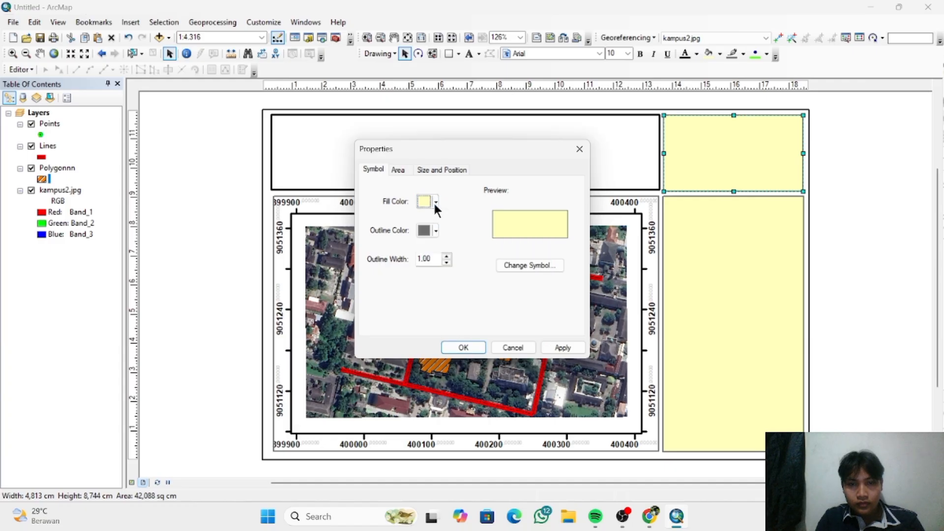
{"action": "left_click", "coordinate": [434, 204]}
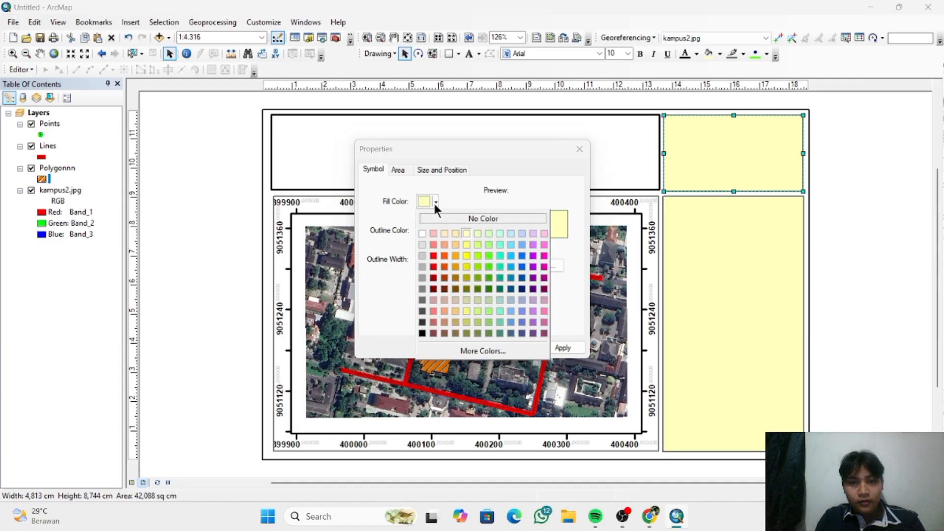
{"action": "left_click", "coordinate": [447, 219]}
{"action": "left_click", "coordinate": [436, 231]}
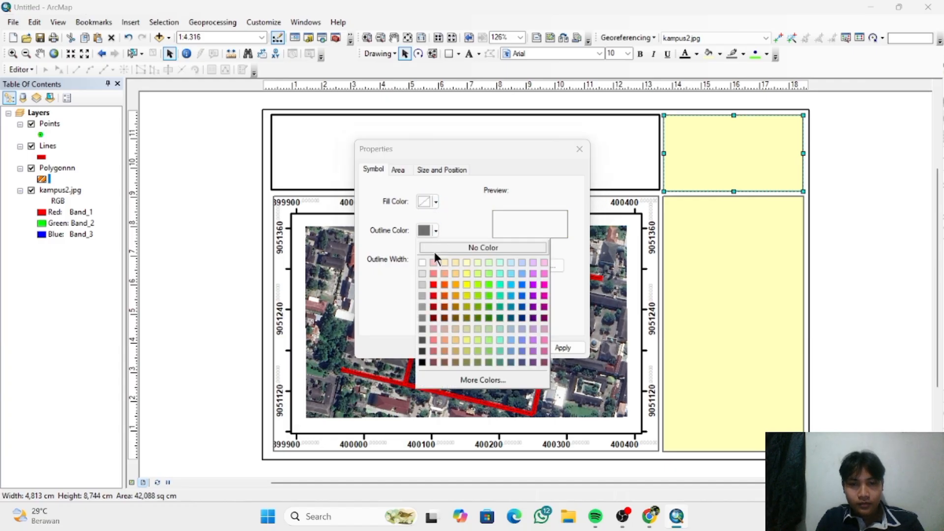
{"action": "left_click", "coordinate": [422, 362]}
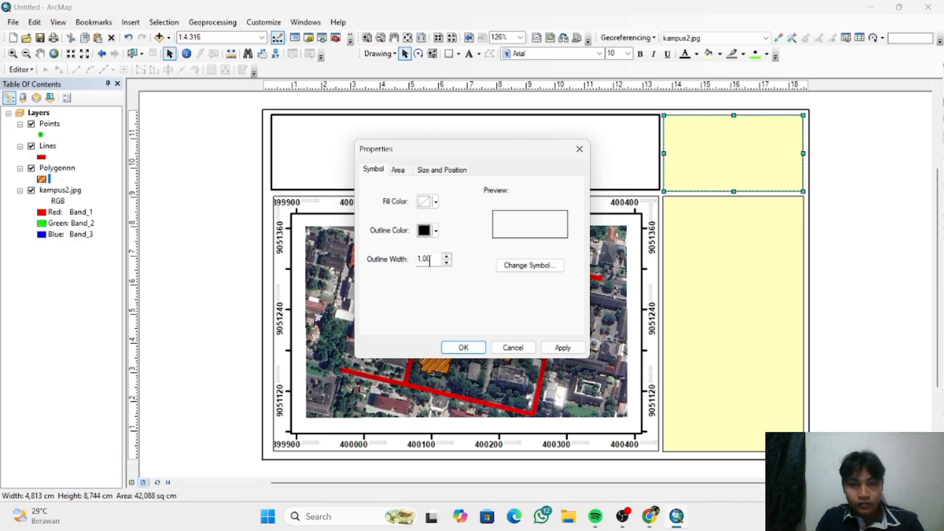
{"action": "left_click", "coordinate": [447, 256]}
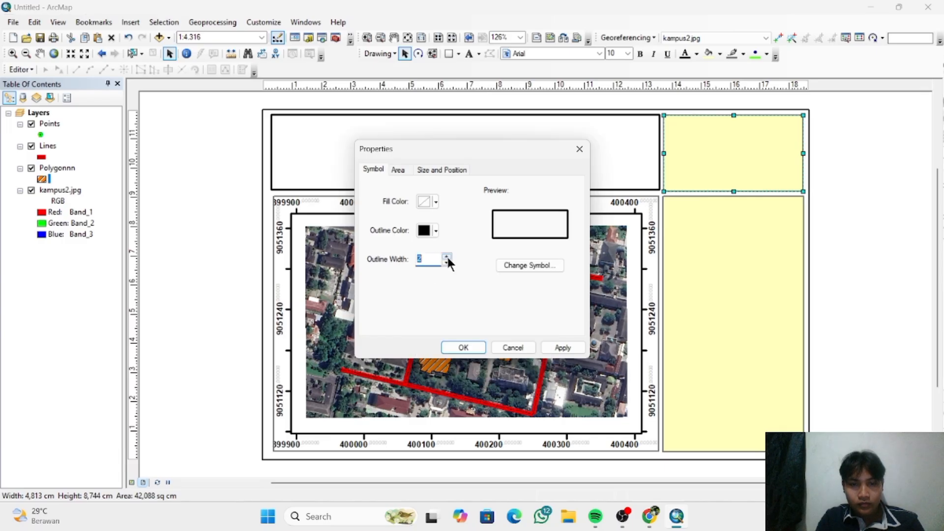
{"action": "left_click", "coordinate": [463, 347]}
- Set the tall rectangle beside the data frame to no fill color and a black outline of width 2, and deselect it
{"action": "left_click", "coordinate": [704, 322]}
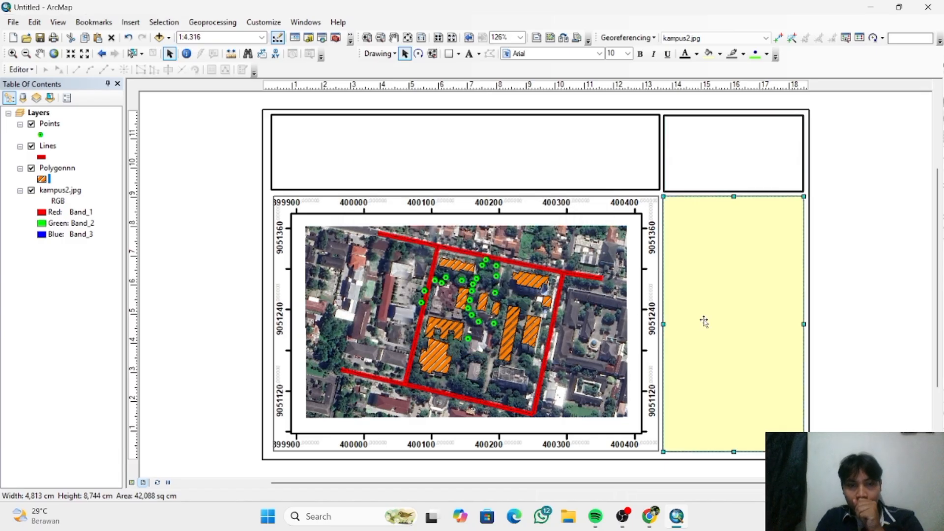
{"action": "right_click", "coordinate": [719, 246]}
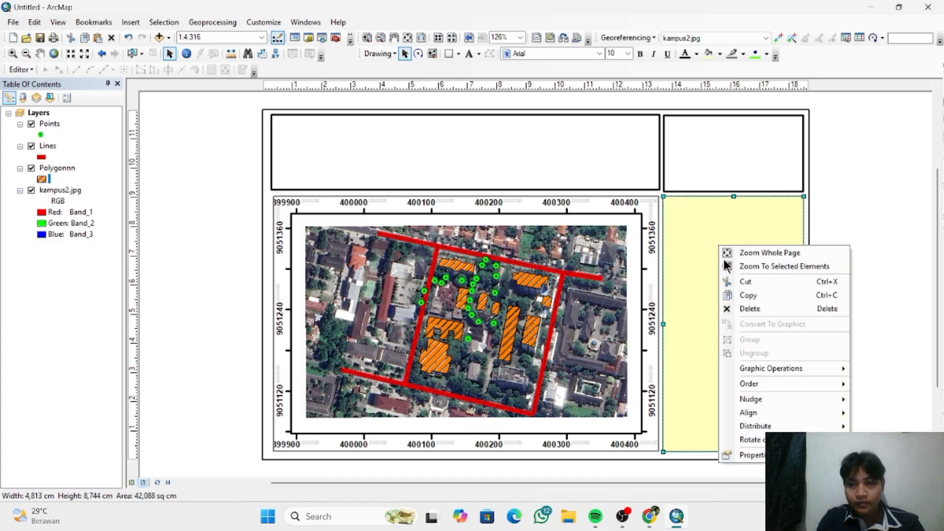
{"action": "left_click", "coordinate": [755, 455]}
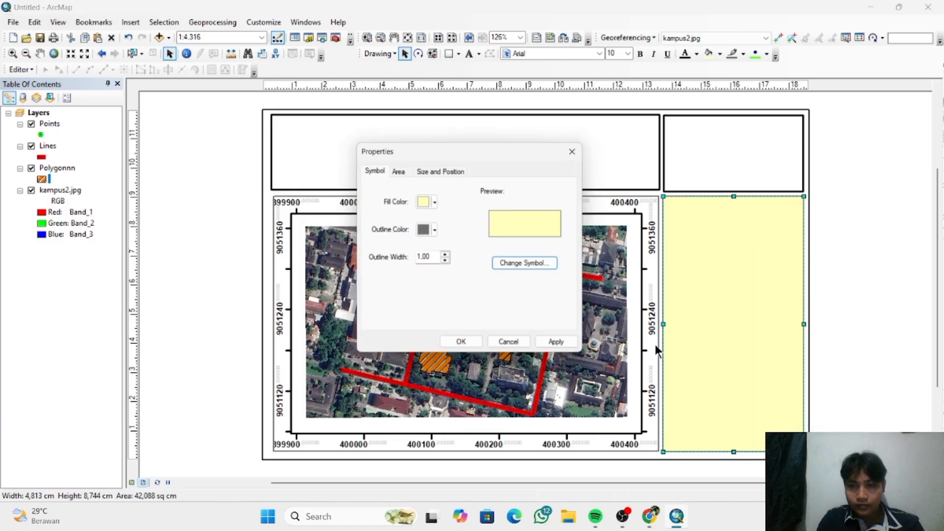
{"action": "left_click", "coordinate": [436, 231]}
{"action": "left_click", "coordinate": [422, 362]}
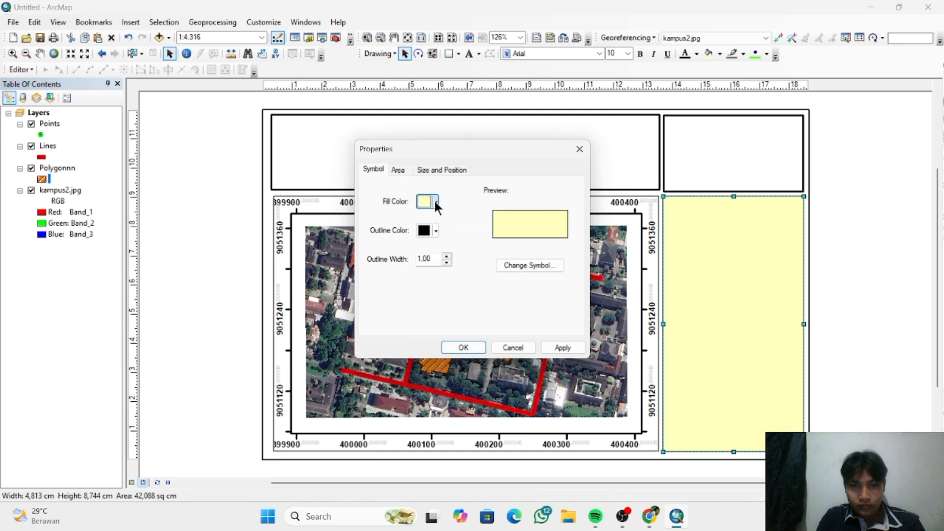
{"action": "left_click", "coordinate": [436, 201]}
{"action": "left_click", "coordinate": [449, 217]}
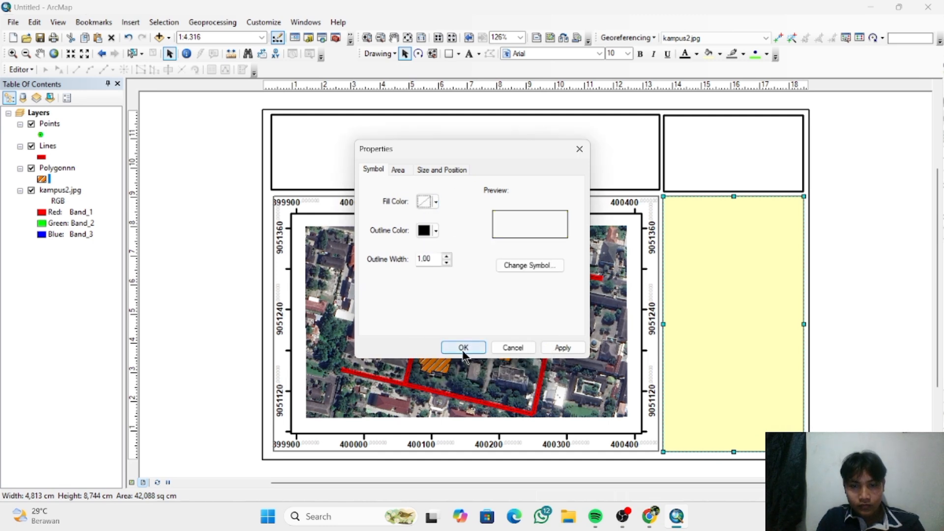
{"action": "left_click", "coordinate": [446, 256]}
{"action": "left_click", "coordinate": [464, 348]}
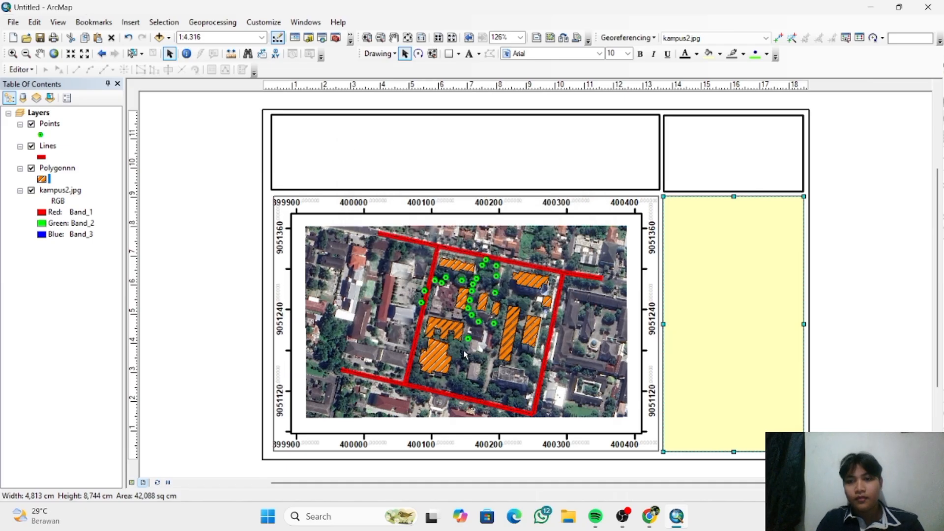
{"action": "left_click", "coordinate": [851, 227]}
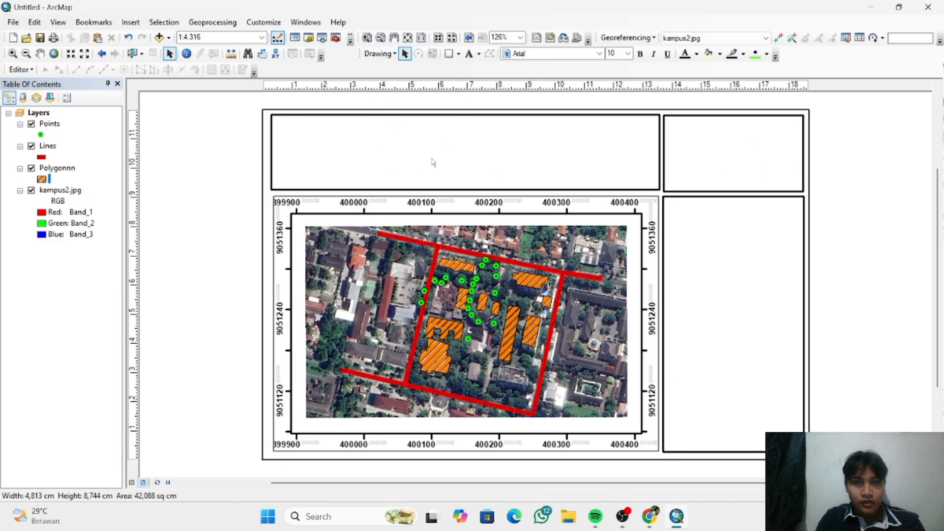
- Insert the picture Logo underamm from the Downloads folder into the layout
{"action": "left_click", "coordinate": [132, 22]}
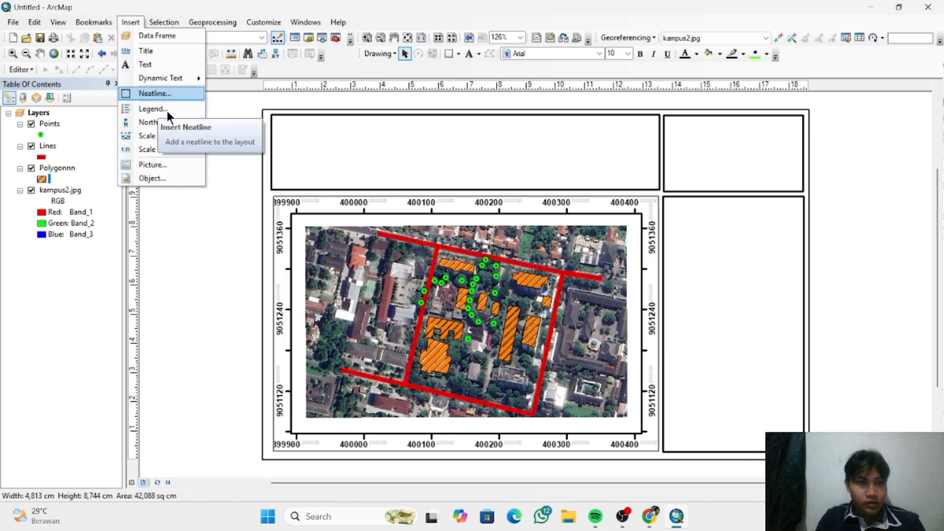
{"action": "left_click", "coordinate": [179, 164]}
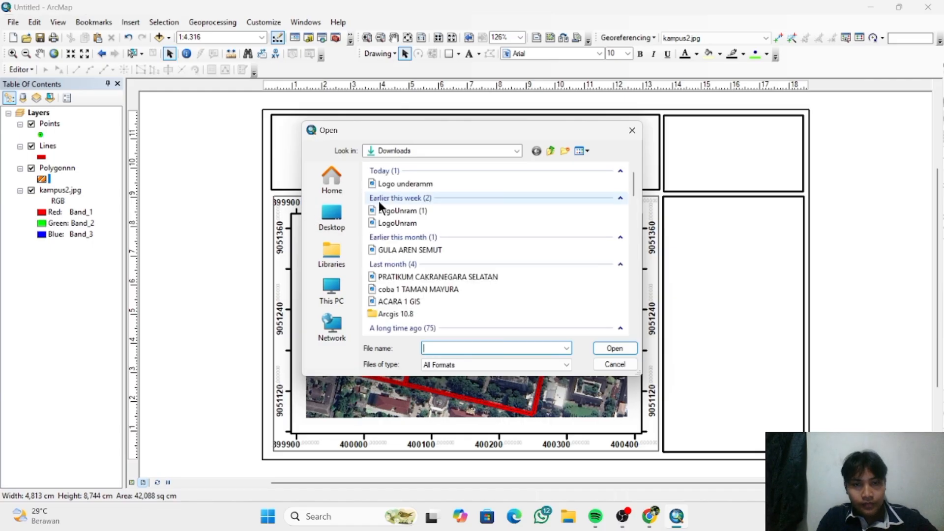
{"action": "left_click", "coordinate": [408, 185]}
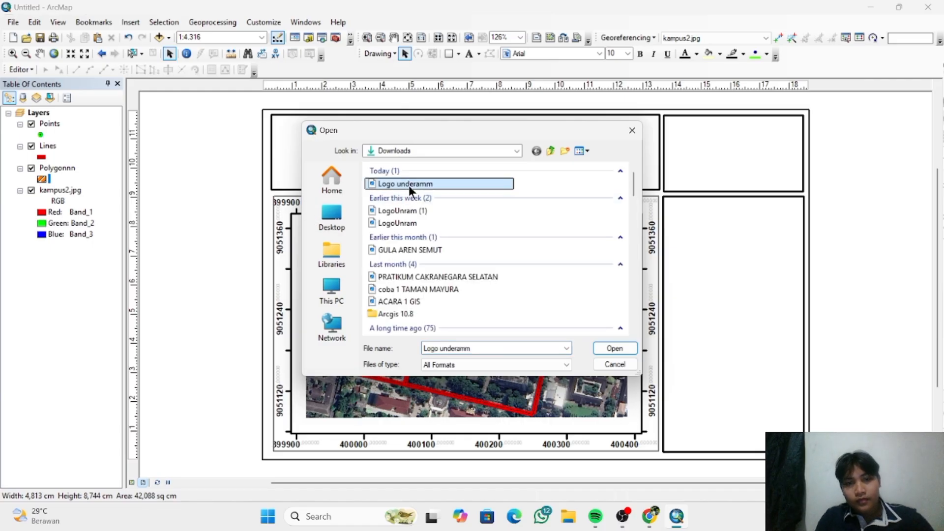
{"action": "left_click", "coordinate": [617, 347]}
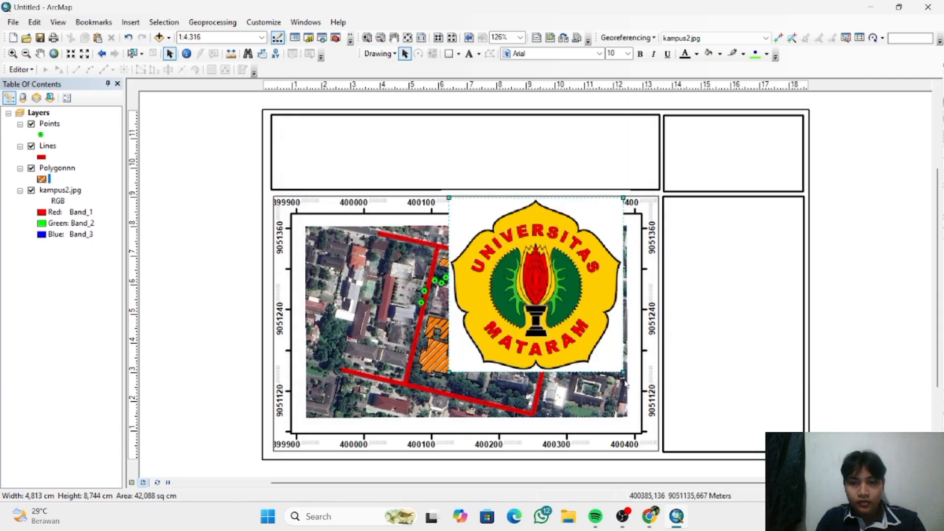
- Shrink the university logo to fit inside the wide upper box, place it at the box's left end and deselect it
{"action": "left_click_drag", "start_coordinate": [623, 372], "coordinate": [367, 204]}
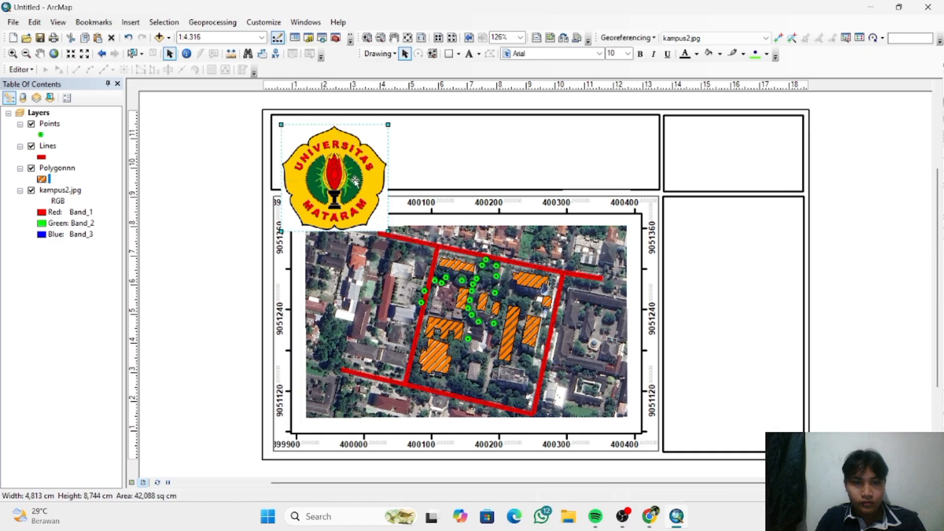
{"action": "left_click_drag", "start_coordinate": [354, 182], "coordinate": [356, 183]}
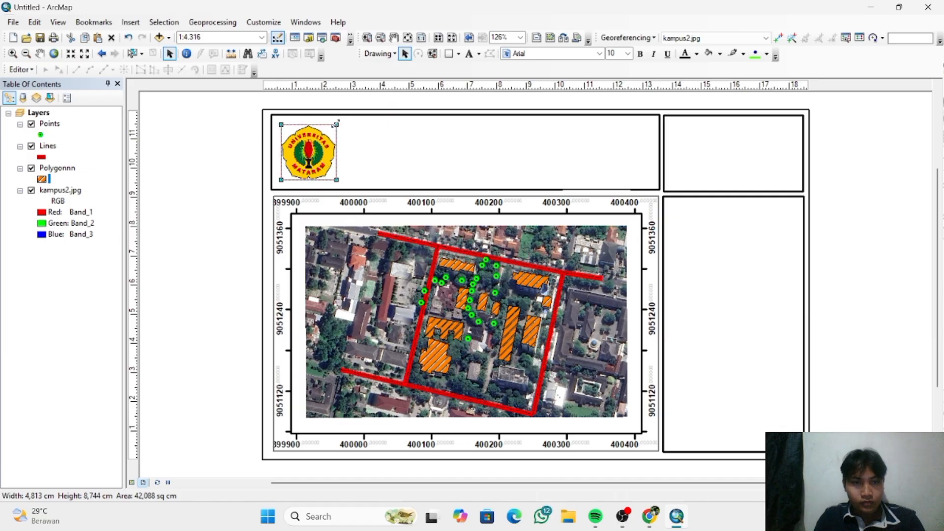
{"action": "left_click_drag", "start_coordinate": [337, 123], "coordinate": [344, 120]}
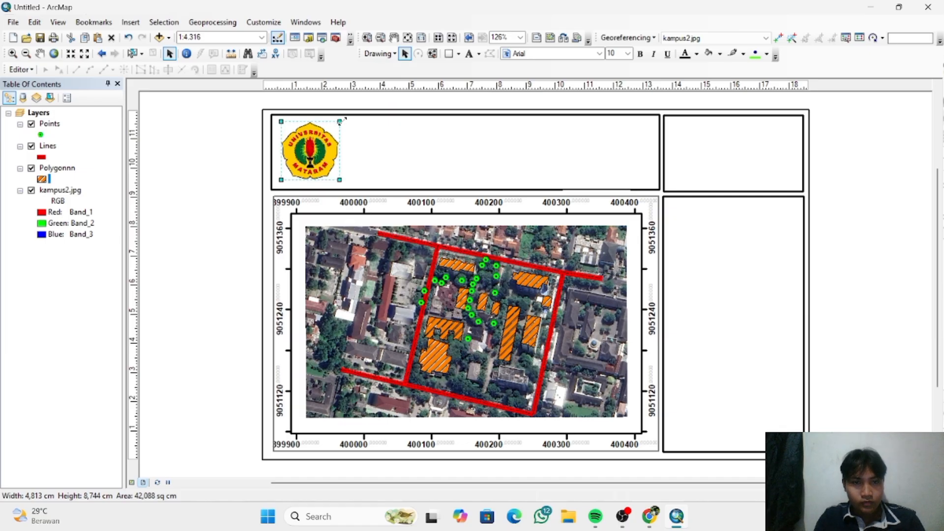
{"action": "left_click", "coordinate": [328, 141]}
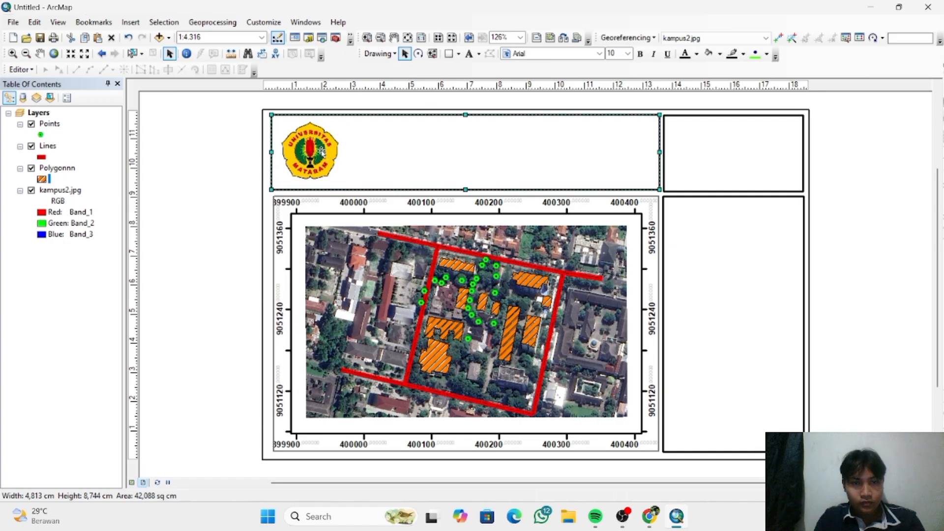
{"action": "left_click", "coordinate": [323, 152]}
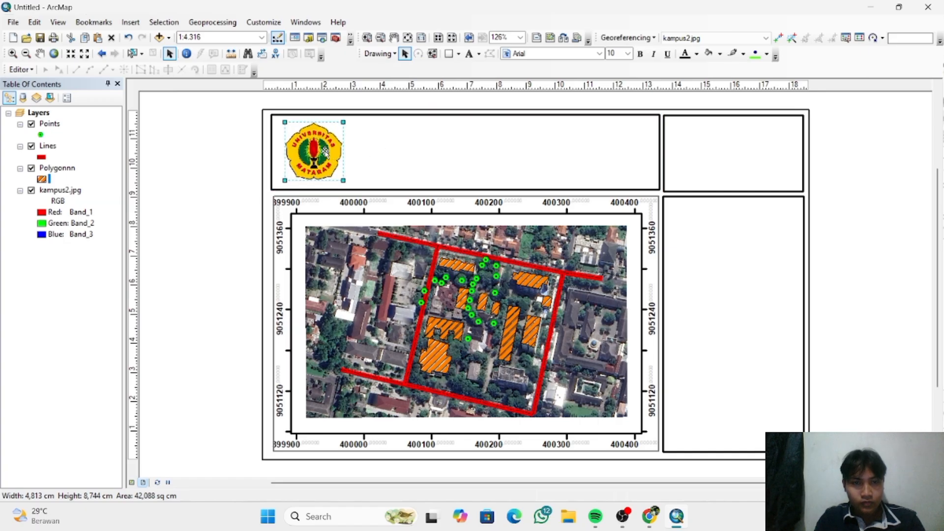
{"action": "left_click_drag", "start_coordinate": [325, 154], "coordinate": [322, 155]}
{"action": "left_click", "coordinate": [397, 161]}
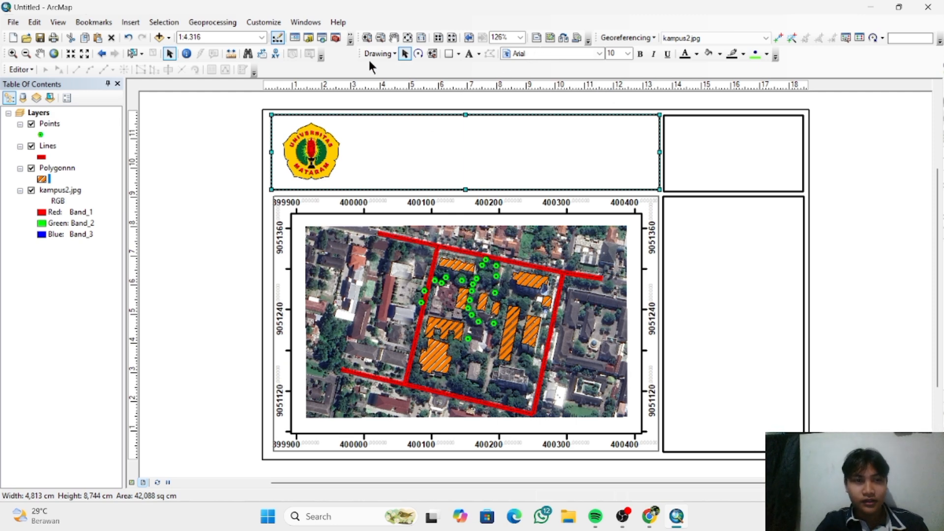
- Insert a text element into the layout and move it into the wide upper box near the logo
{"action": "left_click", "coordinate": [129, 22]}
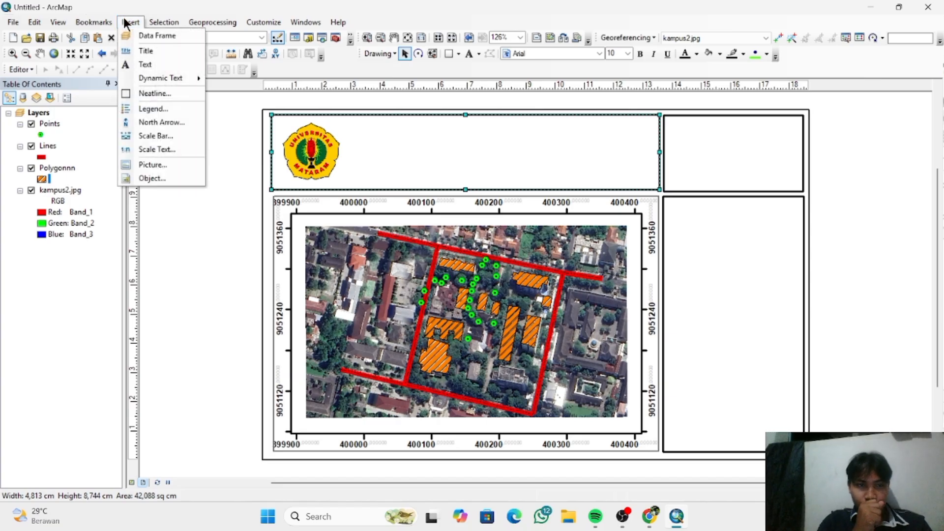
{"action": "left_click", "coordinate": [172, 69]}
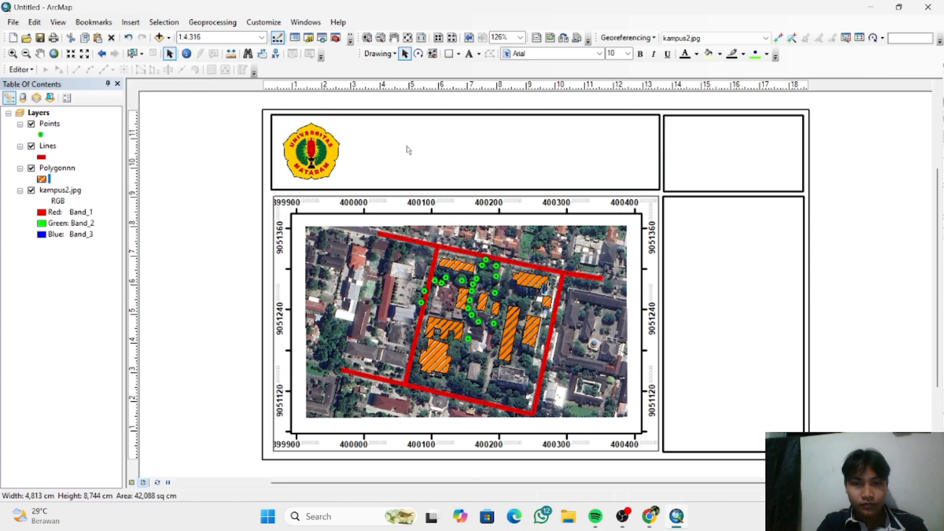
{"action": "left_click", "coordinate": [540, 294]}
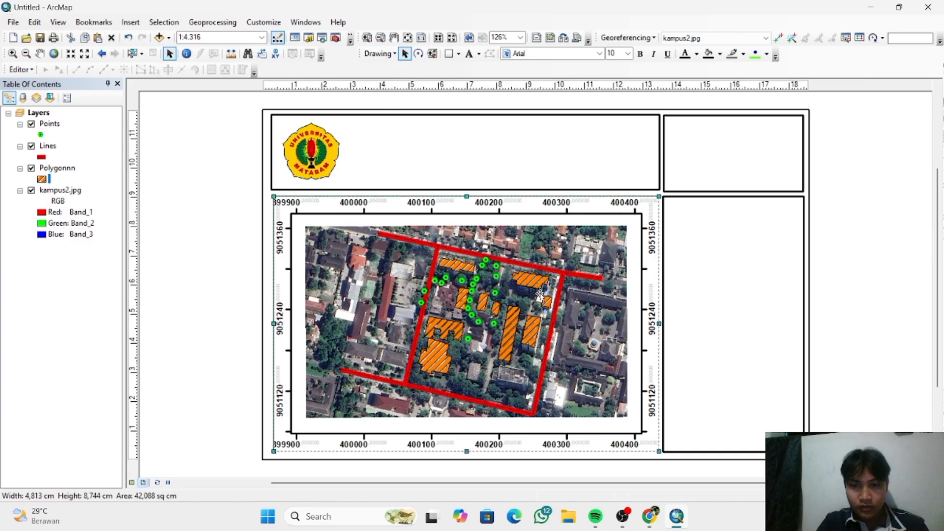
{"action": "mouse_move", "coordinate": [540, 294]}
{"action": "left_mouse_down"}
{"action": "mouse_move", "coordinate": [531, 236]}
{"action": "mouse_move", "coordinate": [533, 292]}
{"action": "left_mouse_up"}
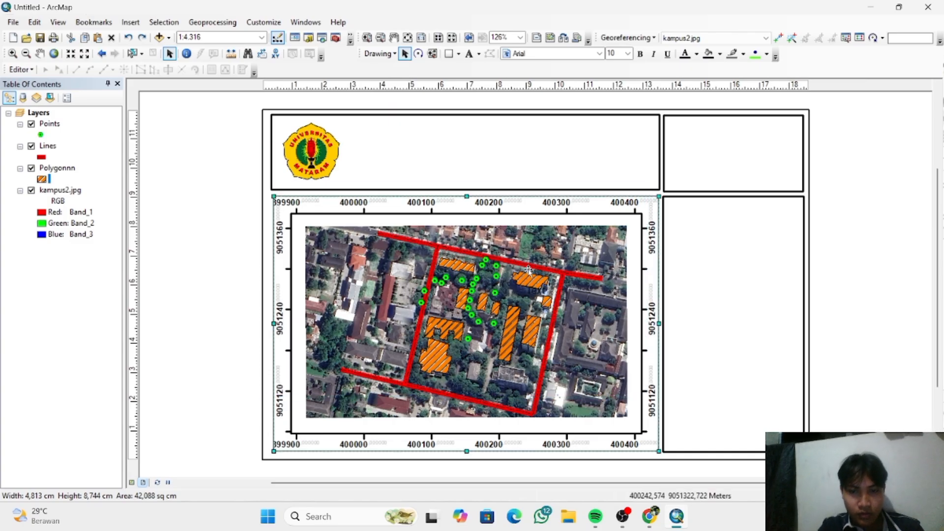
{"action": "left_click", "coordinate": [533, 292]}
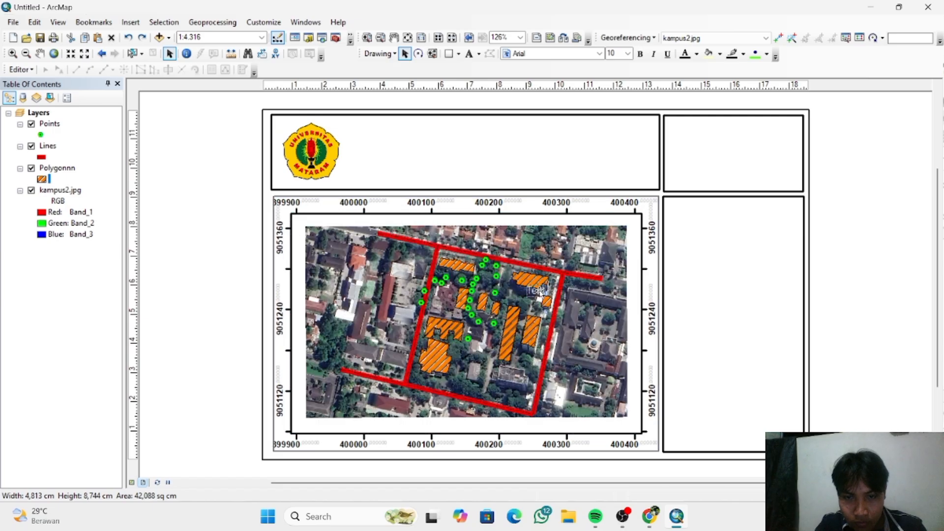
{"action": "left_click_drag", "start_coordinate": [540, 292], "coordinate": [388, 138]}
- Set the text to "PETA KAMPUS UNIVERSITAS MATARAM" with "NUSA TENGGARA BARAT" on a second line, and centre it in the wide upper box
{"action": "double_click", "coordinate": [387, 137]}
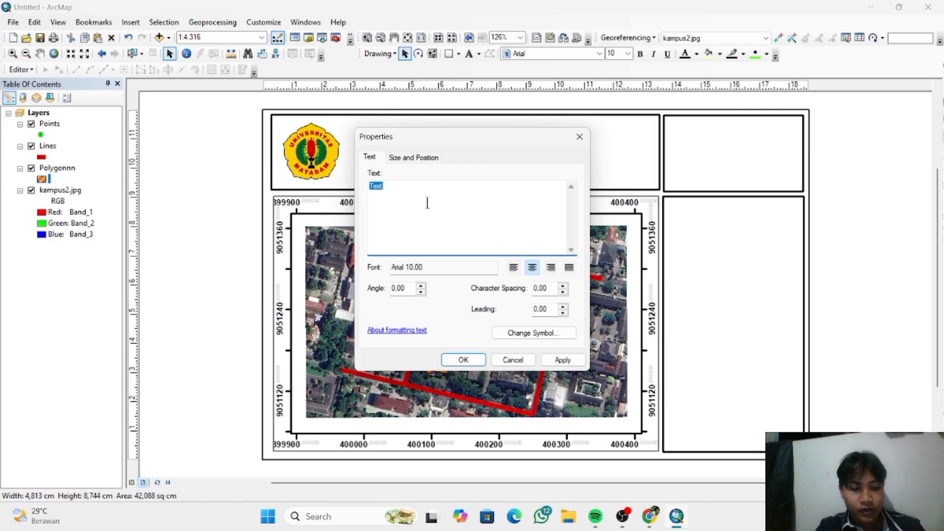
{"action": "type", "text": "PETA"}
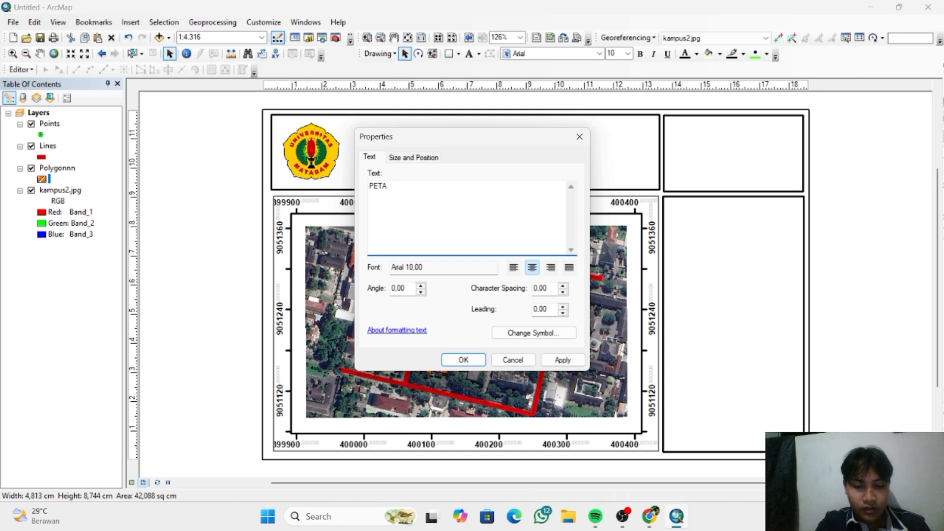
{"action": "type", "text": " KAMPUS"}
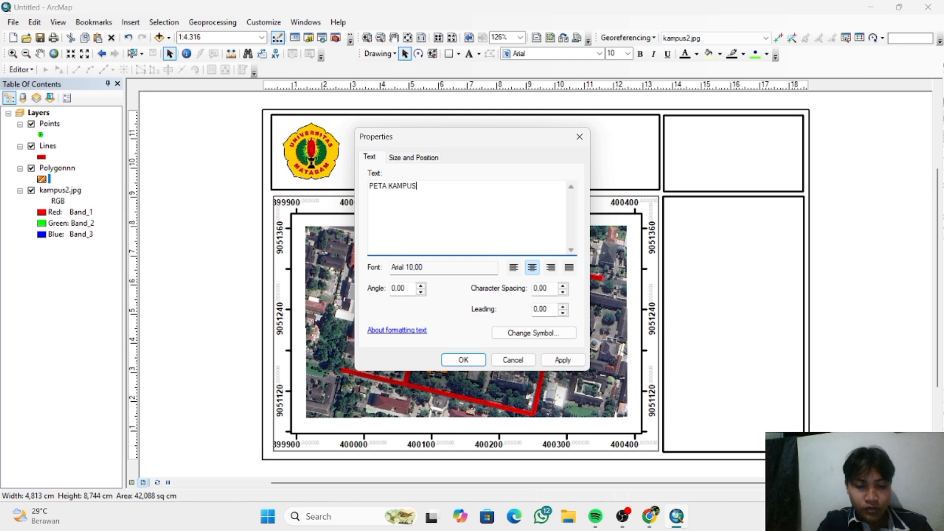
{"action": "type", "text": " UNIVERS"}
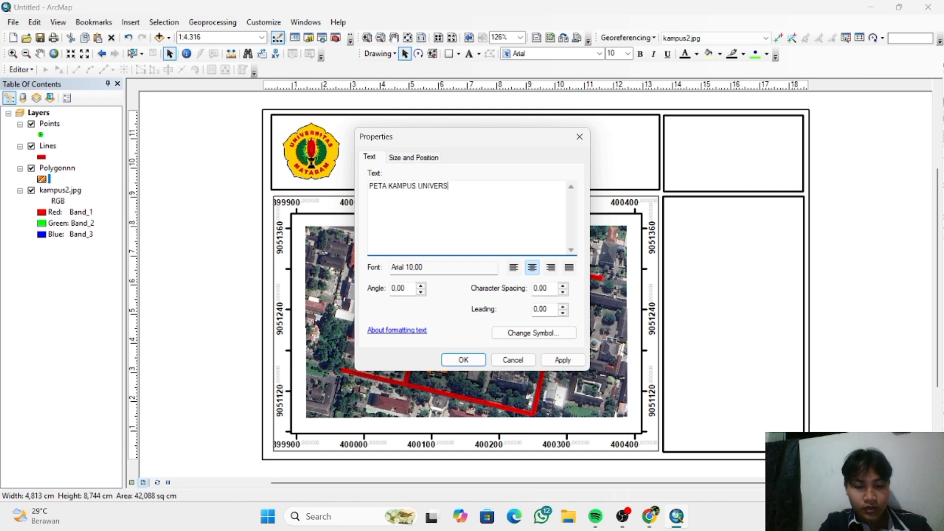
{"action": "type", "text": "ITAS MATA"}
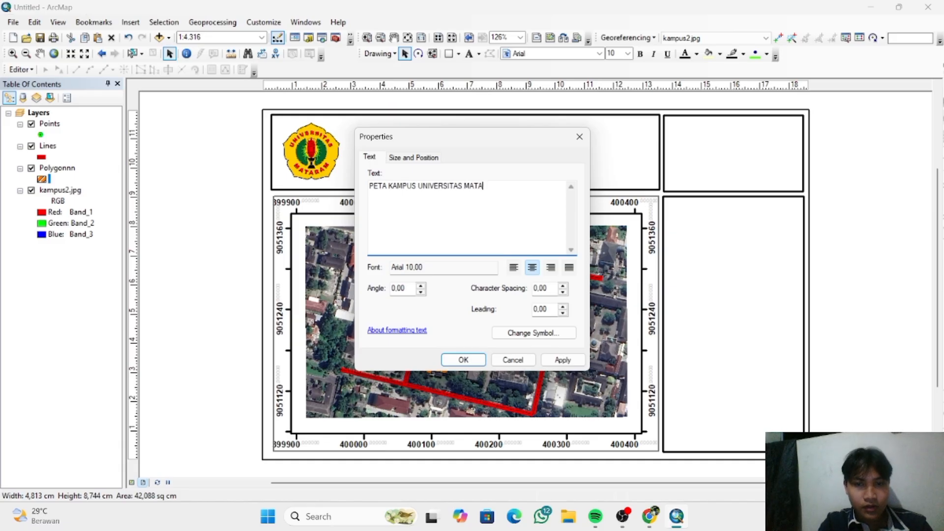
{"action": "type", "text": "RA"}
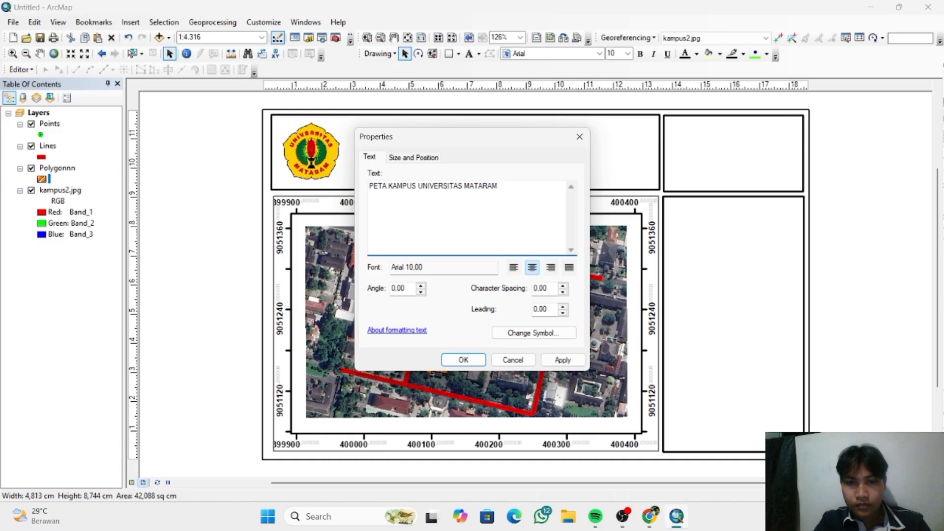
{"action": "type", "text": "M"}
{"action": "key", "text": "Return"}
{"action": "type", "text": "NU"}
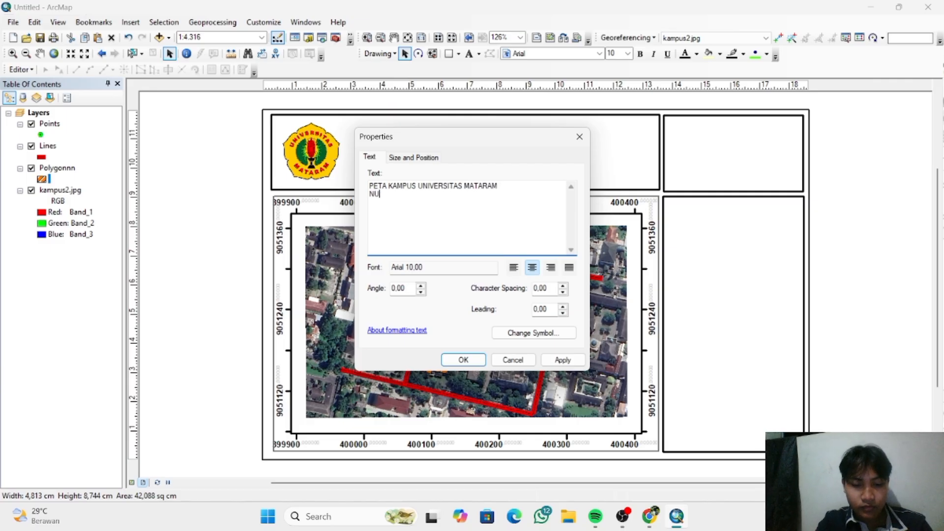
{"action": "type", "text": "SA TENGGARA BARAT"}
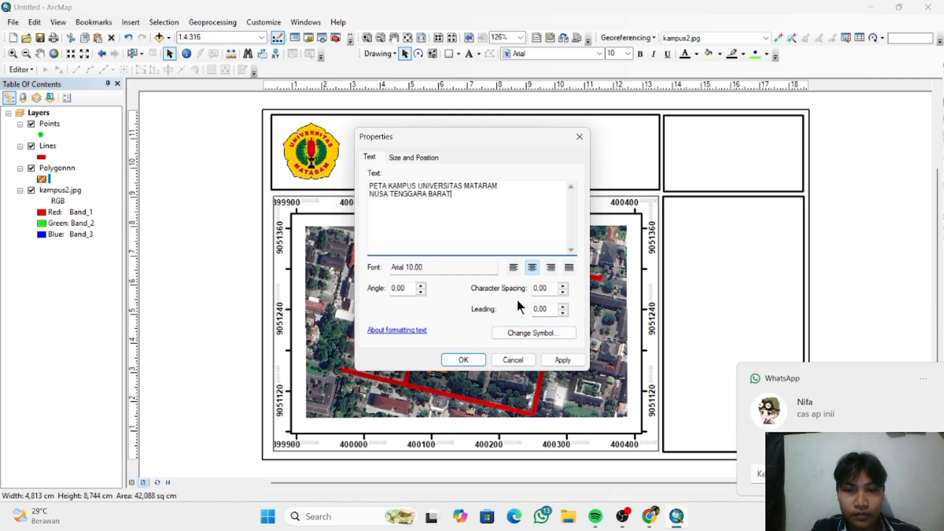
{"action": "left_click", "coordinate": [417, 157]}
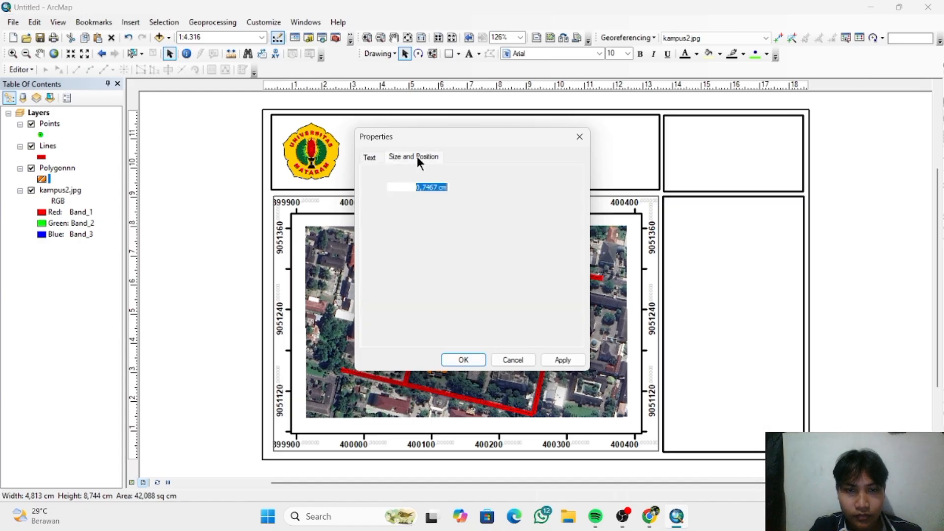
{"action": "left_click", "coordinate": [377, 157]}
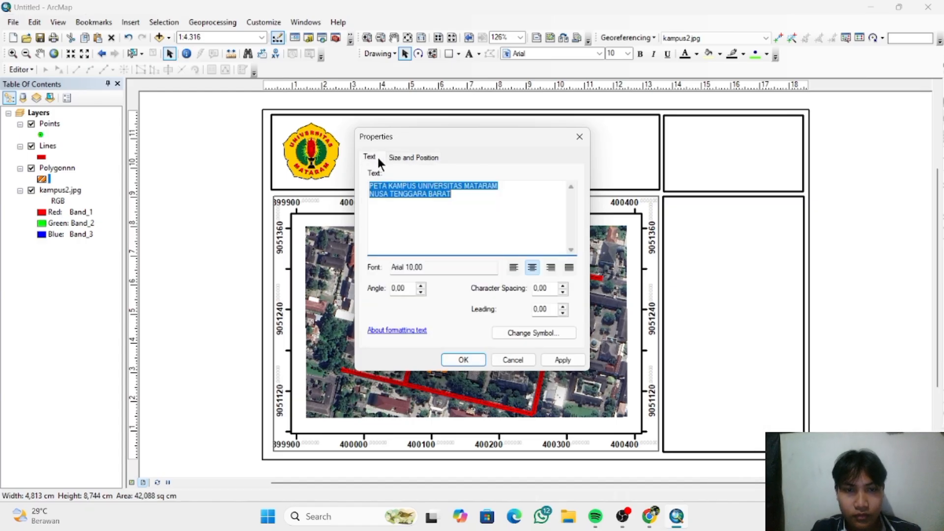
{"action": "left_click", "coordinate": [463, 360]}
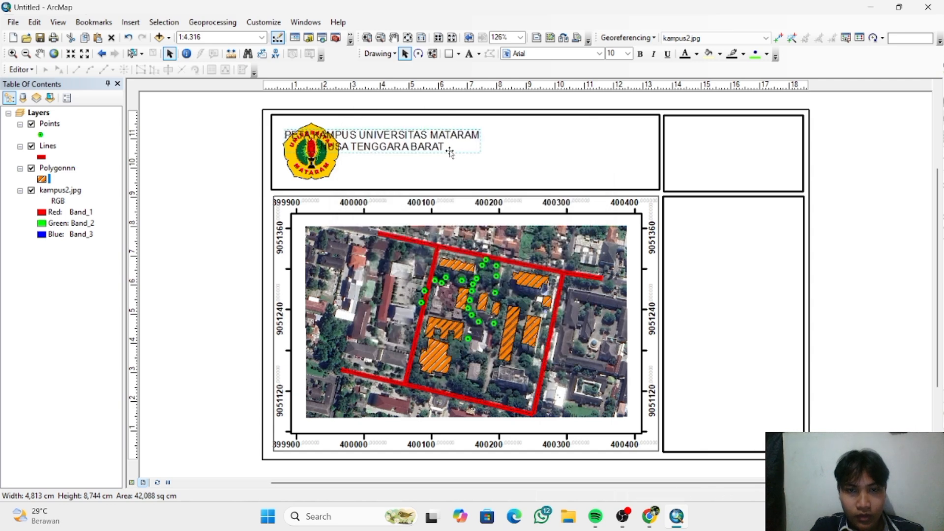
{"action": "left_click_drag", "start_coordinate": [450, 153], "coordinate": [537, 160]}
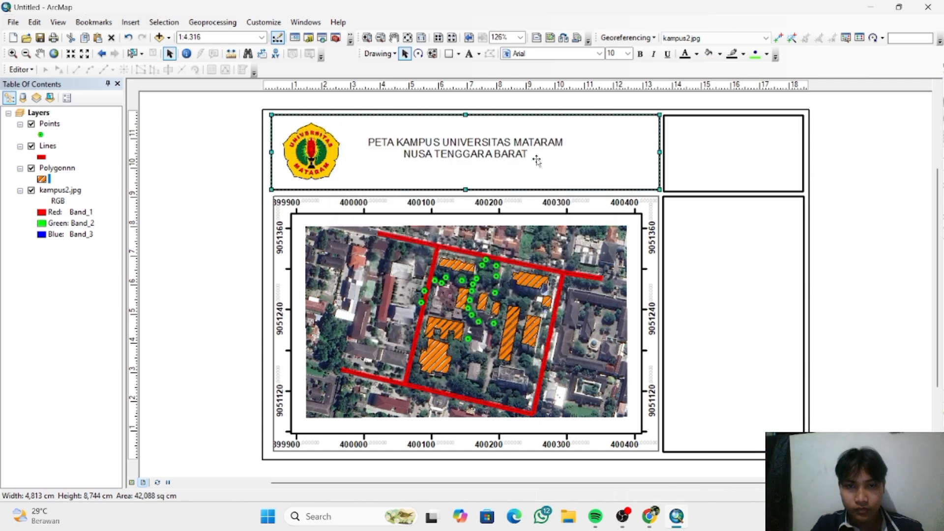
- Try breaking the title into three lines, with "UNIVERSITAS MATARAM" on its own line, and undo that change
{"action": "double_click", "coordinate": [489, 146]}
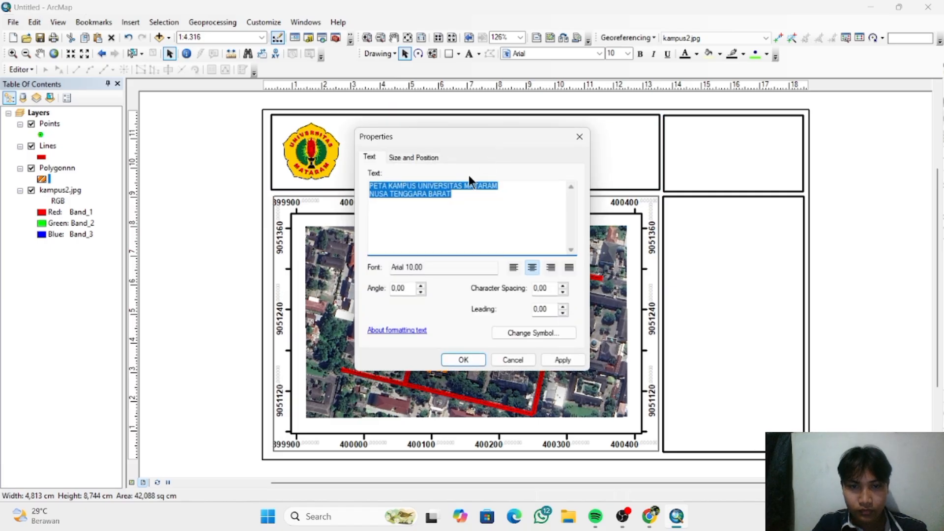
{"action": "left_click", "coordinate": [415, 185]}
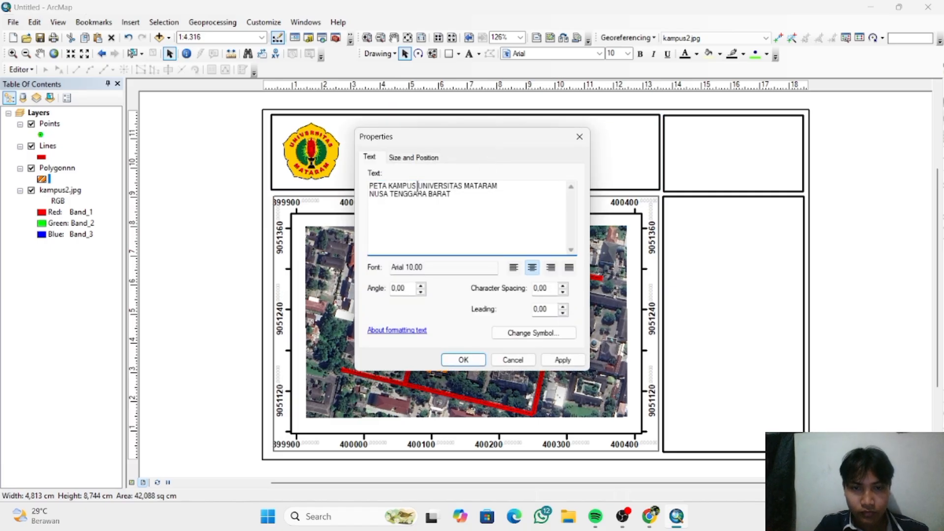
{"action": "key", "text": "Delete"}
{"action": "key", "text": "Return"}
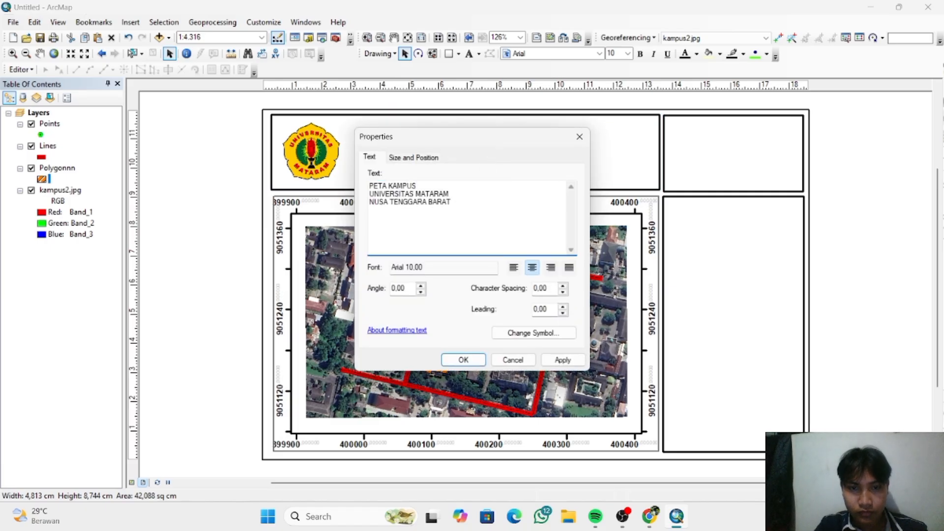
{"action": "left_click", "coordinate": [464, 360]}
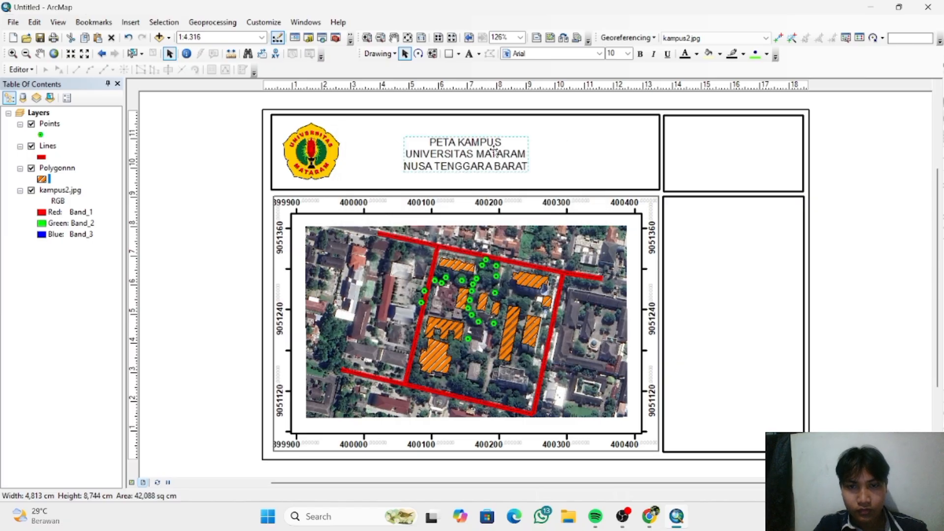
{"action": "key", "text": "ctrl+z"}
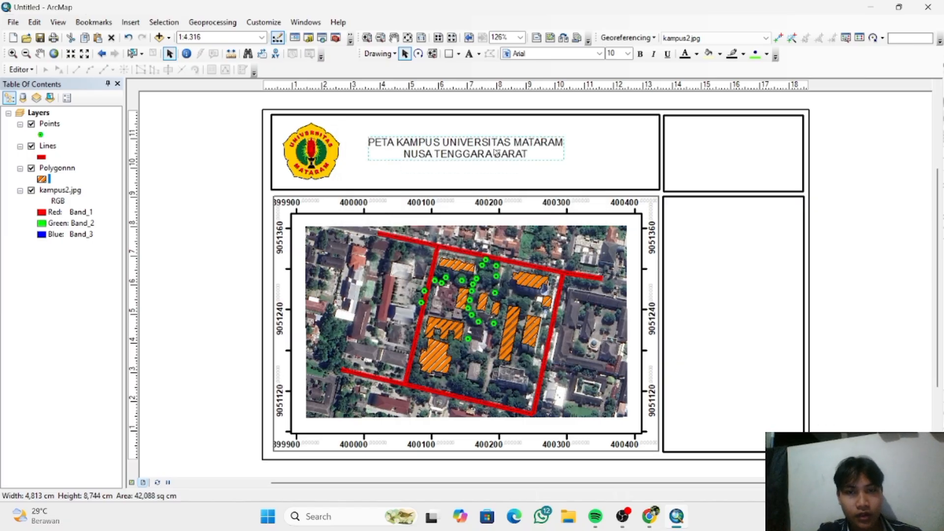
- Review the text settings and the size and position properties of the map title
{"action": "left_click", "coordinate": [495, 152]}
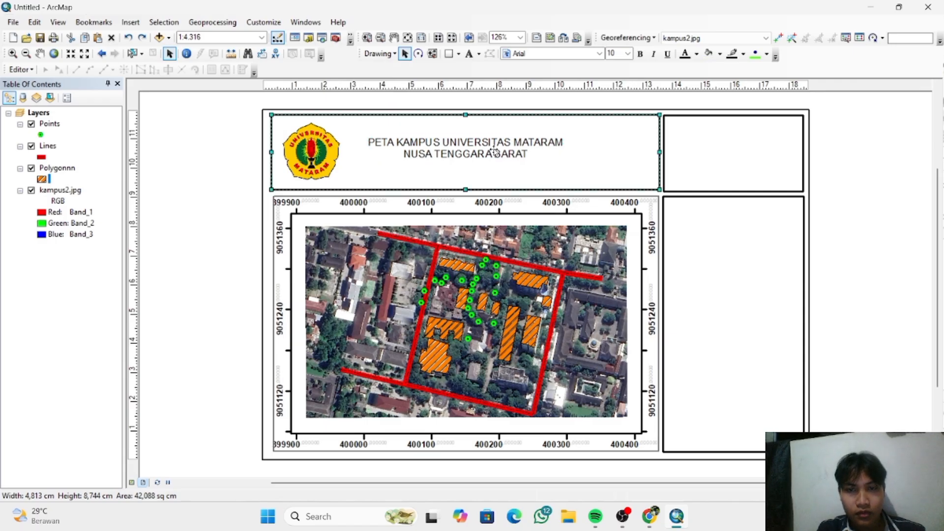
{"action": "left_click", "coordinate": [495, 152]}
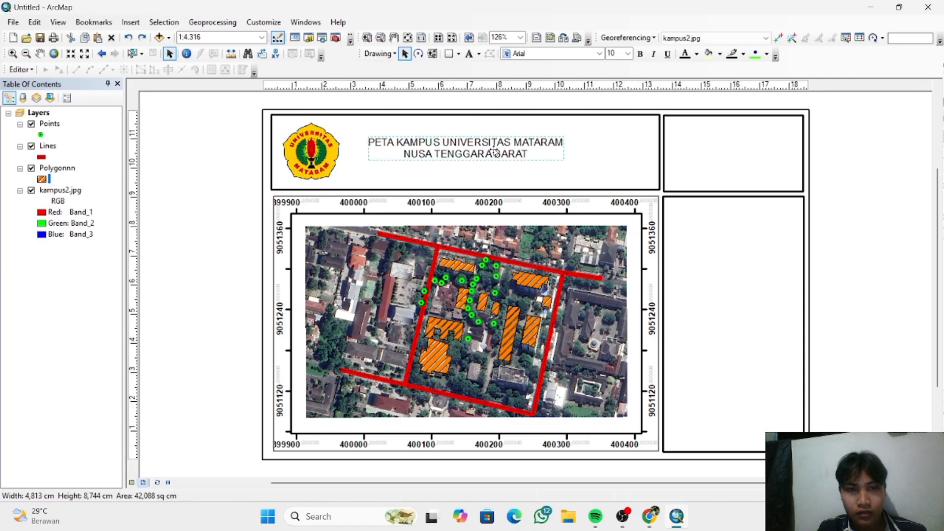
{"action": "right_click", "coordinate": [525, 157]}
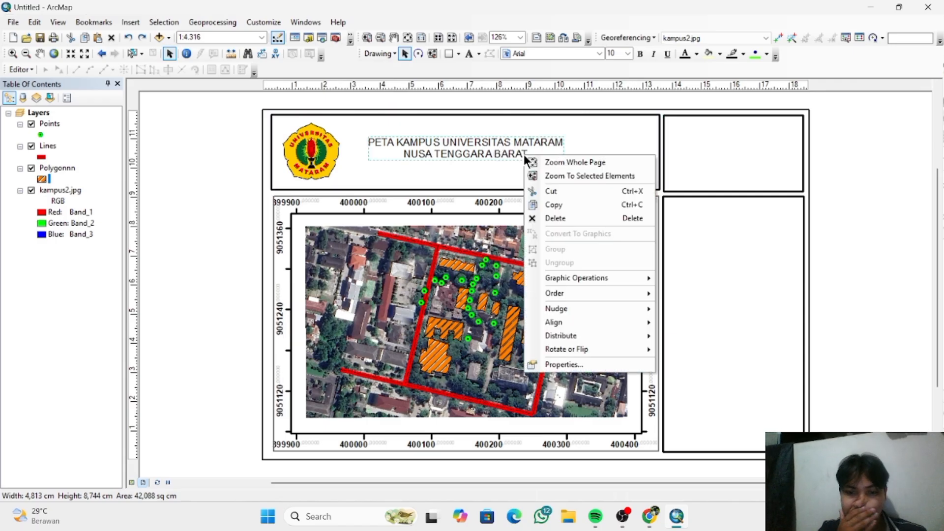
{"action": "left_click", "coordinate": [564, 364]}
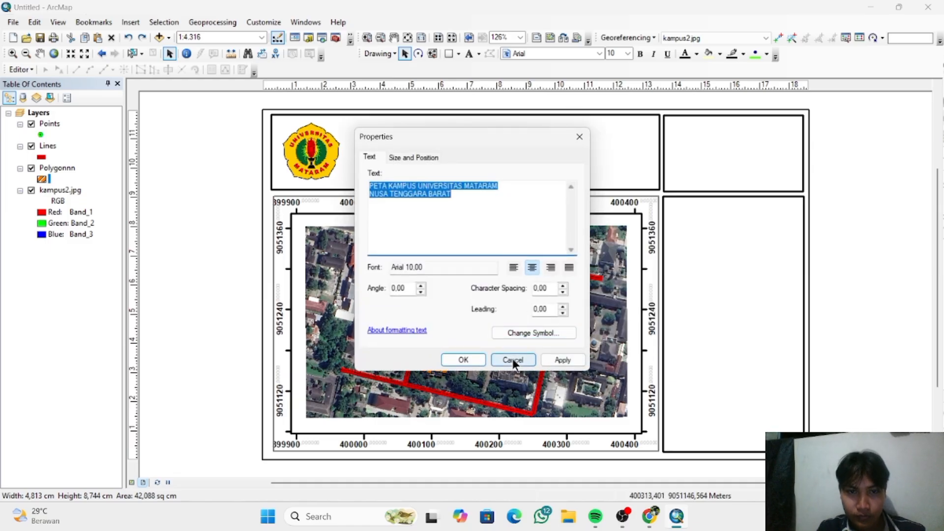
{"action": "left_click", "coordinate": [418, 154]}
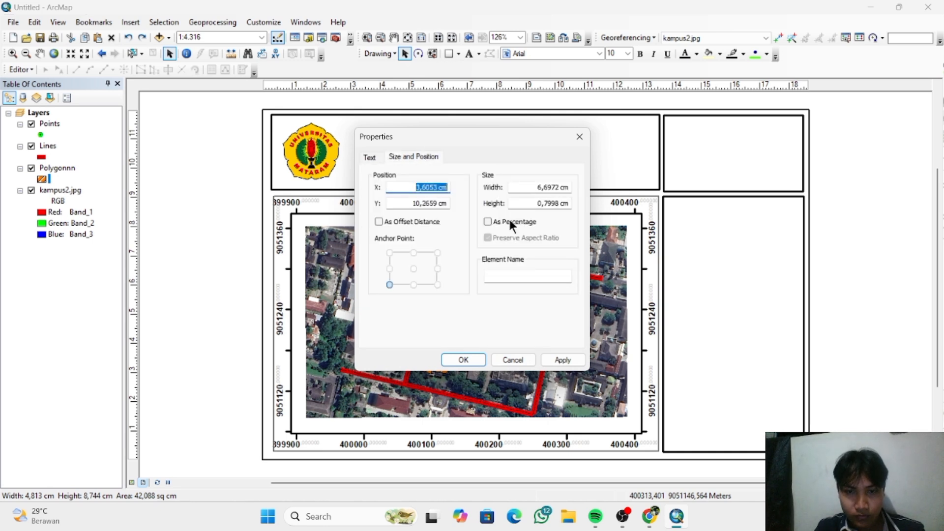
{"action": "left_click", "coordinate": [372, 156]}
{"action": "left_click", "coordinate": [466, 364]}
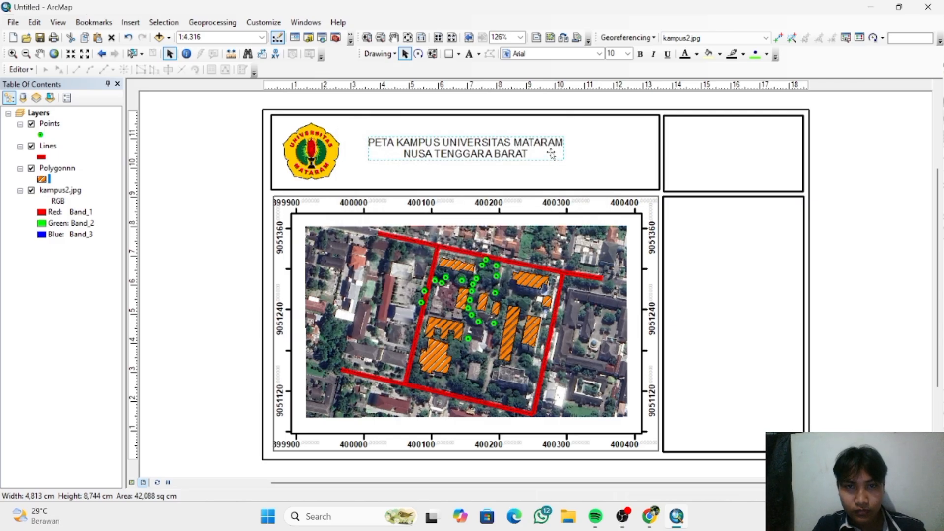
- Make the two-line map title in the wide upper box bold
{"action": "left_click", "coordinate": [552, 156]}
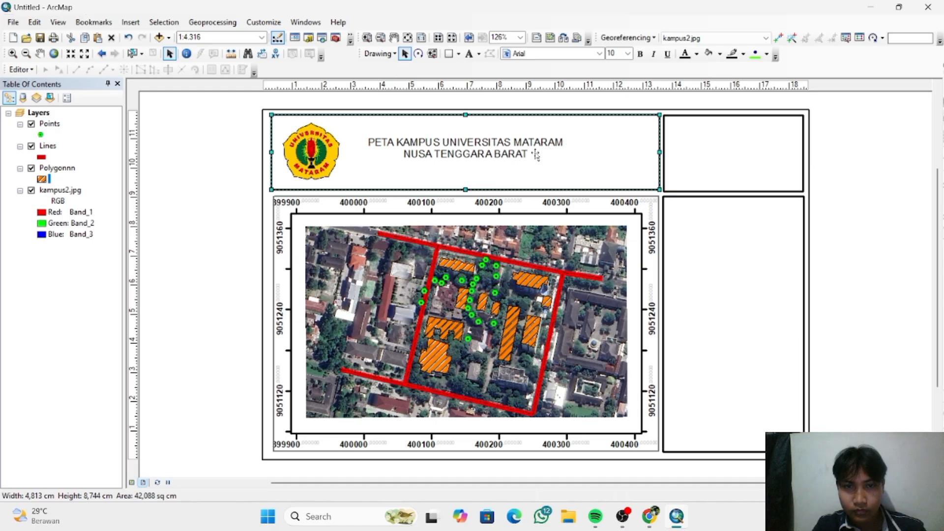
{"action": "left_click", "coordinate": [537, 156]}
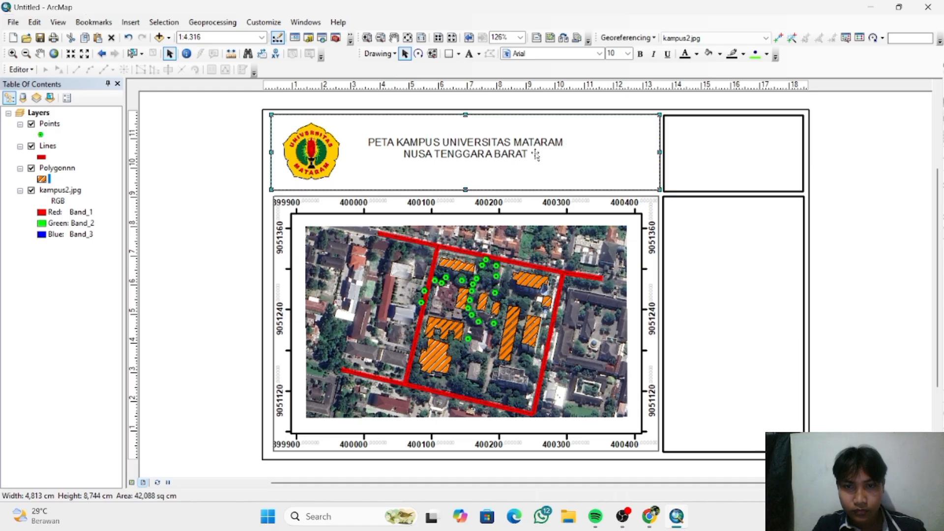
{"action": "left_click", "coordinate": [641, 54]}
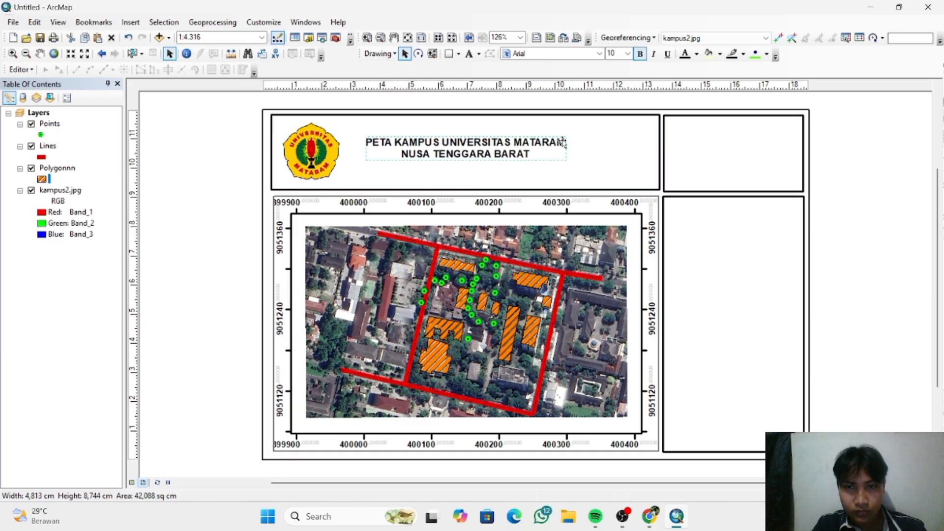
- Set the height of the two-line map title to 2 cm
{"action": "right_click", "coordinate": [552, 152]}
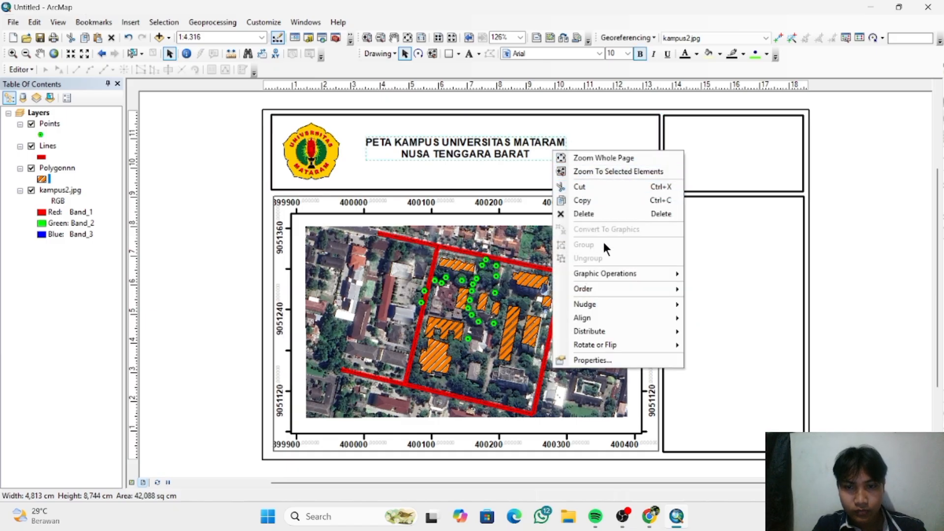
{"action": "left_click", "coordinate": [609, 359]}
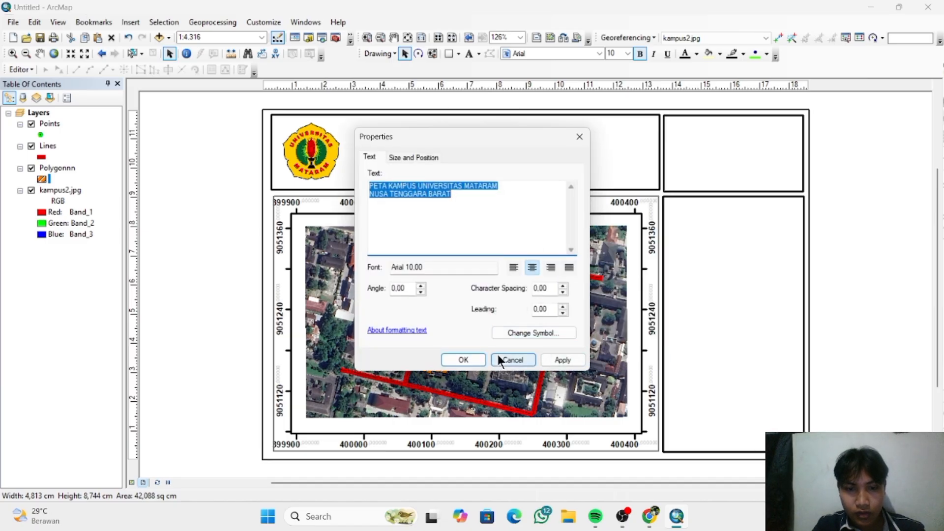
{"action": "left_click", "coordinate": [457, 265]}
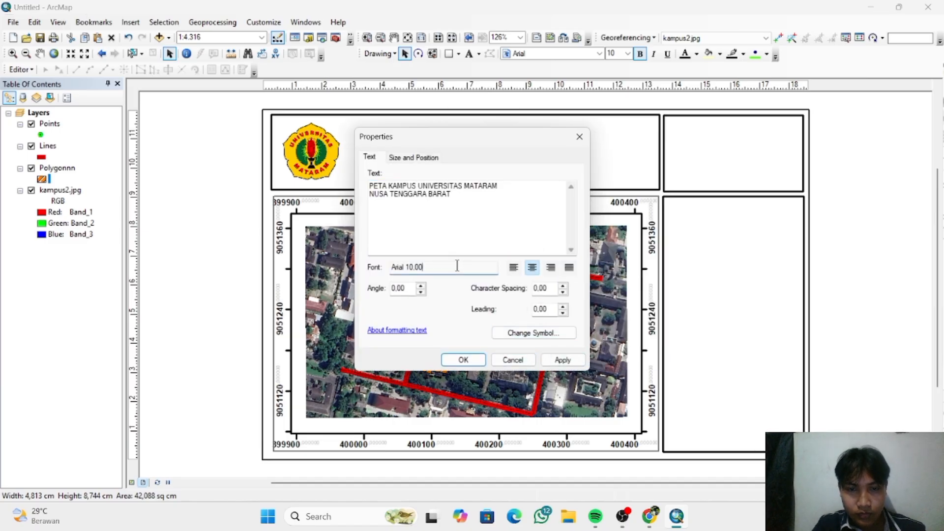
{"action": "left_click", "coordinate": [421, 157]}
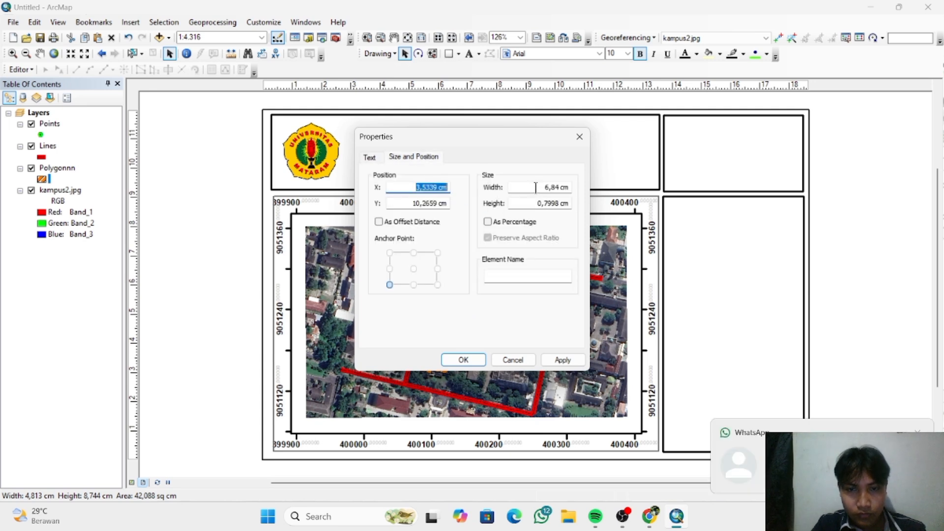
{"action": "left_click_drag", "start_coordinate": [535, 187], "coordinate": [560, 190]}
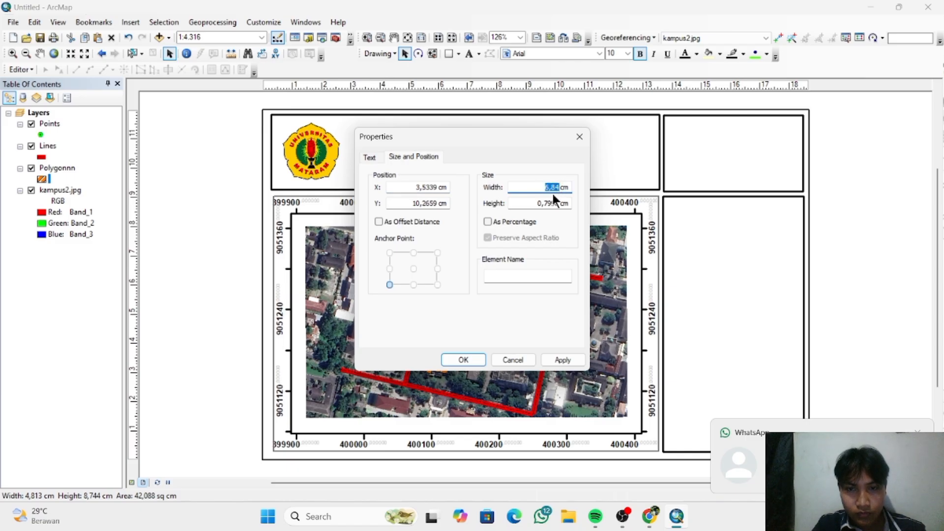
{"action": "left_click_drag", "start_coordinate": [538, 203], "coordinate": [559, 204]}
{"action": "type", "text": "2"}
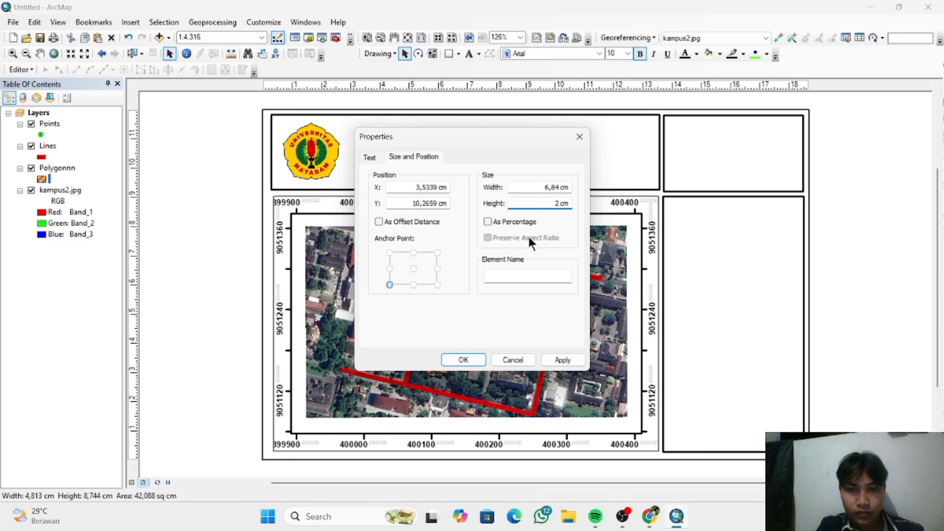
{"action": "left_click", "coordinate": [463, 360]}
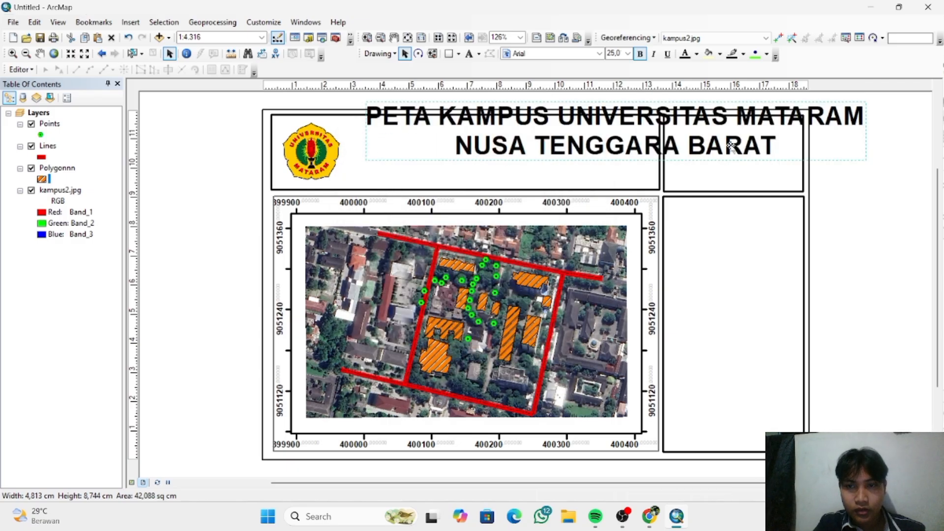
- Reduce the map title's height to give a font size of 12,5, and reposition the title within the wide upper box
{"action": "right_click", "coordinate": [580, 141]}
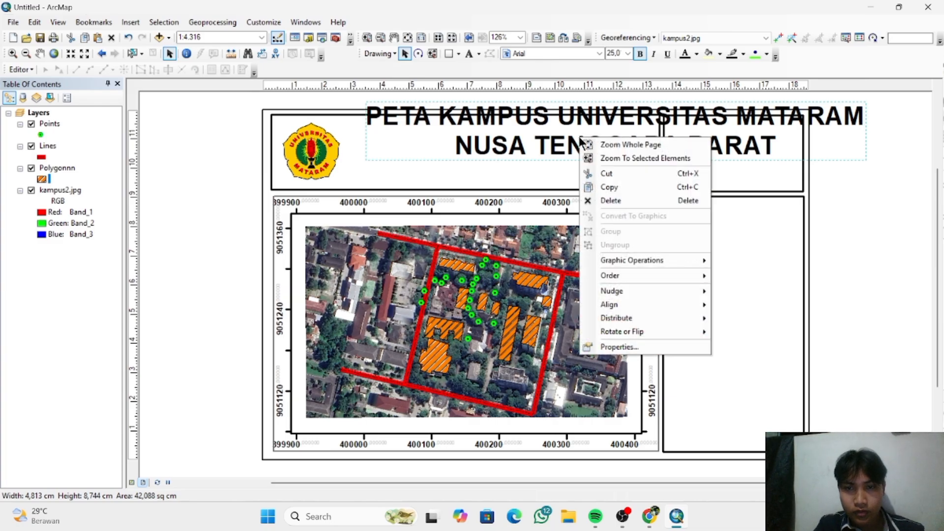
{"action": "double_click", "coordinate": [530, 130]}
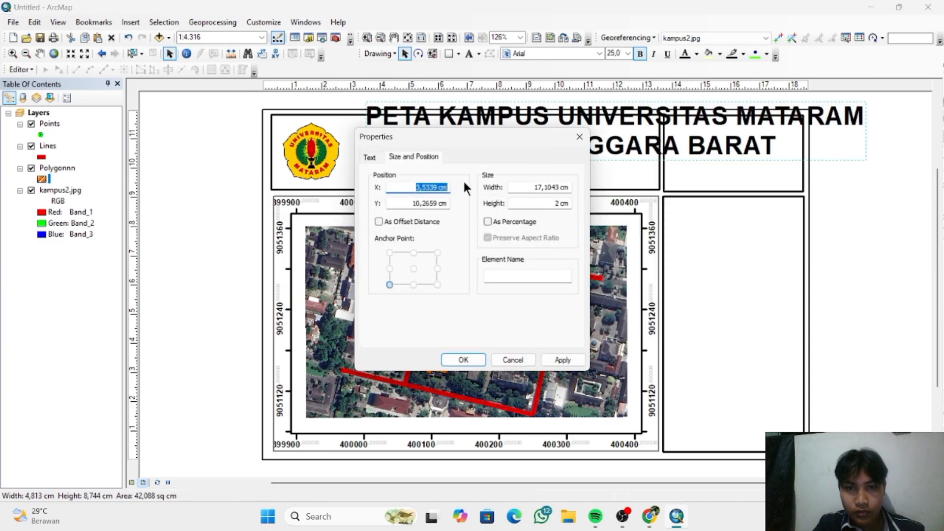
{"action": "left_click", "coordinate": [558, 204]}
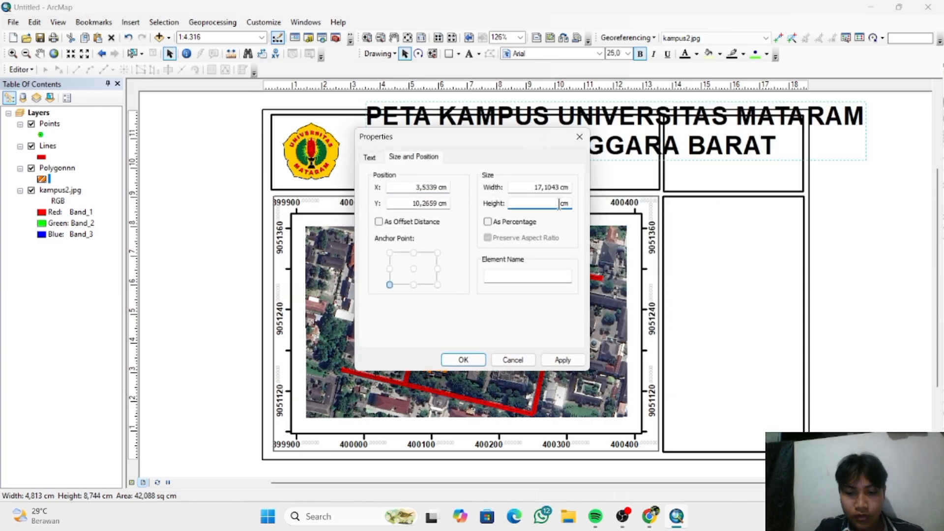
{"action": "key", "text": "Return"}
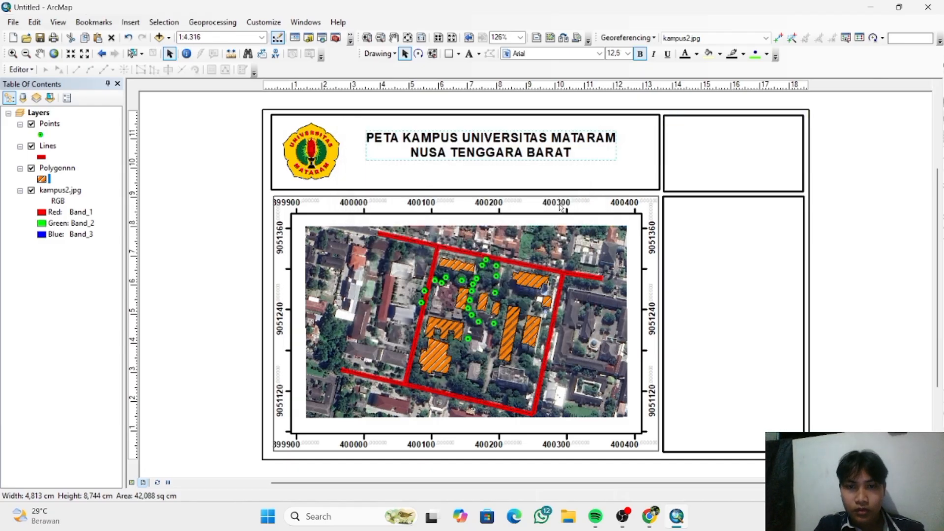
{"action": "left_click_drag", "start_coordinate": [580, 149], "coordinate": [576, 153]}
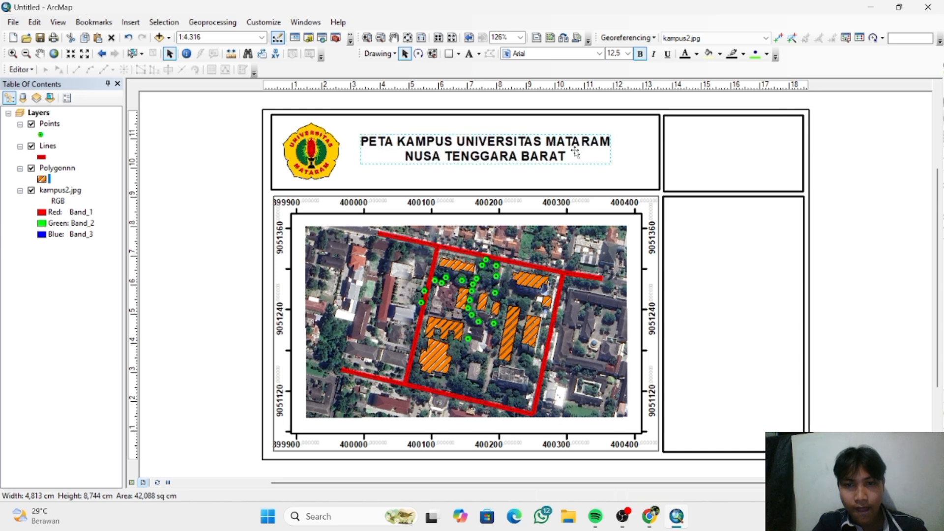
{"action": "left_click", "coordinate": [872, 242]}
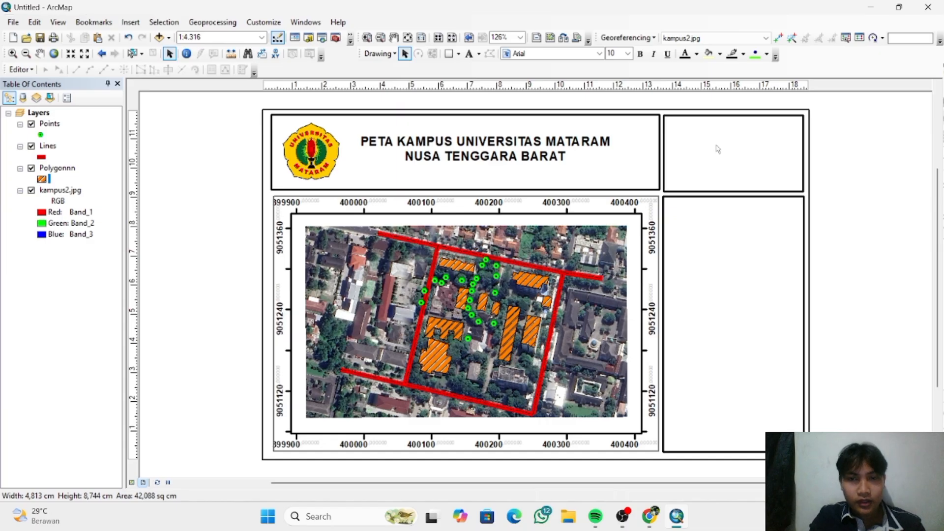
- Start a legend containing the Points, Lines and Polygonnn layers, leaving out kampus2.jpg
{"action": "left_click", "coordinate": [134, 23]}
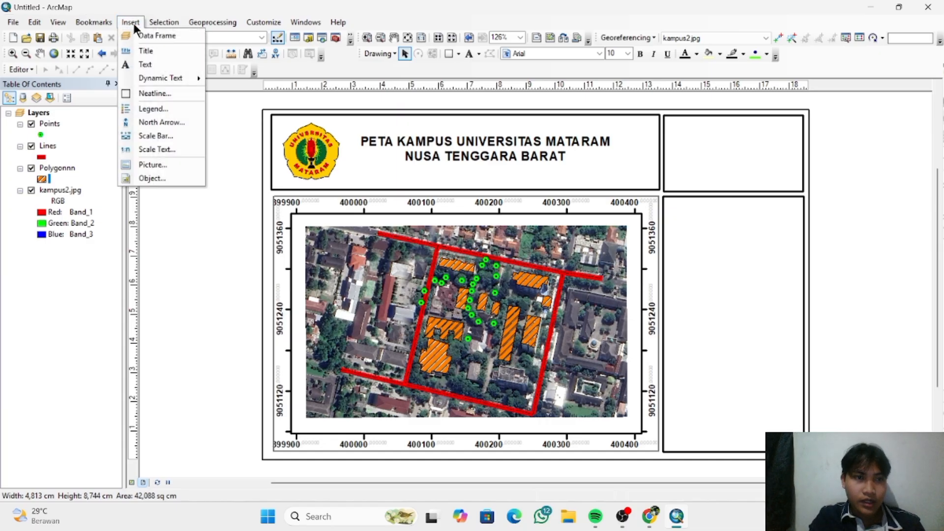
{"action": "left_click", "coordinate": [170, 112]}
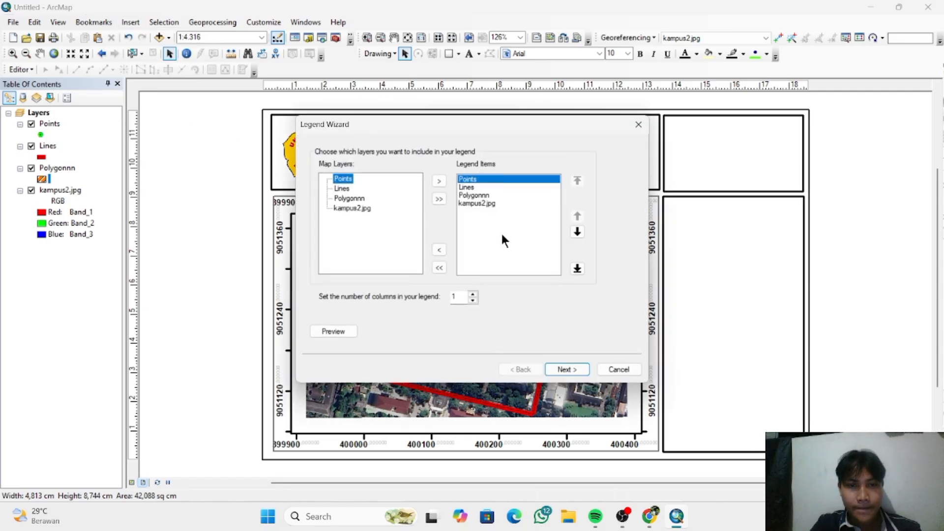
{"action": "left_click", "coordinate": [482, 202]}
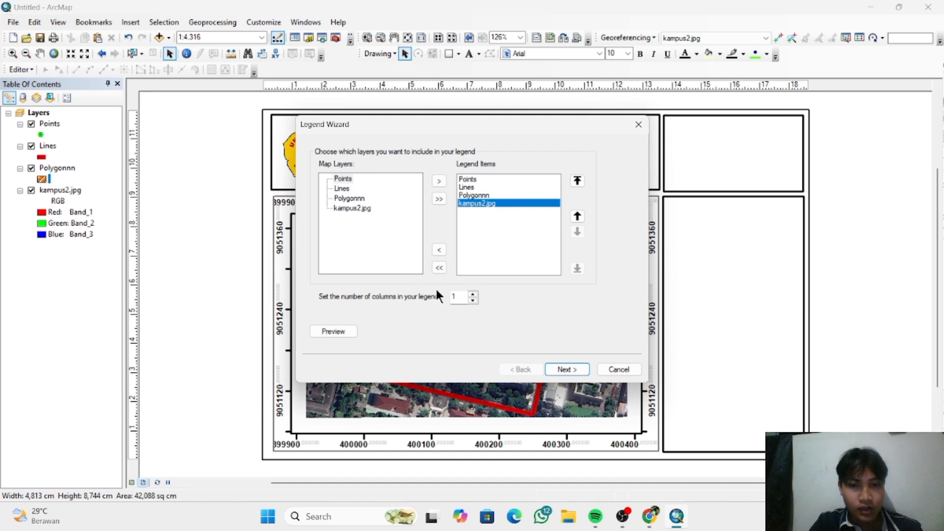
{"action": "left_click", "coordinate": [436, 252]}
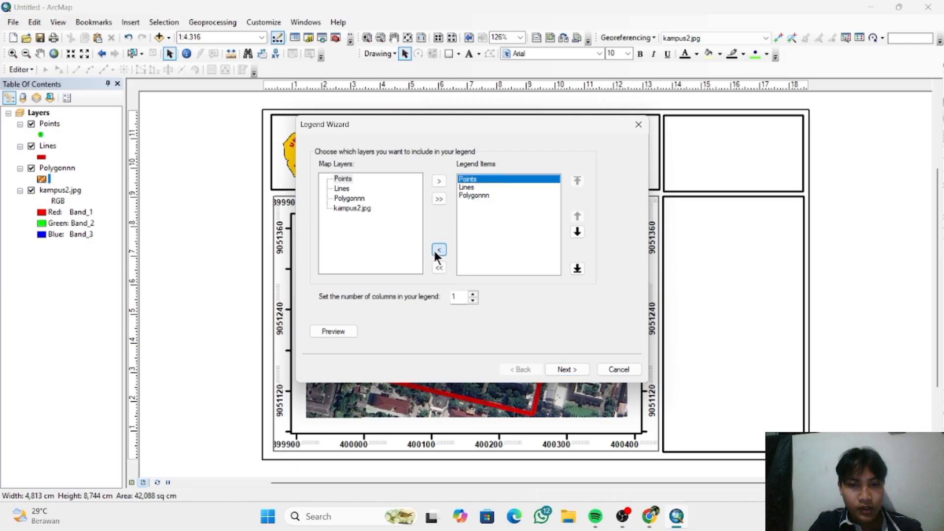
{"action": "left_click", "coordinate": [569, 370]}
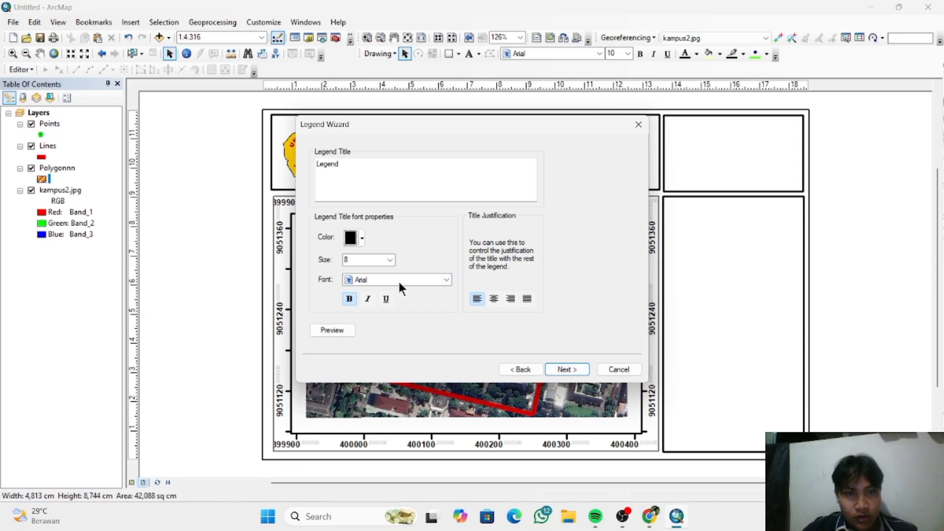
- Set the legend title to "LEGENDA" with a font size of 9
{"action": "left_click", "coordinate": [356, 165]}
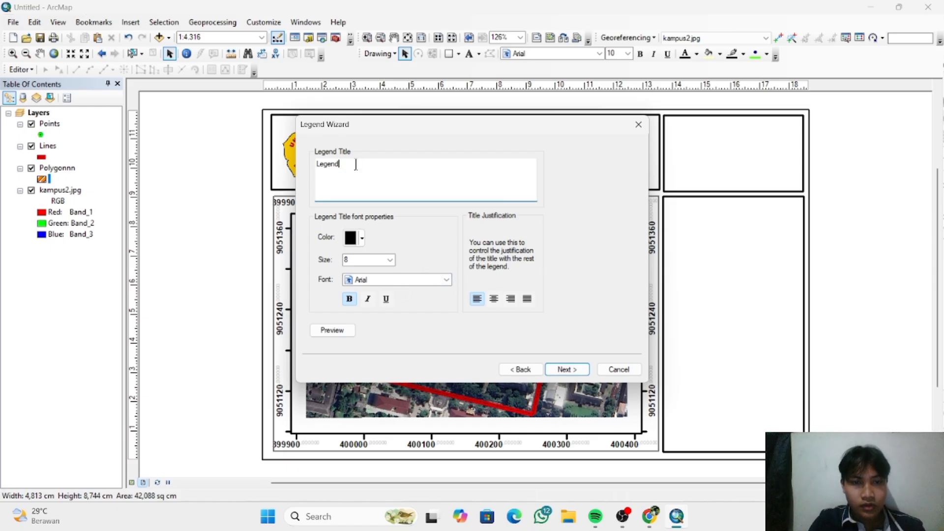
{"action": "left_click_drag", "start_coordinate": [356, 165], "coordinate": [290, 164]}
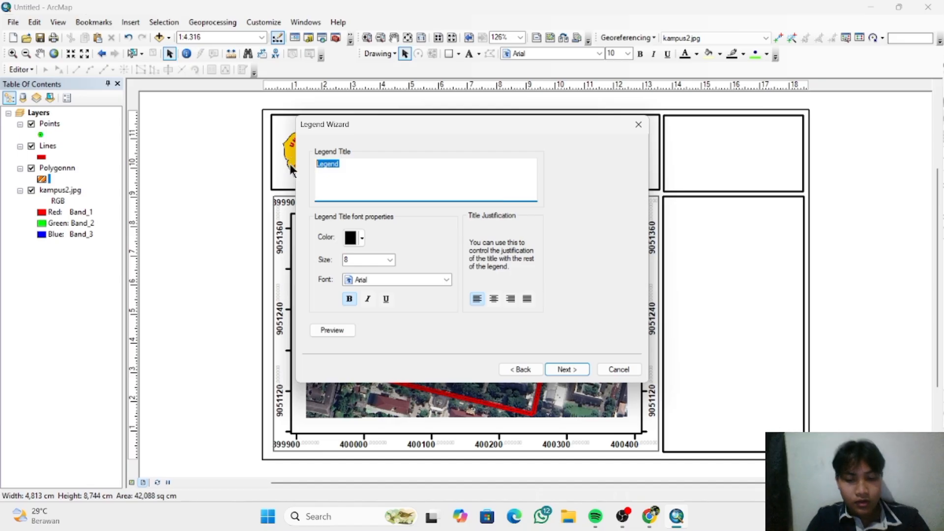
{"action": "type", "text": "legenda"}
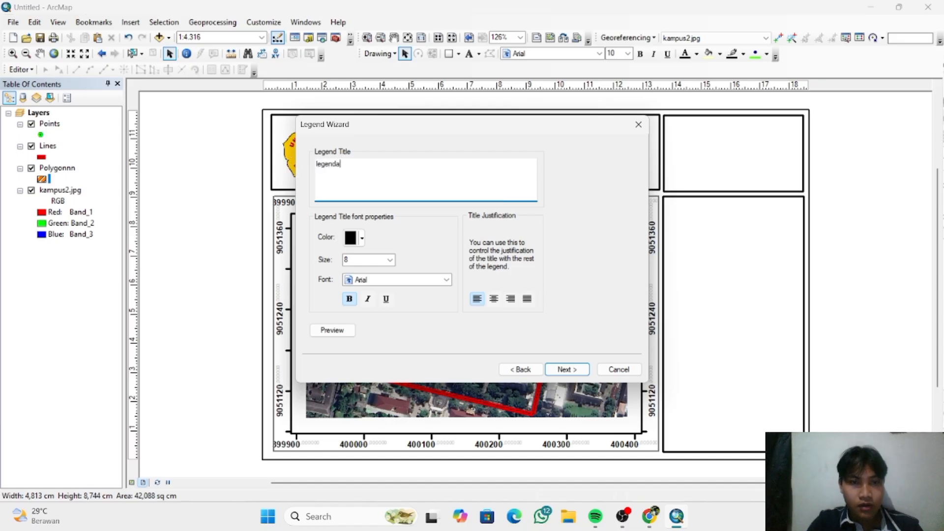
{"action": "key", "text": "BackSpace"}
{"action": "key", "text": "BackSpace"}
{"action": "key", "text": "BackSpace"}
{"action": "key", "text": "BackSpace"}
{"action": "key", "text": "BackSpace"}
{"action": "key", "text": "BackSpace"}
{"action": "key", "text": "BackSpace"}
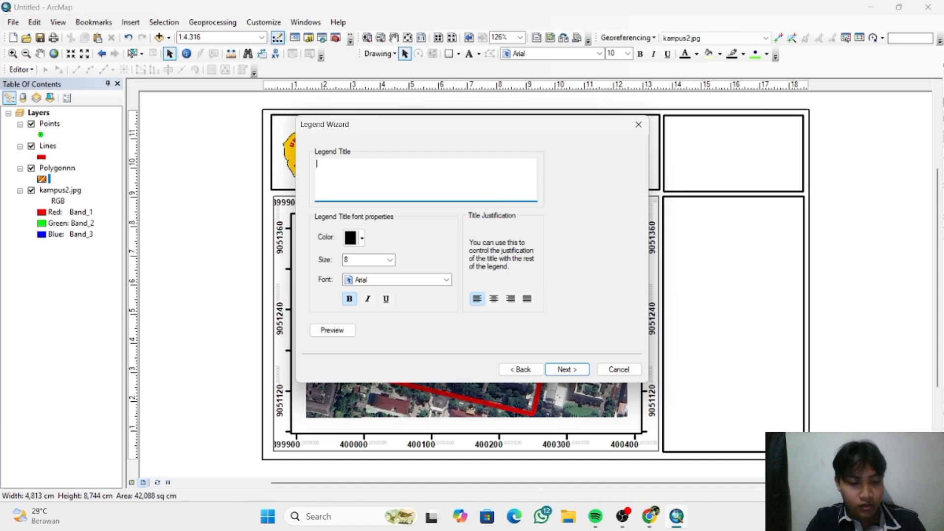
{"action": "type", "text": "LEGE"}
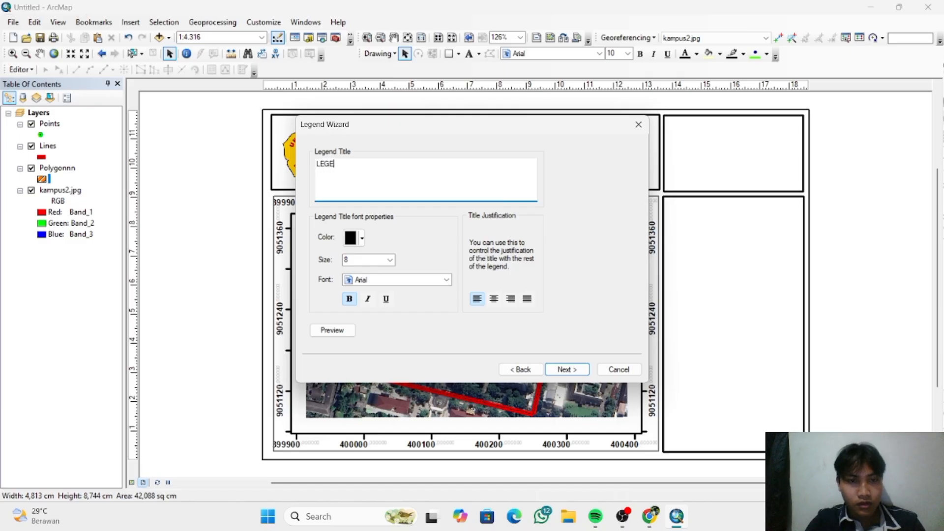
{"action": "type", "text": "NDA"}
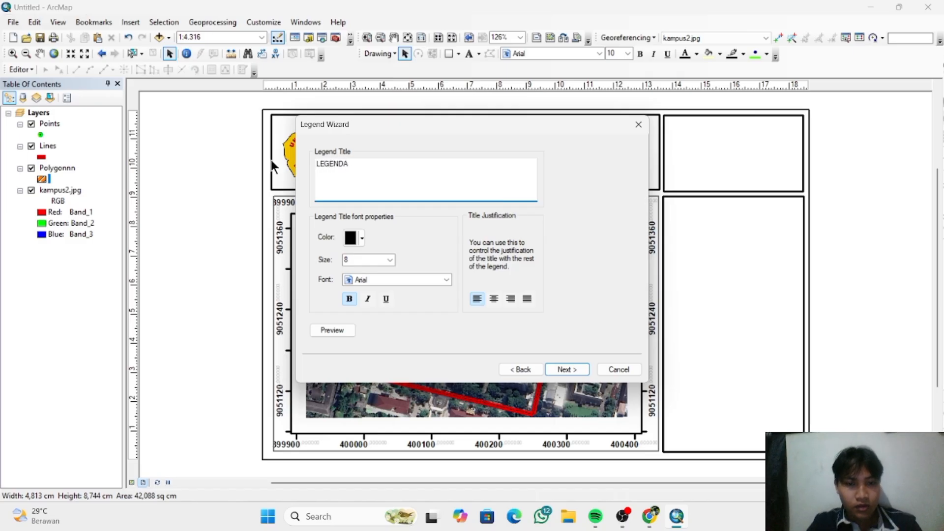
{"action": "left_click", "coordinate": [388, 260]}
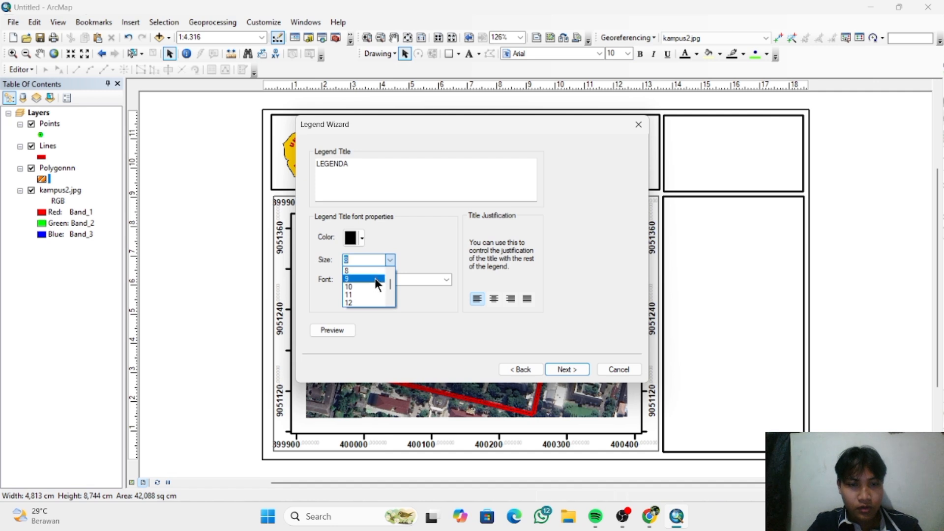
{"action": "left_click", "coordinate": [375, 279]}
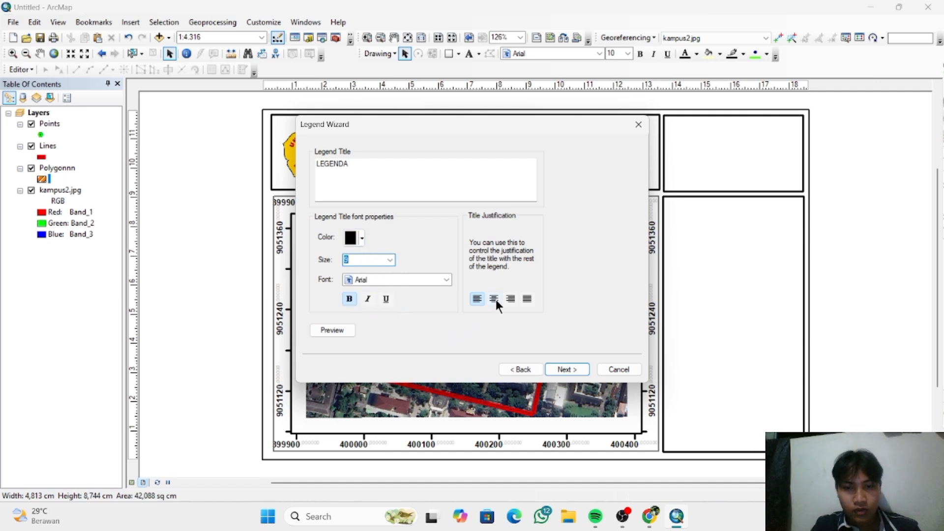
{"action": "left_click", "coordinate": [566, 371]}
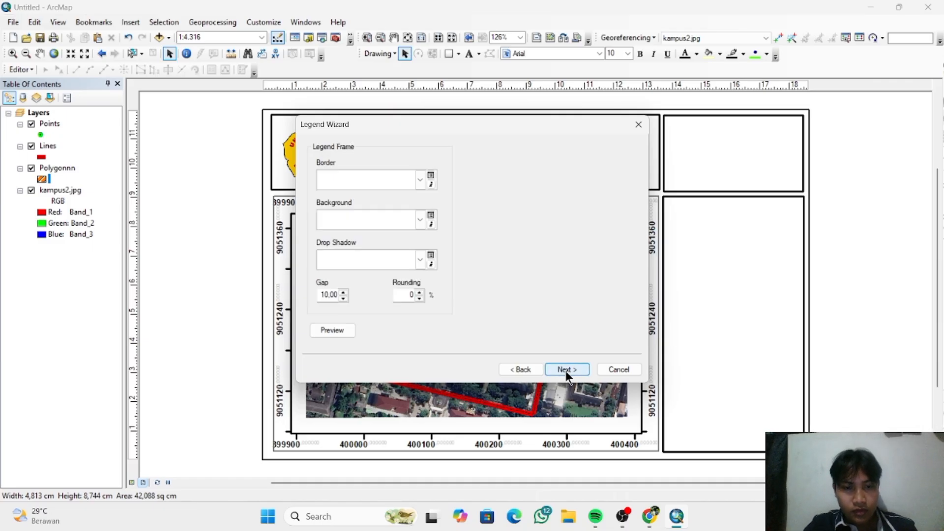
- Finish the legend with the default frame, patch and spacing settings, and move it into the upper part of the tall box beside the map
{"action": "left_click", "coordinate": [566, 371]}
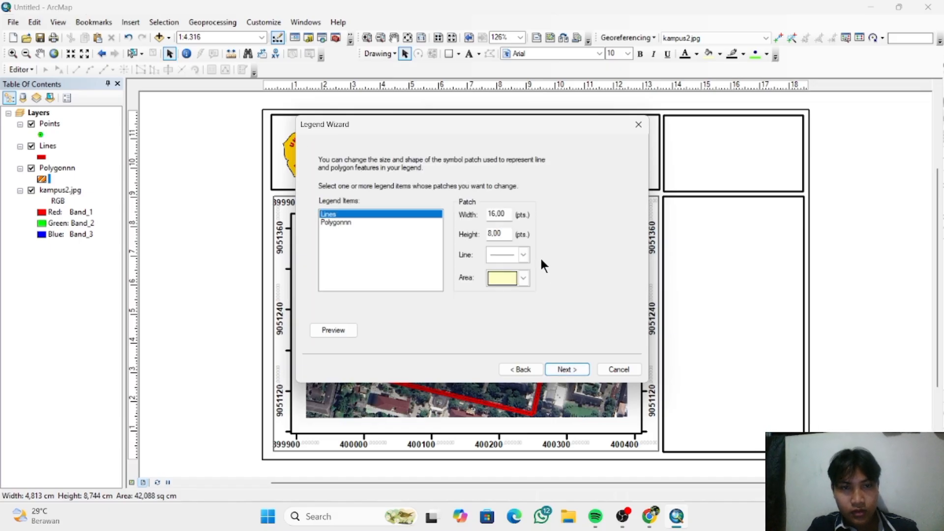
{"action": "left_click", "coordinate": [525, 276]}
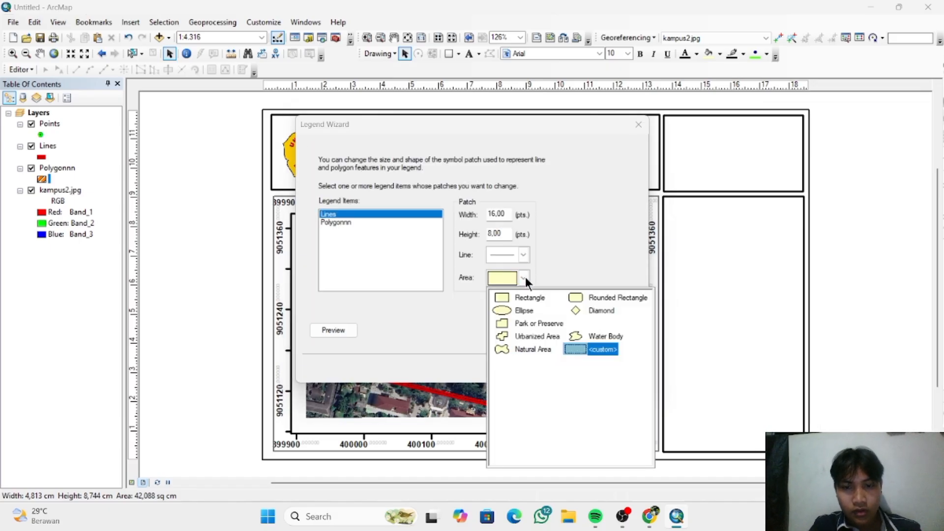
{"action": "left_click", "coordinate": [574, 277]}
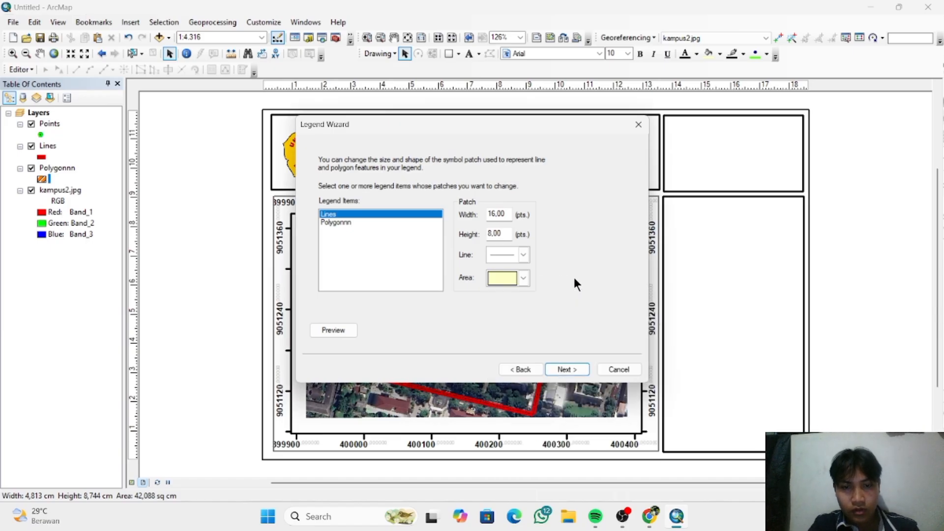
{"action": "left_click", "coordinate": [525, 254]}
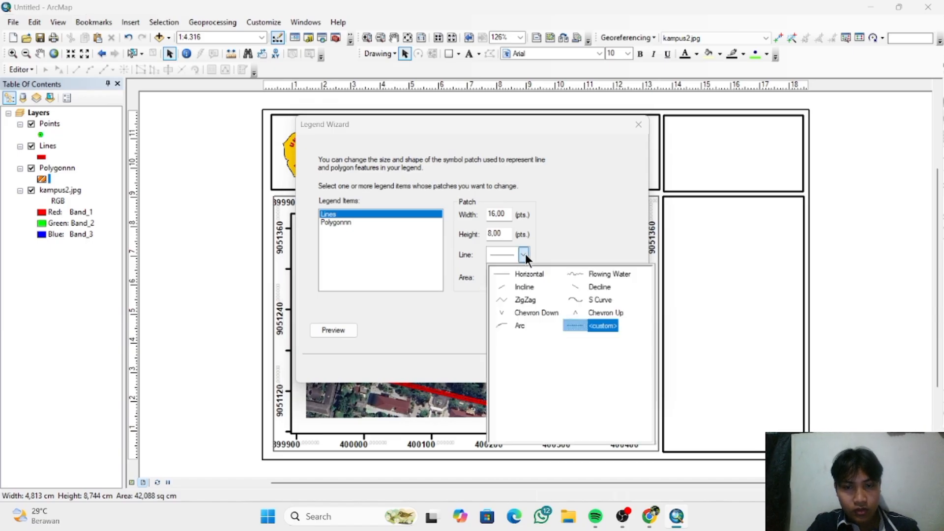
{"action": "left_click", "coordinate": [603, 242]}
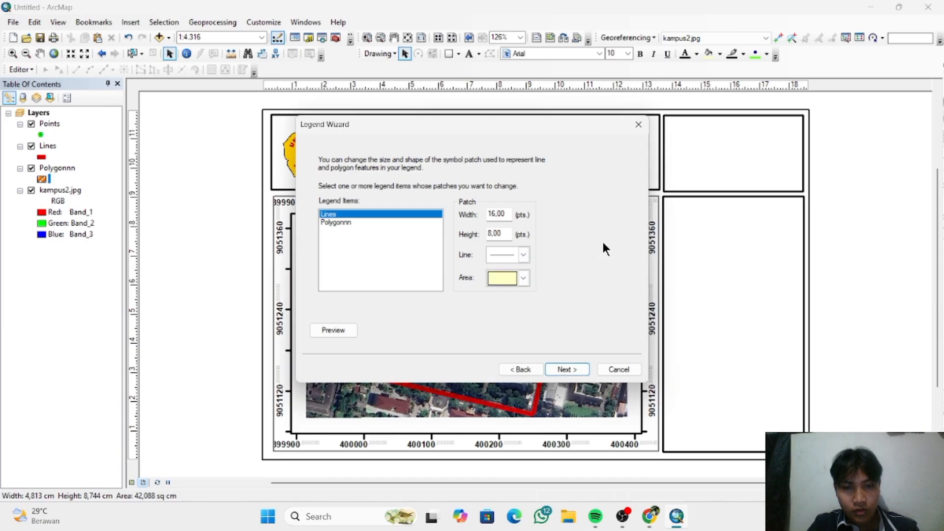
{"action": "left_click", "coordinate": [566, 369]}
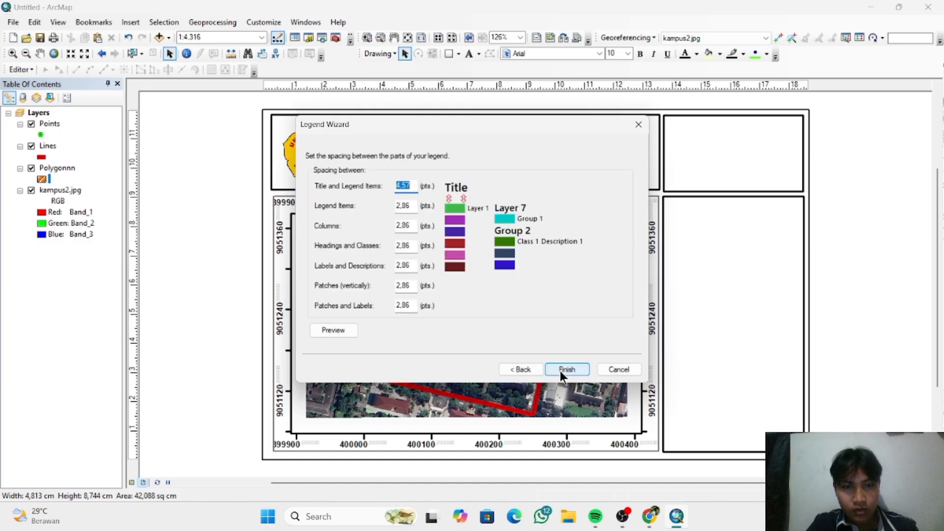
{"action": "left_click", "coordinate": [561, 369]}
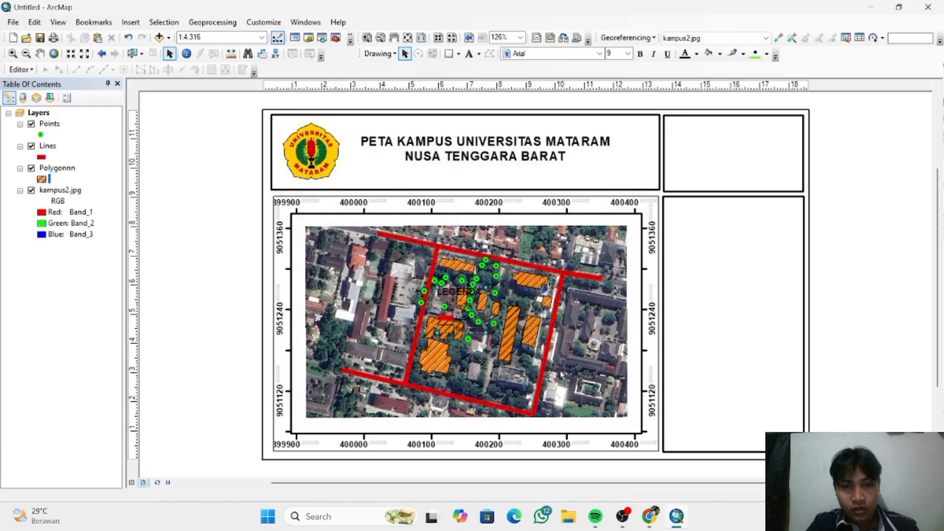
{"action": "left_click_drag", "start_coordinate": [483, 302], "coordinate": [727, 228]}
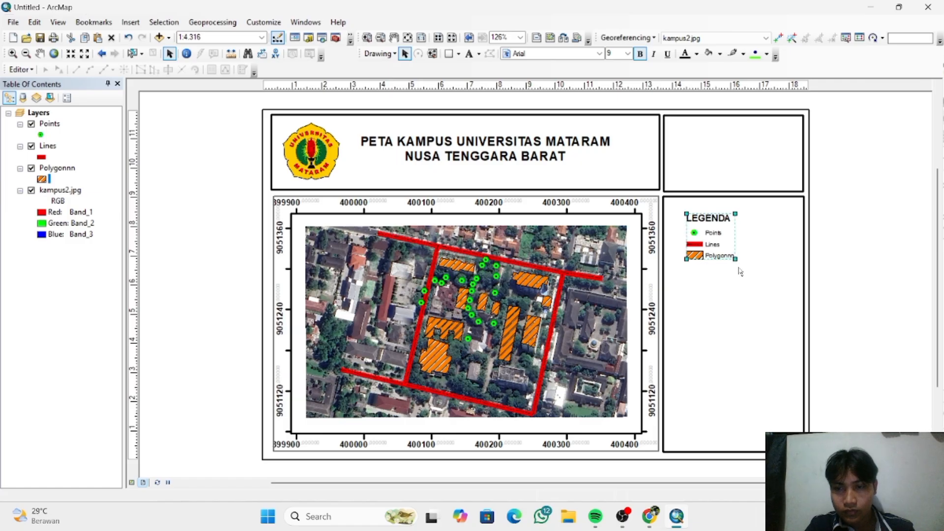
- Enlarge the legend in the tall box to about 2.63 cm wide and 2.47 cm high
{"action": "left_click_drag", "start_coordinate": [739, 267], "coordinate": [763, 310]}
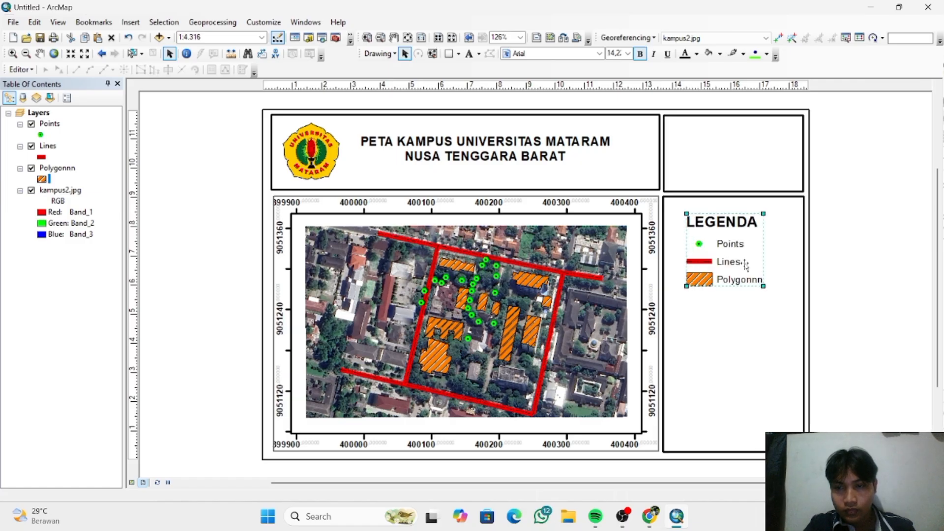
- Examine the legend's general and item properties, including the label font targets and the arrangement of the Points item
{"action": "right_click", "coordinate": [745, 265]}
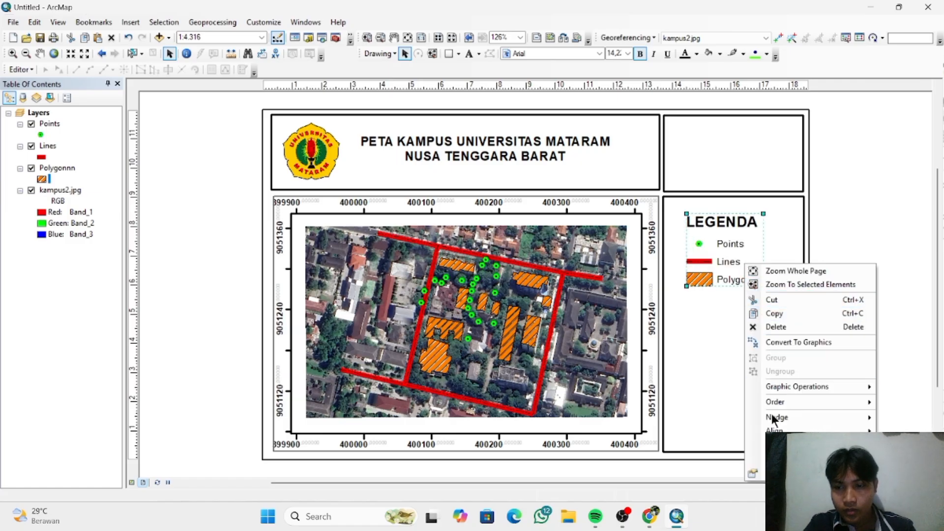
{"action": "left_click", "coordinate": [782, 473]}
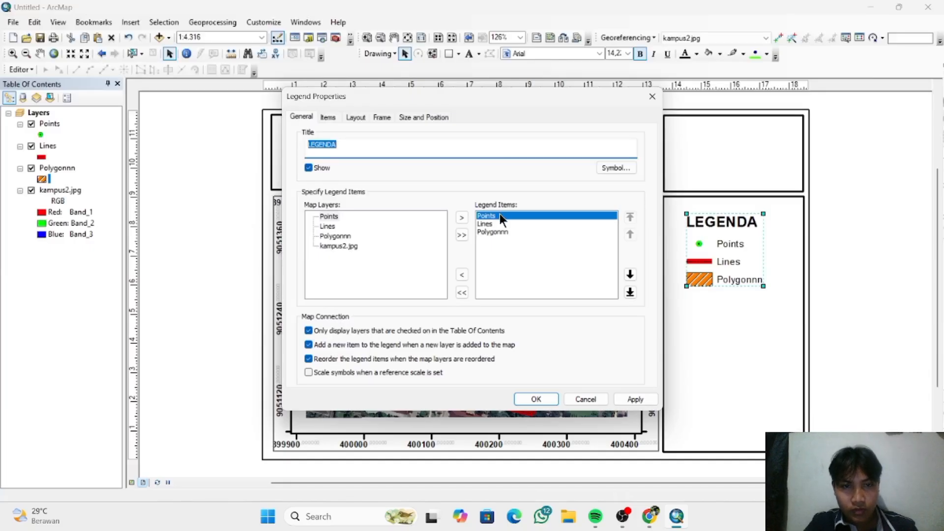
{"action": "left_click", "coordinate": [328, 118]}
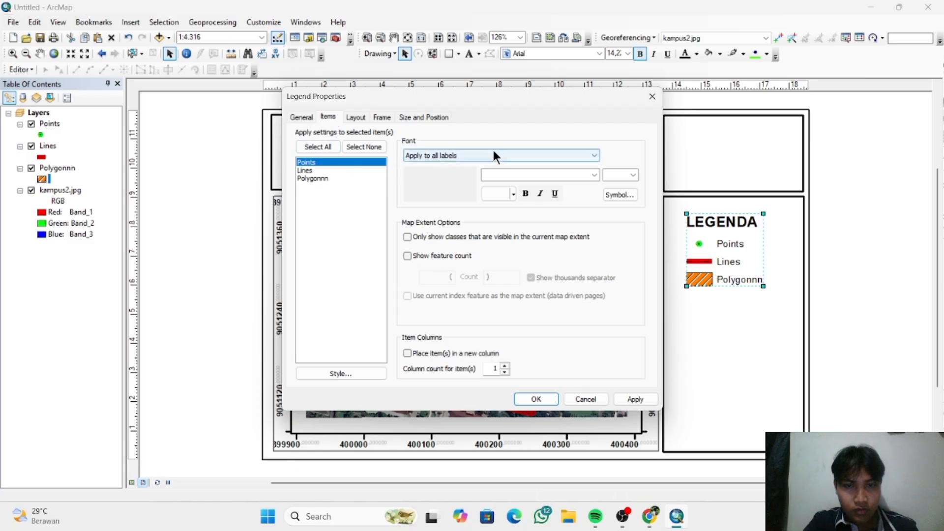
{"action": "left_click", "coordinate": [452, 157]}
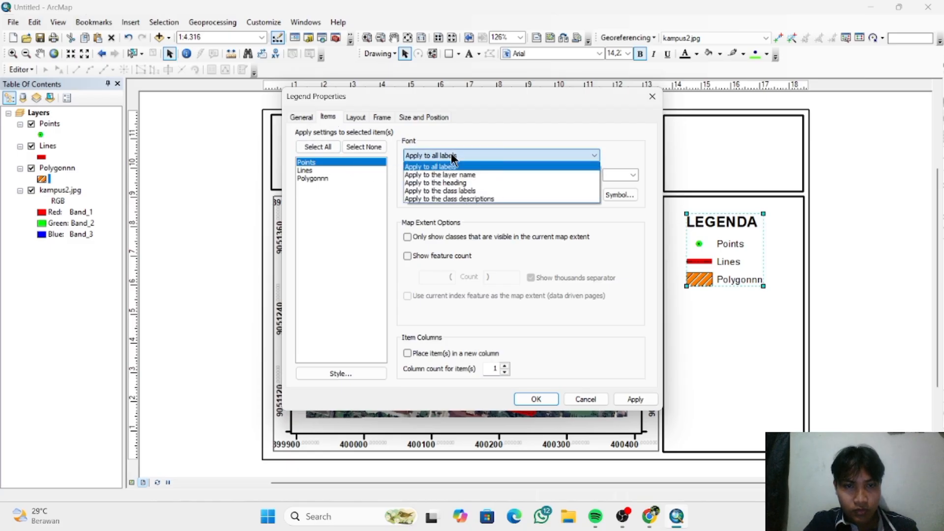
{"action": "left_click", "coordinate": [451, 155]}
{"action": "left_click", "coordinate": [340, 163]}
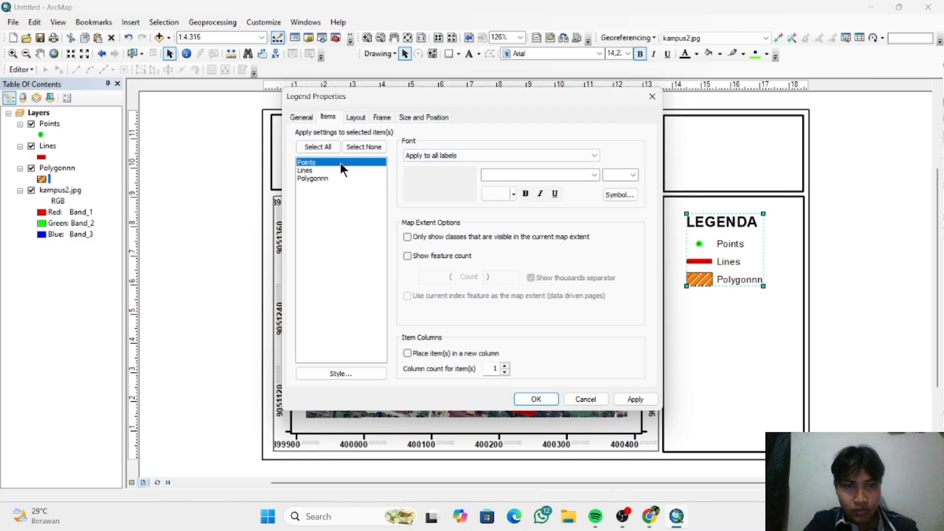
{"action": "double_click", "coordinate": [341, 163]}
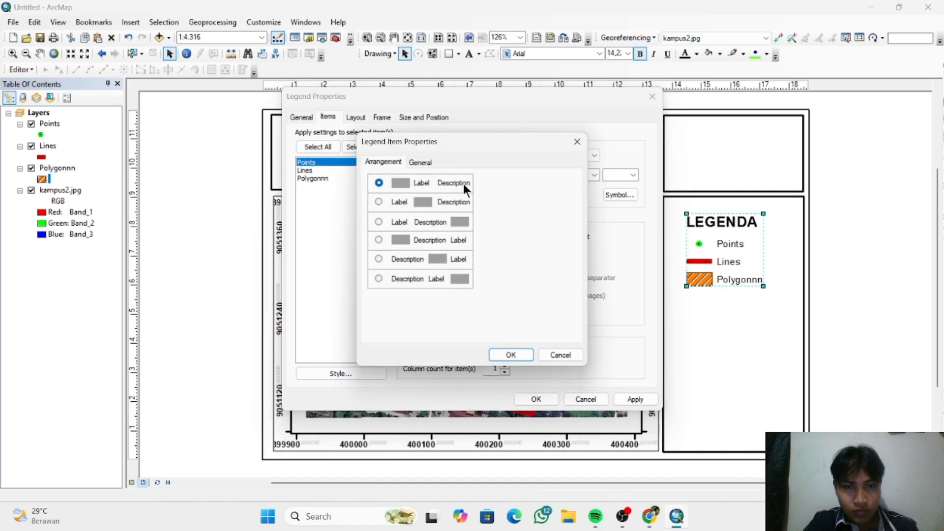
{"action": "left_click", "coordinate": [509, 355]}
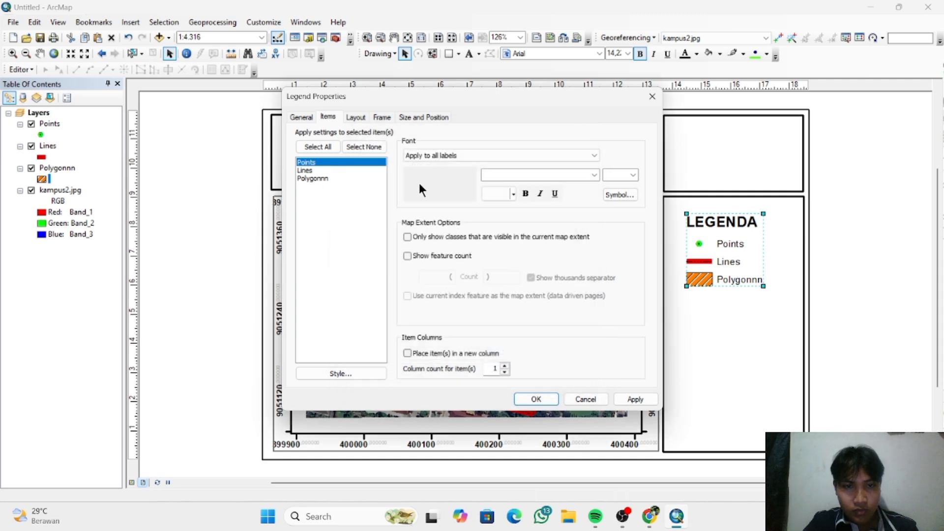
- Examine the legend's frame, size and position properties and the font and font size choices for its items
{"action": "left_click", "coordinate": [357, 117]}
{"action": "left_click", "coordinate": [382, 118]}
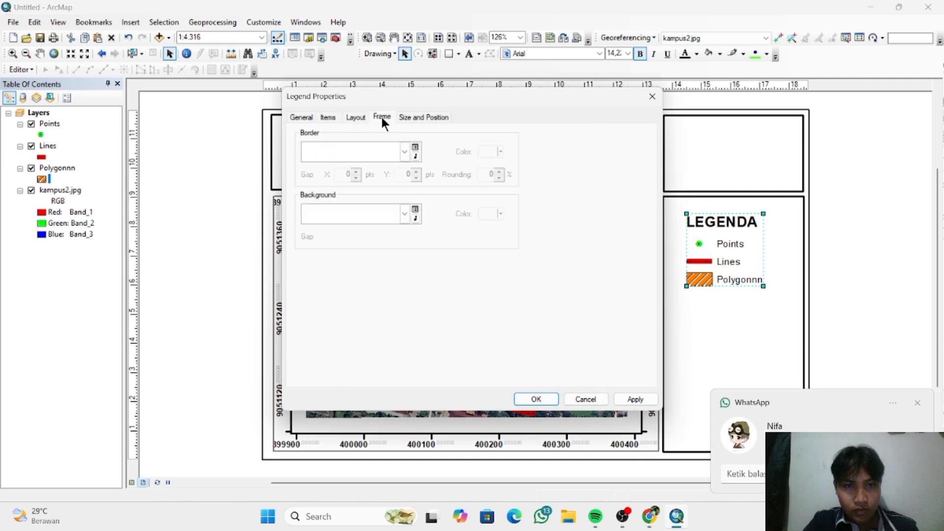
{"action": "left_click", "coordinate": [405, 118]}
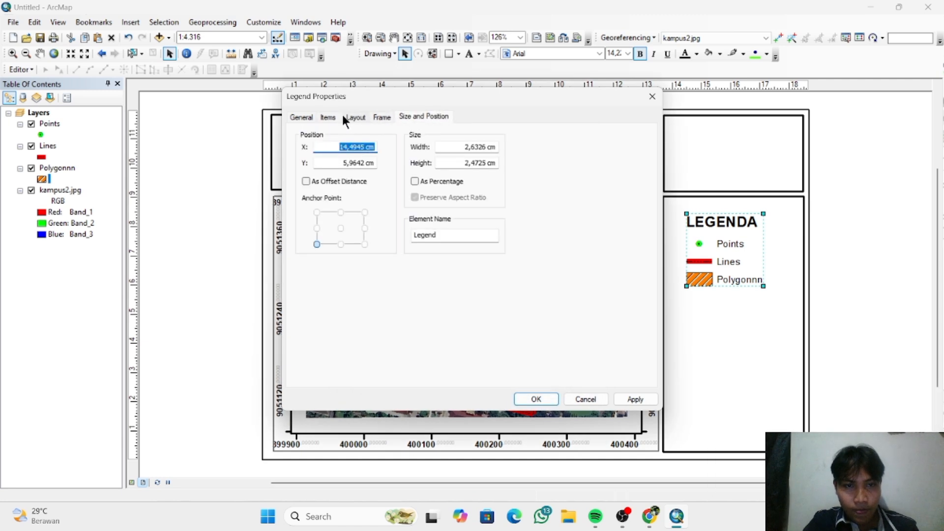
{"action": "left_click", "coordinate": [327, 117]}
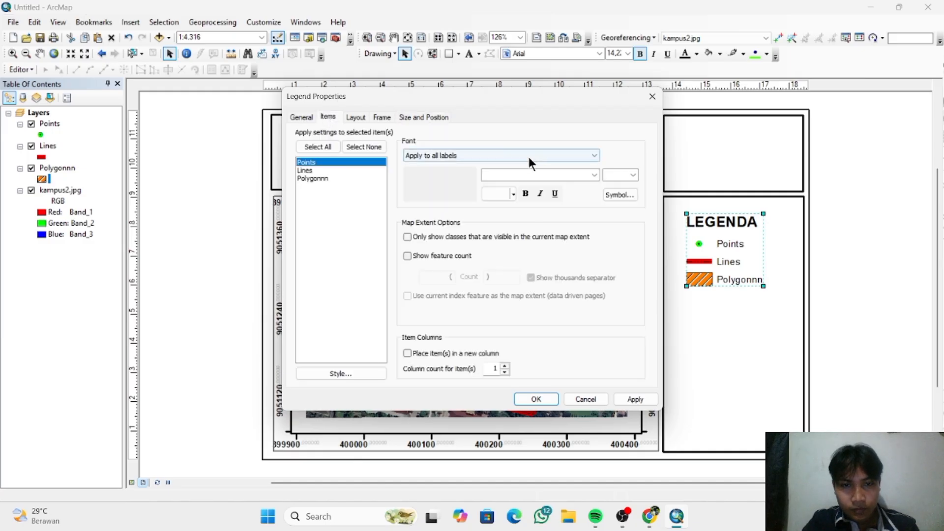
{"action": "left_click", "coordinate": [585, 173]}
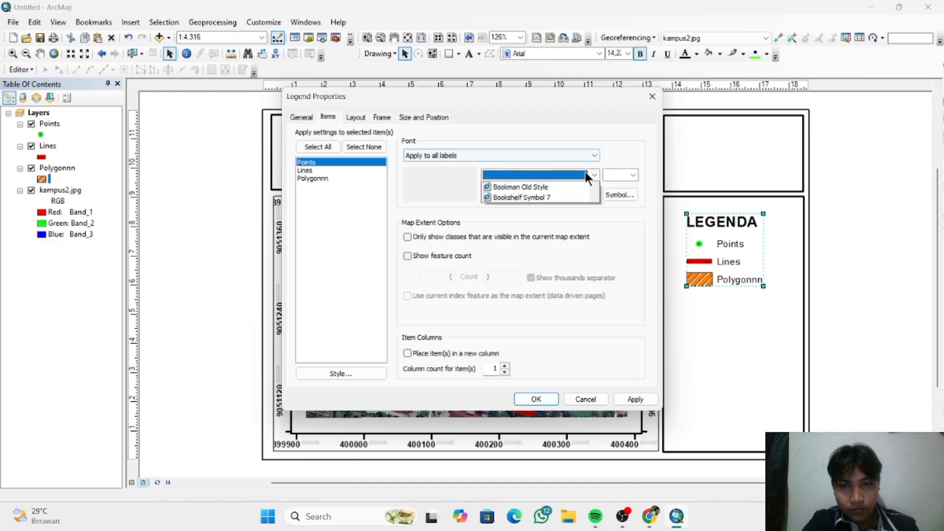
{"action": "left_click", "coordinate": [618, 173]}
{"action": "left_click", "coordinate": [632, 176]}
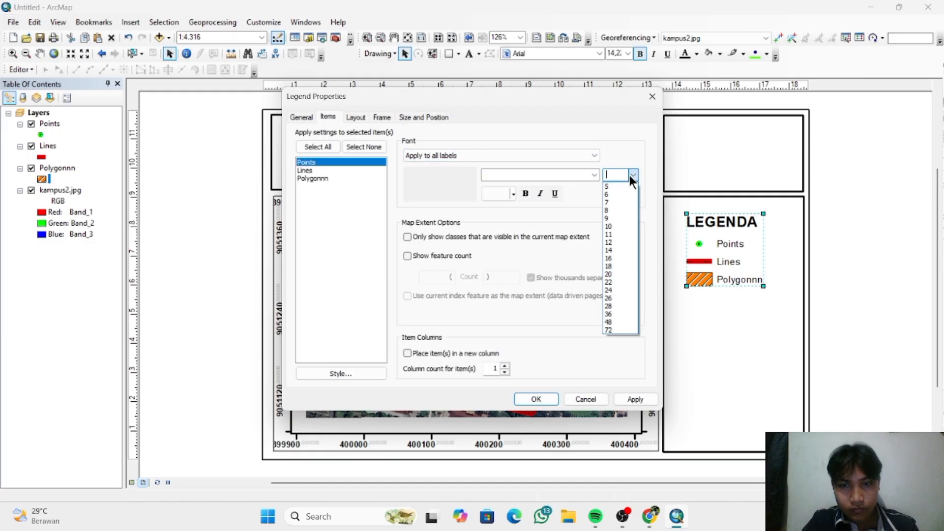
{"action": "left_click", "coordinate": [630, 175]}
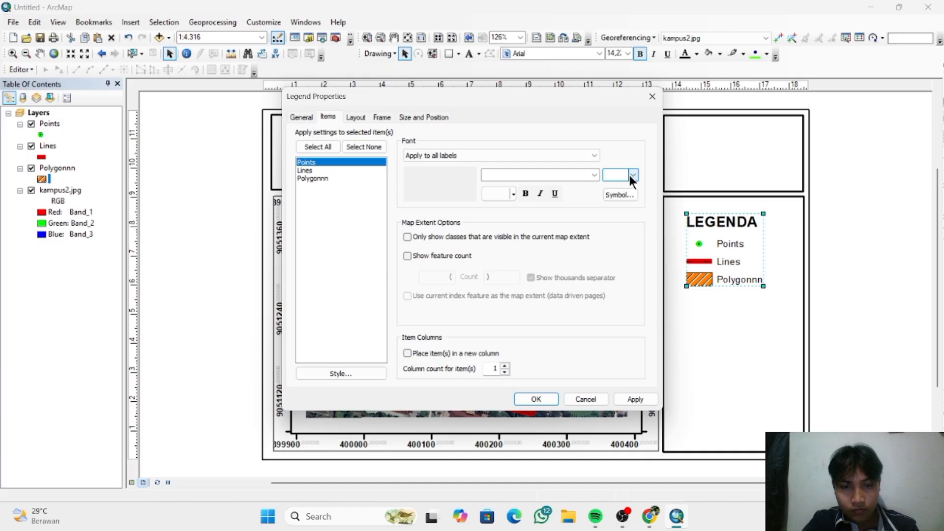
{"action": "left_click", "coordinate": [535, 399]}
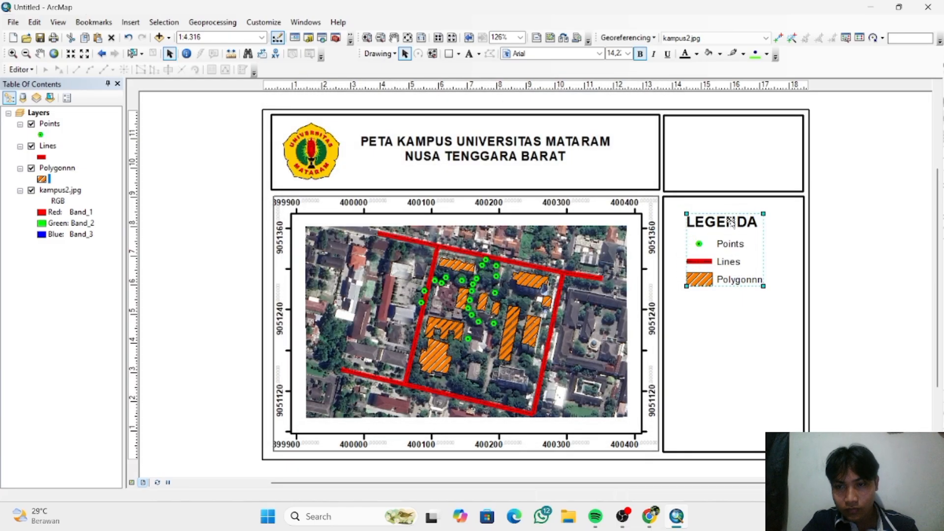
- Reposition the enlarged legend so it sits centred near the upper edge of the tall box
{"action": "left_click_drag", "start_coordinate": [738, 228], "coordinate": [731, 219]}
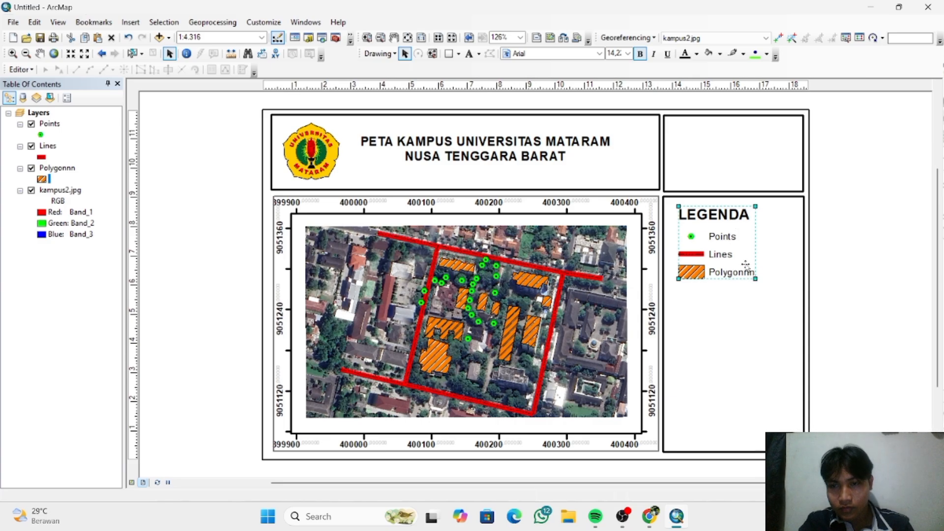
{"action": "left_click_drag", "start_coordinate": [746, 265], "coordinate": [763, 267]}
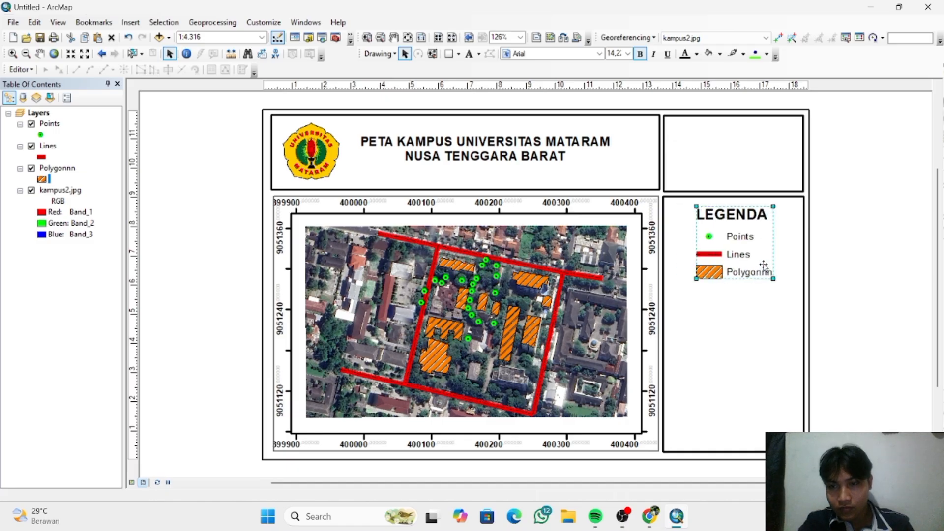
{"action": "left_click", "coordinate": [752, 340]}
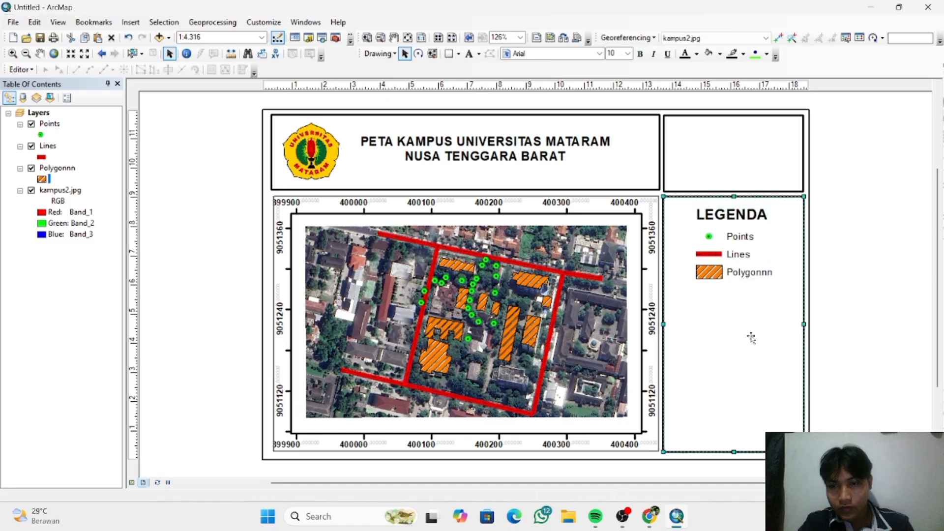
- Insert an ESRI North 3 north arrow and place it beside the legend in the tall box
{"action": "left_click", "coordinate": [131, 23]}
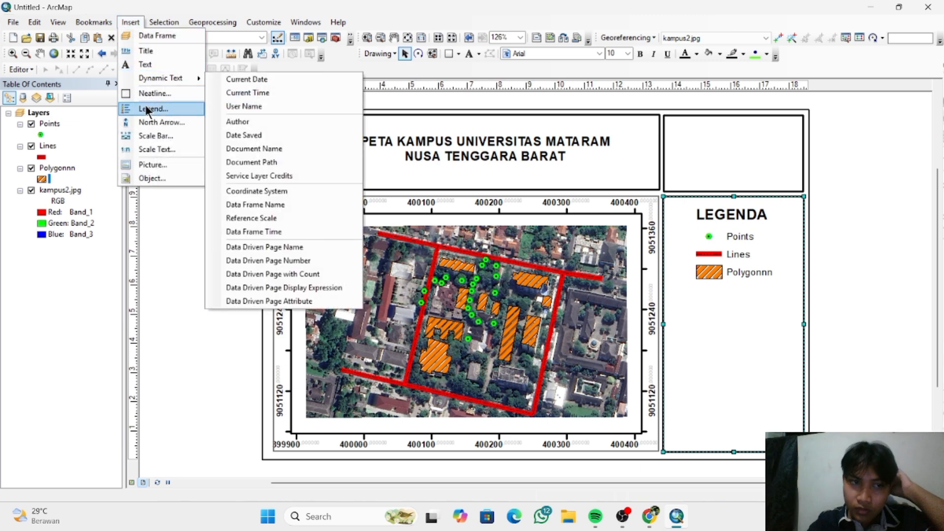
{"action": "left_click", "coordinate": [148, 122]}
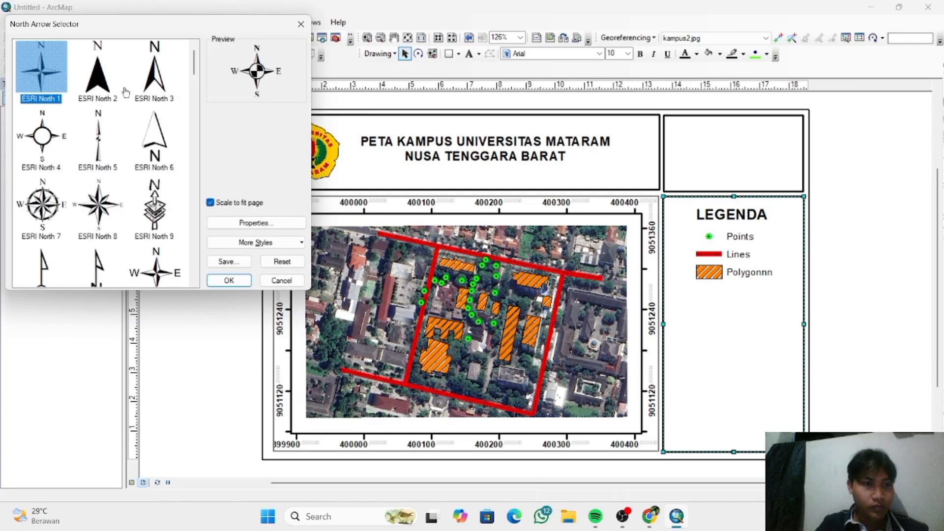
{"action": "left_click", "coordinate": [155, 86]}
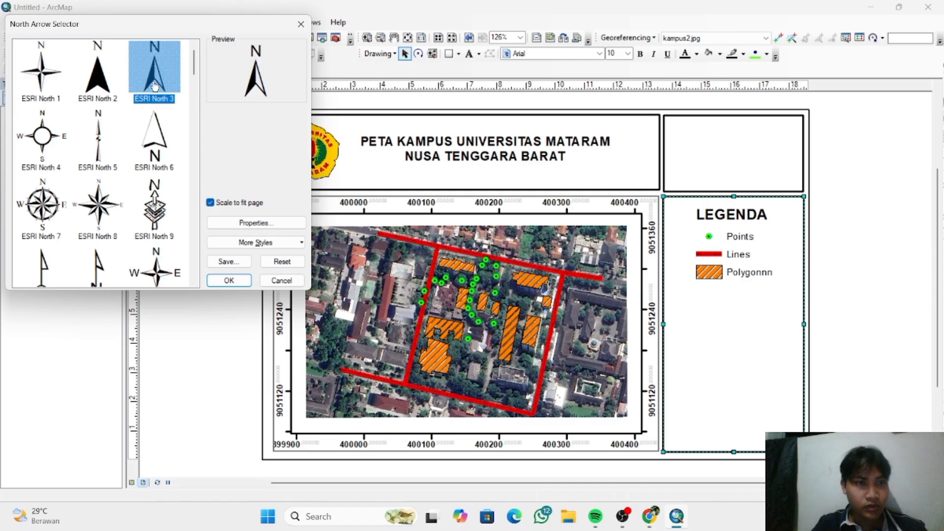
{"action": "left_click", "coordinate": [229, 280]}
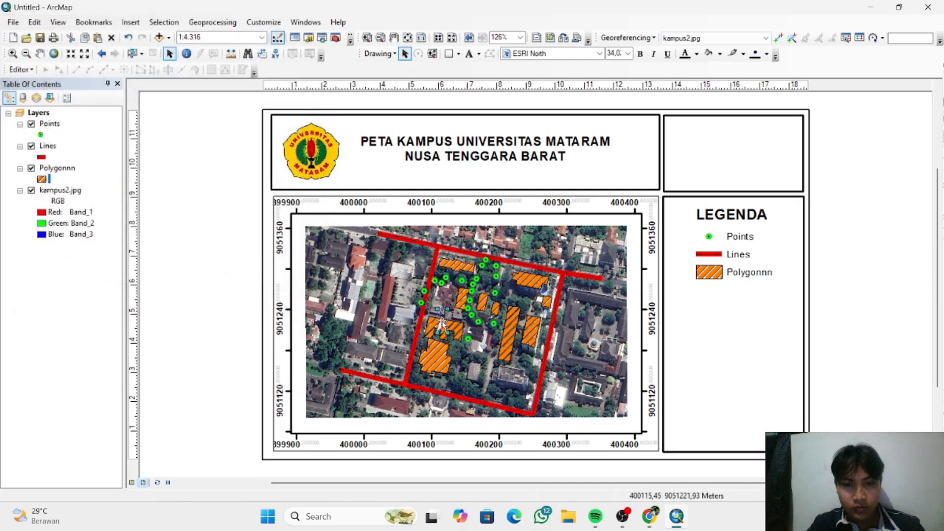
{"action": "left_click_drag", "start_coordinate": [443, 321], "coordinate": [764, 211]}
- Shift the legend toward the tall box's left edge and enlarge the north arrow beside it to about the legend's height
{"action": "left_click", "coordinate": [730, 236]}
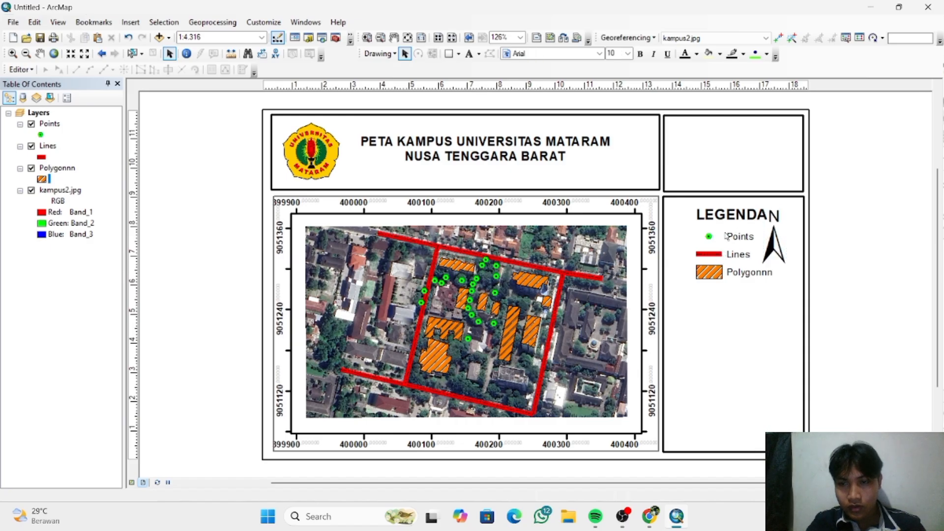
{"action": "left_click_drag", "start_coordinate": [724, 235], "coordinate": [728, 255]}
{"action": "left_click", "coordinate": [784, 259]}
{"action": "left_click_drag", "start_coordinate": [785, 259], "coordinate": [799, 283]}
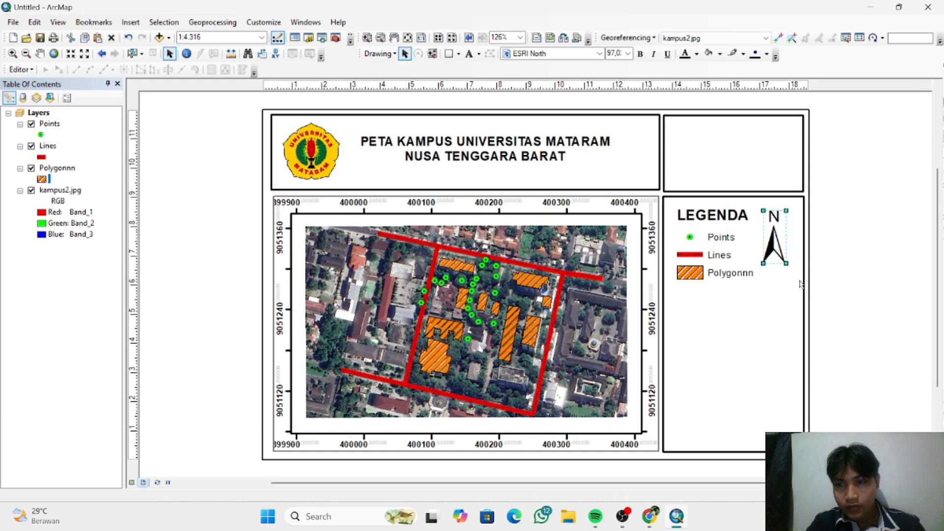
{"action": "left_click", "coordinate": [764, 316]}
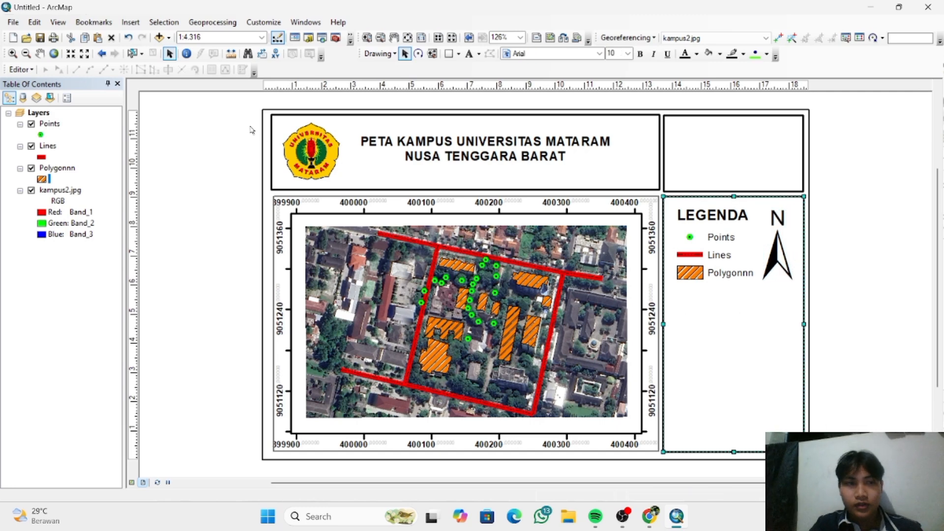
- Try an Alternating Scale Bar 1 below the legend, shortened to the tall box's width, and delete it
{"action": "left_click", "coordinate": [131, 23]}
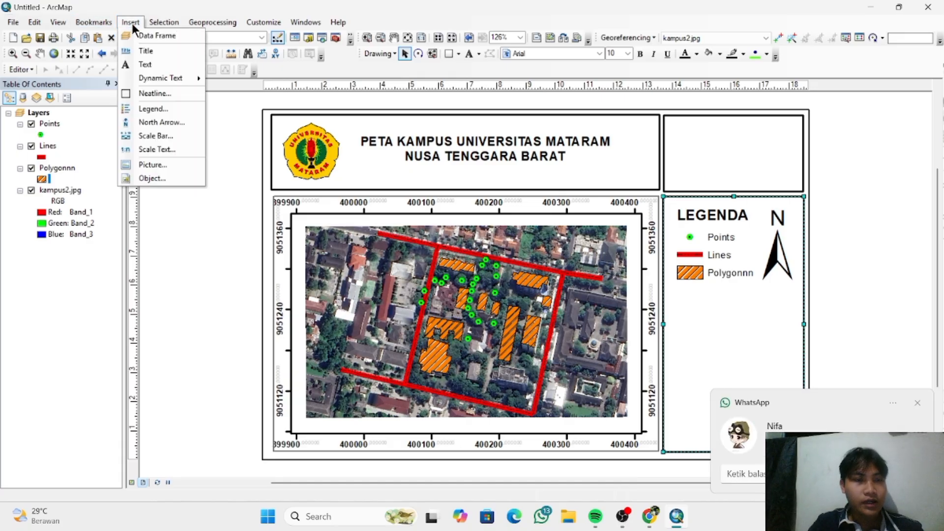
{"action": "left_click", "coordinate": [167, 134]}
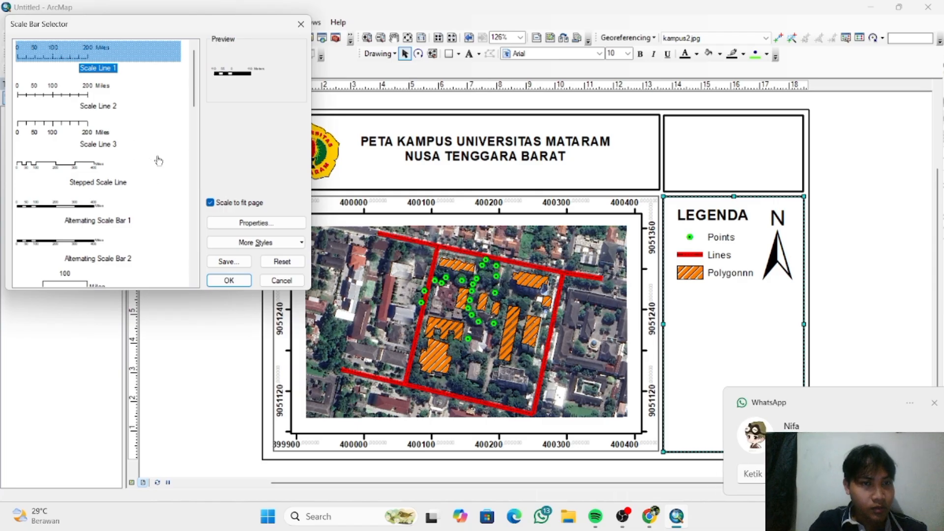
{"action": "left_click", "coordinate": [70, 205]}
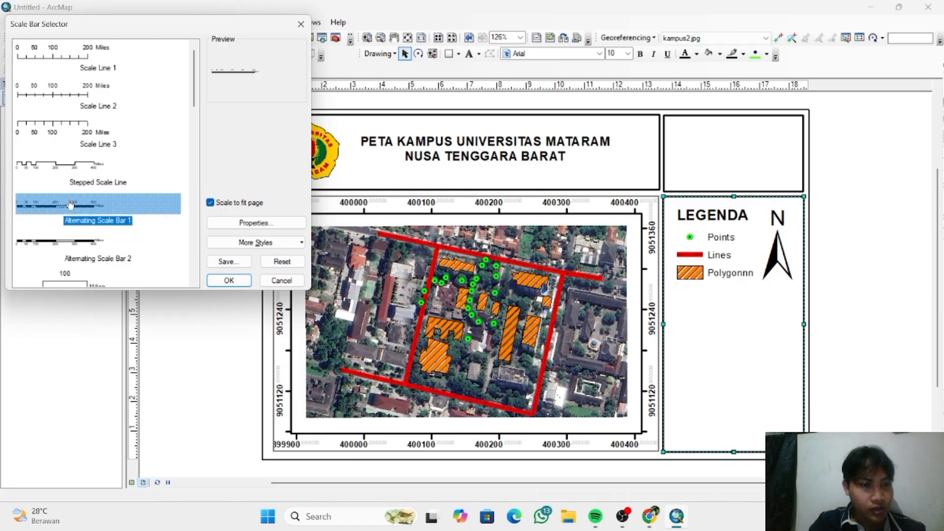
{"action": "left_click", "coordinate": [229, 280]}
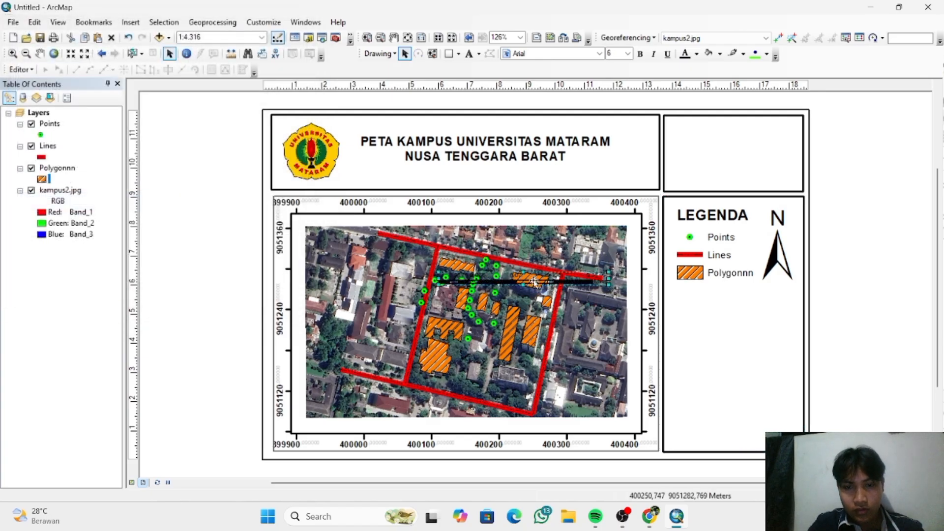
{"action": "left_click_drag", "start_coordinate": [534, 284], "coordinate": [716, 305]}
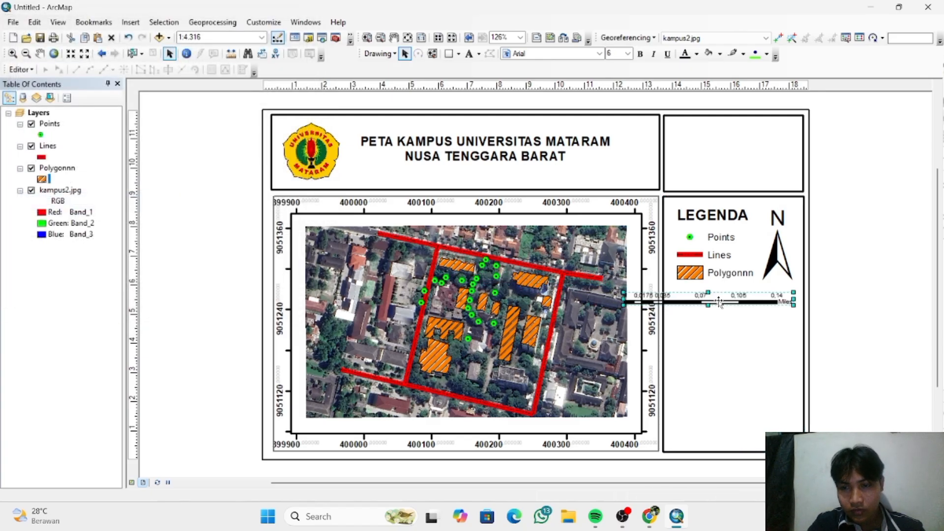
{"action": "left_click_drag", "start_coordinate": [625, 299], "coordinate": [667, 298]}
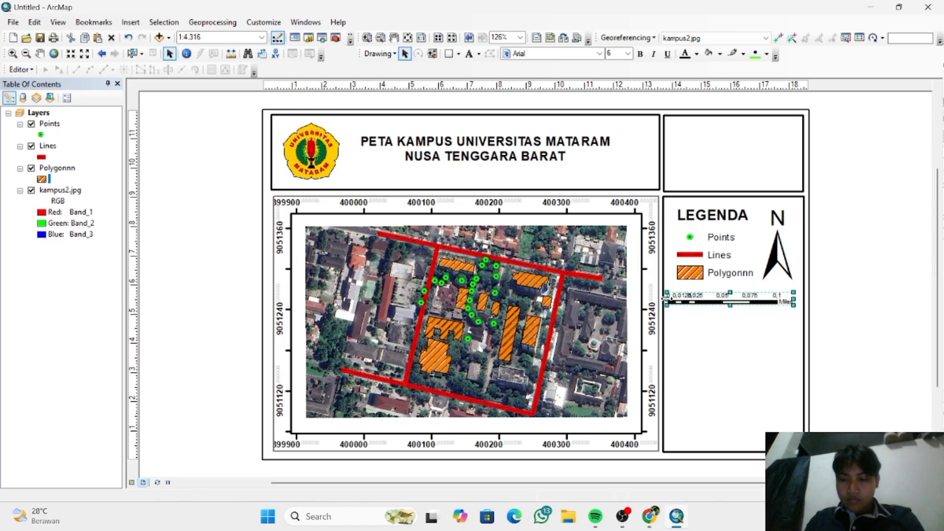
{"action": "key", "text": "Delete"}
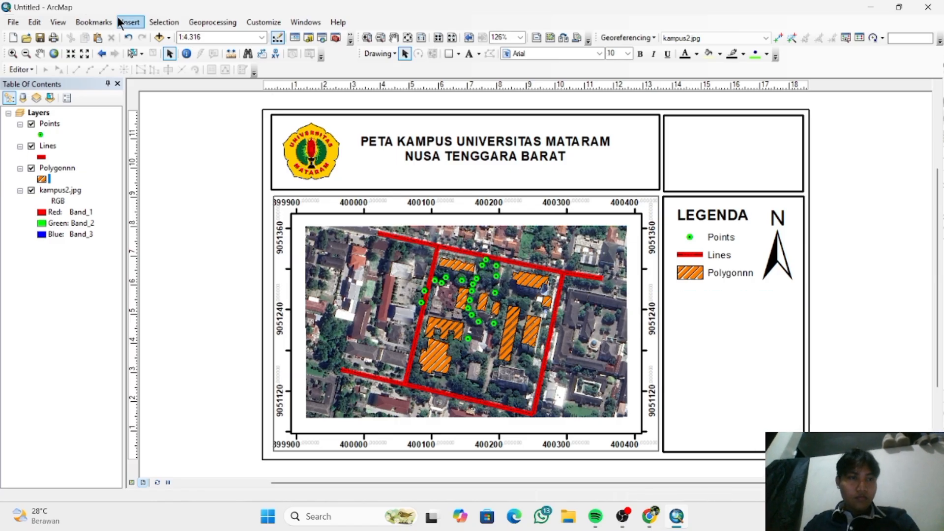
{"action": "left_click", "coordinate": [135, 24]}
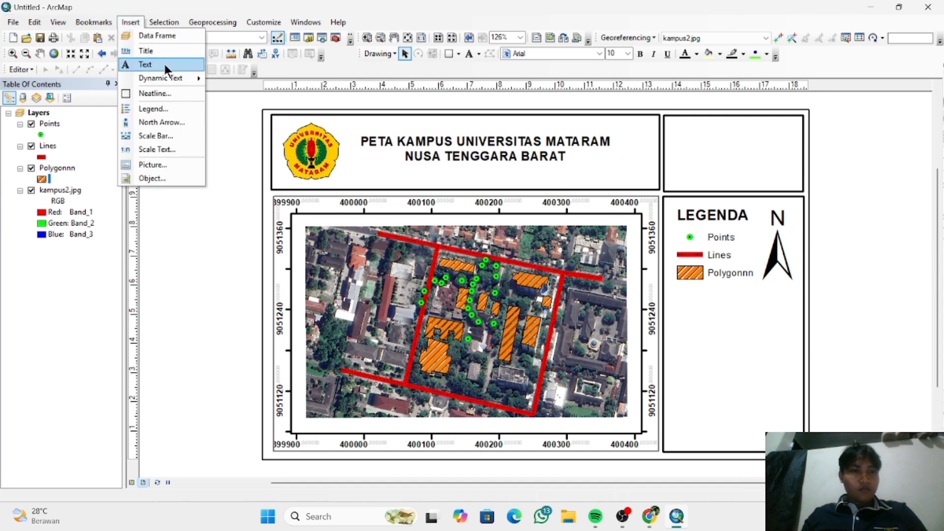
{"action": "left_click", "coordinate": [178, 123]}
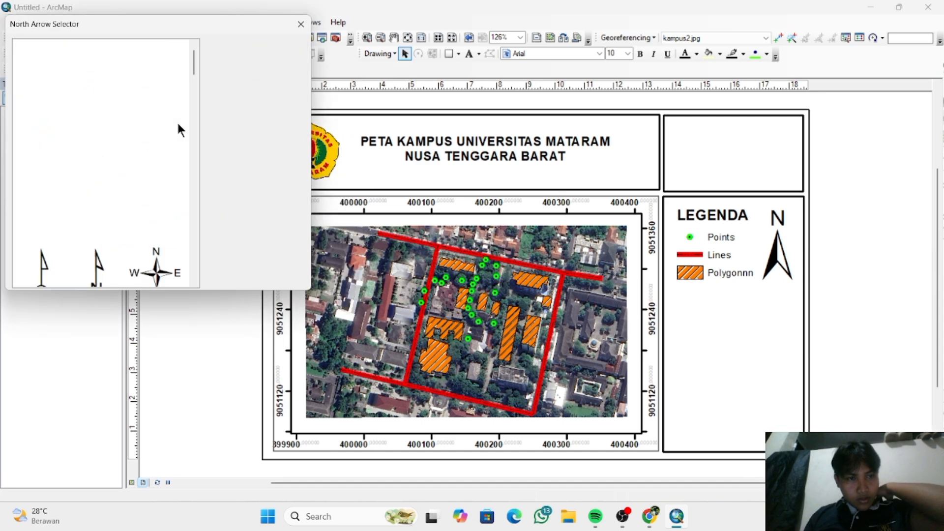
{"action": "left_click", "coordinate": [269, 280]}
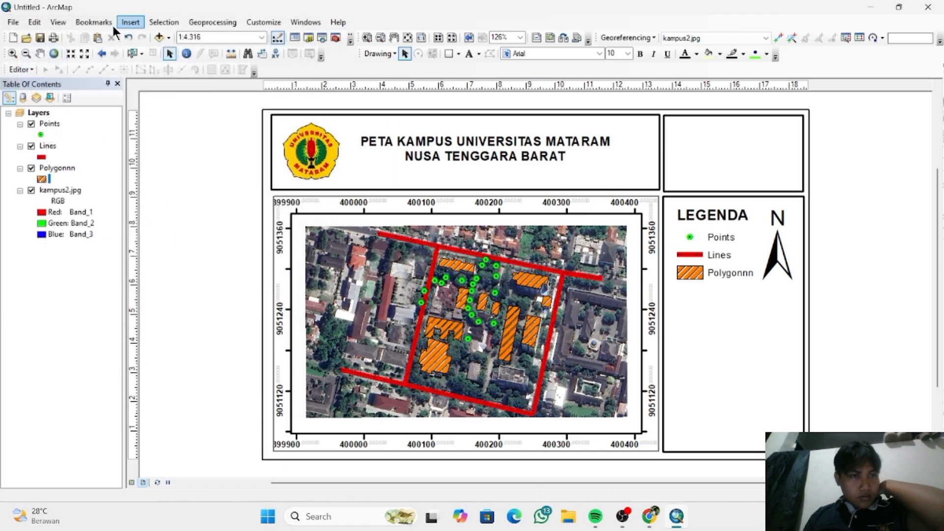
- Insert an Alternating Scale Bar 1 into the layout
{"action": "left_click", "coordinate": [131, 21]}
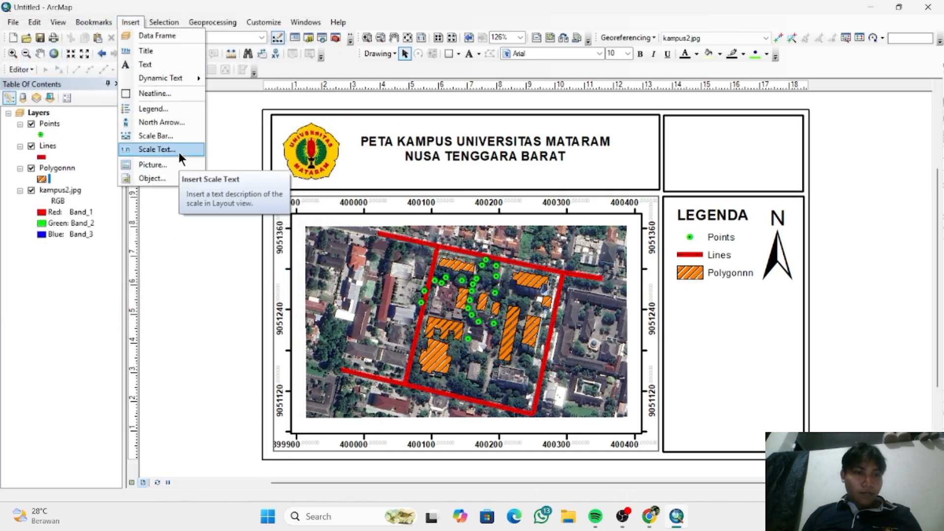
{"action": "left_click", "coordinate": [167, 136]}
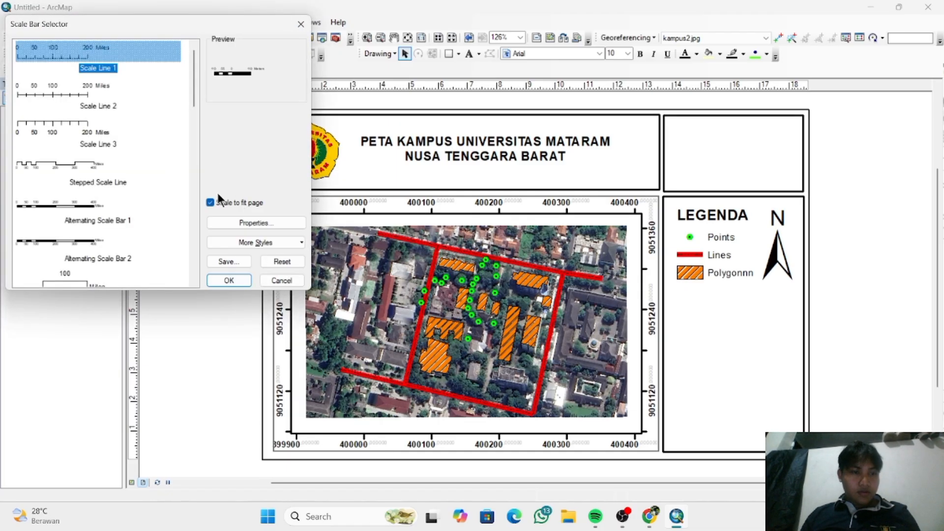
{"action": "left_click", "coordinate": [89, 212]}
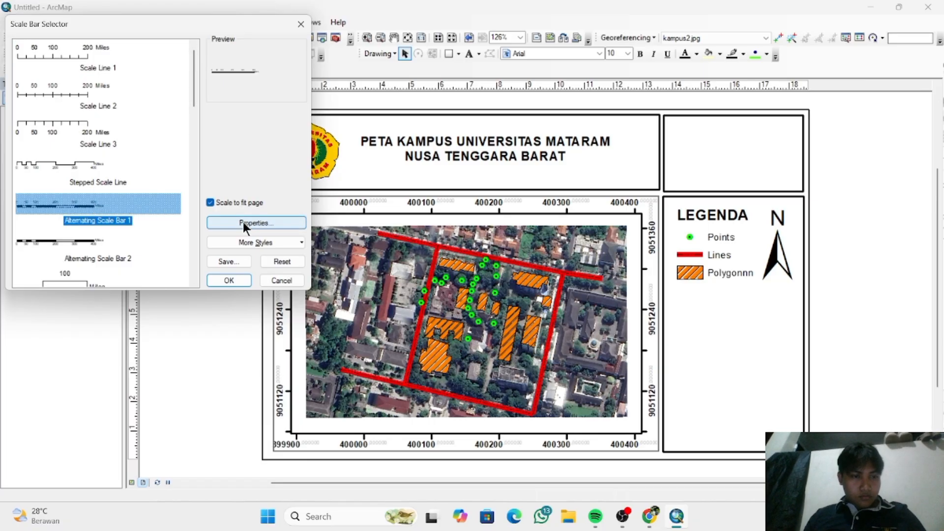
{"action": "scroll", "coordinate": [146, 232], "scroll_direction": "down", "scroll_amount": 2}
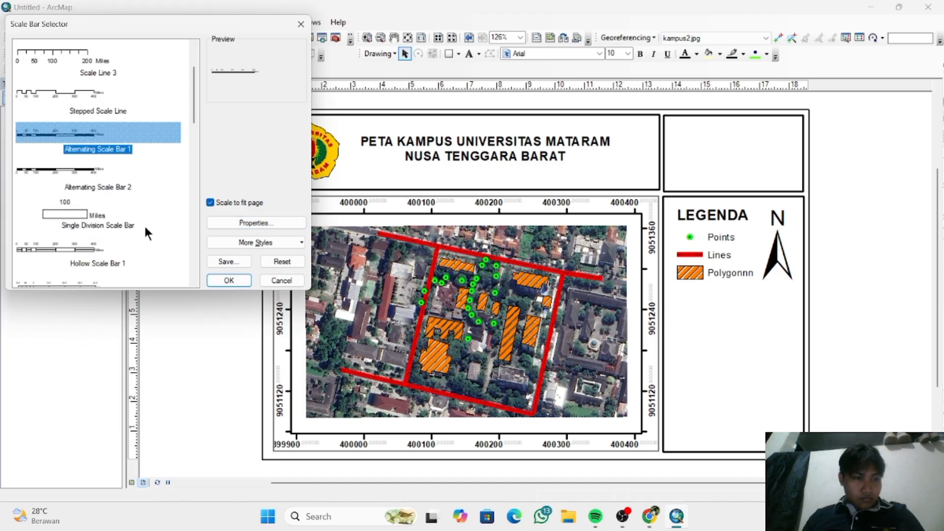
{"action": "scroll", "coordinate": [143, 224], "scroll_direction": "down", "scroll_amount": 2}
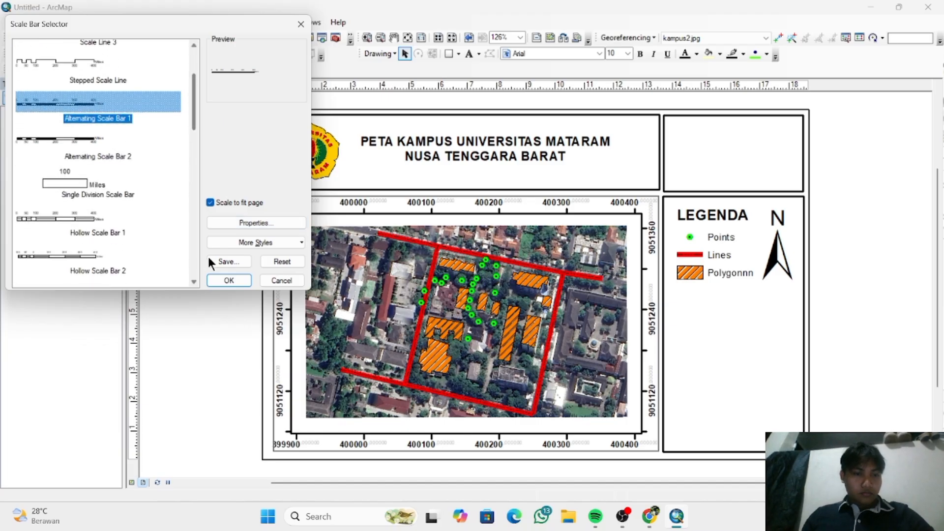
{"action": "left_click", "coordinate": [229, 280]}
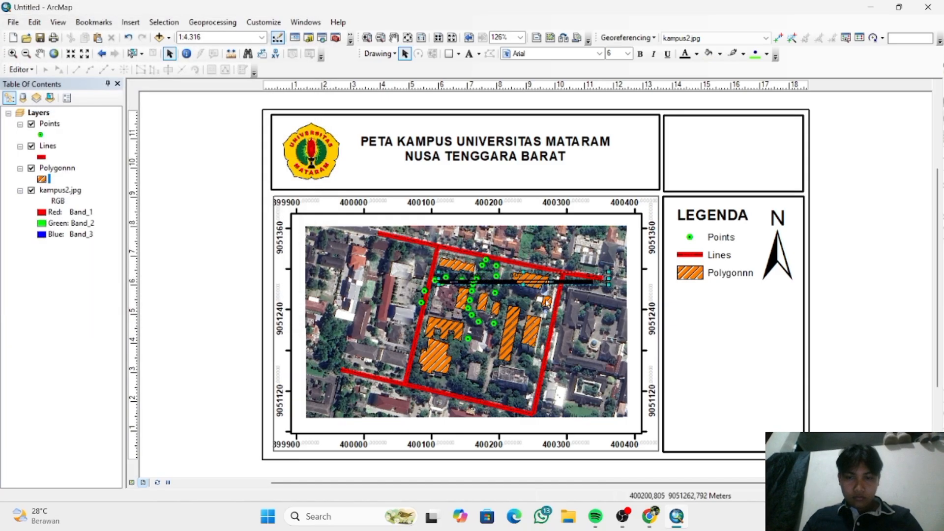
- Place the scale bar below the legend in the tall box and shorten it to fit the box's width
{"action": "left_click_drag", "start_coordinate": [572, 275], "coordinate": [762, 299]}
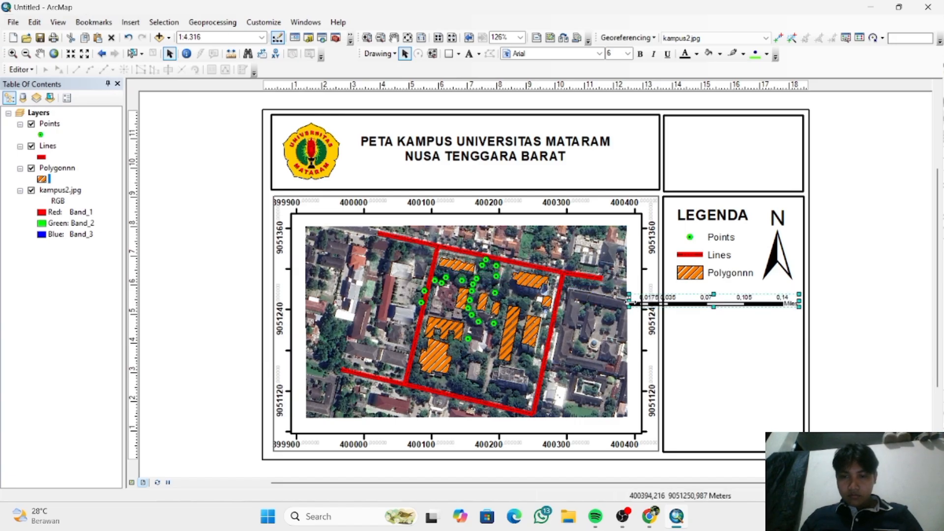
{"action": "left_click_drag", "start_coordinate": [630, 302], "coordinate": [673, 302]}
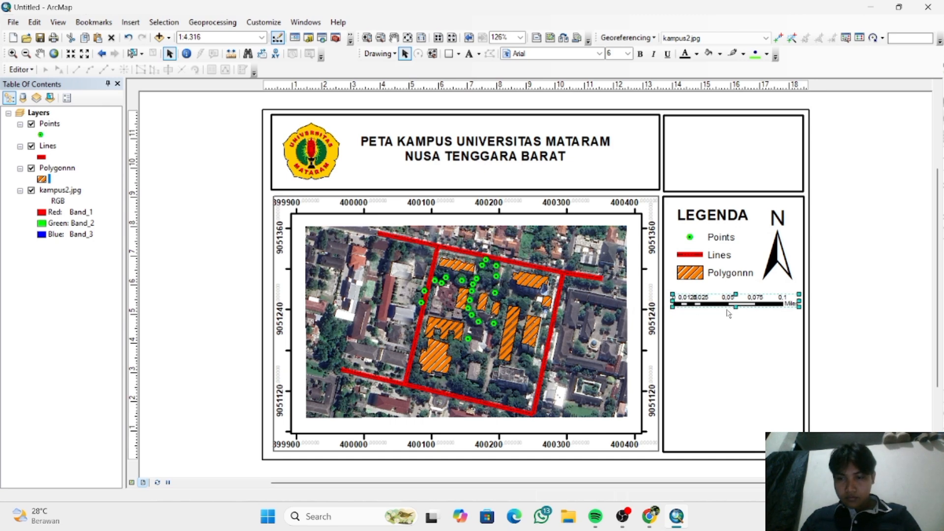
{"action": "left_click", "coordinate": [772, 336]}
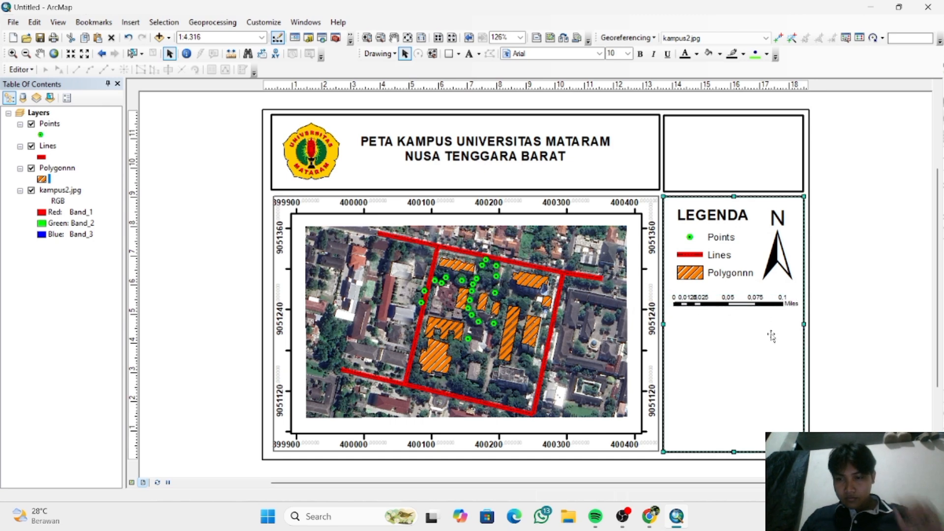
- Set the scale bar to 2 divisions with 2 subdivisions and its division units to Kilometers
{"action": "left_click", "coordinate": [777, 304]}
{"action": "right_click", "coordinate": [778, 305]}
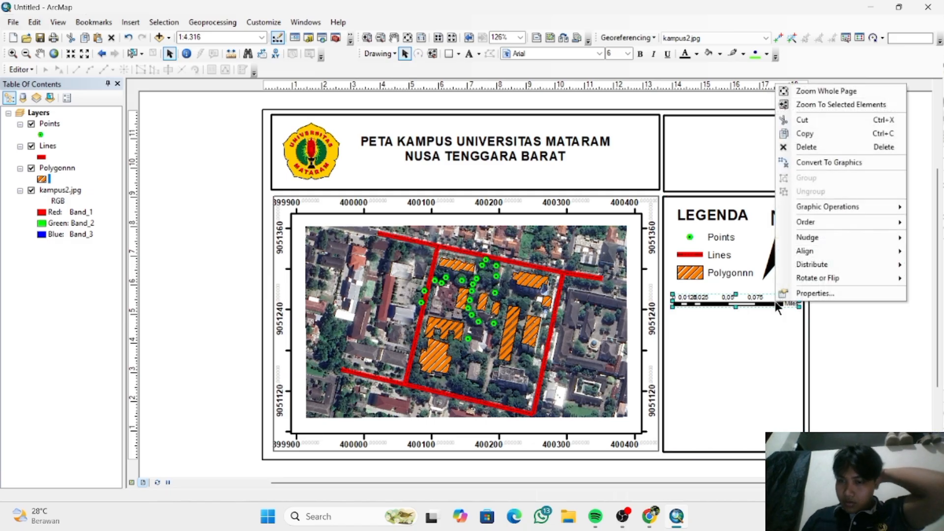
{"action": "left_click", "coordinate": [801, 292]}
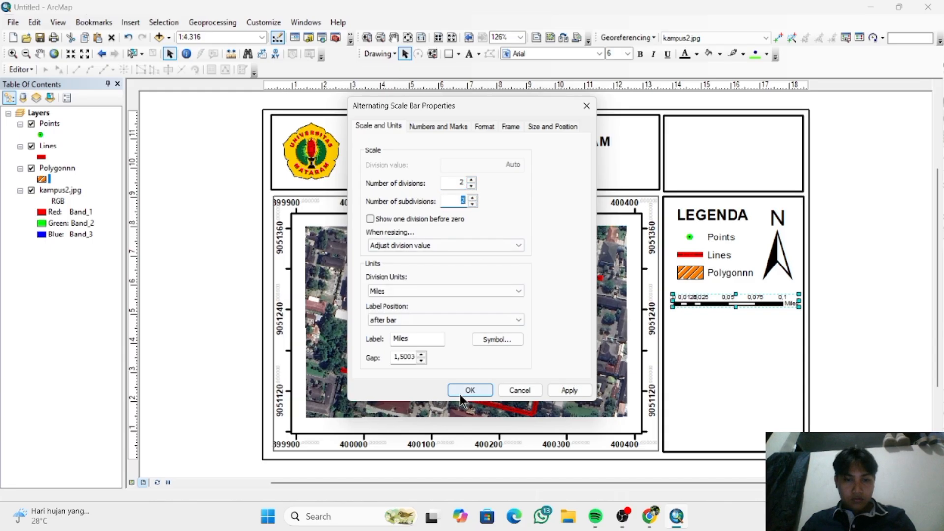
{"action": "left_click", "coordinate": [420, 339]}
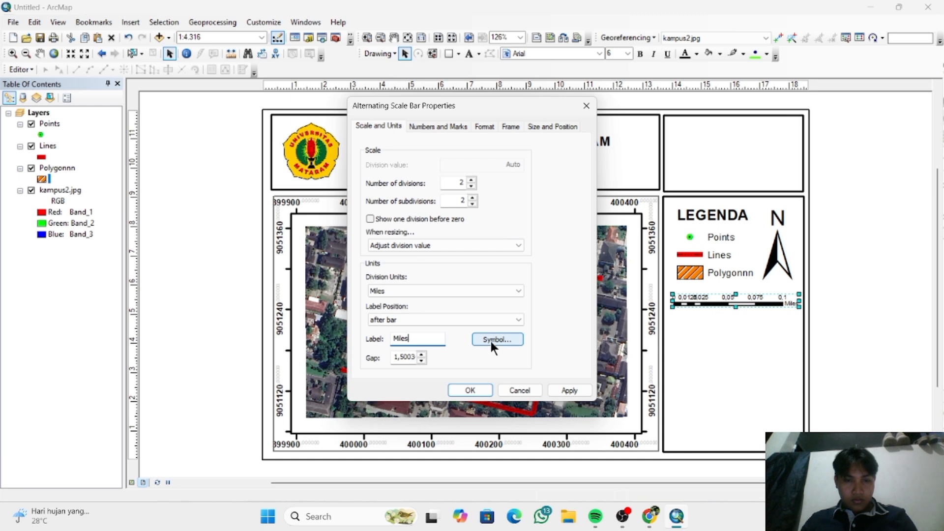
{"action": "left_click", "coordinate": [476, 289]}
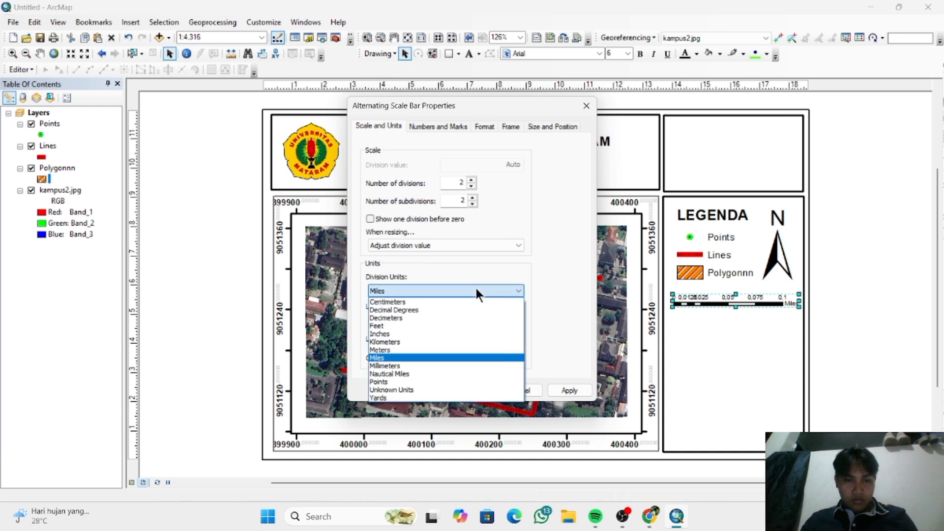
{"action": "left_click", "coordinate": [472, 341]}
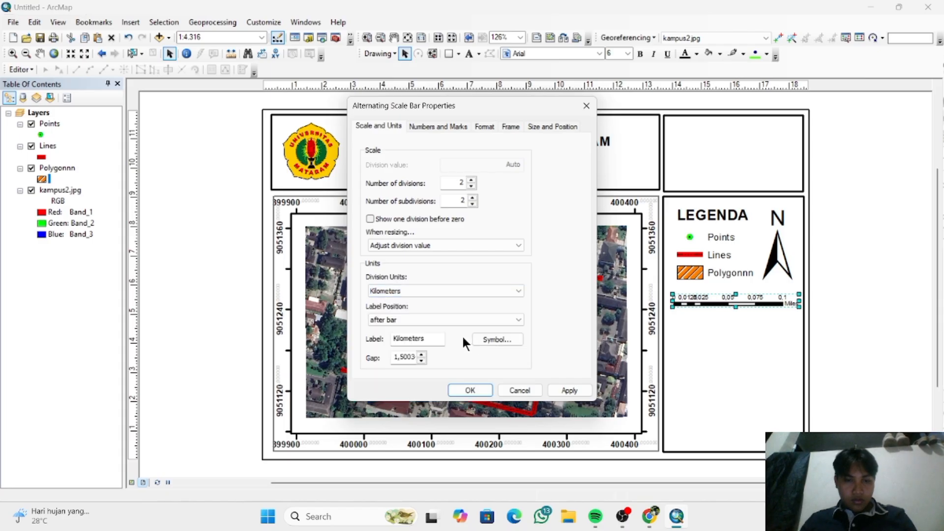
- Change the scale bar's unit label to "km" and apply the scale bar properties
{"action": "left_click", "coordinate": [431, 340]}
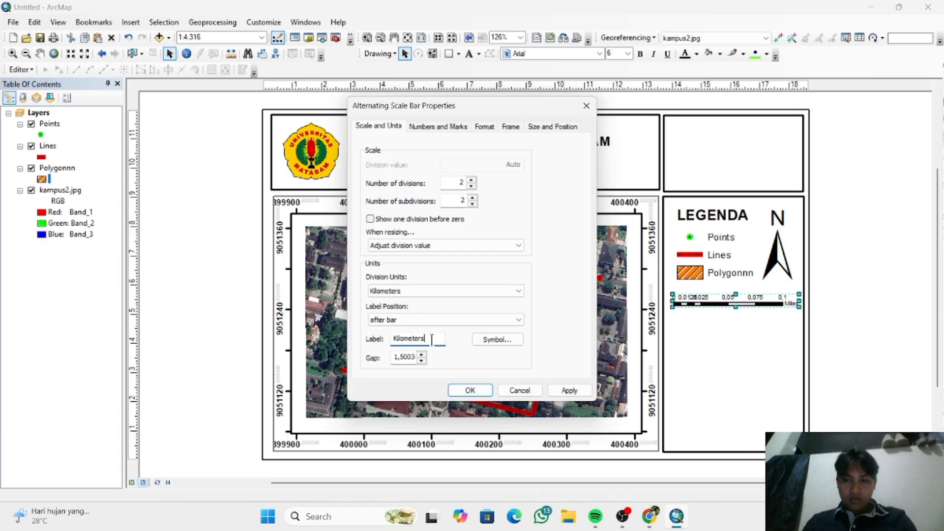
{"action": "key", "text": "BackSpace"}
{"action": "key", "text": "BackSpace"}
{"action": "key", "text": "BackSpace"}
{"action": "key", "text": "BackSpace"}
{"action": "key", "text": "BackSpace"}
{"action": "key", "text": "BackSpace"}
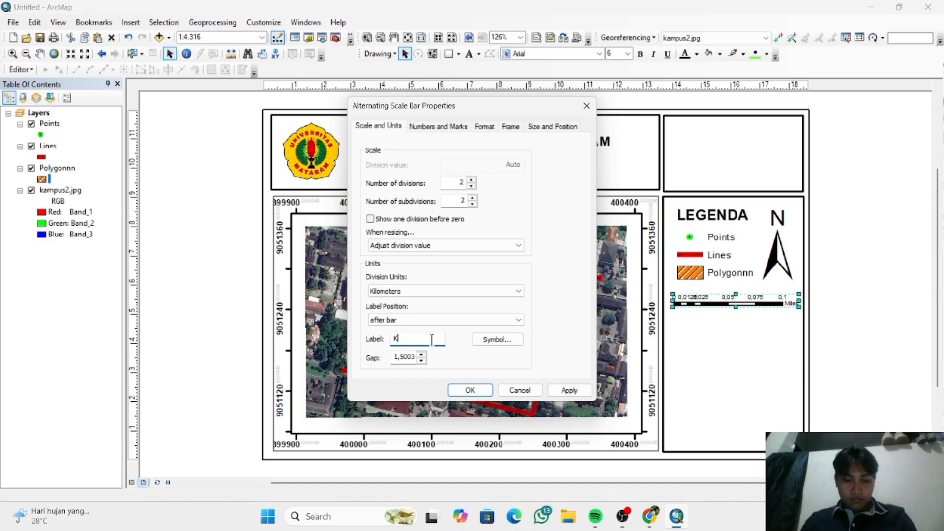
{"action": "type", "text": "M"}
{"action": "key", "text": "BackSpace"}
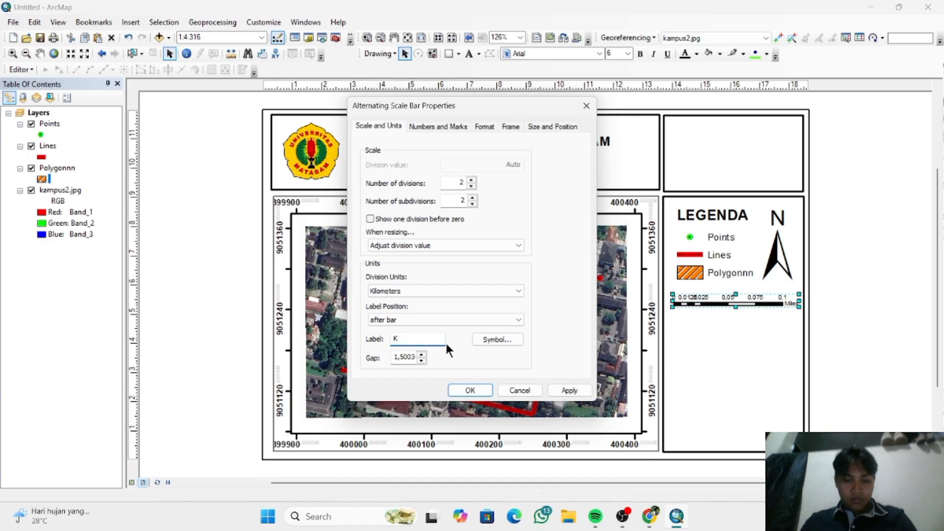
{"action": "type", "text": "m"}
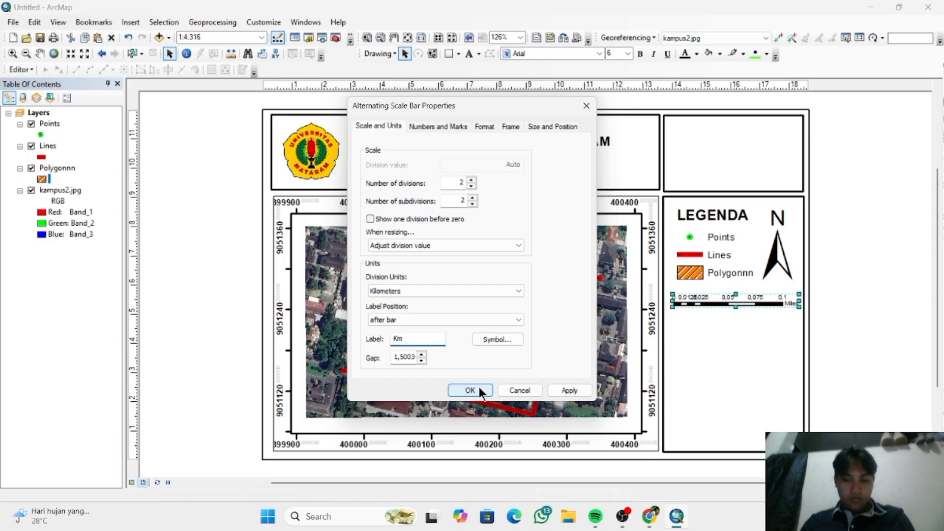
{"action": "key", "text": "BackSpace"}
{"action": "key", "text": "BackSpace"}
{"action": "type", "text": "km"}
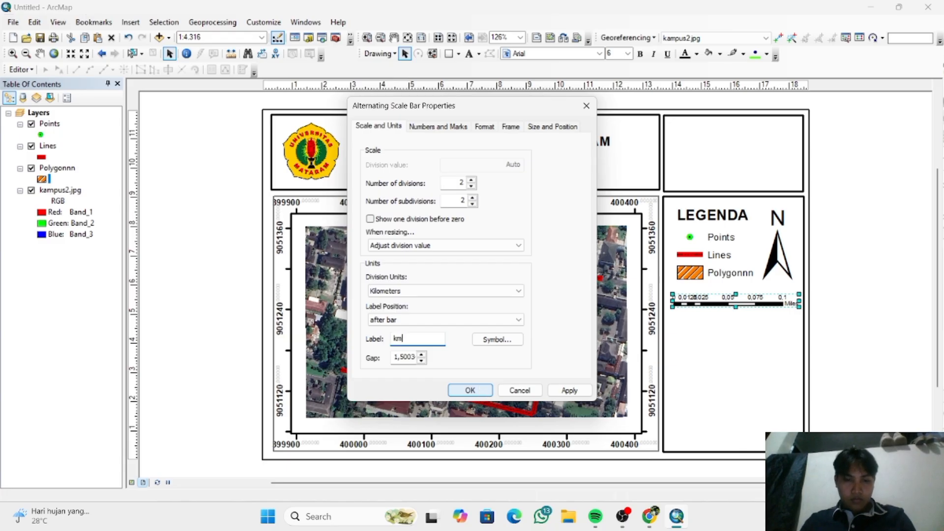
{"action": "left_click", "coordinate": [479, 389]}
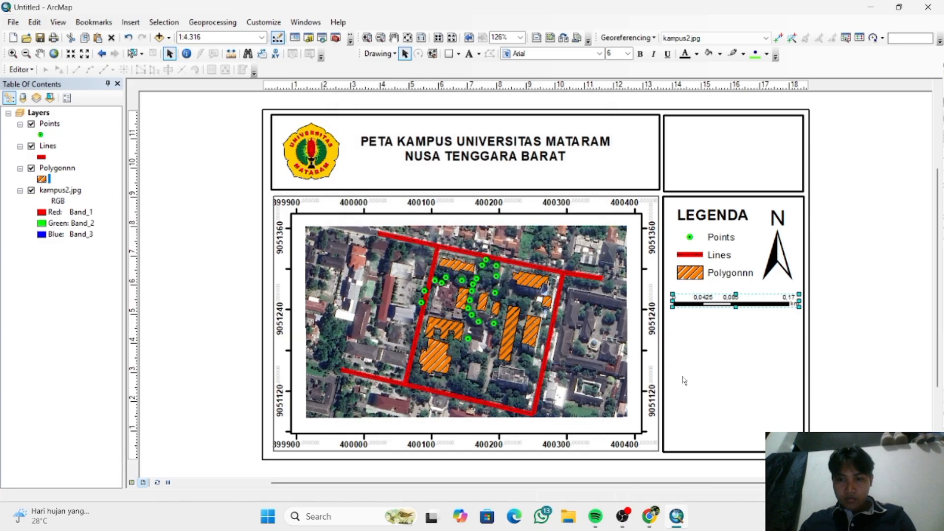
{"action": "left_click", "coordinate": [836, 346]}
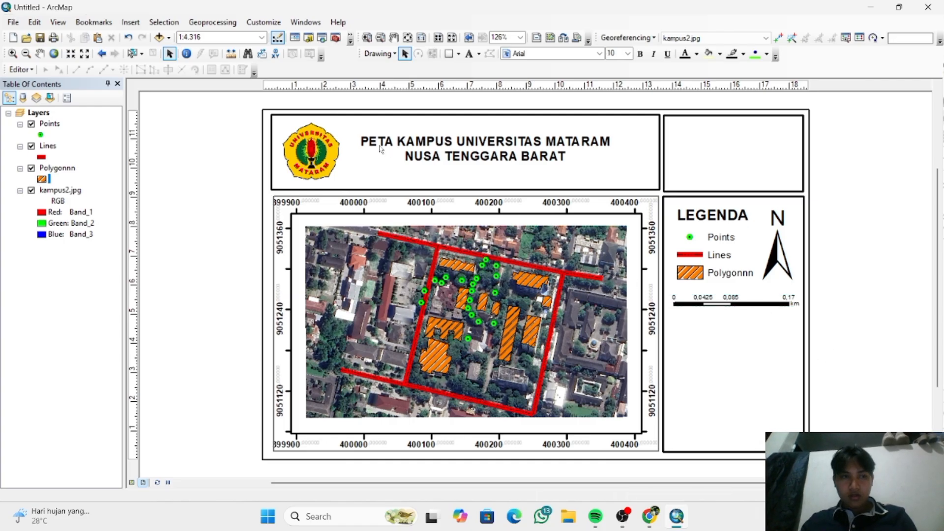
- Insert a relative scale text in inches and miles and centre it just below the scale bar
{"action": "left_click", "coordinate": [127, 23]}
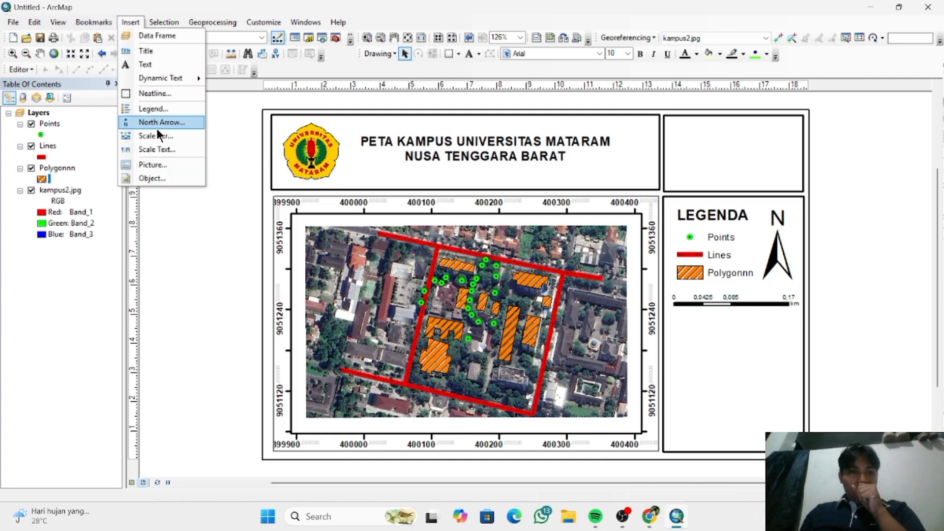
{"action": "left_click", "coordinate": [169, 151]}
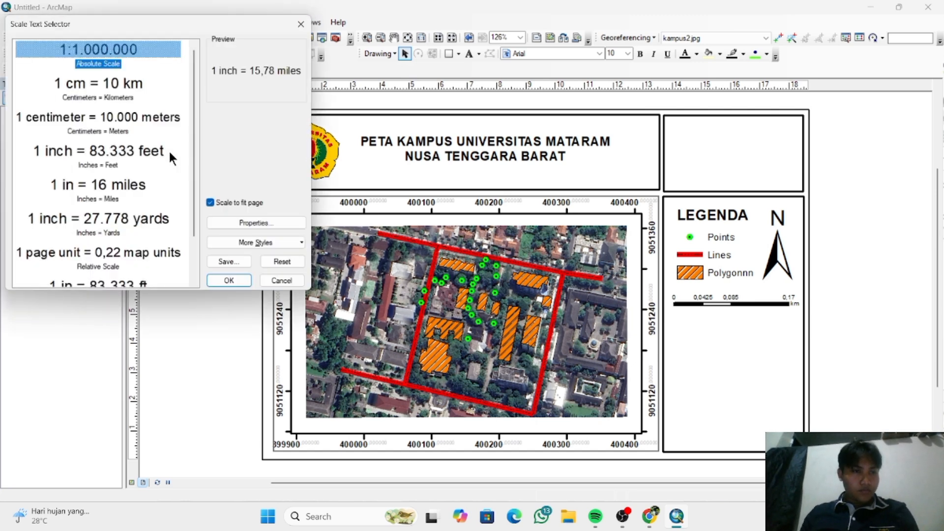
{"action": "left_click", "coordinate": [229, 281]}
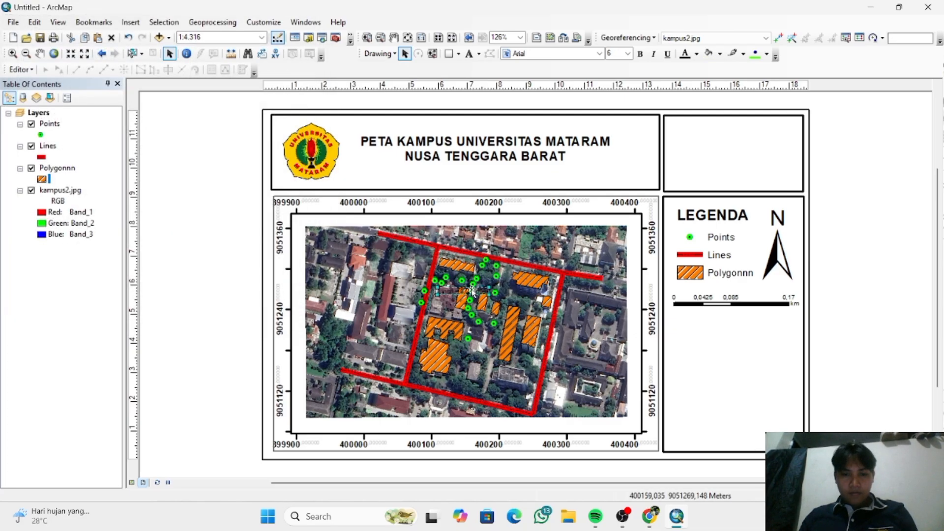
{"action": "left_click_drag", "start_coordinate": [472, 292], "coordinate": [738, 320]}
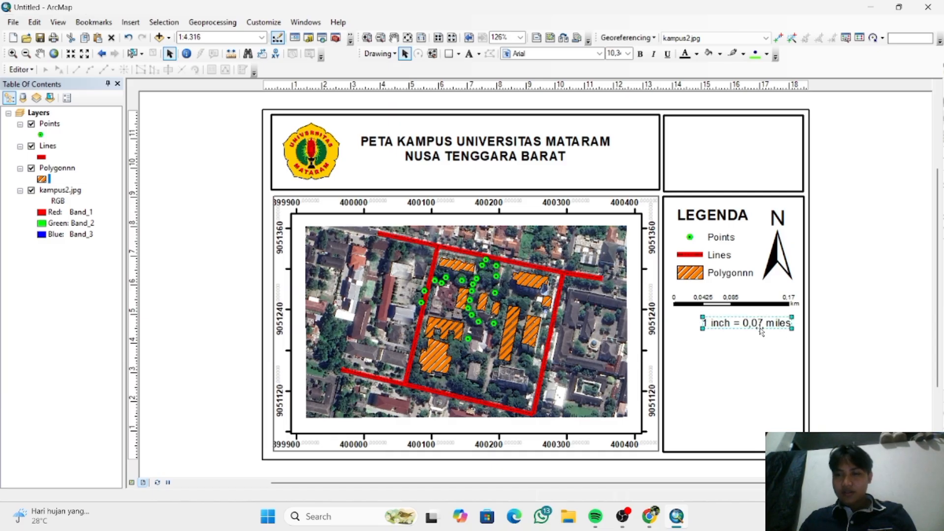
{"action": "left_click_drag", "start_coordinate": [759, 329], "coordinate": [749, 329]}
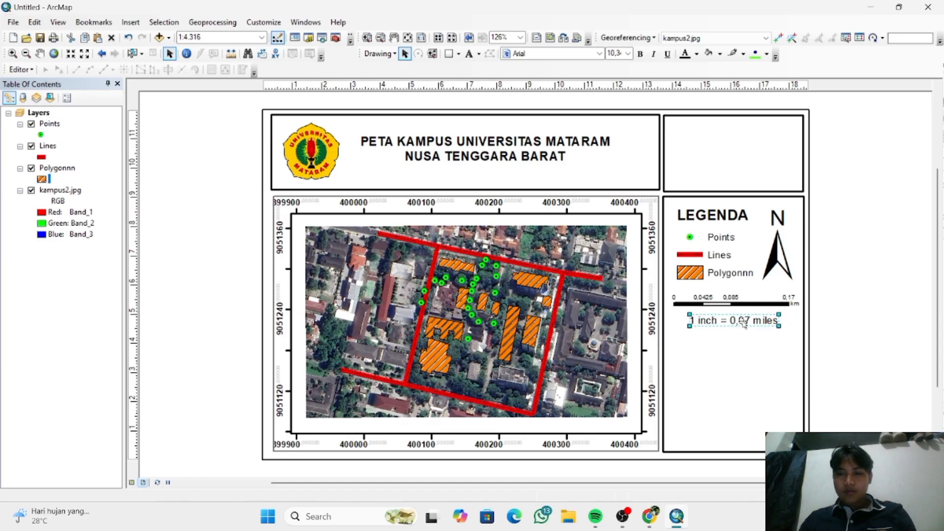
- Set the scale text's page units to Centimeters and its map units to Kilometers
{"action": "right_click", "coordinate": [741, 320]}
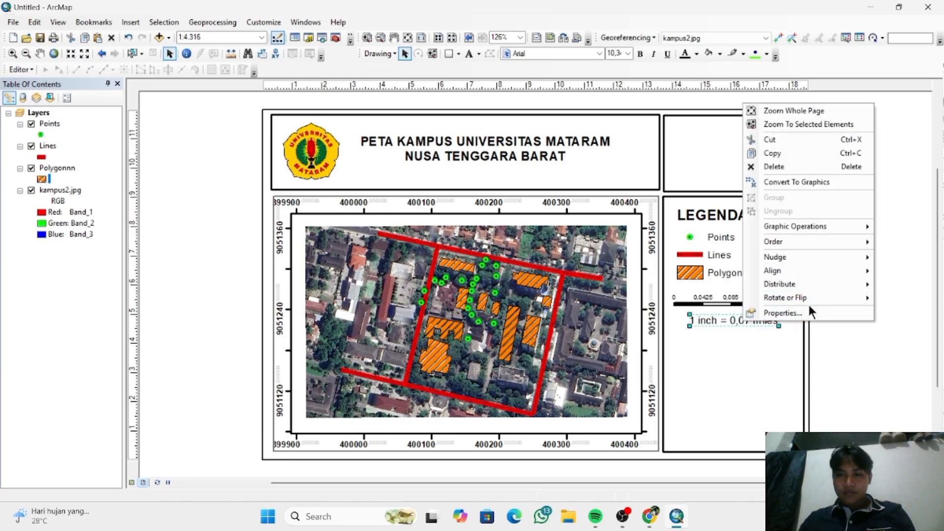
{"action": "left_click", "coordinate": [810, 312]}
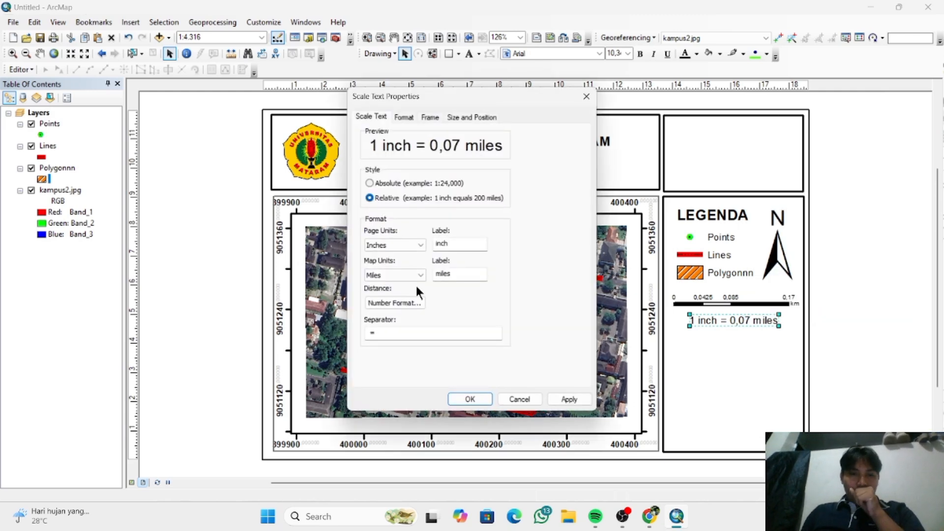
{"action": "left_click", "coordinate": [417, 246]}
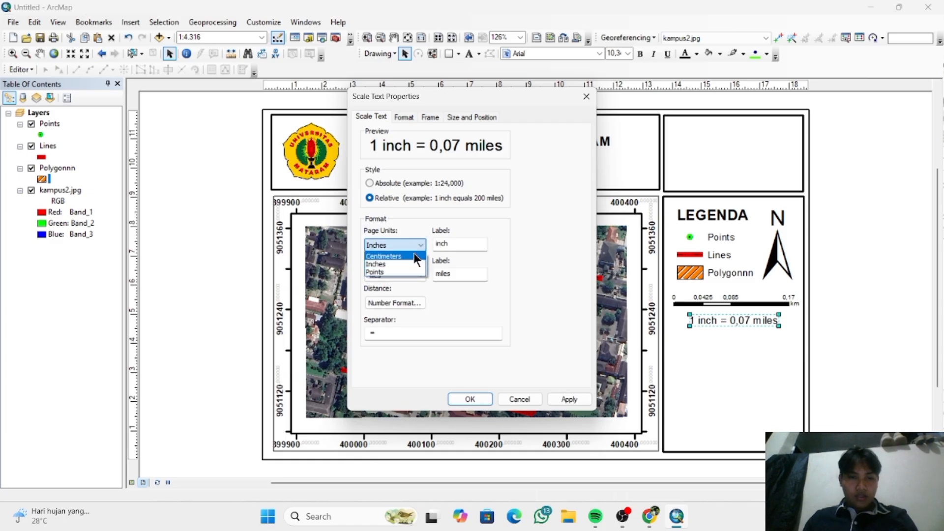
{"action": "left_click", "coordinate": [414, 253]}
{"action": "left_click", "coordinate": [415, 267]}
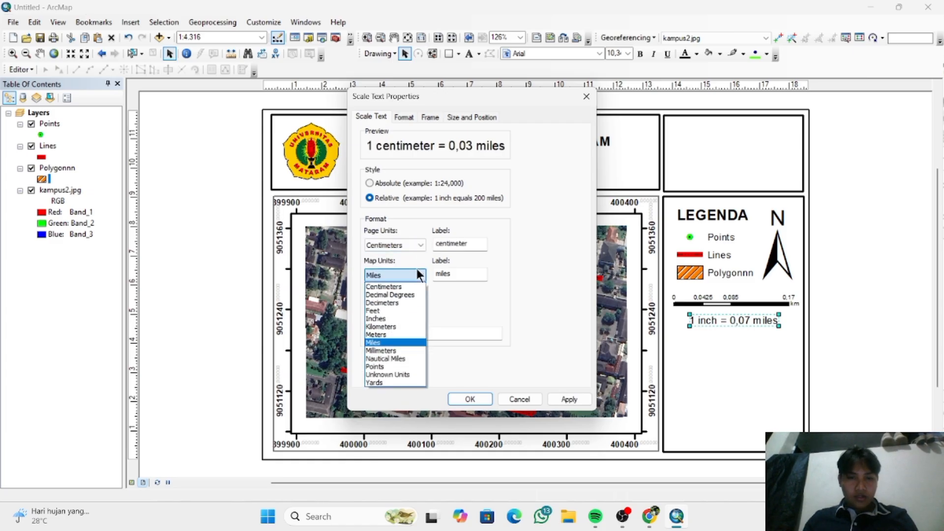
{"action": "left_click", "coordinate": [417, 326]}
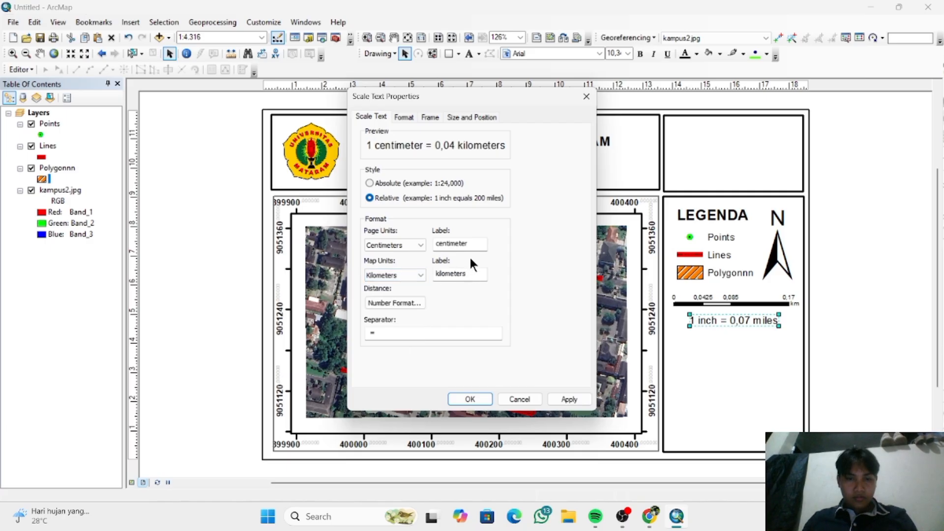
- Shorten the scale text's unit labels to "cm" for the page and "km" for the map, and apply them
{"action": "left_click_drag", "start_coordinate": [475, 244], "coordinate": [421, 244]}
{"action": "type", "text": "cm"}
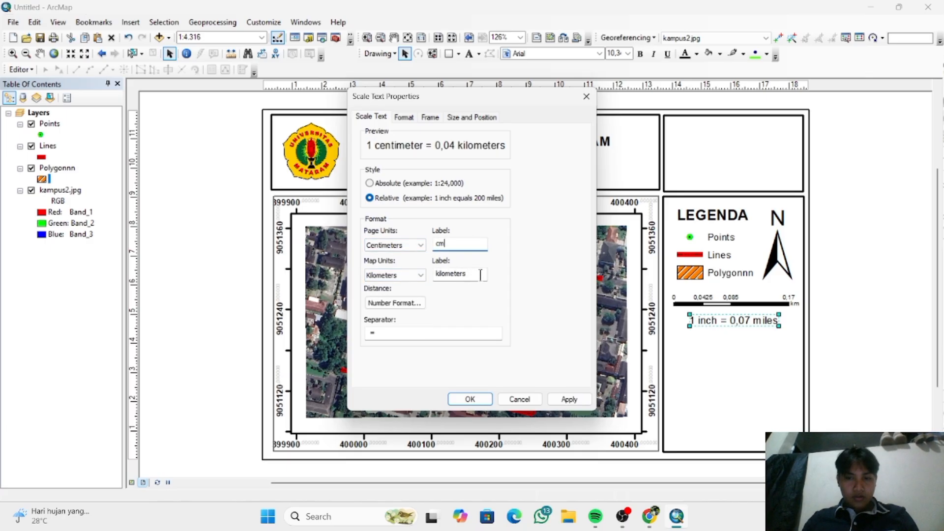
{"action": "left_click_drag", "start_coordinate": [480, 275], "coordinate": [435, 274]}
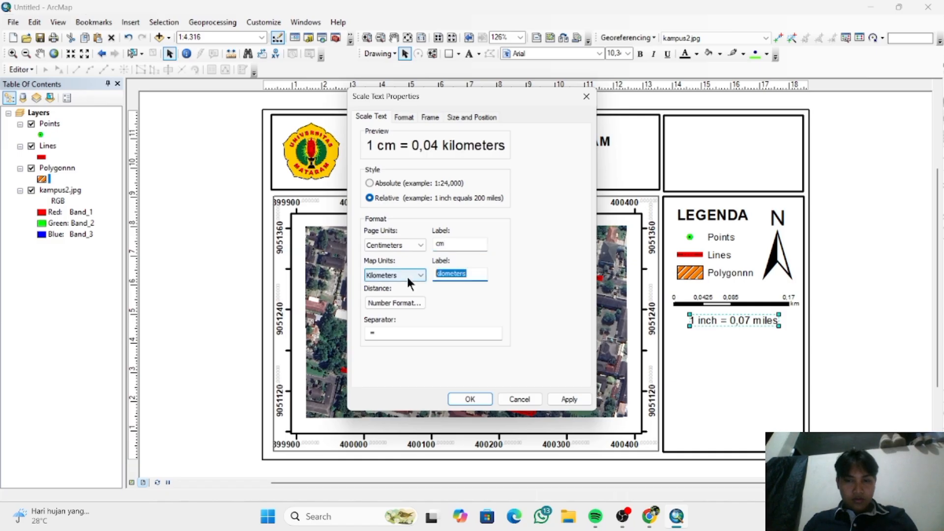
{"action": "type", "text": "km"}
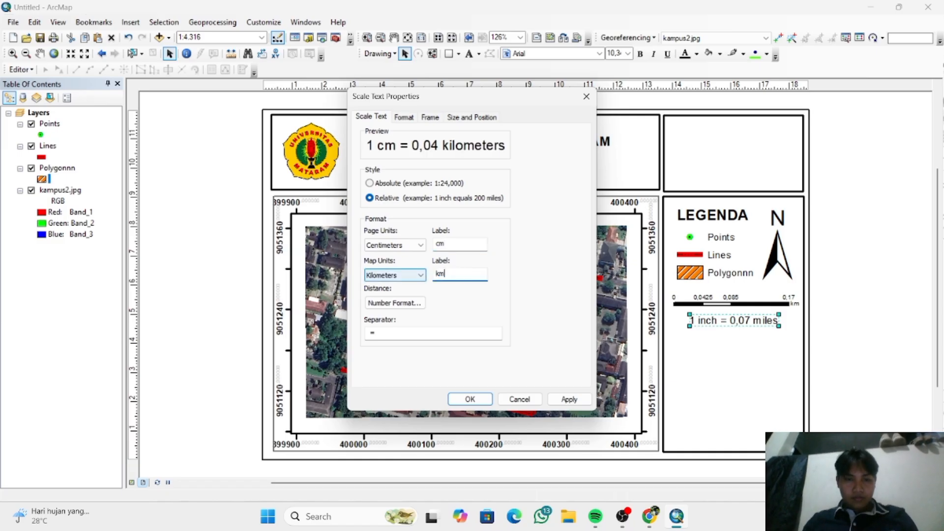
{"action": "left_click", "coordinate": [471, 399]}
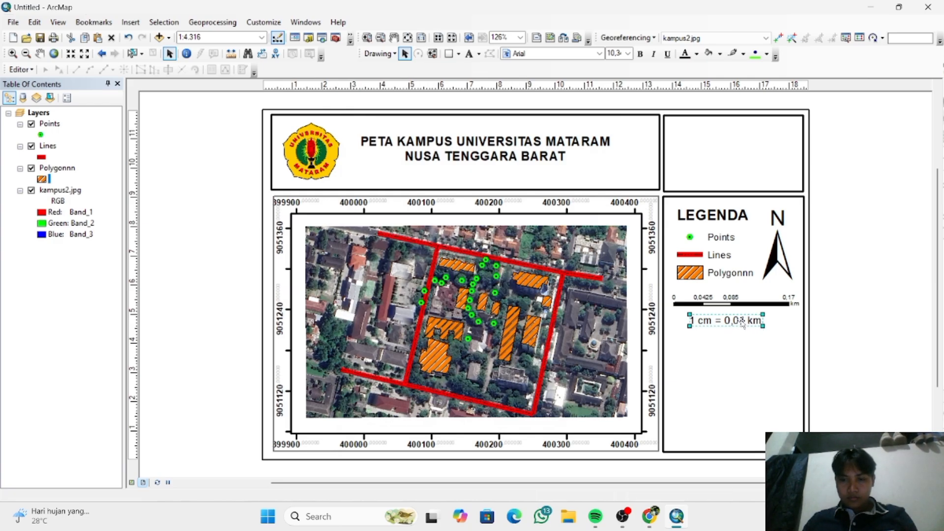
- Undo the scale text's unit, position and size changes, and re-enlarge it to about 12.3 pt below the scale bar
{"action": "key", "text": "ctrl+z"}
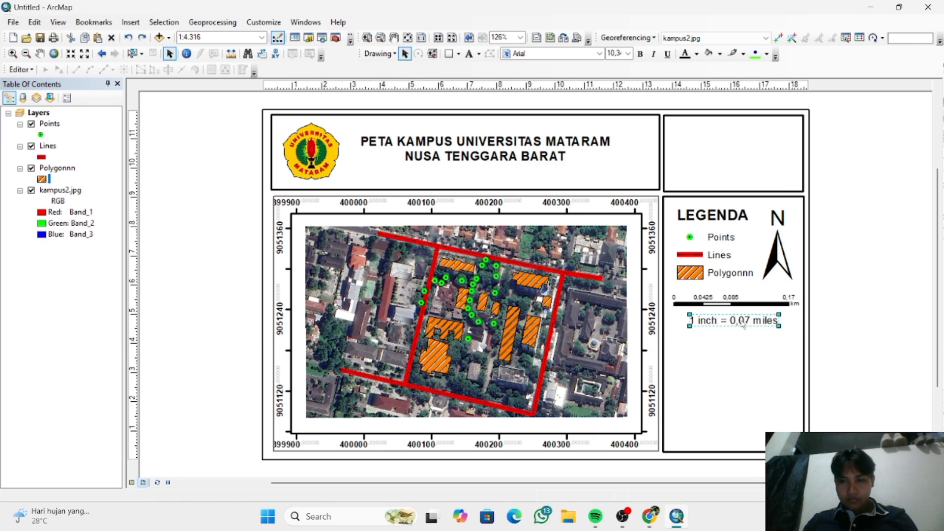
{"action": "key", "text": "ctrl+z"}
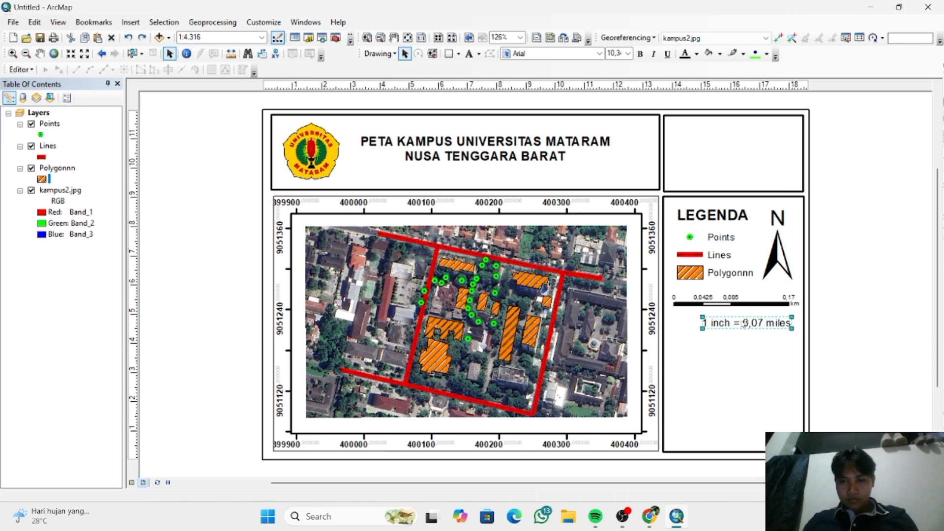
{"action": "left_click_drag", "start_coordinate": [742, 324], "coordinate": [729, 321]}
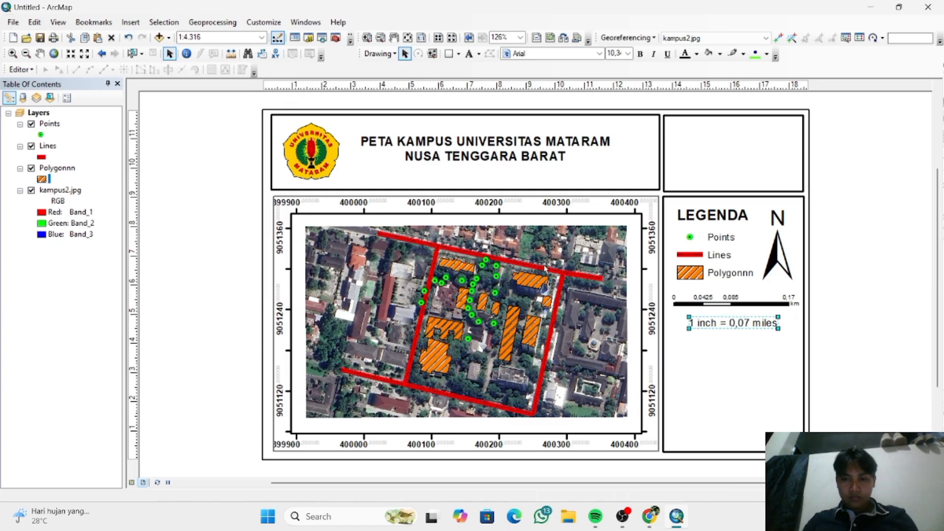
{"action": "left_click", "coordinate": [128, 38]}
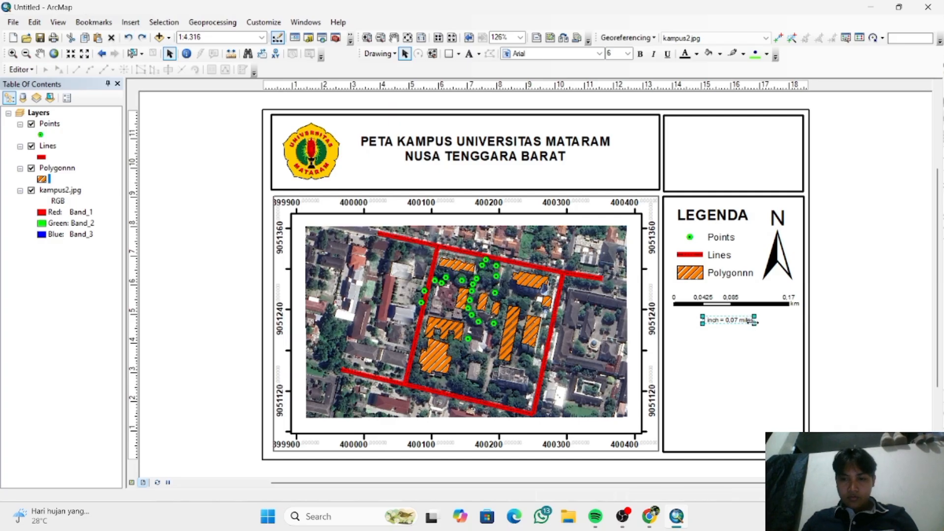
{"action": "key", "text": "ctrl+y"}
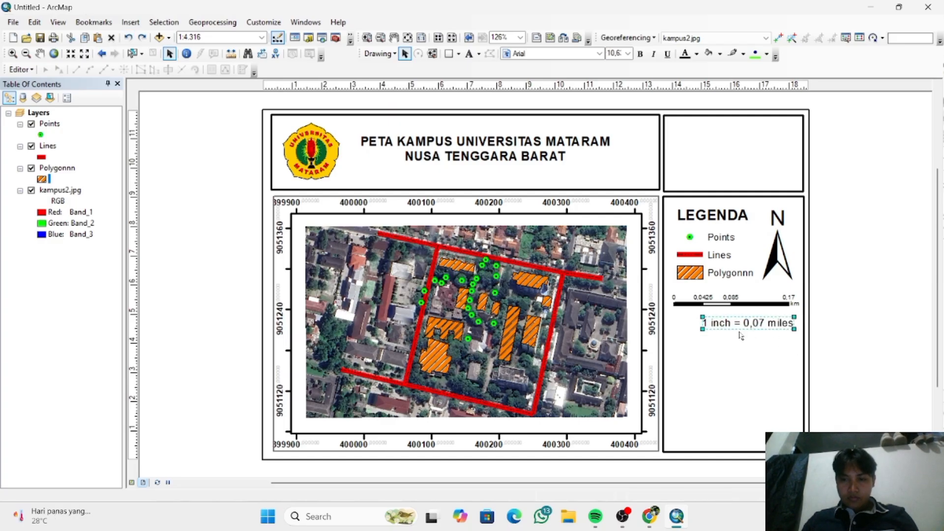
{"action": "left_click_drag", "start_coordinate": [703, 329], "coordinate": [687, 331]}
- Set the resized scale text's page units to Centimeters and its map units to Kilometers
{"action": "right_click", "coordinate": [725, 323]}
{"action": "left_click", "coordinate": [753, 317]}
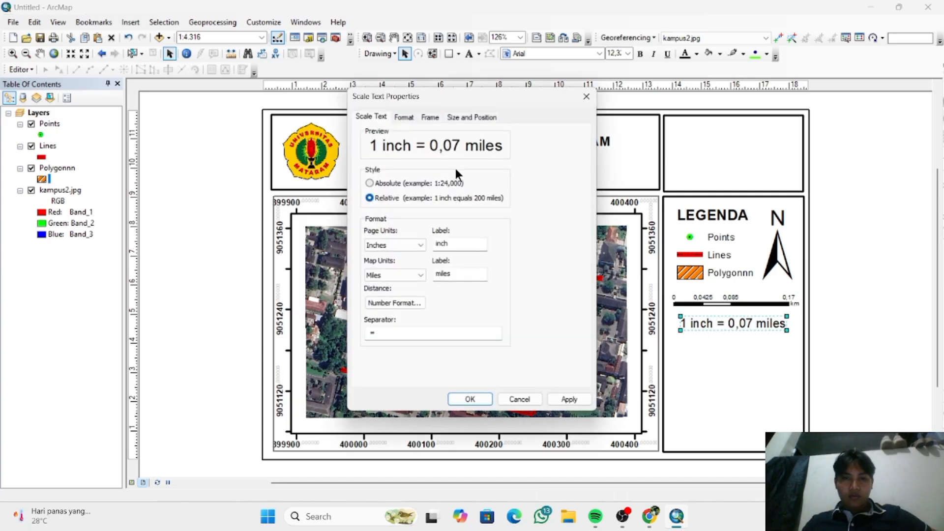
{"action": "left_click", "coordinate": [416, 242]}
{"action": "left_click", "coordinate": [418, 255]}
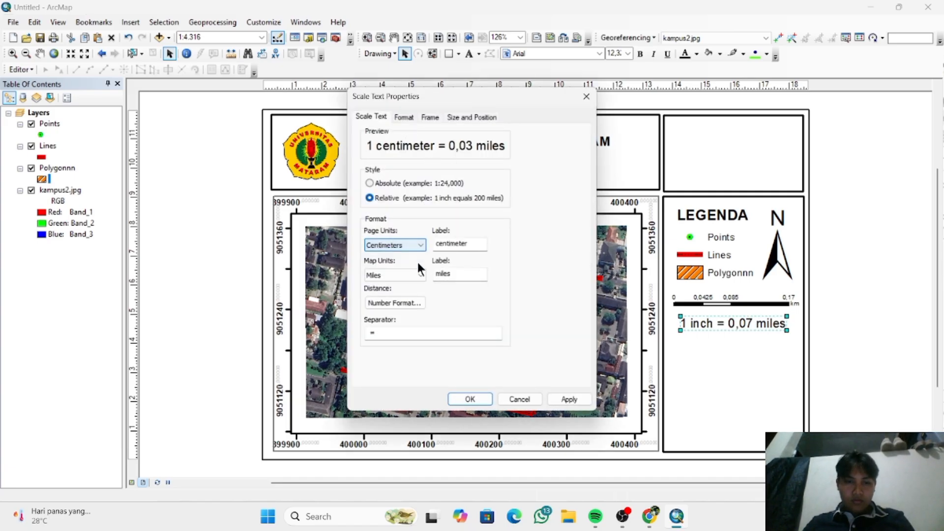
{"action": "left_click", "coordinate": [418, 275]}
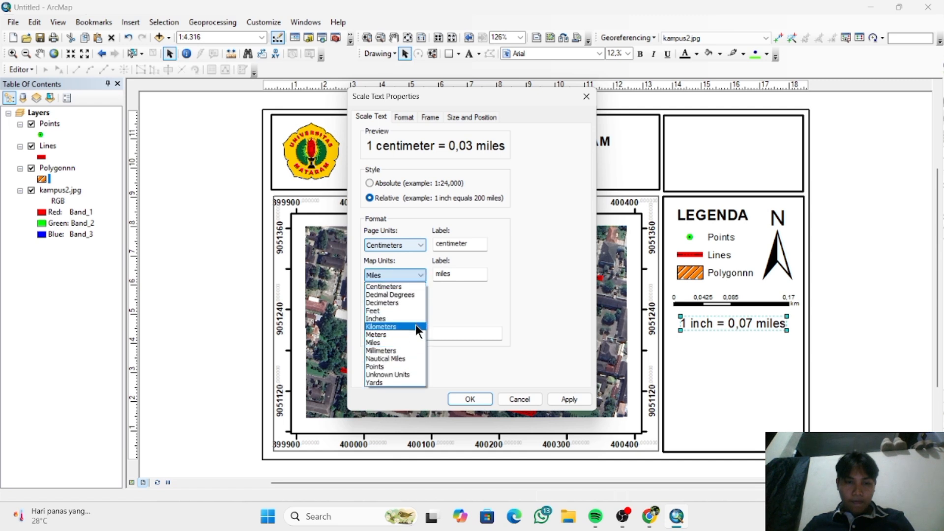
{"action": "left_click", "coordinate": [415, 326]}
{"action": "type", "text": "r"}
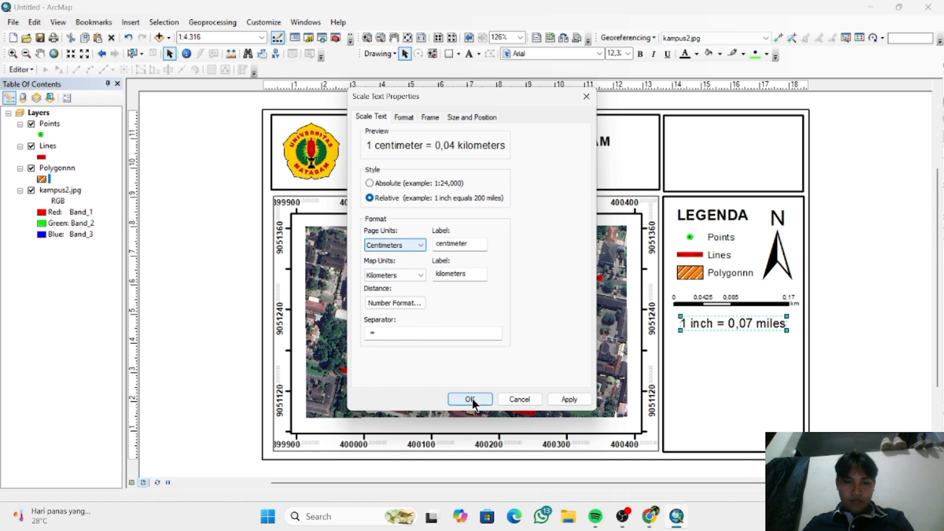
- Replace the scale text's separator with ":" and apply the properties
{"action": "left_click", "coordinate": [385, 333]}
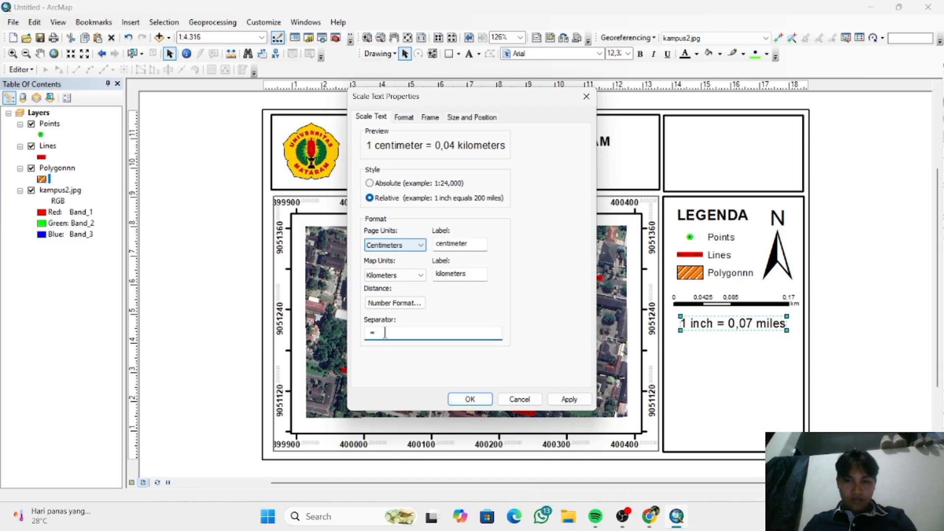
{"action": "key", "text": "BackSpace"}
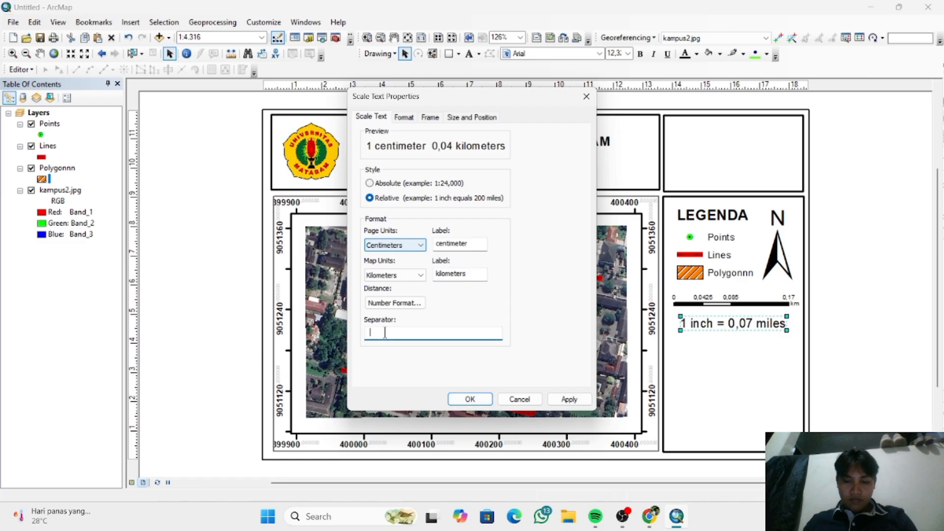
{"action": "type", "text": ":"}
{"action": "key", "text": "Return"}
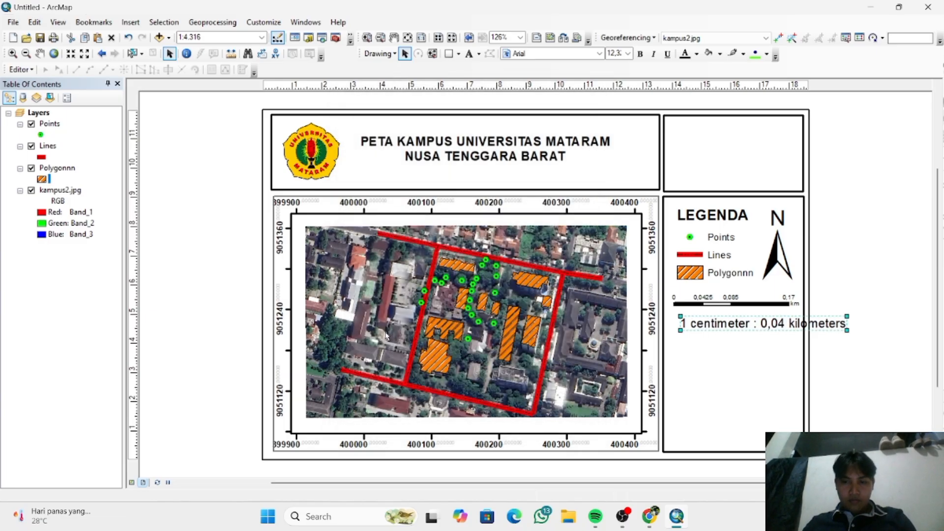
- Shrink the scale text to fit inside the legend box and lower it together with the scale bar beneath the legend entries
{"action": "left_click_drag", "start_coordinate": [848, 330], "coordinate": [772, 333]}
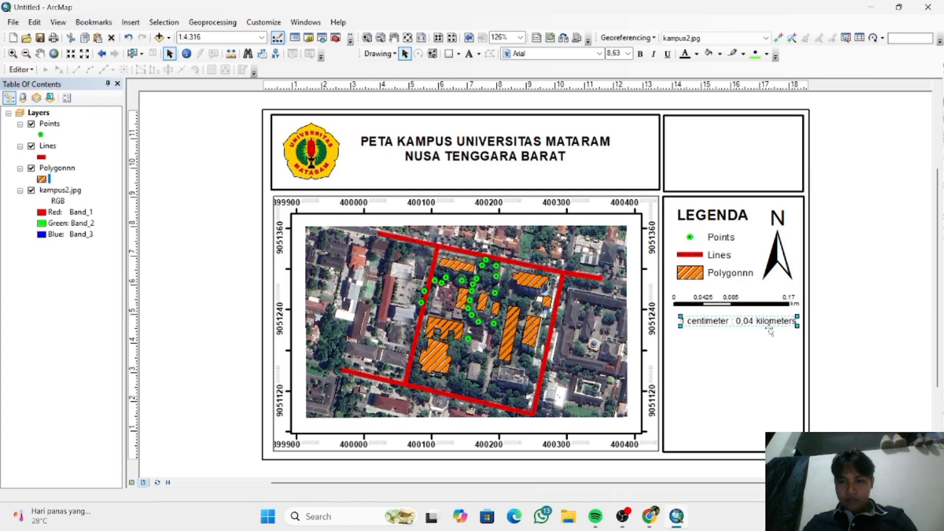
{"action": "left_click", "coordinate": [770, 312]}
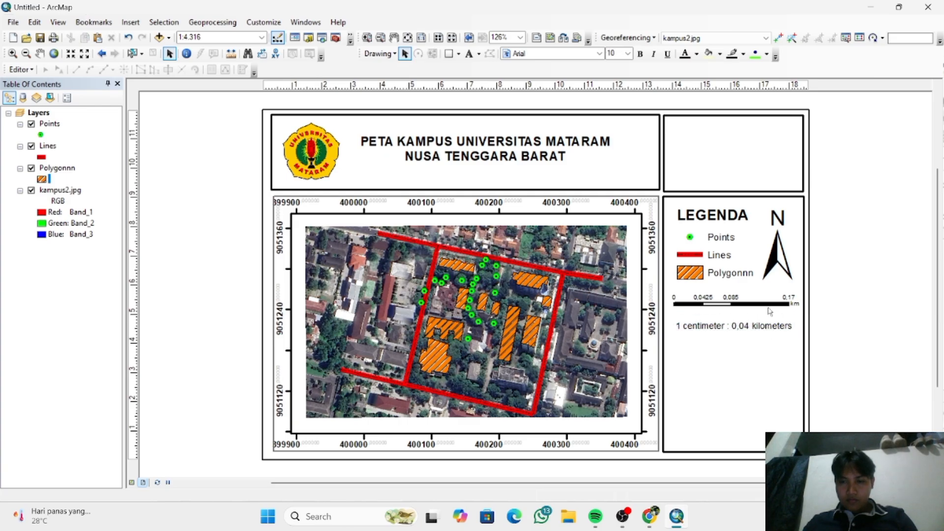
{"action": "left_click_drag", "start_coordinate": [770, 311], "coordinate": [774, 307]}
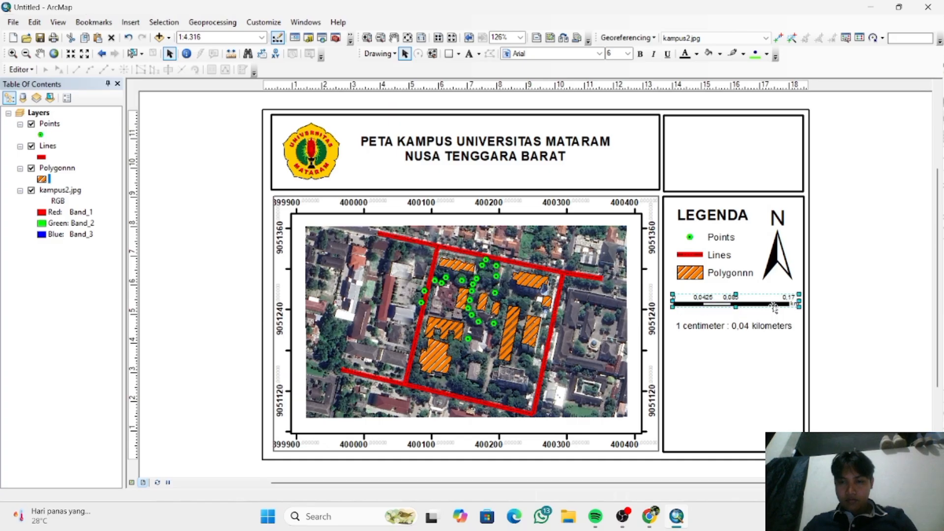
{"action": "left_click", "coordinate": [846, 312]}
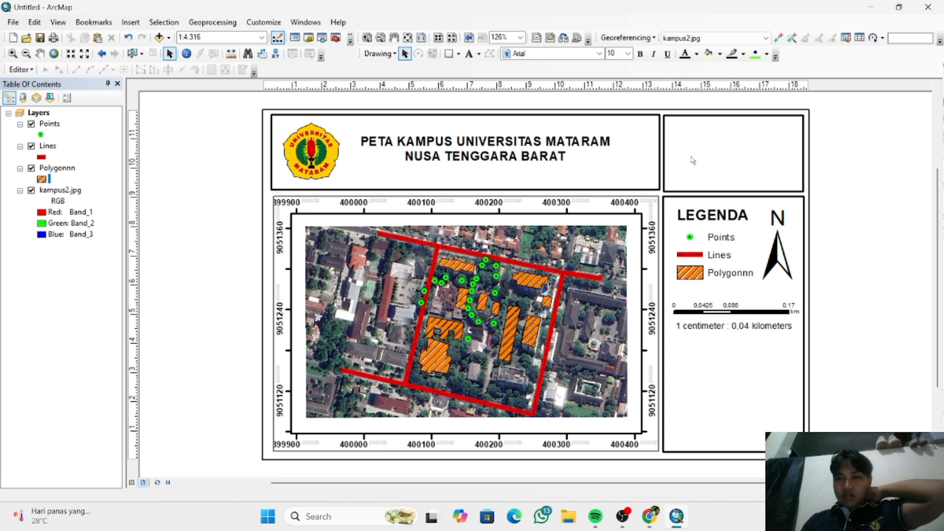
- Insert a text element in the empty box above the legend reading "Nama :" followed by the author's full name
{"action": "left_click", "coordinate": [469, 53]}
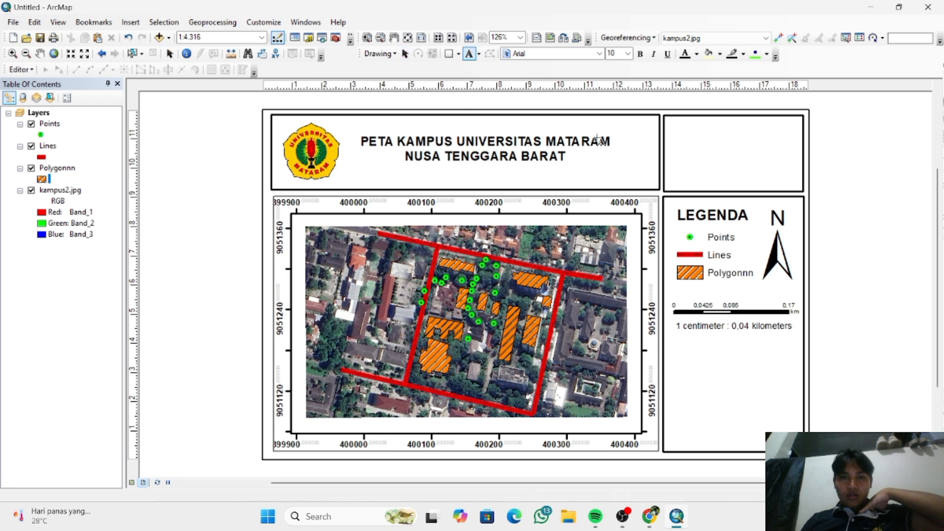
{"action": "left_click", "coordinate": [715, 161]}
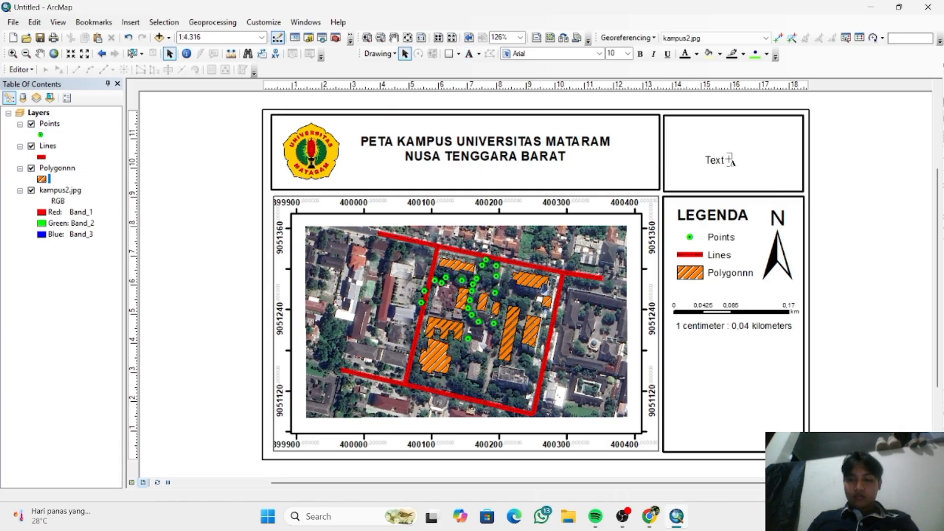
{"action": "key", "text": "BackSpace"}
{"action": "type", "text": "Nama"}
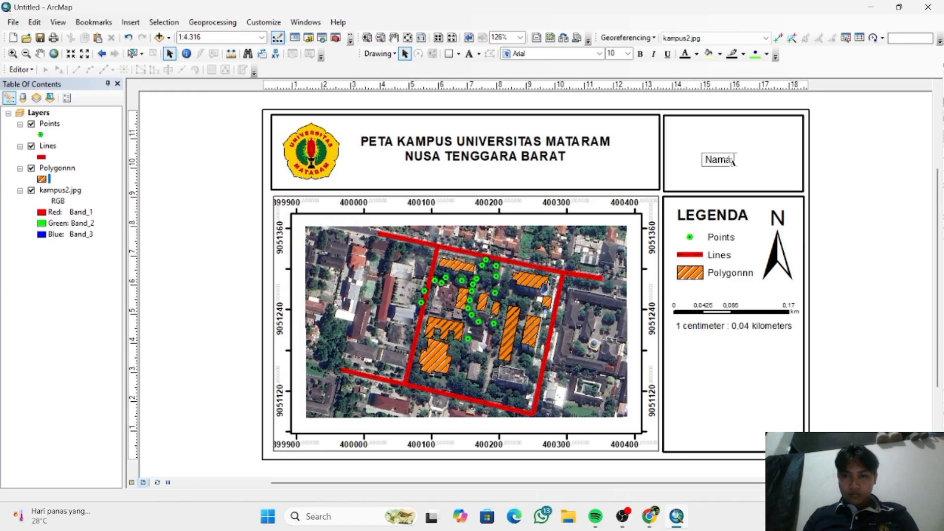
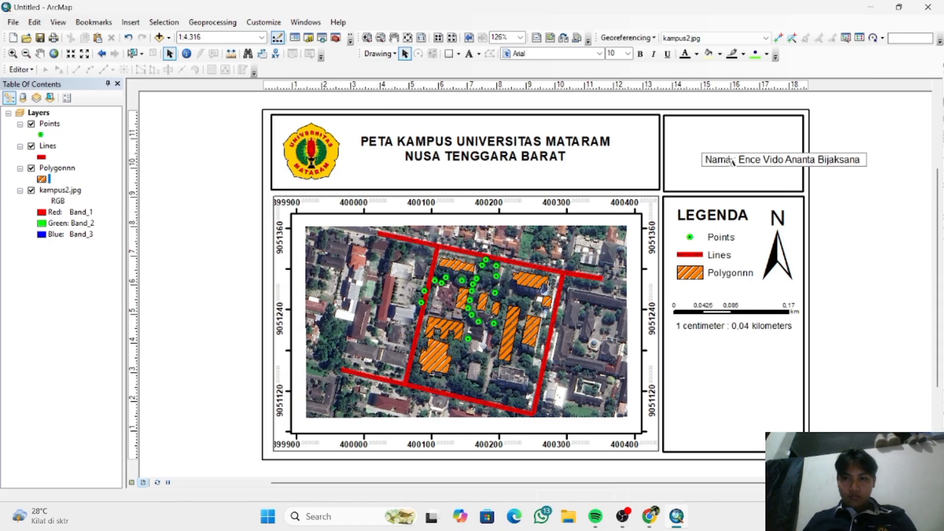
{"action": "key", "text": "Return"}
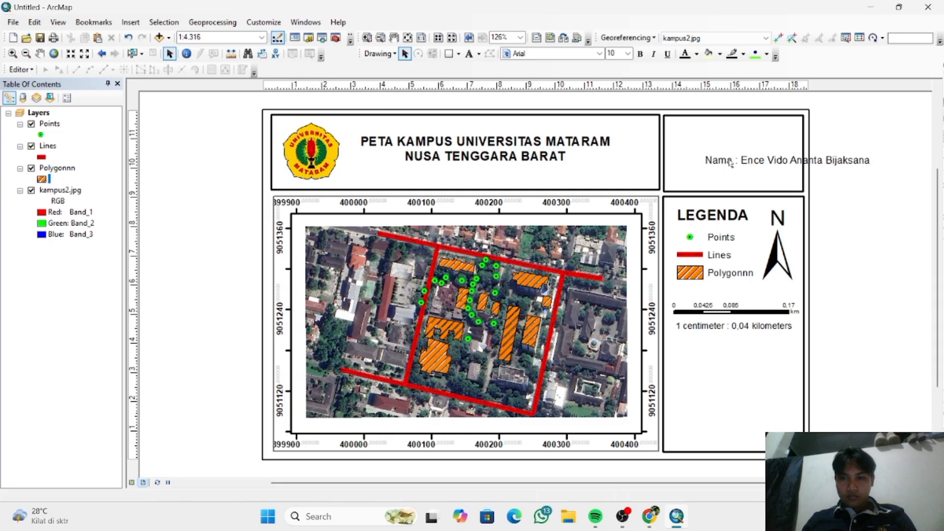
- Move the name text to the upper-left corner of the box above the legend
{"action": "left_click", "coordinate": [773, 165]}
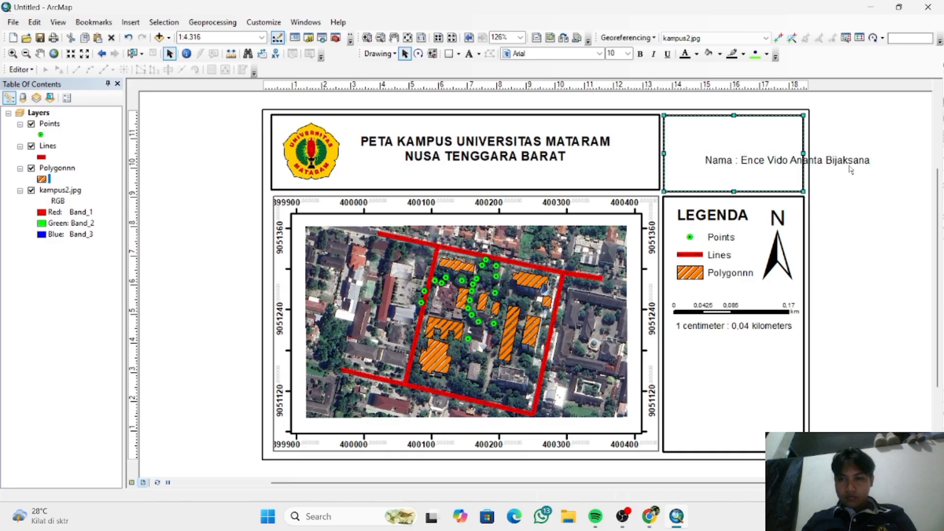
{"action": "left_click", "coordinate": [853, 166]}
{"action": "left_click_drag", "start_coordinate": [853, 167], "coordinate": [821, 138]}
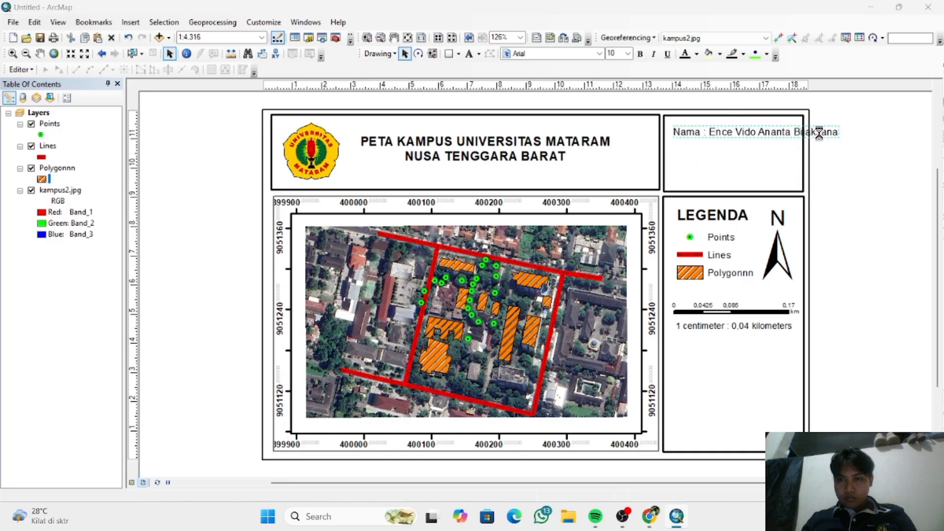
- Add a second line to the name text reading "NIM :" followed by the student number, and start a third line
{"action": "double_click", "coordinate": [821, 138]}
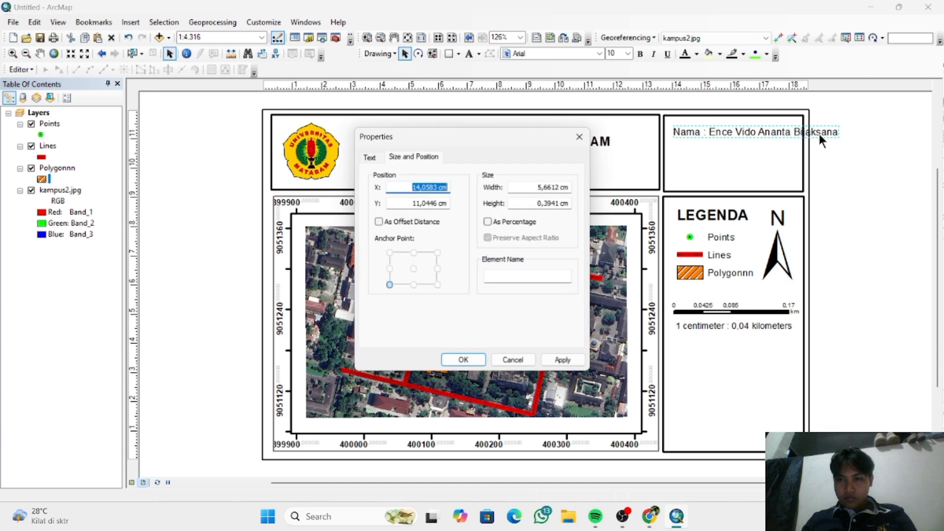
{"action": "left_click", "coordinate": [369, 157]}
{"action": "left_click", "coordinate": [506, 188]}
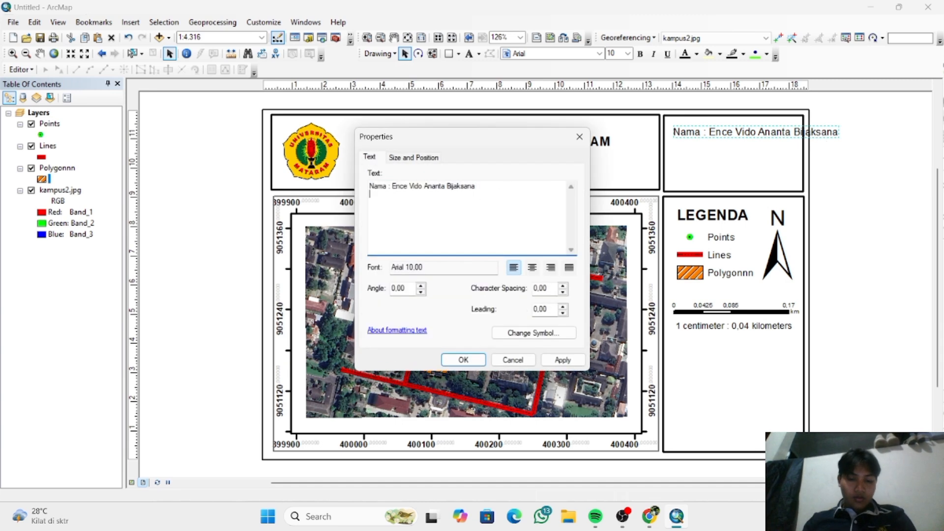
{"action": "type", "text": "NIM"}
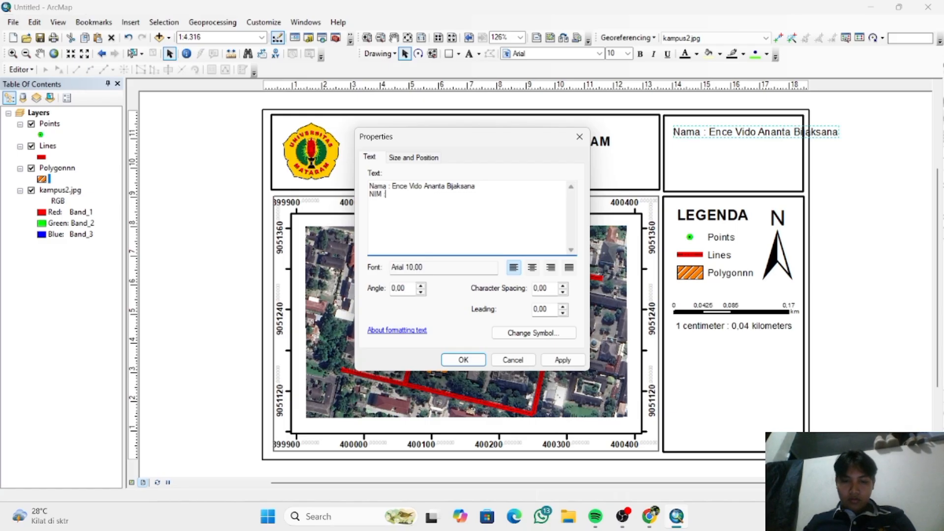
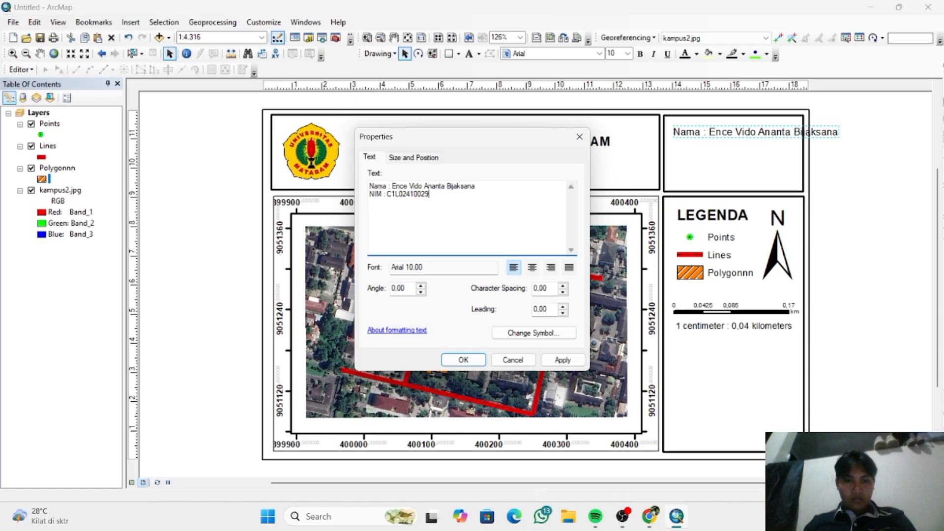
{"action": "key", "text": "Return"}
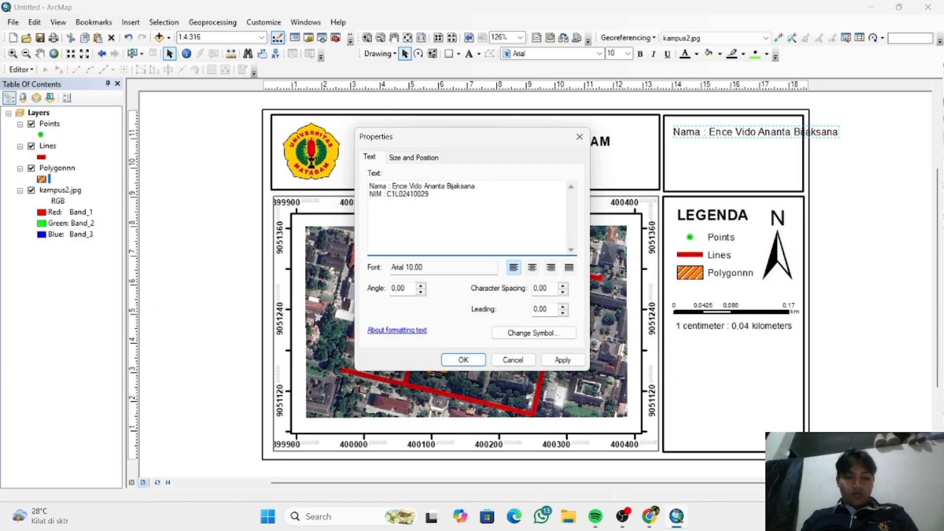
{"action": "type", "text": "aSISTE"}
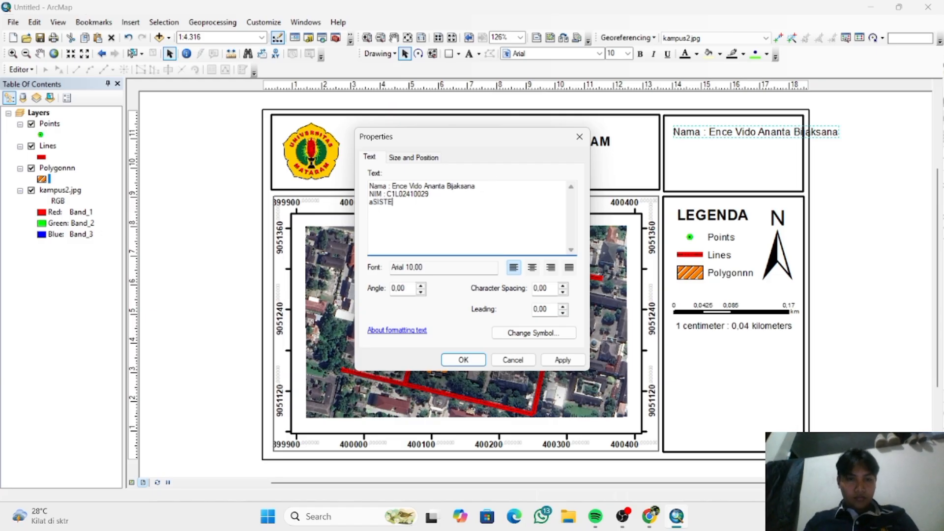
{"action": "key", "text": "BackSpace"}
{"action": "key", "text": "BackSpace"}
{"action": "key", "text": "BackSpace"}
{"action": "key", "text": "BackSpace"}
{"action": "key", "text": "BackSpace"}
{"action": "key", "text": "BackSpace"}
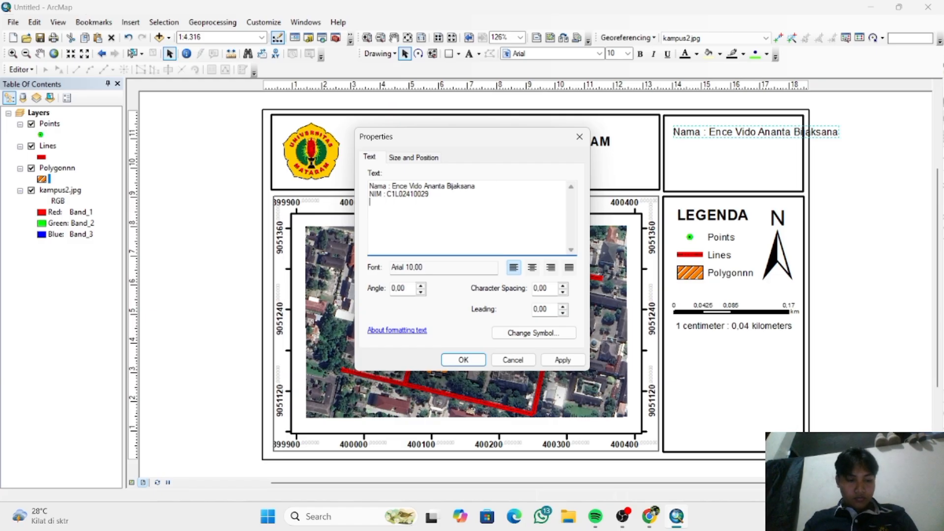
- Complete the third text line with "Asisten:" followed by the assistant's full name, and move the text block down inside the box above the legend
{"action": "type", "text": "Asisten"}
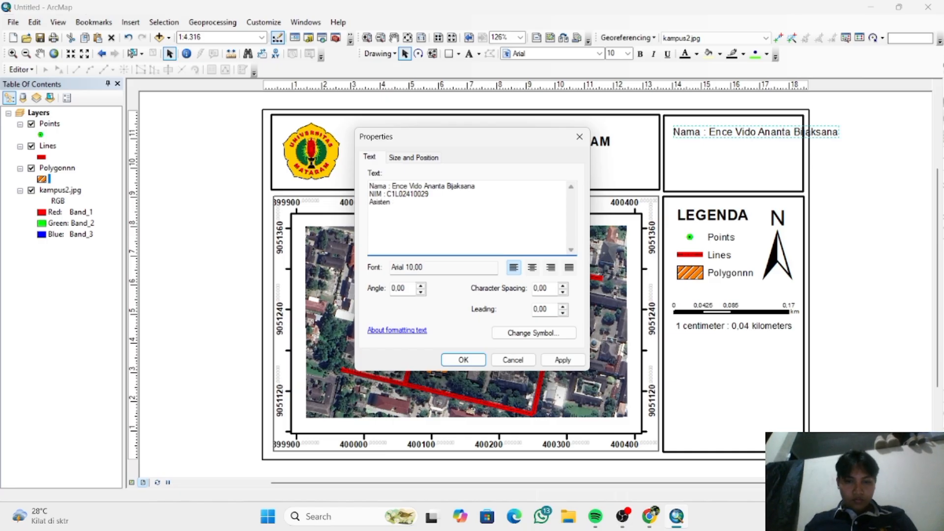
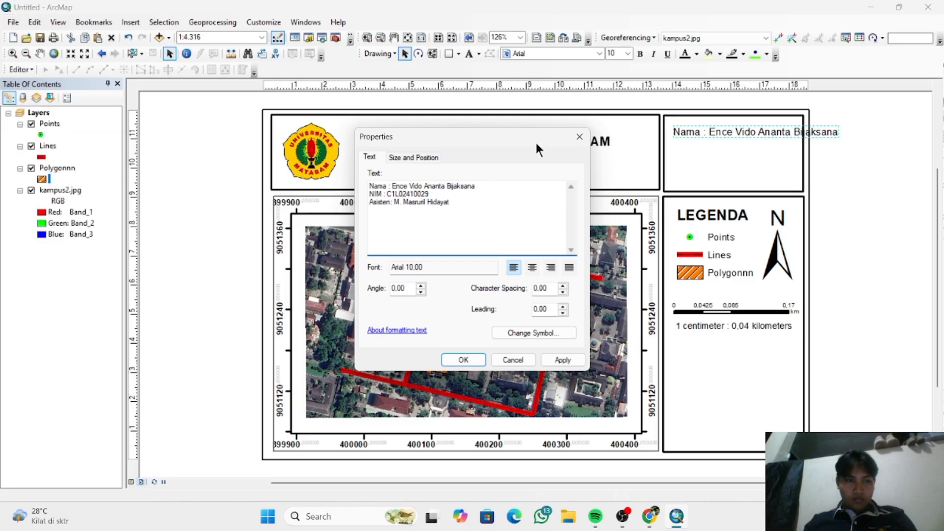
{"action": "left_click", "coordinate": [463, 362]}
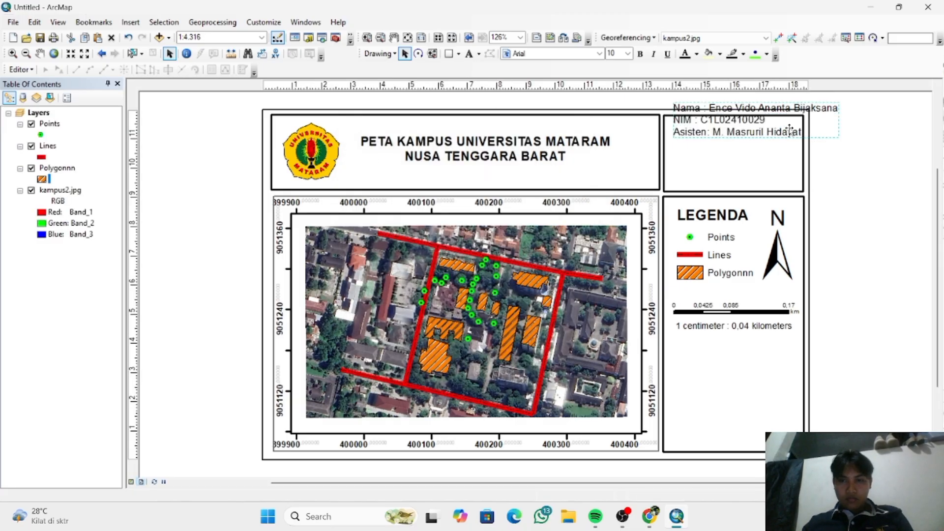
{"action": "left_click_drag", "start_coordinate": [815, 127], "coordinate": [813, 151]}
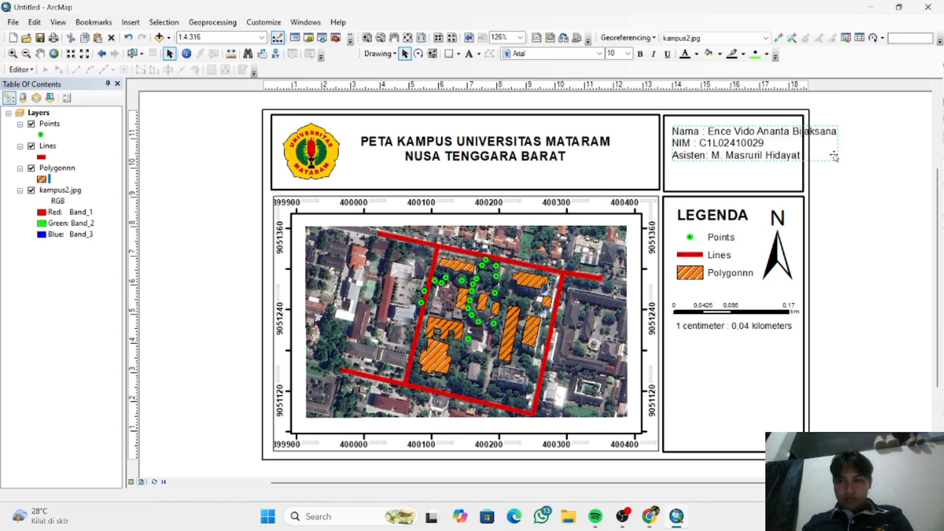
- Try shrinking the author details text to a width of 4,6612 cm
{"action": "double_click", "coordinate": [806, 157]}
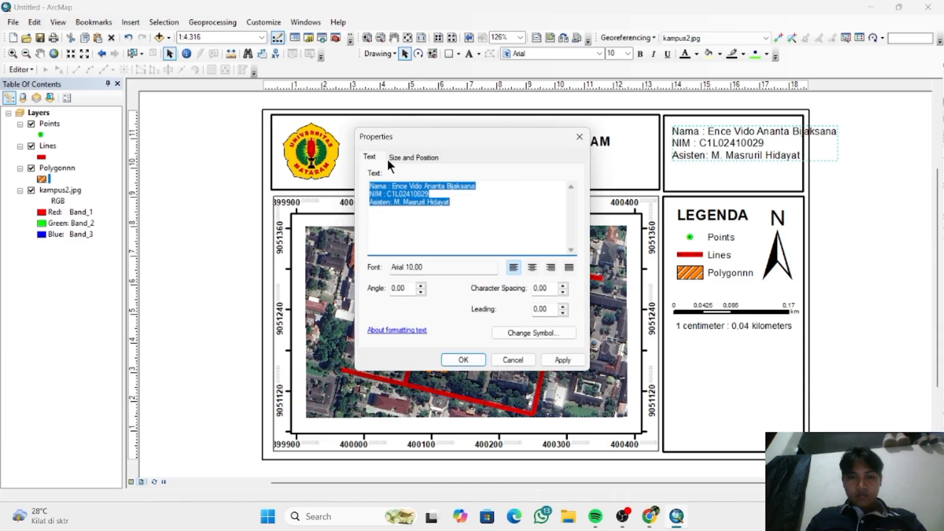
{"action": "left_click", "coordinate": [404, 156]}
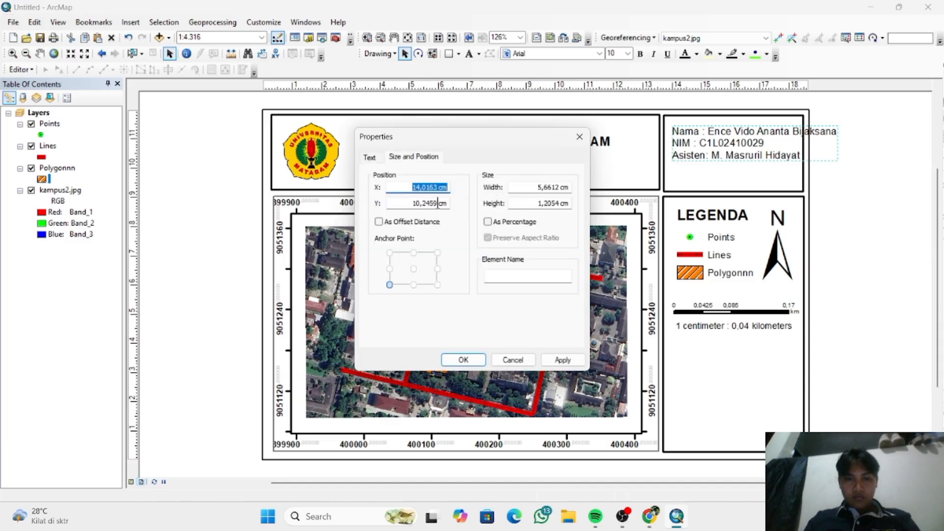
{"action": "left_click", "coordinate": [541, 190]}
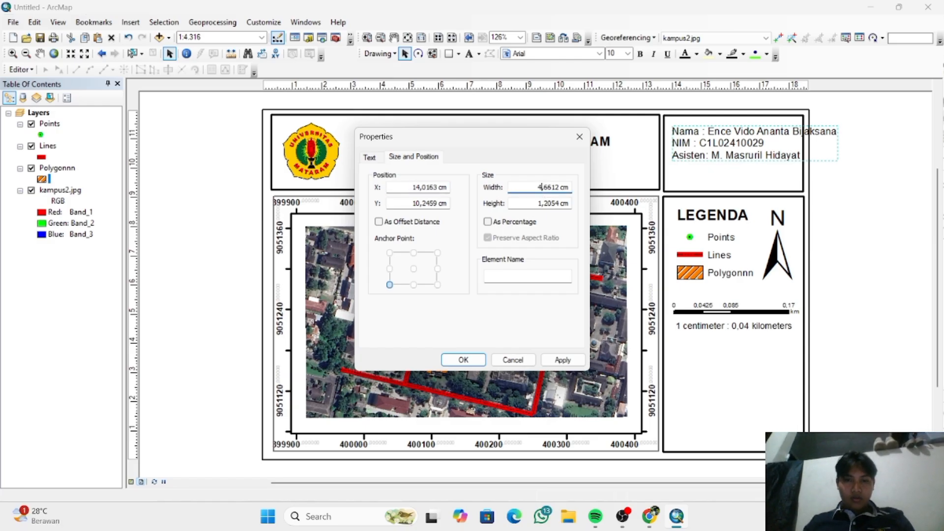
{"action": "key", "text": "Return"}
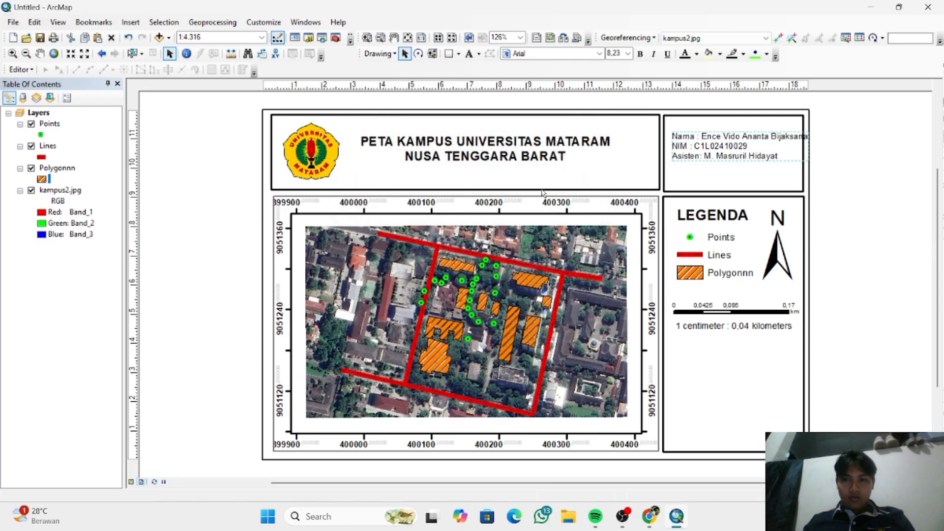
- Try reducing the author details text further to a width of 2,6612 cm
{"action": "double_click", "coordinate": [711, 149]}
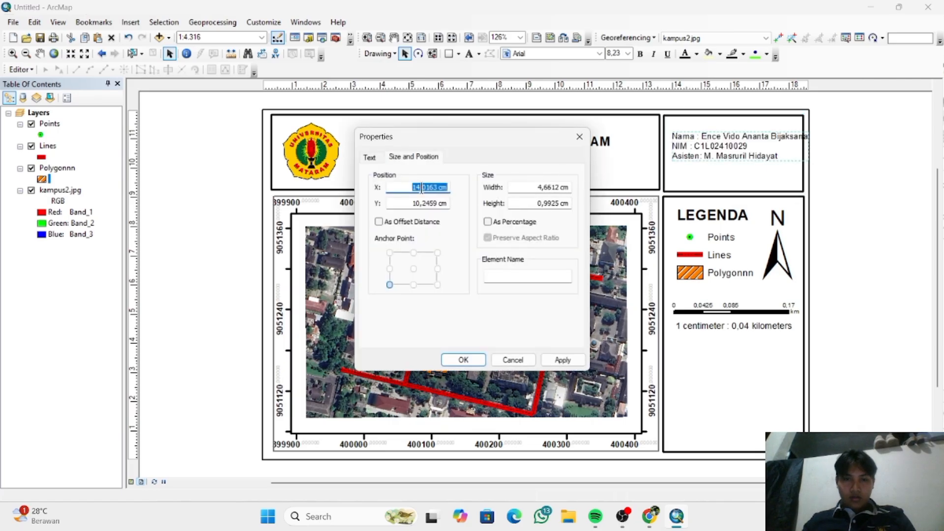
{"action": "left_click", "coordinate": [541, 187]}
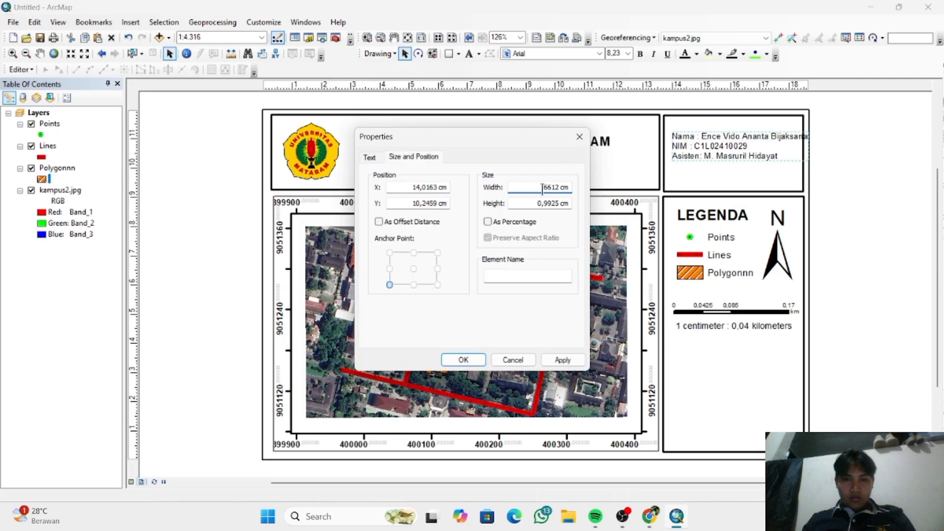
{"action": "type", "text": "3"}
{"action": "key", "text": "Return"}
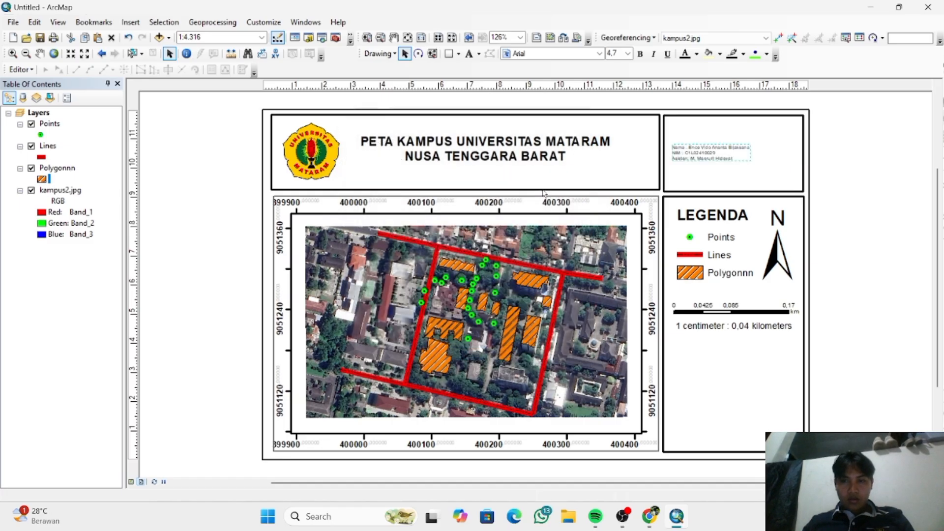
- Try enlarging the author details text to a width of 3,6612 cm
{"action": "double_click", "coordinate": [734, 155]}
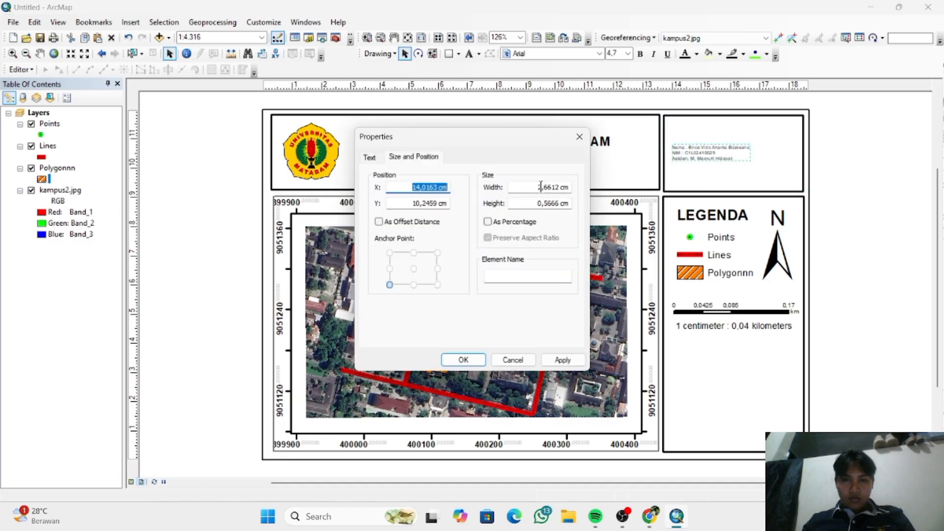
{"action": "left_click", "coordinate": [541, 187]}
{"action": "type", "text": "3"}
{"action": "key", "text": "Return"}
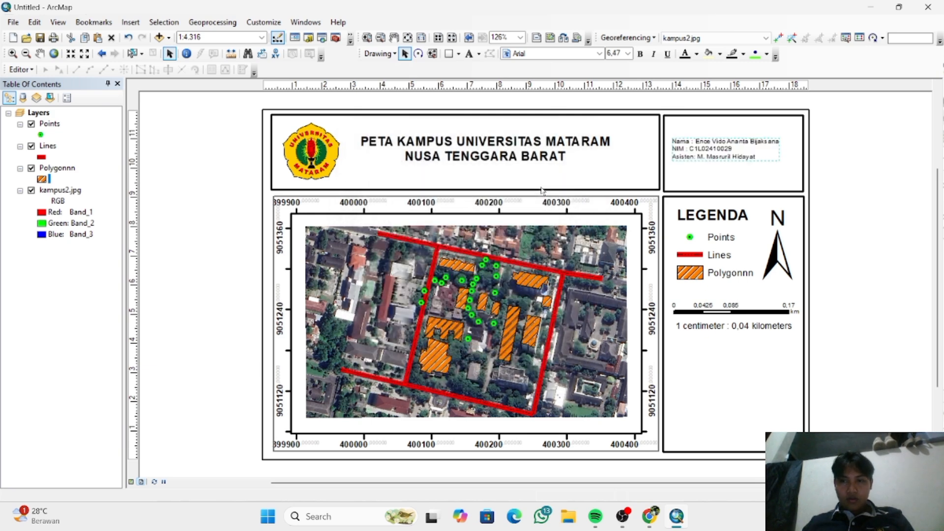
- Set the author details text to 4 cm wide, centre it in the box above the legend, and deselect it
{"action": "double_click", "coordinate": [759, 158]}
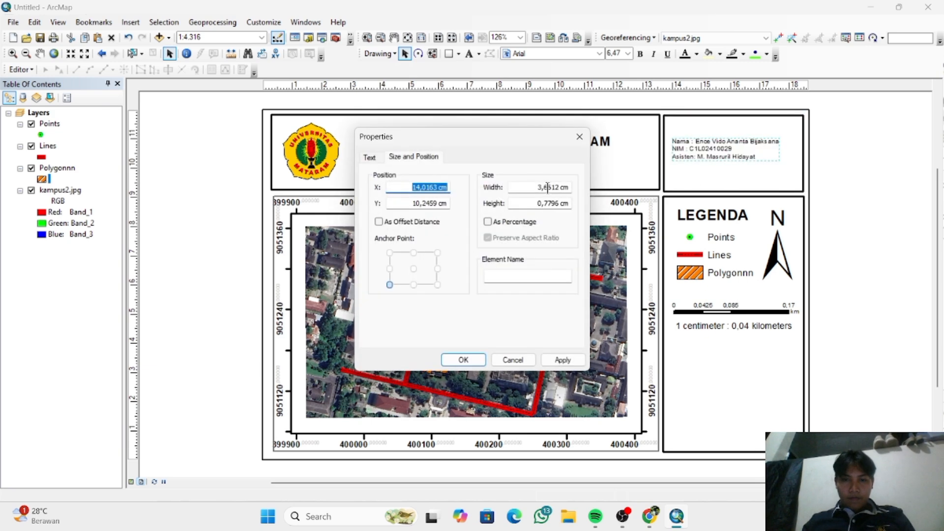
{"action": "left_click", "coordinate": [541, 188]}
{"action": "left_click_drag", "start_coordinate": [538, 187], "coordinate": [561, 190]}
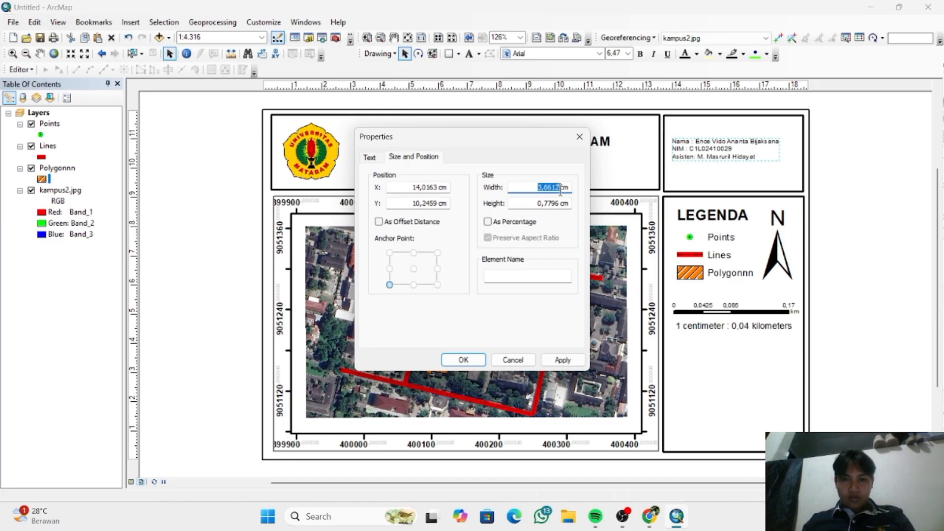
{"action": "type", "text": "4"}
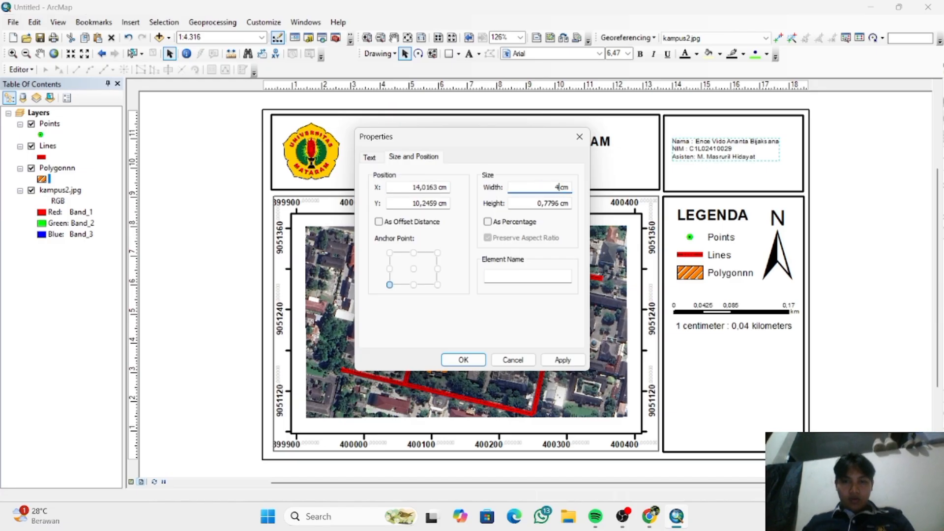
{"action": "key", "text": "Return"}
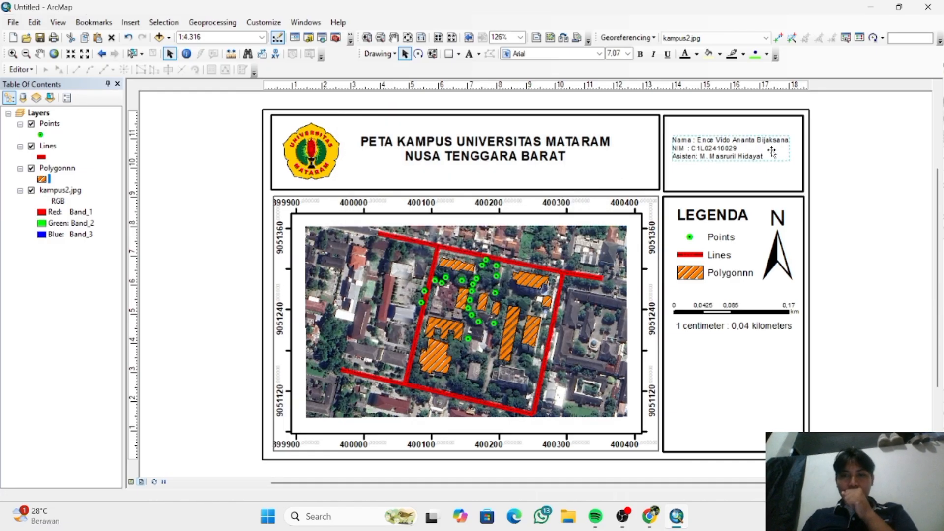
{"action": "left_click_drag", "start_coordinate": [781, 151], "coordinate": [776, 157]}
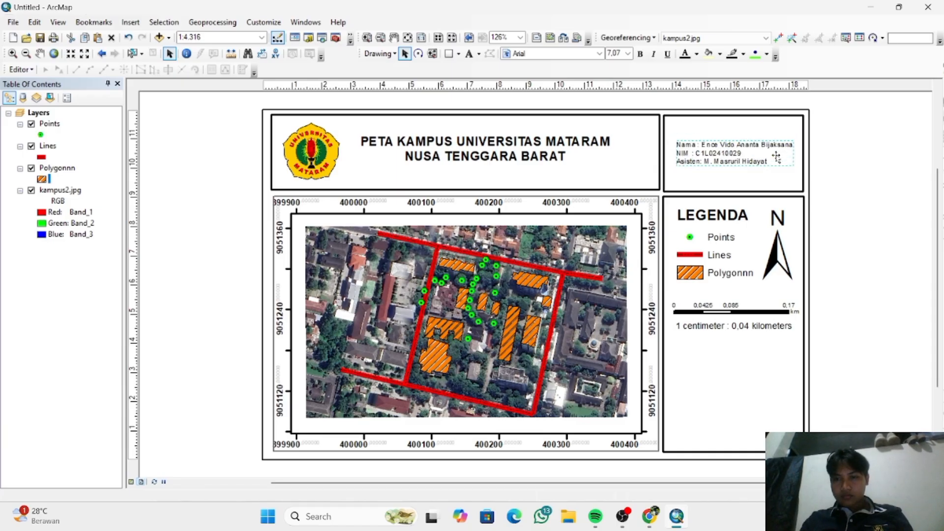
{"action": "left_click", "coordinate": [851, 206]}
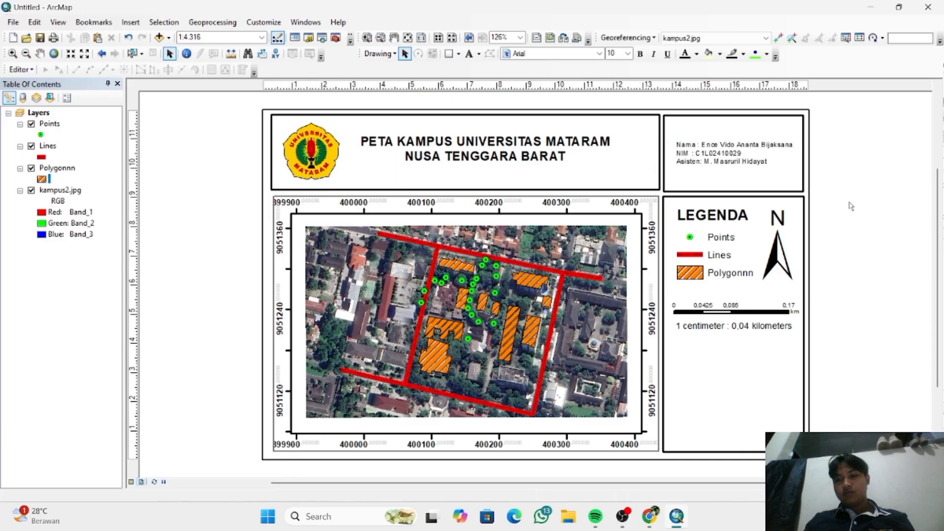
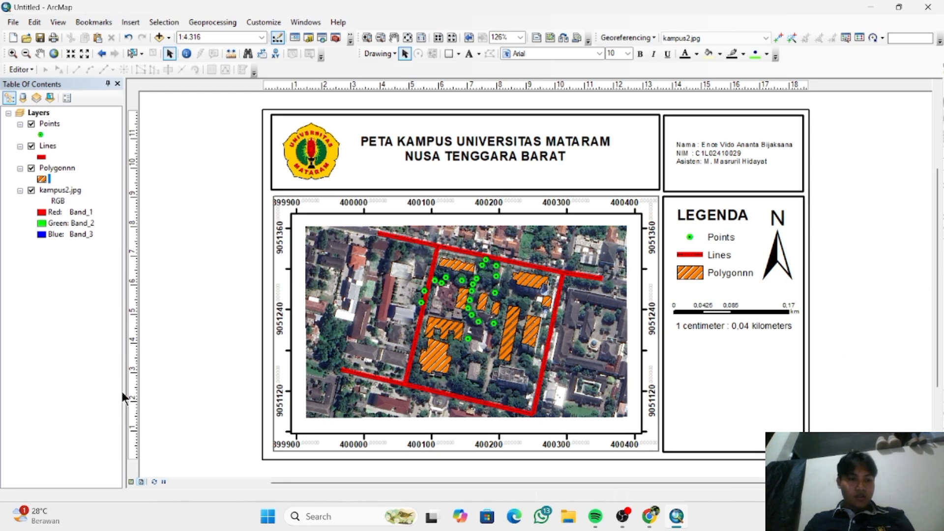
- Switch to data view and hide the kampus2.jpg image layer
{"action": "left_click", "coordinate": [131, 481]}
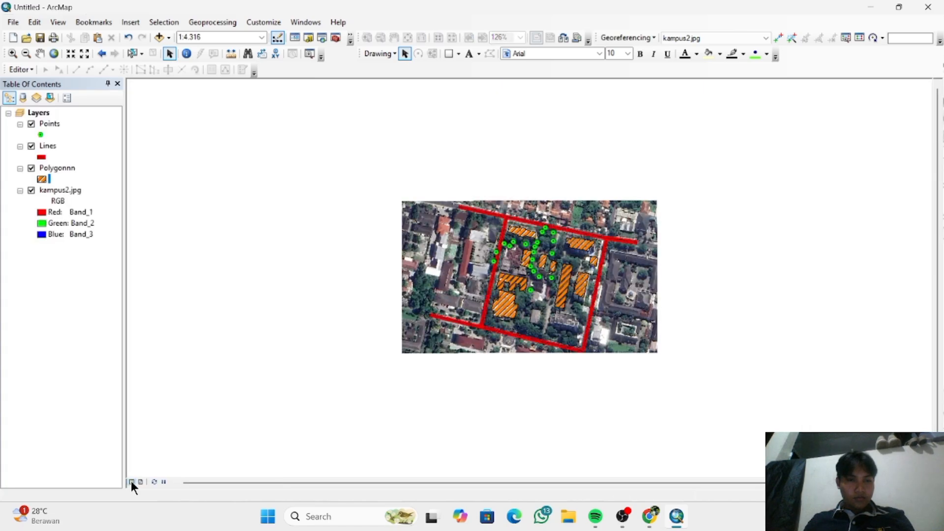
{"action": "left_click", "coordinate": [31, 190]}
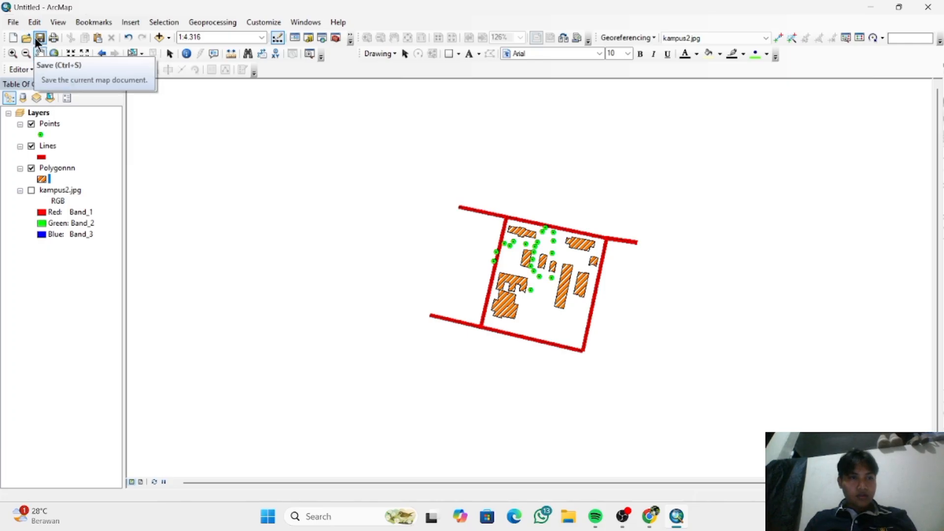
{"action": "left_click", "coordinate": [14, 24]}
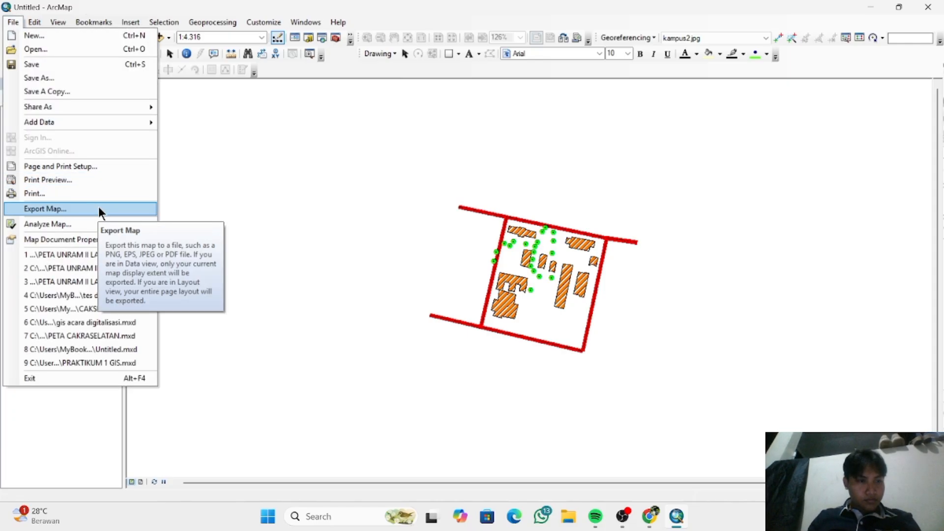
{"action": "left_click", "coordinate": [99, 63]}
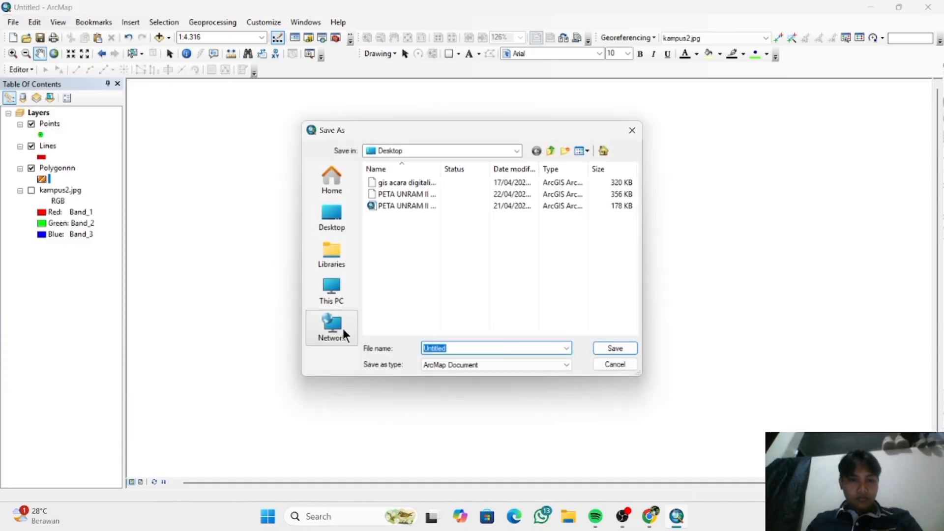
{"action": "left_click", "coordinate": [459, 364]}
{"action": "left_click", "coordinate": [460, 364]}
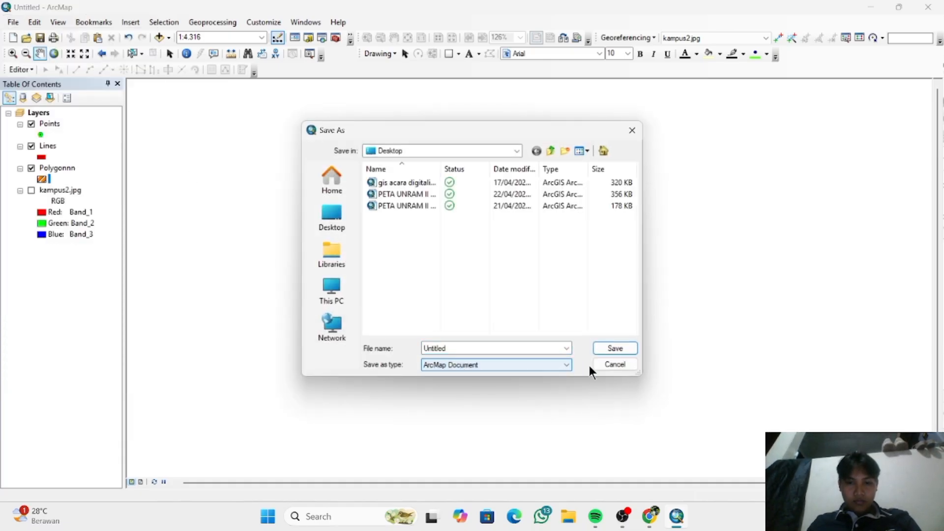
{"action": "left_click", "coordinate": [608, 365]}
- Export the map to the desktop as a 96 dpi JPEG named "inset peta" followed by the author's first name
{"action": "left_click", "coordinate": [13, 23]}
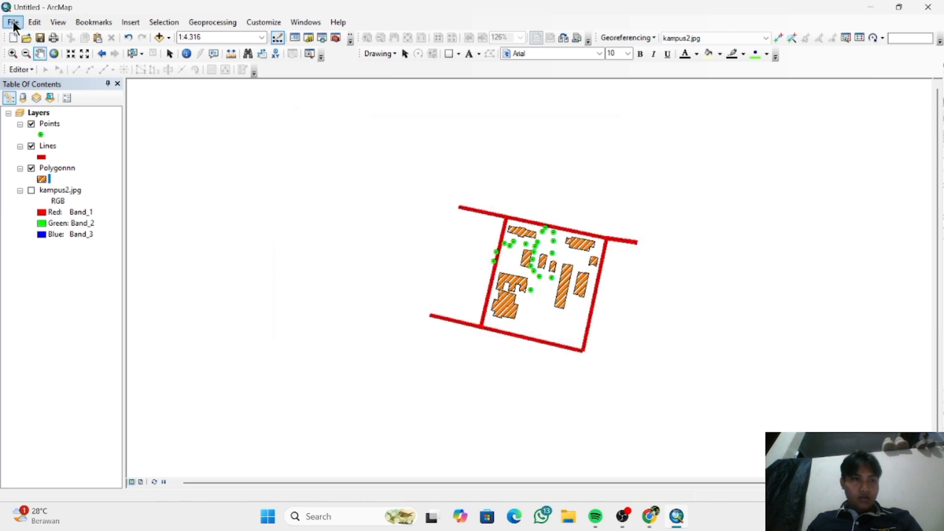
{"action": "left_click", "coordinate": [88, 209]}
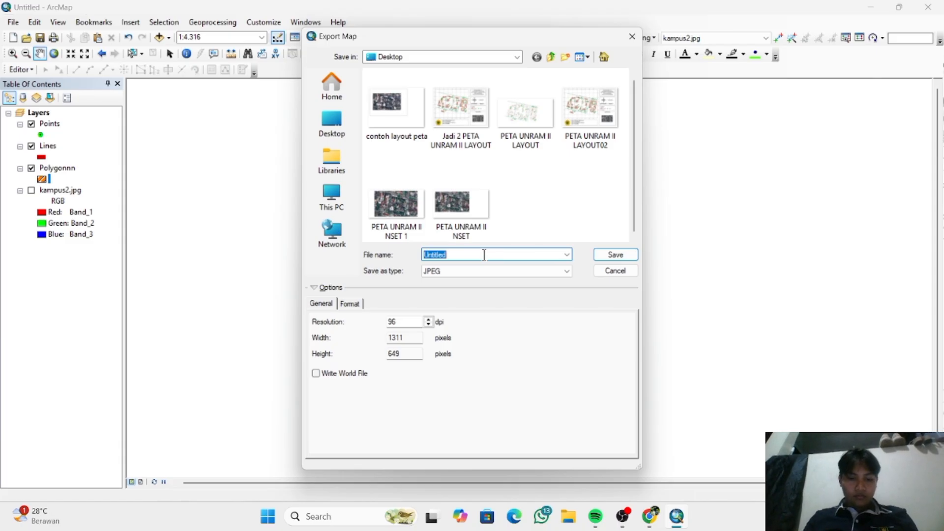
{"action": "type", "text": "inset"}
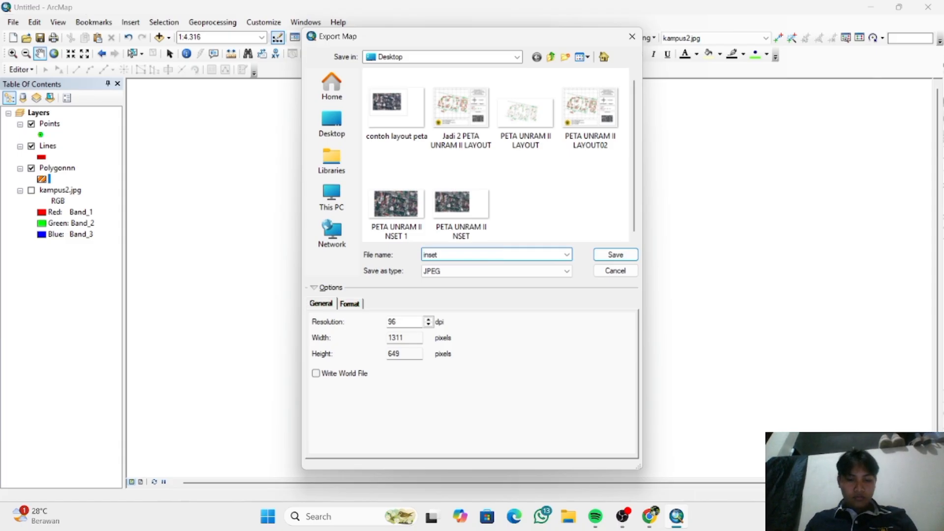
{"action": "type", "text": " peta vido"}
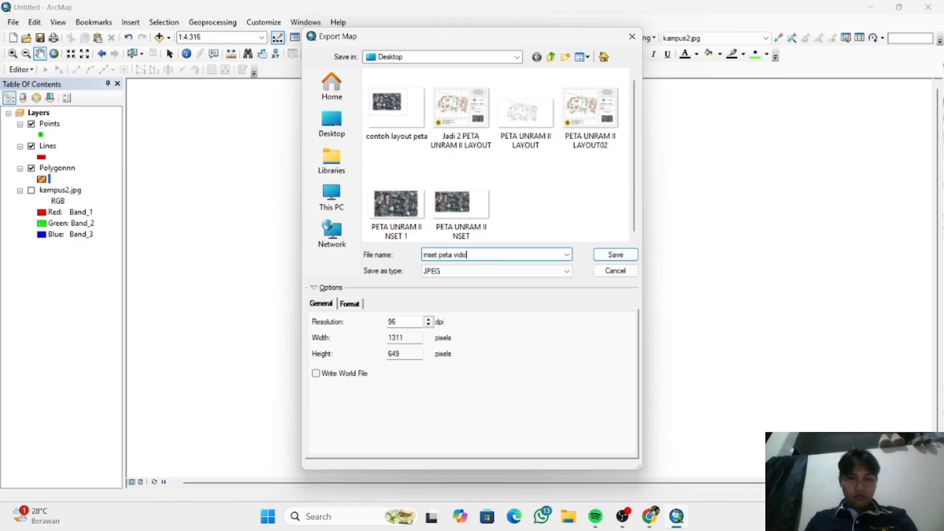
{"action": "left_click", "coordinate": [531, 270]}
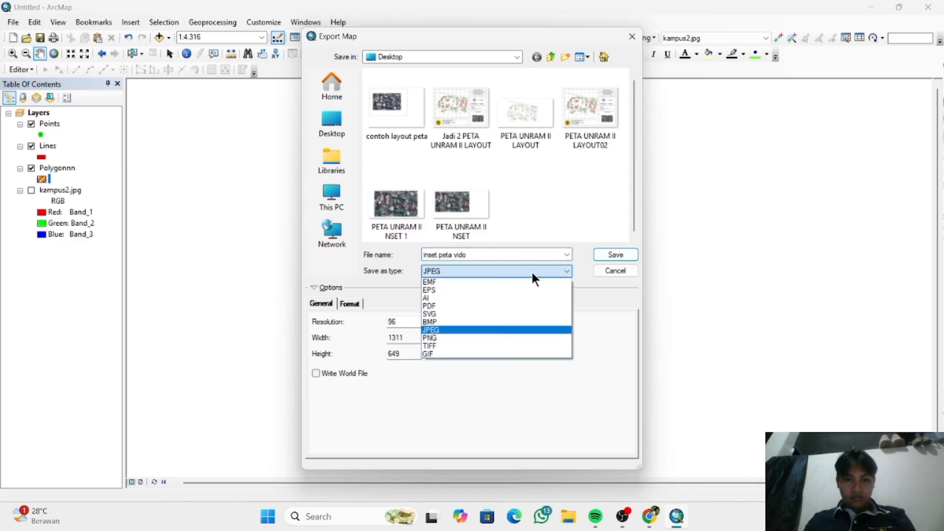
{"action": "left_click", "coordinate": [529, 329]}
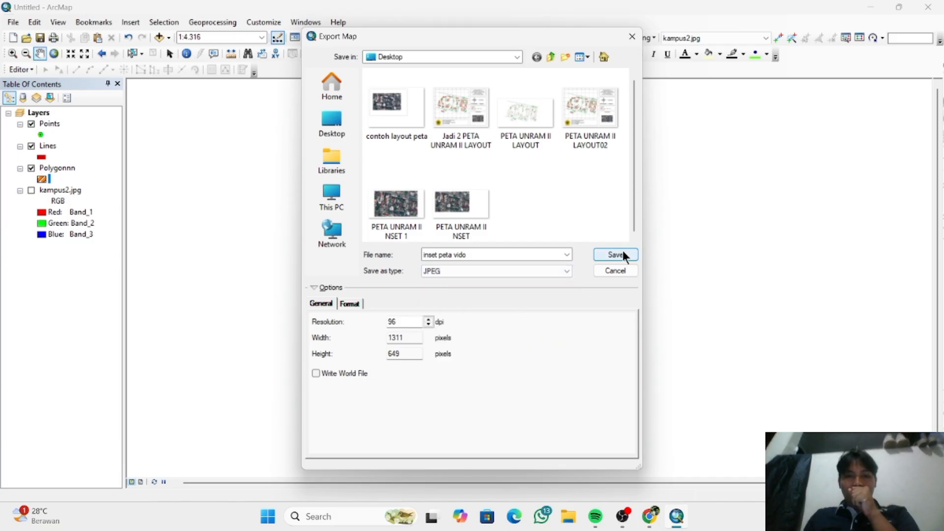
{"action": "left_click", "coordinate": [623, 253]}
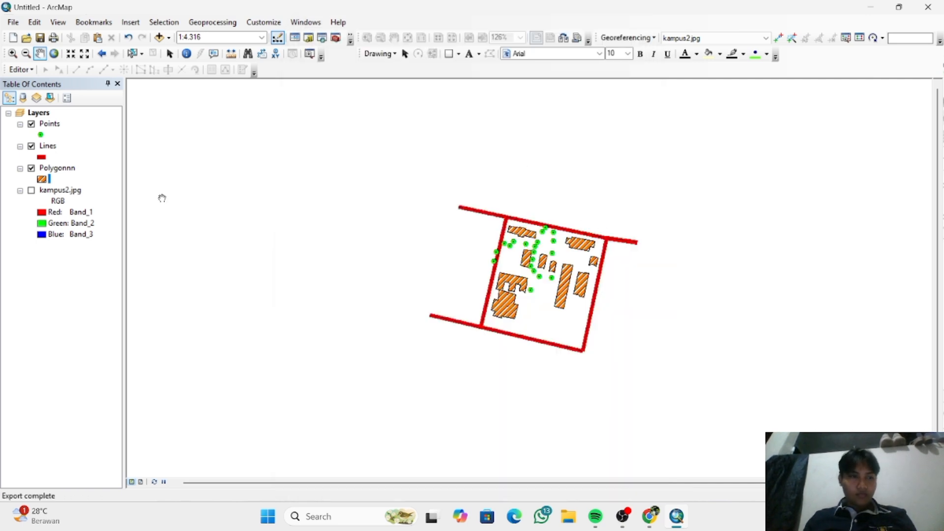
- Return to layout view and show the kampus2.jpg image layer again
{"action": "left_click", "coordinate": [141, 481]}
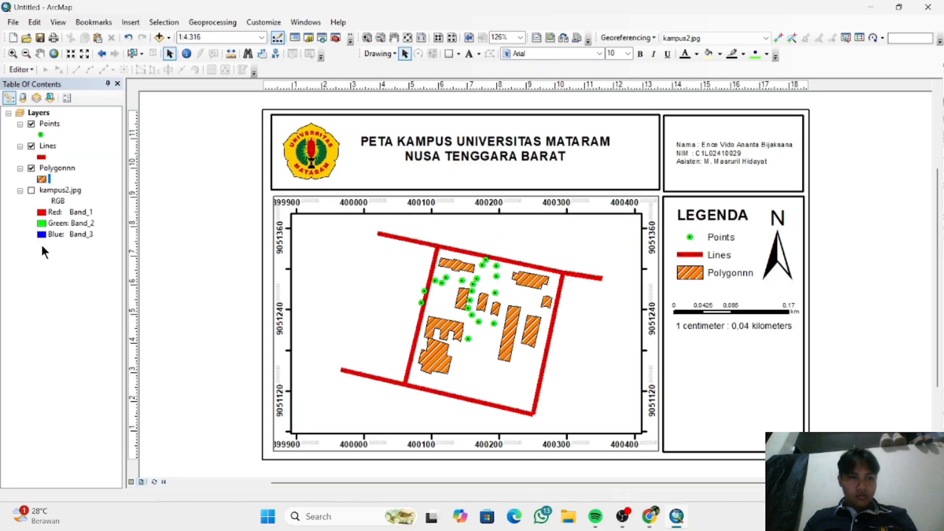
{"action": "left_click", "coordinate": [31, 189]}
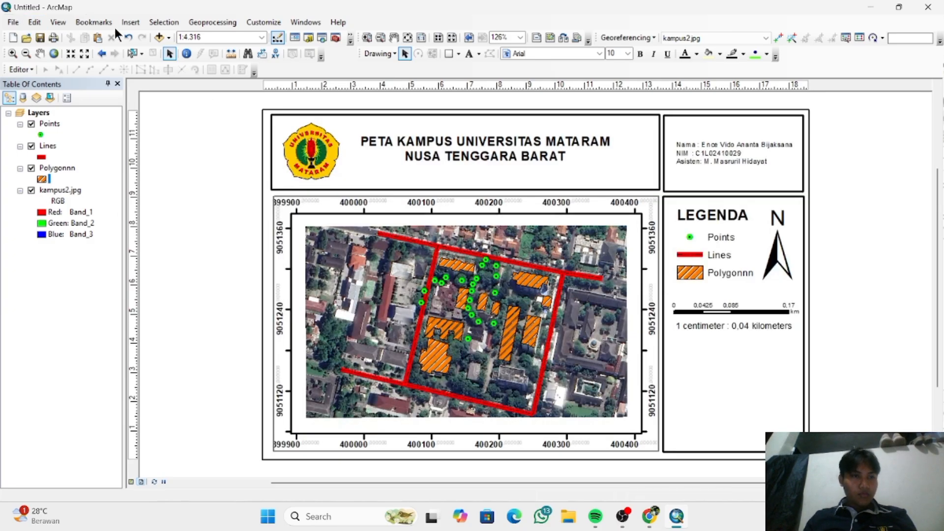
- Insert the exported "inset peta" JPEG from the desktop as a picture in the layout
{"action": "left_click", "coordinate": [130, 23]}
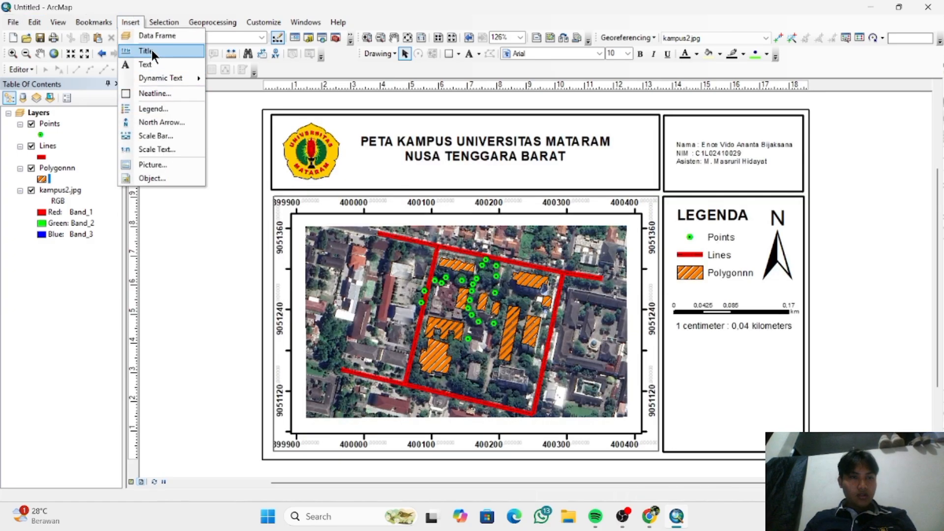
{"action": "left_click", "coordinate": [174, 164]}
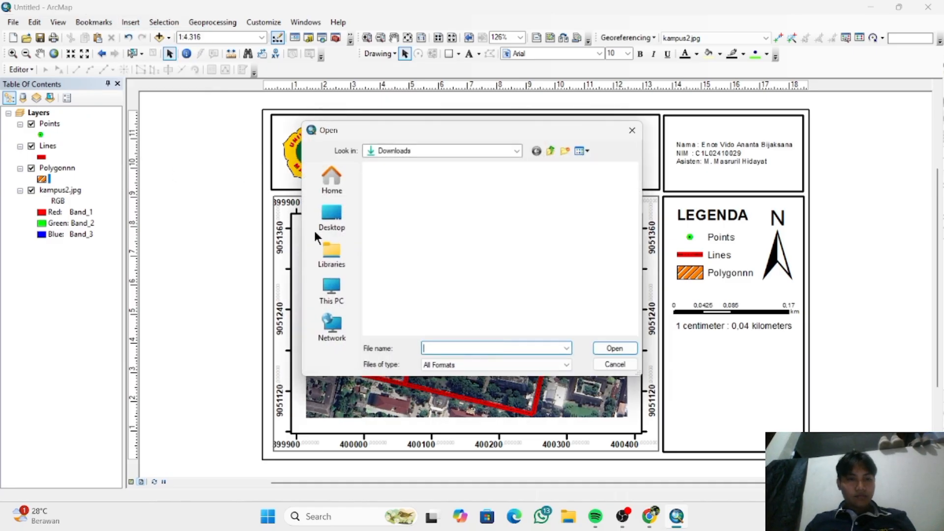
{"action": "left_click", "coordinate": [332, 211]}
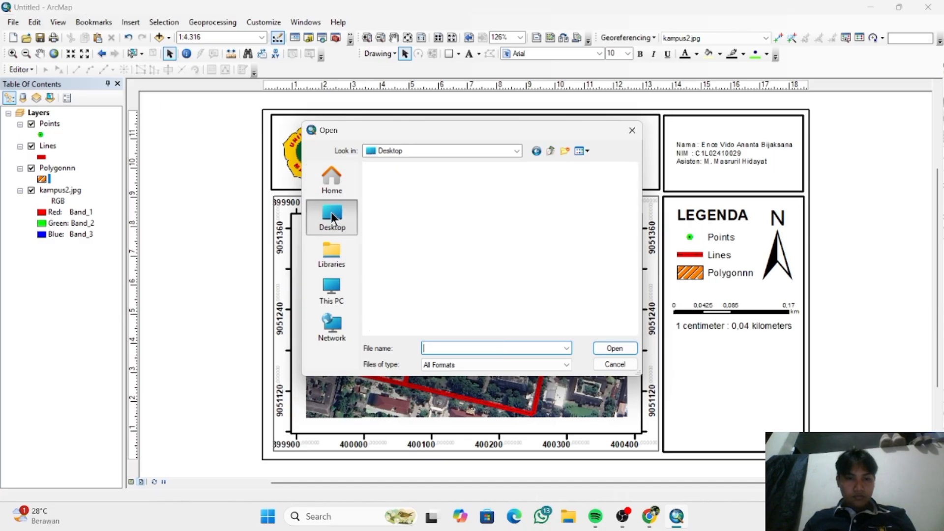
{"action": "scroll", "coordinate": [448, 211], "scroll_direction": "down", "scroll_amount": 8}
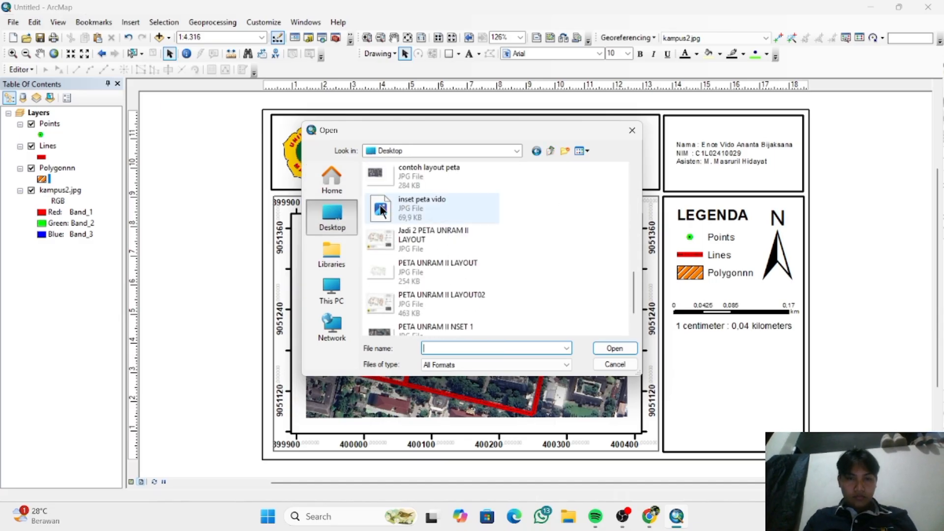
{"action": "left_click", "coordinate": [386, 207]}
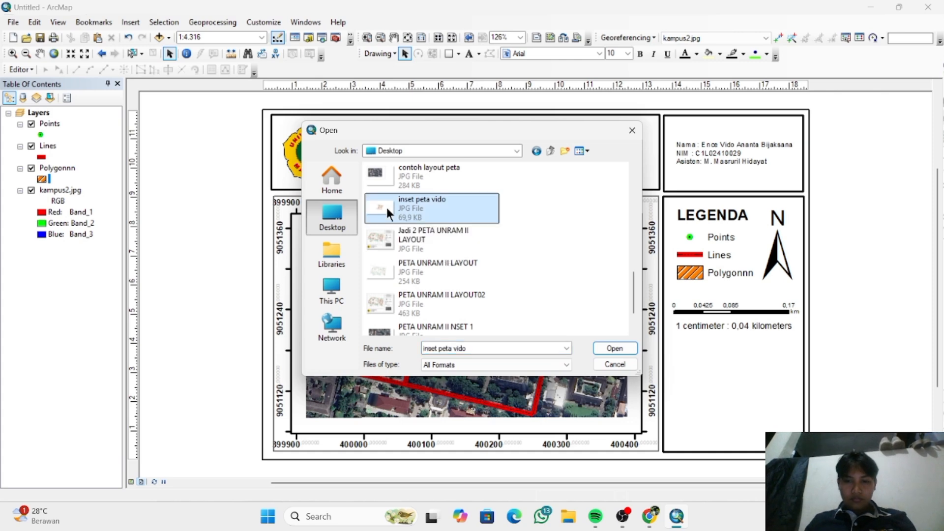
{"action": "double_click", "coordinate": [387, 208]}
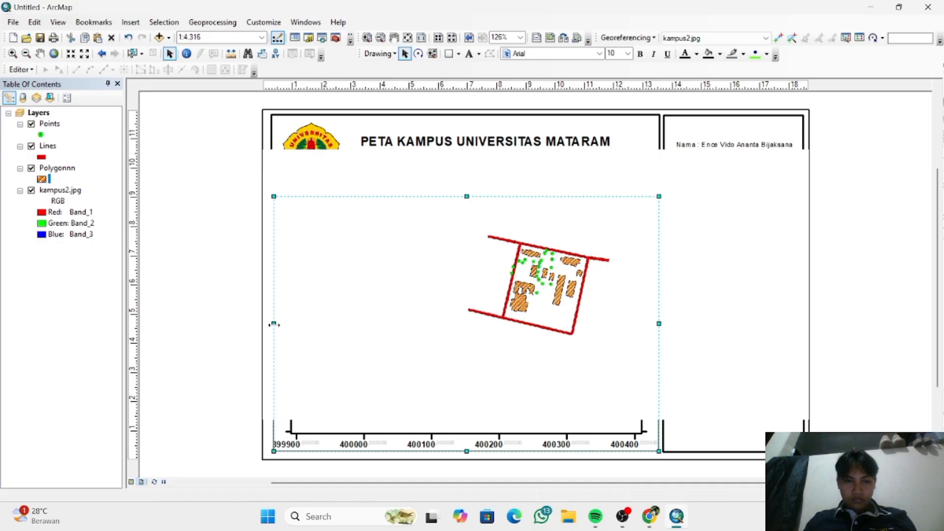
- Shrink the thin frame around the map area and move it towards the lower part of the legend box
{"action": "left_click_drag", "start_coordinate": [299, 324], "coordinate": [432, 323]}
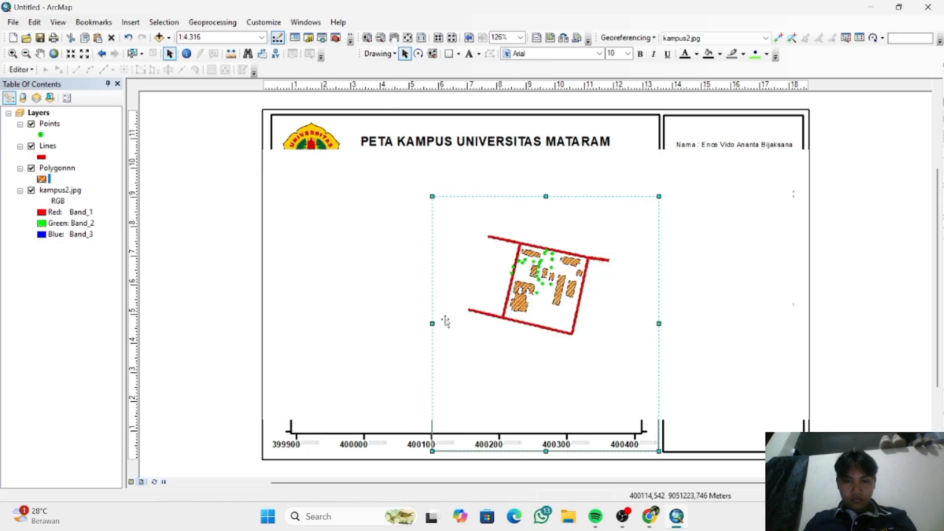
{"action": "left_click_drag", "start_coordinate": [547, 450], "coordinate": [554, 344]}
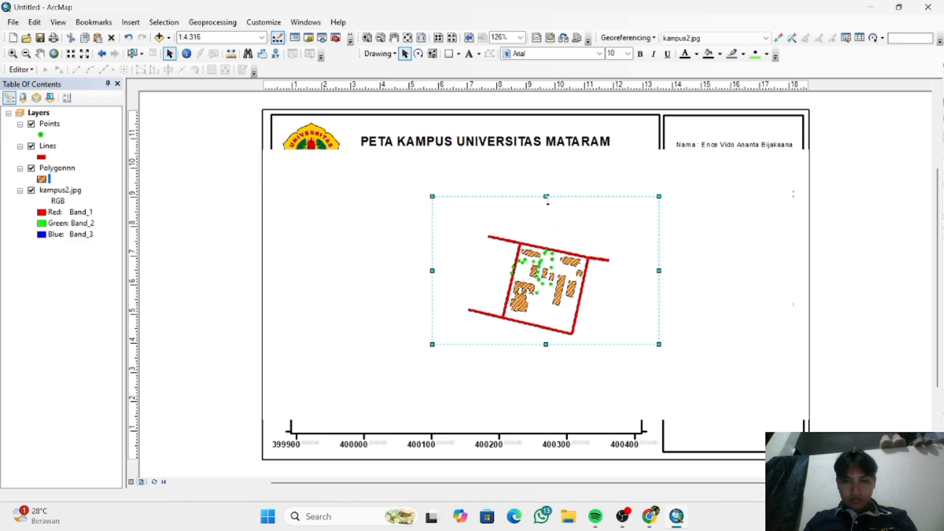
{"action": "left_click_drag", "start_coordinate": [548, 200], "coordinate": [548, 220]}
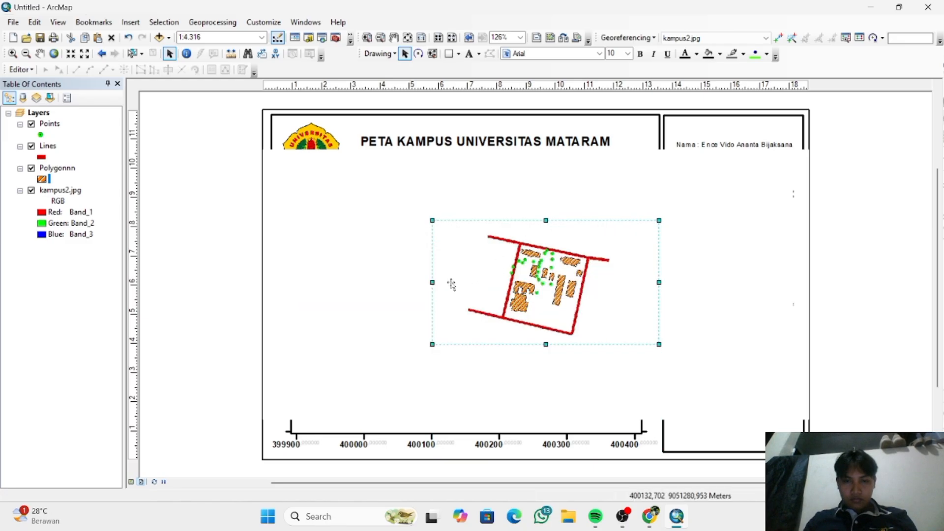
{"action": "left_click_drag", "start_coordinate": [432, 282], "coordinate": [460, 284]}
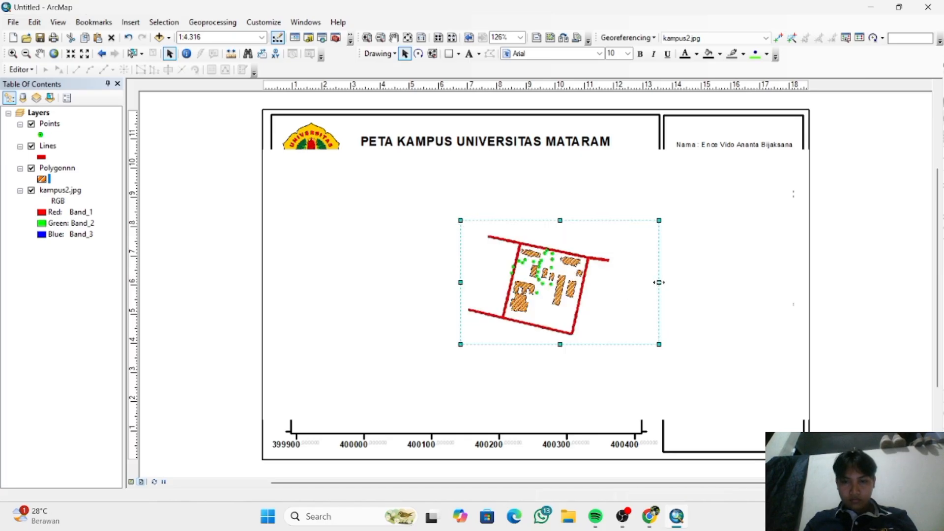
{"action": "left_click_drag", "start_coordinate": [659, 283], "coordinate": [762, 372]}
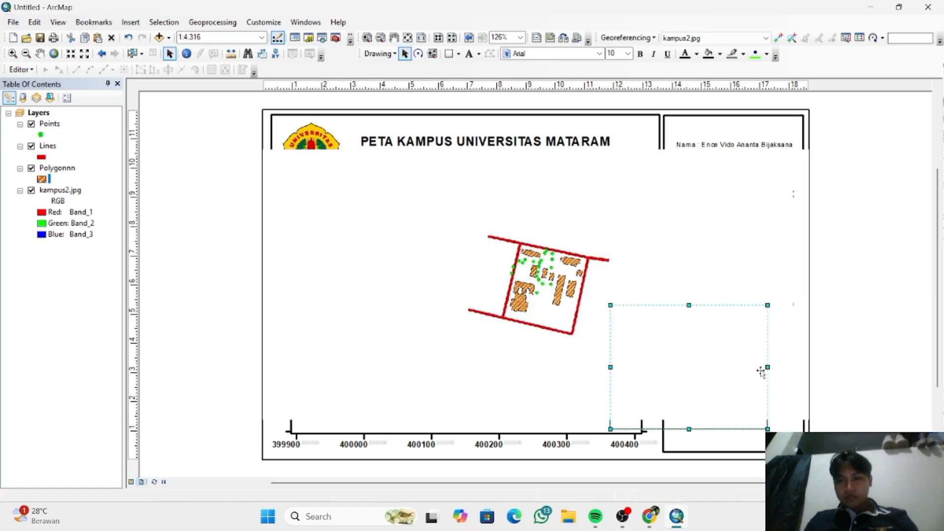
- Scale down the inserted inset picture and move it up over the title, clear of the lower legend box
{"action": "left_click", "coordinate": [666, 232]}
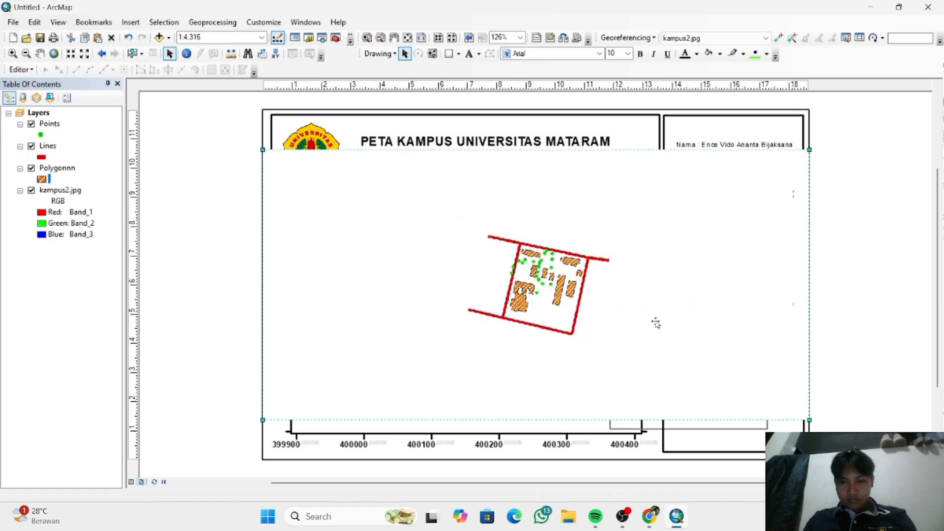
{"action": "left_click_drag", "start_coordinate": [657, 323], "coordinate": [727, 354]}
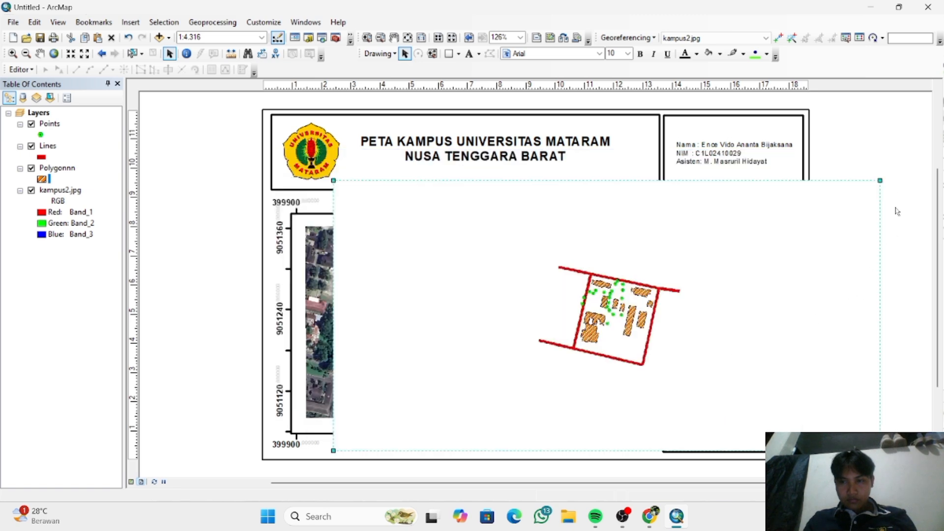
{"action": "left_click_drag", "start_coordinate": [879, 181], "coordinate": [743, 232]}
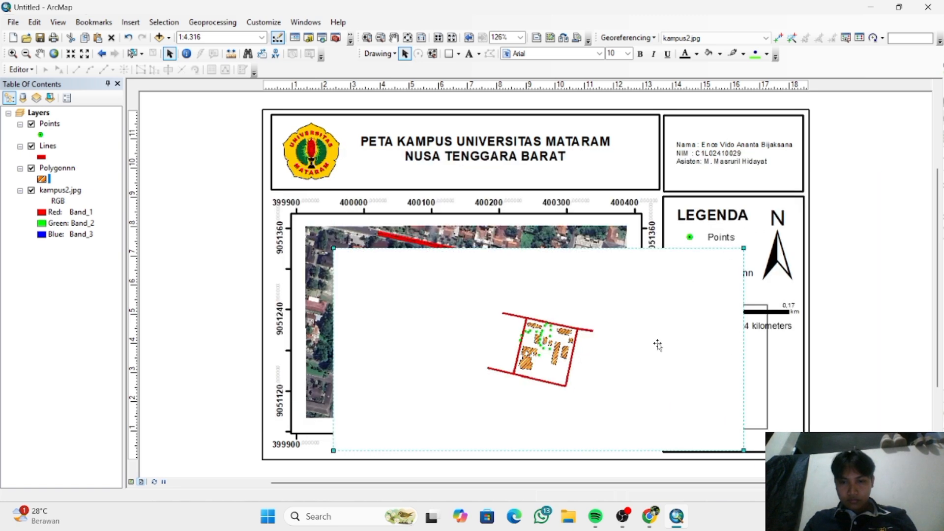
{"action": "left_click_drag", "start_coordinate": [617, 353], "coordinate": [647, 218]}
- Move and resize the thin frame to fit inside the legend box, just below the scale text
{"action": "left_click", "coordinate": [742, 402]}
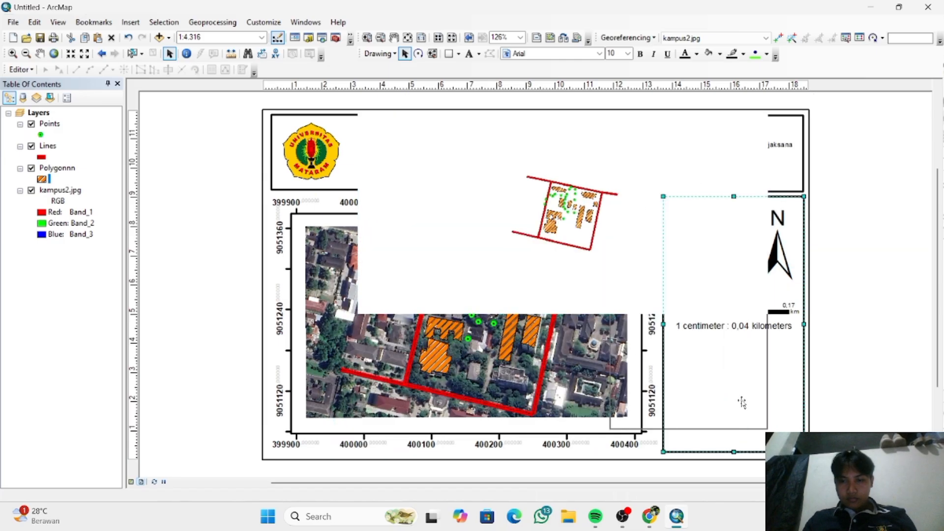
{"action": "left_click", "coordinate": [653, 430]}
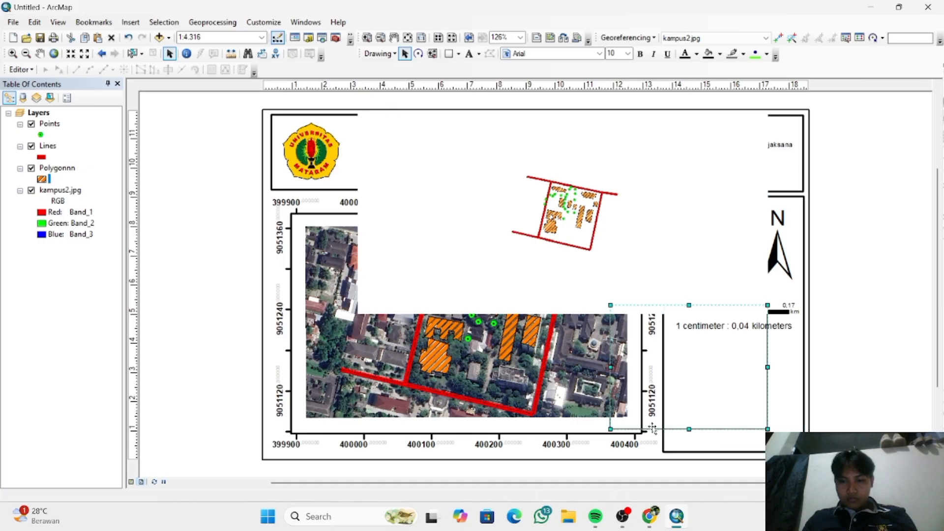
{"action": "left_click_drag", "start_coordinate": [653, 429], "coordinate": [682, 442]}
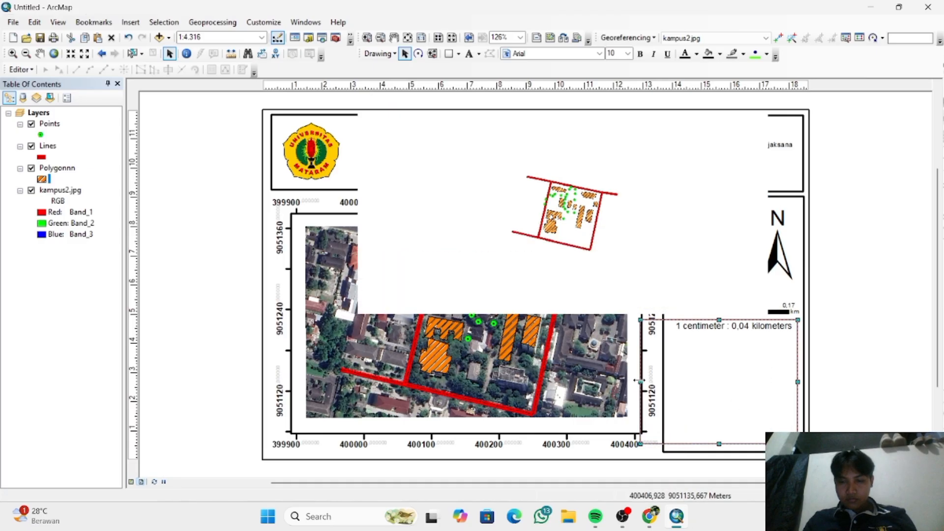
{"action": "left_click_drag", "start_coordinate": [640, 382], "coordinate": [670, 391]}
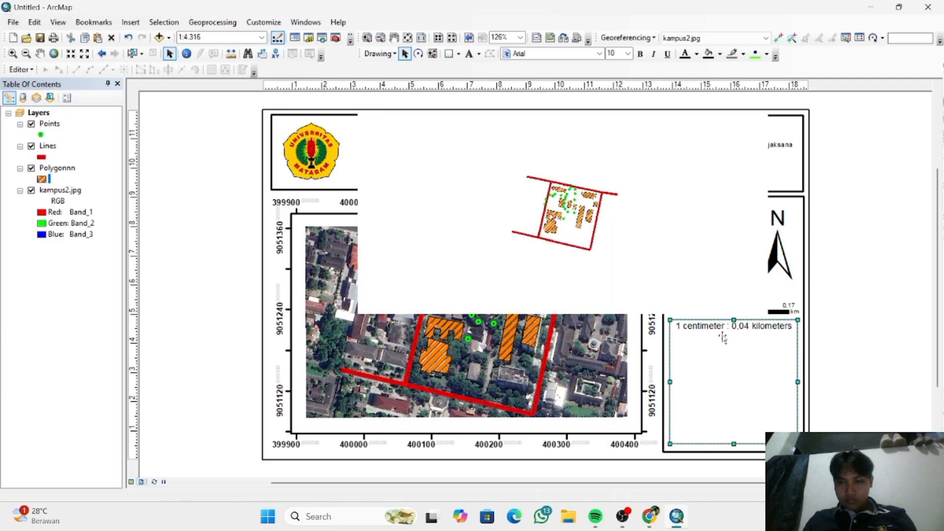
{"action": "left_click_drag", "start_coordinate": [734, 319], "coordinate": [735, 337]}
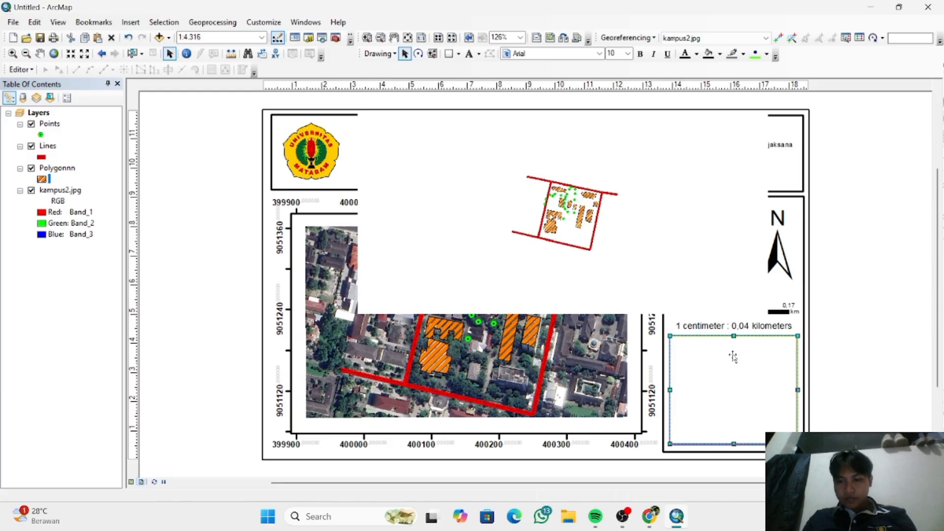
{"action": "left_click_drag", "start_coordinate": [733, 356], "coordinate": [735, 356]}
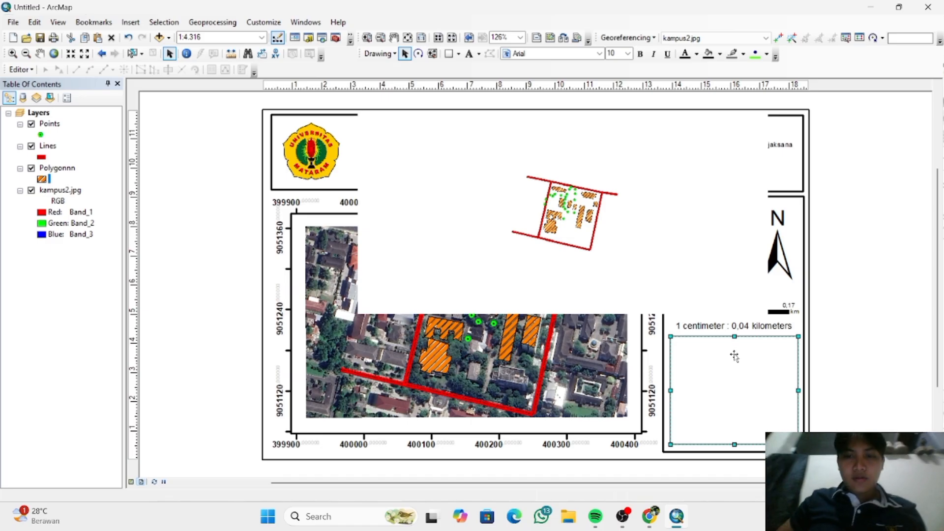
- Move the inset picture down towards the legend box and send it to the back of the layout
{"action": "left_click", "coordinate": [686, 263]}
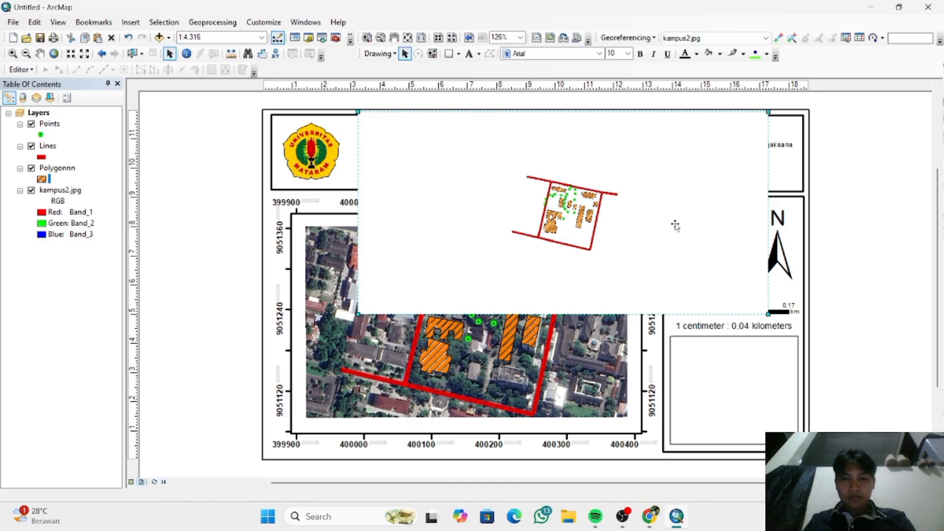
{"action": "left_click", "coordinate": [688, 362]}
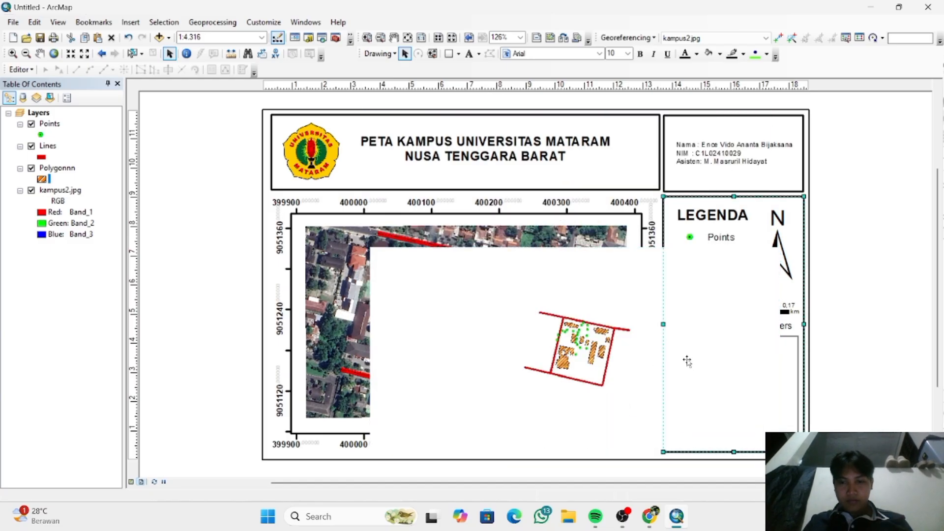
{"action": "right_click", "coordinate": [653, 373]}
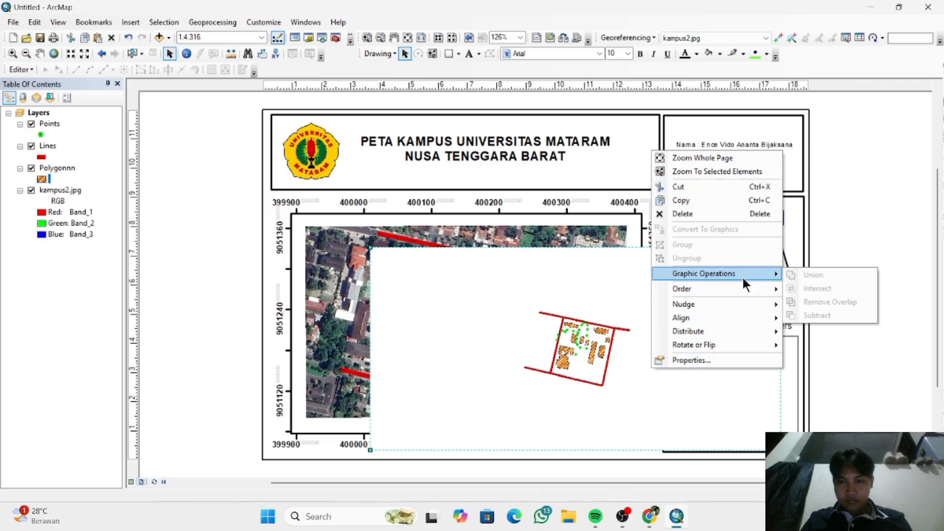
{"action": "mouse_move", "coordinate": [746, 287]}
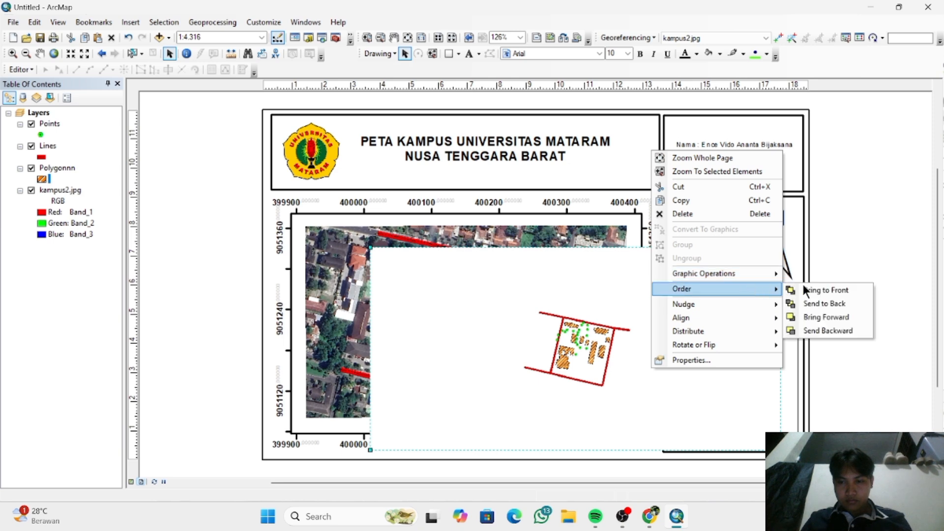
{"action": "left_click", "coordinate": [828, 303]}
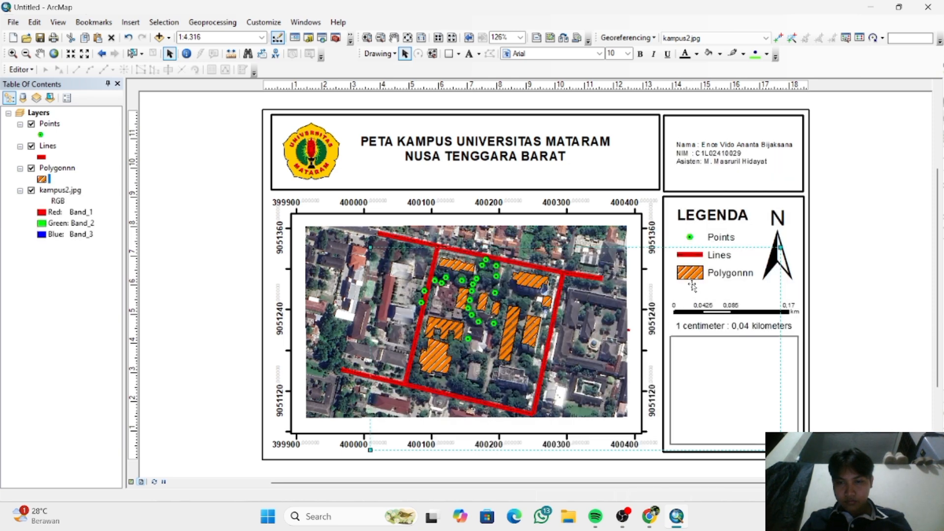
- Move the inset picture so that its campus drawing sits inside the thin frame in the legend box
{"action": "left_click_drag", "start_coordinate": [693, 286], "coordinate": [834, 336]}
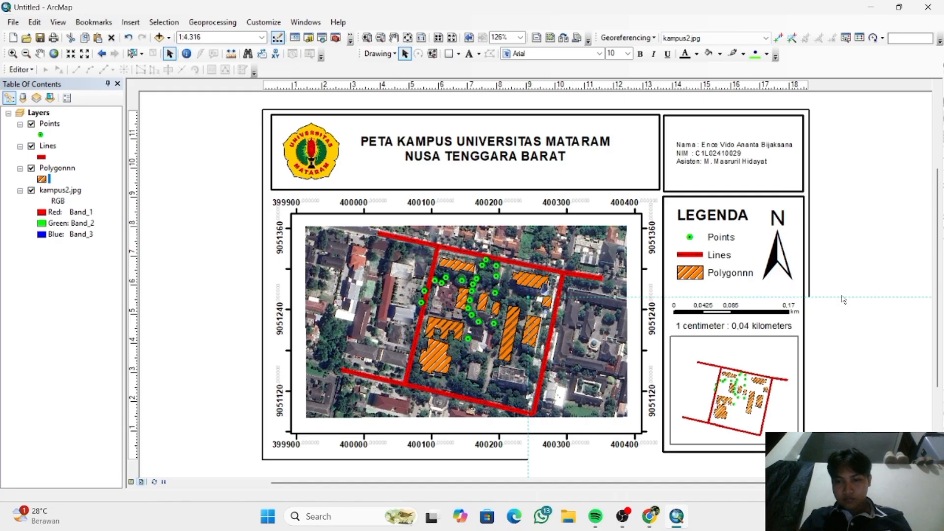
{"action": "left_click", "coordinate": [854, 248]}
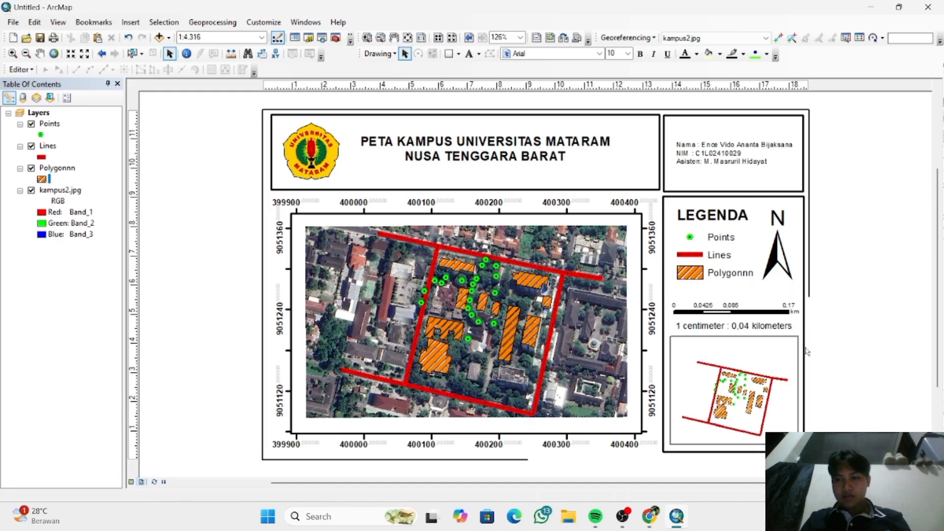
{"action": "left_click", "coordinate": [813, 312]}
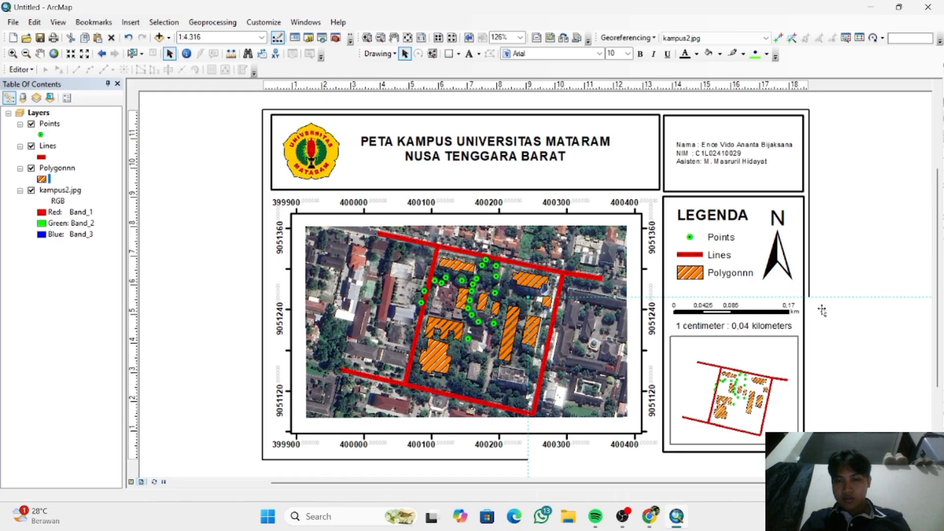
- Try to send the inset picture behind the page border with the Send to Back order
{"action": "right_click", "coordinate": [822, 310]}
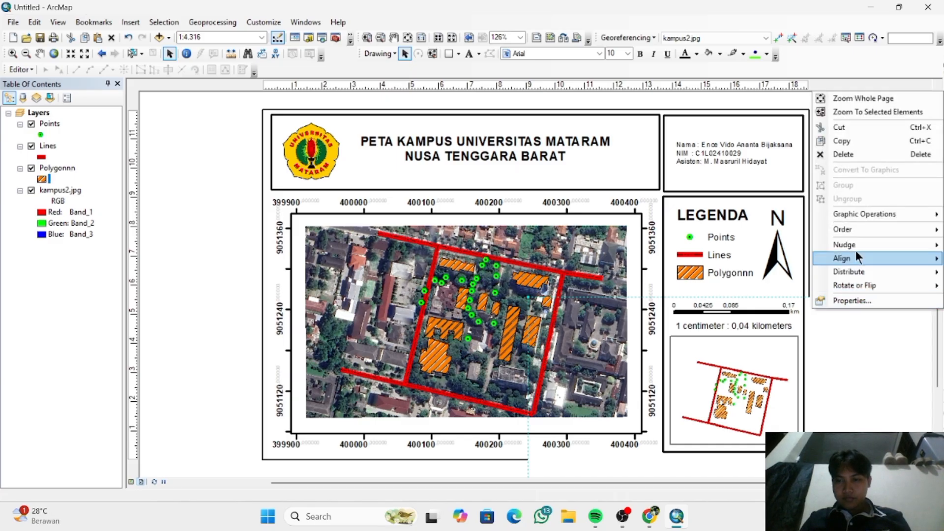
{"action": "mouse_move", "coordinate": [860, 229]}
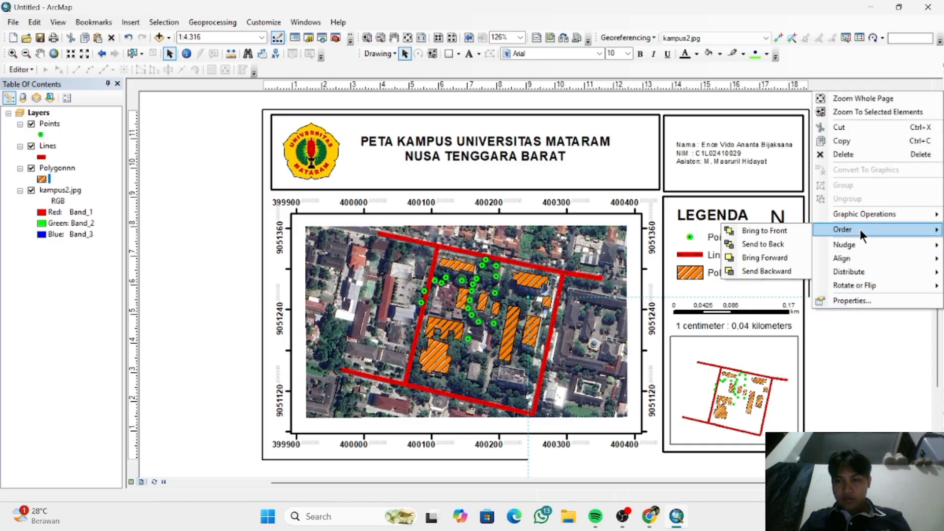
{"action": "left_click", "coordinate": [775, 244]}
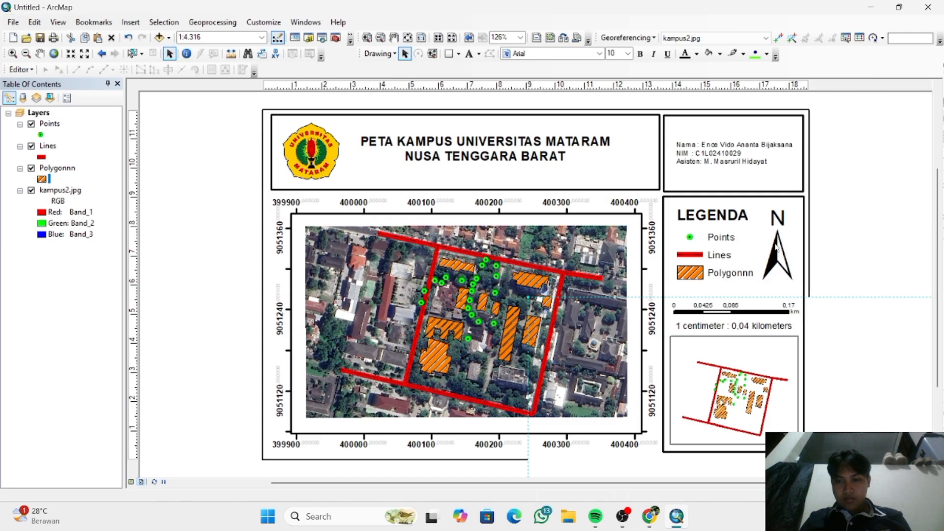
{"action": "right_click", "coordinate": [799, 305]}
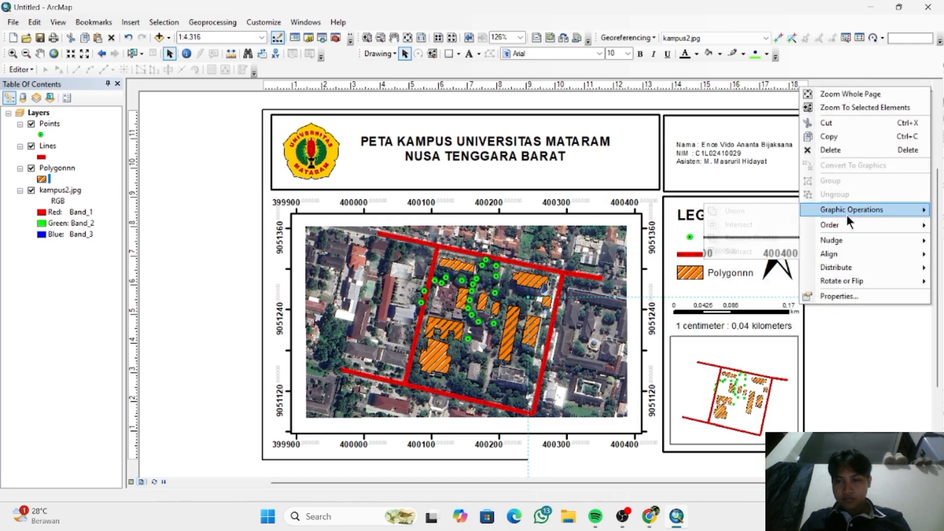
{"action": "mouse_move", "coordinate": [840, 226]}
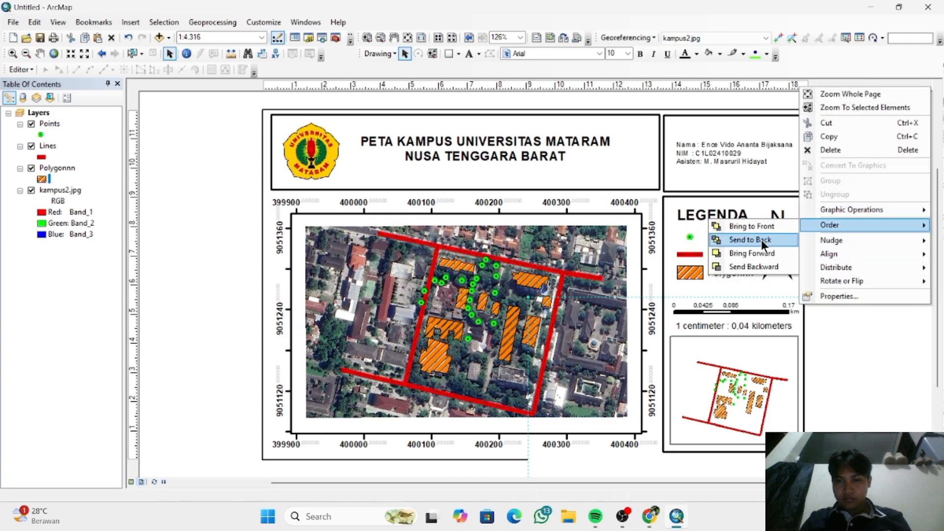
{"action": "left_click", "coordinate": [761, 240]}
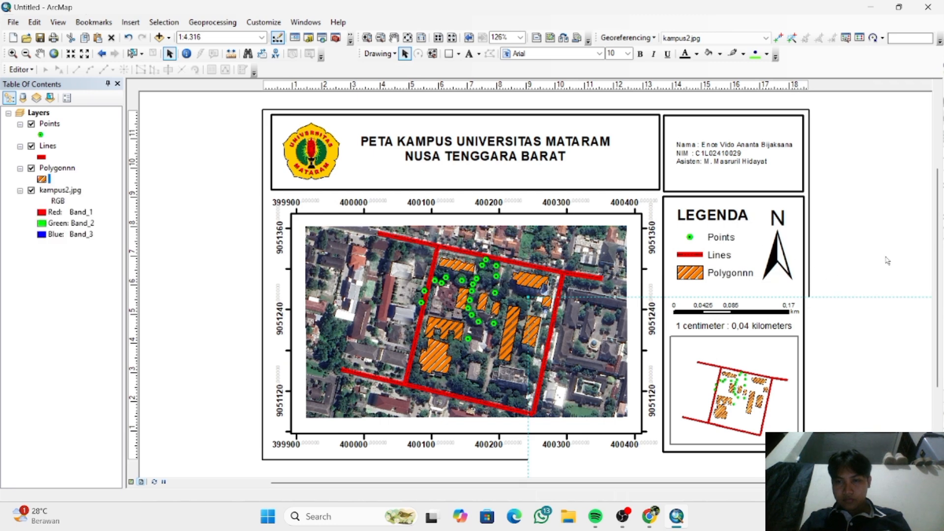
- Shift the inset picture down past the frame, back into it, and up over the scale bar
{"action": "left_click_drag", "start_coordinate": [865, 368], "coordinate": [867, 400]}
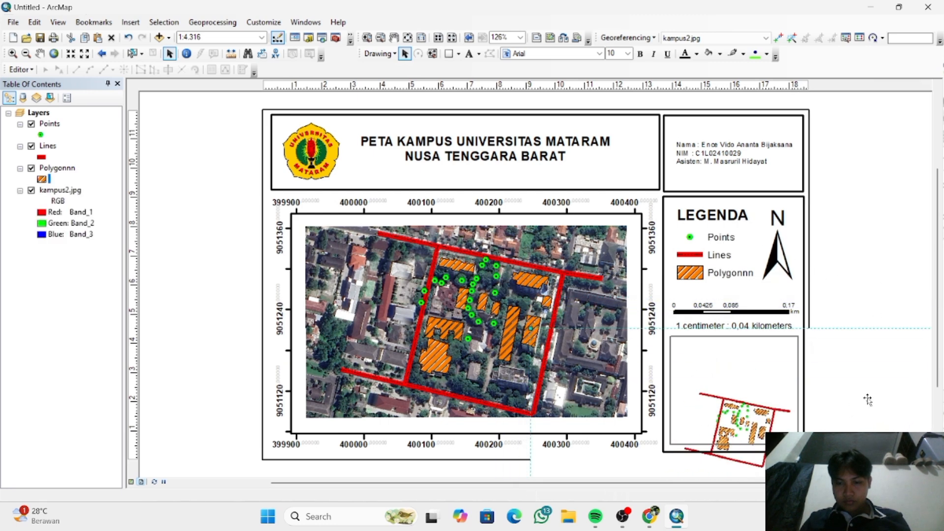
{"action": "left_click_drag", "start_coordinate": [783, 418], "coordinate": [779, 379]}
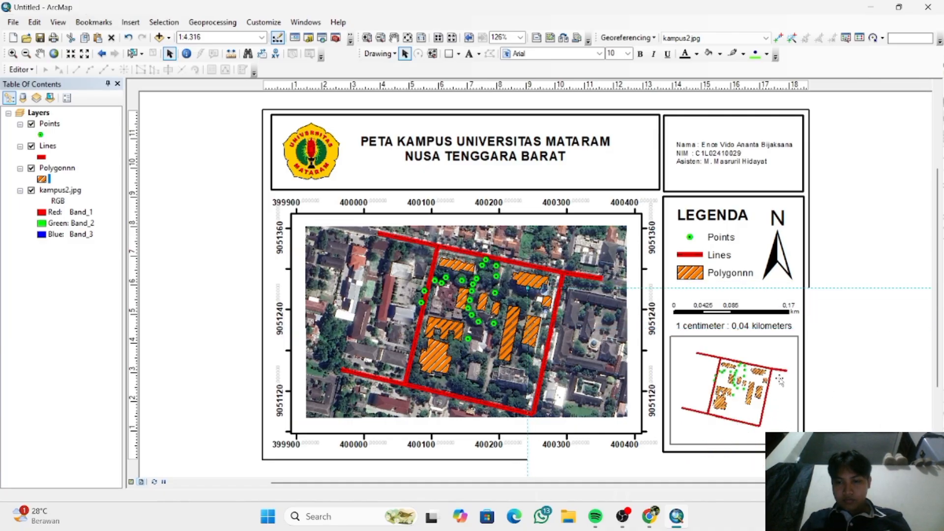
{"action": "left_click_drag", "start_coordinate": [779, 379], "coordinate": [748, 324]}
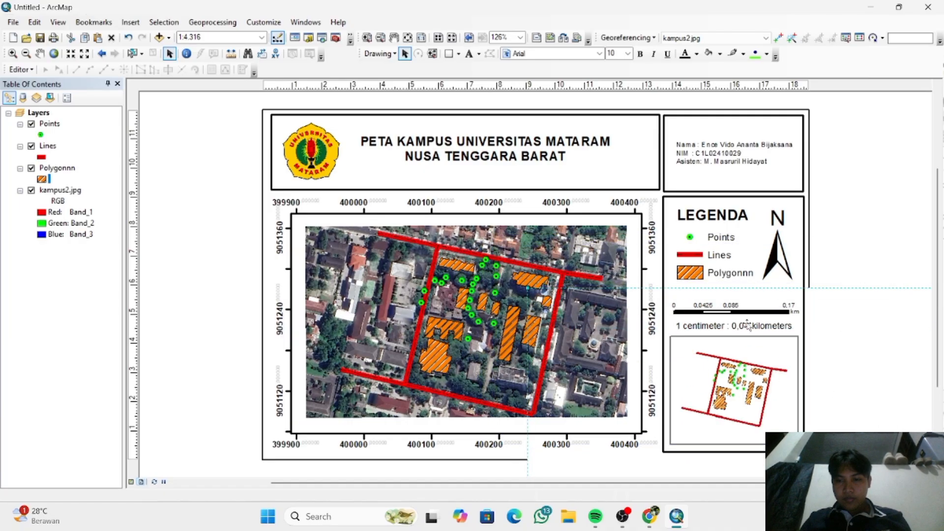
{"action": "right_click", "coordinate": [748, 324]}
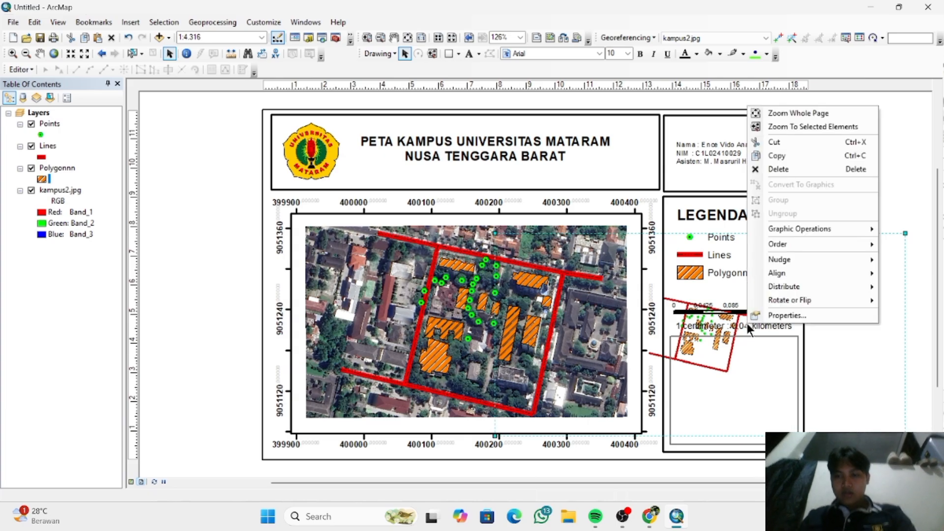
{"action": "mouse_move", "coordinate": [798, 274]}
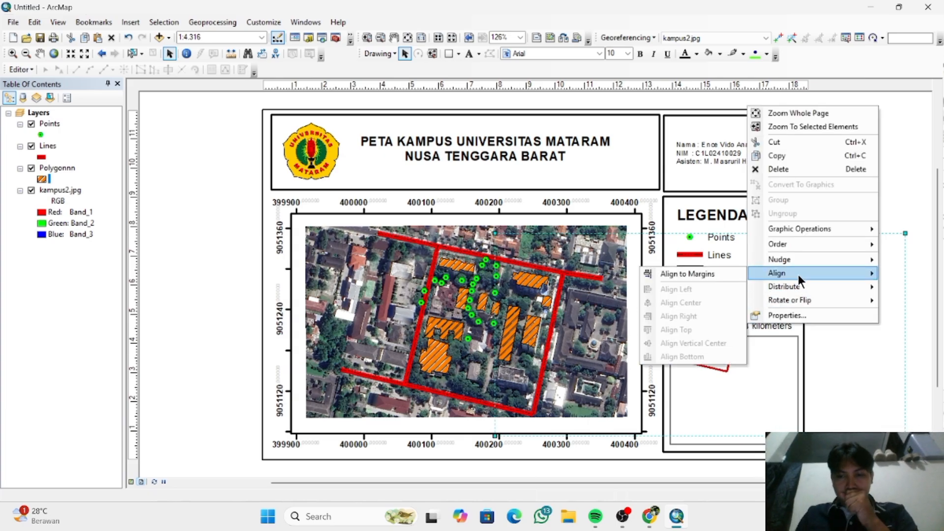
{"action": "left_click", "coordinate": [721, 274]}
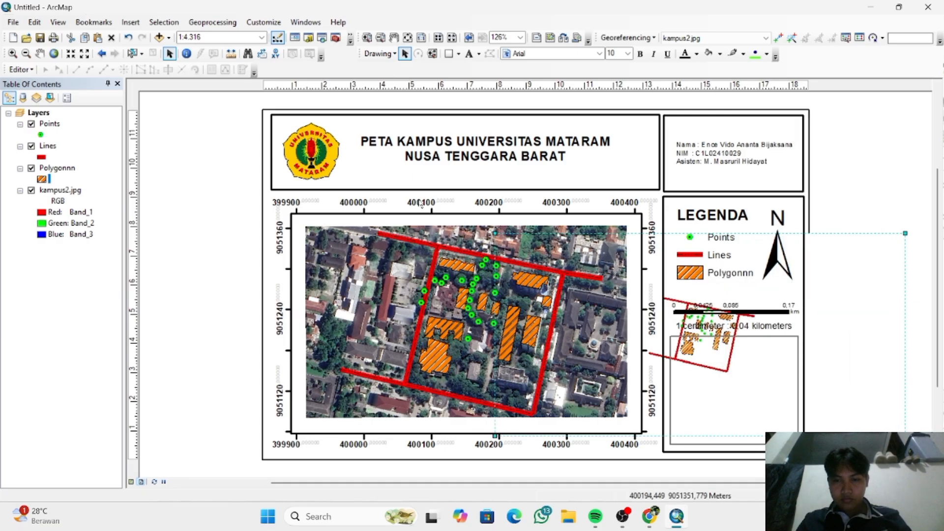
- Enlarge the inset picture, shift it down, and bring it to the front of the layout
{"action": "left_click_drag", "start_coordinate": [494, 233], "coordinate": [397, 184]}
{"action": "left_click_drag", "start_coordinate": [759, 382], "coordinate": [737, 404]}
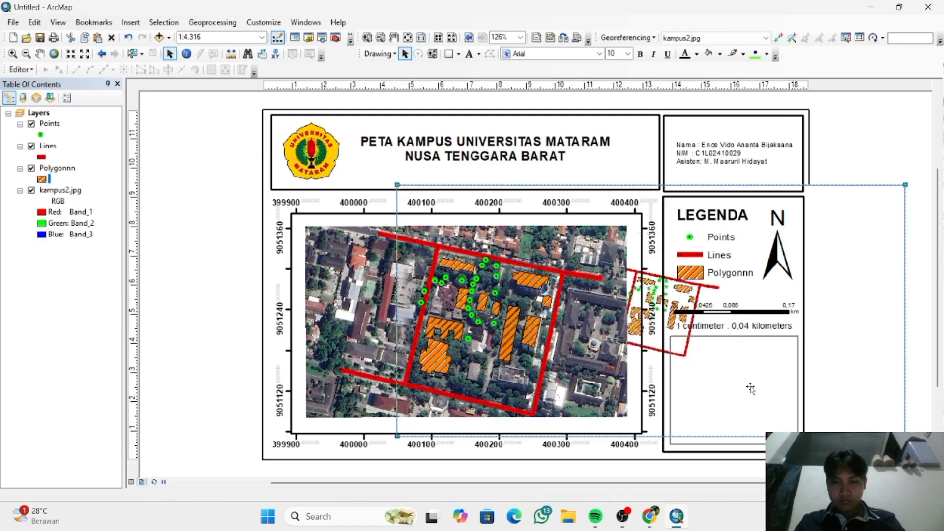
{"action": "right_click", "coordinate": [738, 404]}
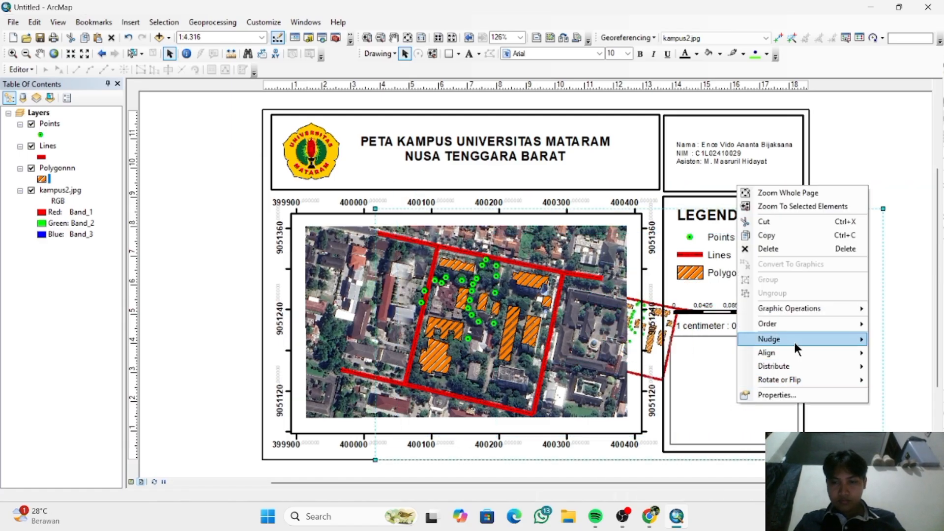
{"action": "mouse_move", "coordinate": [769, 325]}
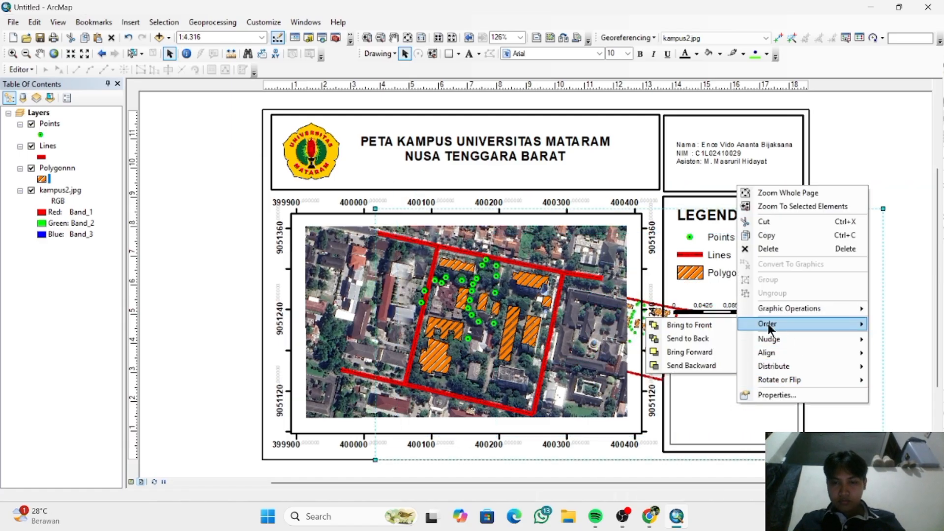
{"action": "left_click", "coordinate": [697, 330]}
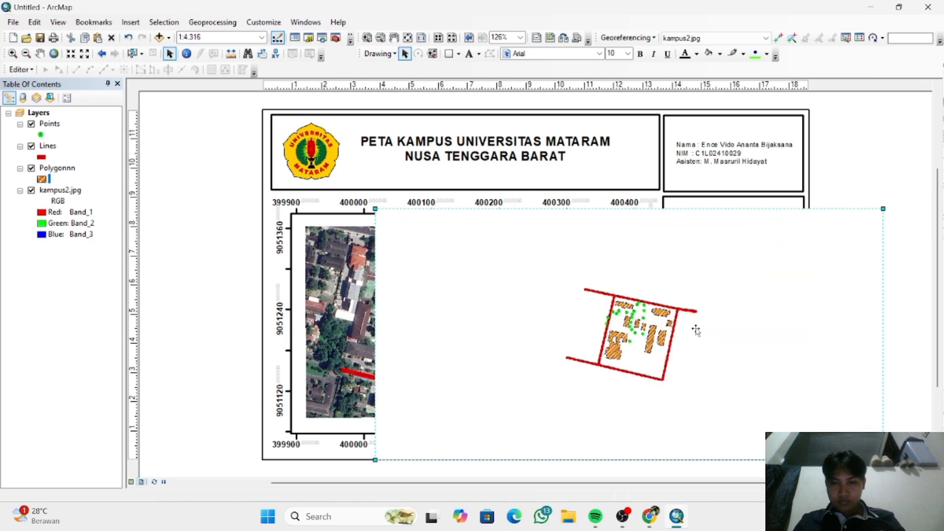
- Move the inset picture up over the main map and scale it down, uncovering part of the legend box
{"action": "left_click_drag", "start_coordinate": [697, 329], "coordinate": [632, 292]}
{"action": "right_click", "coordinate": [631, 292]}
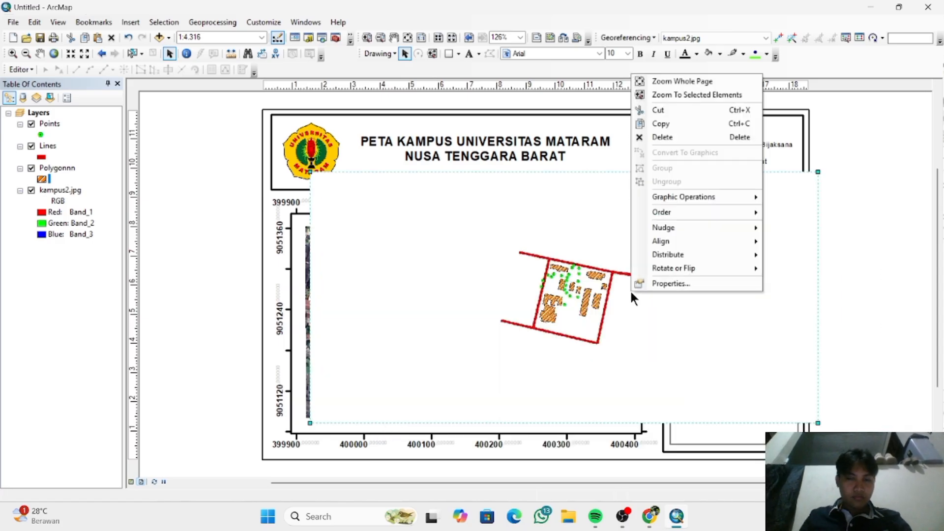
{"action": "left_click", "coordinate": [660, 354]}
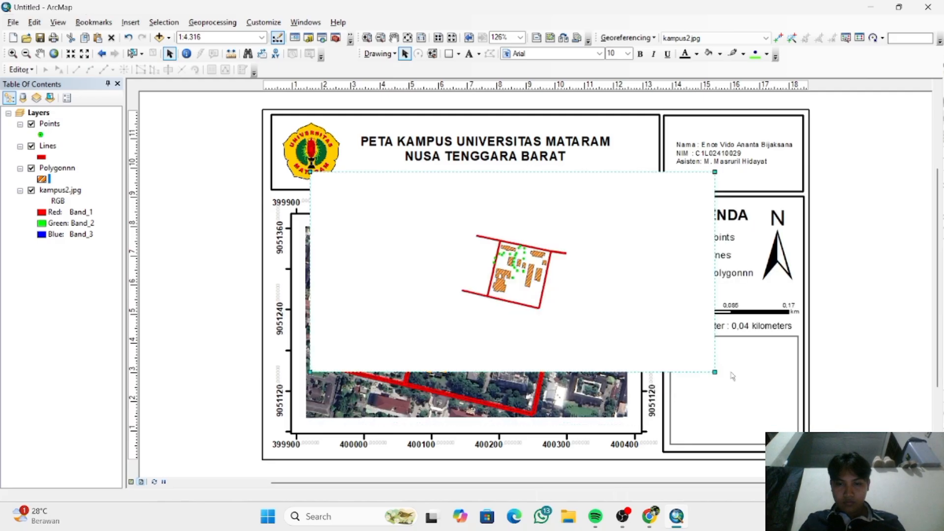
- Shrink the inset picture to about the map frame's width and undo the resize
{"action": "key", "text": "alt"}
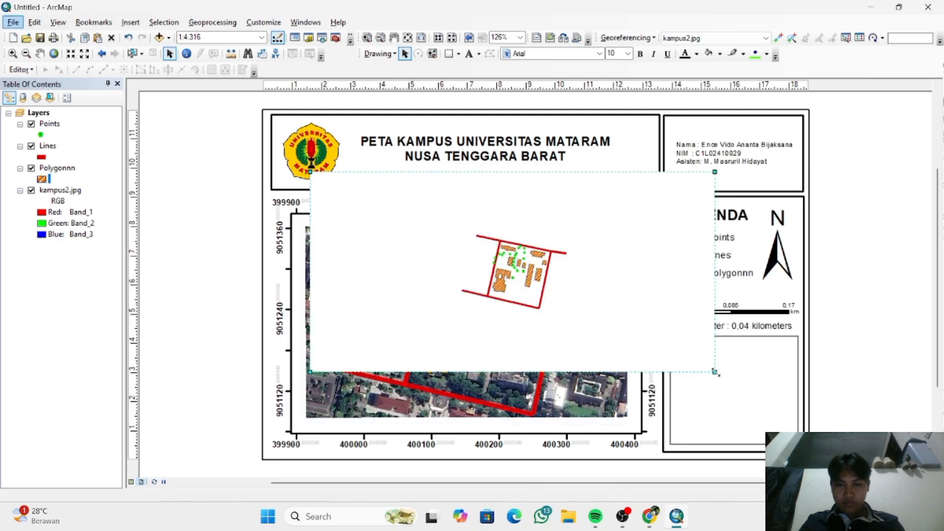
{"action": "left_click_drag", "start_coordinate": [715, 373], "coordinate": [639, 335]}
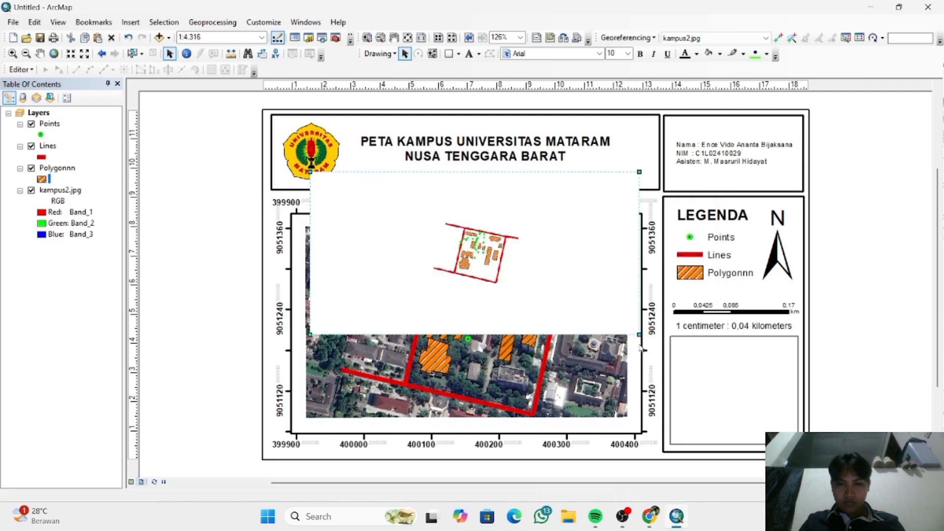
{"action": "key", "text": "ctrl+z"}
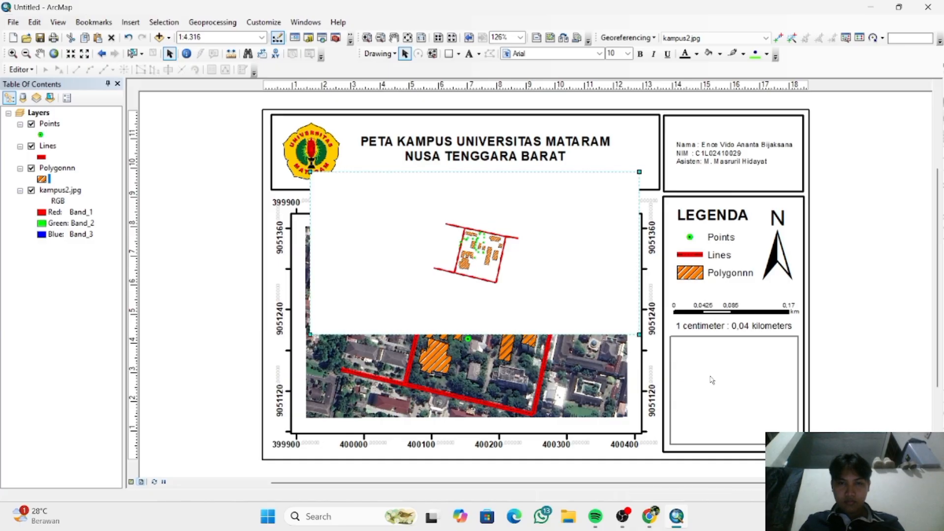
- Zoom to the selected inset picture and return to the whole-page view
{"action": "right_click", "coordinate": [601, 279]}
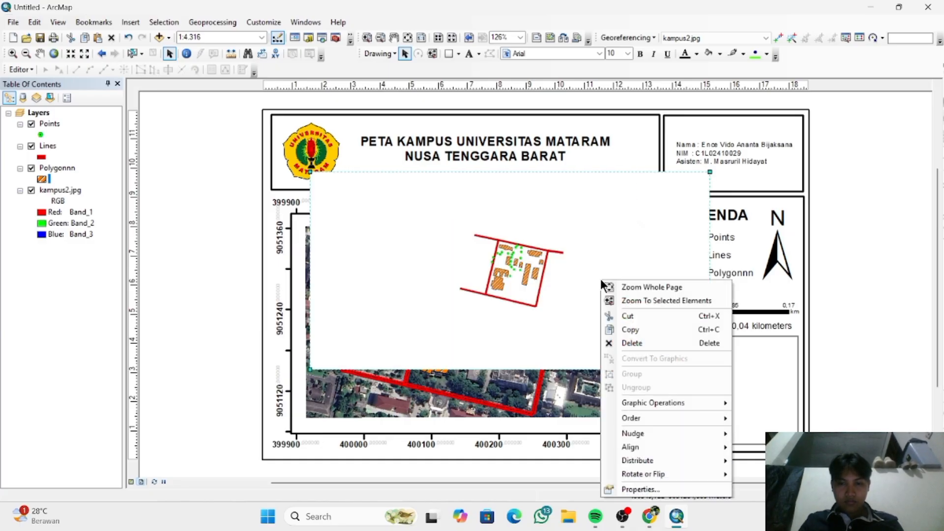
{"action": "left_click", "coordinate": [628, 299]}
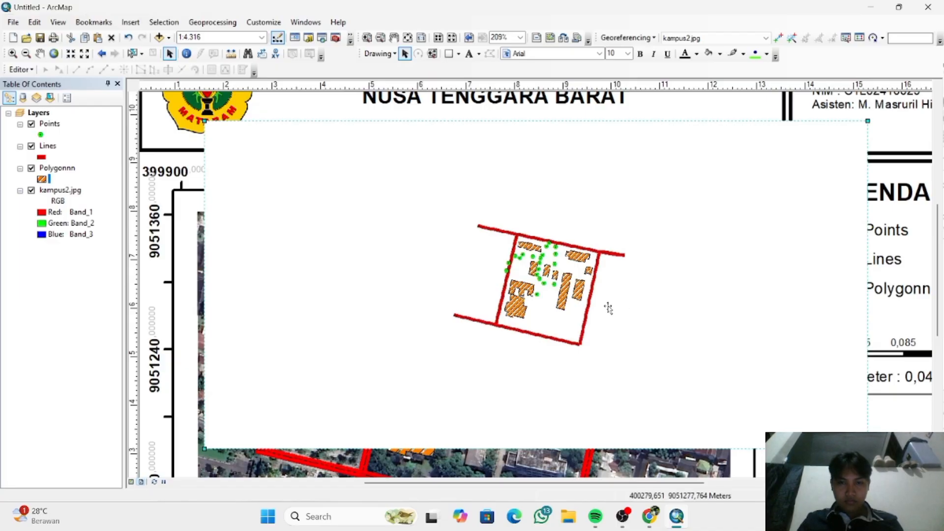
{"action": "right_click", "coordinate": [608, 306]}
{"action": "left_click", "coordinate": [654, 99]}
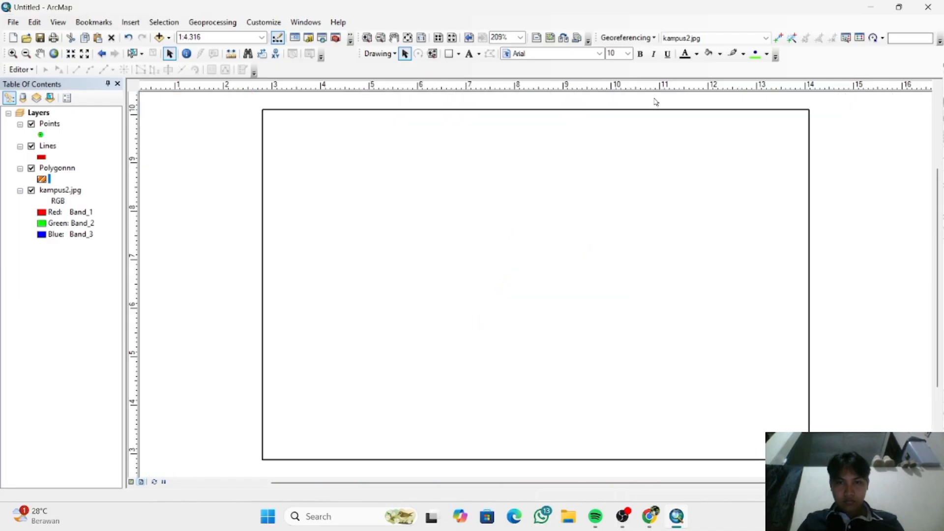
{"action": "right_click", "coordinate": [590, 282]}
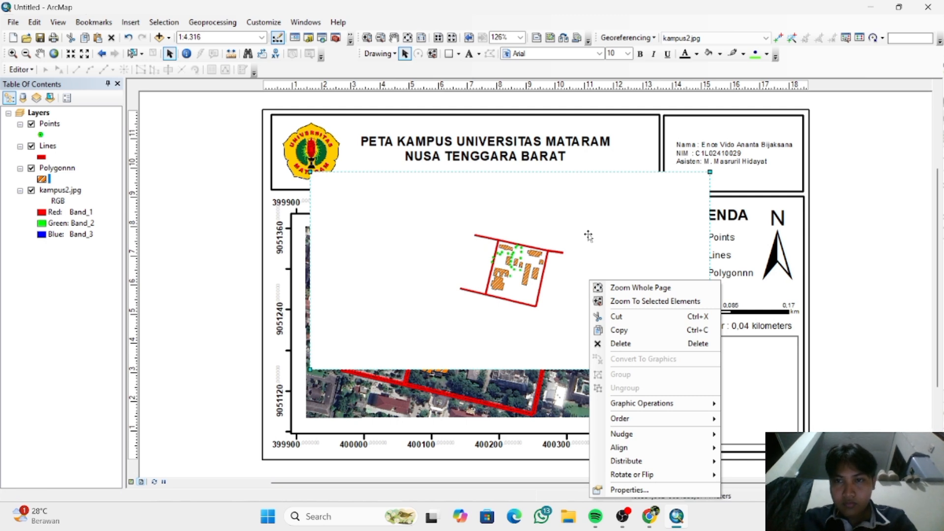
{"action": "mouse_move", "coordinate": [647, 404]}
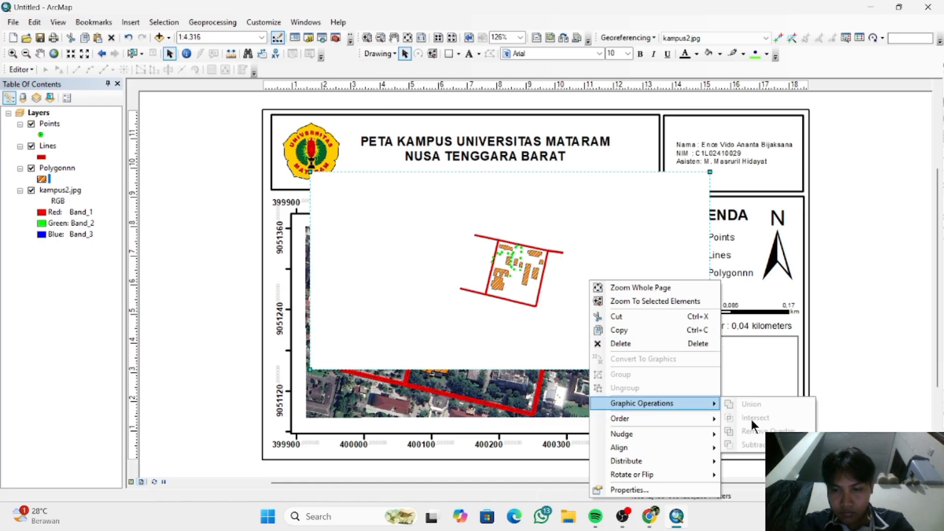
{"action": "mouse_move", "coordinate": [686, 435]}
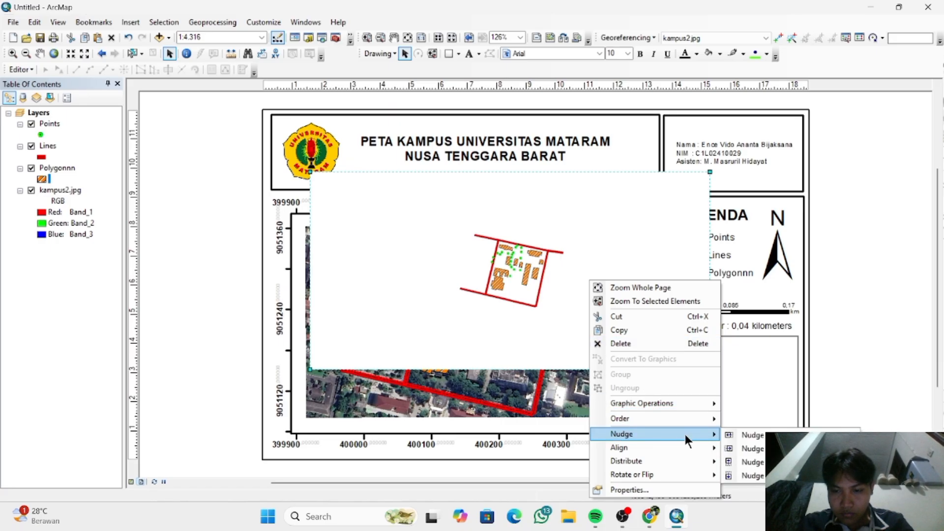
- Nudge the inset picture up, try fitting it to the page margins, and undo the changes
{"action": "left_click", "coordinate": [760, 452]}
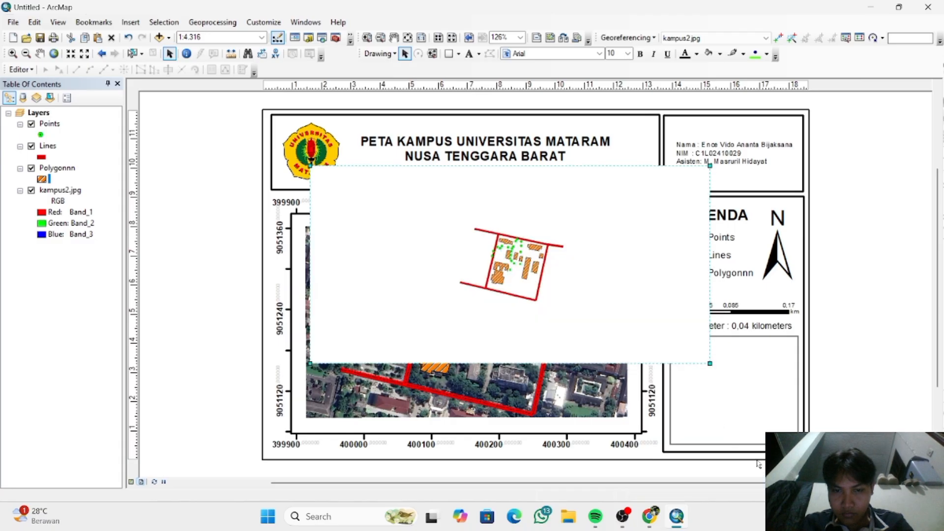
{"action": "right_click", "coordinate": [662, 337]}
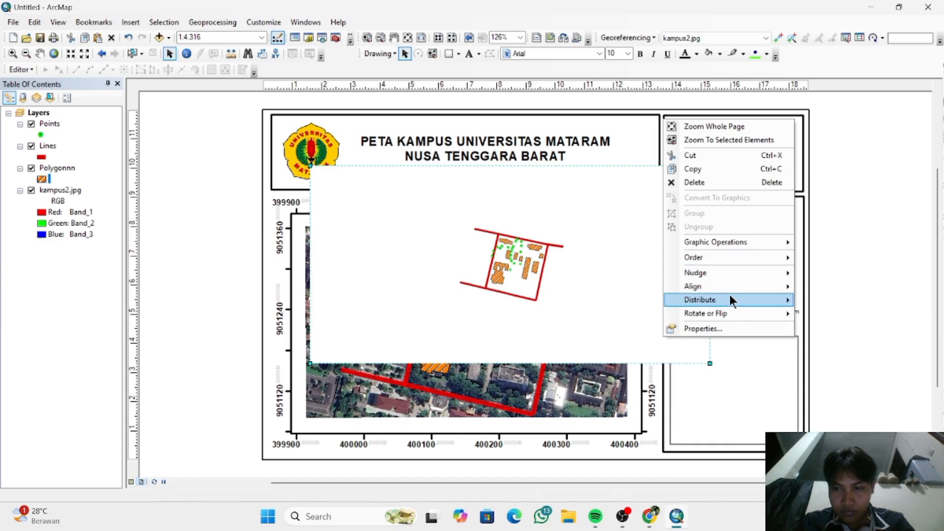
{"action": "mouse_move", "coordinate": [730, 297]}
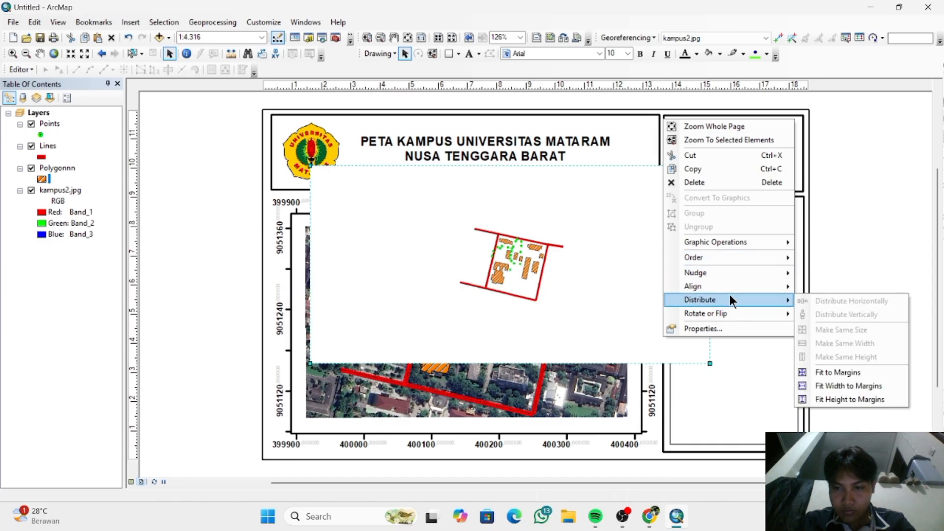
{"action": "left_click", "coordinate": [842, 374]}
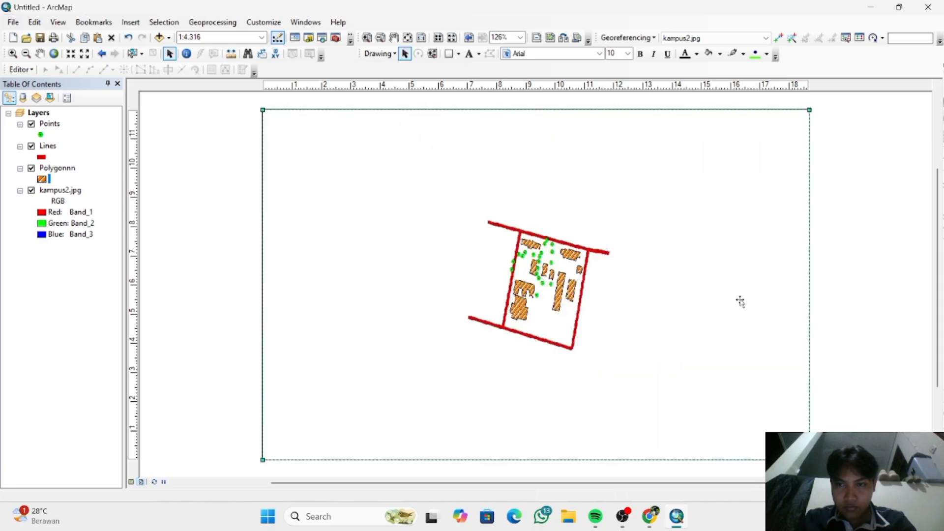
{"action": "key", "text": "ctrl+z"}
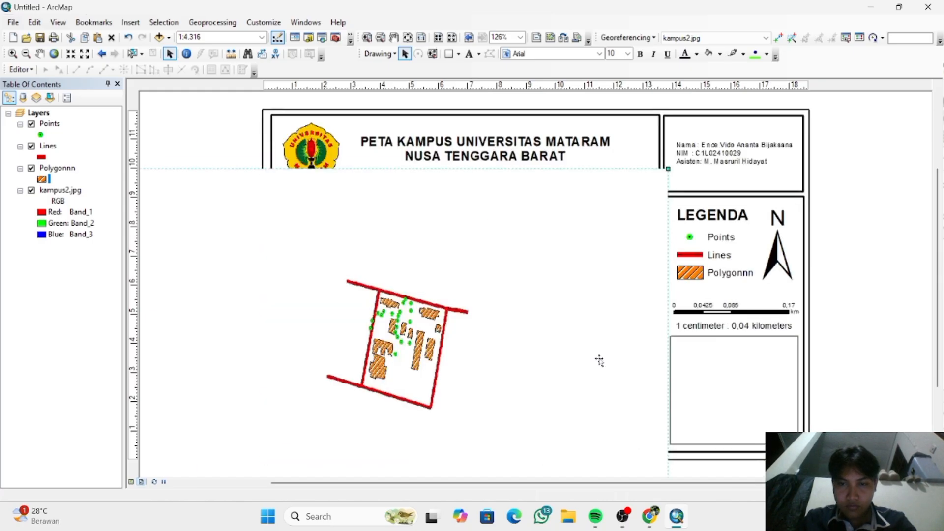
- Examine the inset picture's properties, including its frame border options, size and position, image source, and area
{"action": "right_click", "coordinate": [599, 361]}
{"action": "mouse_move", "coordinate": [672, 328]}
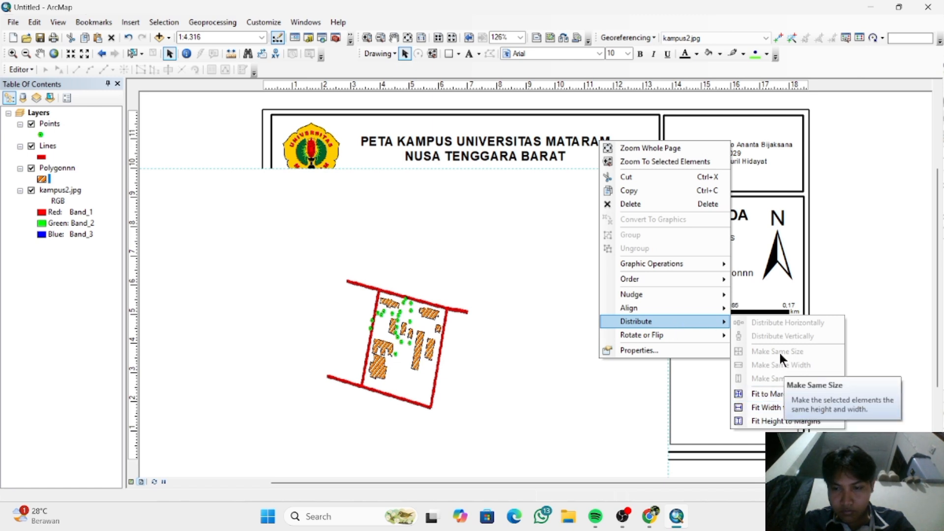
{"action": "mouse_move", "coordinate": [710, 332]}
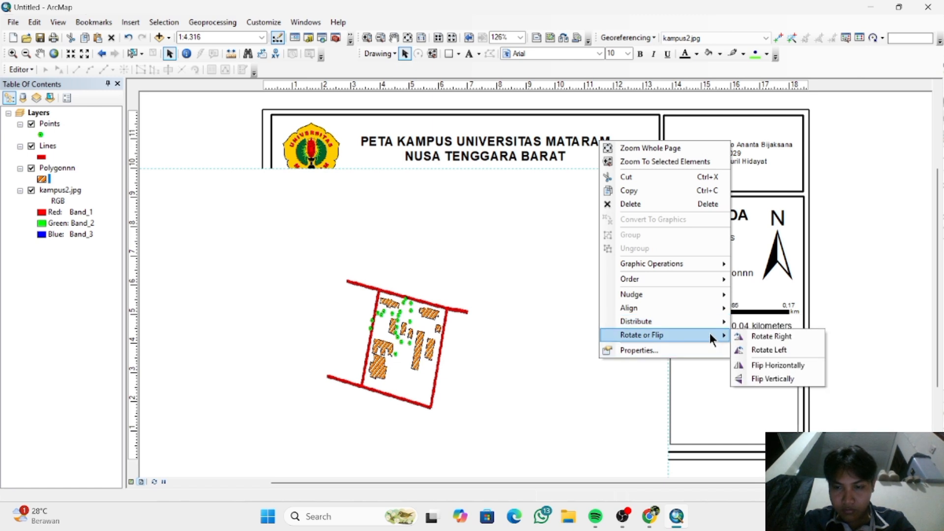
{"action": "left_click", "coordinate": [707, 350]}
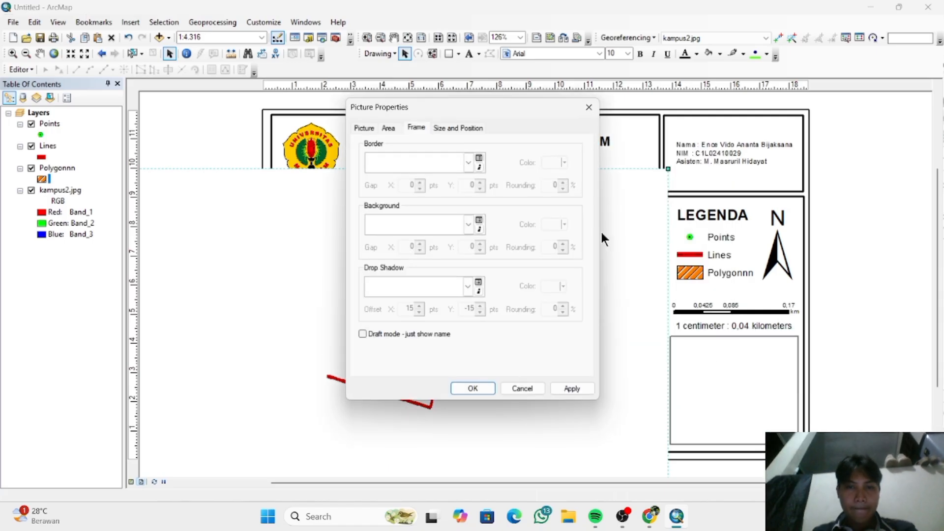
{"action": "left_click", "coordinate": [469, 162]}
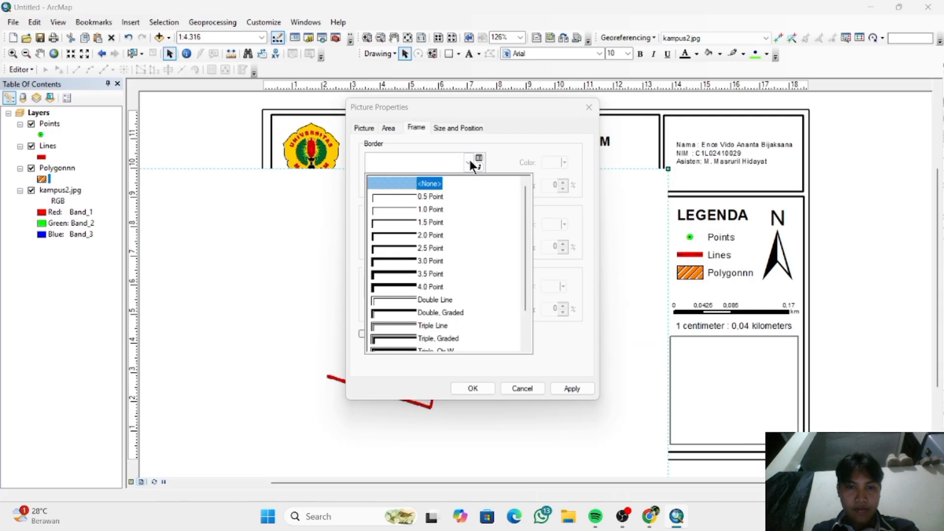
{"action": "left_click", "coordinate": [470, 161]}
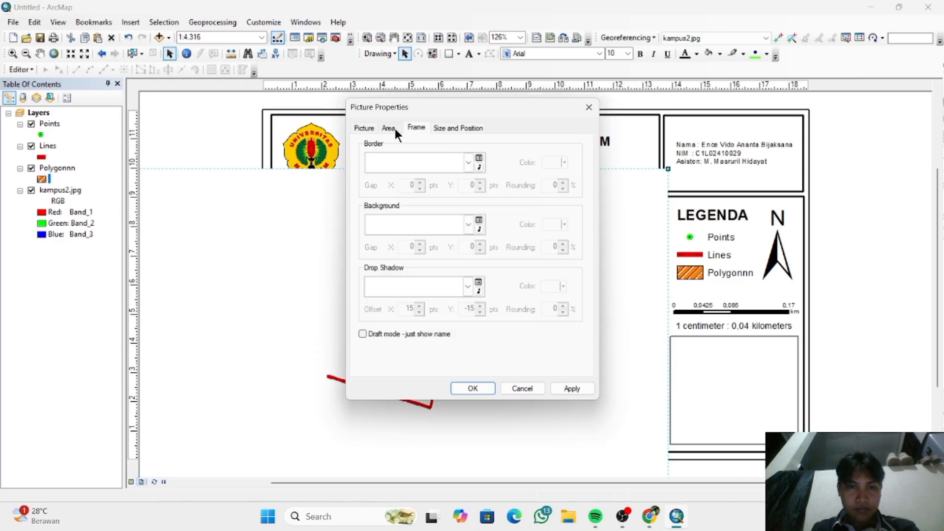
{"action": "left_click", "coordinate": [450, 127]}
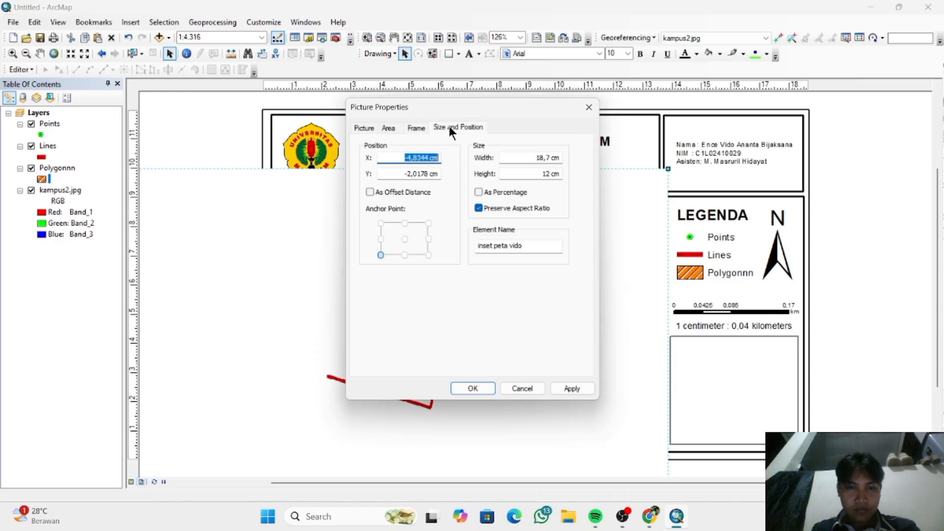
{"action": "left_click", "coordinate": [392, 128]}
{"action": "left_click", "coordinate": [370, 128]}
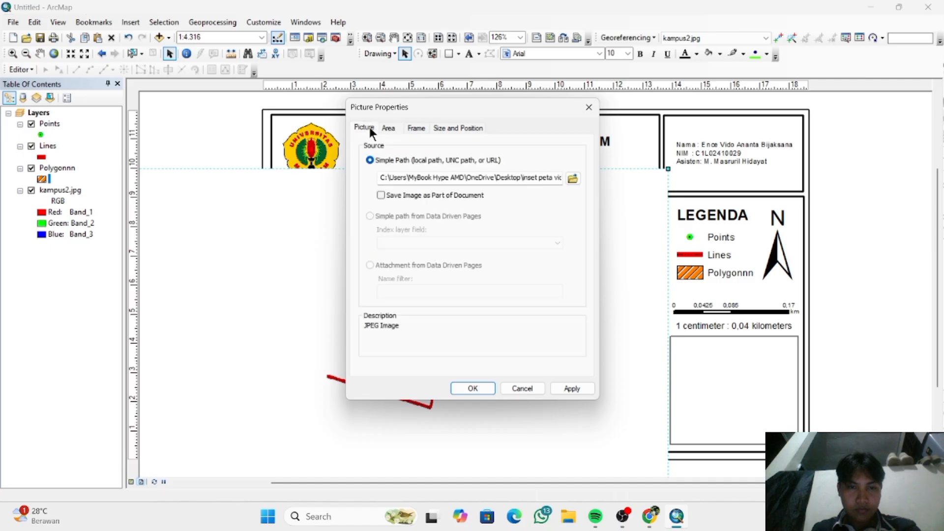
{"action": "left_click", "coordinate": [388, 127]}
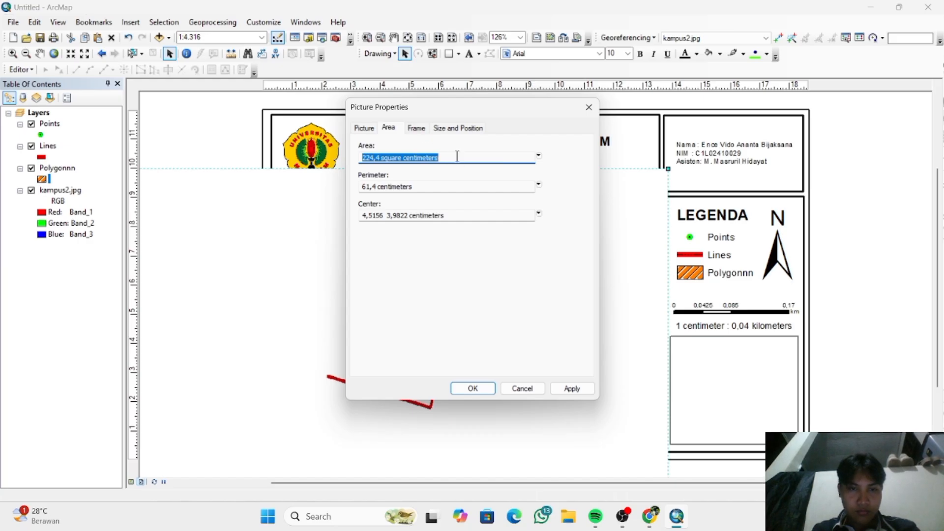
{"action": "left_click", "coordinate": [422, 128]}
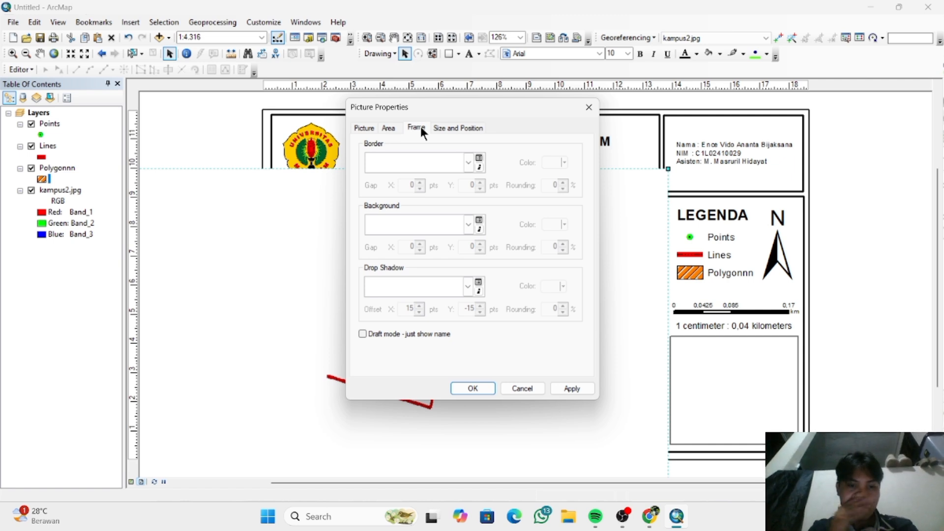
{"action": "left_click", "coordinate": [470, 163]}
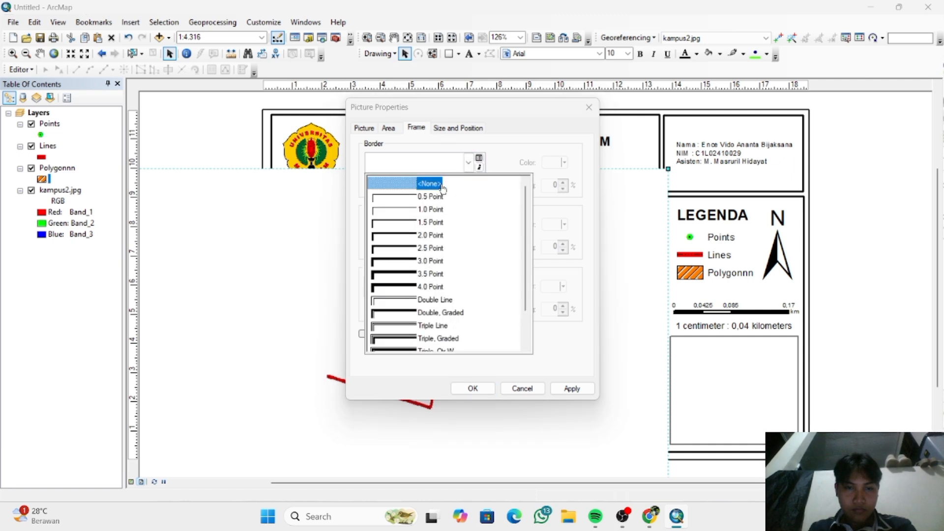
{"action": "left_click", "coordinate": [472, 150]}
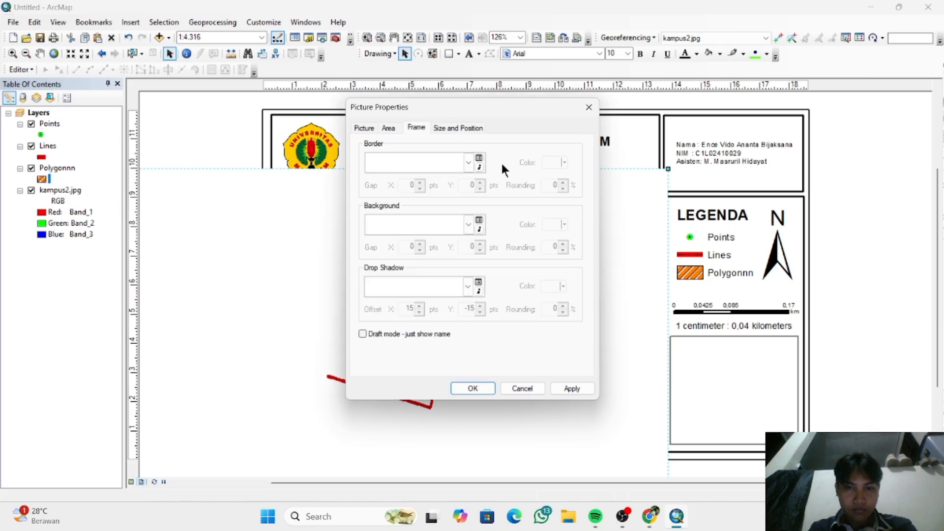
- Set the inset picture's area unit to hectares and accept the picture properties
{"action": "left_click", "coordinate": [389, 128]}
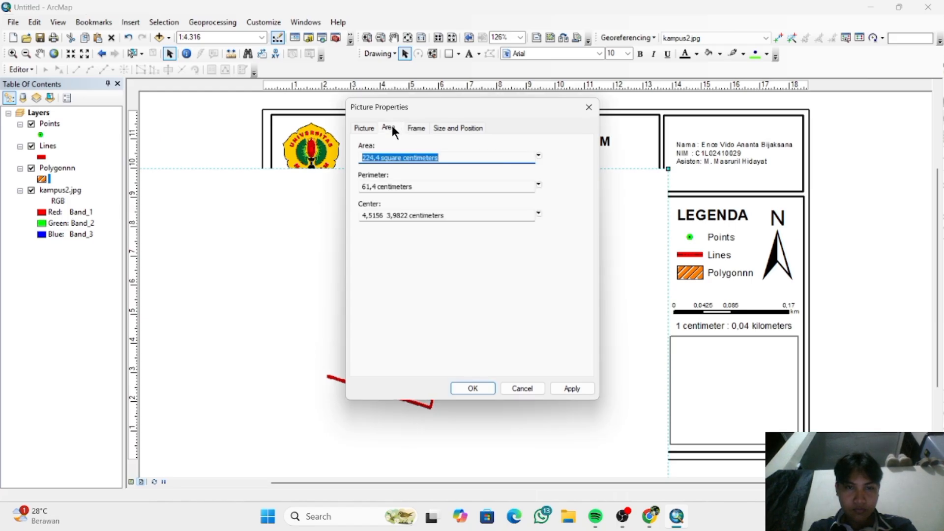
{"action": "left_click", "coordinate": [374, 157]}
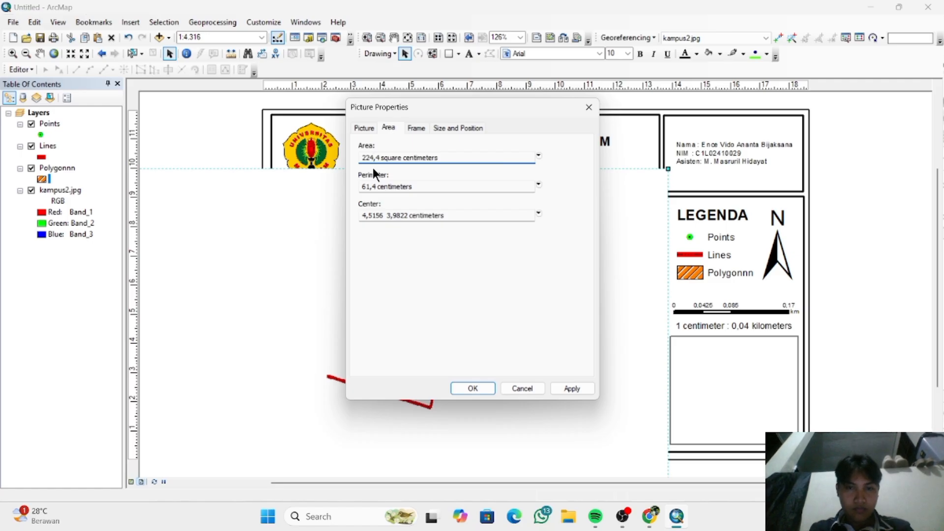
{"action": "left_click", "coordinate": [539, 156]}
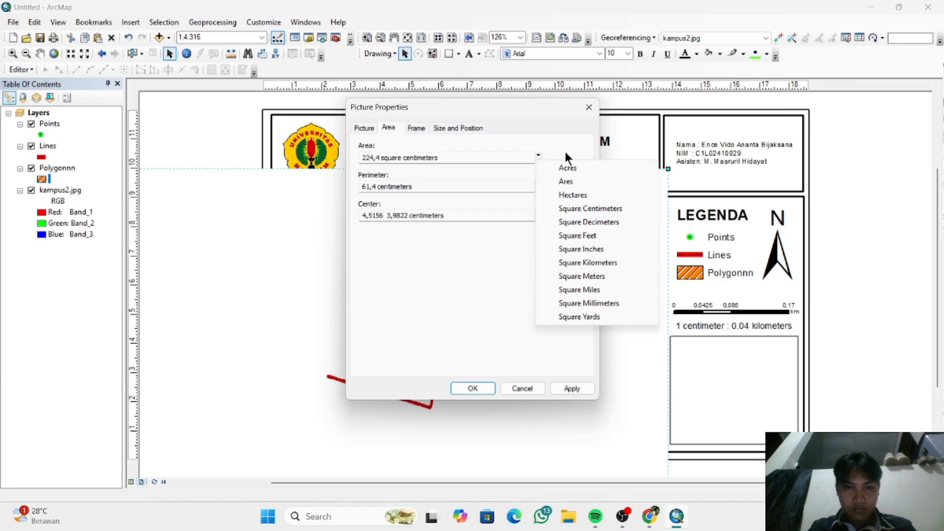
{"action": "left_click", "coordinate": [587, 197]}
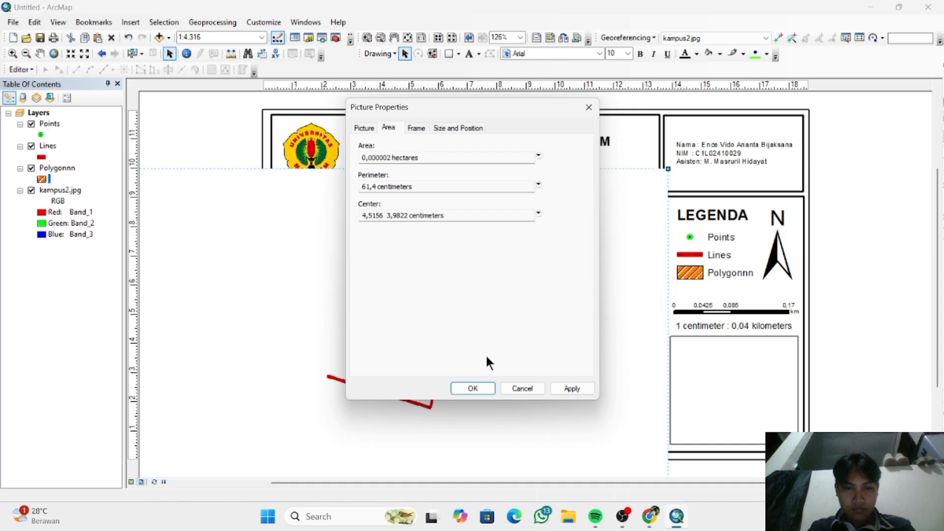
{"action": "left_click", "coordinate": [471, 389]}
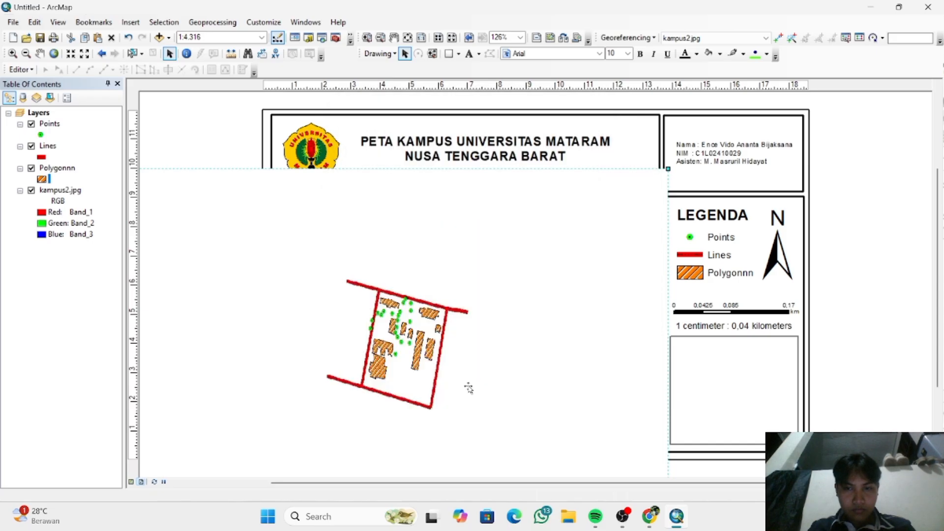
- Shrink the inset picture and move it over the legend box, then undo back to the layout without the picture
{"action": "left_click_drag", "start_coordinate": [469, 389], "coordinate": [489, 333]}
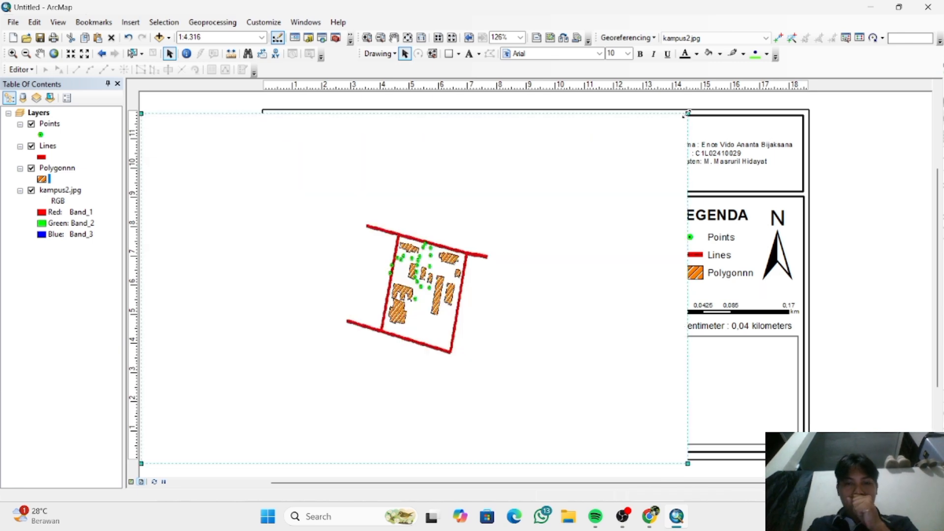
{"action": "left_click_drag", "start_coordinate": [688, 113], "coordinate": [559, 228]}
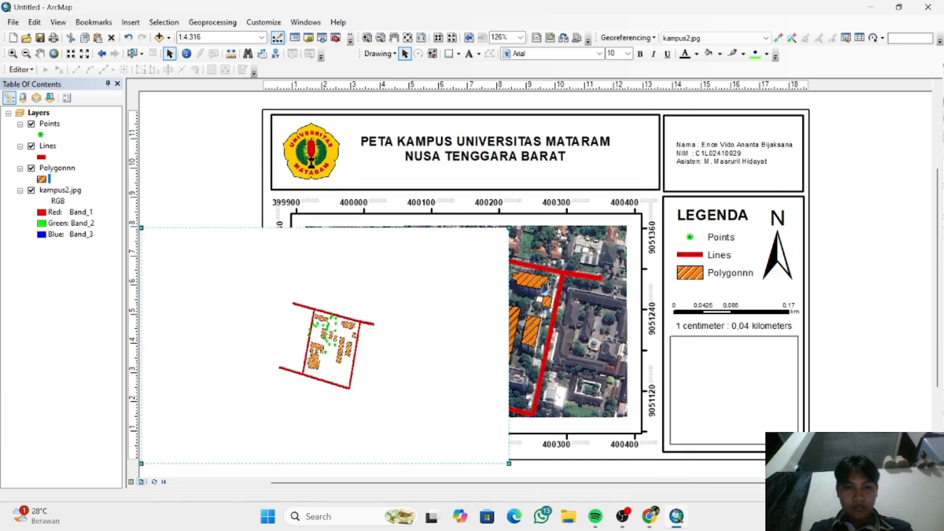
{"action": "left_click_drag", "start_coordinate": [453, 297], "coordinate": [706, 301]}
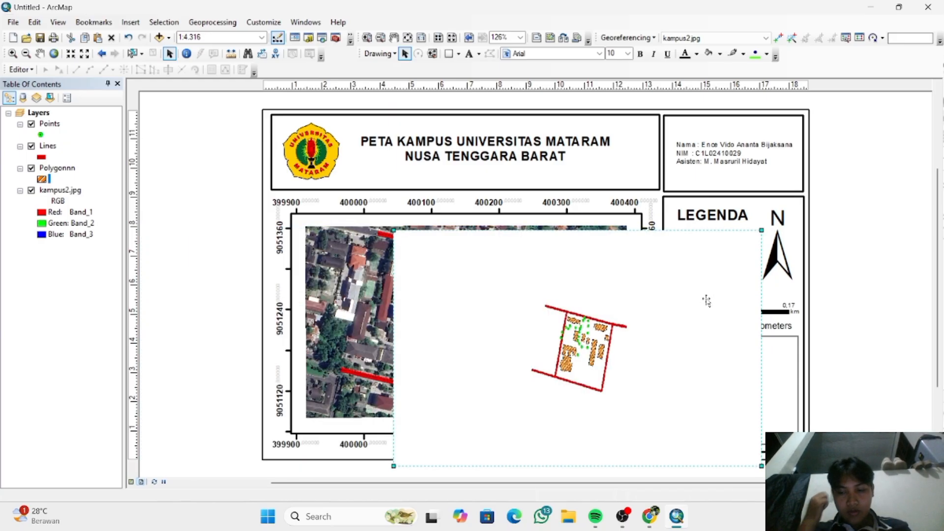
{"action": "key", "text": "ctrl+z"}
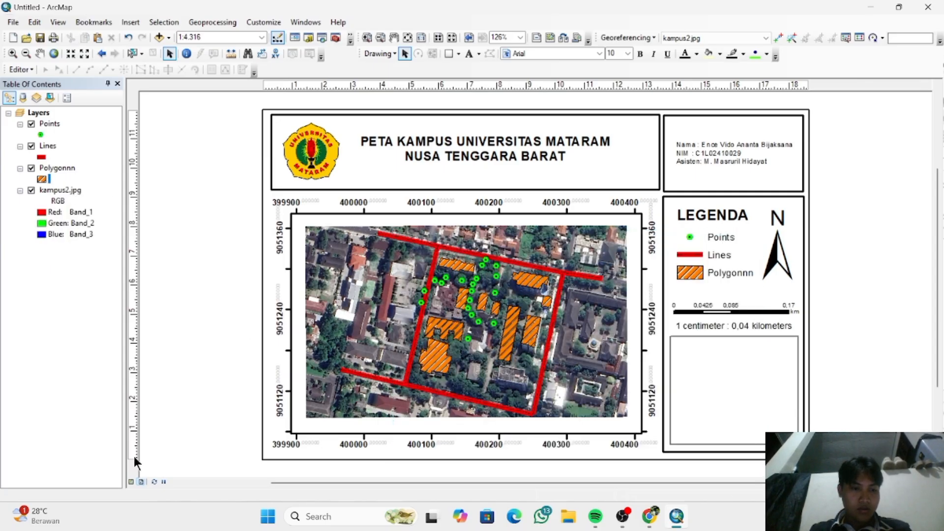
- Switch to data view, hide the kampus2.jpg image layer, and frame the remaining campus features at 1:2.000
{"action": "left_click", "coordinate": [129, 481]}
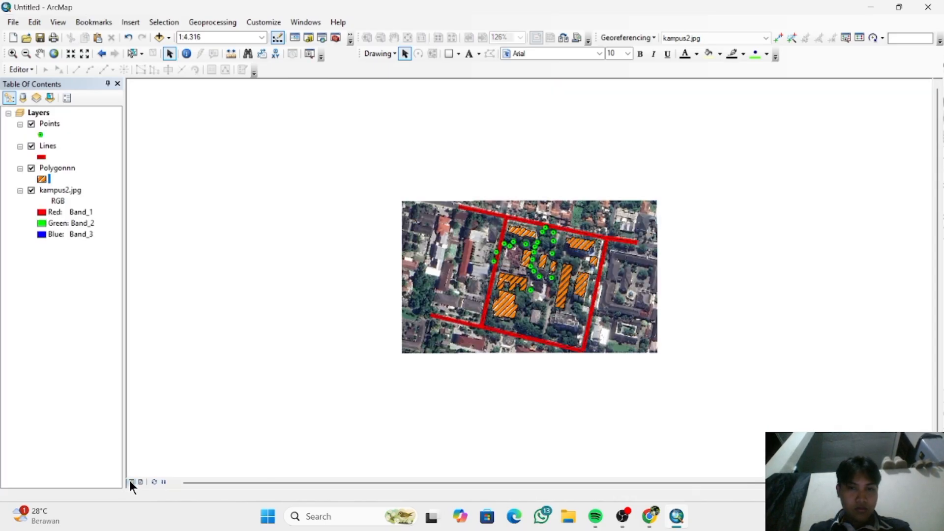
{"action": "left_click", "coordinate": [31, 190]}
{"action": "scroll", "coordinate": [505, 252], "scroll_direction": "up", "scroll_amount": 1}
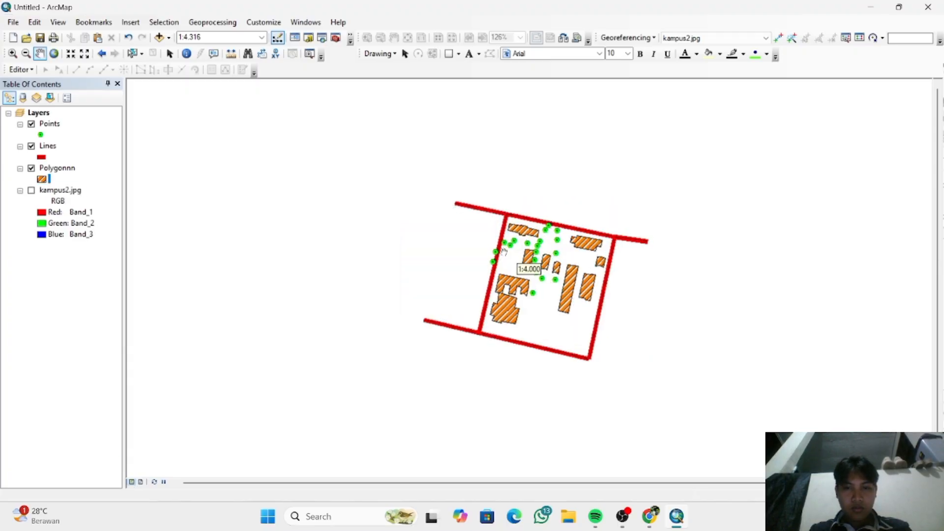
{"action": "scroll", "coordinate": [504, 252], "scroll_direction": "up", "scroll_amount": 3}
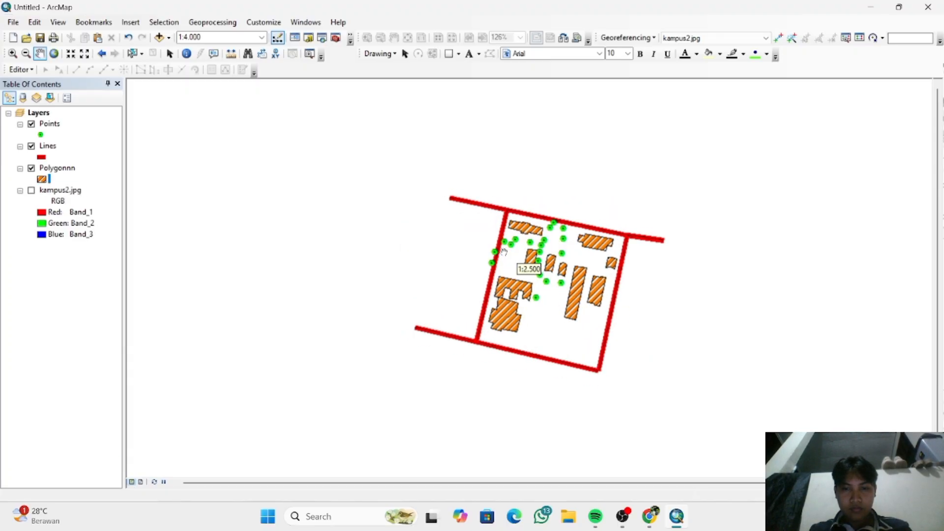
{"action": "scroll", "coordinate": [435, 334], "scroll_direction": "up", "scroll_amount": 3}
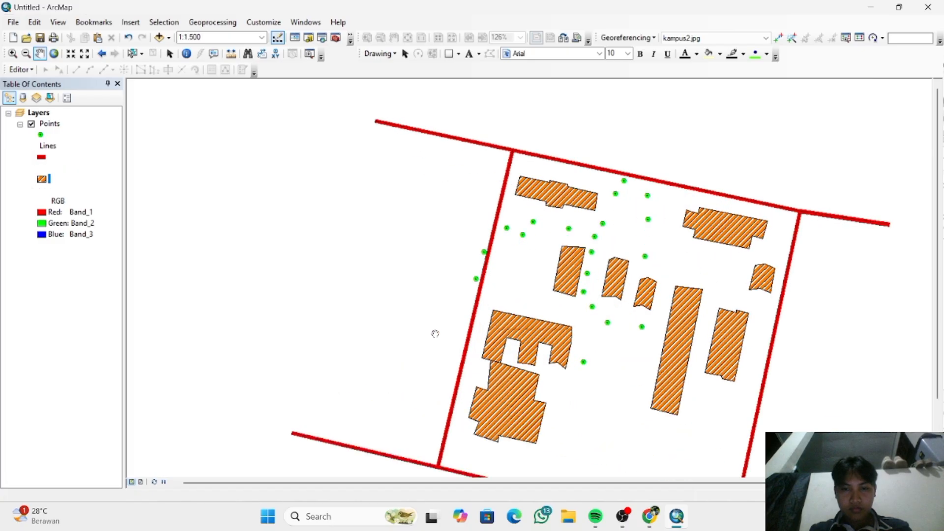
{"action": "scroll", "coordinate": [434, 331], "scroll_direction": "down", "scroll_amount": 3}
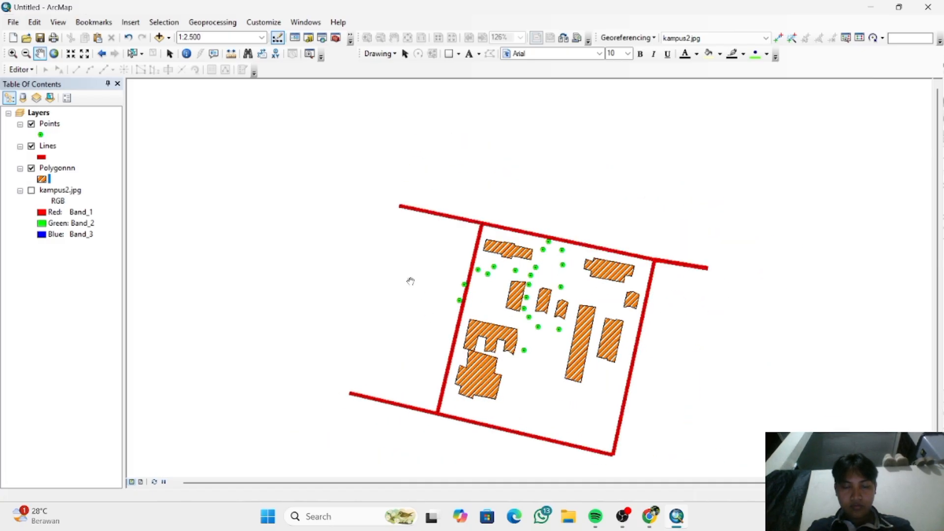
{"action": "left_click_drag", "start_coordinate": [413, 310], "coordinate": [376, 247]}
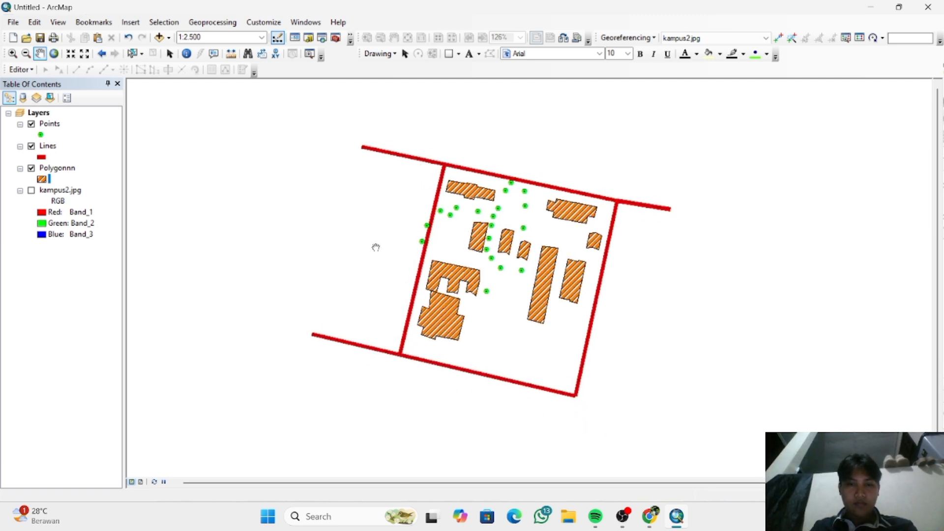
{"action": "scroll", "coordinate": [375, 247], "scroll_direction": "up", "scroll_amount": 3}
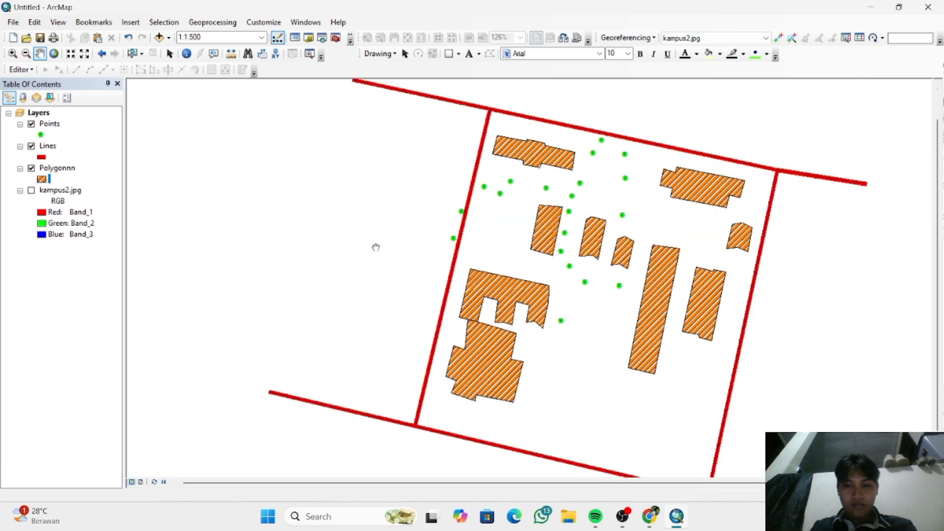
{"action": "scroll", "coordinate": [376, 248], "scroll_direction": "down", "scroll_amount": 1}
{"action": "scroll", "coordinate": [375, 247], "scroll_direction": "down", "scroll_amount": 1}
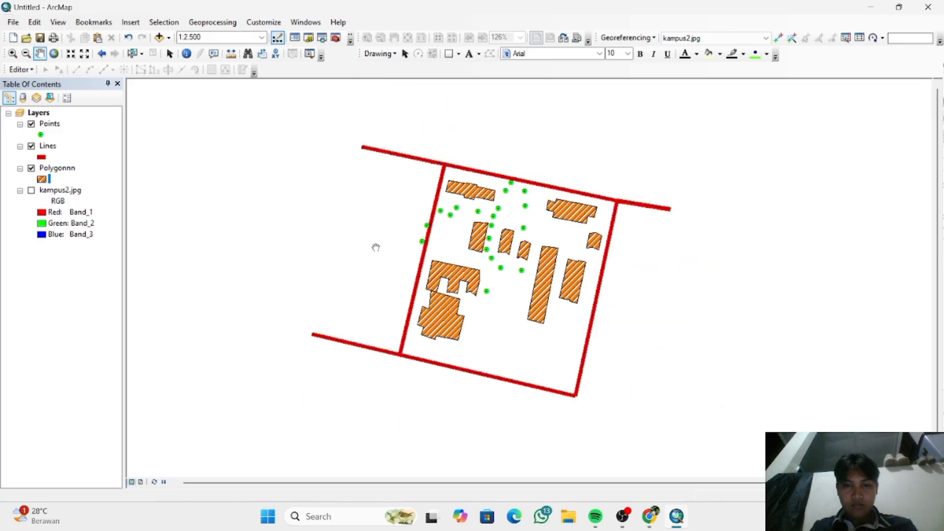
{"action": "scroll", "coordinate": [376, 247], "scroll_direction": "up", "scroll_amount": 1}
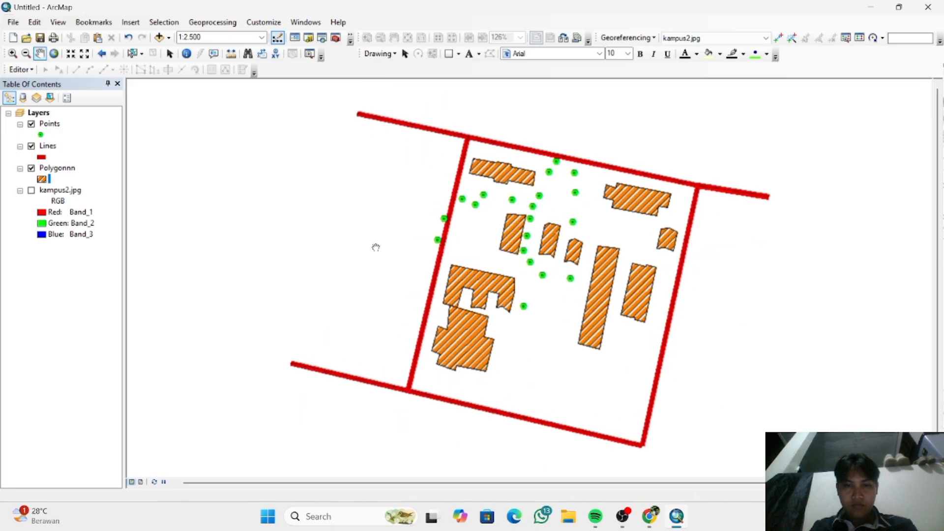
{"action": "scroll", "coordinate": [375, 247], "scroll_direction": "up", "scroll_amount": 1}
{"action": "scroll", "coordinate": [376, 248], "scroll_direction": "down", "scroll_amount": 1}
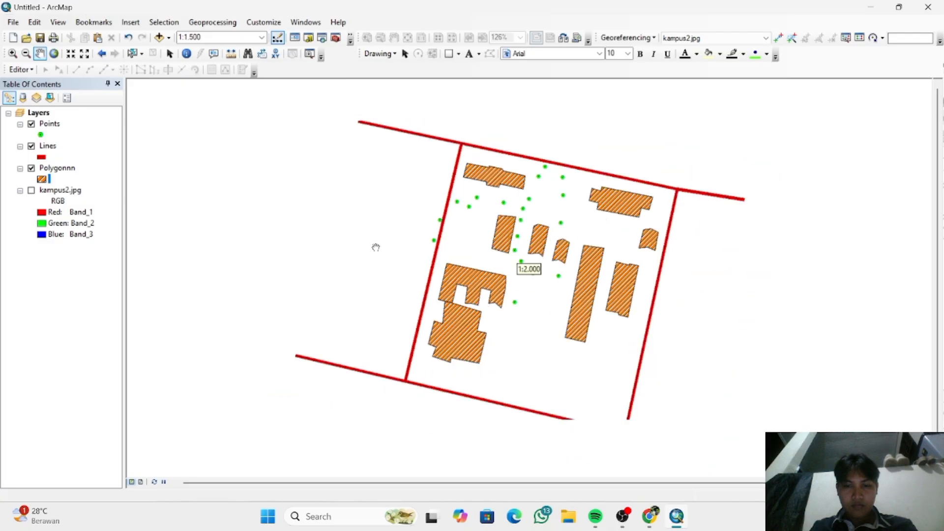
- Frame the campus vector features at 1:2.500 and export the map to the desktop as a JPEG named inset vido
{"action": "scroll", "coordinate": [376, 248], "scroll_direction": "down", "scroll_amount": 1}
{"action": "scroll", "coordinate": [376, 247], "scroll_direction": "up", "scroll_amount": 2}
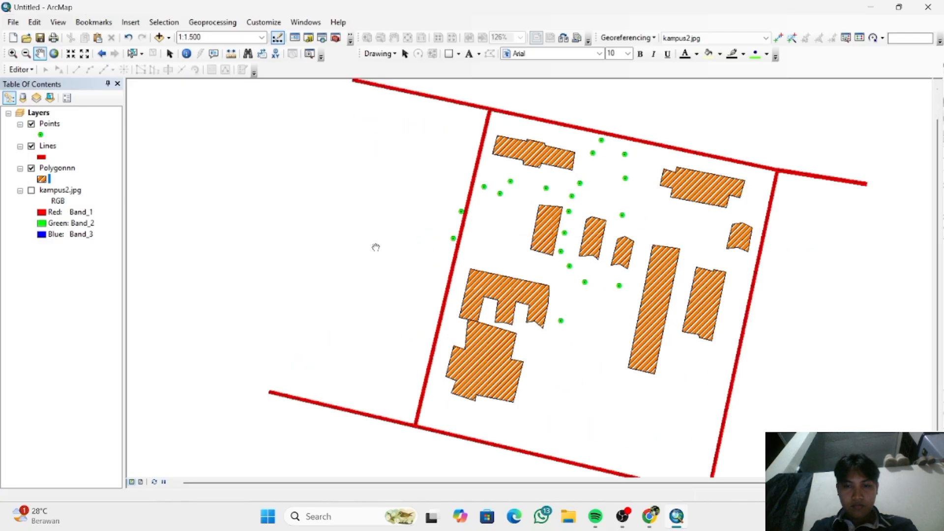
{"action": "scroll", "coordinate": [376, 248], "scroll_direction": "down", "scroll_amount": 2}
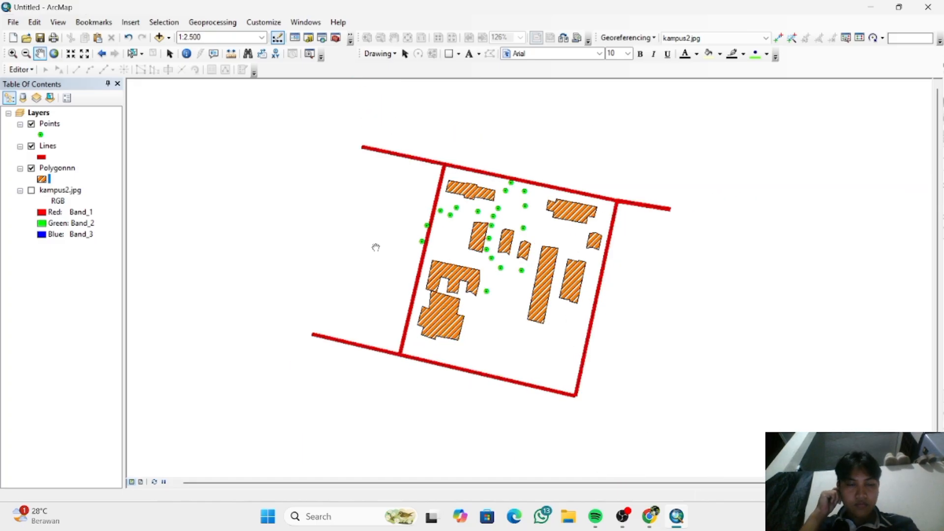
{"action": "left_click", "coordinate": [12, 22]}
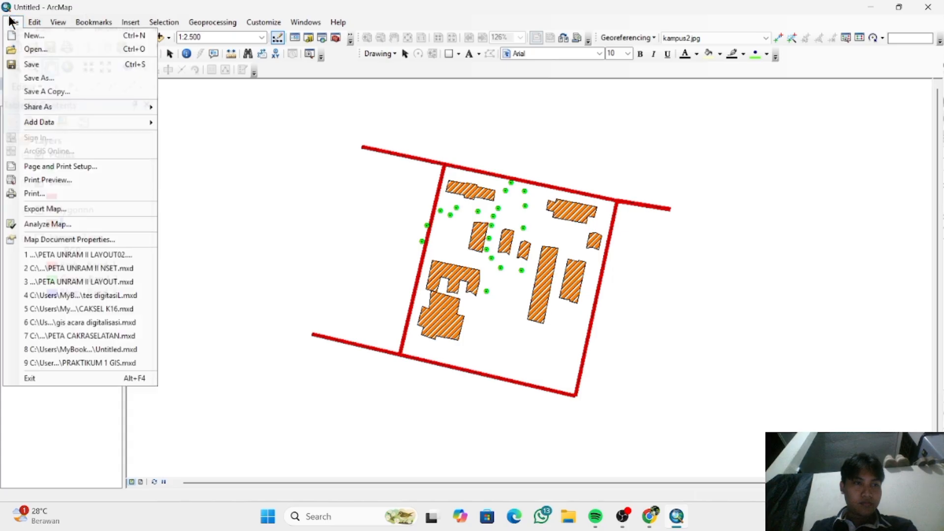
{"action": "left_click", "coordinate": [96, 208]}
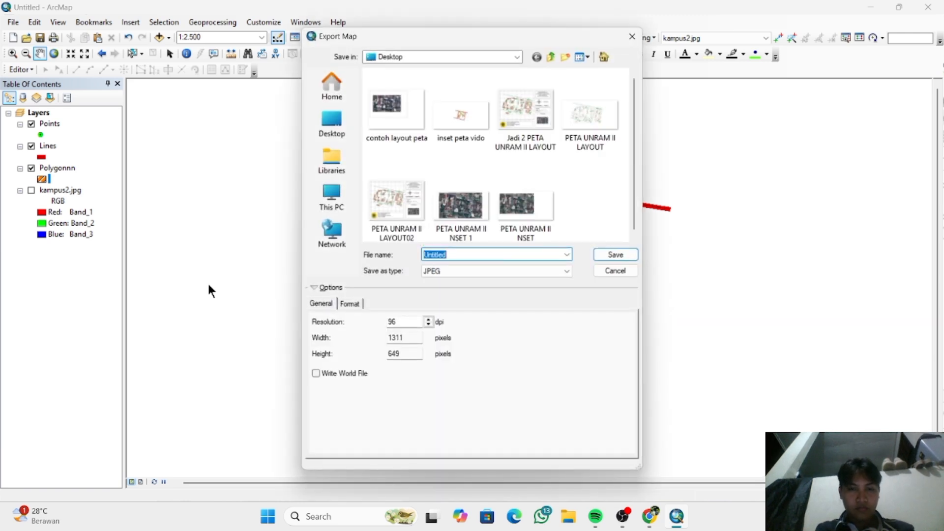
{"action": "type", "text": "inset vido"}
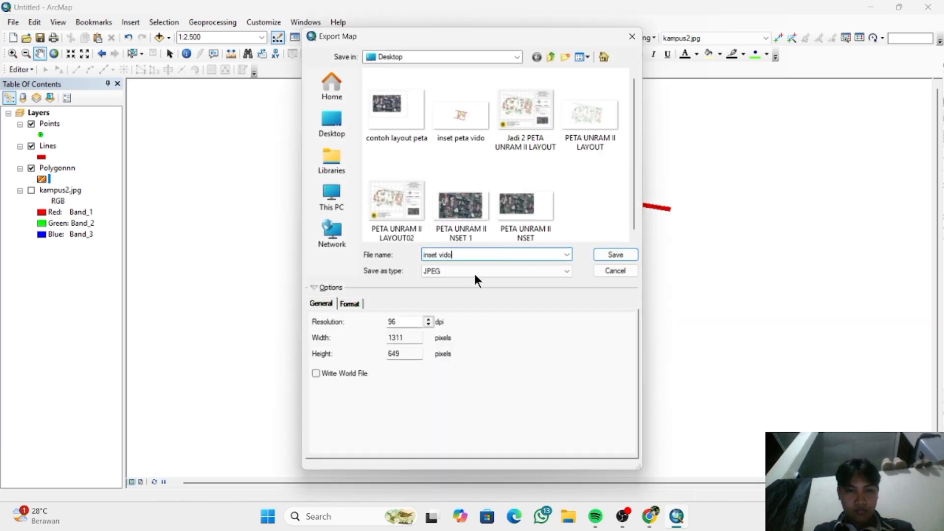
{"action": "left_click", "coordinate": [476, 271]}
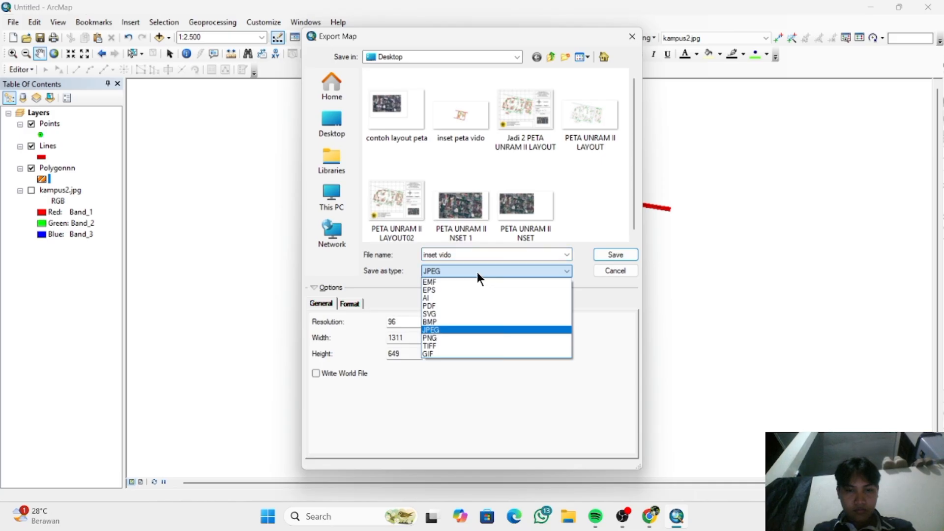
{"action": "left_click", "coordinate": [476, 270]}
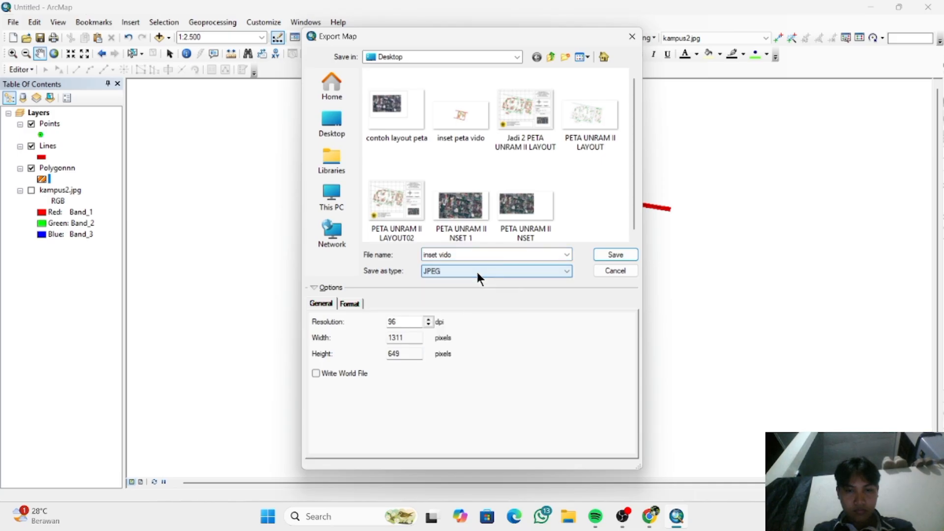
{"action": "left_click", "coordinate": [614, 256]}
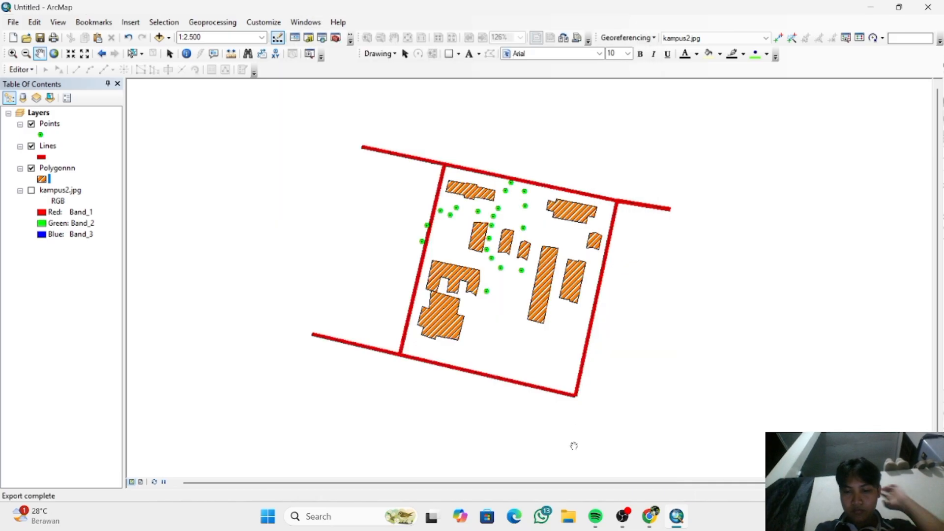
- Return to layout view and turn the kampus2.jpg image layer back on
{"action": "left_click", "coordinate": [141, 483]}
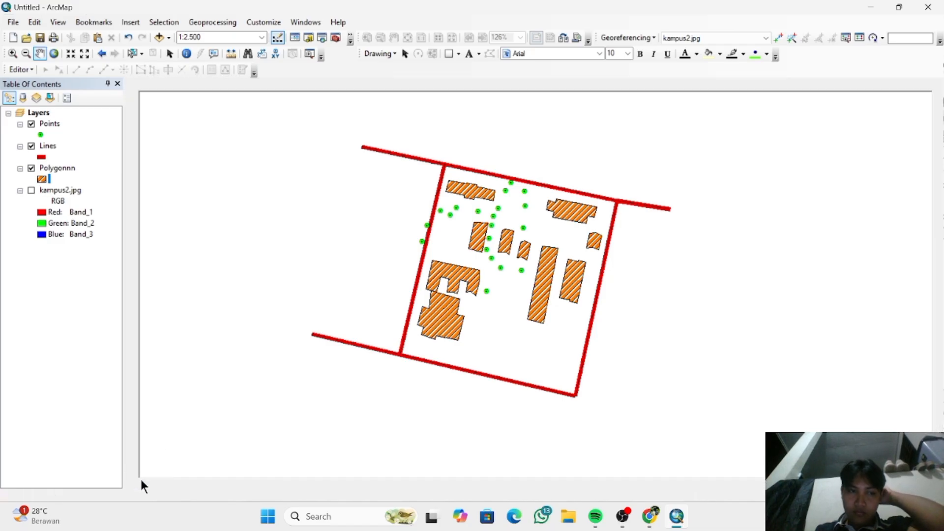
{"action": "left_click", "coordinate": [30, 192]}
{"action": "left_click", "coordinate": [31, 191]}
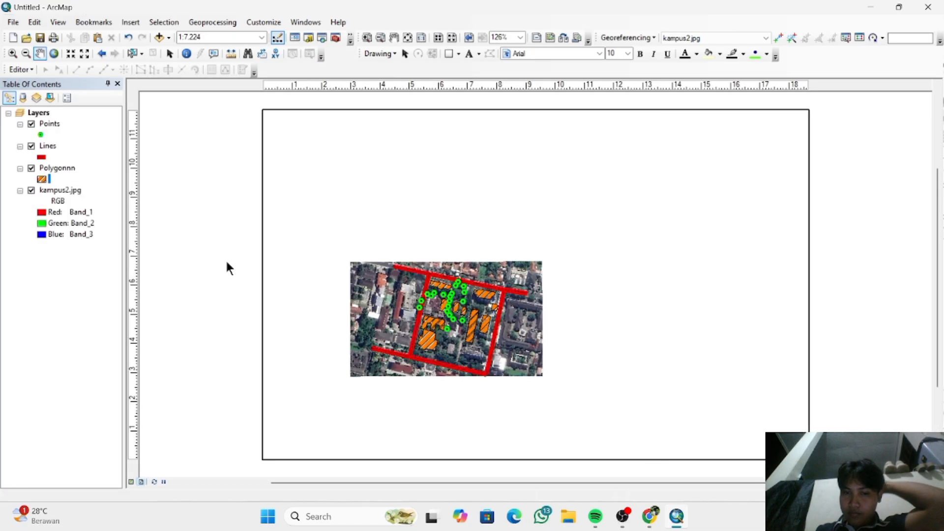
{"action": "left_click", "coordinate": [507, 333]}
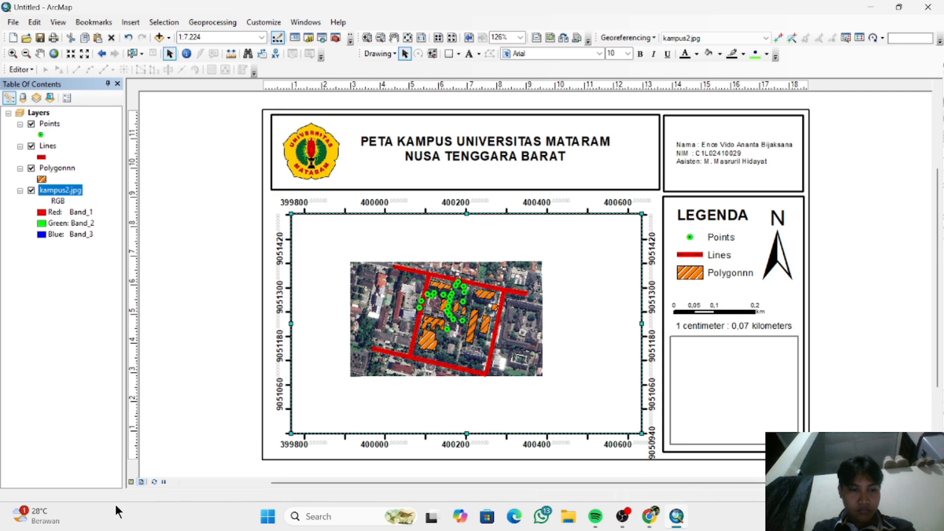
- Enlarge the campus map to 1:1.500 in data view for the layout, and undo the shift of the layout's map frame
{"action": "left_click", "coordinate": [131, 482]}
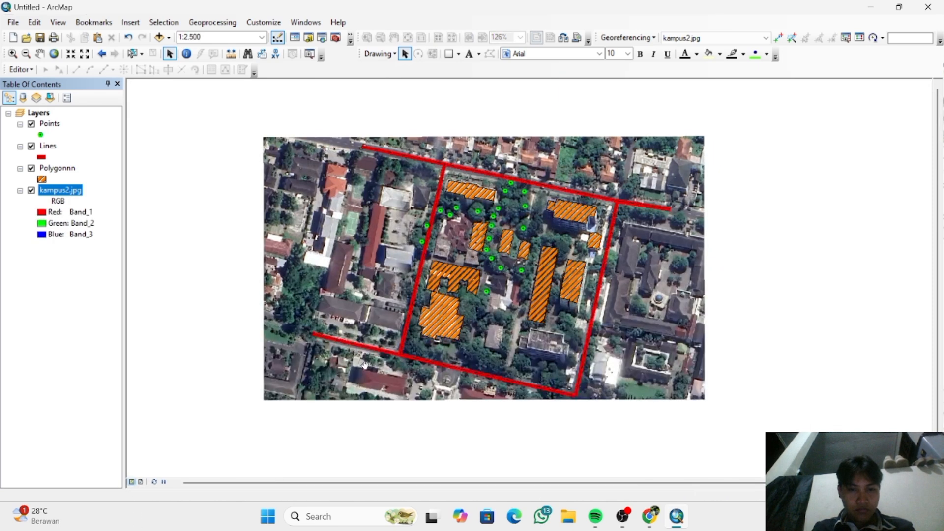
{"action": "scroll", "coordinate": [365, 364], "scroll_direction": "up", "scroll_amount": 2}
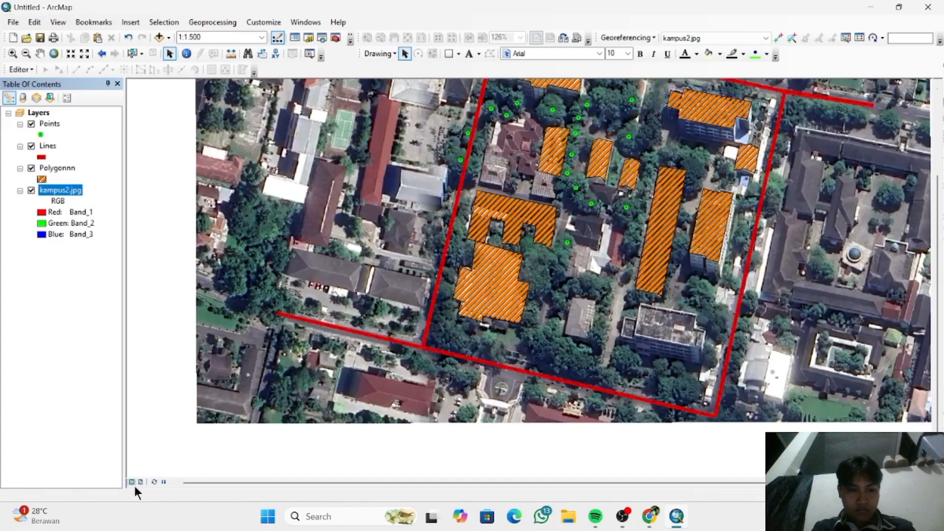
{"action": "left_click", "coordinate": [141, 482]}
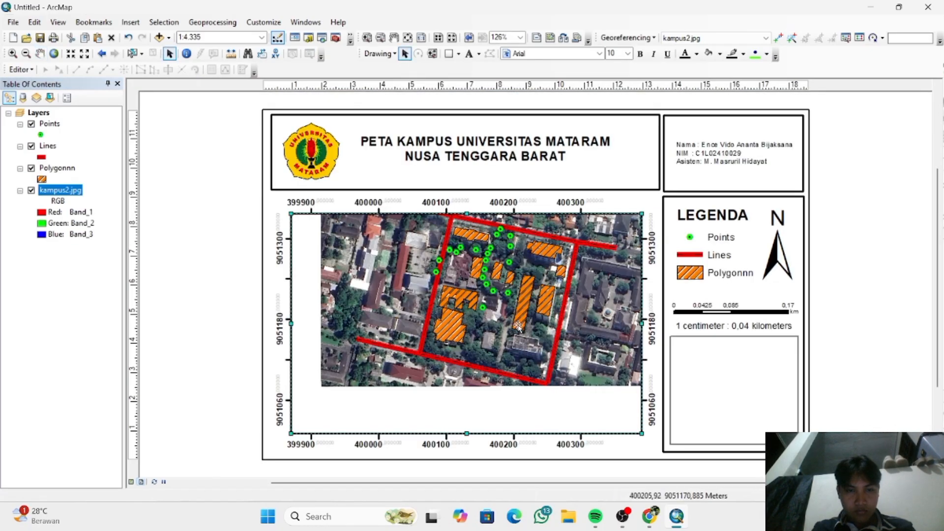
{"action": "left_click_drag", "start_coordinate": [519, 328], "coordinate": [512, 334]}
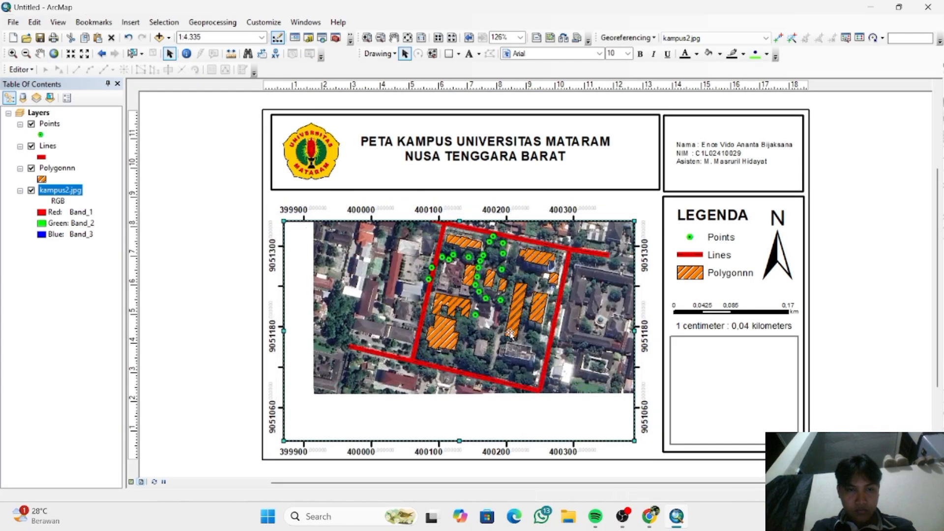
{"action": "key", "text": "ctrl+z"}
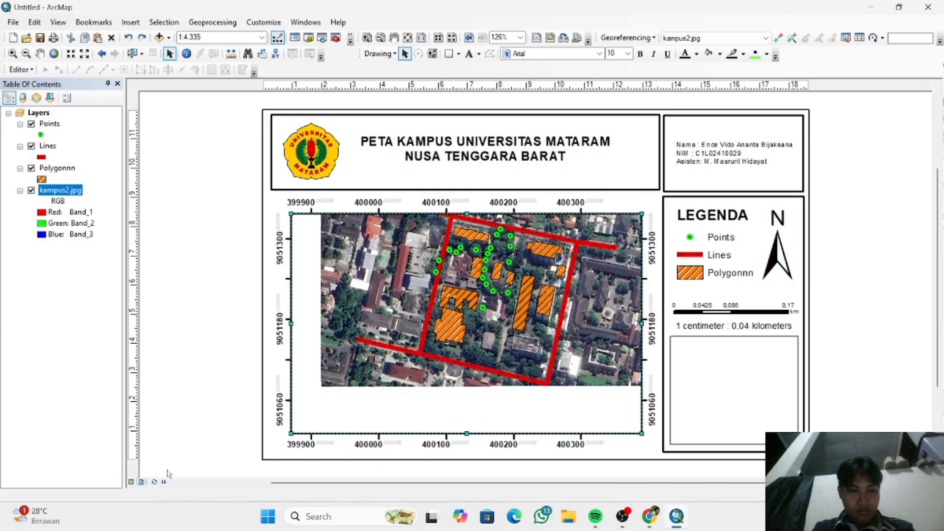
- Recentre the campus map in data view at 1:2.500 and check its fit in the layout's main map frame
{"action": "left_click", "coordinate": [132, 482]}
{"action": "left_click", "coordinate": [131, 482]}
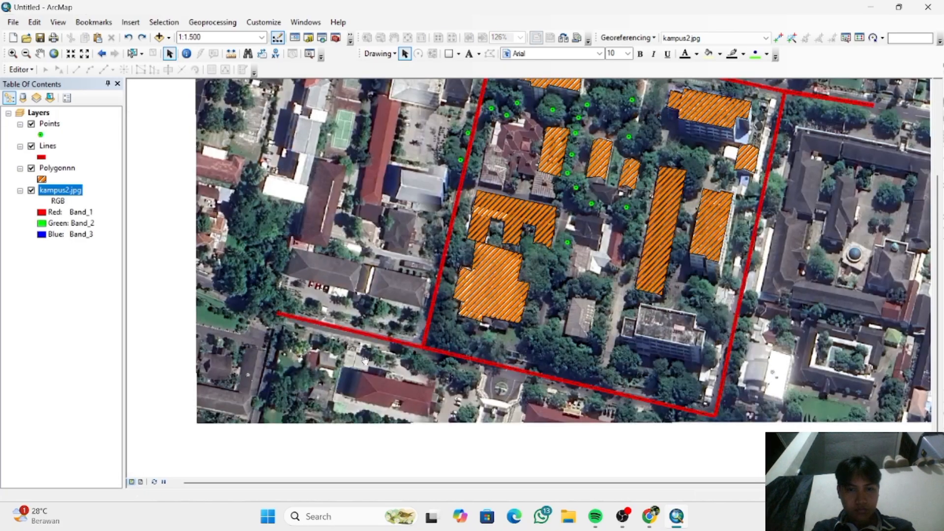
{"action": "left_click_drag", "start_coordinate": [562, 273], "coordinate": [531, 305]}
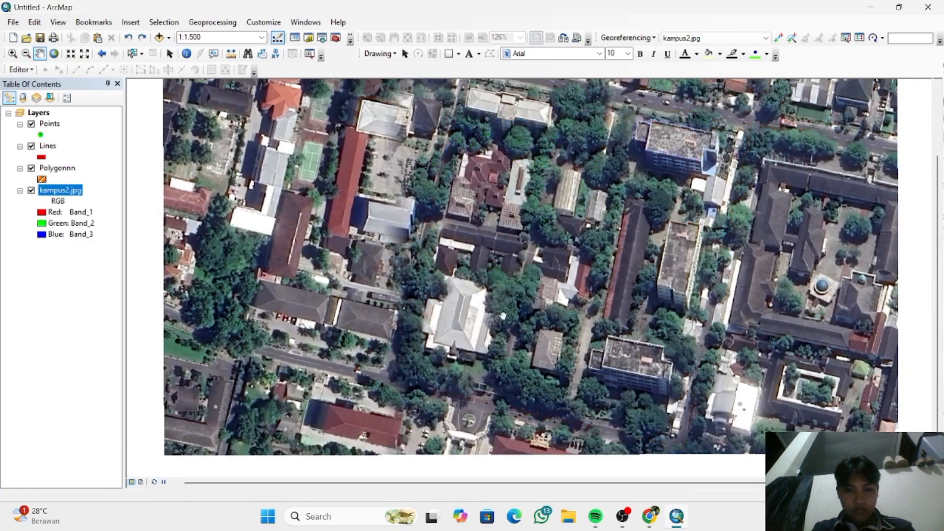
{"action": "left_click_drag", "start_coordinate": [339, 337], "coordinate": [327, 355]}
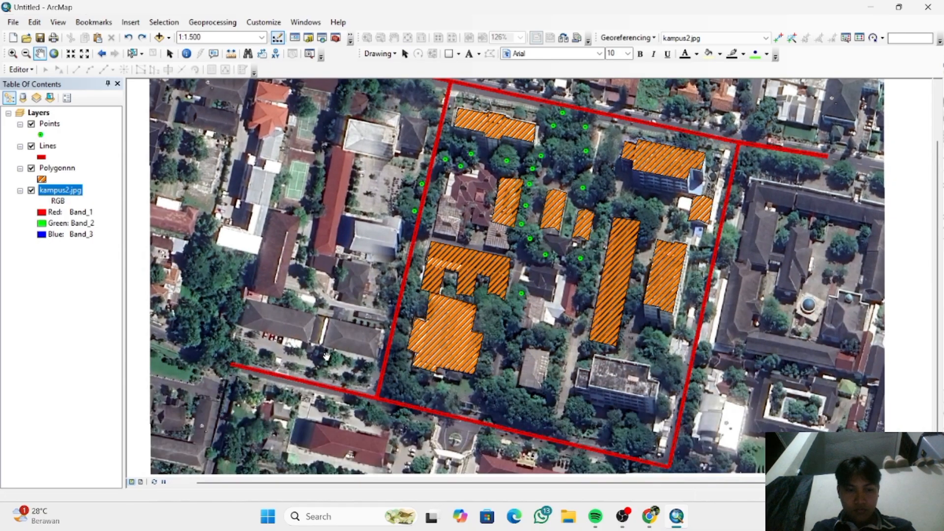
{"action": "scroll", "coordinate": [326, 355], "scroll_direction": "down", "scroll_amount": 2}
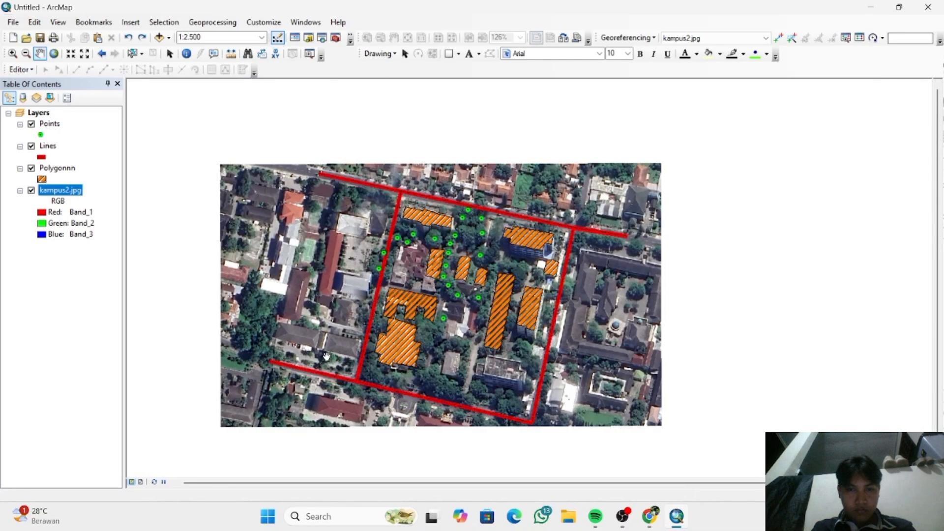
{"action": "left_click", "coordinate": [327, 356]}
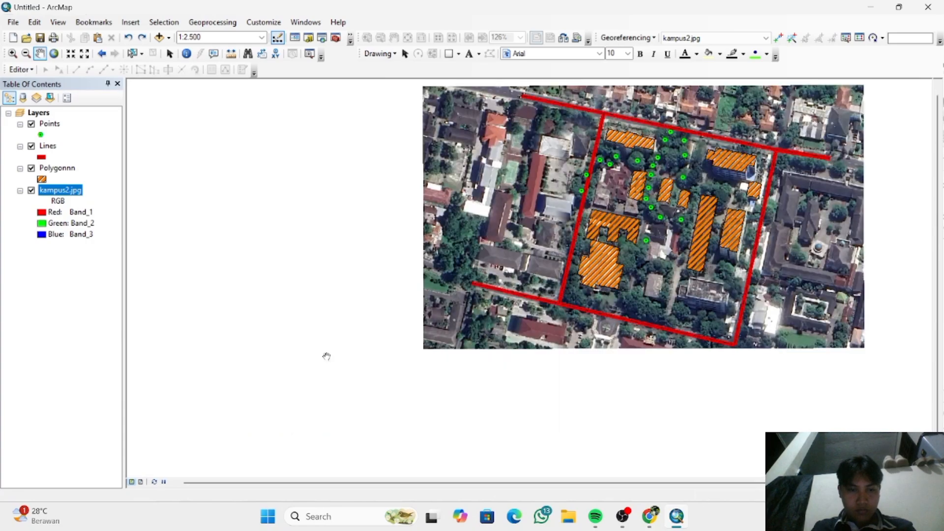
{"action": "left_click_drag", "start_coordinate": [562, 227], "coordinate": [425, 289]}
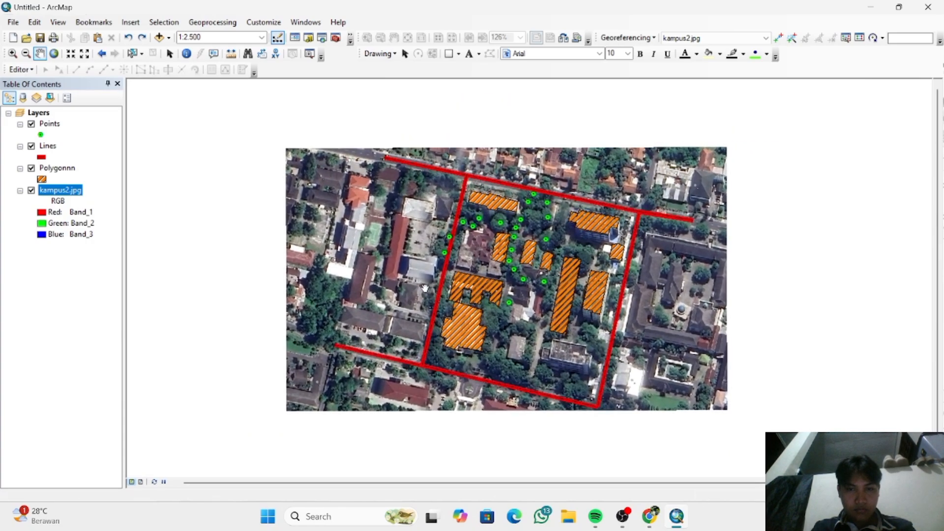
{"action": "scroll", "coordinate": [425, 288], "scroll_direction": "up", "scroll_amount": 2}
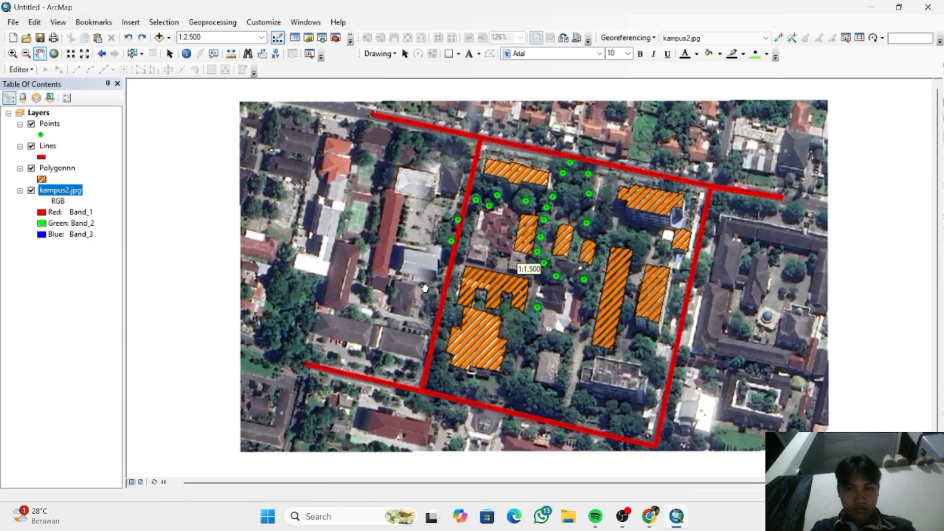
{"action": "scroll", "coordinate": [425, 288], "scroll_direction": "down", "scroll_amount": 1}
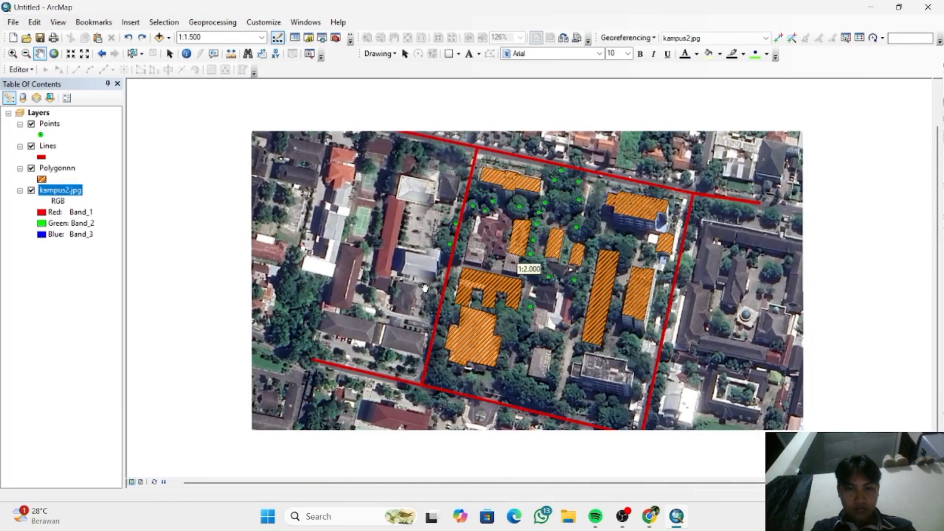
{"action": "scroll", "coordinate": [425, 288], "scroll_direction": "down", "scroll_amount": 1}
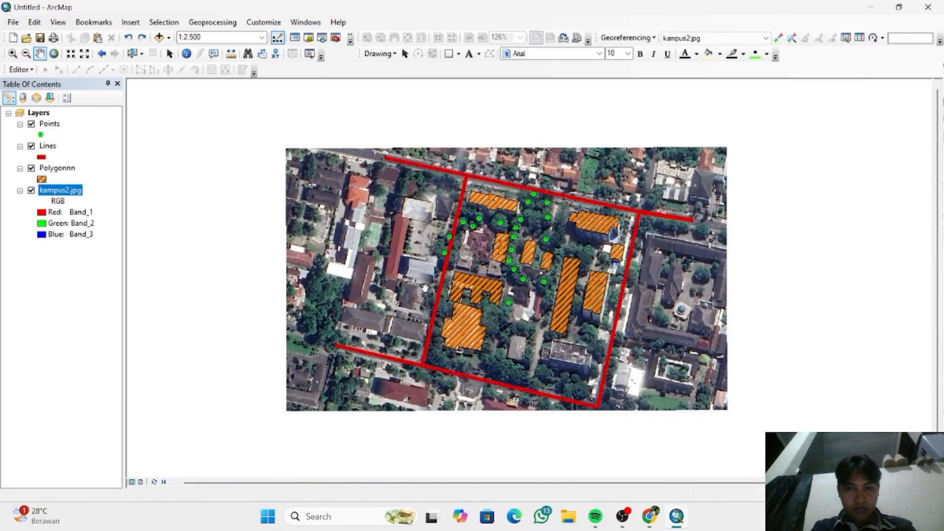
{"action": "left_click", "coordinate": [140, 482]}
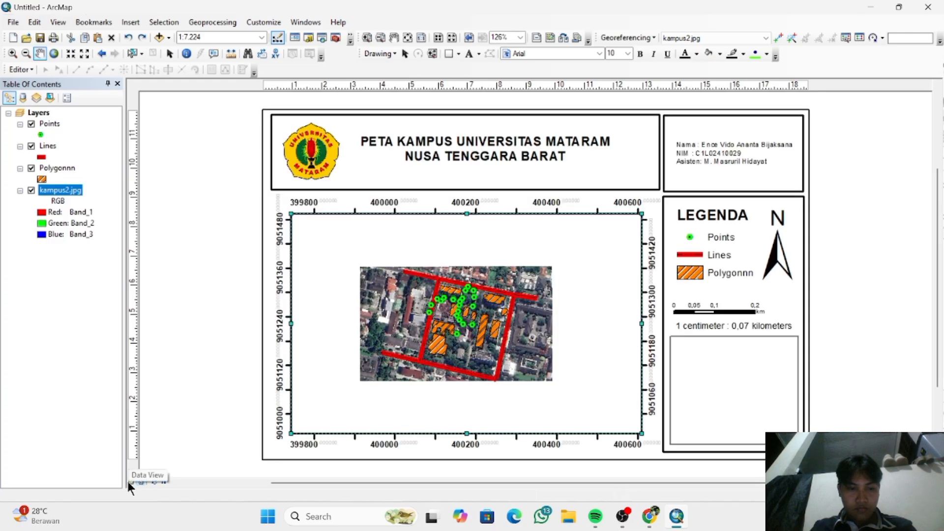
- Reframe the campus map and its kampus2.jpg image in data view at 1:2.000, centred in the view
{"action": "left_click", "coordinate": [131, 482]}
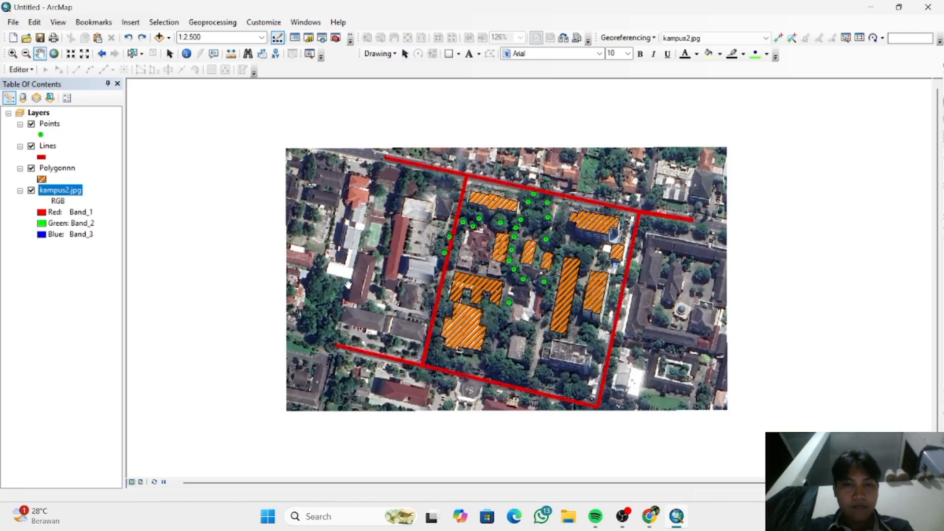
{"action": "scroll", "coordinate": [348, 284], "scroll_direction": "down", "scroll_amount": 2}
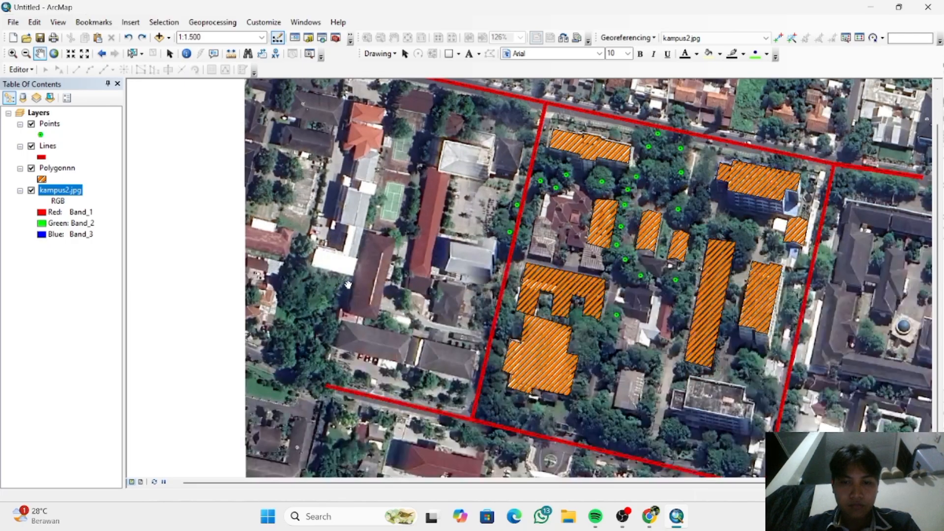
{"action": "scroll", "coordinate": [348, 284], "scroll_direction": "up", "scroll_amount": 2}
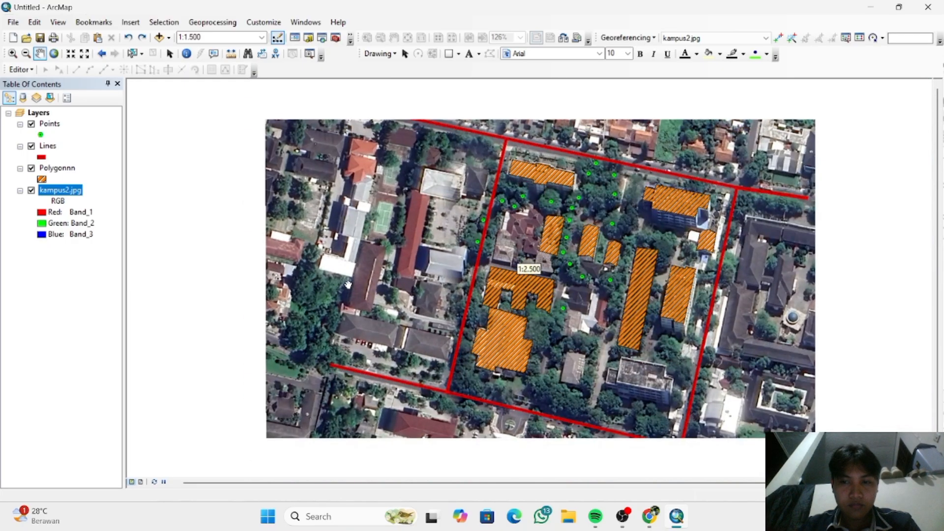
{"action": "scroll", "coordinate": [348, 283], "scroll_direction": "down", "scroll_amount": 2}
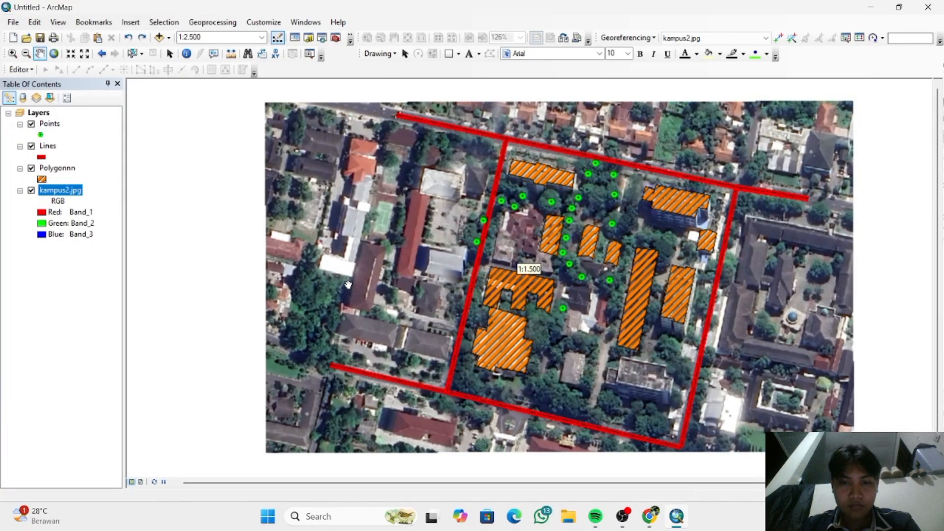
{"action": "scroll", "coordinate": [348, 284], "scroll_direction": "down", "scroll_amount": 1}
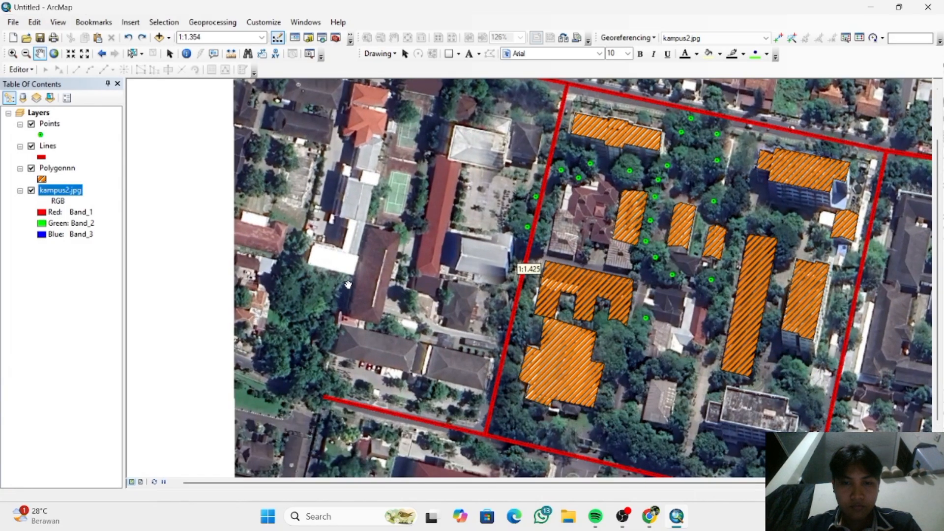
{"action": "scroll", "coordinate": [348, 284], "scroll_direction": "up", "scroll_amount": 1}
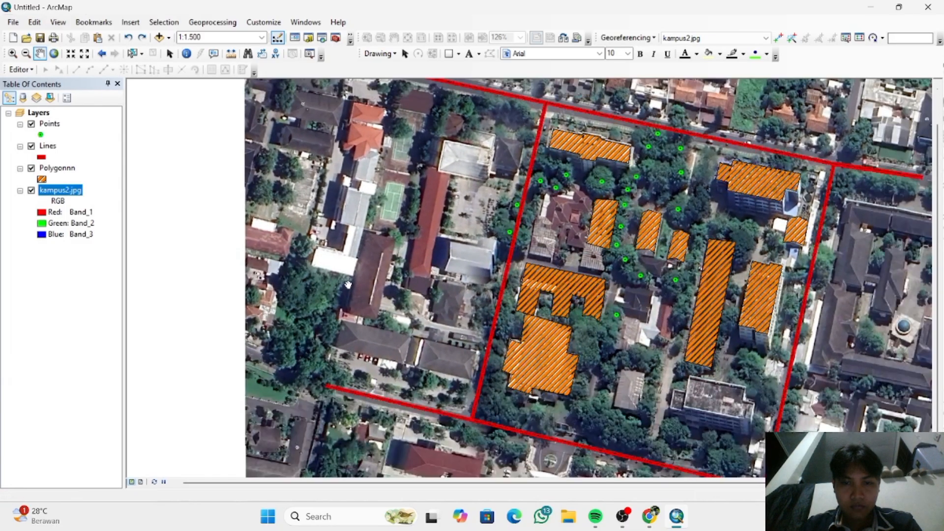
{"action": "scroll", "coordinate": [348, 284], "scroll_direction": "up", "scroll_amount": 1}
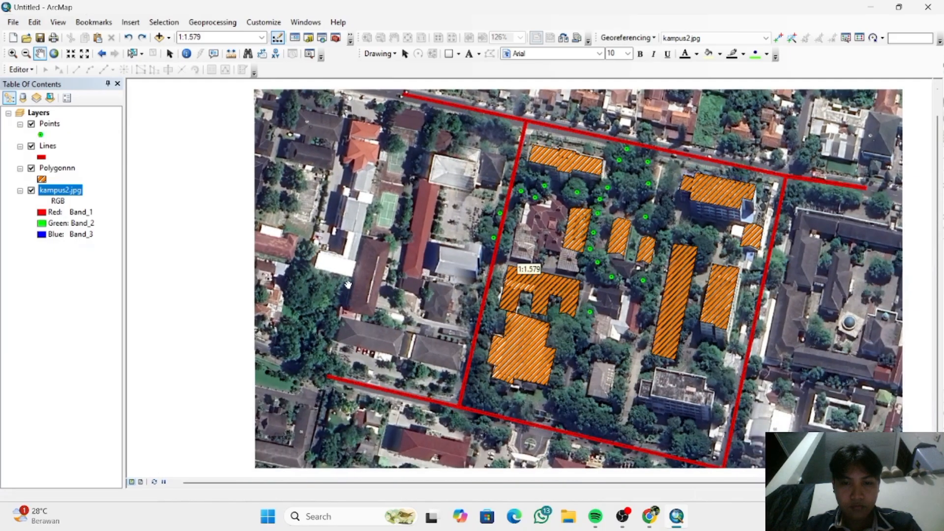
{"action": "scroll", "coordinate": [348, 283], "scroll_direction": "up", "scroll_amount": 1}
{"action": "scroll", "coordinate": [348, 283], "scroll_direction": "up", "scroll_amount": 4}
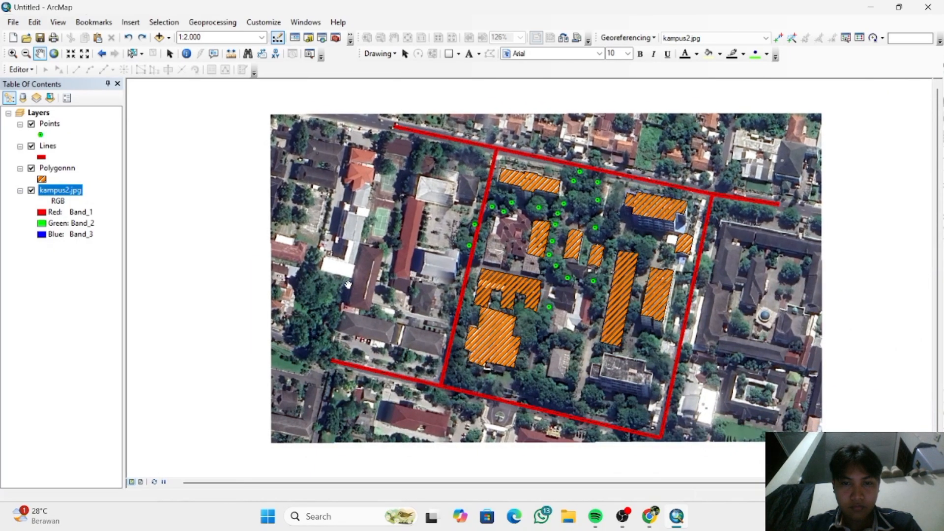
{"action": "left_click_drag", "start_coordinate": [347, 284], "coordinate": [309, 282]}
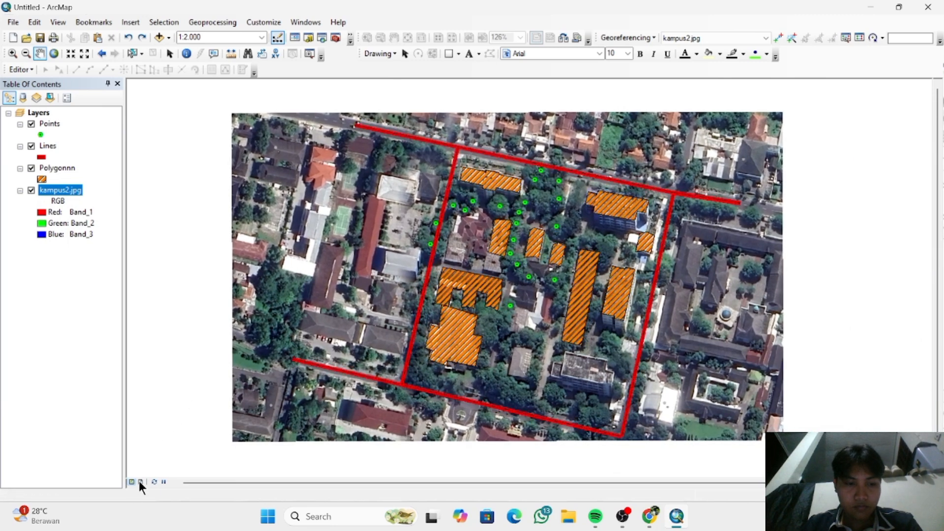
- Try other data view scales for the campus map and check its fit in the layout at 1:2.000
{"action": "left_click", "coordinate": [139, 482]}
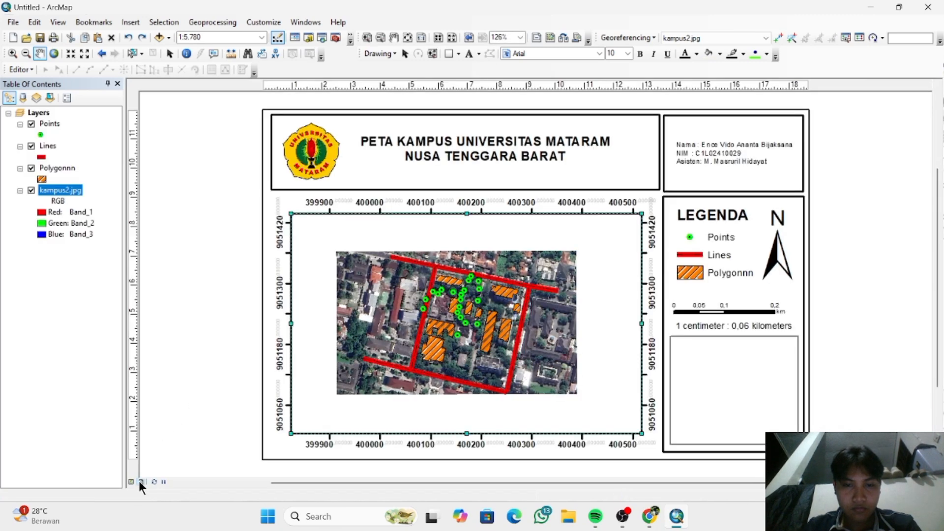
{"action": "left_click", "coordinate": [131, 482]}
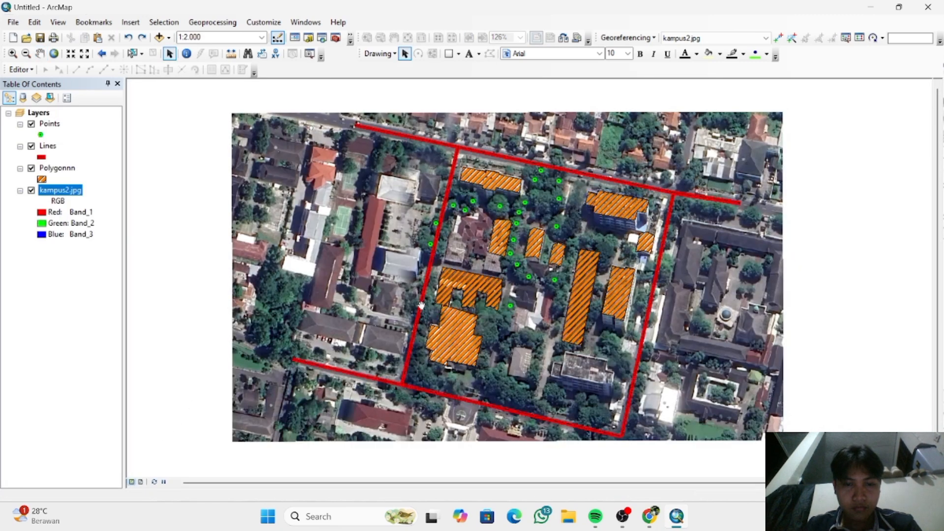
{"action": "scroll", "coordinate": [421, 305], "scroll_direction": "down", "scroll_amount": 3}
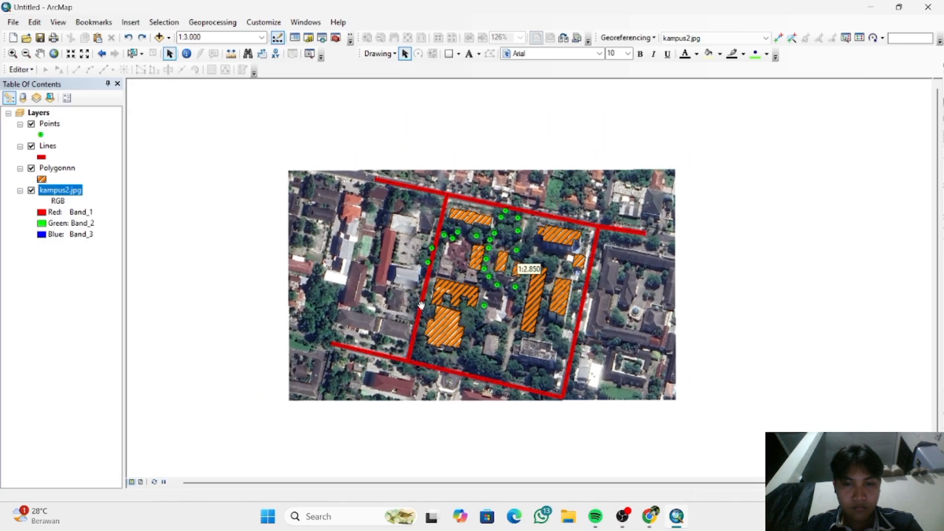
{"action": "scroll", "coordinate": [422, 305], "scroll_direction": "up", "scroll_amount": 3}
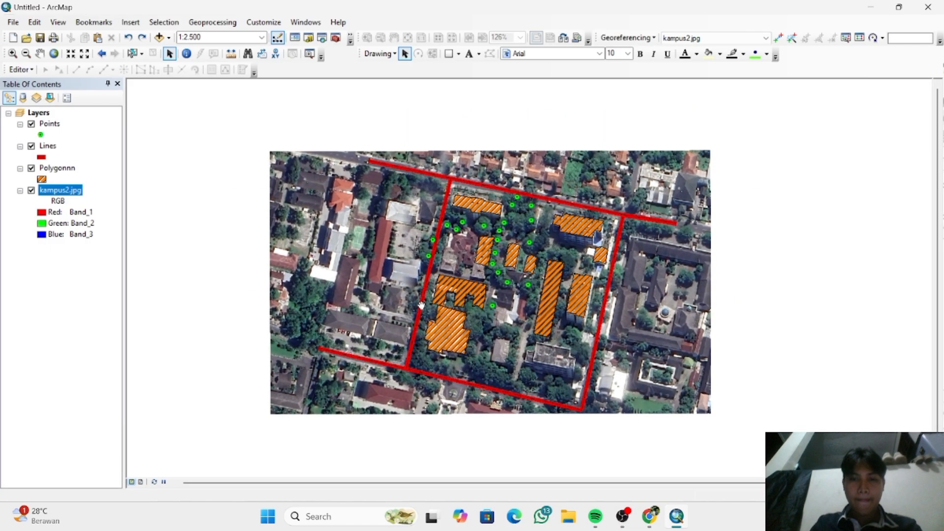
{"action": "scroll", "coordinate": [422, 305], "scroll_direction": "up", "scroll_amount": 1}
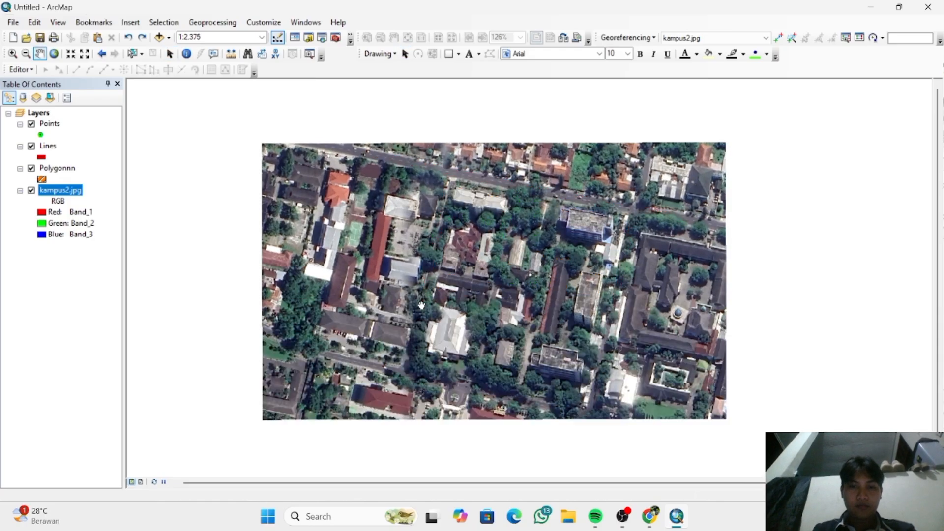
{"action": "scroll", "coordinate": [422, 305], "scroll_direction": "up", "scroll_amount": 2}
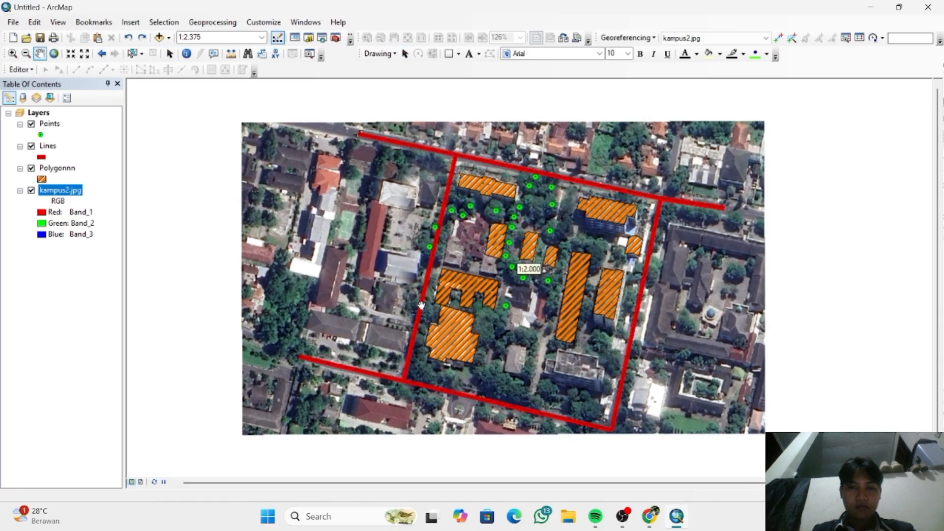
{"action": "scroll", "coordinate": [422, 305], "scroll_direction": "up", "scroll_amount": 2}
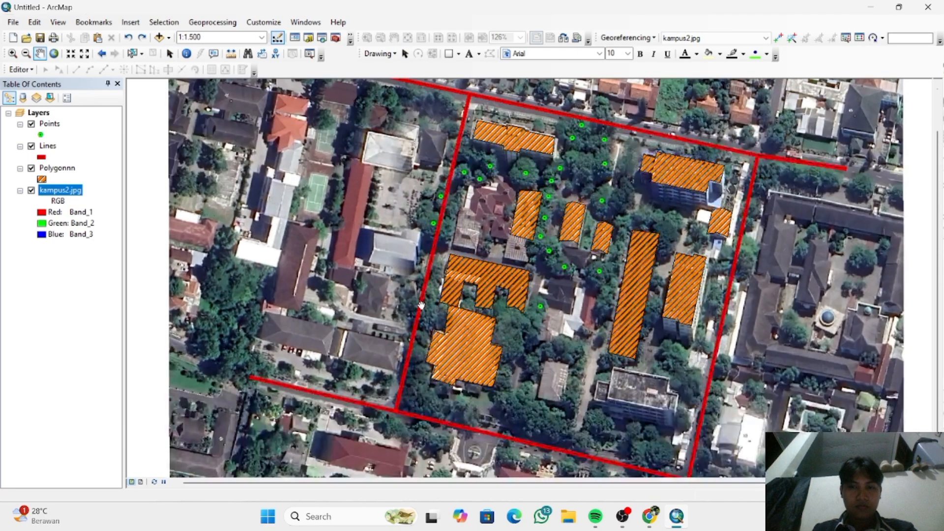
{"action": "scroll", "coordinate": [421, 306], "scroll_direction": "down", "scroll_amount": 2}
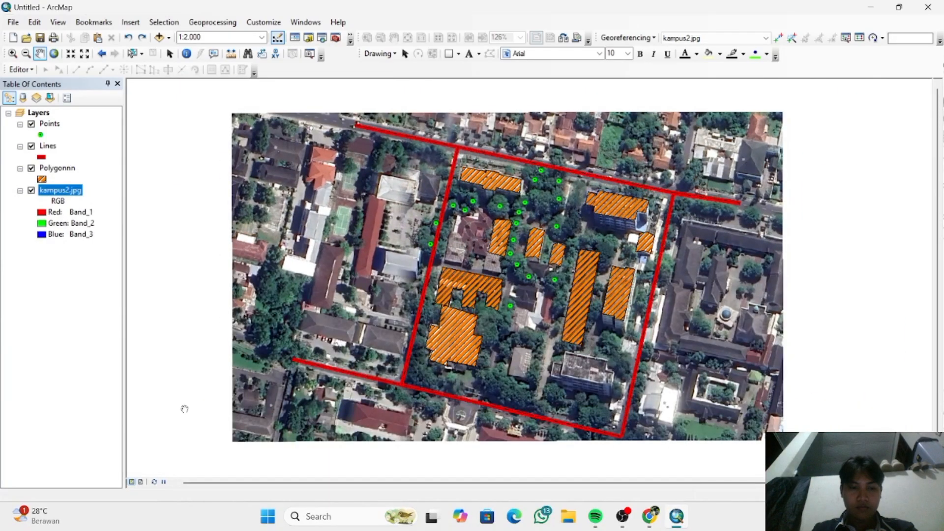
{"action": "left_click", "coordinate": [140, 482]}
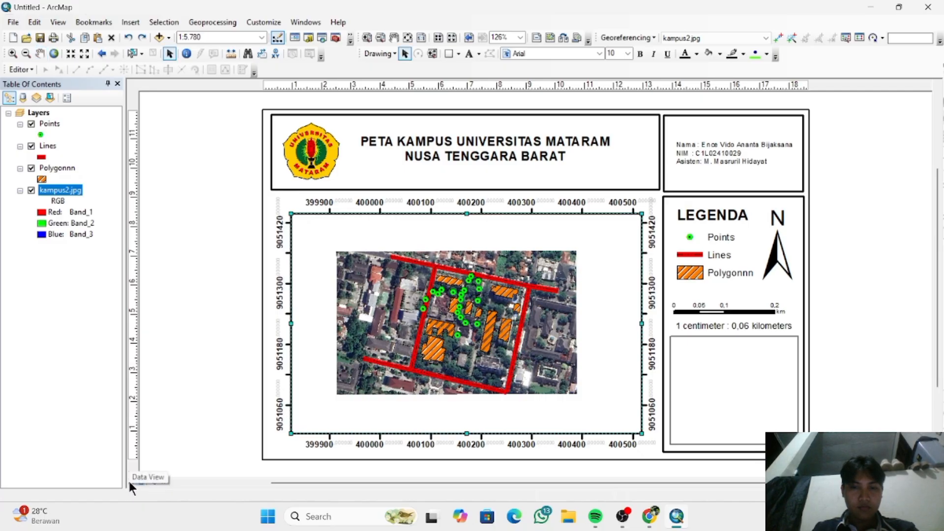
- Enlarge the campus map to 1:1.250 in data view and check its fit in the layout's main map frame
{"action": "left_click", "coordinate": [128, 479]}
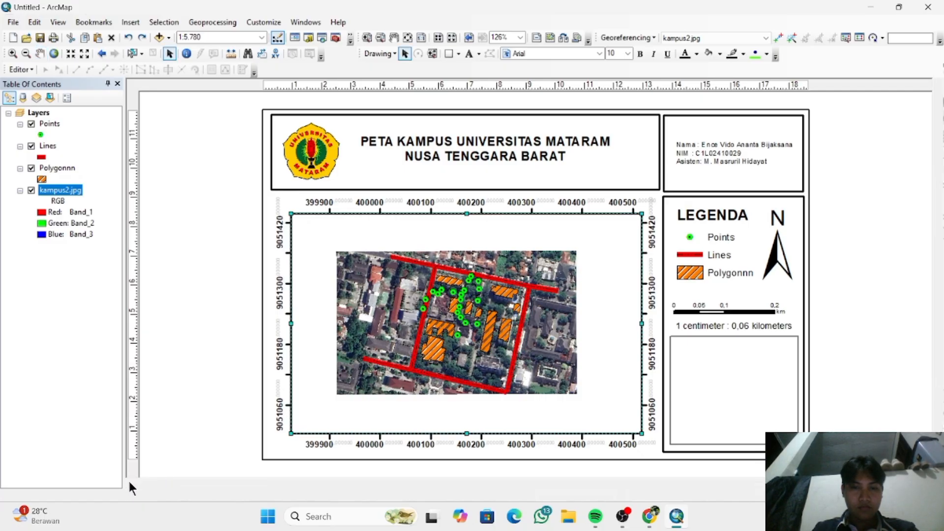
{"action": "scroll", "coordinate": [410, 325], "scroll_direction": "down", "scroll_amount": 1}
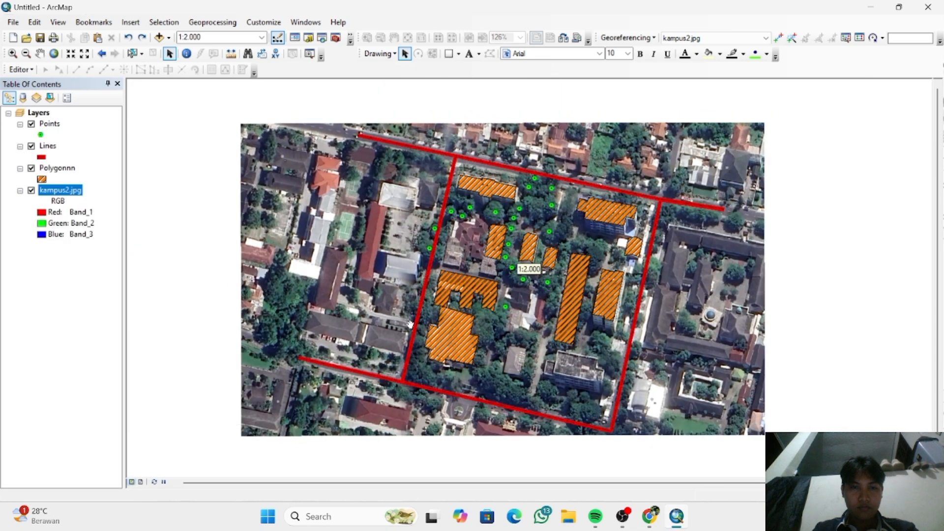
{"action": "scroll", "coordinate": [410, 325], "scroll_direction": "up", "scroll_amount": 5}
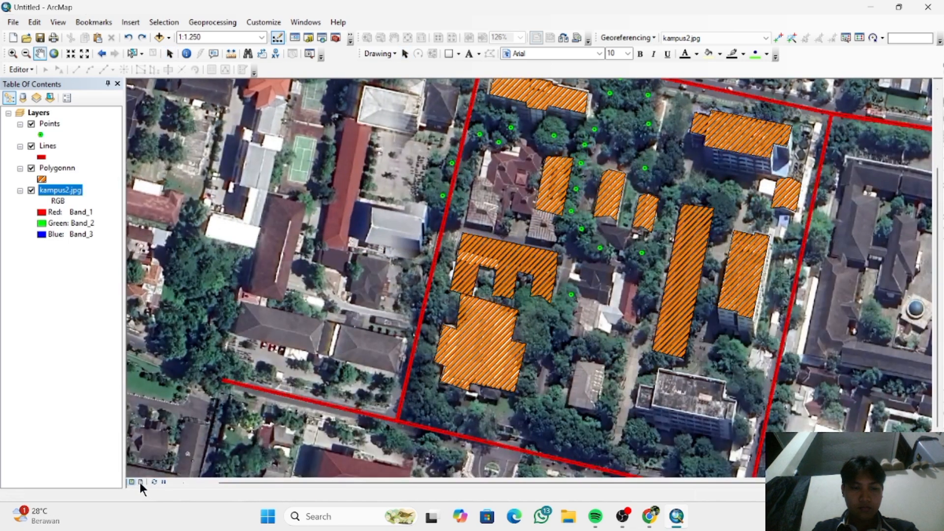
{"action": "left_click", "coordinate": [140, 482]}
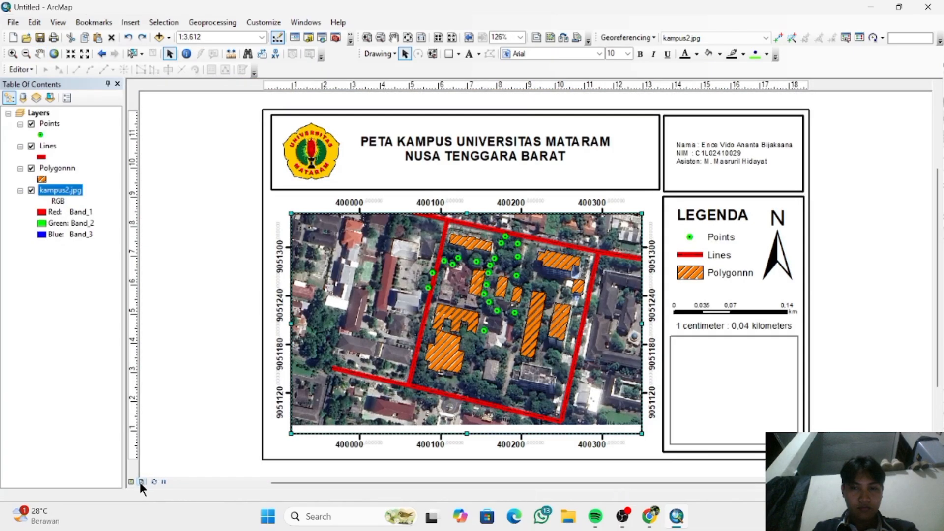
{"action": "left_click", "coordinate": [129, 482]}
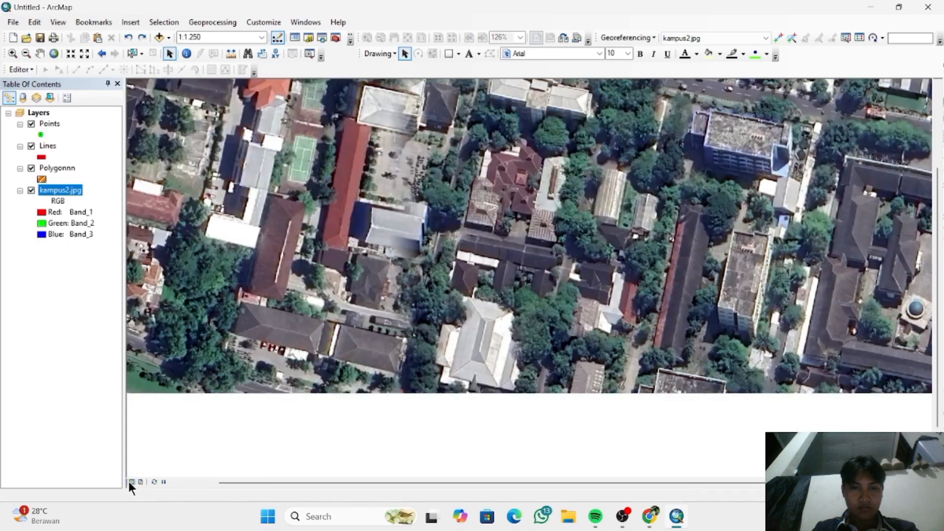
{"action": "scroll", "coordinate": [456, 298], "scroll_direction": "up", "scroll_amount": 1}
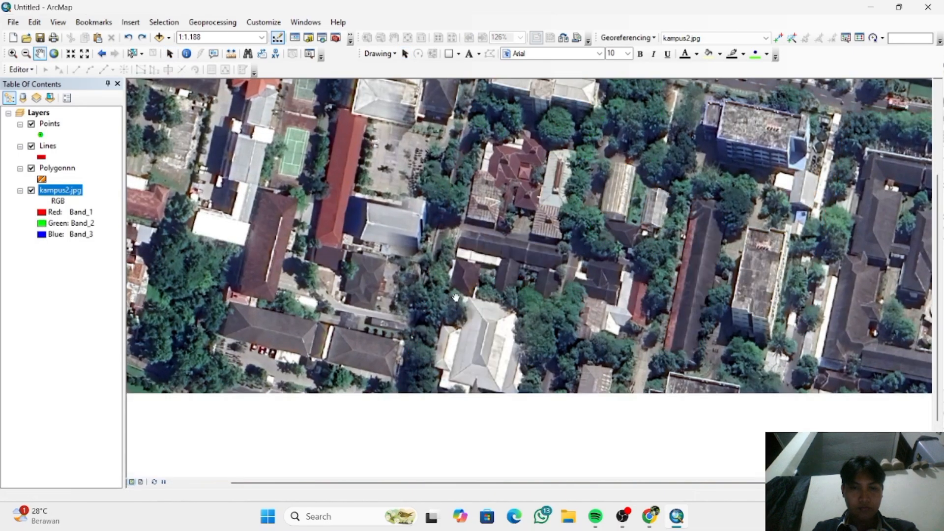
{"action": "scroll", "coordinate": [456, 297], "scroll_direction": "down", "scroll_amount": 1}
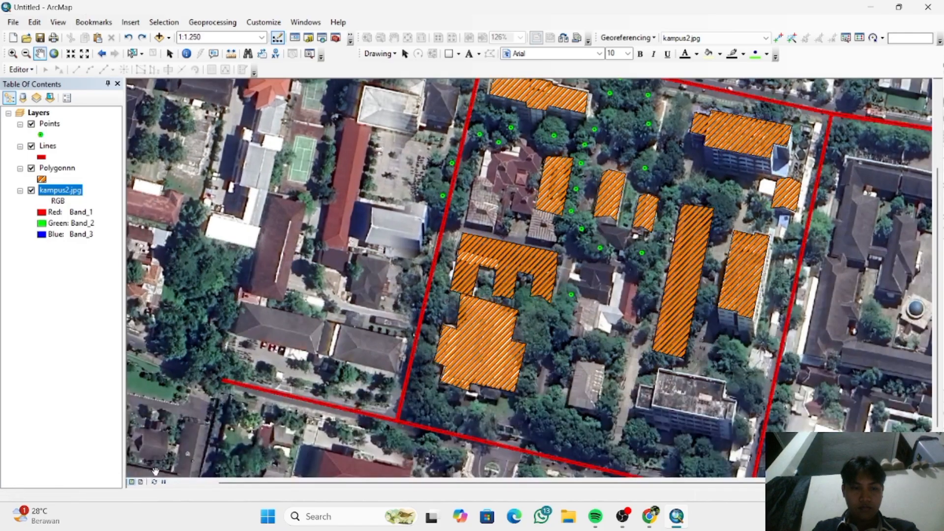
{"action": "left_click", "coordinate": [144, 484]}
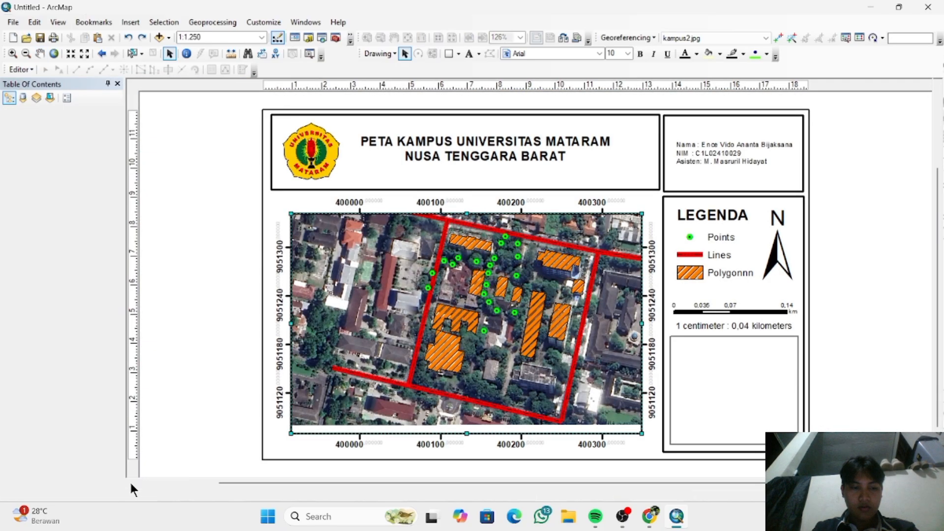
- Set the campus map to 1:1.500 in data view and return to the layout with the whole image inside the main frame
{"action": "left_click", "coordinate": [131, 482]}
{"action": "scroll", "coordinate": [376, 359], "scroll_direction": "up", "scroll_amount": 1}
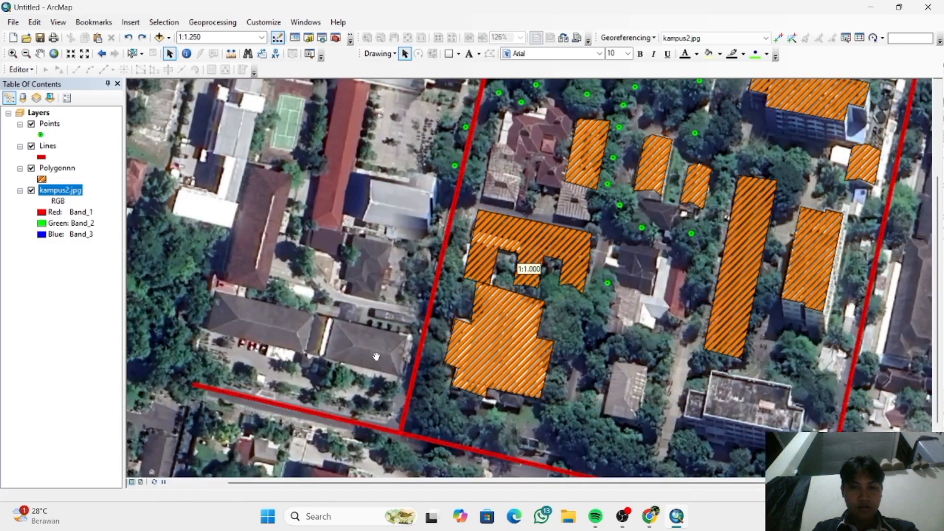
{"action": "scroll", "coordinate": [377, 357], "scroll_direction": "down", "scroll_amount": 1}
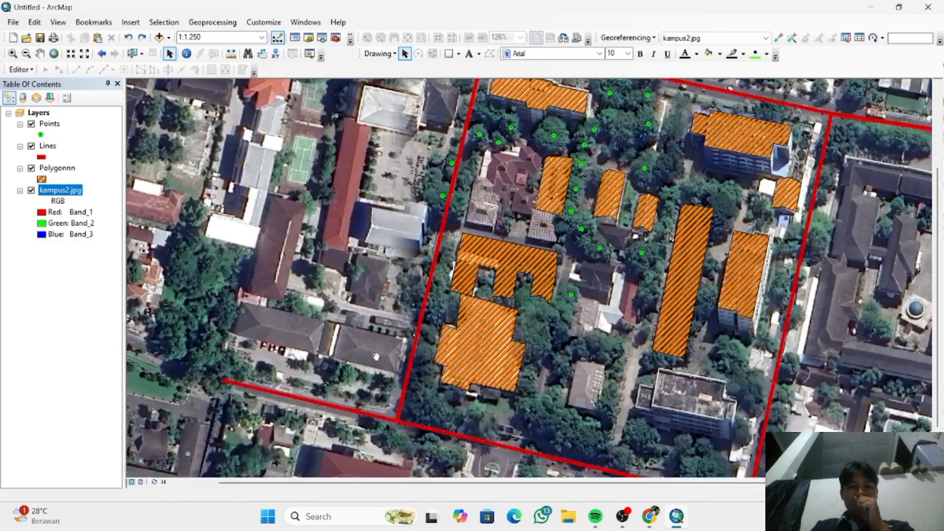
{"action": "scroll", "coordinate": [376, 357], "scroll_direction": "down", "scroll_amount": 3}
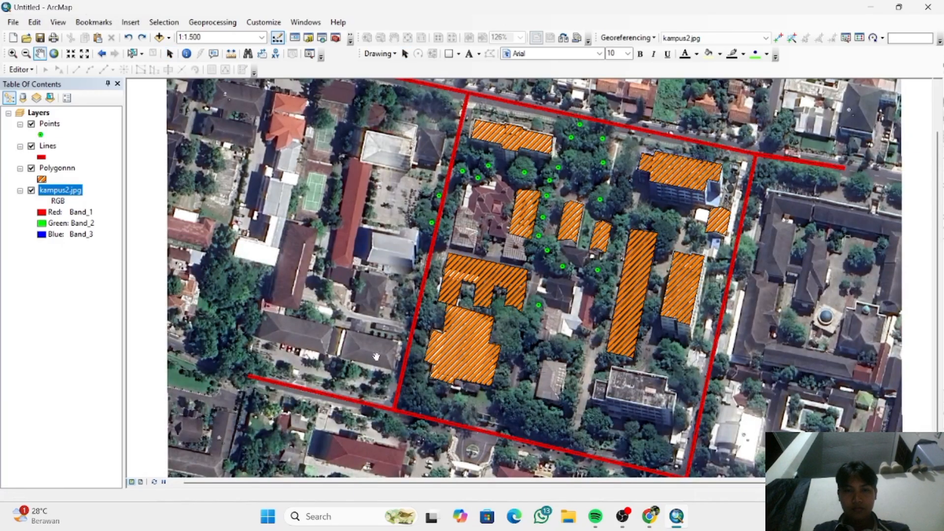
{"action": "left_click", "coordinate": [138, 482]}
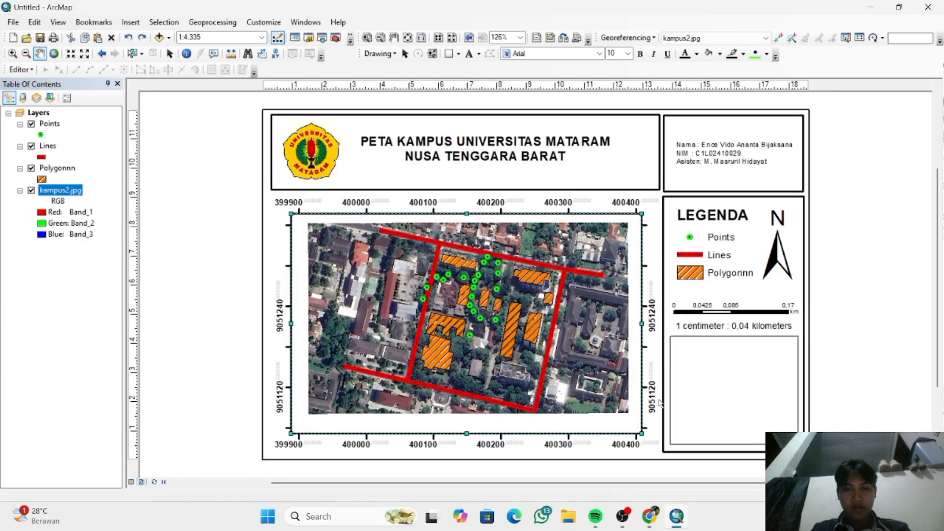
- Insert the picture "inset vido" from the Desktop into the layout
{"action": "left_click", "coordinate": [745, 373]}
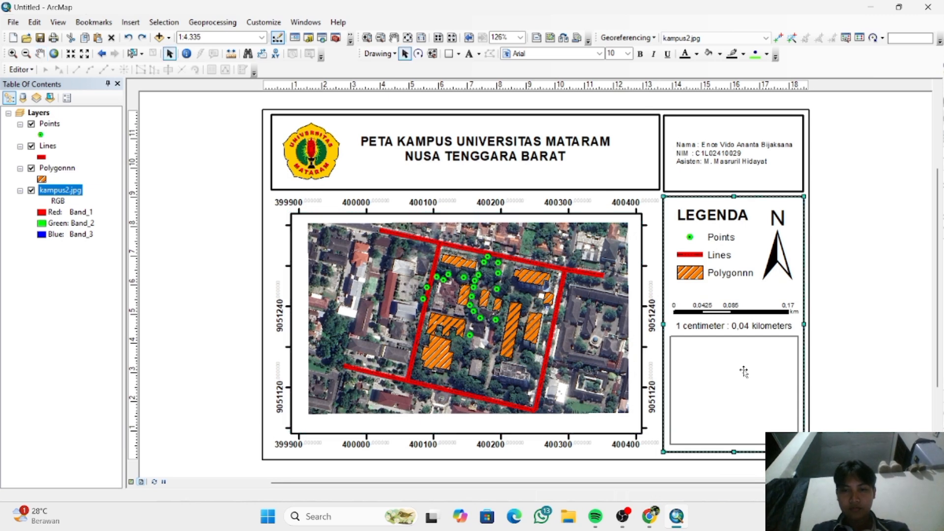
{"action": "left_click", "coordinate": [141, 21]}
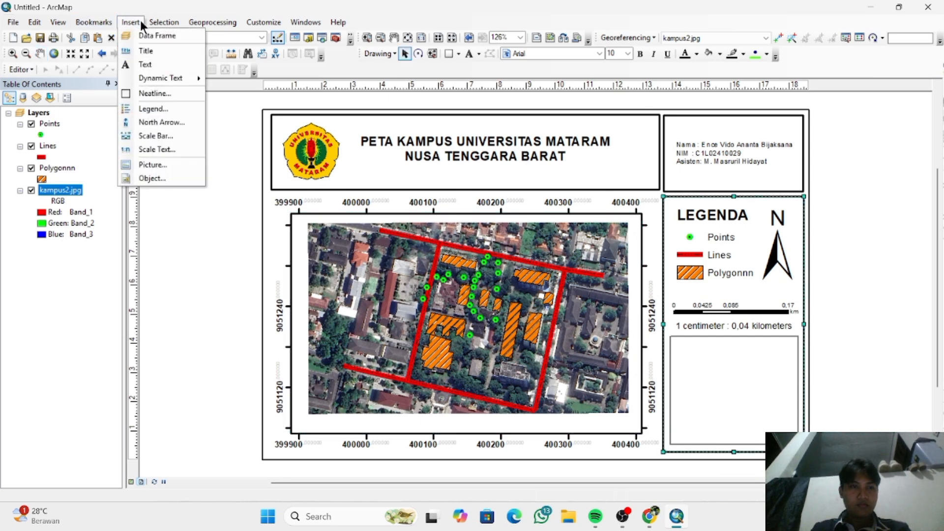
{"action": "left_click", "coordinate": [167, 164]}
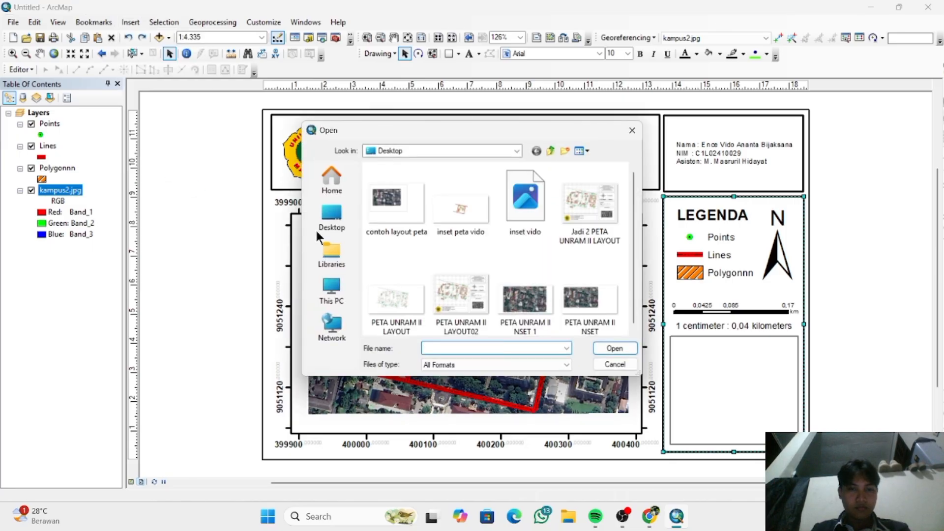
{"action": "left_click", "coordinate": [461, 216]}
{"action": "left_click", "coordinate": [535, 214]}
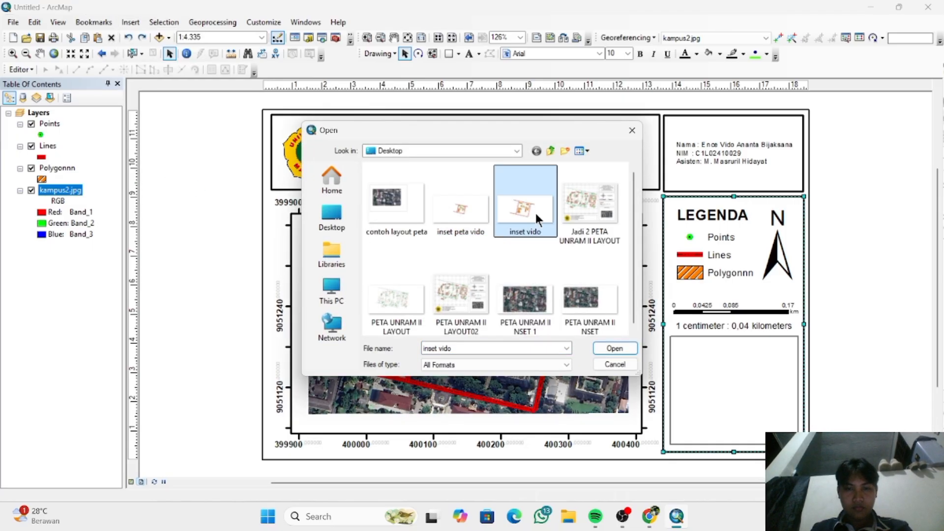
{"action": "double_click", "coordinate": [535, 213]}
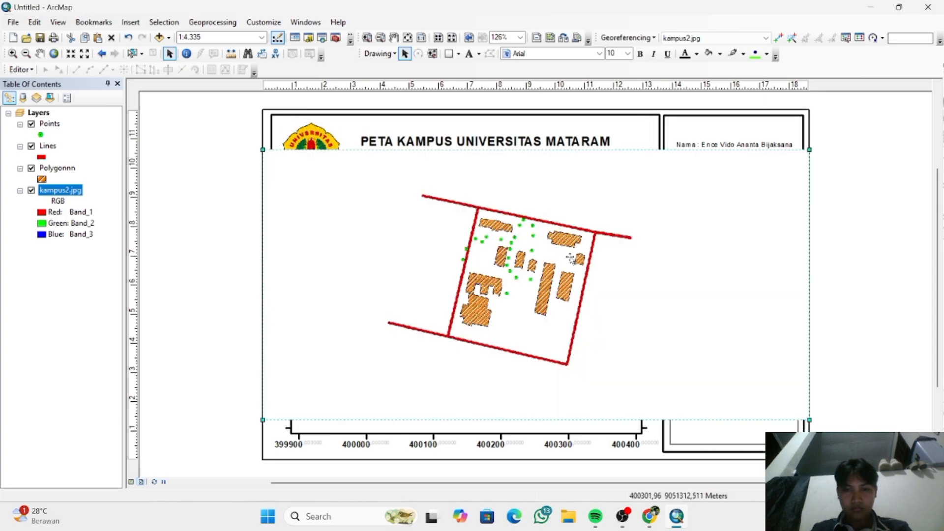
- Shrink the inset map picture and move it over the empty box below the scale text
{"action": "left_click_drag", "start_coordinate": [609, 285], "coordinate": [651, 312]}
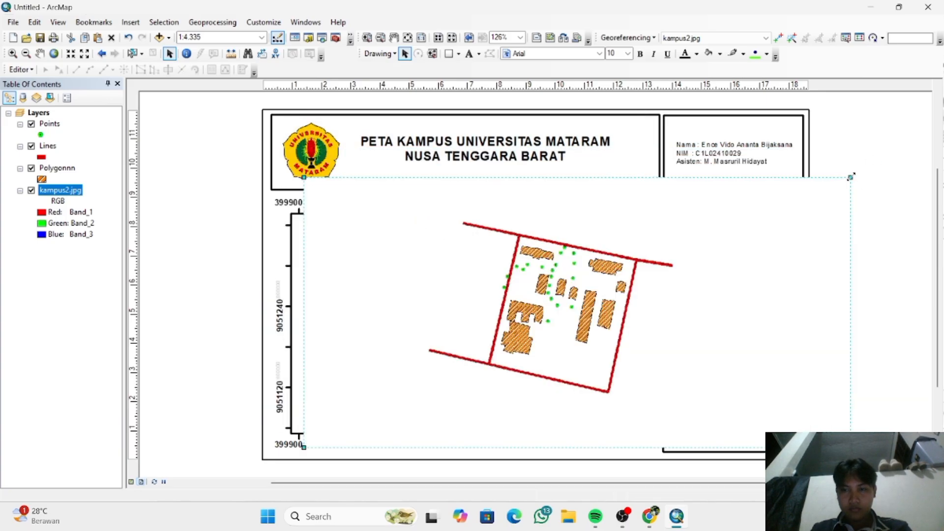
{"action": "left_click_drag", "start_coordinate": [851, 177], "coordinate": [741, 262]}
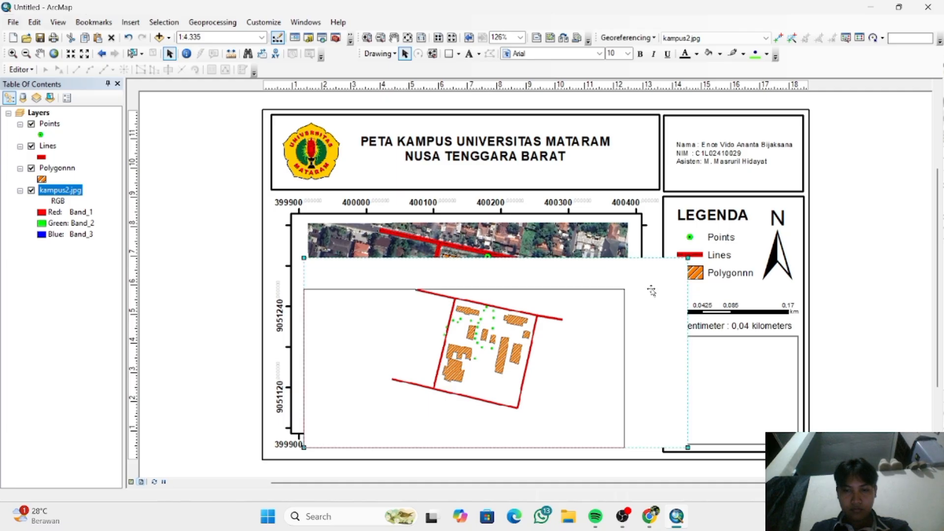
{"action": "left_click_drag", "start_coordinate": [625, 310], "coordinate": [592, 306]}
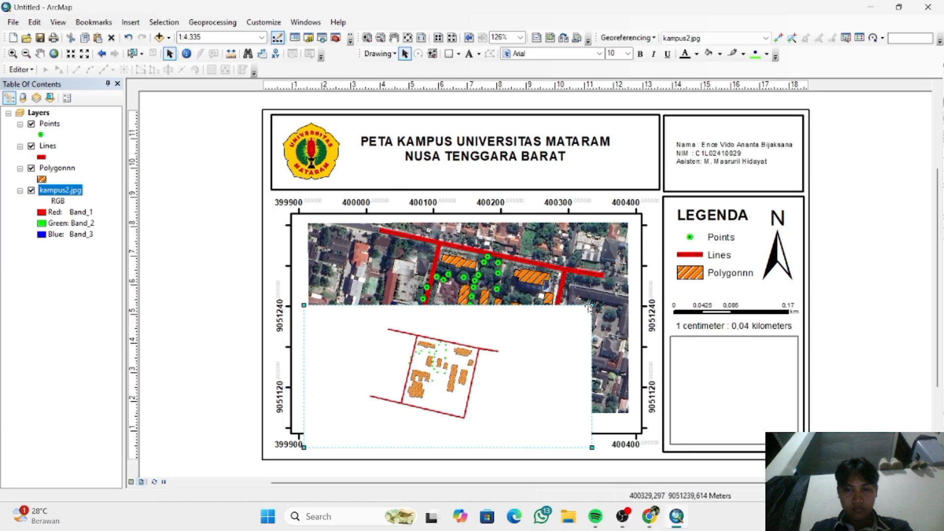
{"action": "left_click_drag", "start_coordinate": [590, 307], "coordinate": [824, 342]}
{"action": "left_click_drag", "start_coordinate": [773, 384], "coordinate": [804, 378]}
{"action": "left_click_drag", "start_coordinate": [840, 334], "coordinate": [812, 349]}
{"action": "left_click_drag", "start_coordinate": [782, 377], "coordinate": [816, 374]}
- Send the inset map picture to the back and nudge its drawing into the middle of the inset box
{"action": "right_click", "coordinate": [817, 374]}
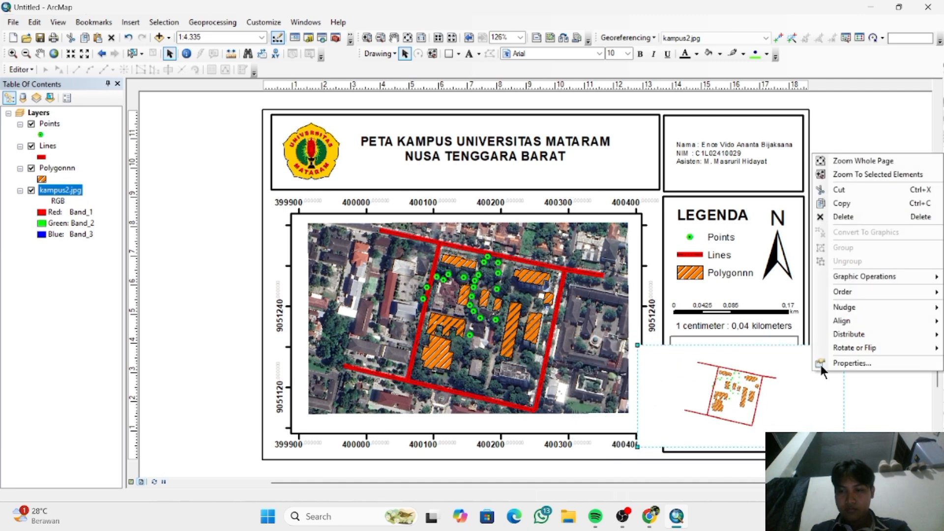
{"action": "mouse_move", "coordinate": [849, 290]}
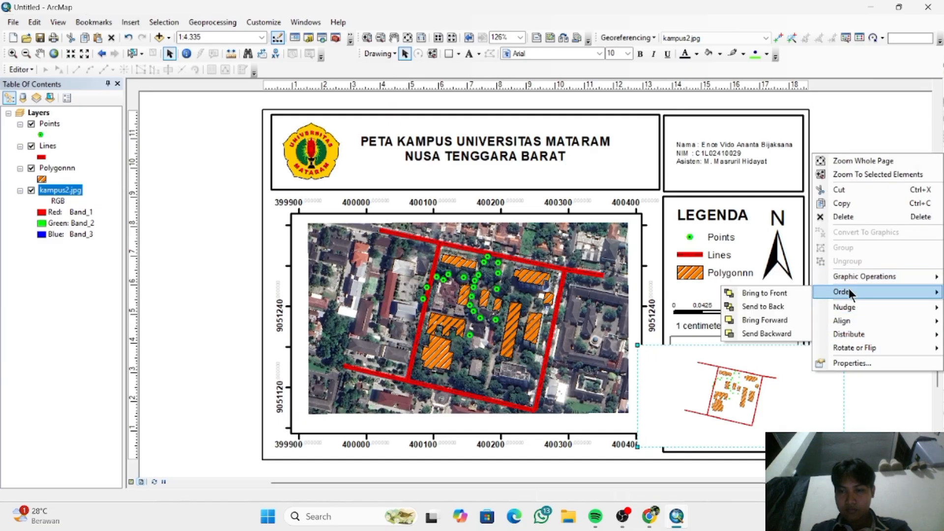
{"action": "left_click", "coordinate": [780, 308]}
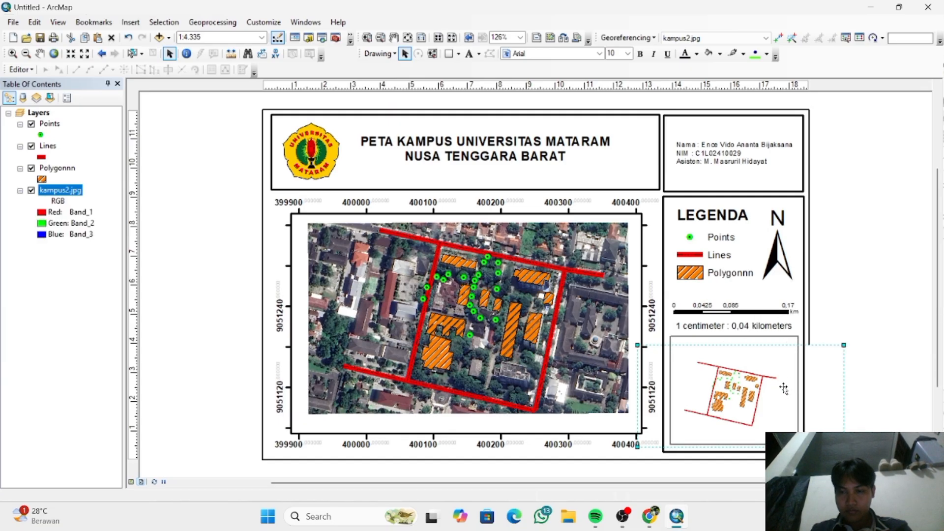
{"action": "left_click_drag", "start_coordinate": [784, 389], "coordinate": [787, 392]}
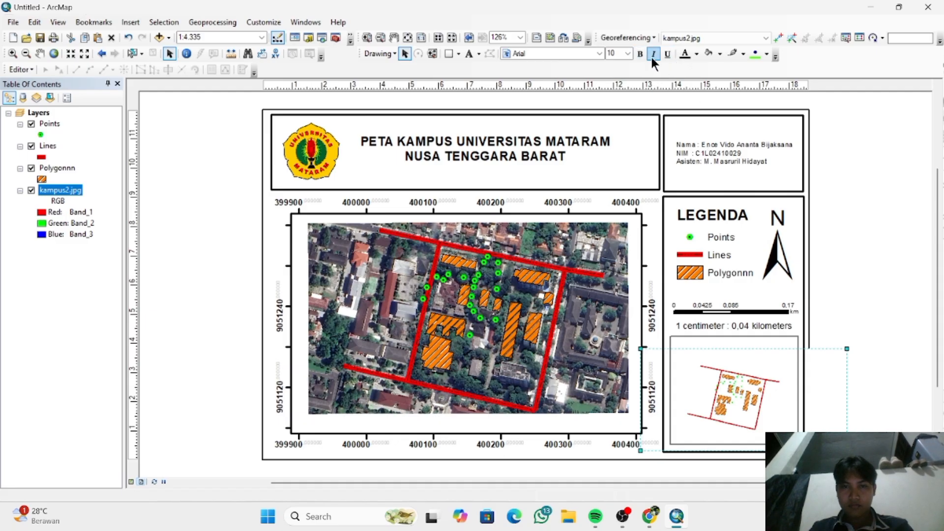
{"action": "left_click", "coordinate": [879, 249]}
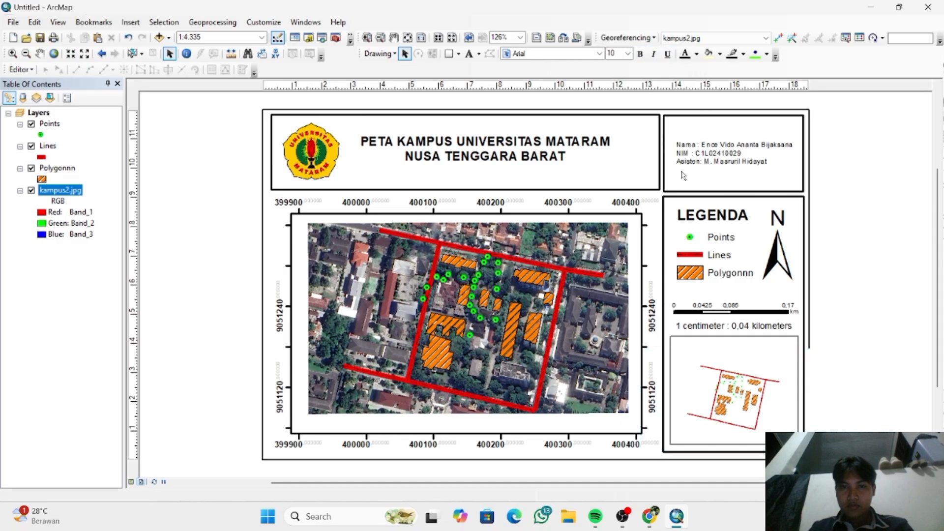
{"action": "left_click", "coordinate": [691, 150]}
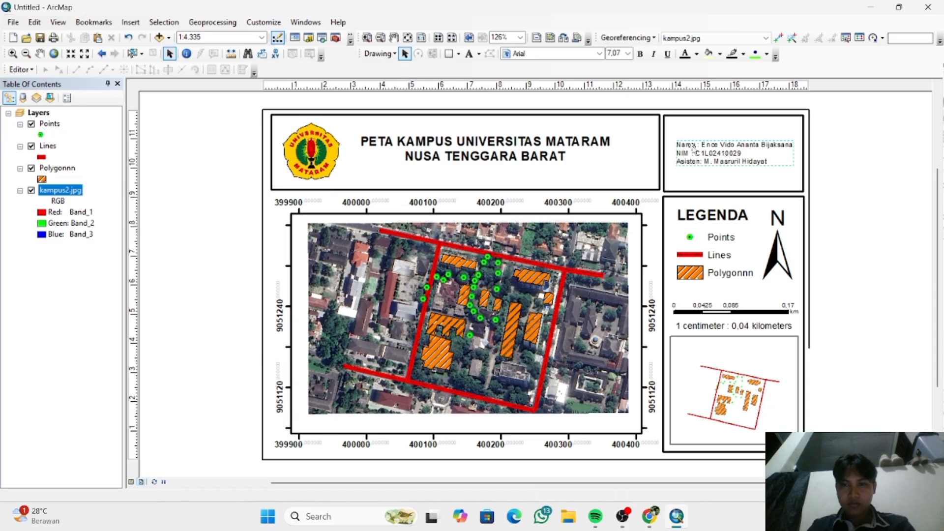
{"action": "left_click", "coordinate": [879, 183]}
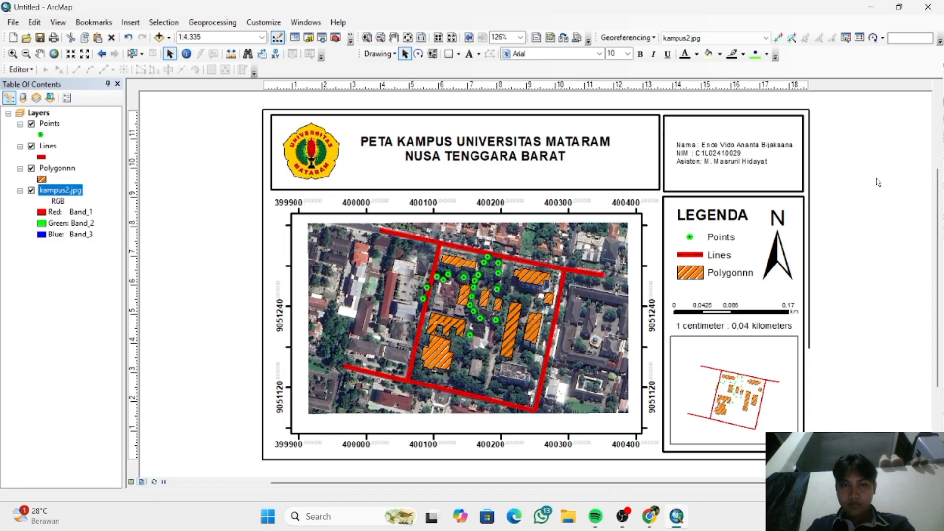
- Add the text "INSET PETA" to the layout and place it inside the inset box, centred above the inset drawing
{"action": "left_click", "coordinate": [131, 23]}
{"action": "left_click", "coordinate": [127, 65]}
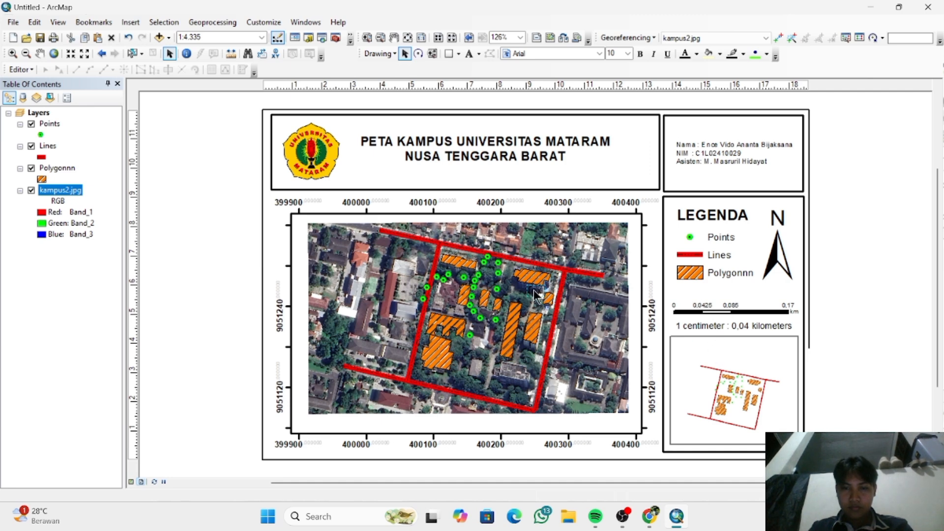
{"action": "left_click", "coordinate": [536, 295]}
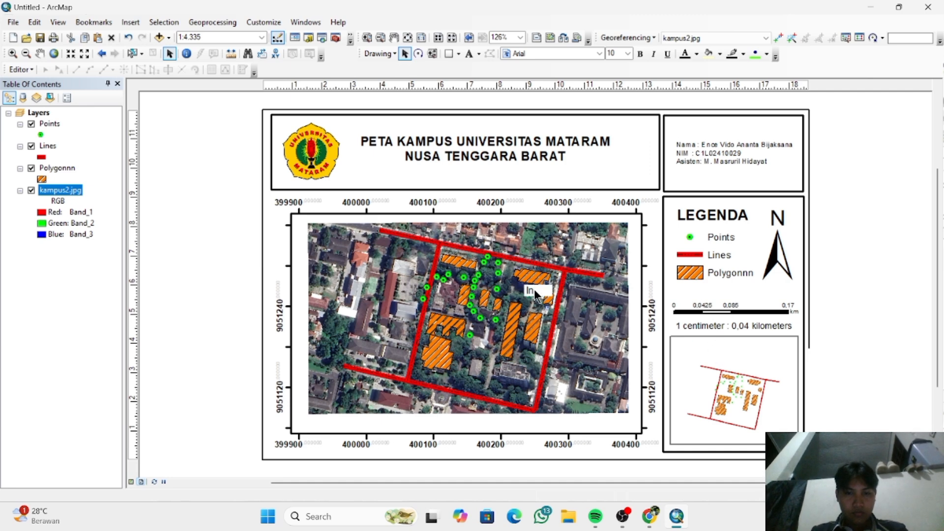
{"action": "type", "text": "INSET PETA"}
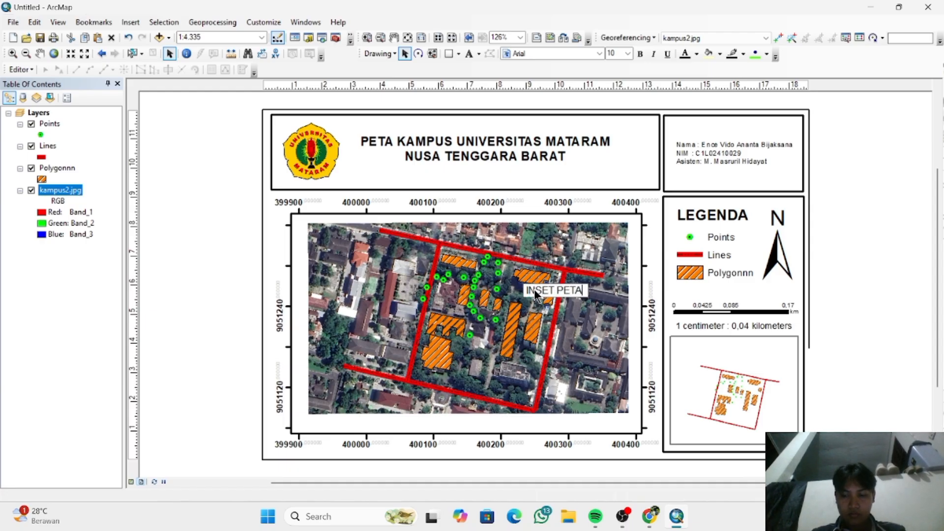
{"action": "key", "text": "Return"}
{"action": "left_click_drag", "start_coordinate": [571, 298], "coordinate": [749, 355]}
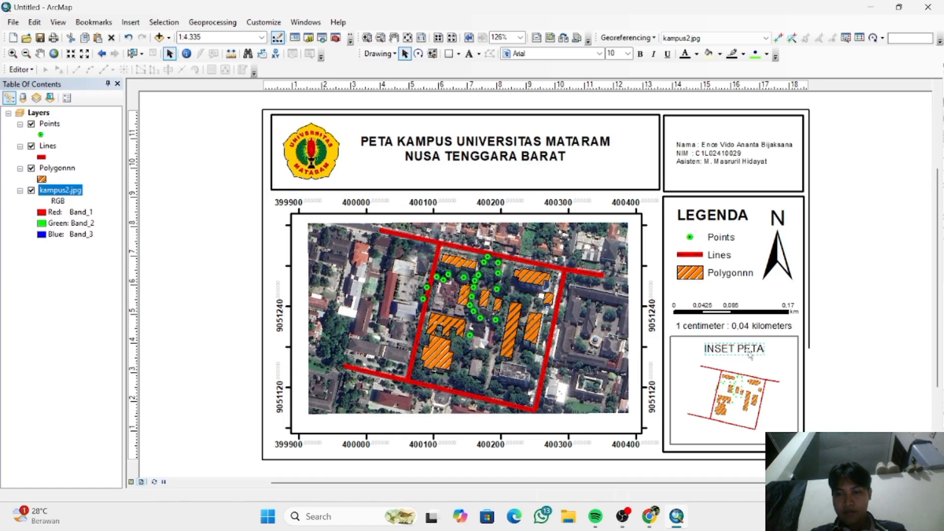
{"action": "left_click", "coordinate": [861, 352]}
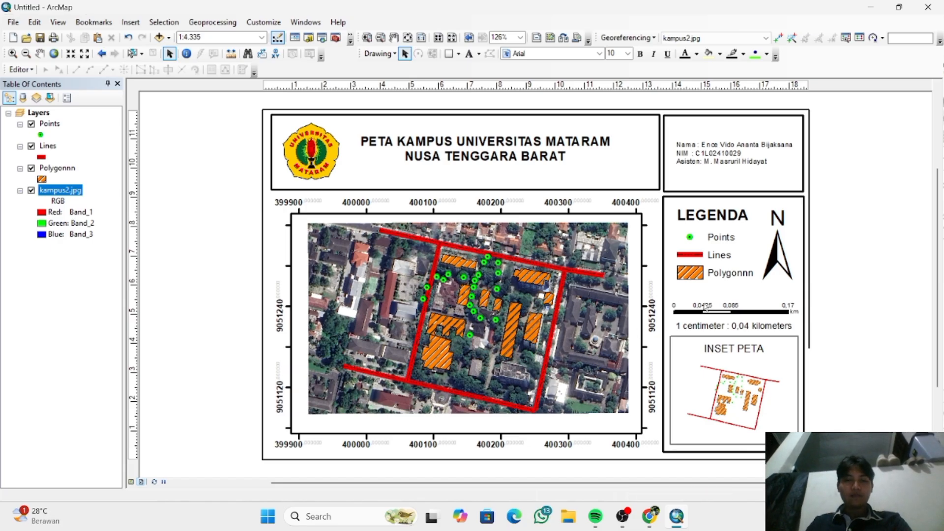
{"action": "scroll", "coordinate": [706, 308], "scroll_direction": "up", "scroll_amount": 1}
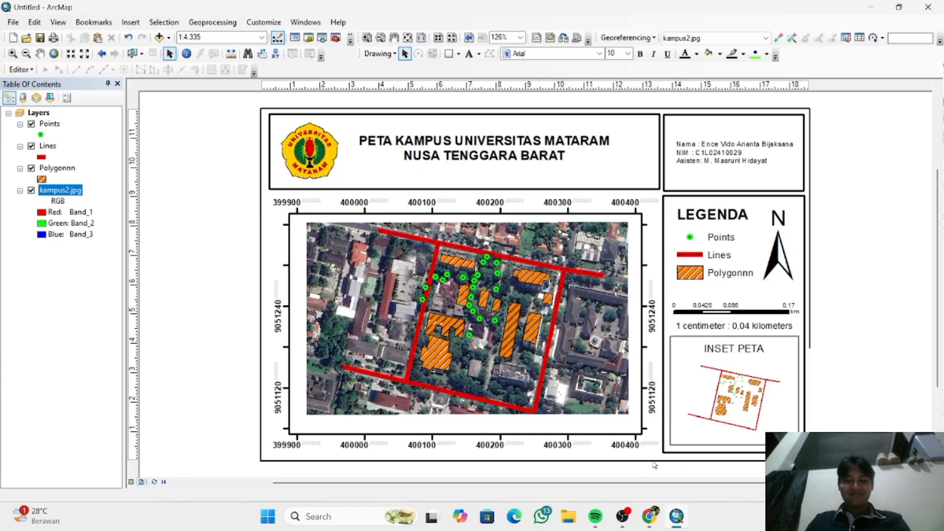
{"action": "mouse_move", "coordinate": [622, 516]}
{"action": "left_click", "coordinate": [634, 462]}
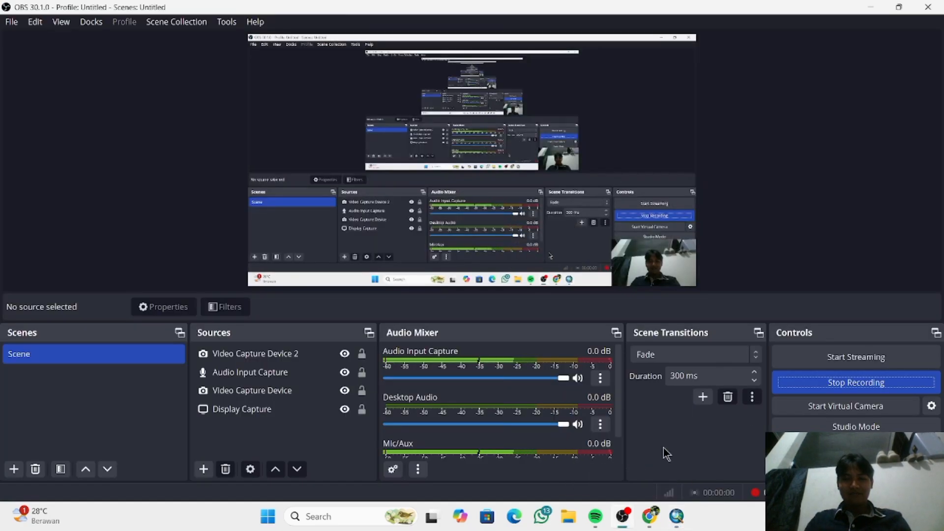